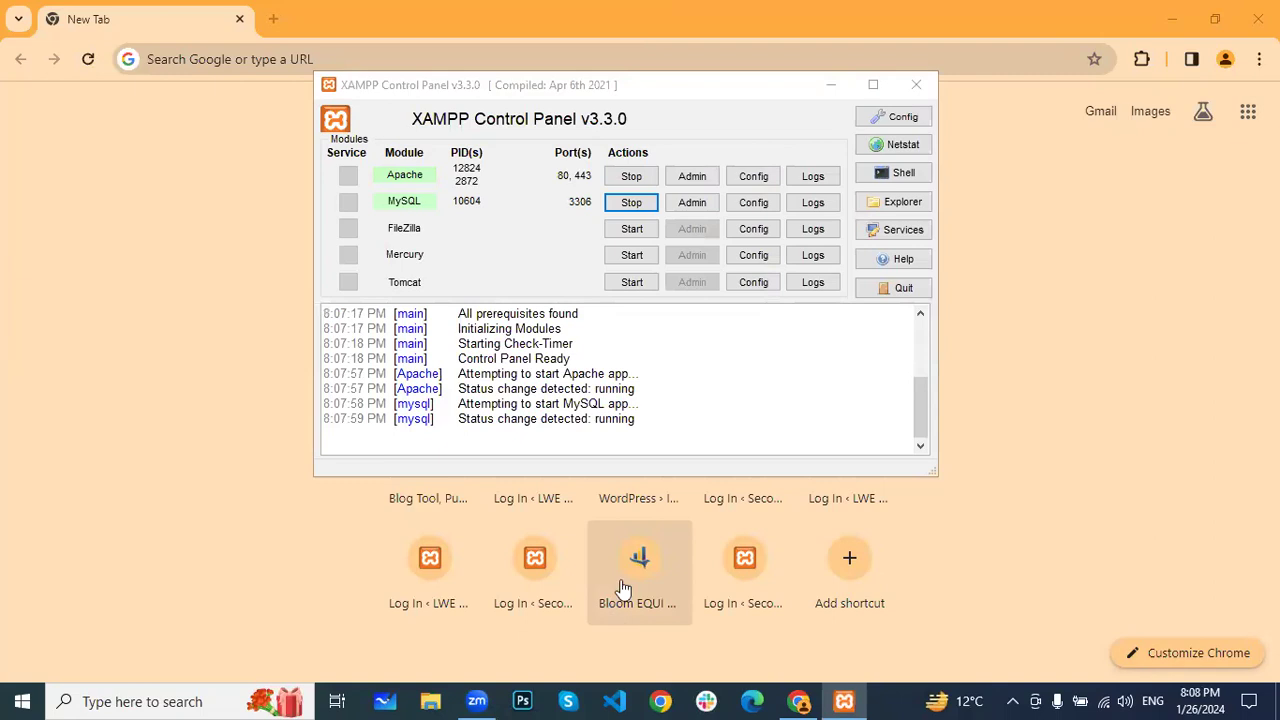
# Minimize the XAMPP Control Panel and open the local site at localhost/second86 in the browser
pyautogui.click(831, 85)
pyautogui.click(796, 57)
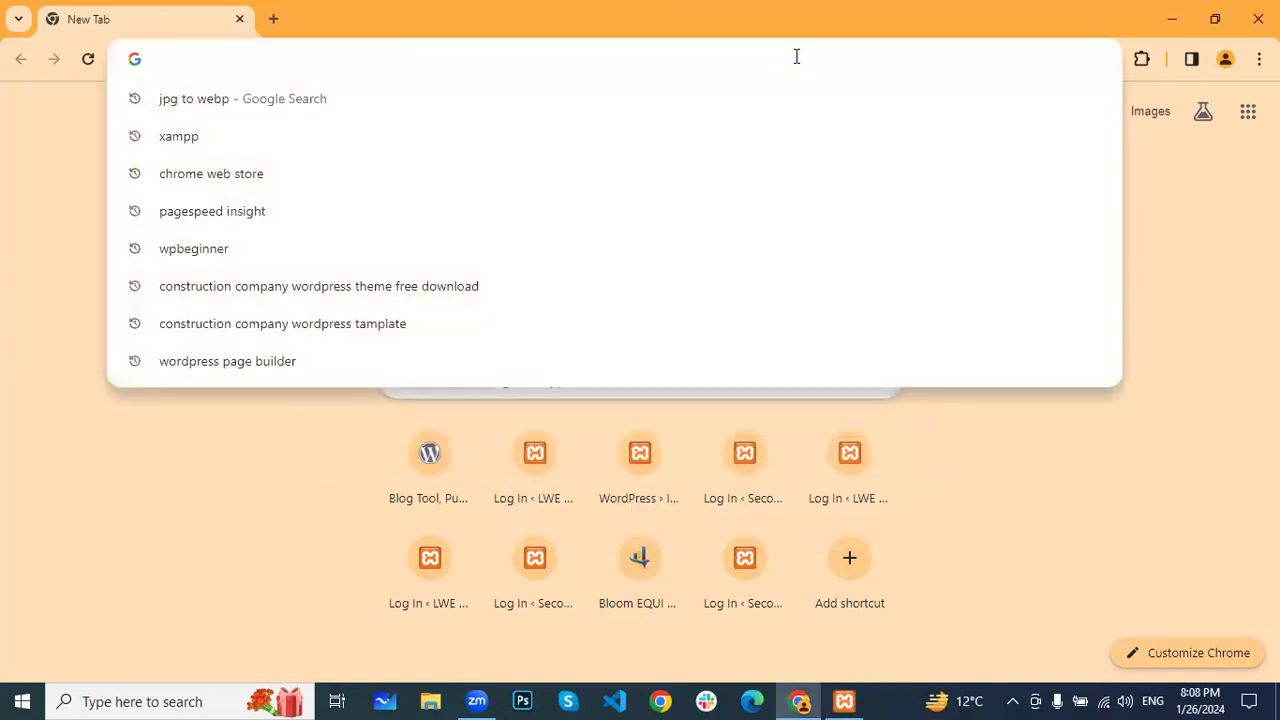
pyautogui.write('local')
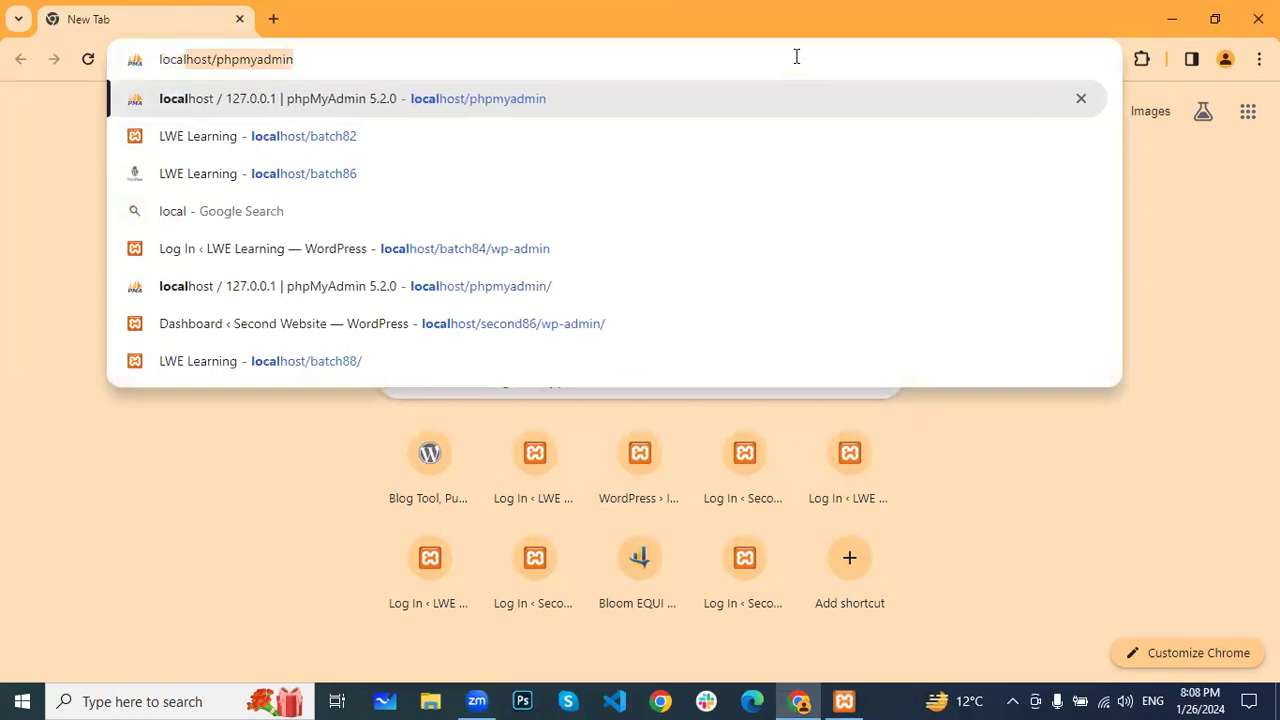
pyautogui.press('Right')
pyautogui.press('BackSpace')
pyautogui.press('BackSpace')
pyautogui.press('BackSpace')
pyautogui.press('BackSpace')
pyautogui.press('BackSpace')
pyautogui.press('BackSpace')
pyautogui.press('BackSpace')
pyautogui.press('BackSpace')
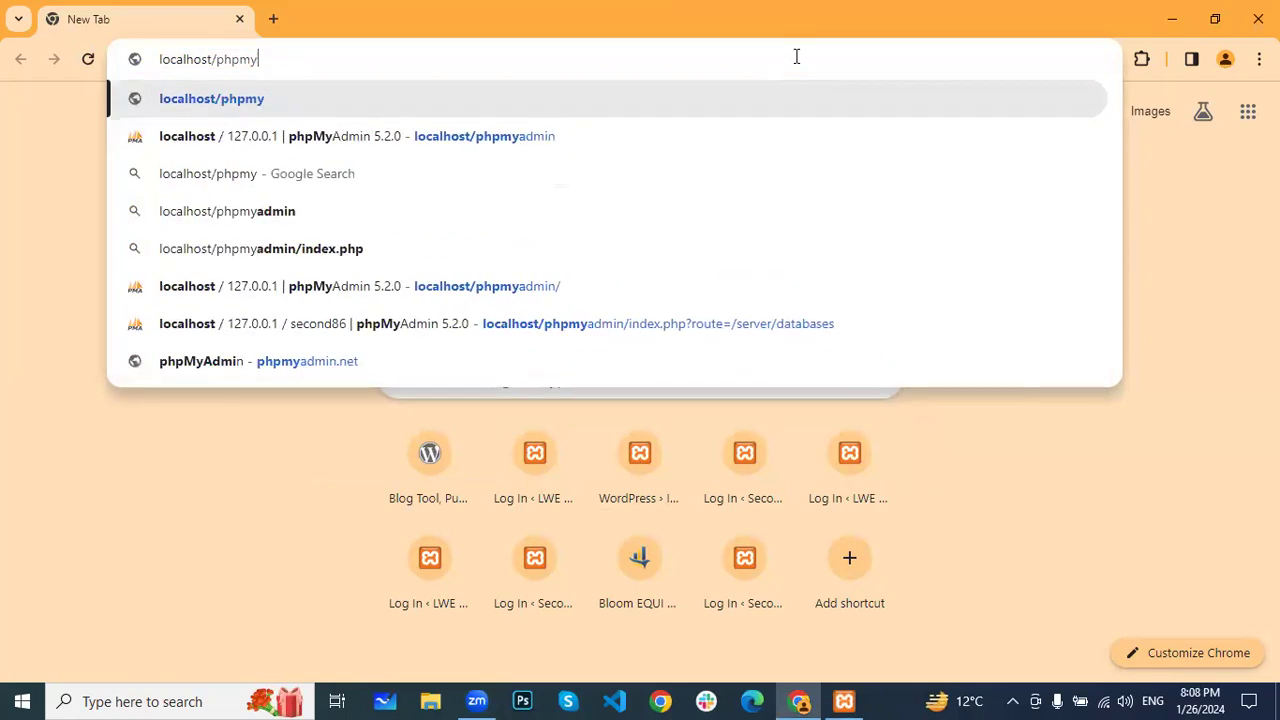
pyautogui.press('BackSpace')
pyautogui.press('BackSpace')
pyautogui.press('BackSpace')
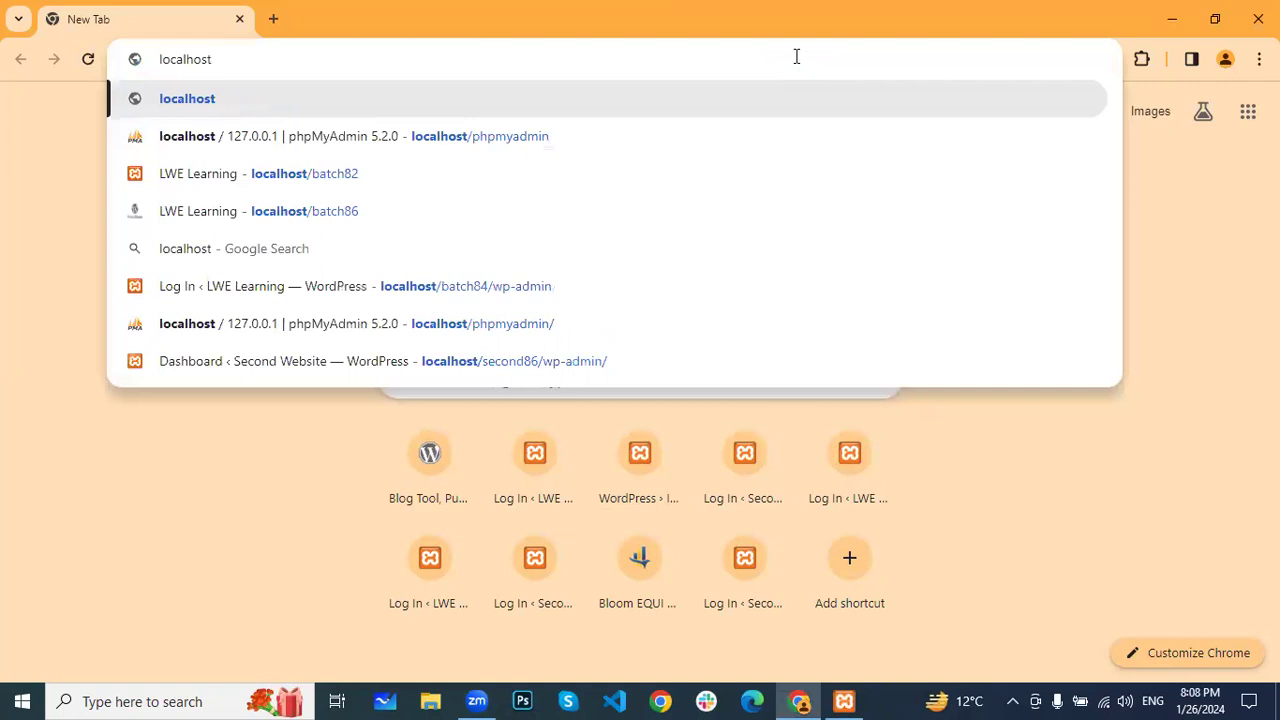
pyautogui.write('/')
pyautogui.press('BackSpace')
pyautogui.write('/')
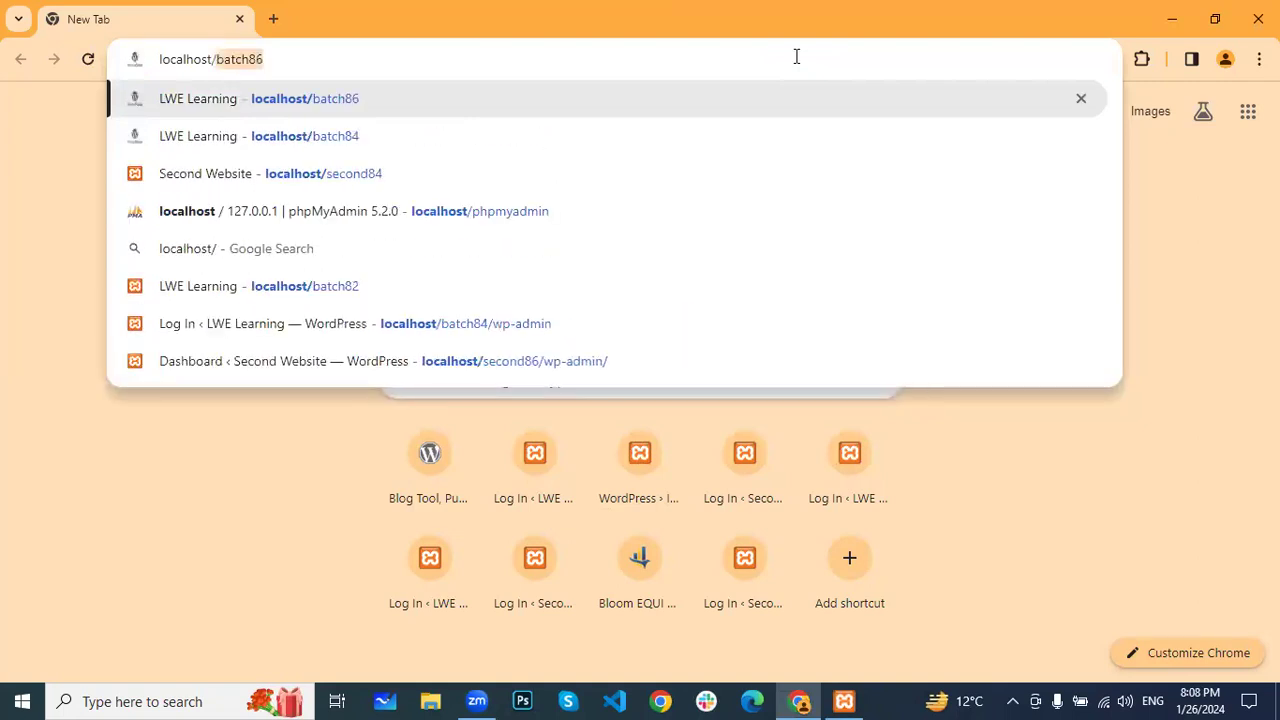
pyautogui.write('second84')
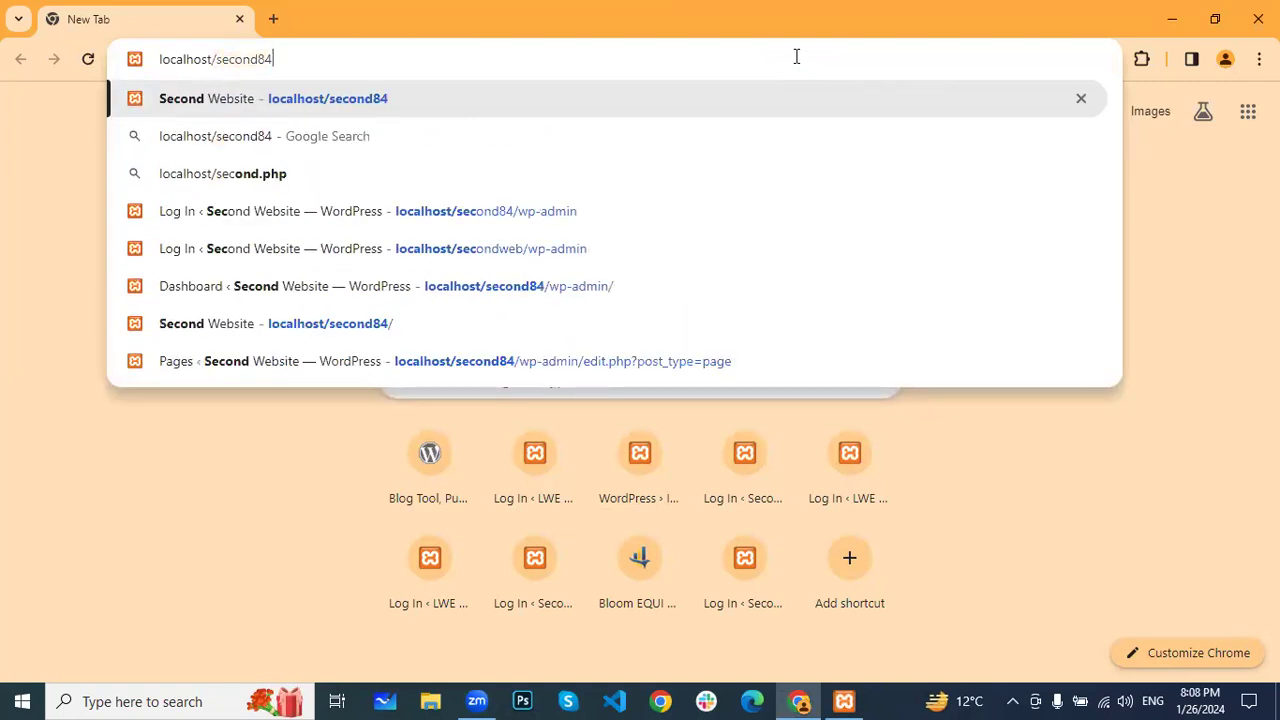
pyautogui.press('BackSpace')
pyautogui.write('6')
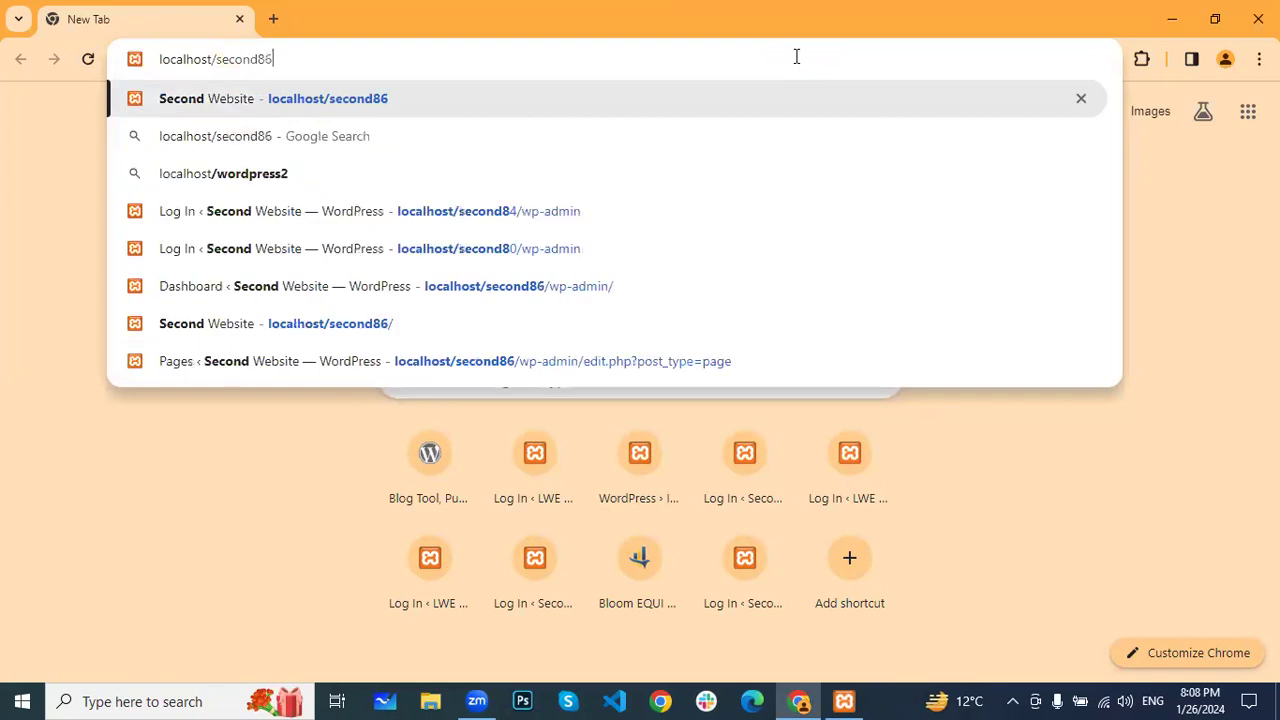
pyautogui.press('Return')
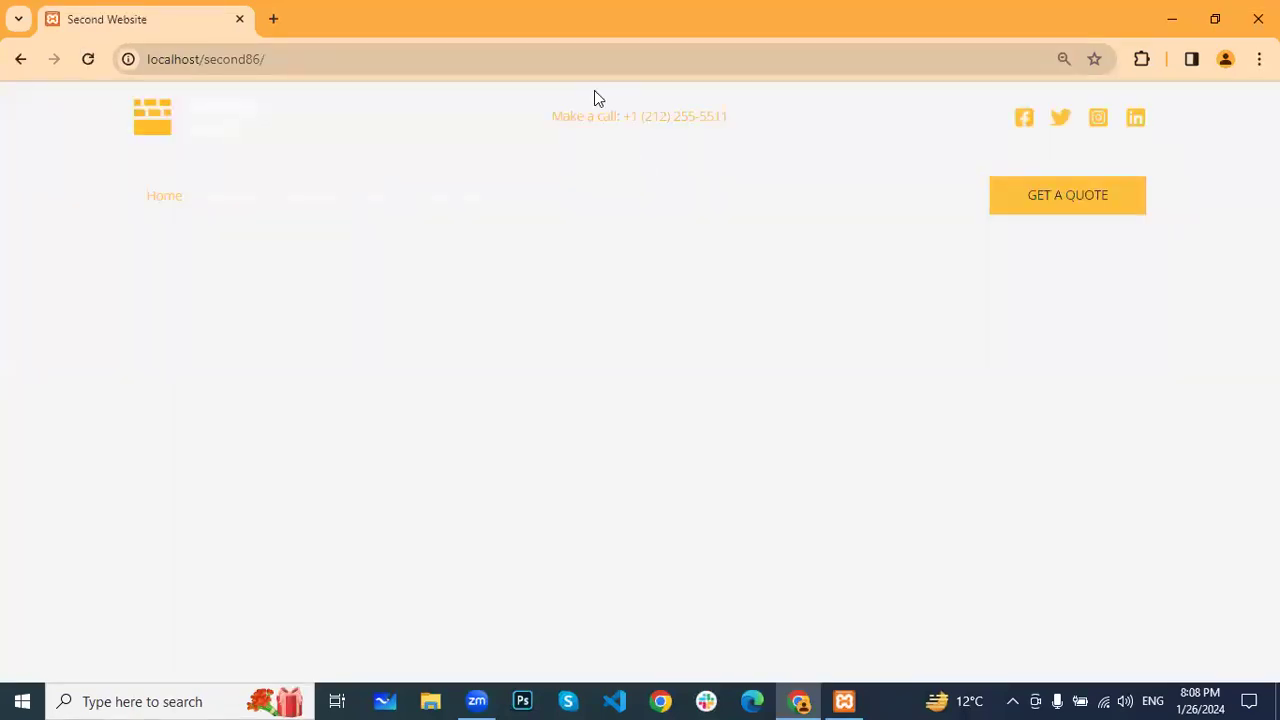
pyautogui.click(588, 59)
pyautogui.hotkey('ctrl', 'c')
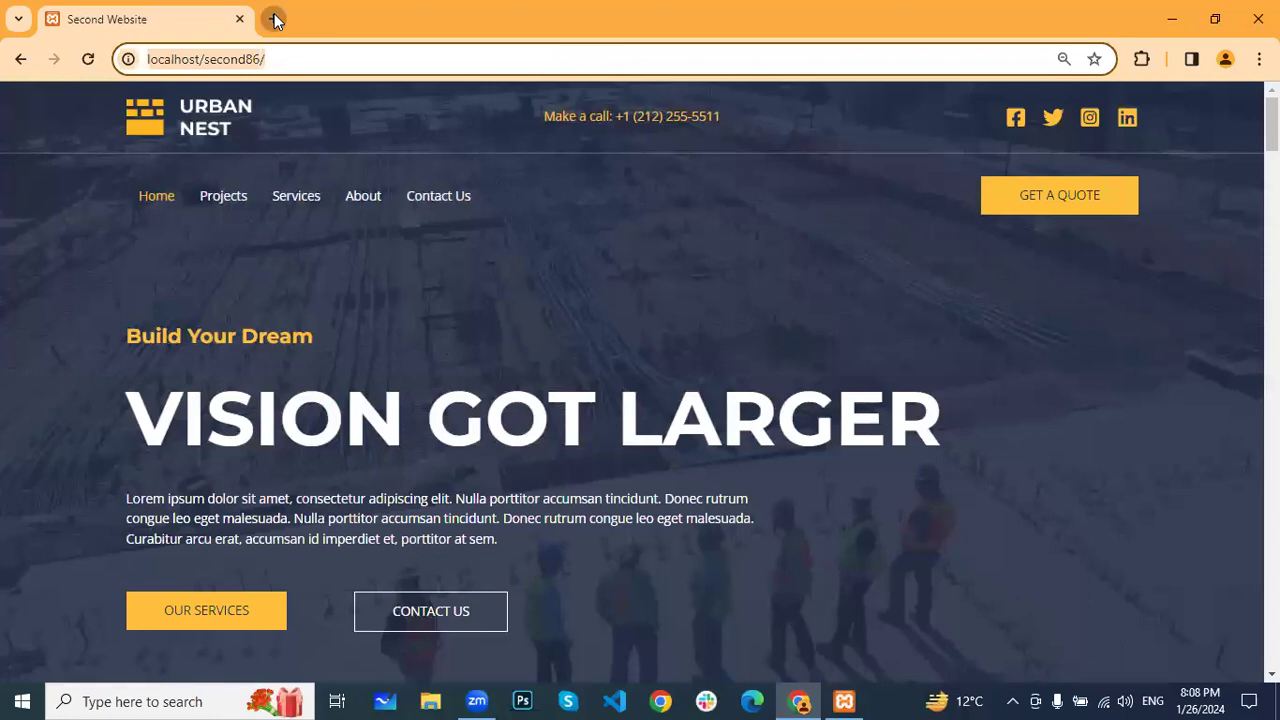
pyautogui.click(276, 20)
pyautogui.hotkey('ctrl', 'v')
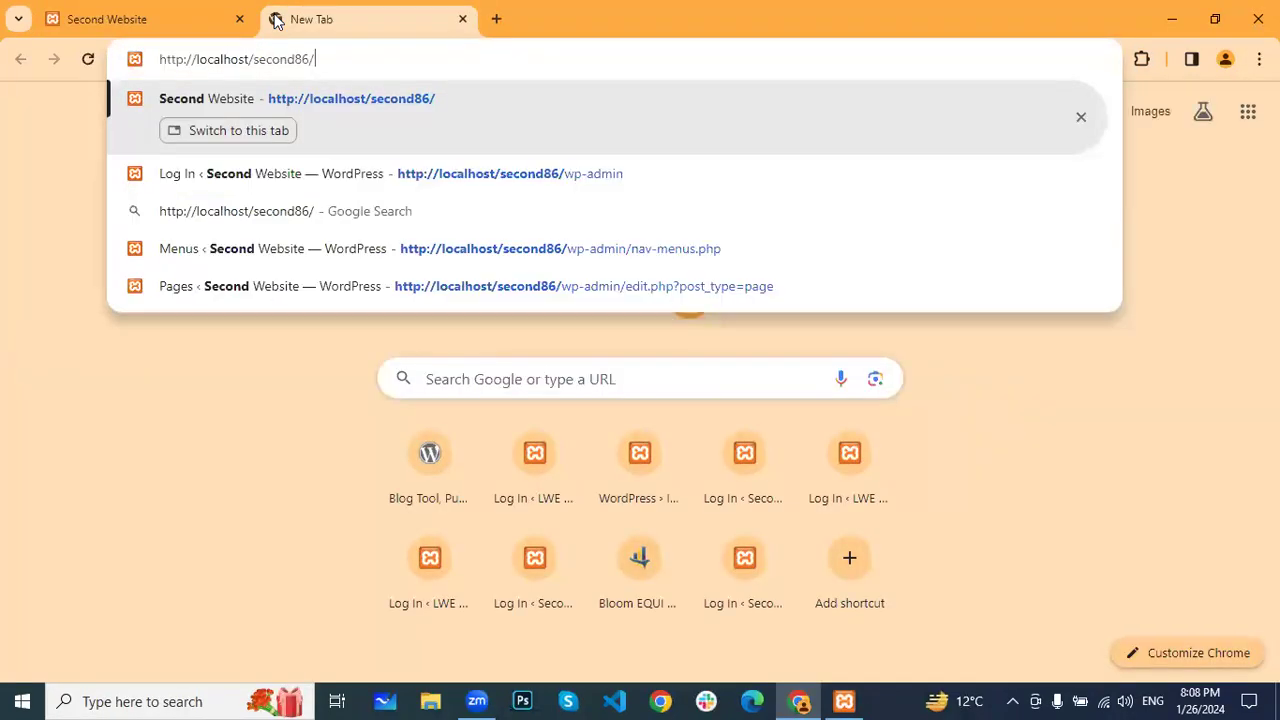
pyautogui.write('wp-admin')
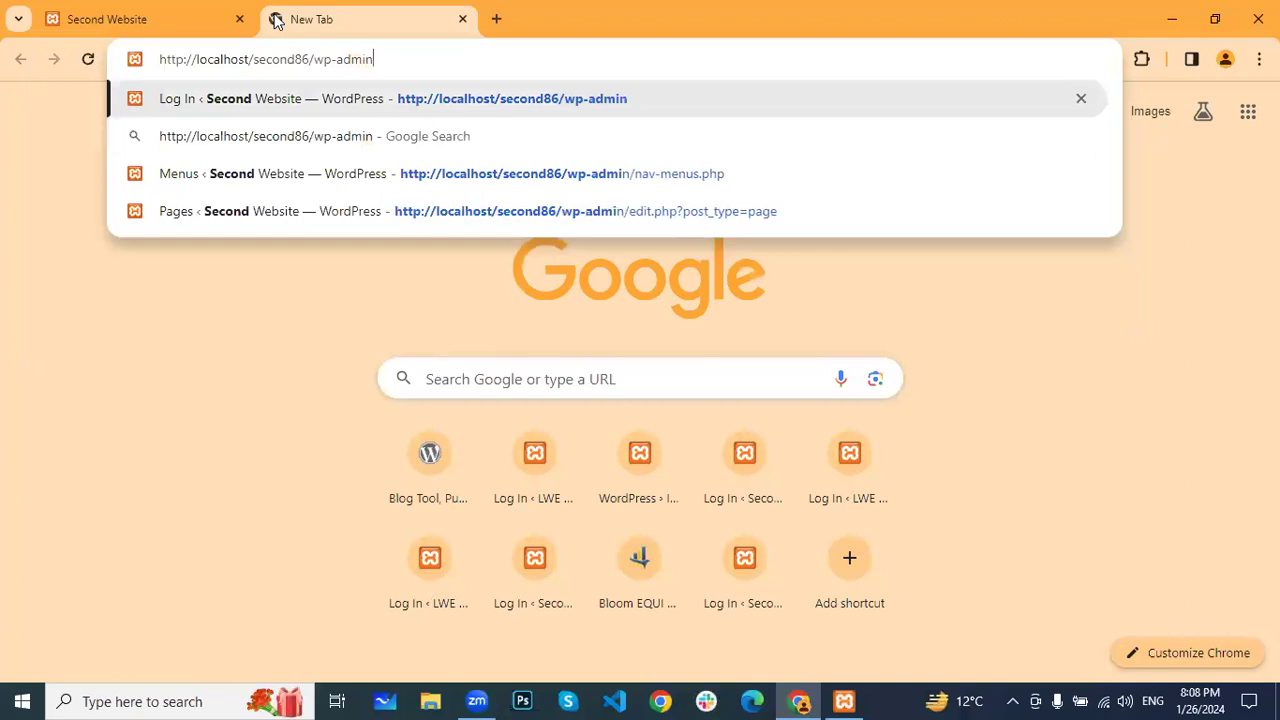
pyautogui.press('Return')
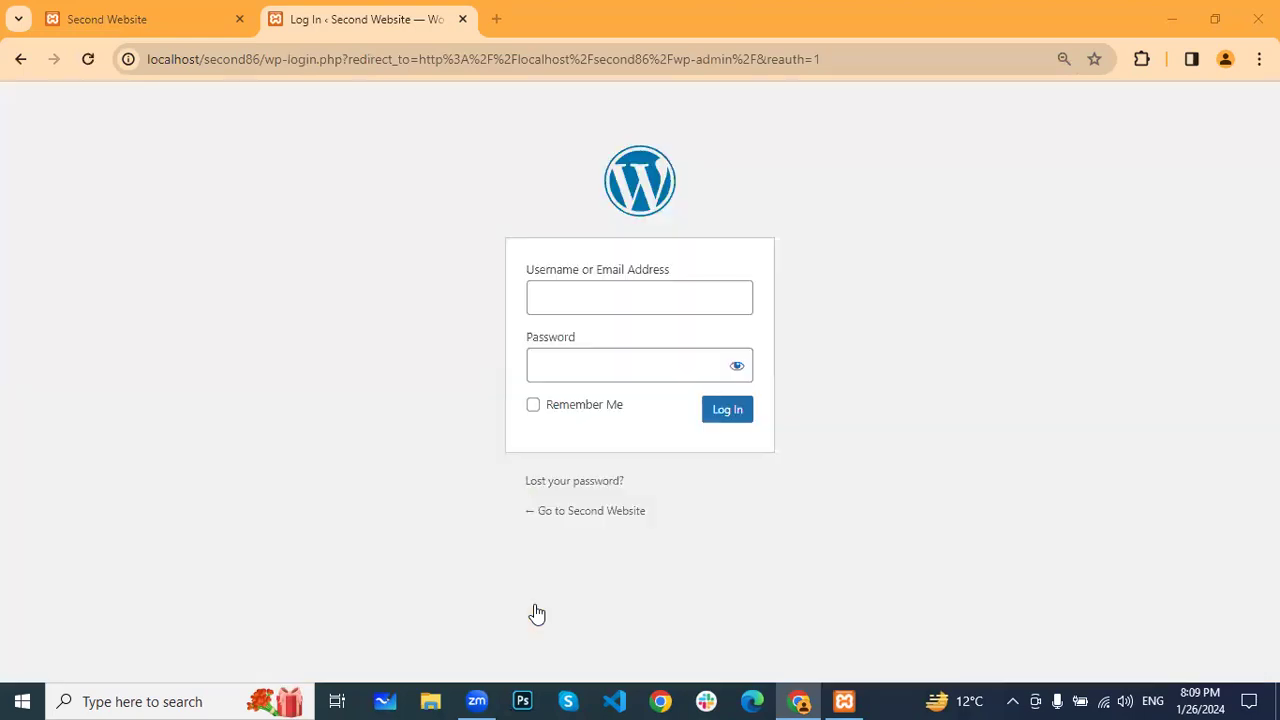
# Log in to the WordPress admin with the saved credentials and bring up the dashboard
pyautogui.click(729, 414)
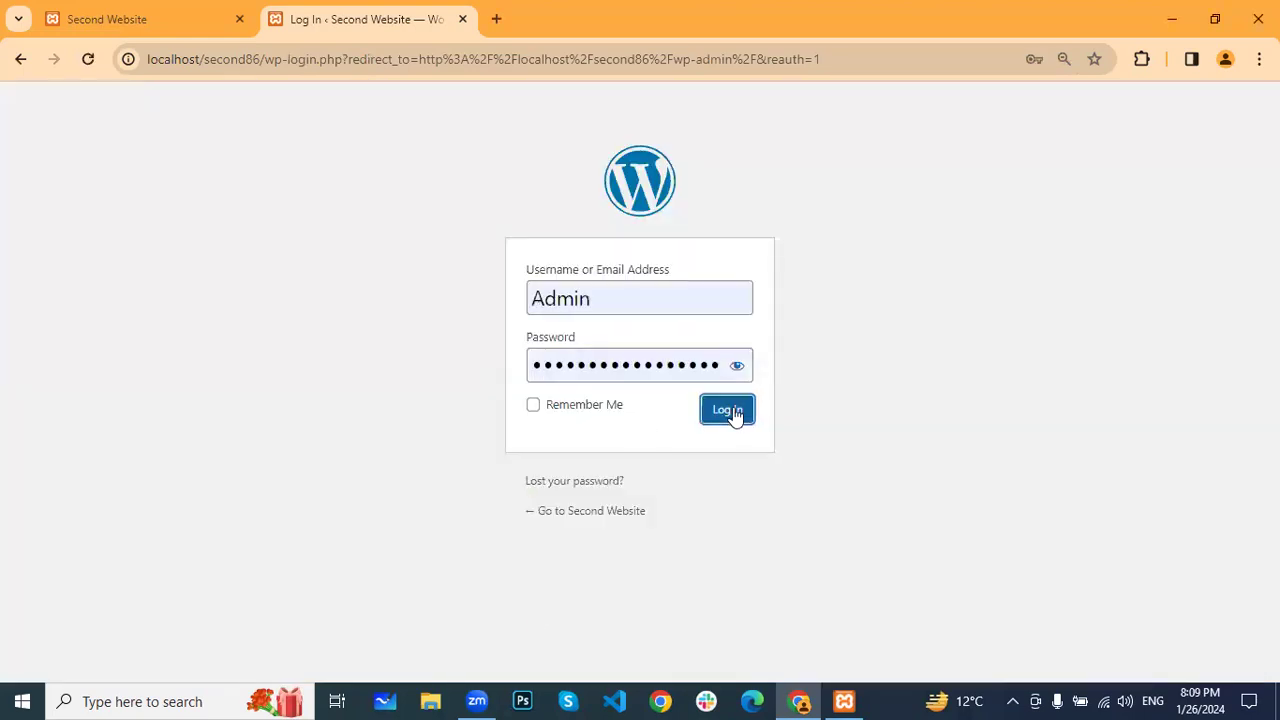
pyautogui.hotkey('ctrl', 'Tab')
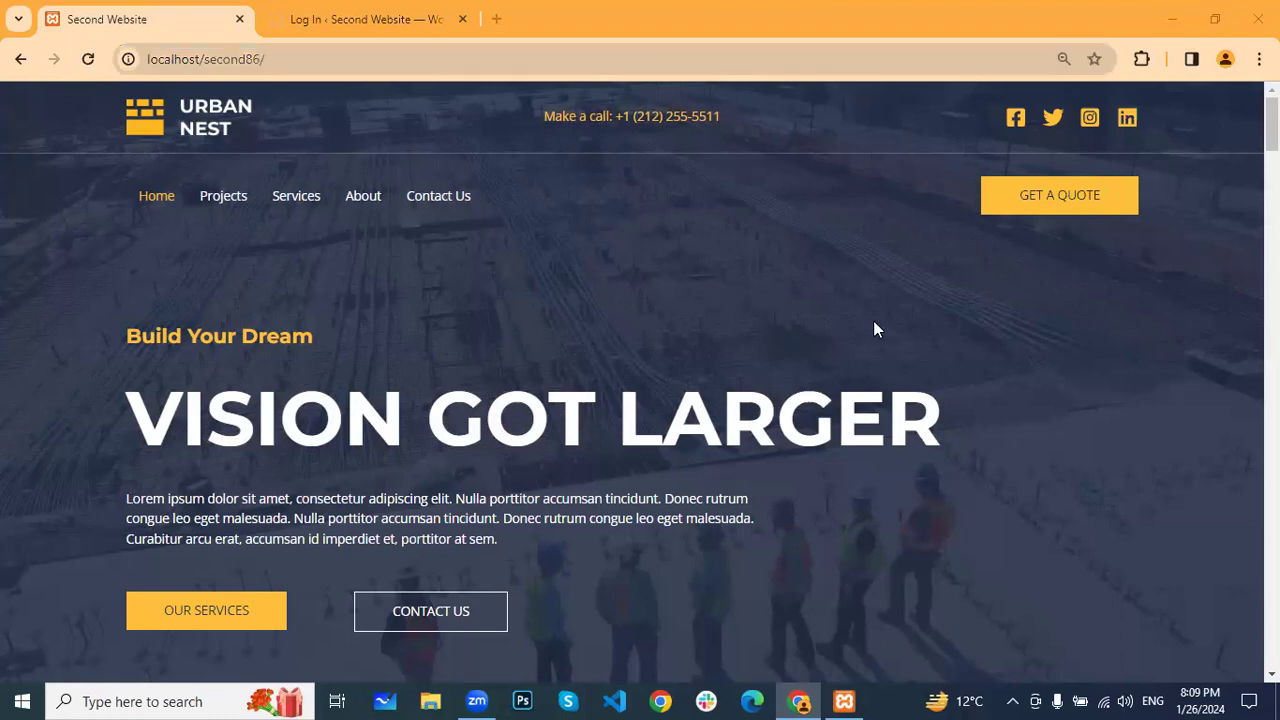
pyautogui.click(382, 8)
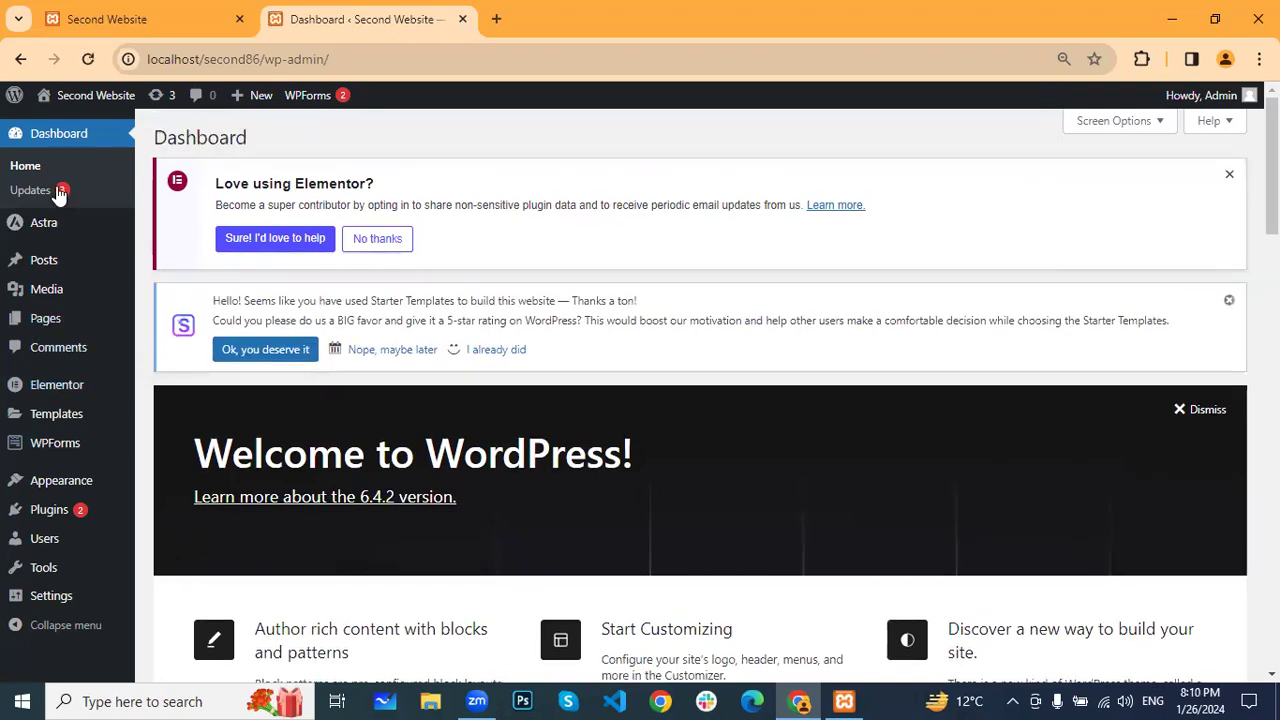
# Open the list of installed plugins and look through its entries
pyautogui.click(73, 513)
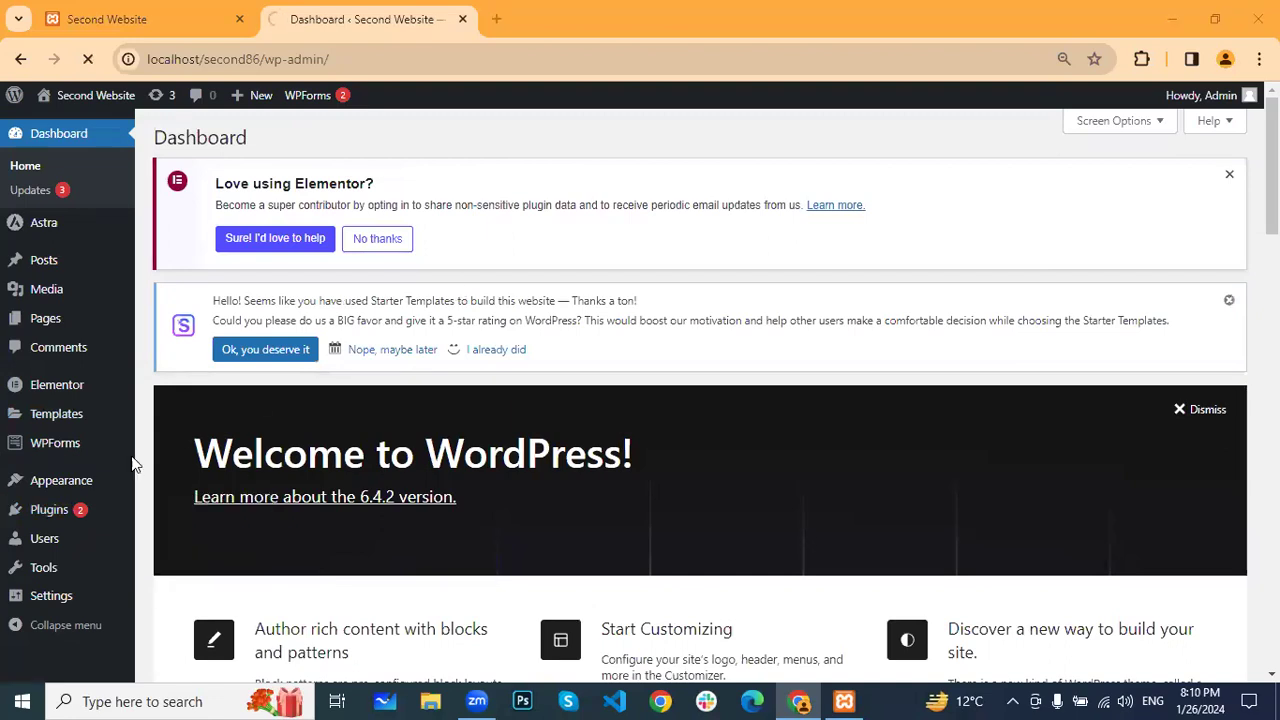
pyautogui.click(25, 510)
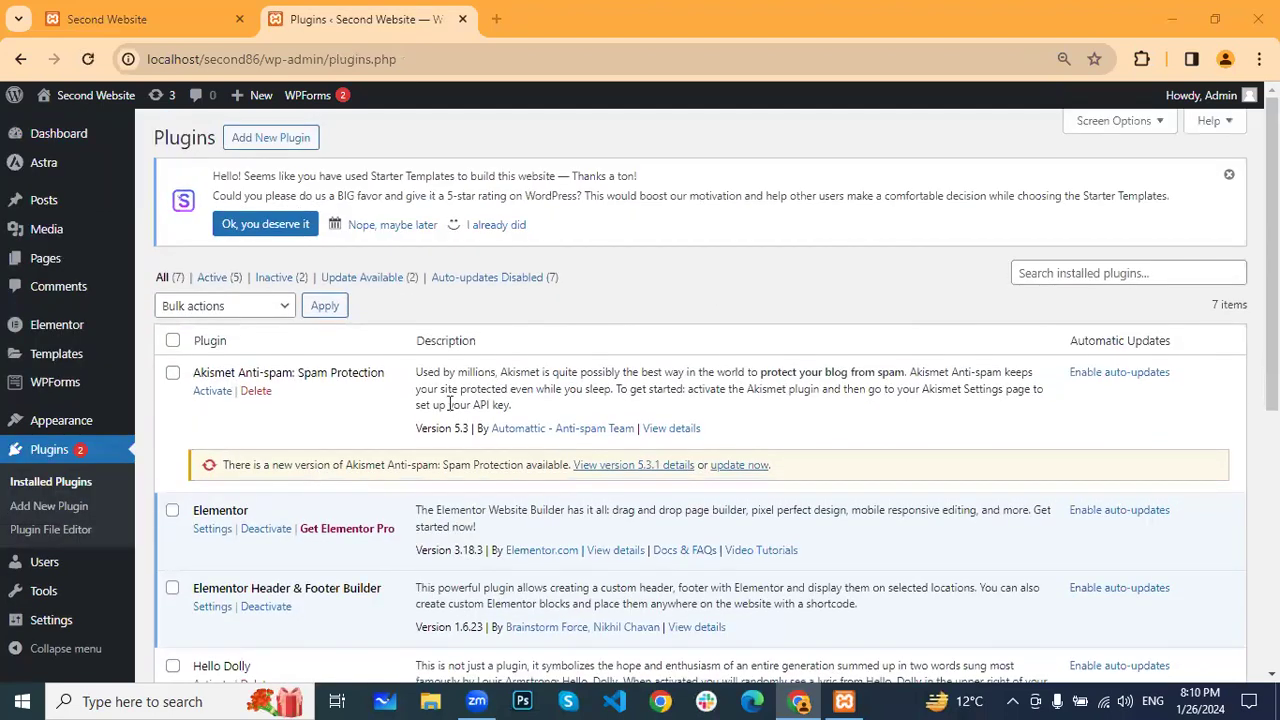
pyautogui.scroll(-4, 484, 398)
pyautogui.scroll(2, 391, 517)
pyautogui.scroll(1, 345, 340)
pyautogui.scroll(-4, 345, 342)
pyautogui.scroll(3, 345, 345)
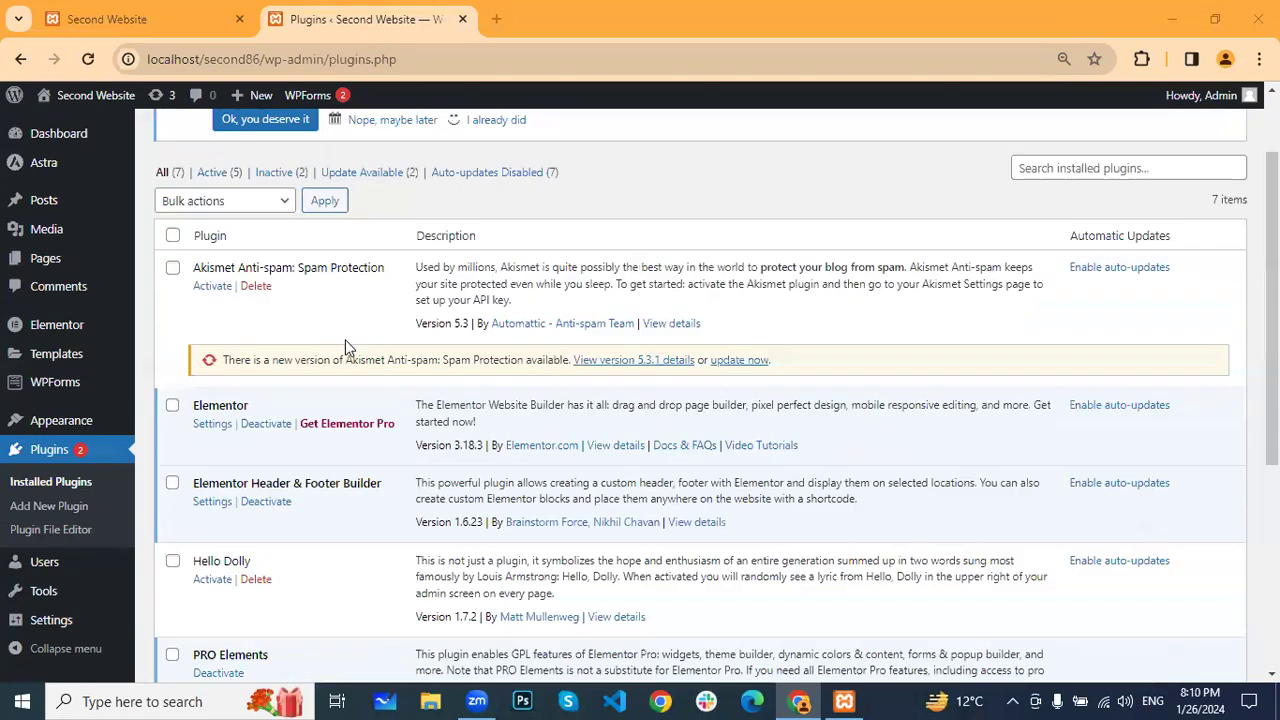
pyautogui.scroll(2, 345, 347)
# Start adding a new plugin and search the plugin directory for "woocommerce"
pyautogui.click(281, 142)
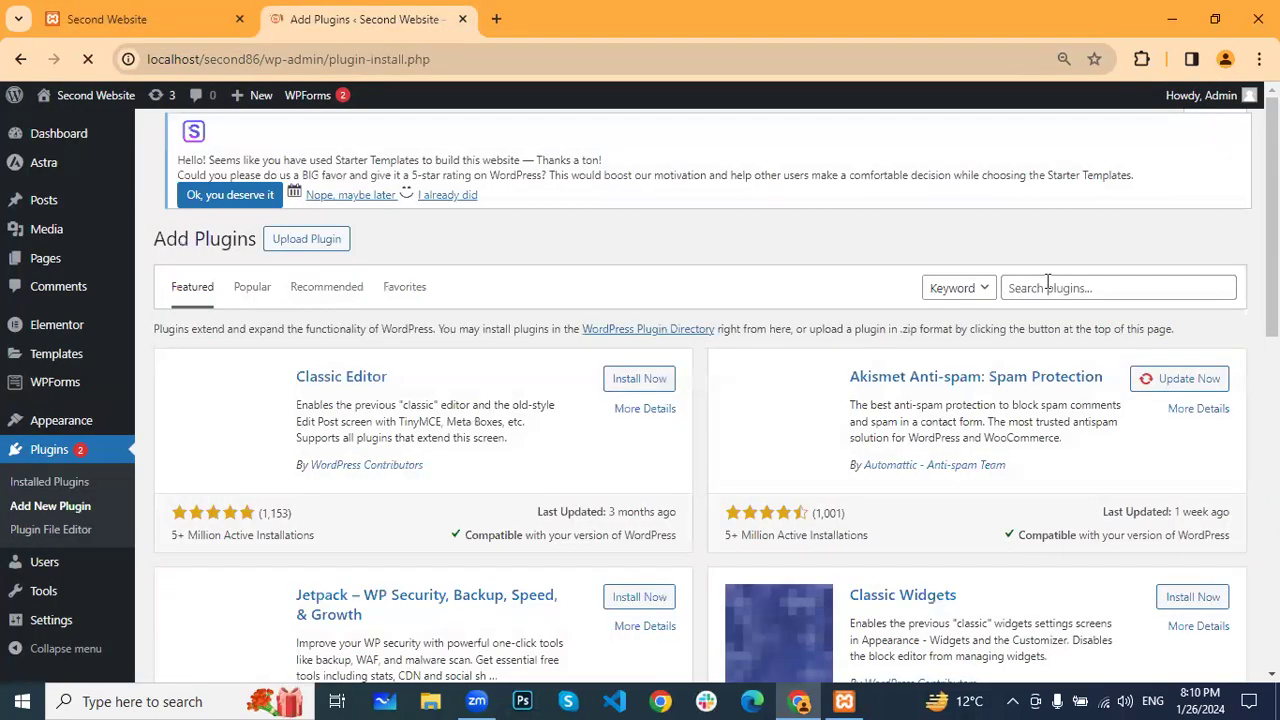
pyautogui.click(1057, 289)
pyautogui.click(1114, 361)
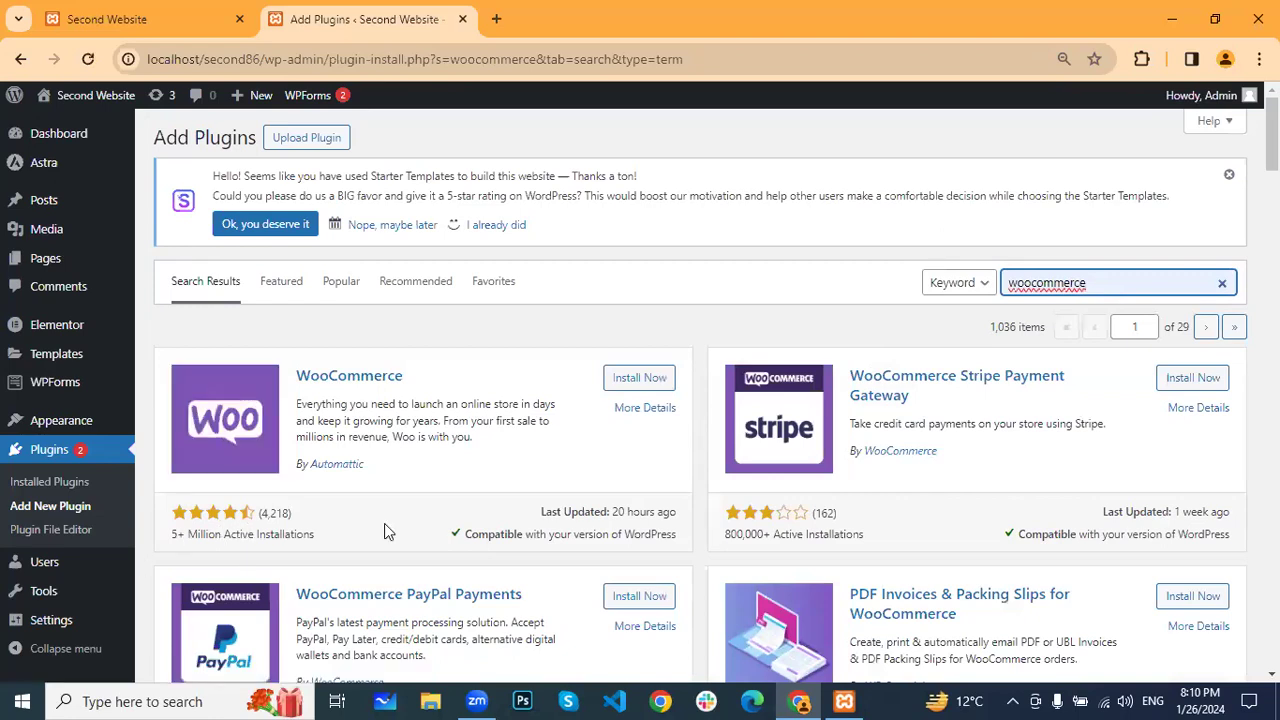
# Check when the WooCommerce plugin was last updated, then install and activate it
pyautogui.click(676, 517)
pyautogui.moveTo(676, 517); pyautogui.dragTo(613, 513)
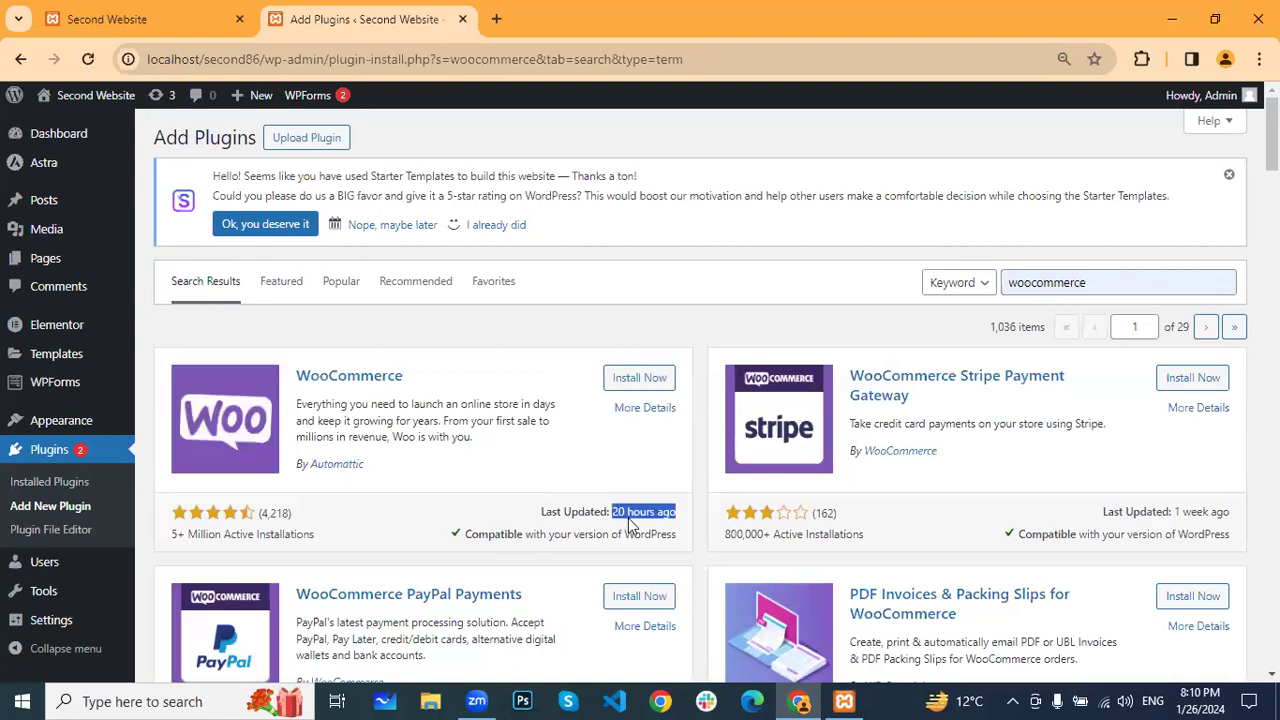
pyautogui.click(627, 380)
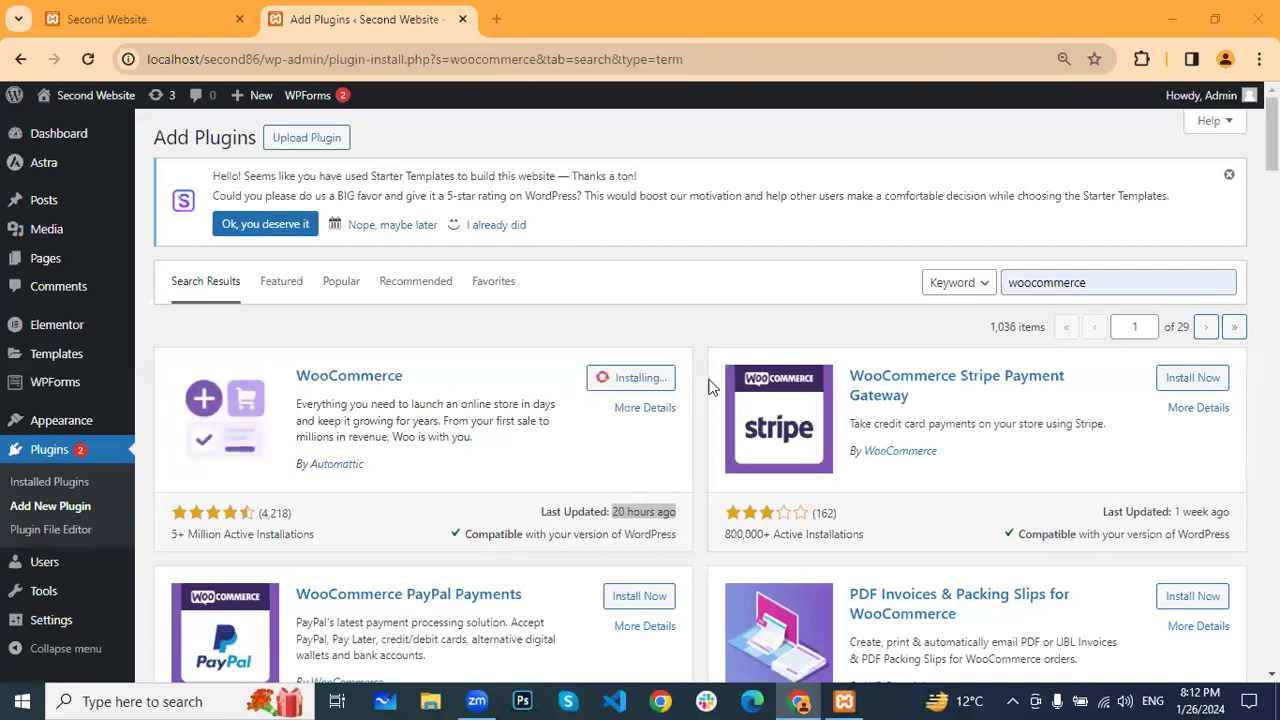
pyautogui.scroll(-1, 574, 423)
pyautogui.scroll(1, 575, 423)
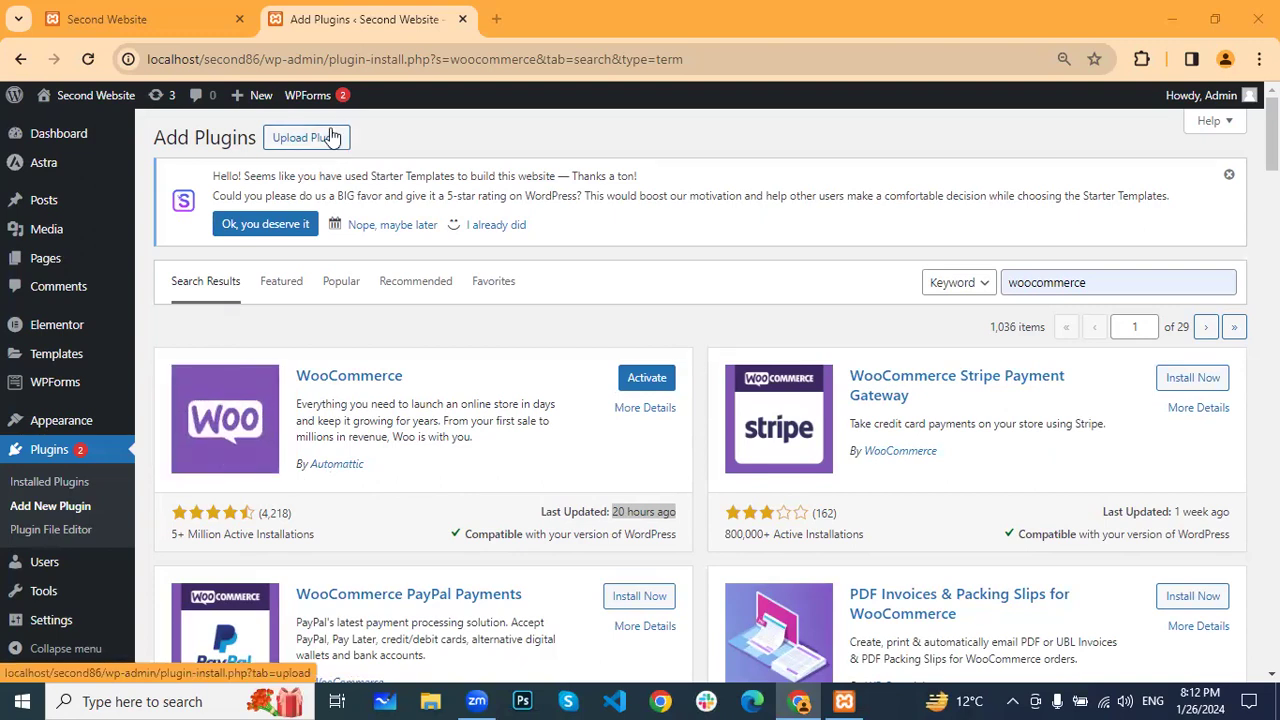
pyautogui.click(645, 380)
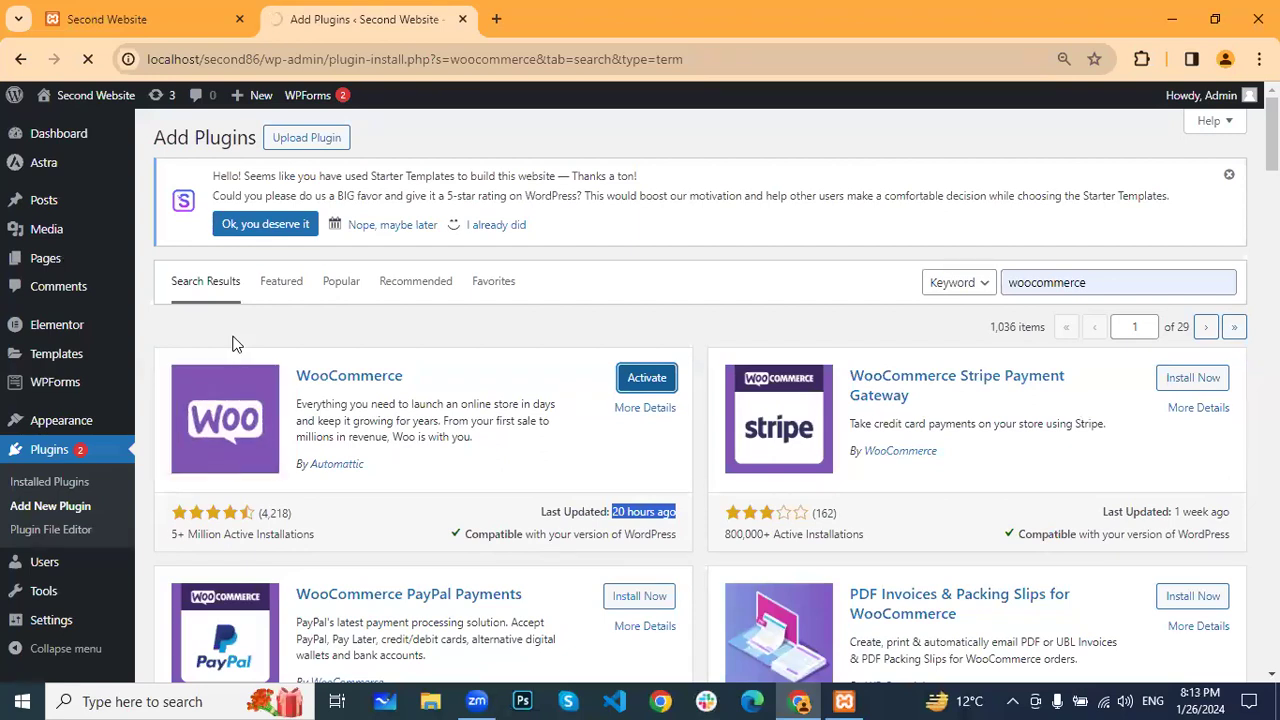
# Skip WooCommerce's guided setup, set the business location to Pakistan — Punjab and go to the store
pyautogui.moveTo(44, 259)
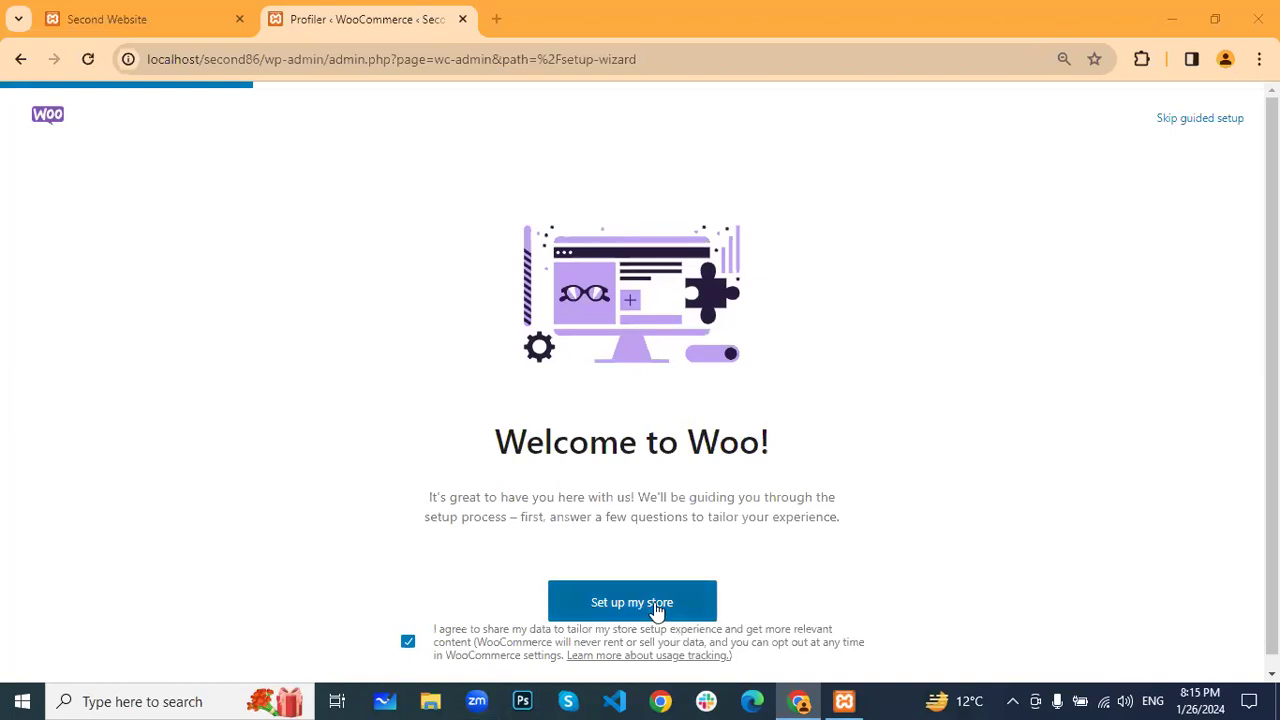
pyautogui.click(1184, 107)
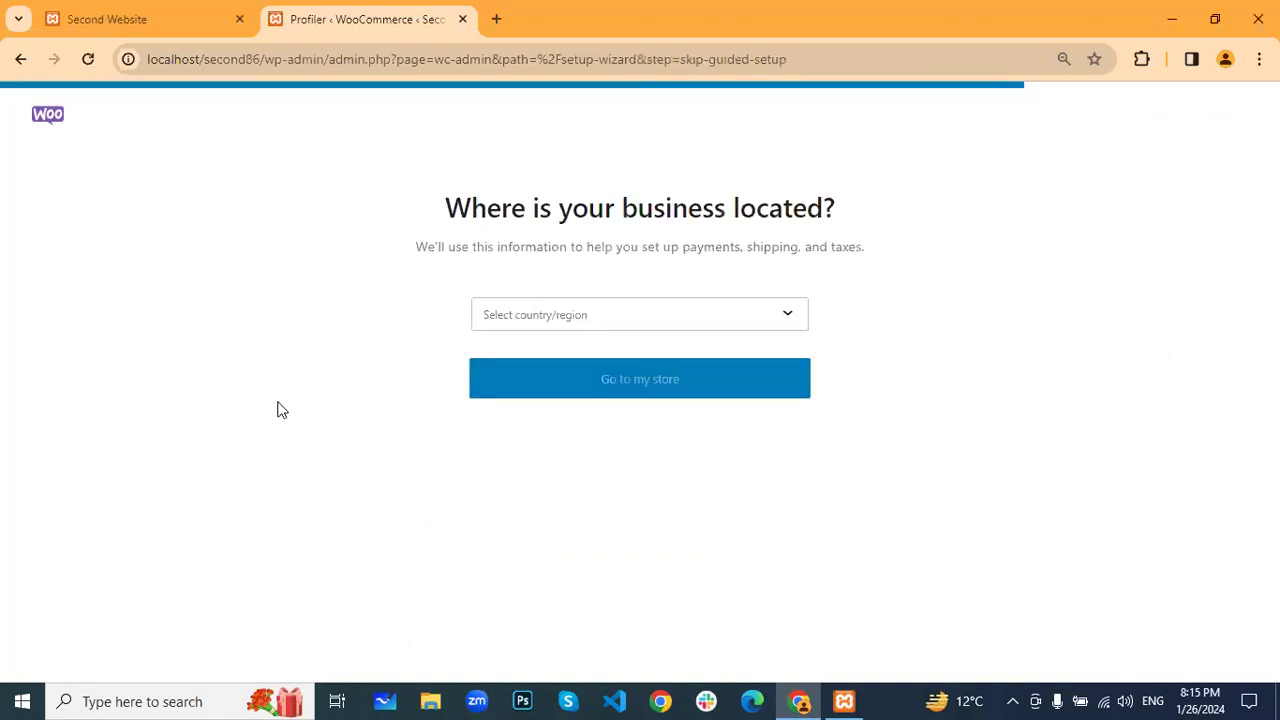
pyautogui.click(763, 323)
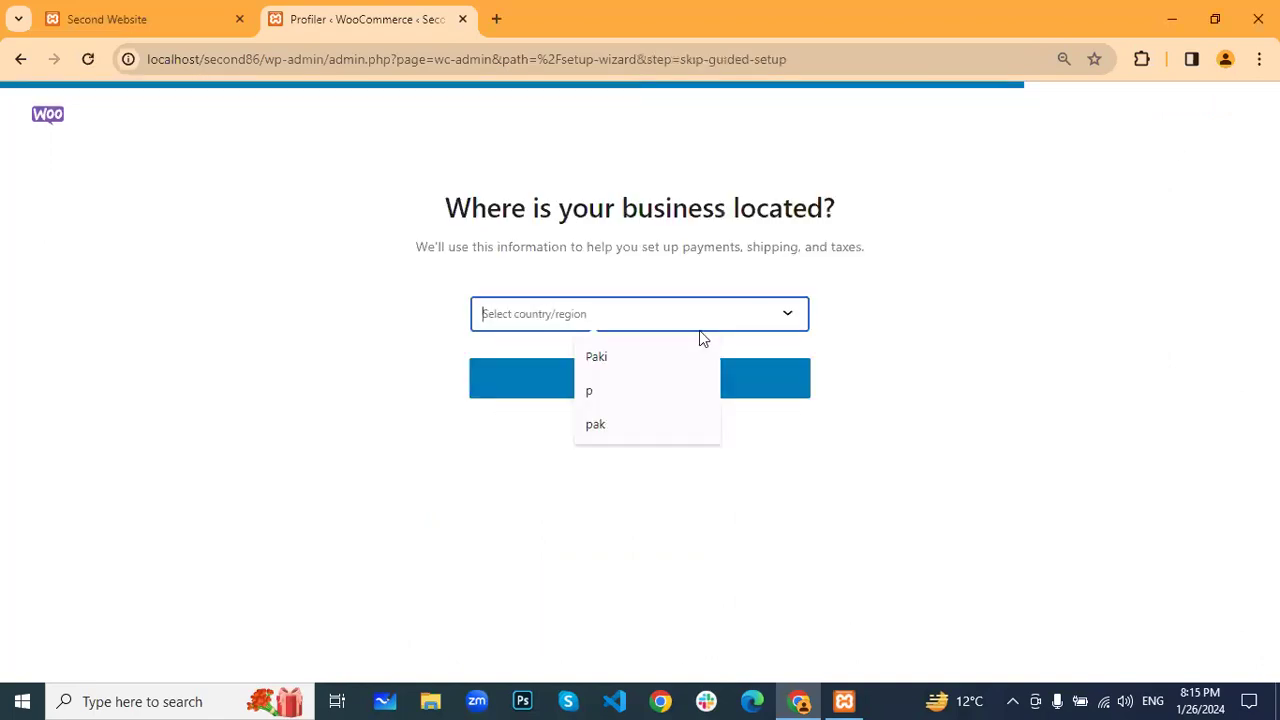
pyautogui.click(618, 364)
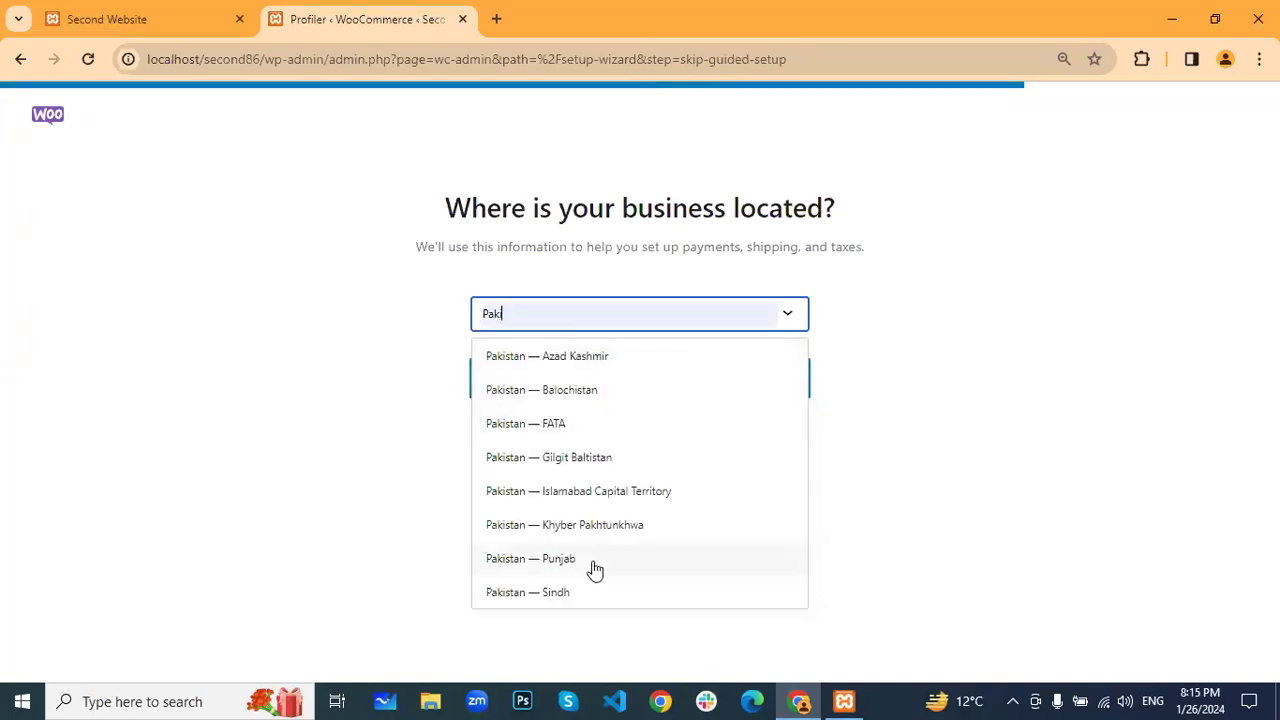
pyautogui.click(533, 563)
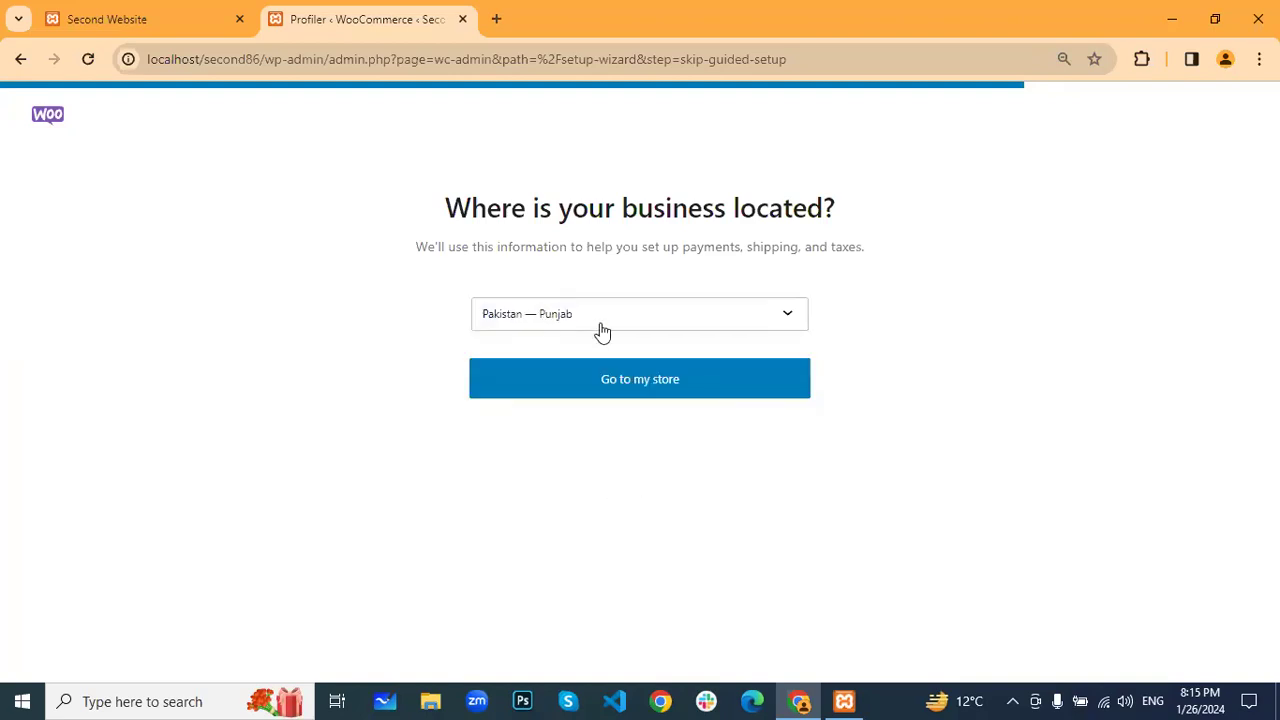
pyautogui.click(636, 389)
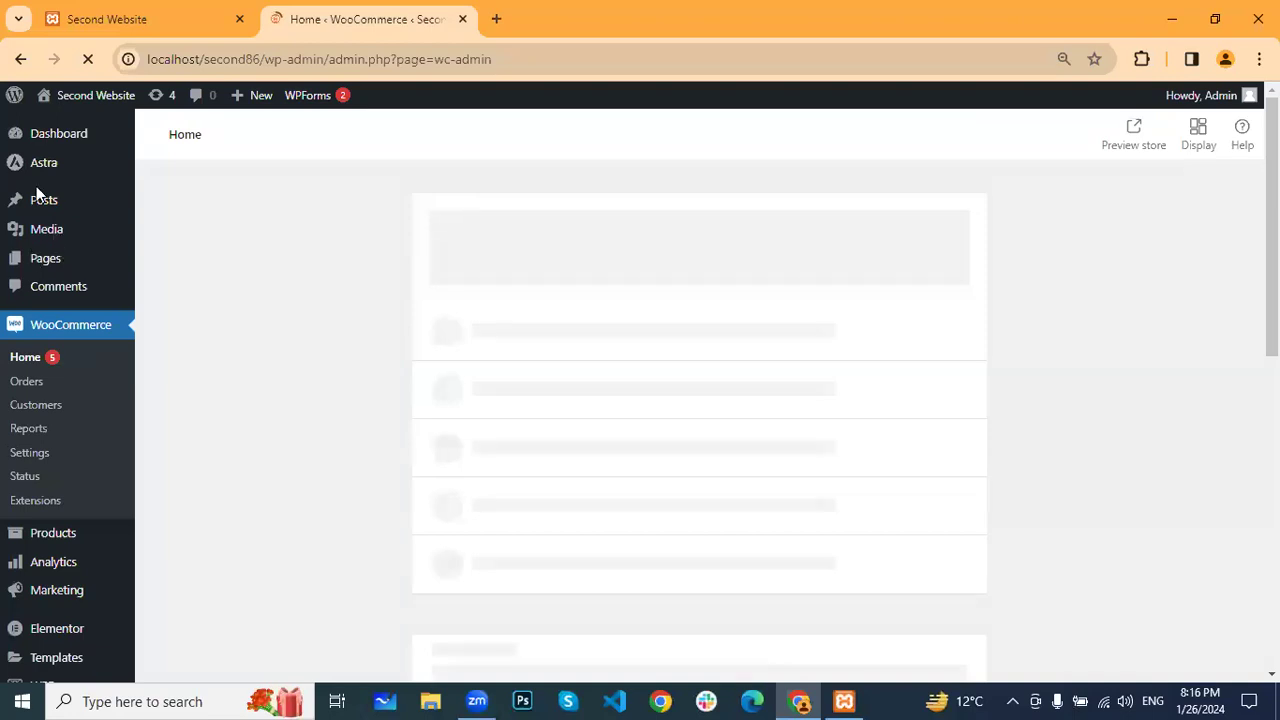
# Open the list of all site pages and examine which pages WooCommerce has added
pyautogui.moveTo(48, 262)
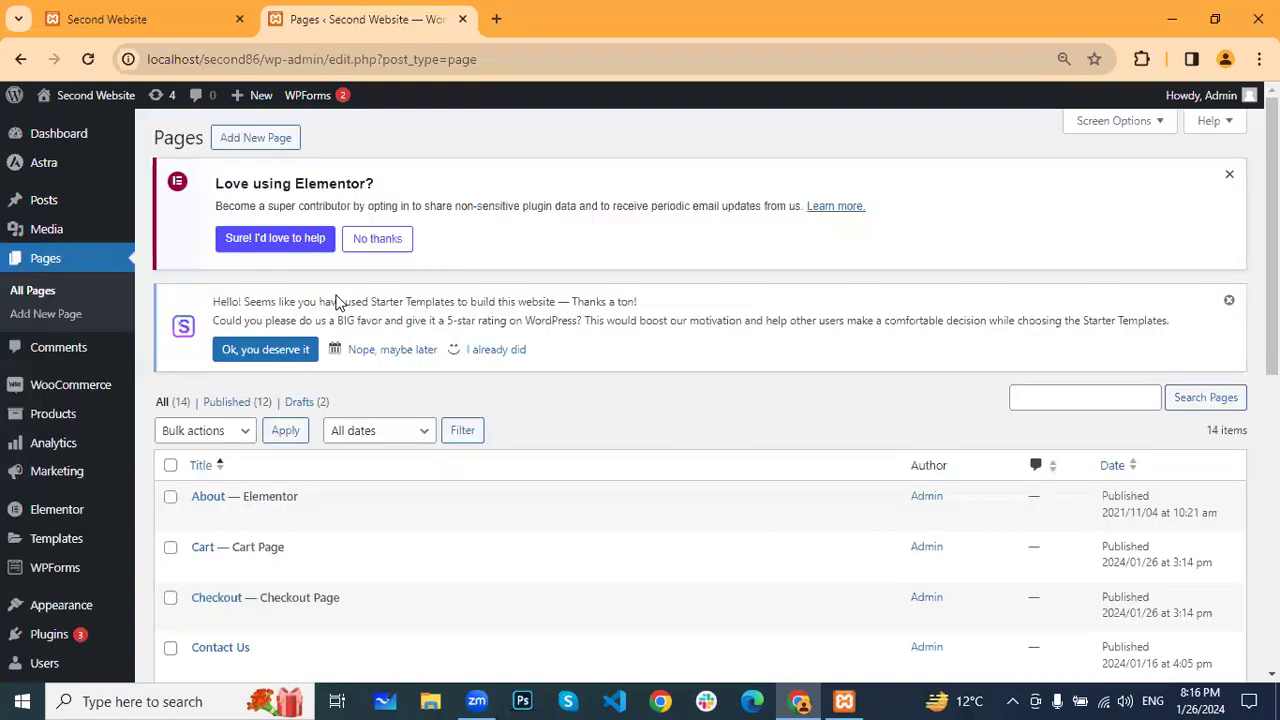
pyautogui.scroll(-2, 340, 340)
pyautogui.scroll(-1, 212, 277)
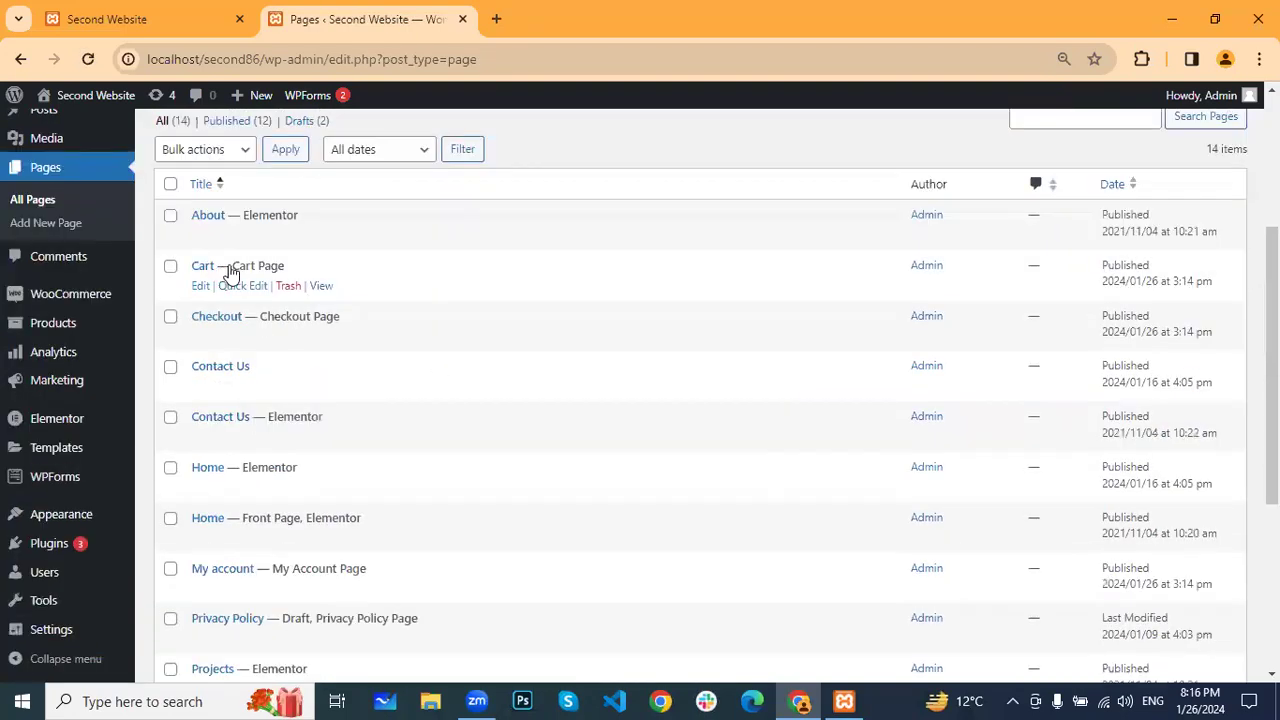
pyautogui.scroll(-1, 240, 420)
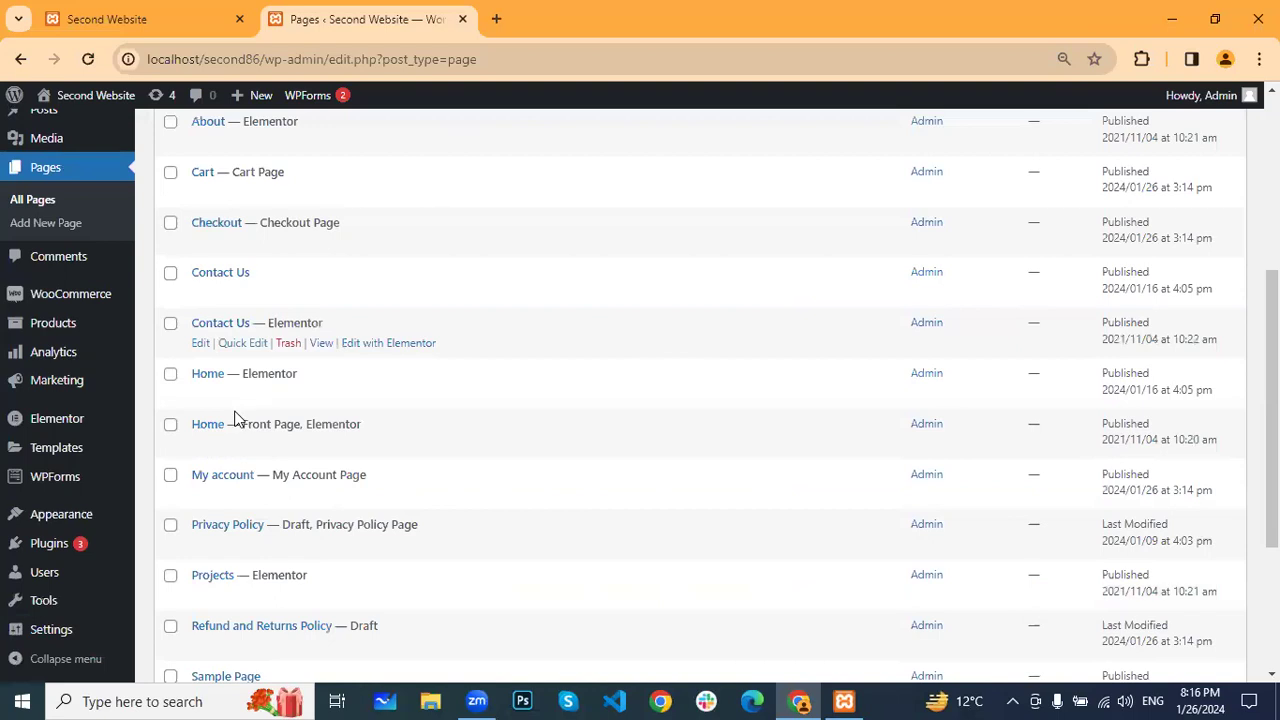
pyautogui.scroll(-1, 262, 400)
pyautogui.scroll(-1, 262, 393)
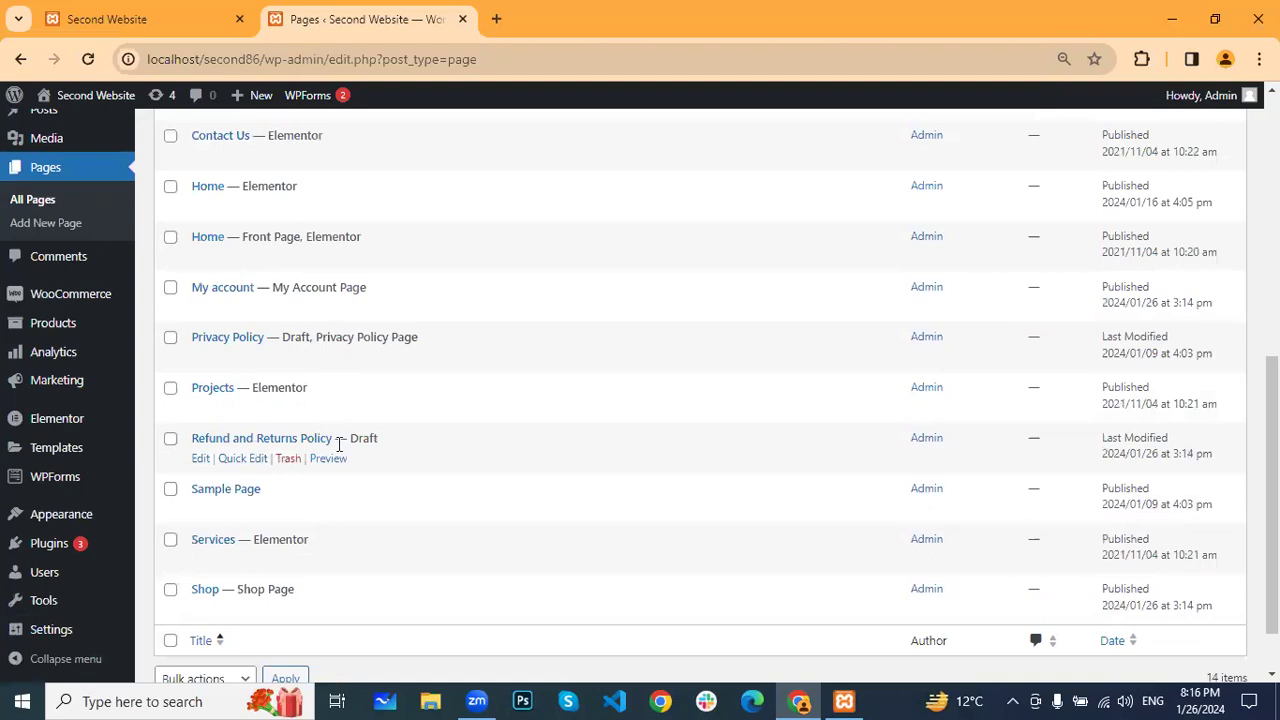
pyautogui.scroll(-1, 330, 410)
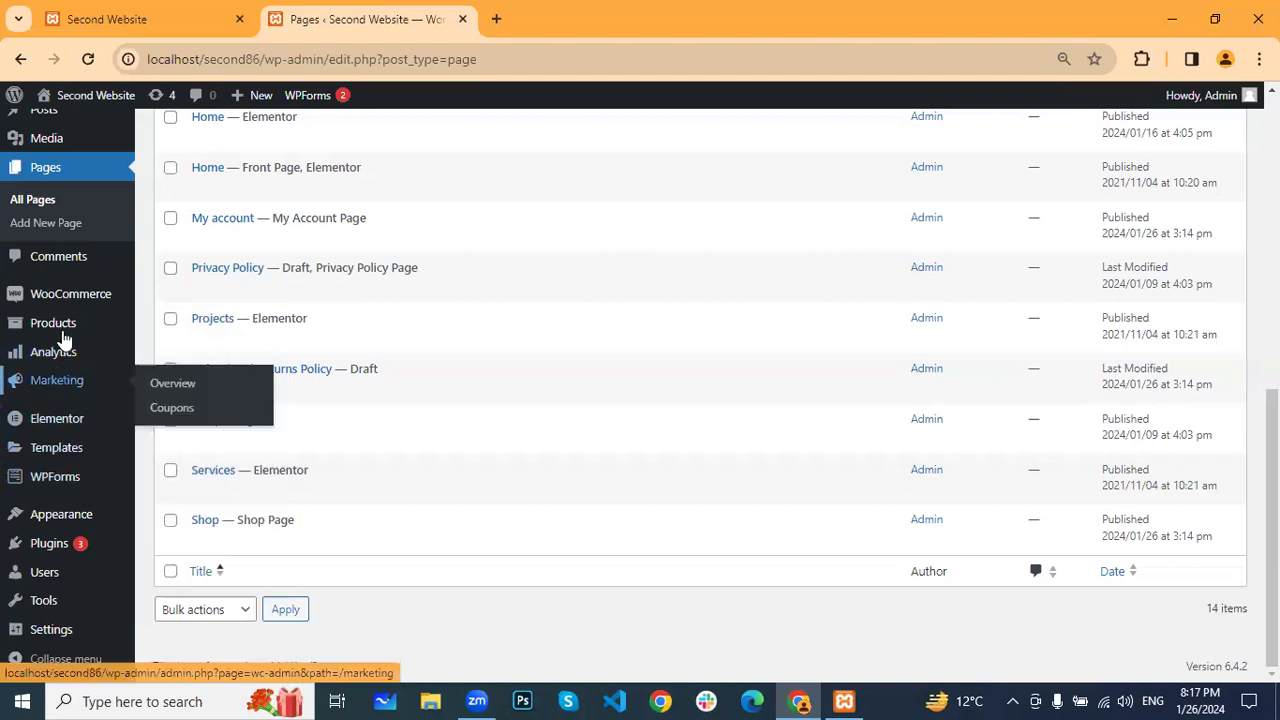
# Look over the Analytics, Marketing and WooCommerce sections of the admin and open the store's Customers list
pyautogui.moveTo(77, 333)
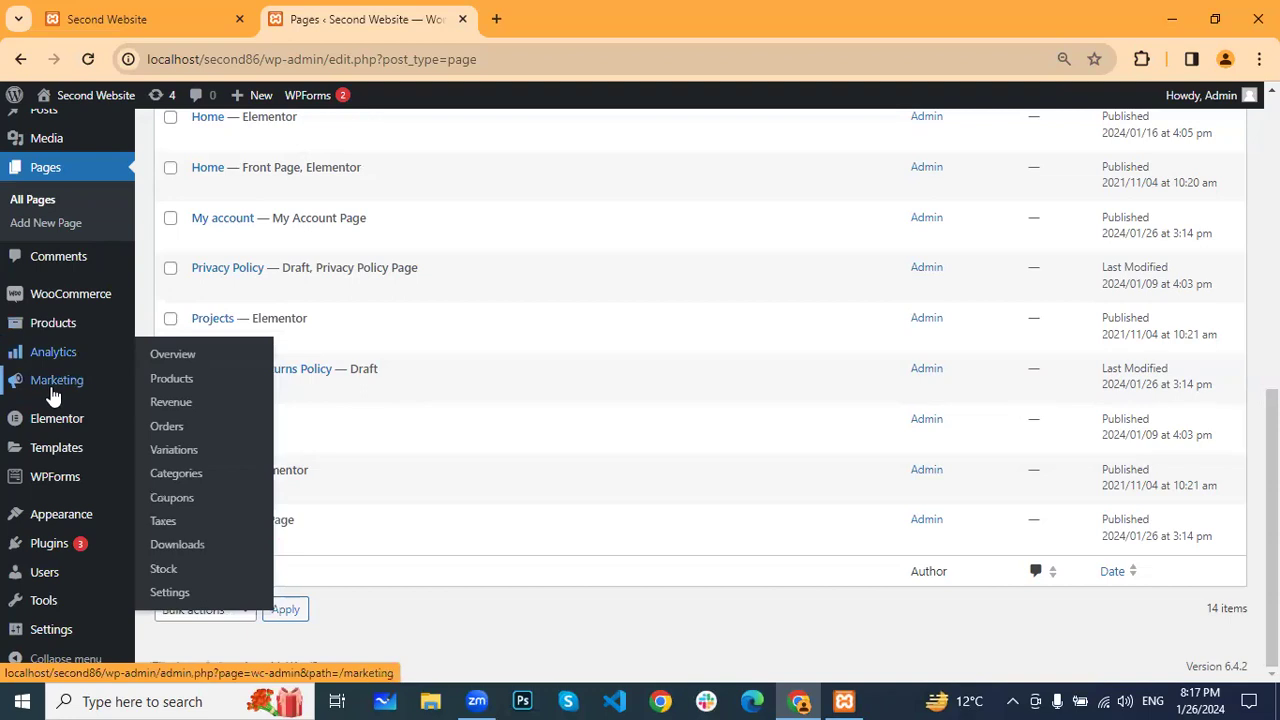
pyautogui.moveTo(47, 395)
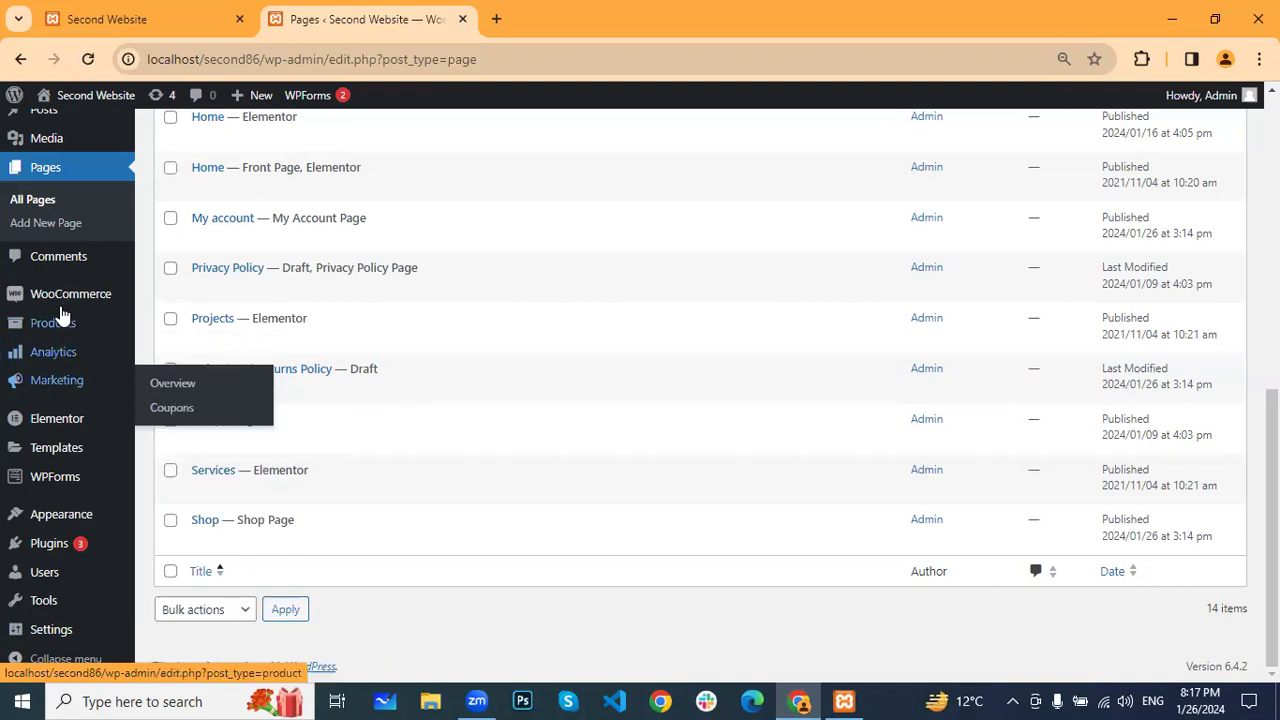
pyautogui.moveTo(80, 293)
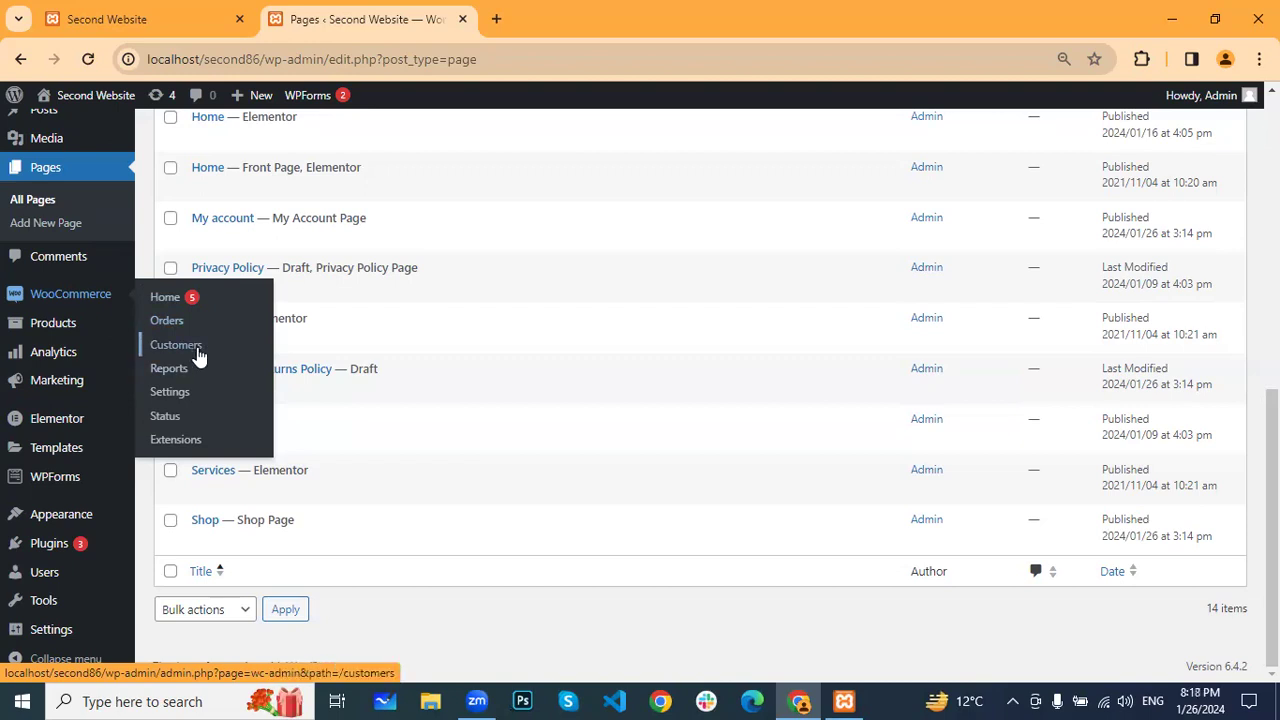
pyautogui.click(197, 345)
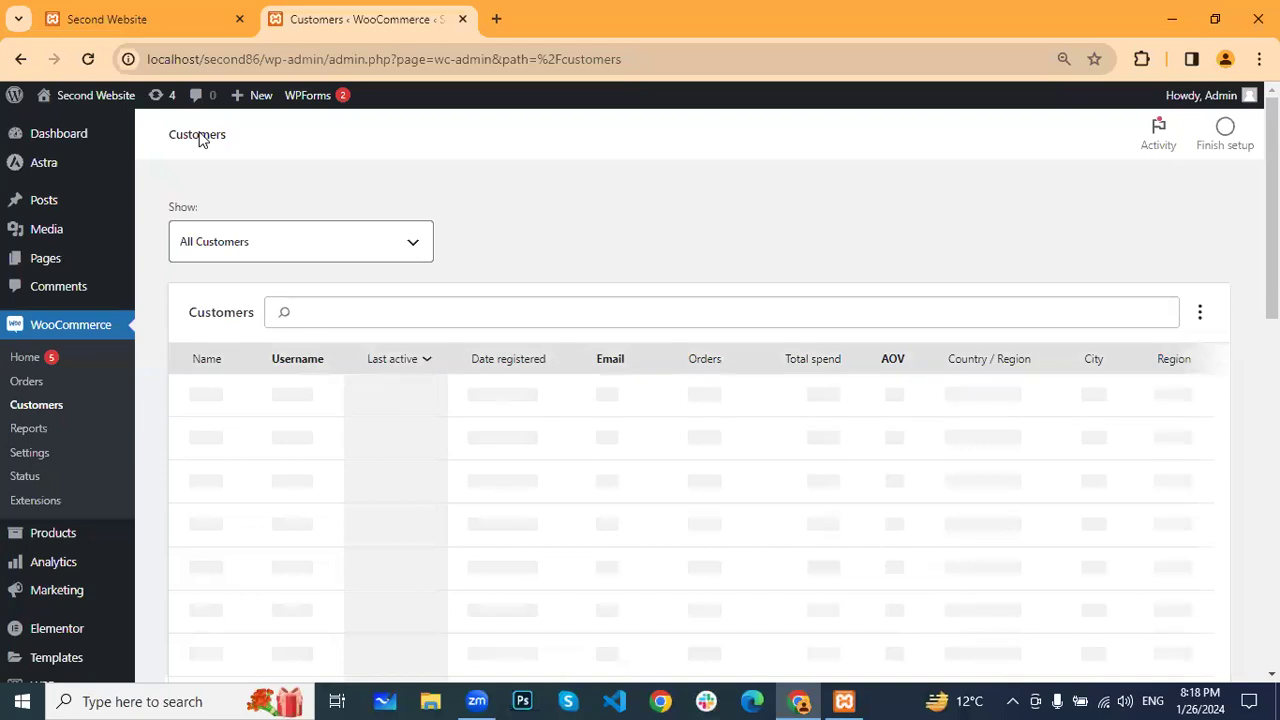
# Open the WooCommerce settings and examine the general store address, selling and shipping location, tax, coupon and currency options
pyautogui.click(29, 453)
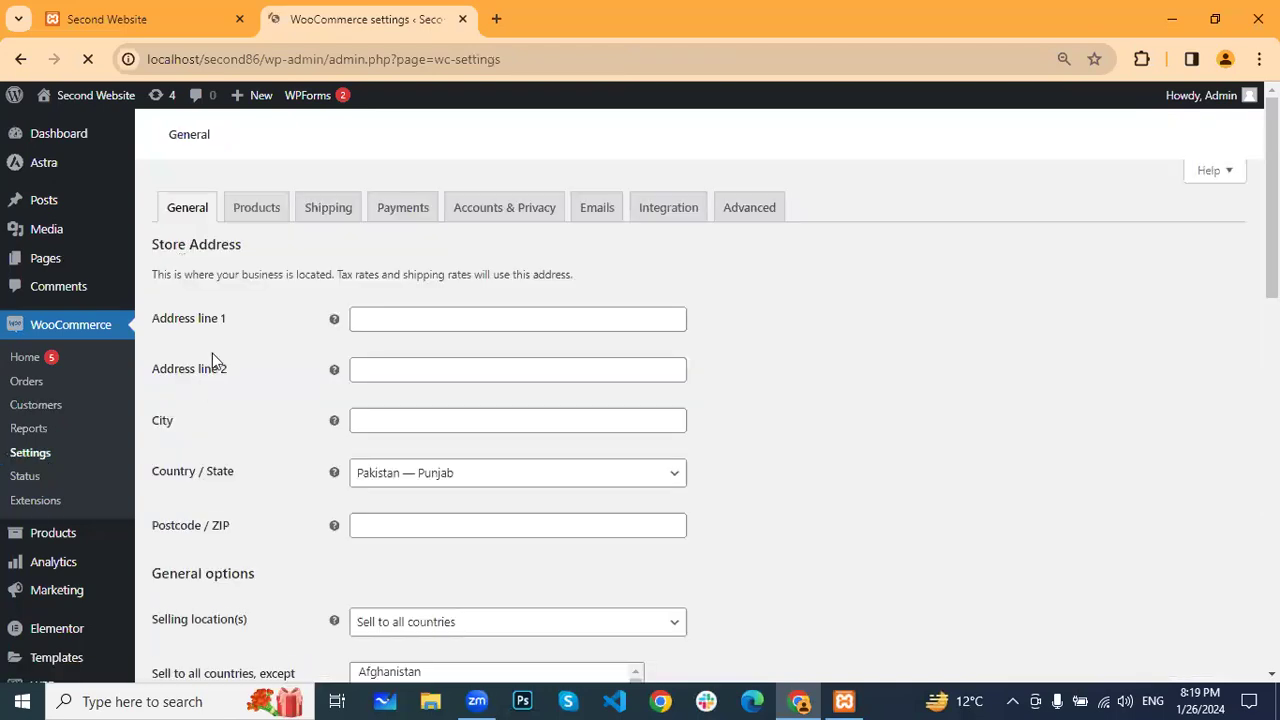
pyautogui.scroll(-2, 449, 294)
pyautogui.scroll(-3, 450, 293)
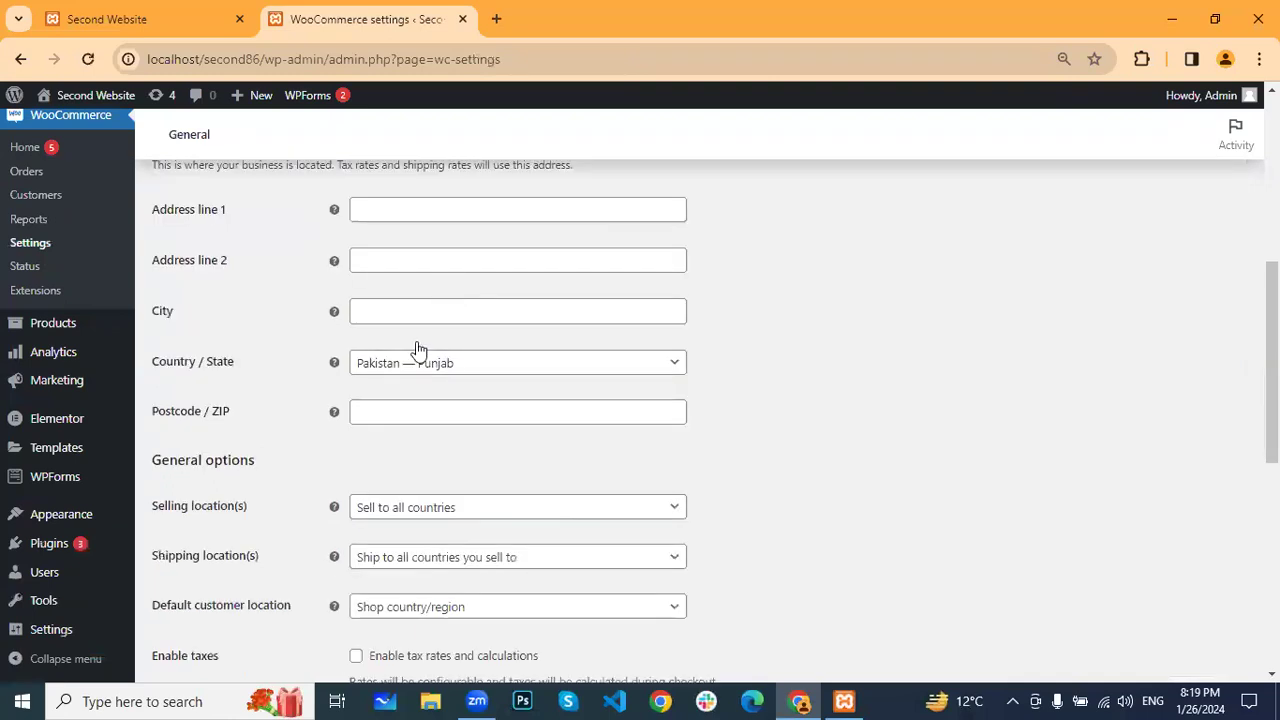
pyautogui.scroll(-1, 419, 352)
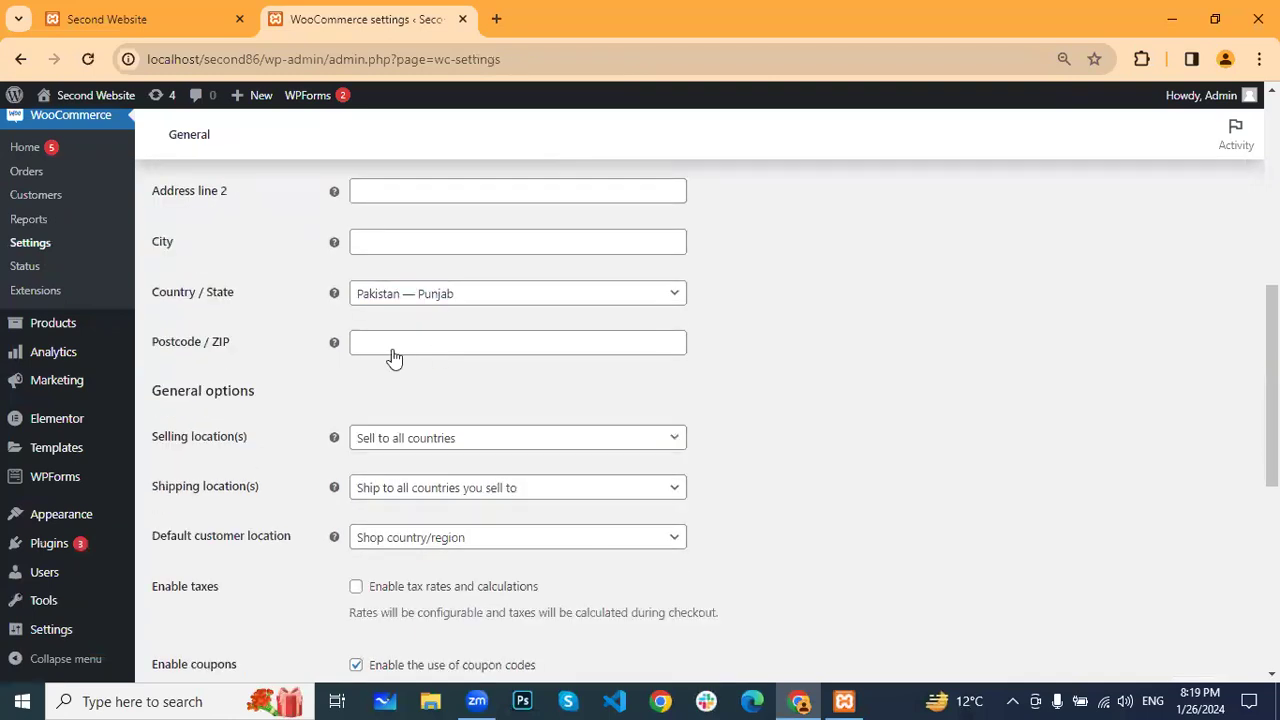
pyautogui.scroll(-1, 392, 356)
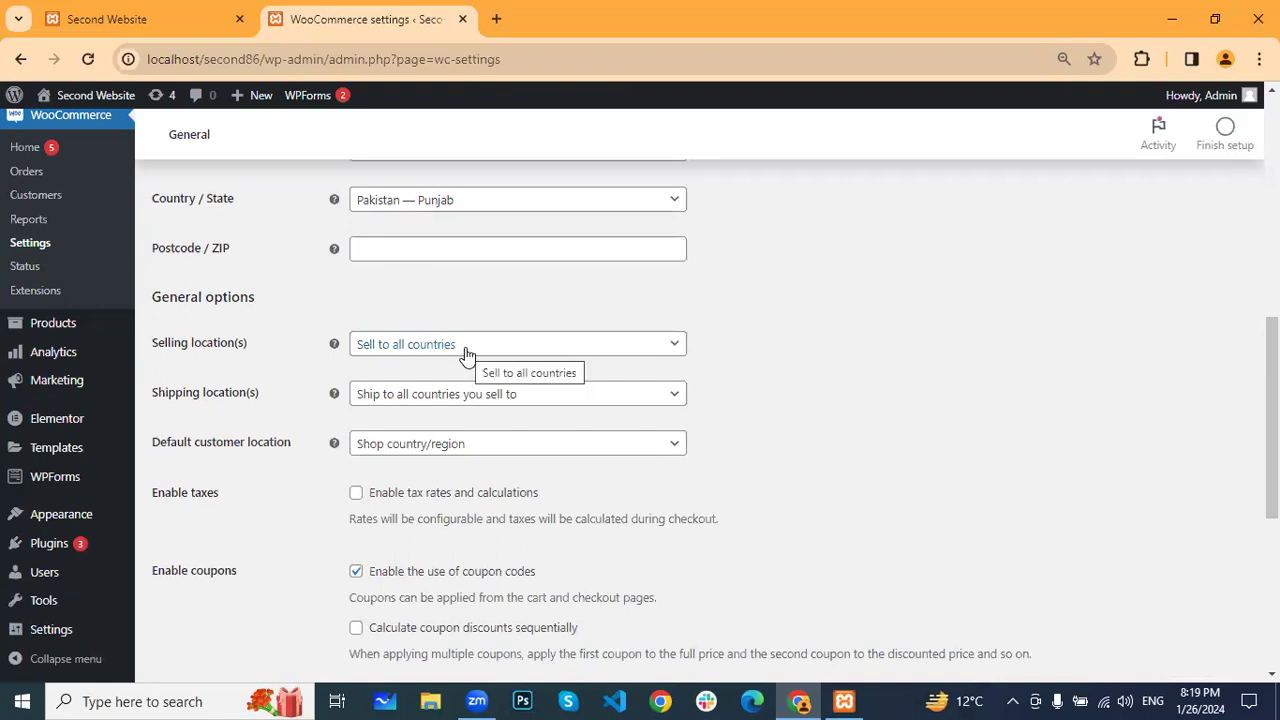
pyautogui.scroll(3, 467, 355)
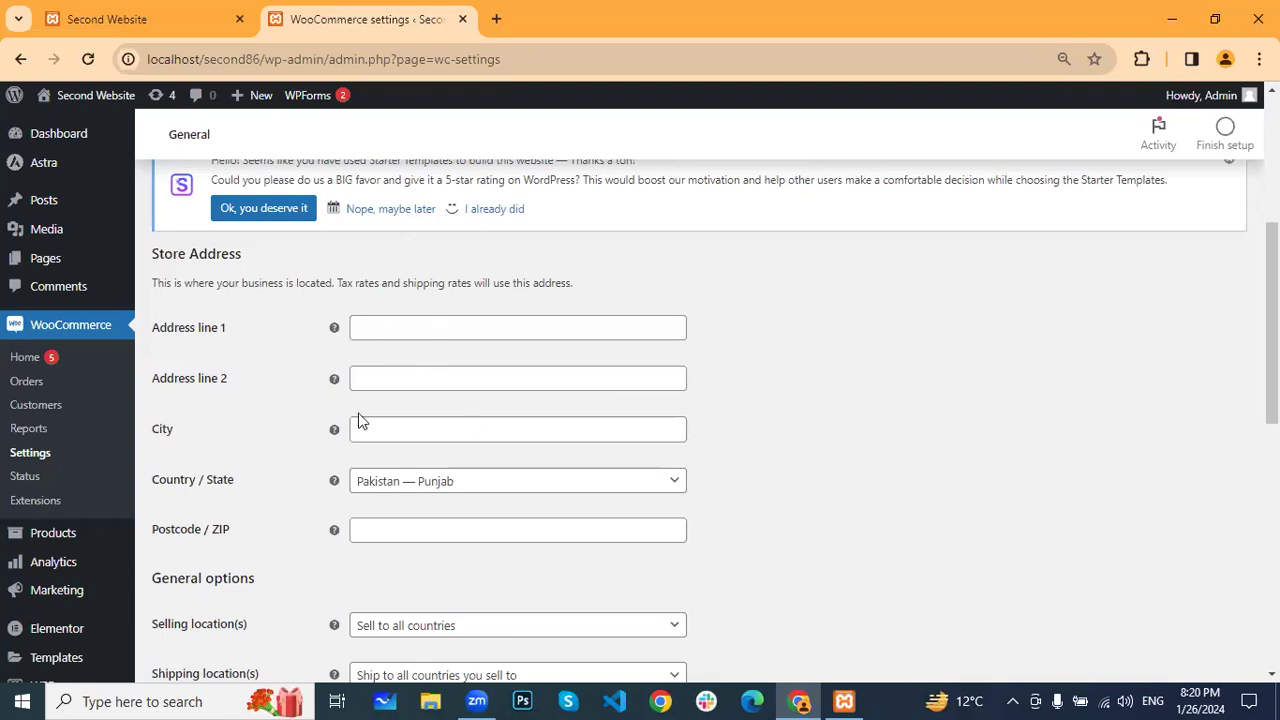
pyautogui.scroll(-2, 366, 420)
pyautogui.scroll(2, 366, 420)
pyautogui.scroll(-2, 493, 348)
pyautogui.scroll(1, 581, 450)
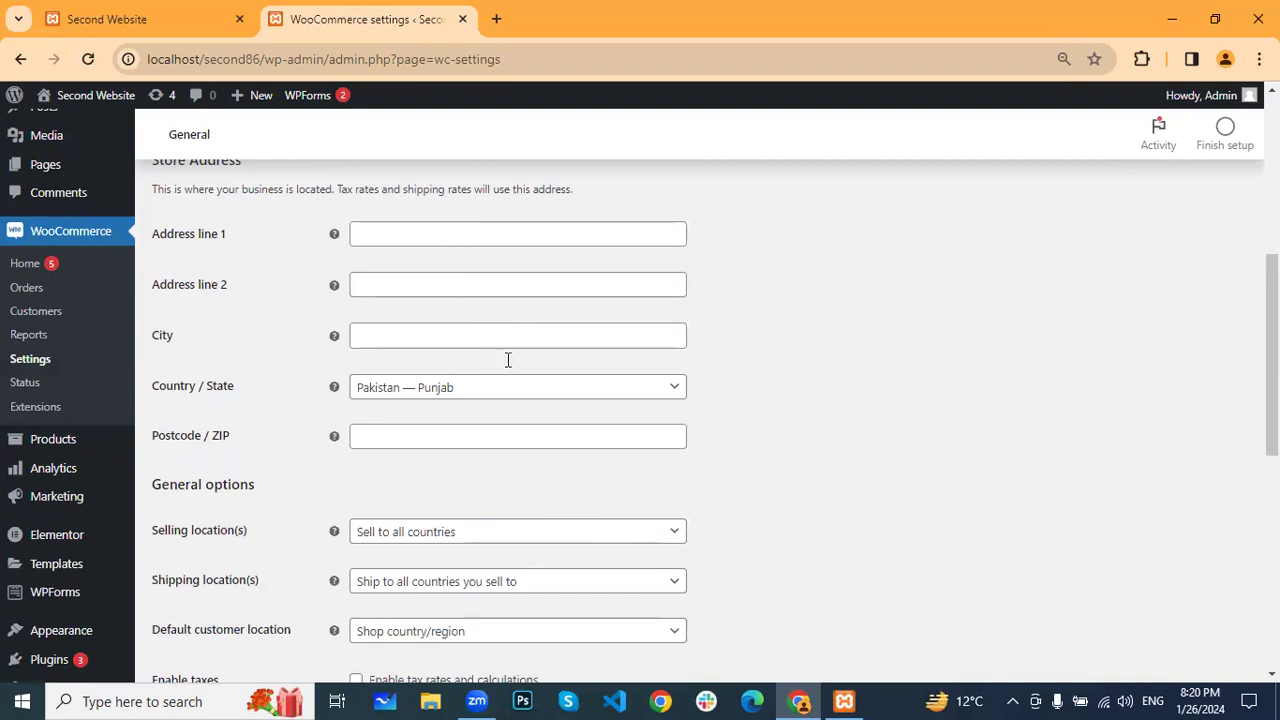
pyautogui.scroll(-2, 437, 471)
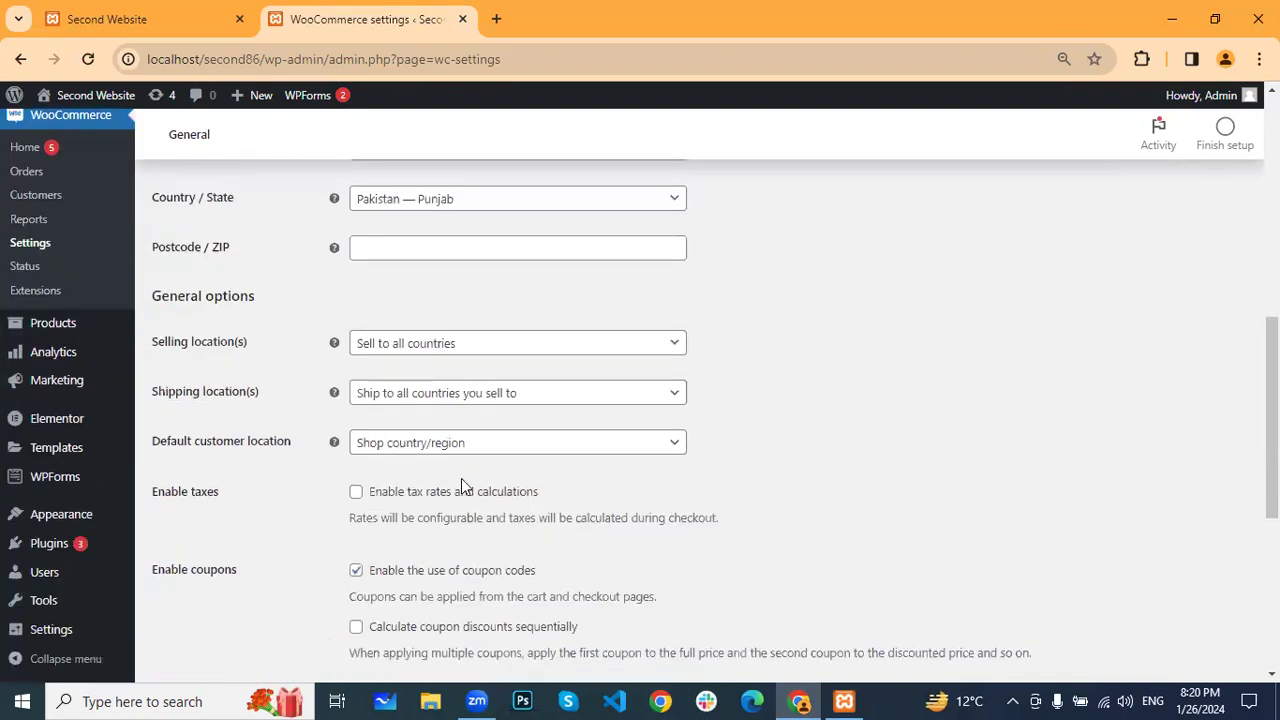
pyautogui.scroll(-3, 461, 480)
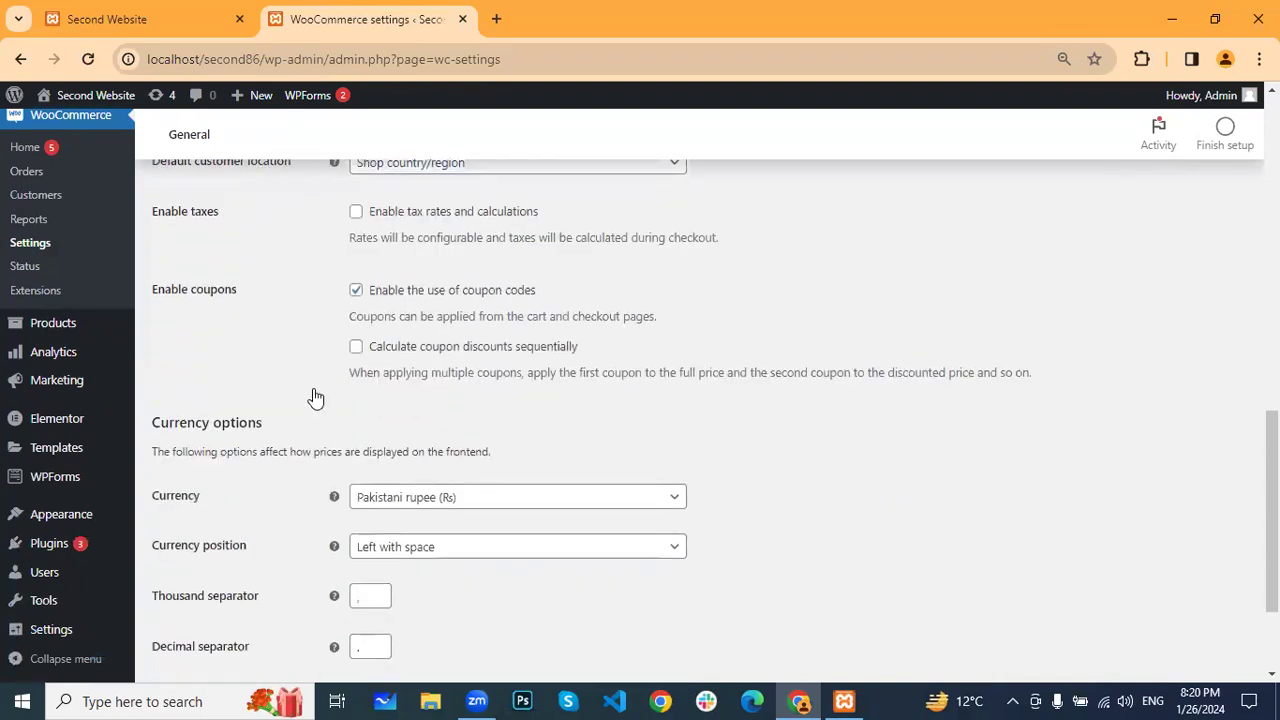
pyautogui.scroll(-2, 478, 340)
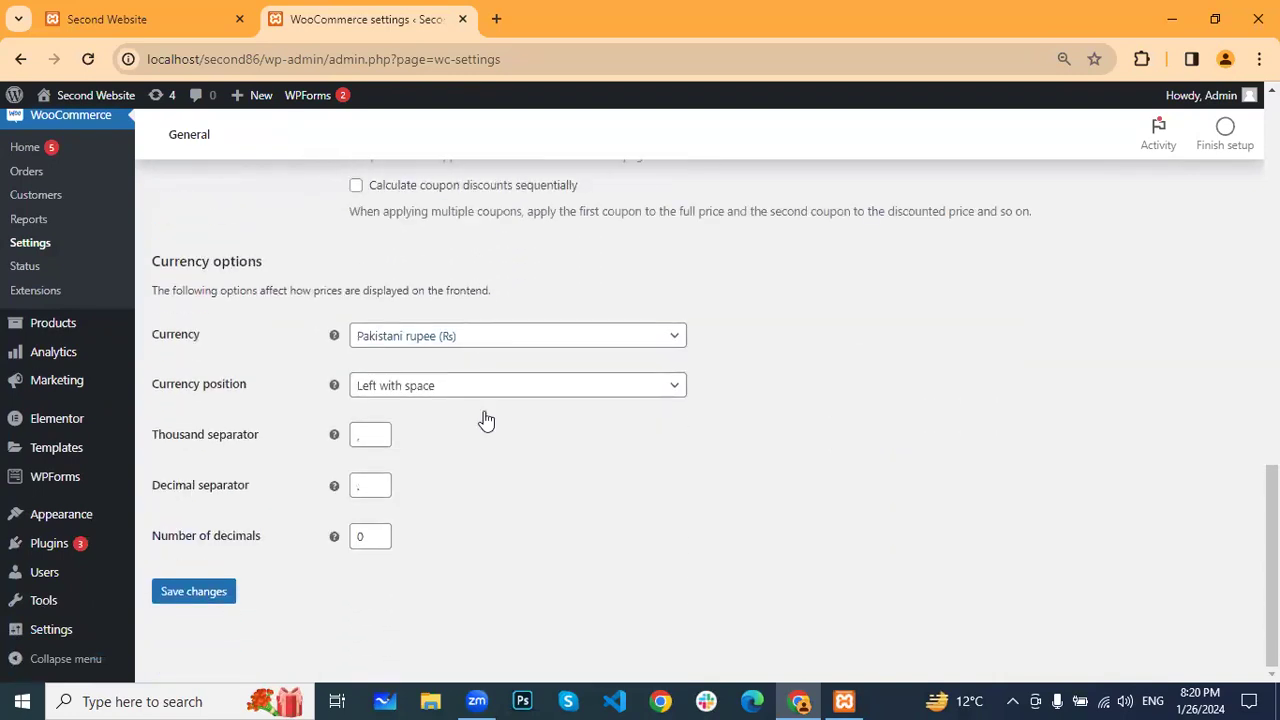
# Browse the currencies available for the store and close the list without choosing another one
pyautogui.click(517, 336)
pyautogui.scroll(-4, 506, 480)
pyautogui.scroll(-2, 660, 485)
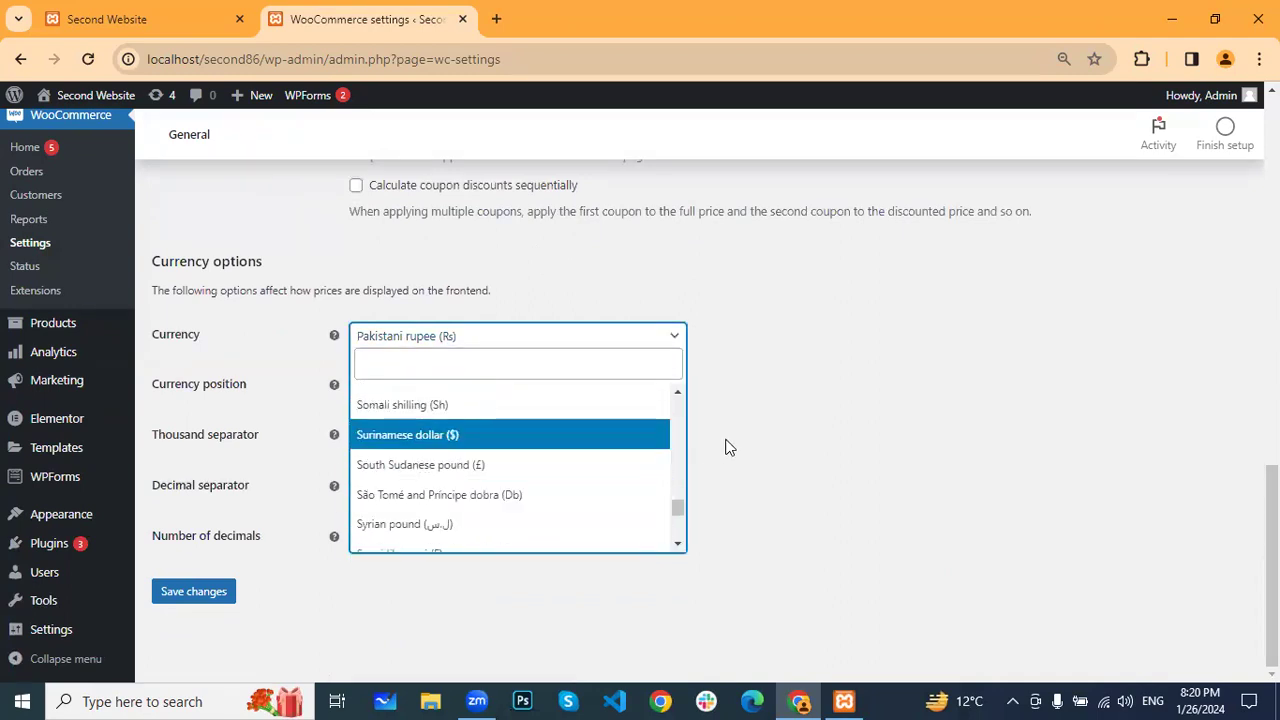
pyautogui.press('Escape')
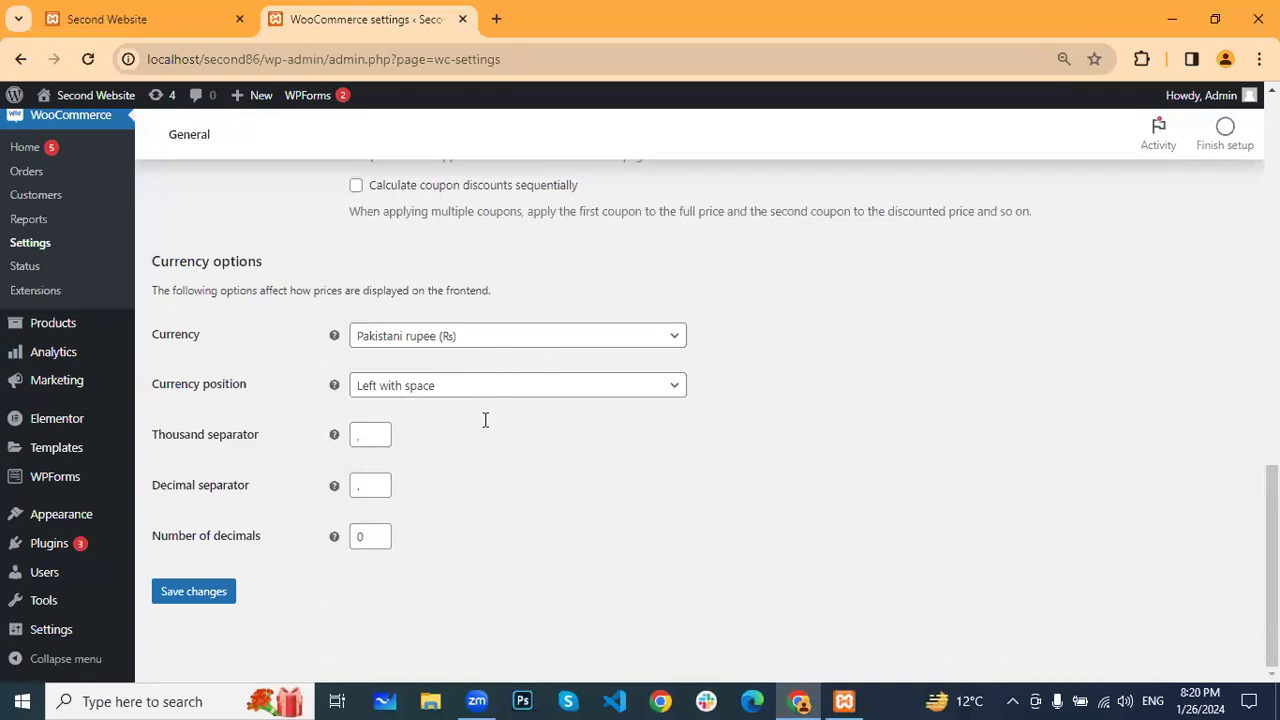
# Open the WooCommerce product settings and examine the shop page, add to cart, measurement, review and rating options
pyautogui.scroll(1, 304, 368)
pyautogui.scroll(10, 305, 368)
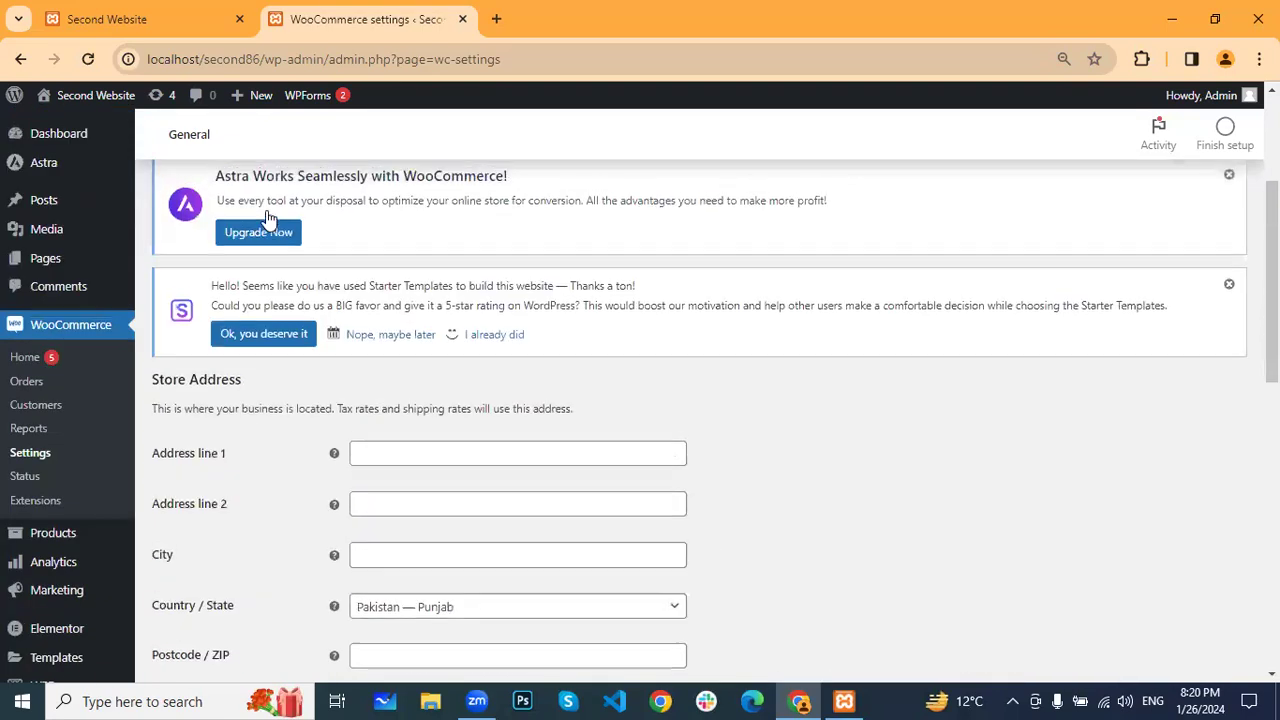
pyautogui.click(266, 215)
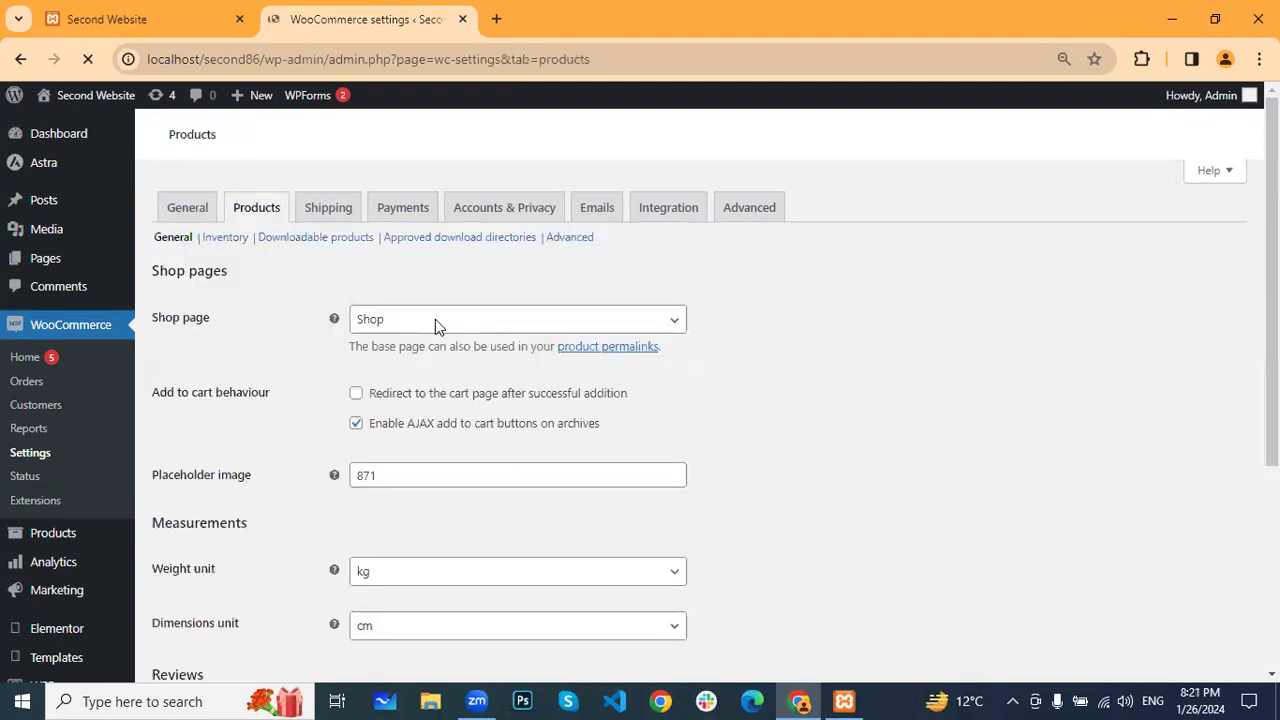
pyautogui.scroll(-2, 345, 411)
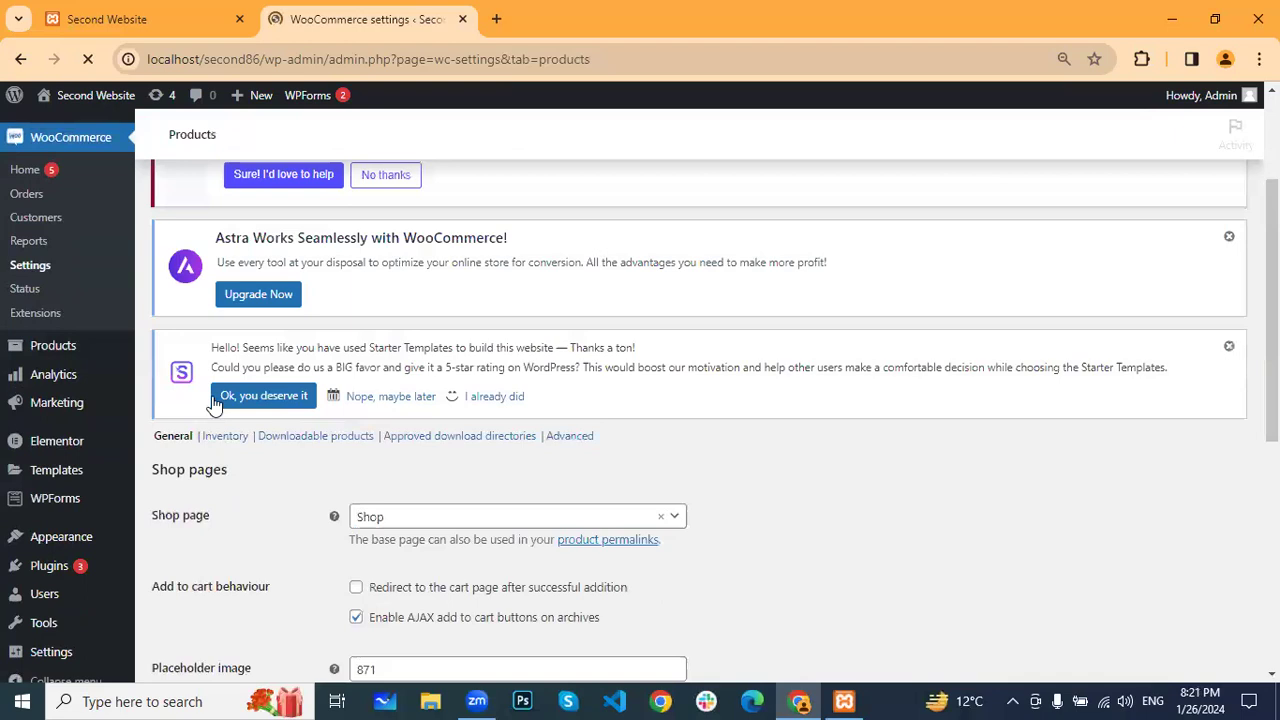
pyautogui.scroll(-4, 418, 448)
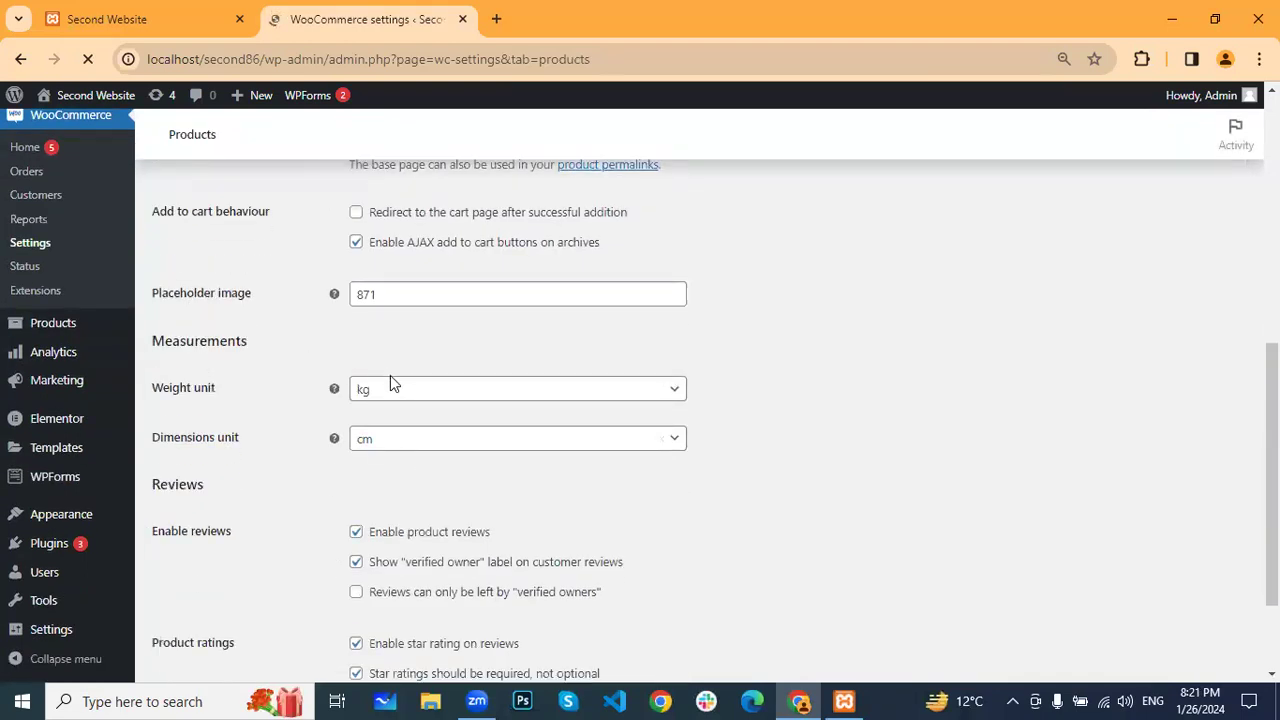
pyautogui.scroll(-3, 545, 452)
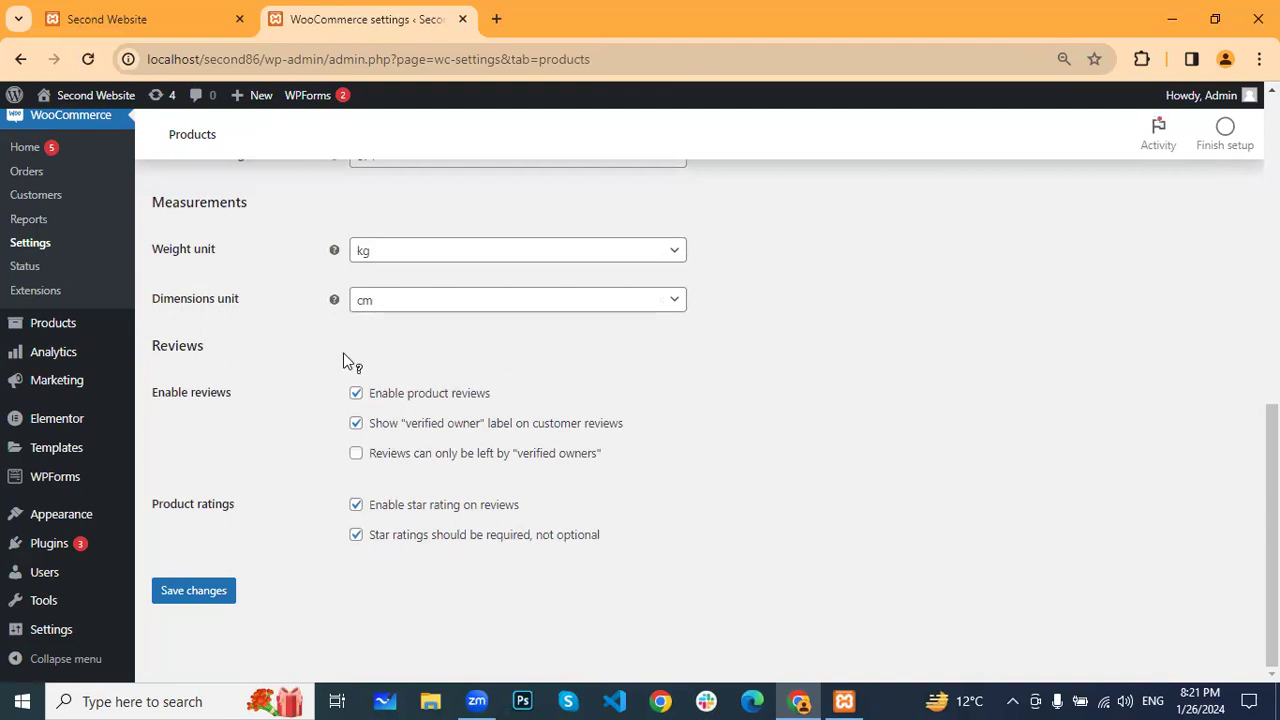
pyautogui.scroll(4, 389, 346)
pyautogui.scroll(-4, 391, 332)
pyautogui.scroll(4, 461, 516)
pyautogui.scroll(3, 465, 523)
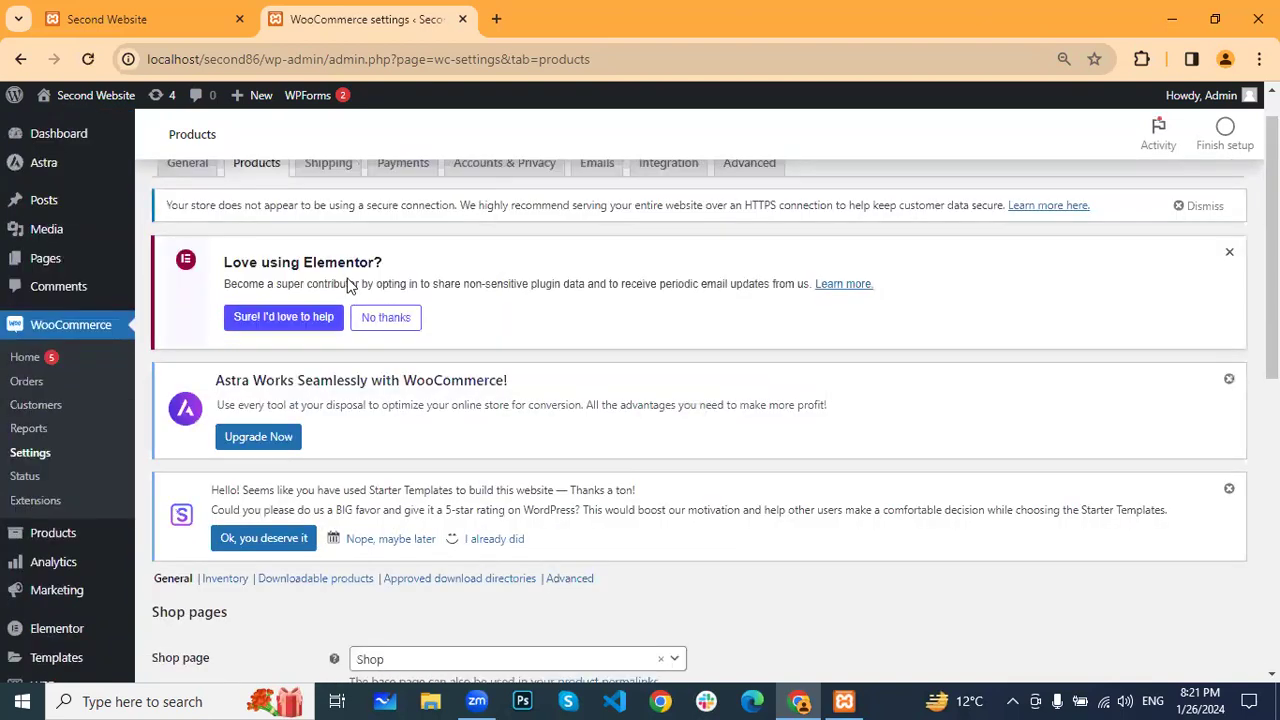
# Open the WooCommerce shipping settings and read the explanation and examples of shipping zones and flat rate shipping
pyautogui.scroll(1, 349, 283)
pyautogui.click(332, 210)
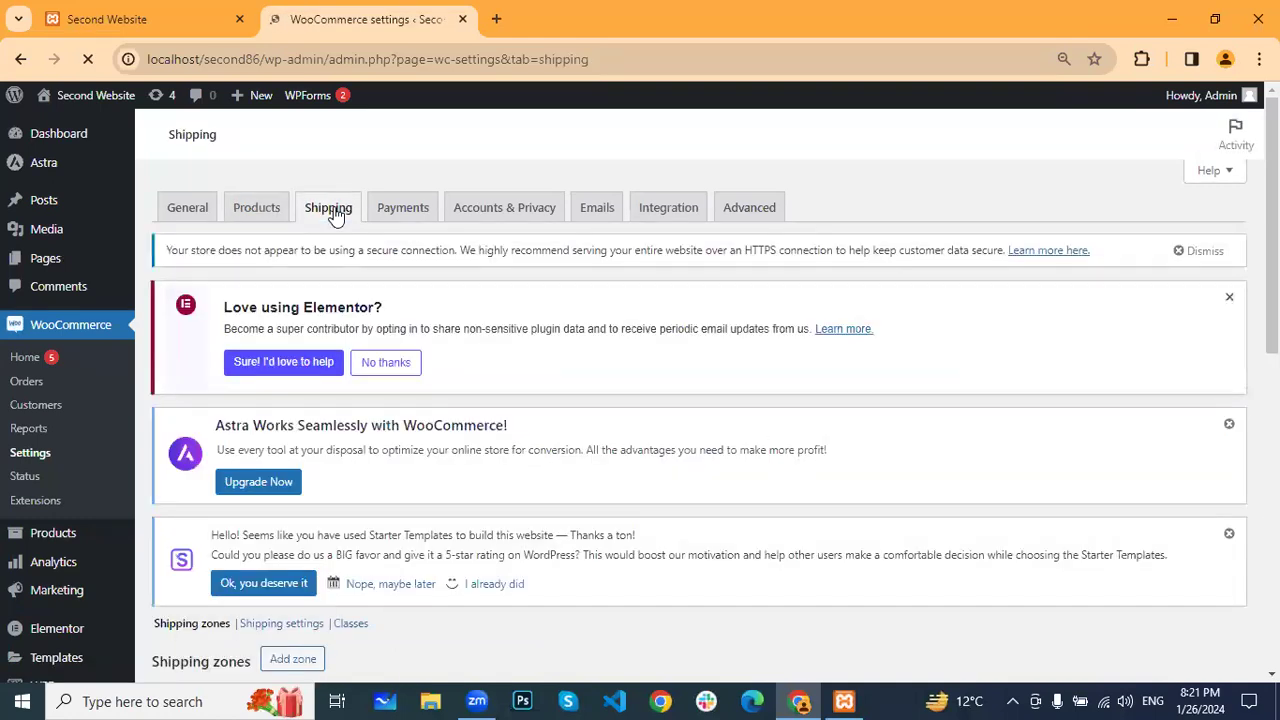
pyautogui.scroll(-5, 600, 597)
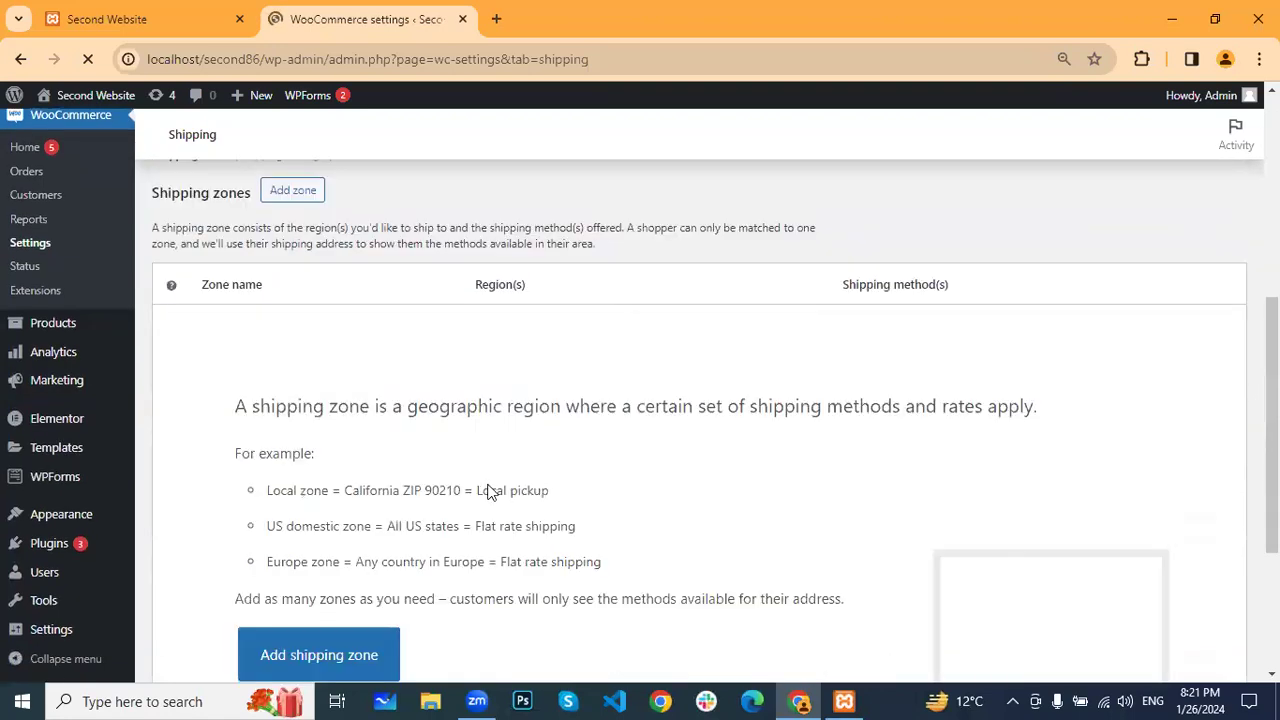
pyautogui.scroll(-1, 490, 490)
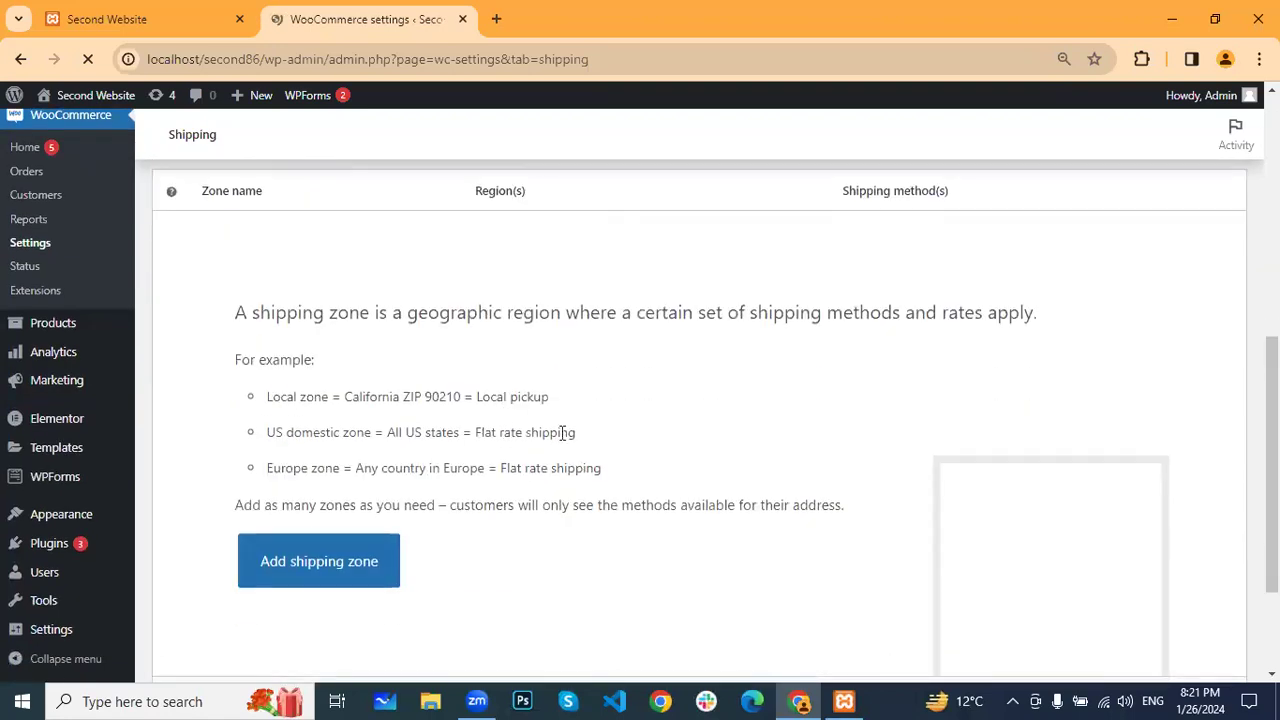
pyautogui.moveTo(267, 468); pyautogui.dragTo(480, 441)
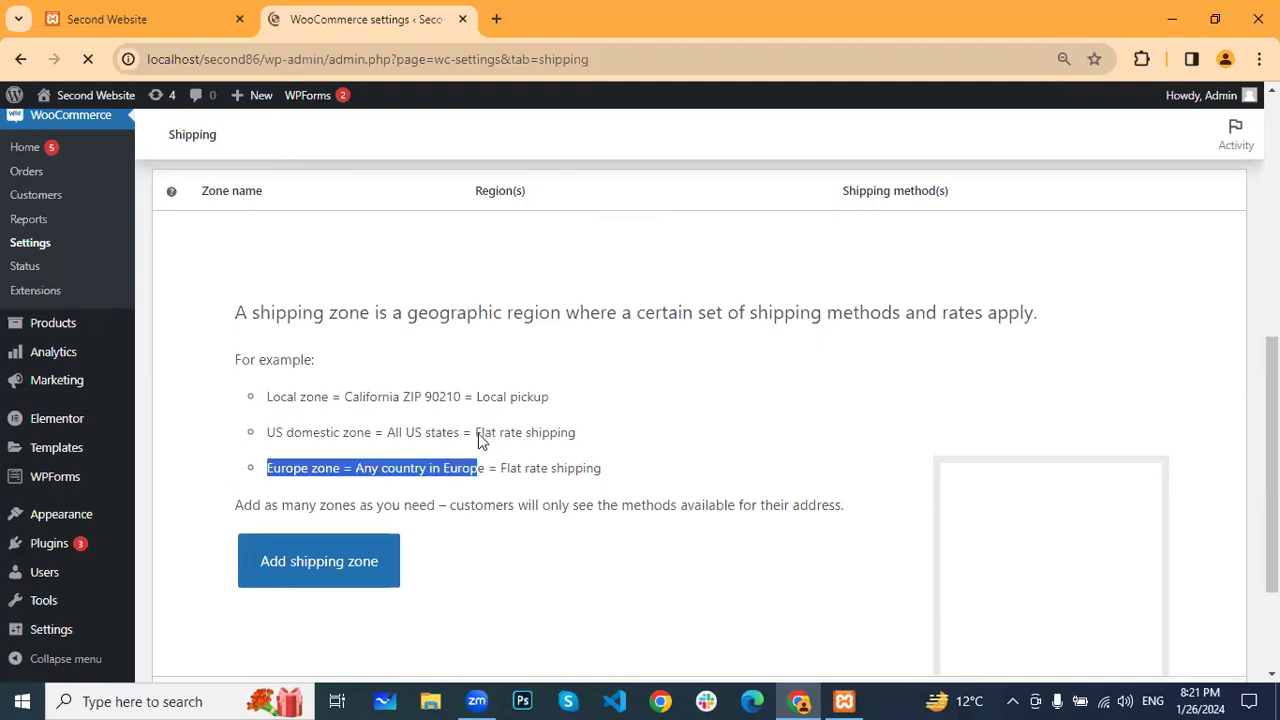
pyautogui.moveTo(576, 432); pyautogui.dragTo(477, 434)
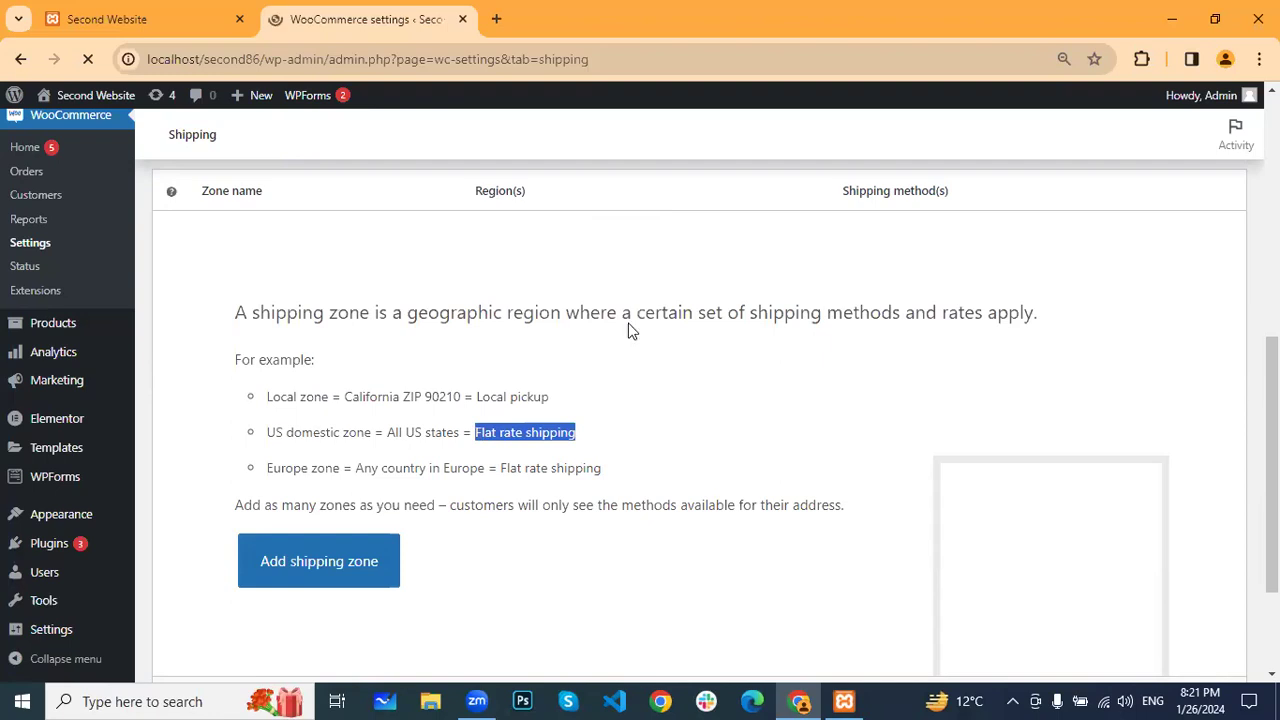
pyautogui.scroll(-2, 630, 330)
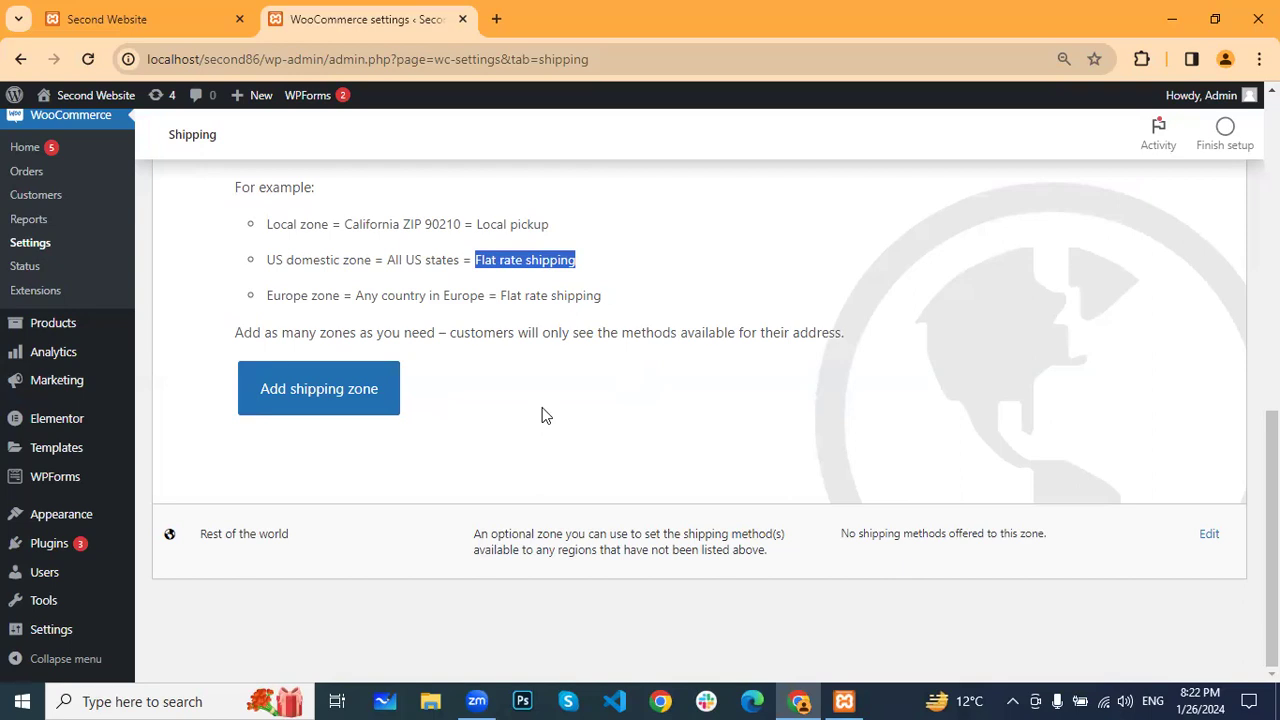
# Open the WooCommerce payment settings and dismiss the Elementor, Astra and Starter Templates notices
pyautogui.scroll(6, 471, 489)
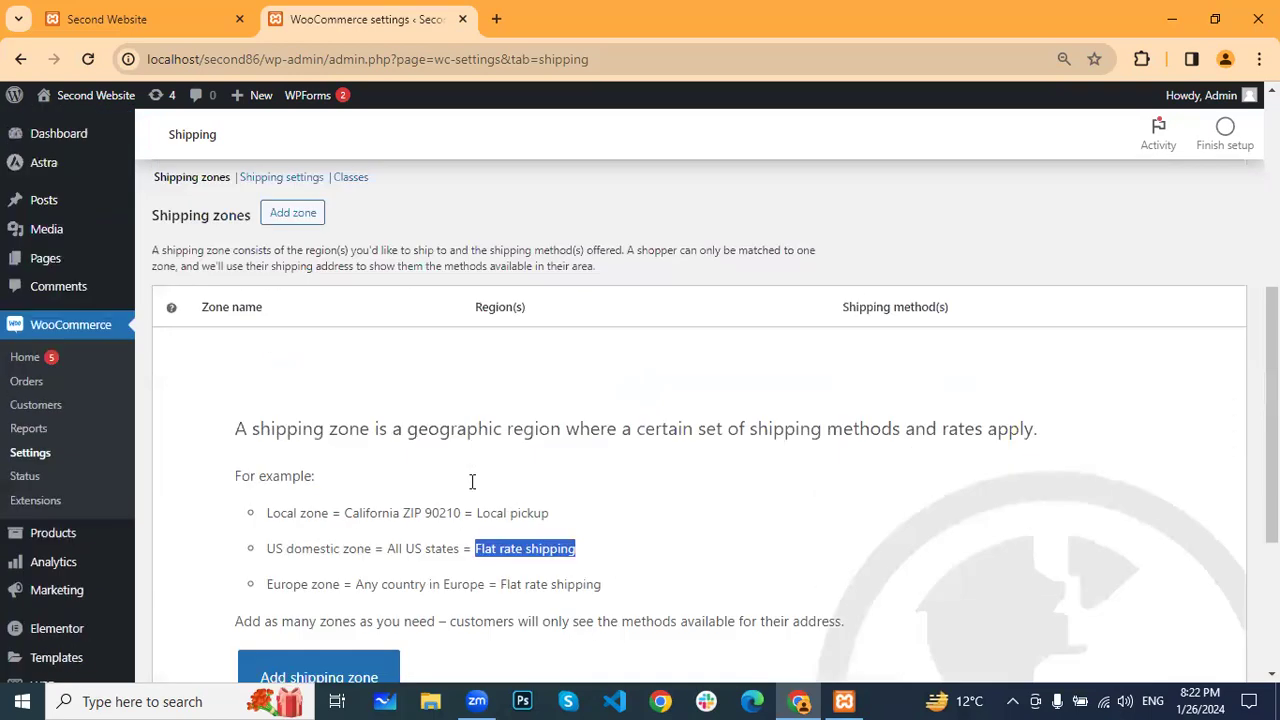
pyautogui.scroll(2, 472, 482)
pyautogui.click(414, 216)
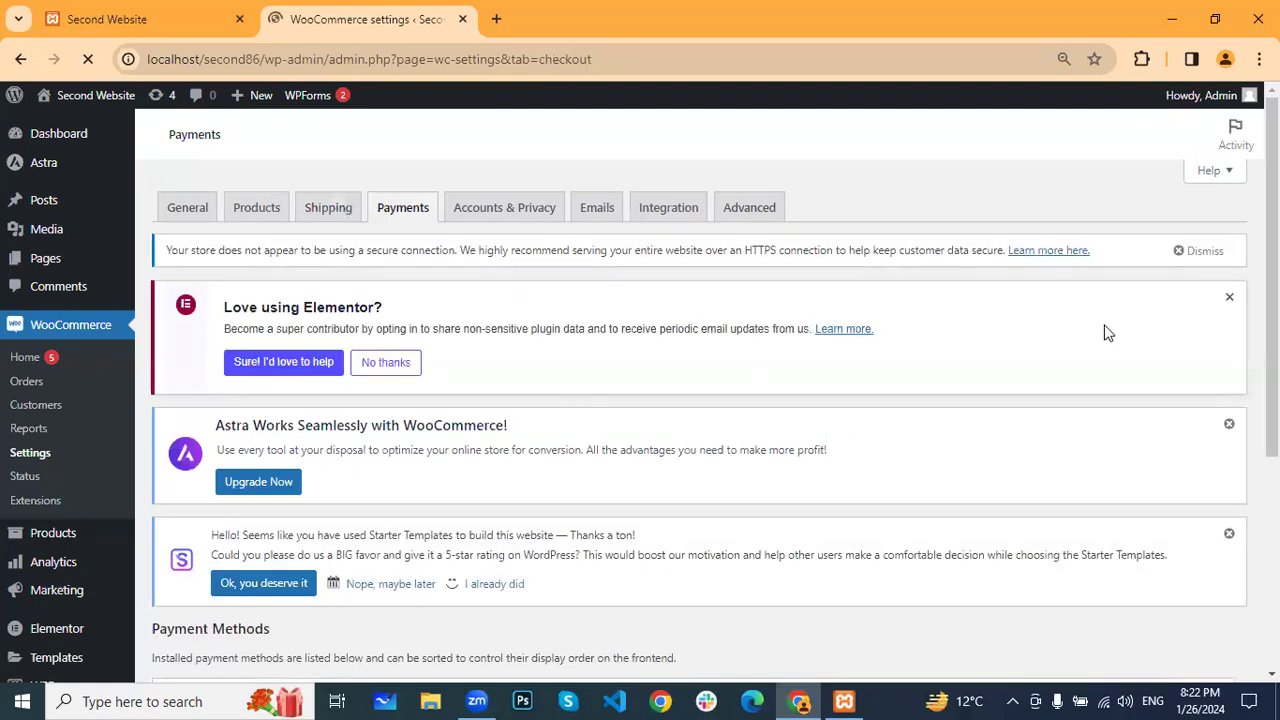
pyautogui.click(1230, 299)
pyautogui.click(1230, 299)
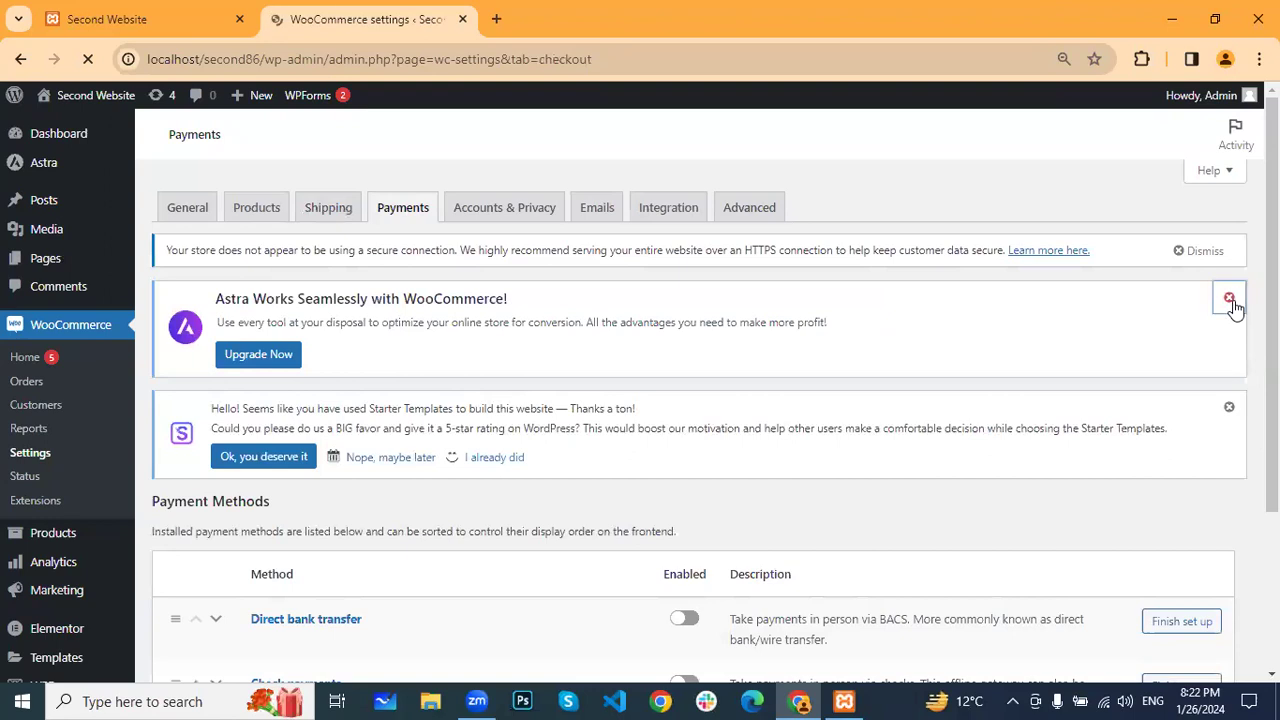
pyautogui.click(1230, 299)
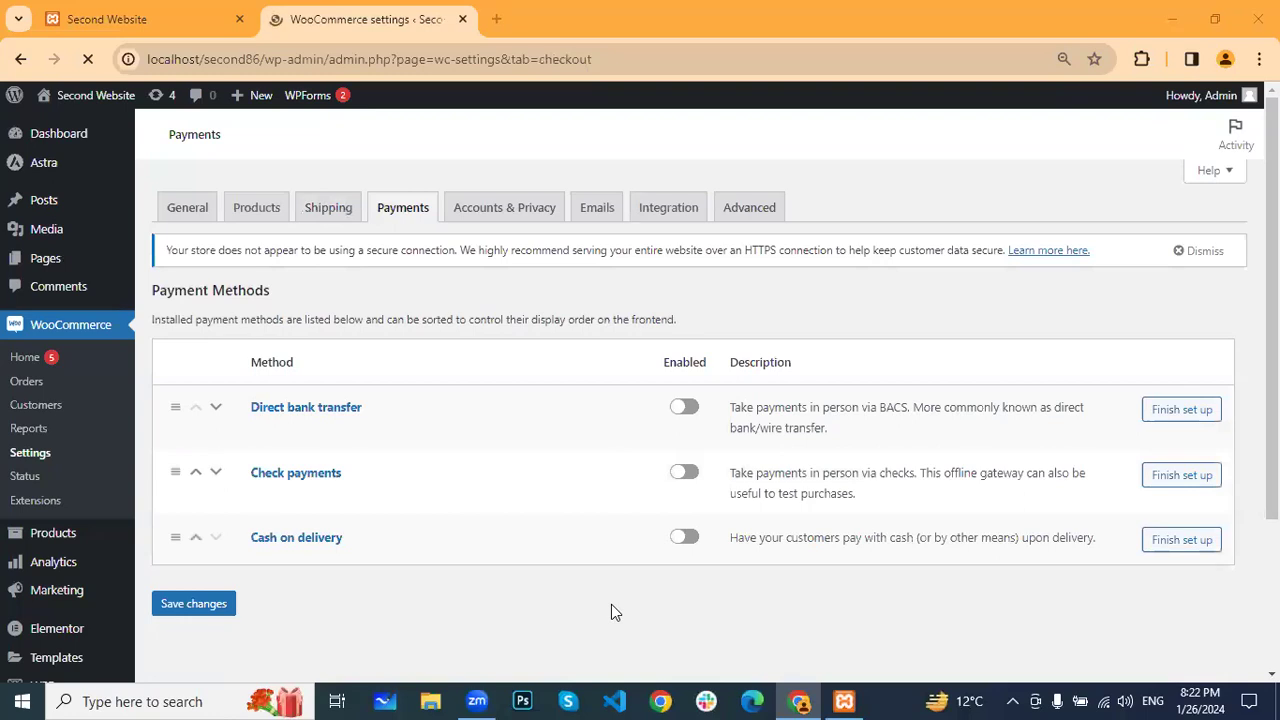
# Examine the available payment methods and the recommended payment providers section
pyautogui.scroll(-3, 512, 375)
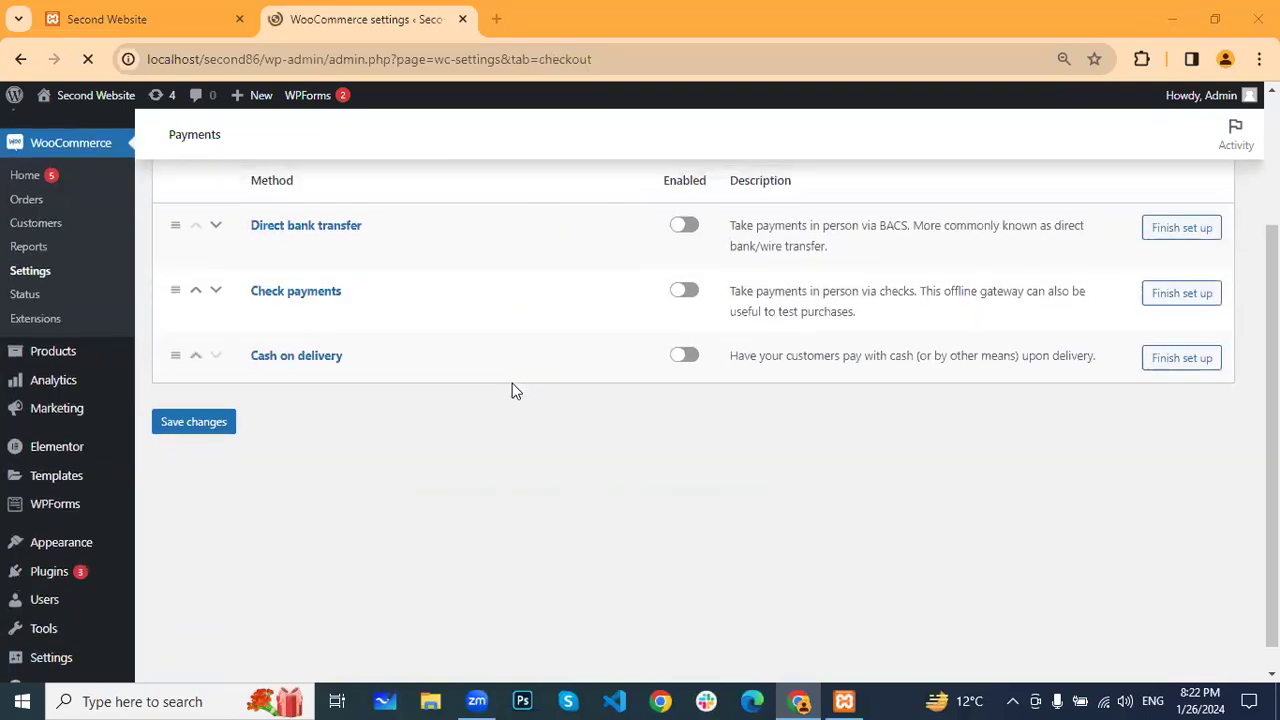
pyautogui.scroll(2, 520, 400)
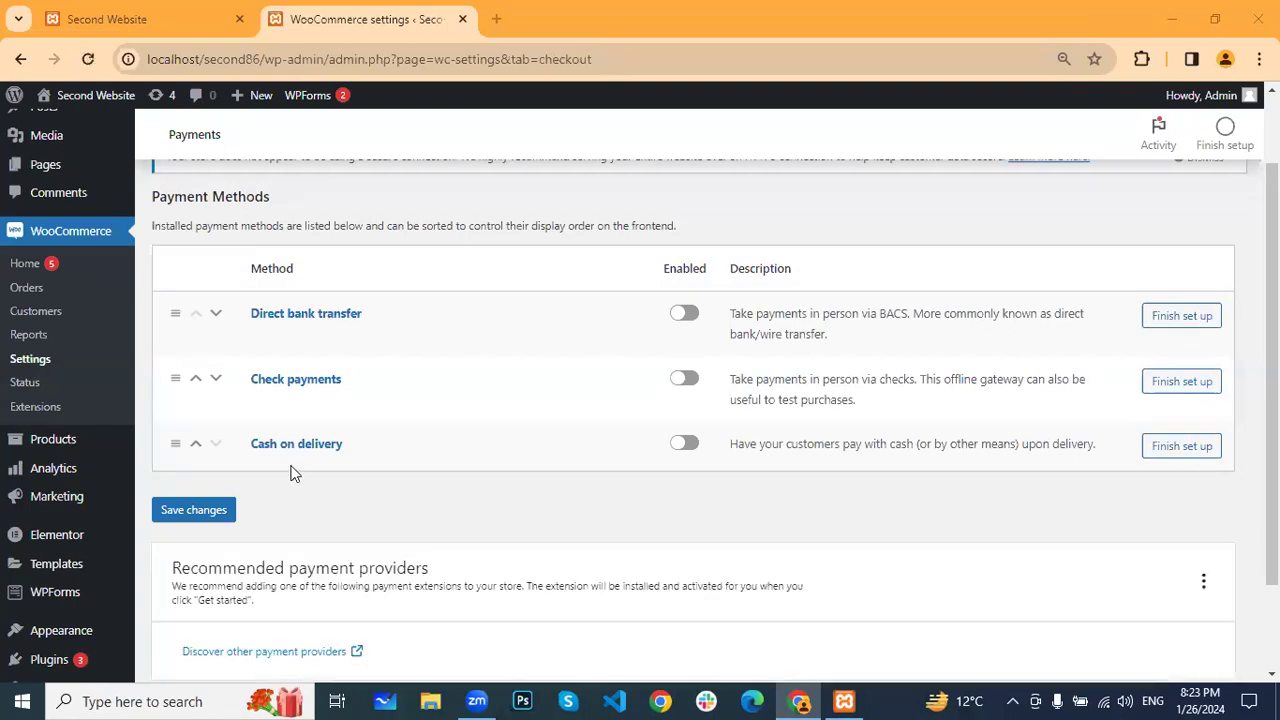
pyautogui.scroll(-2, 626, 433)
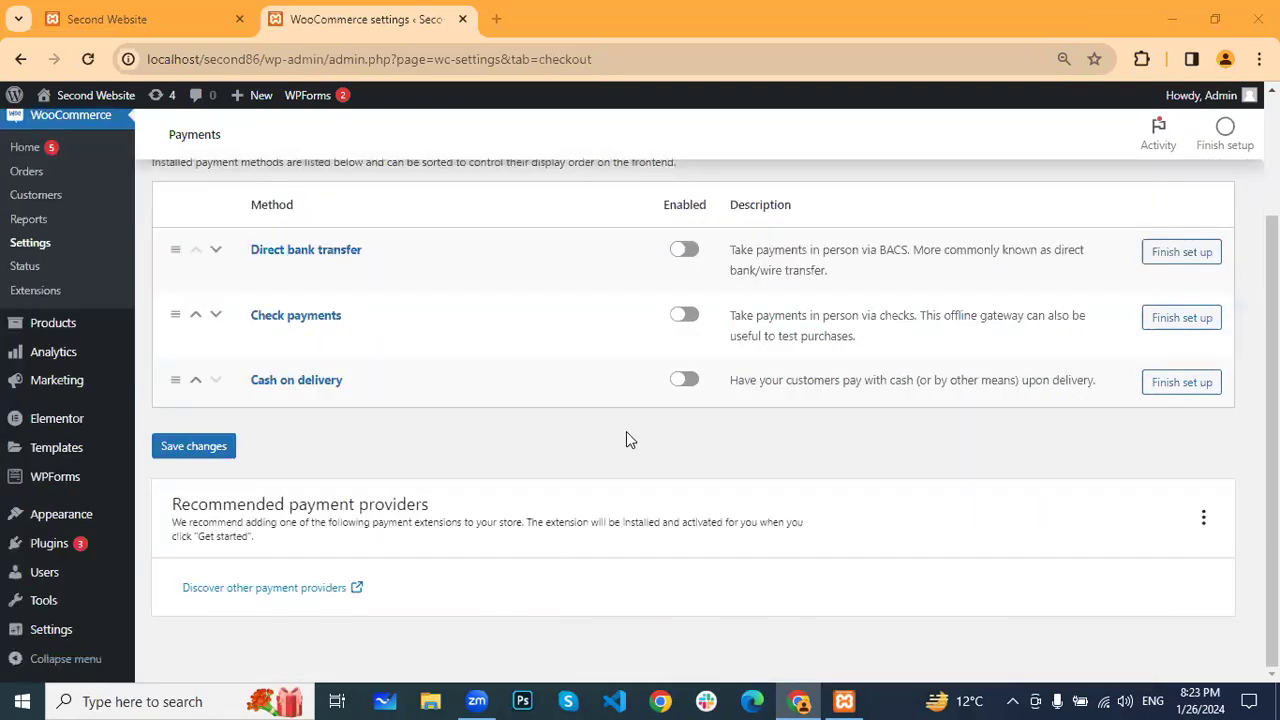
pyautogui.scroll(2, 314, 480)
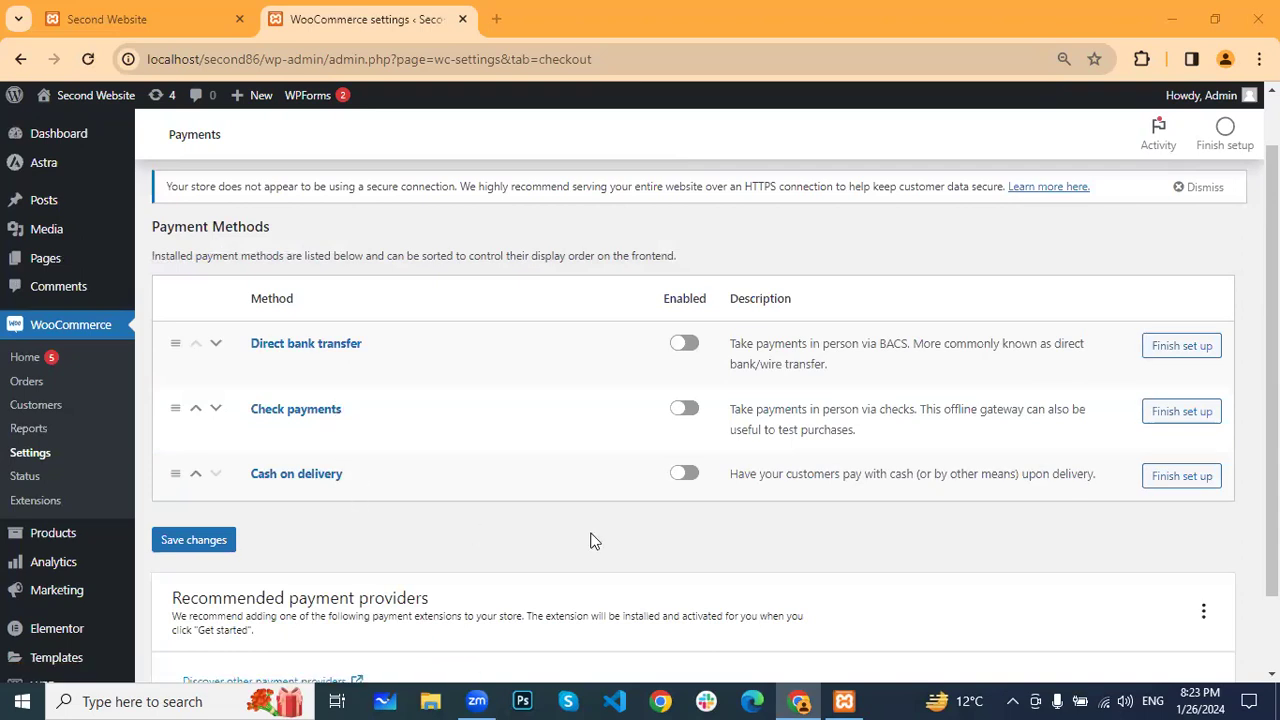
# Compare the offline payment methods and their descriptions with the option to discover other payment providers
pyautogui.scroll(-2, 590, 541)
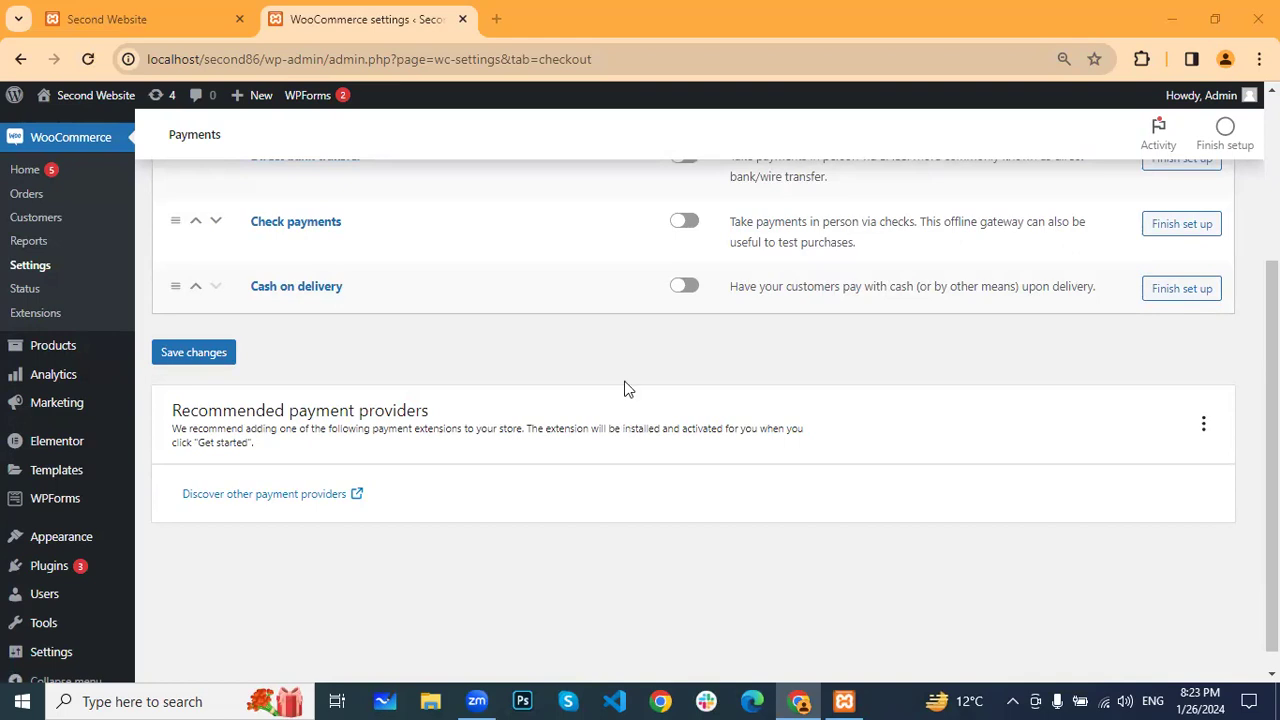
pyautogui.scroll(2, 624, 389)
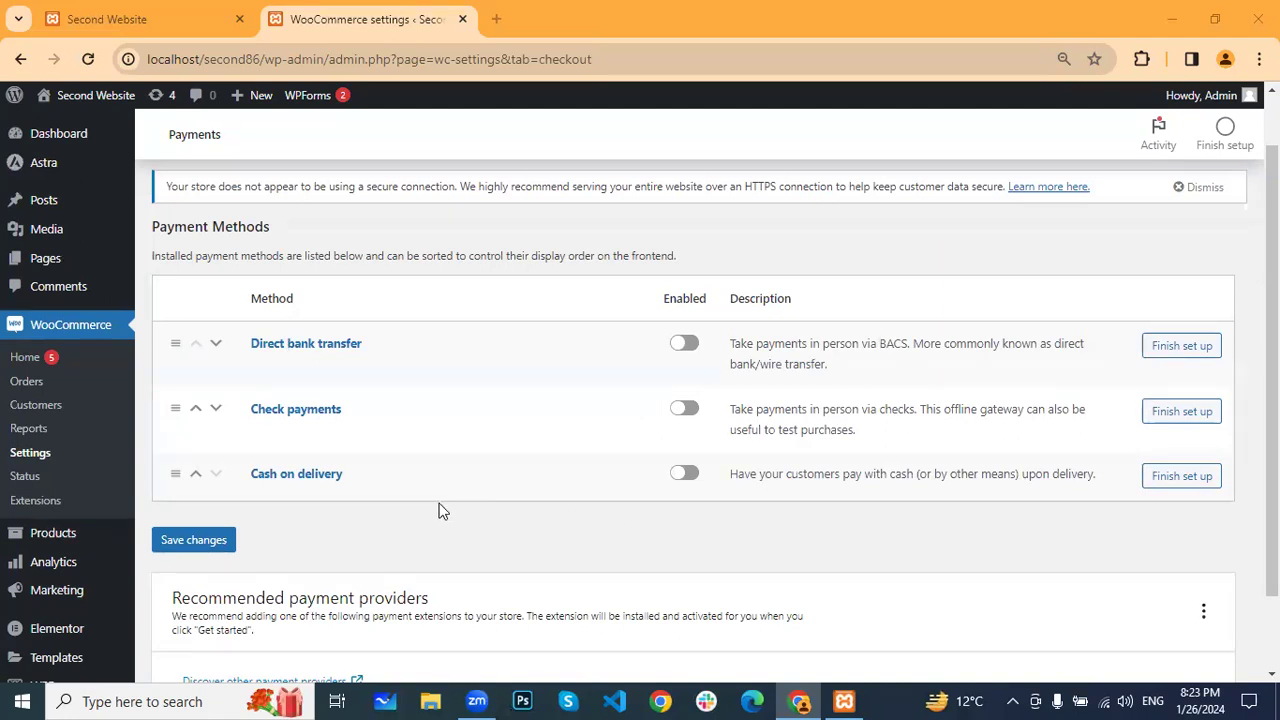
pyautogui.scroll(-2, 437, 506)
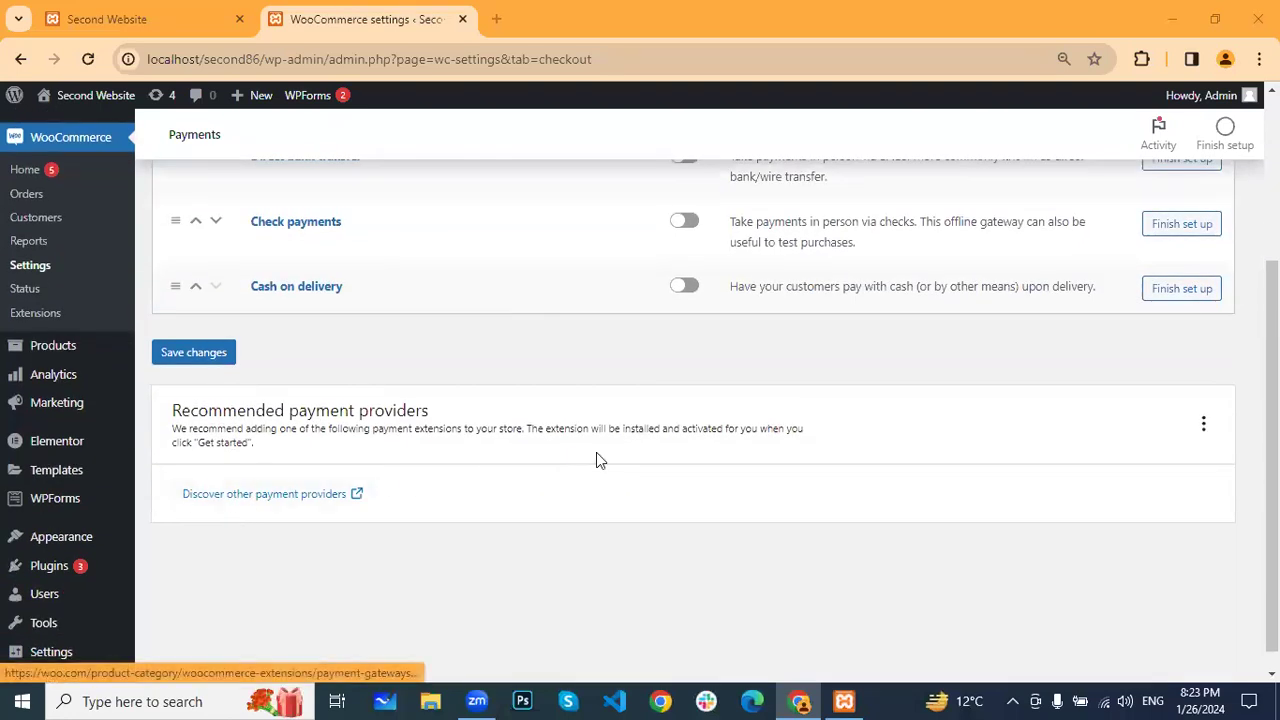
pyautogui.scroll(2, 597, 455)
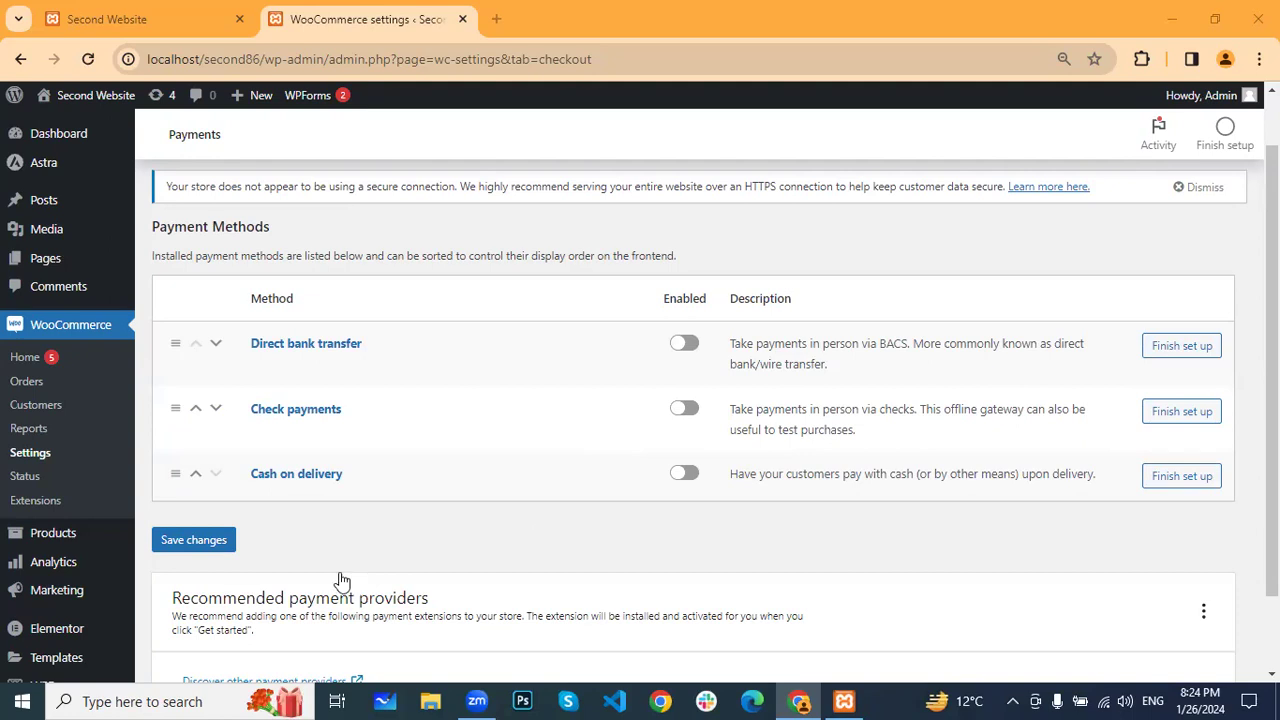
pyautogui.scroll(-1, 493, 515)
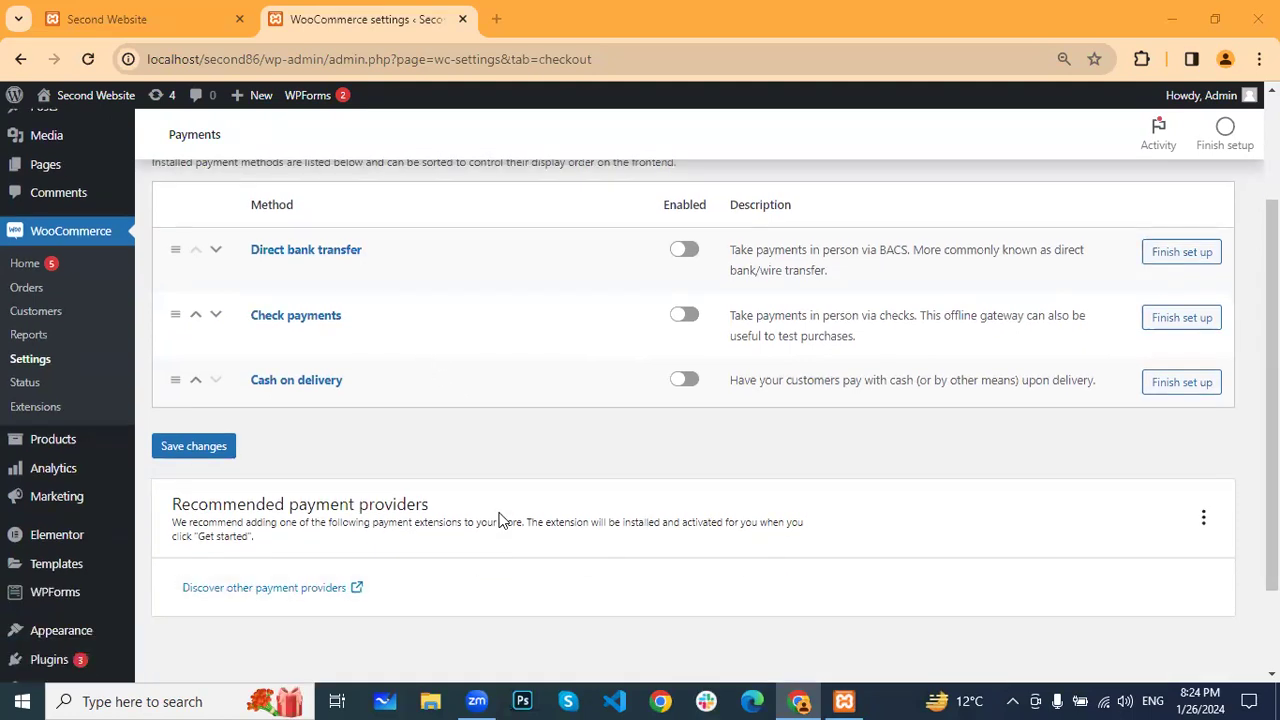
pyautogui.scroll(1, 502, 520)
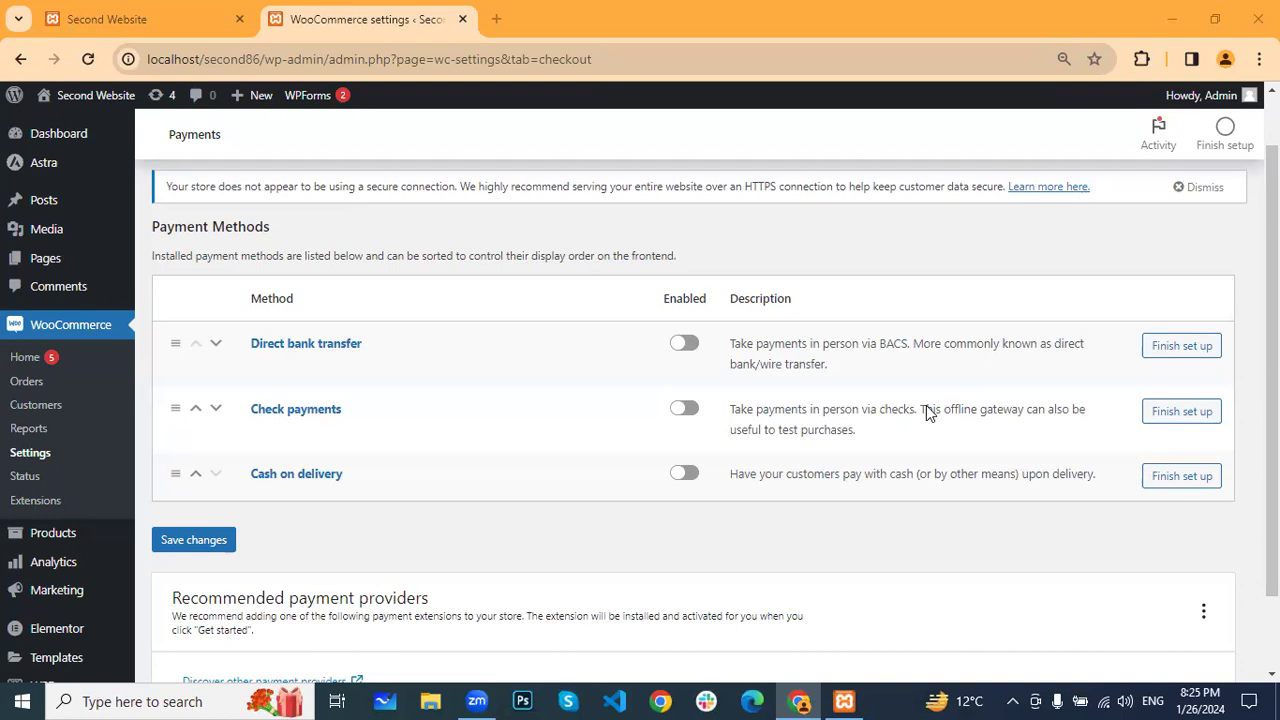
# Open the WooCommerce accounts and privacy settings and examine the guest checkout, account creation, erasure request and personal data removal options
pyautogui.scroll(1, 515, 226)
pyautogui.click(517, 216)
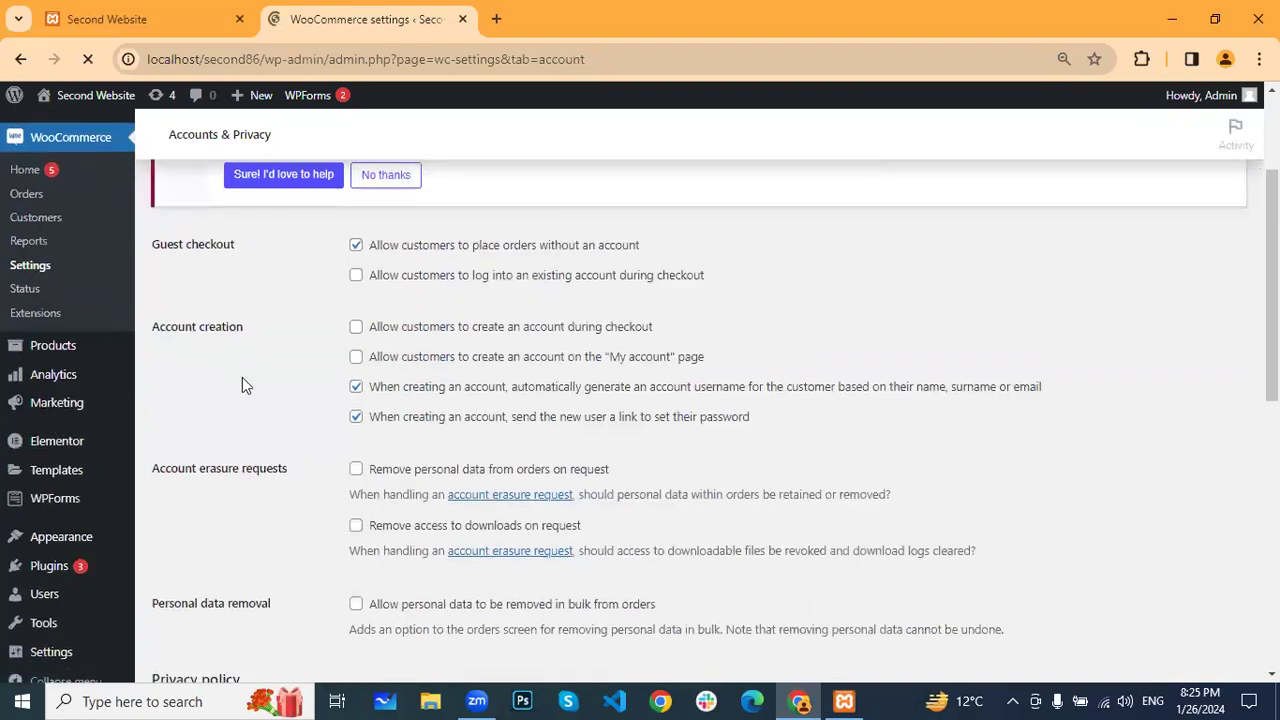
pyautogui.scroll(-3, 452, 287)
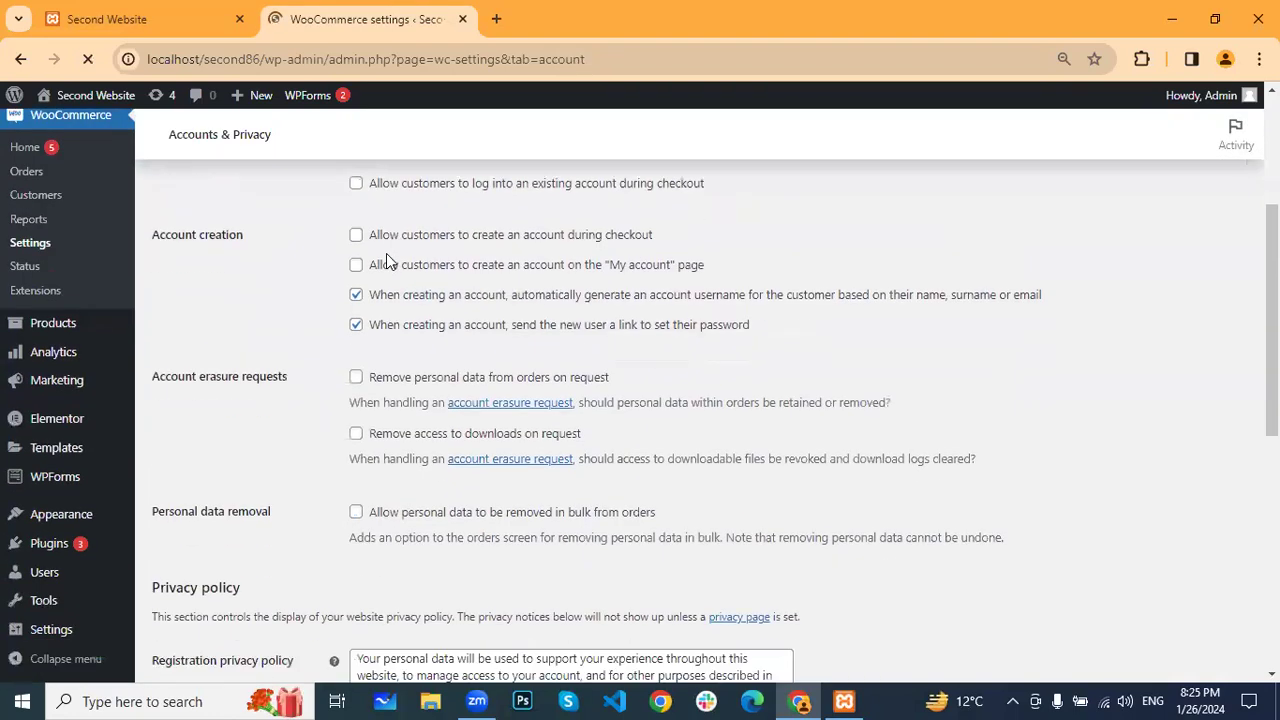
pyautogui.scroll(1, 403, 270)
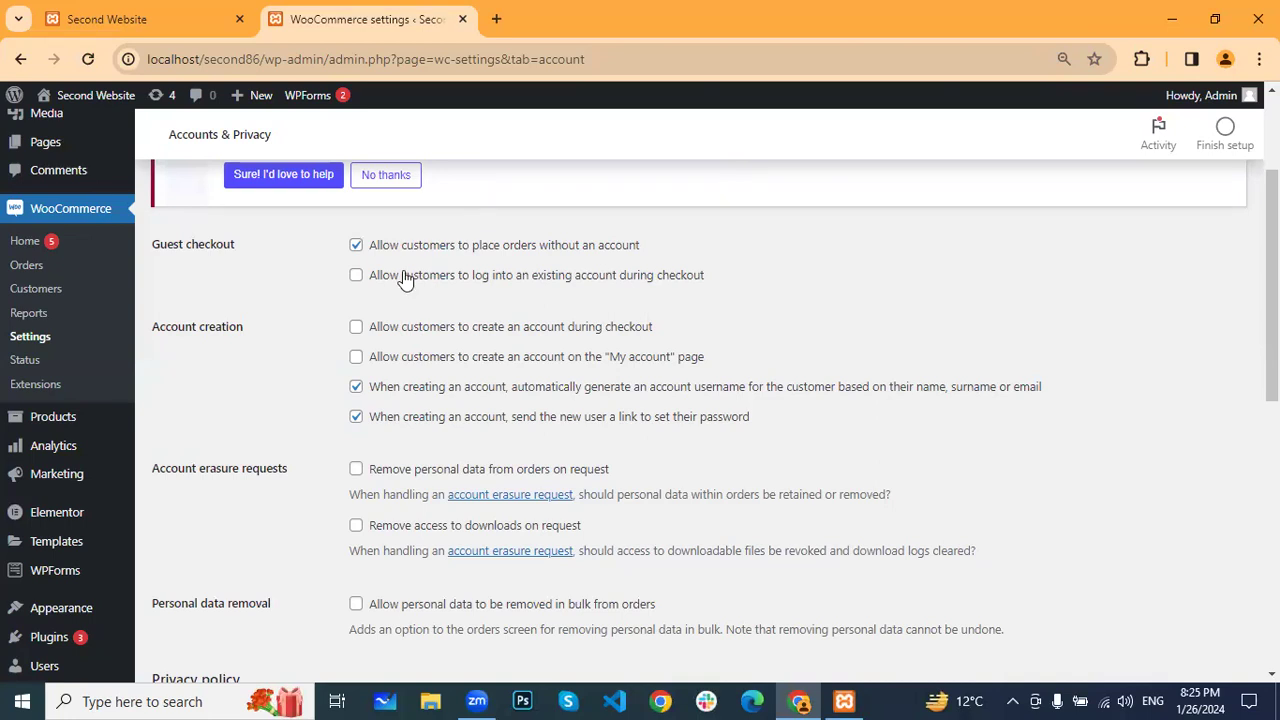
pyautogui.scroll(-1, 403, 398)
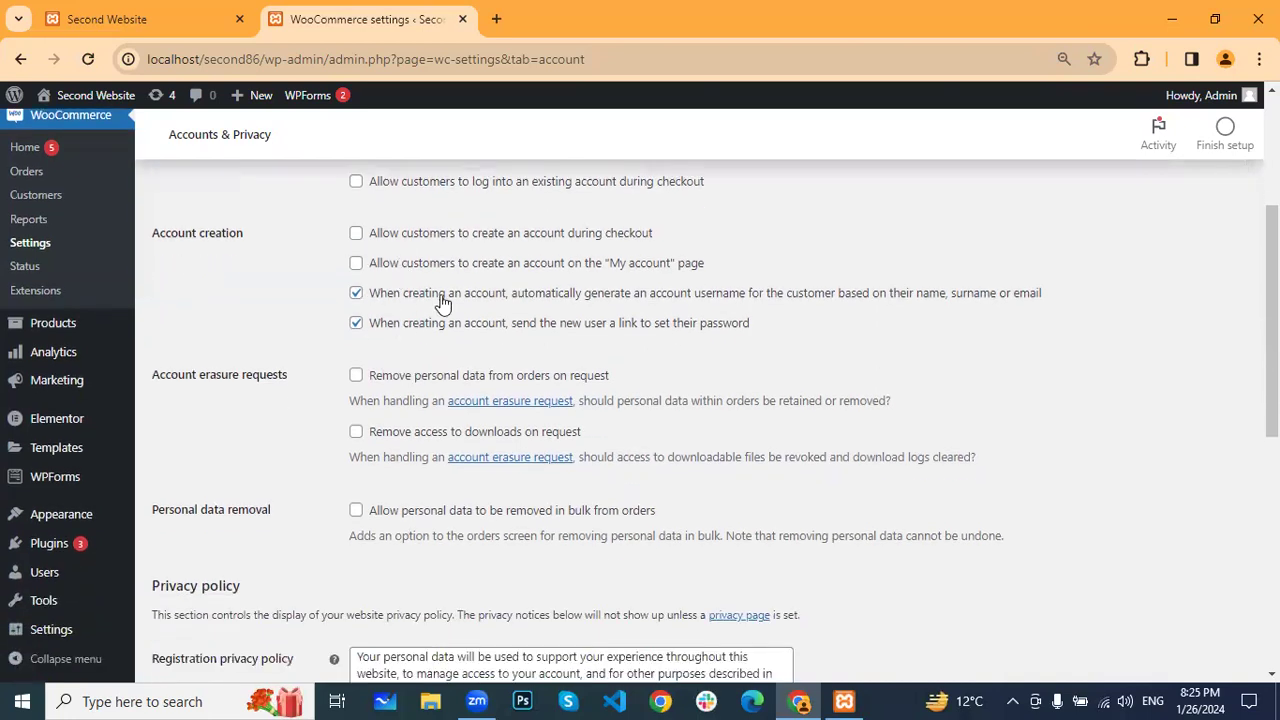
pyautogui.scroll(-1, 401, 330)
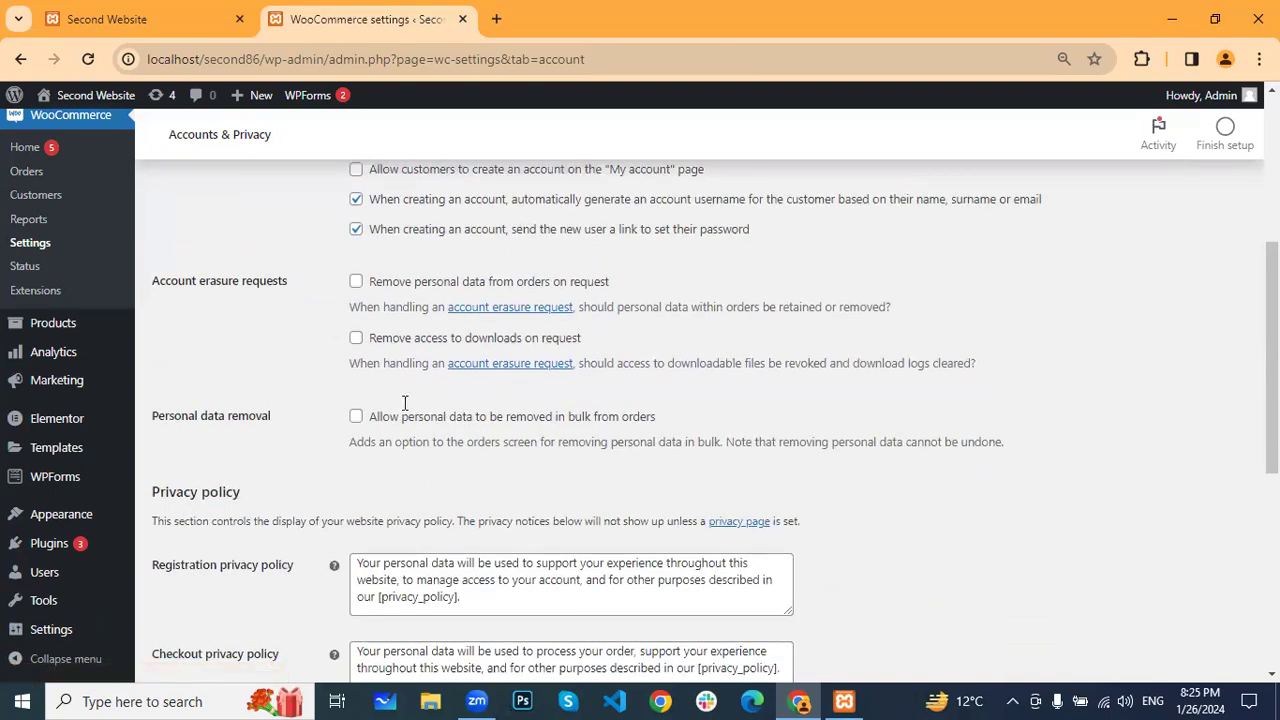
# Read the registration and checkout privacy policy texts and examine the personal data retention options
pyautogui.scroll(-3, 482, 300)
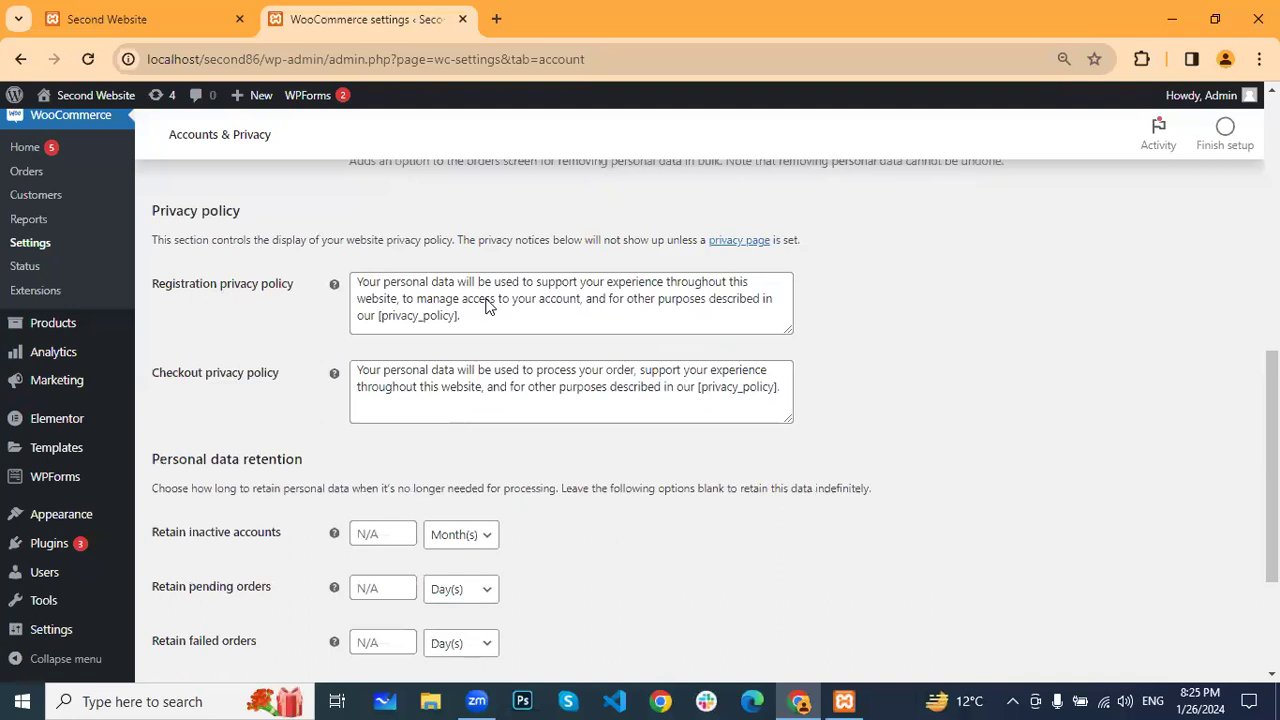
pyautogui.moveTo(456, 316); pyautogui.dragTo(356, 282)
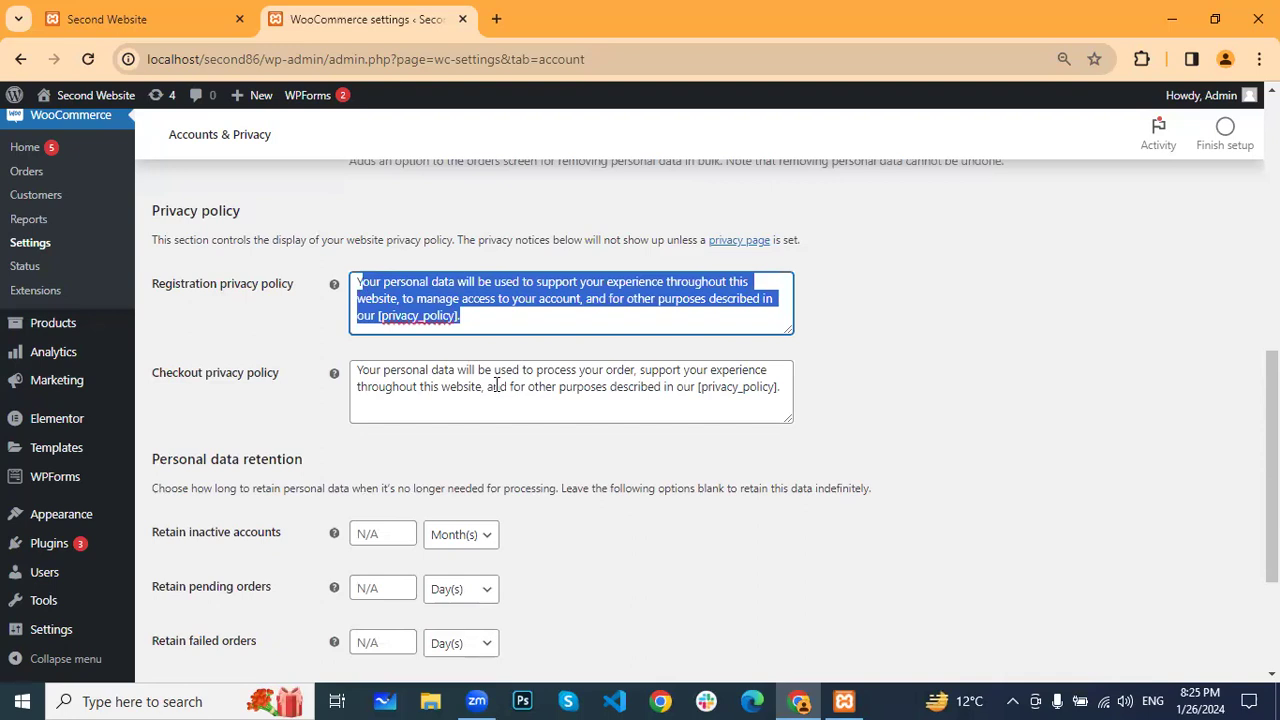
pyautogui.moveTo(553, 387); pyautogui.dragTo(360, 370)
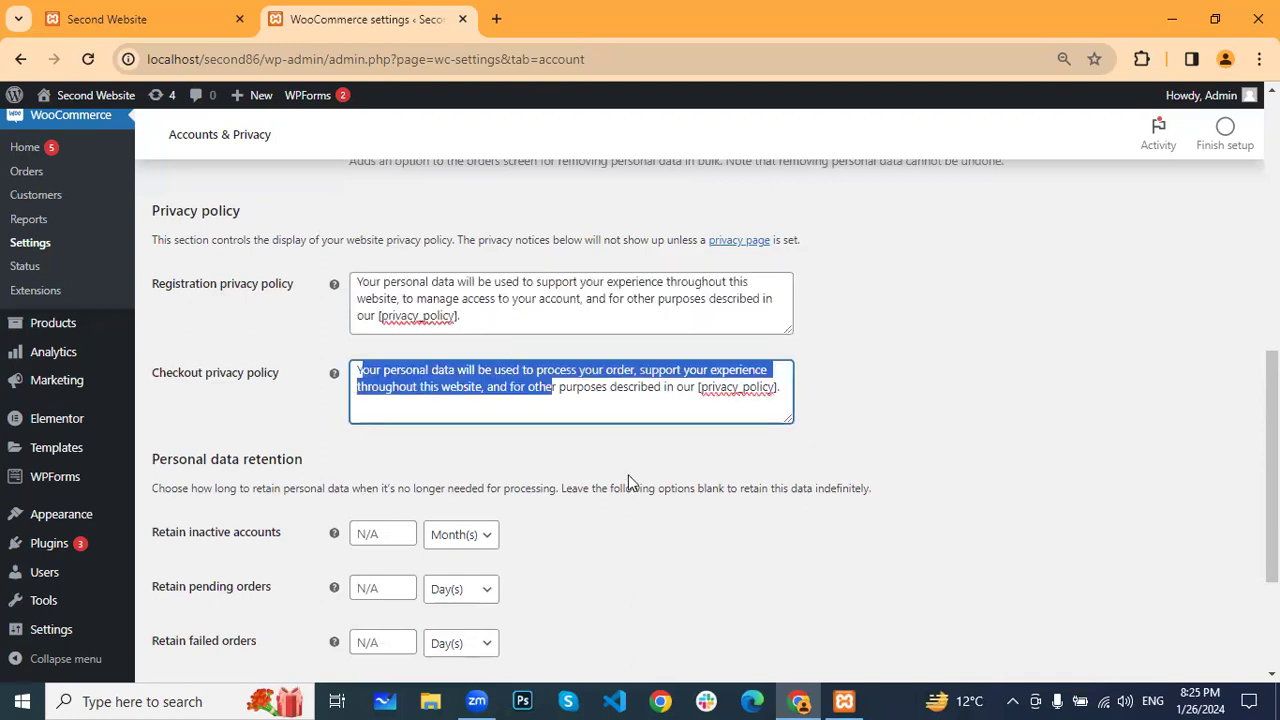
pyautogui.scroll(-3, 480, 228)
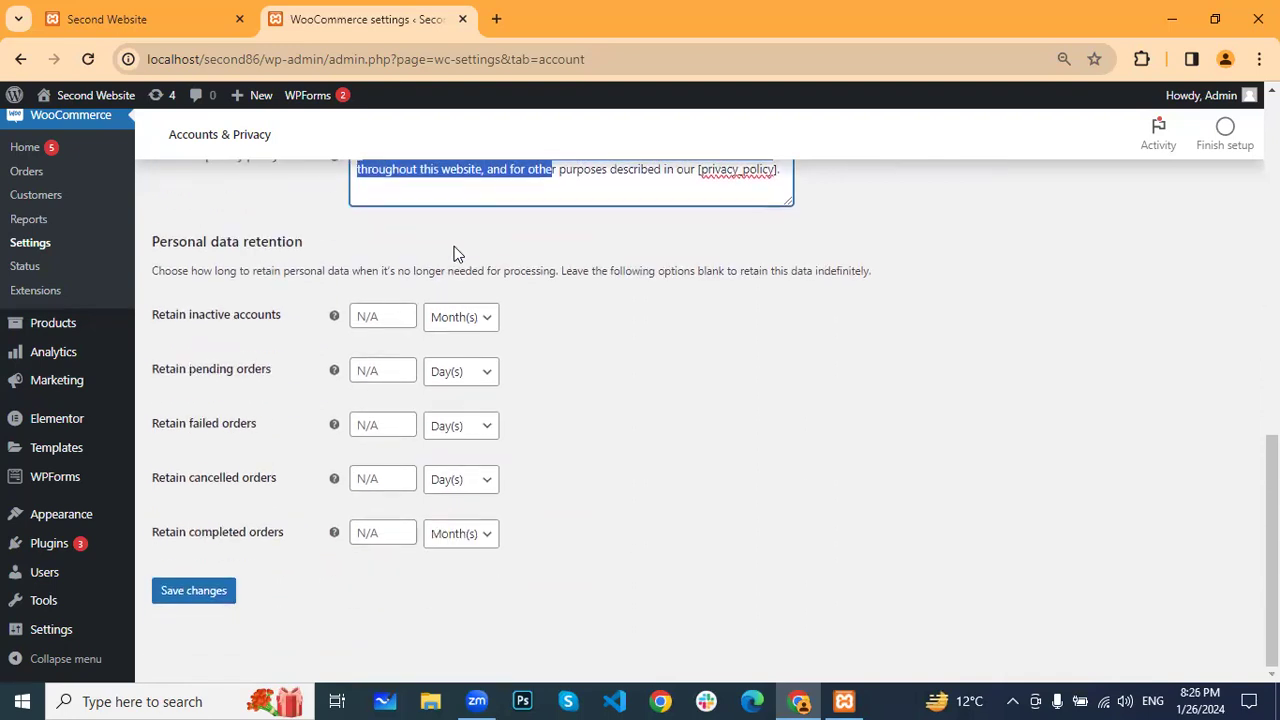
pyautogui.scroll(10, 598, 225)
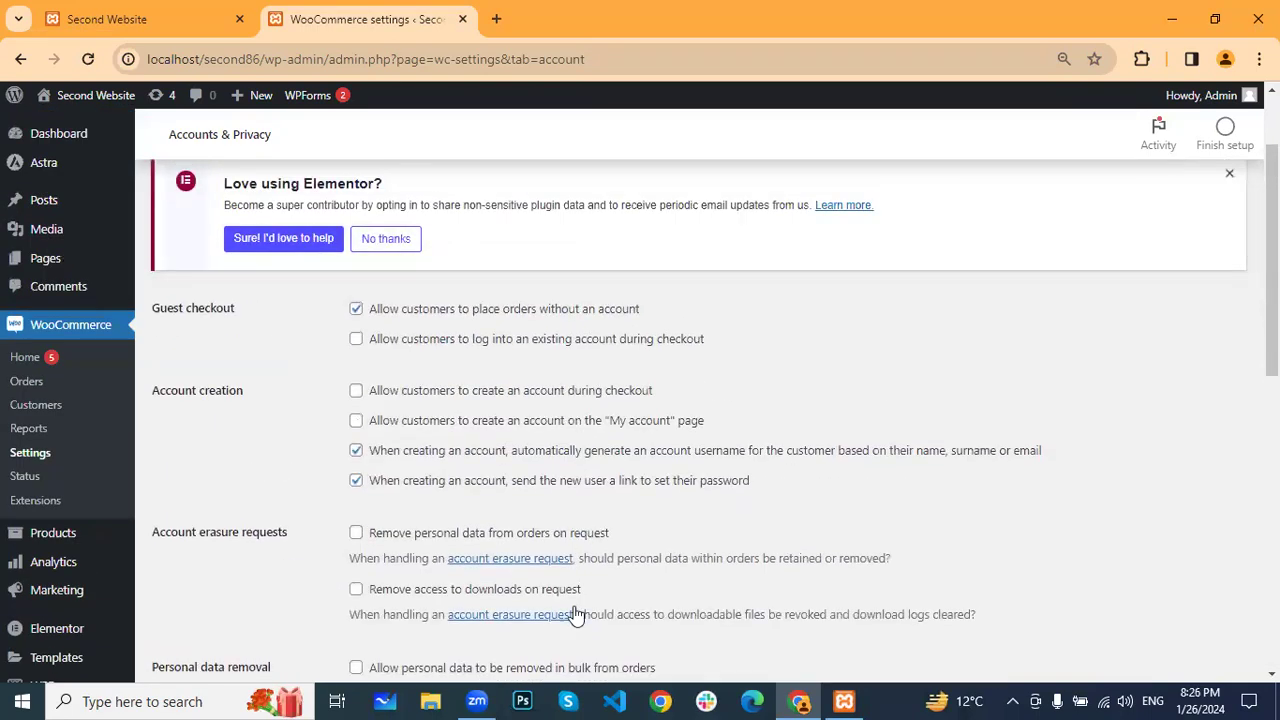
# Open the WooCommerce email settings and examine the notification types with their store and customer recipients
pyautogui.click(597, 208)
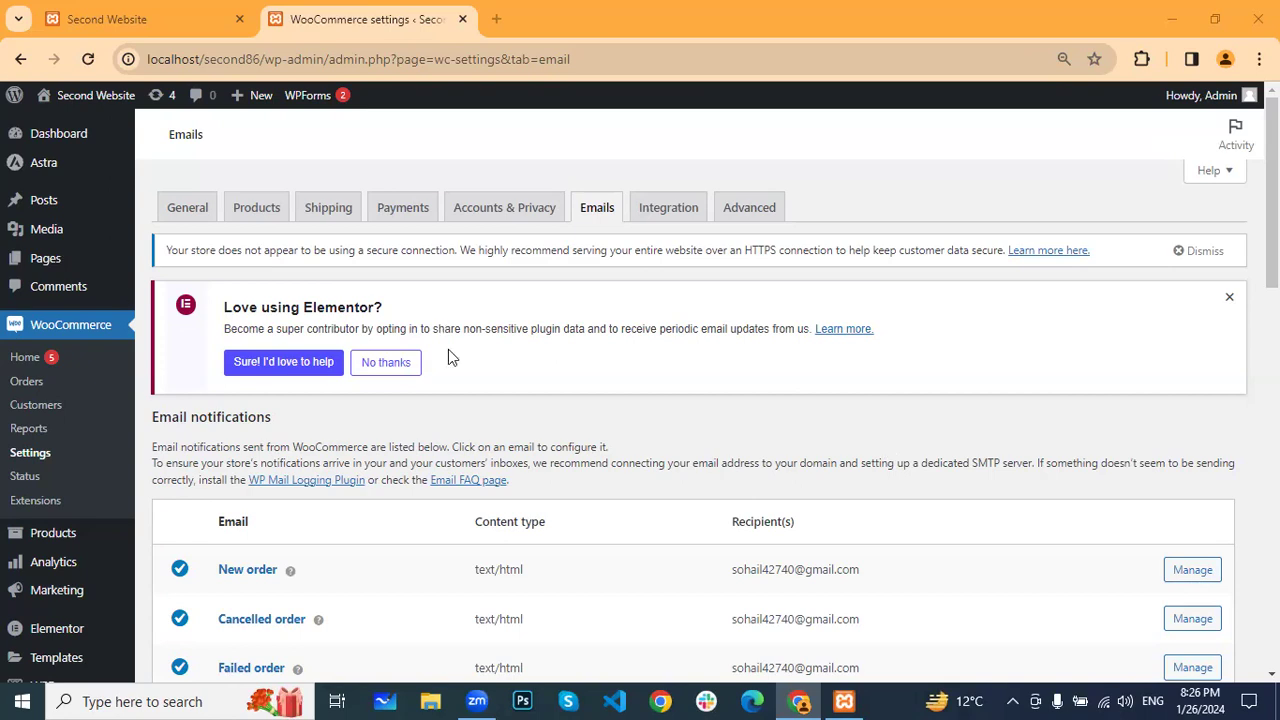
pyautogui.scroll(-3, 448, 356)
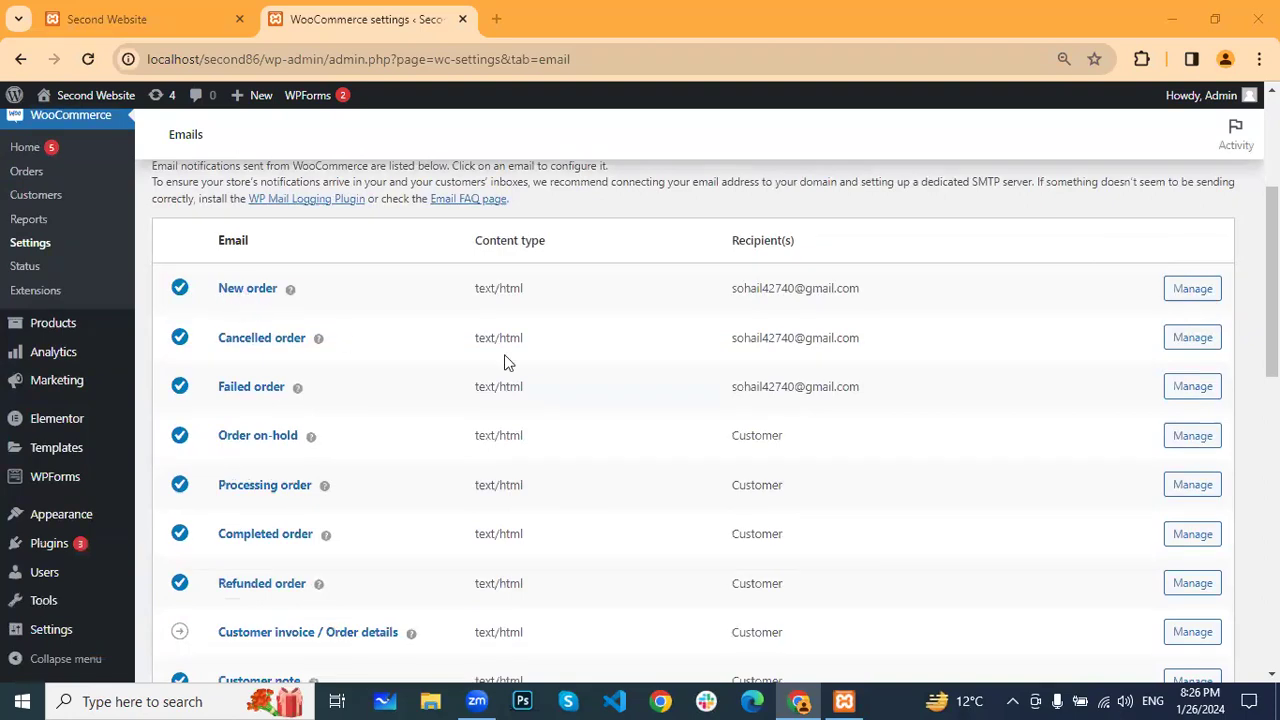
pyautogui.moveTo(862, 289); pyautogui.dragTo(731, 290)
pyautogui.scroll(-1, 806, 352)
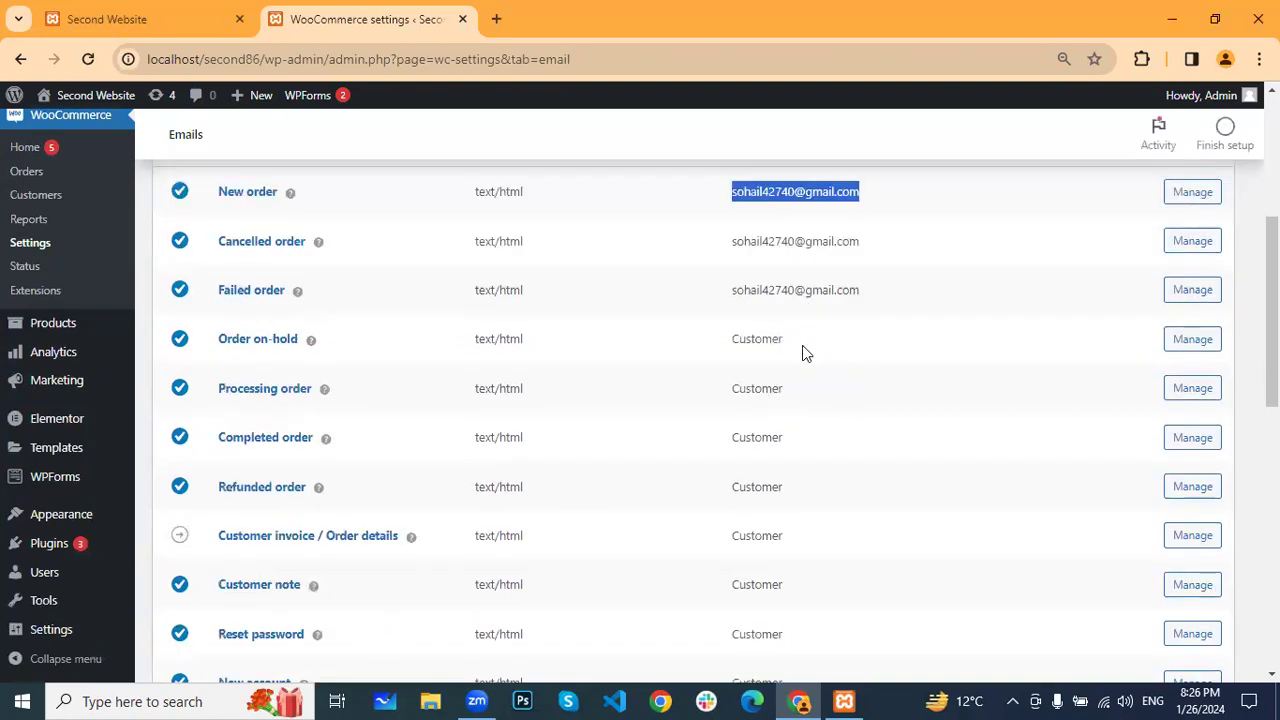
pyautogui.scroll(-3, 234, 409)
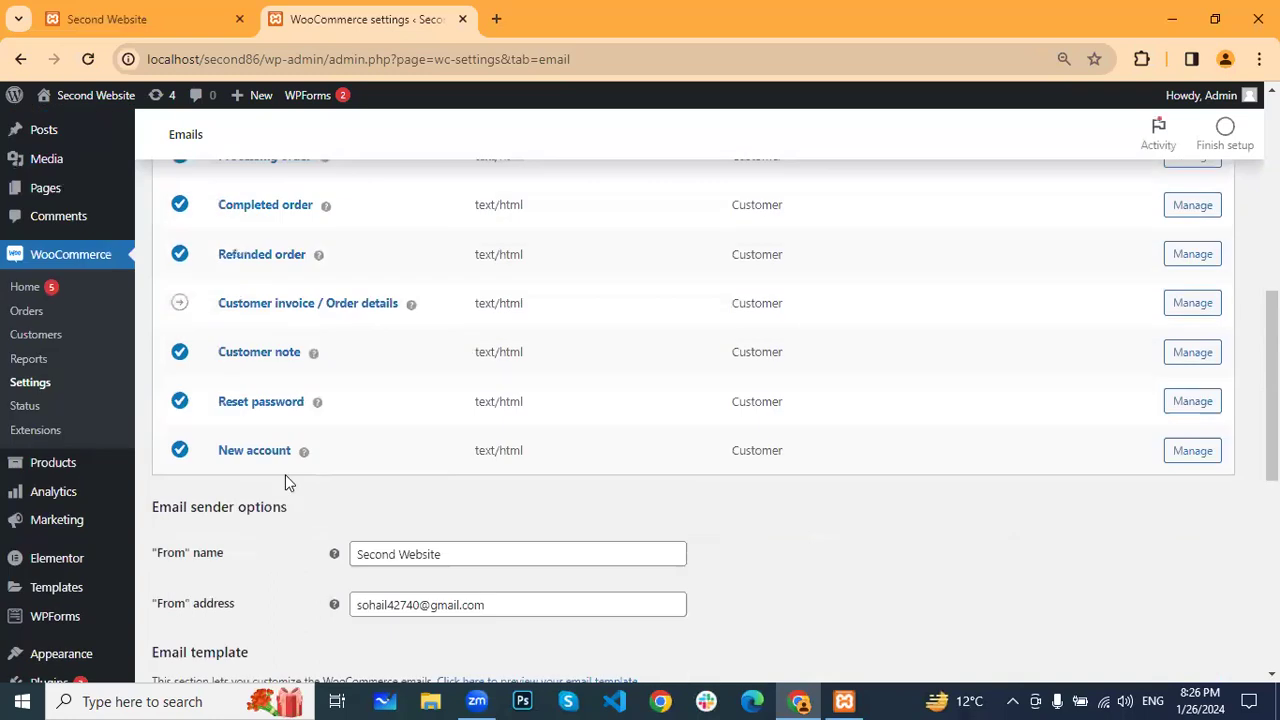
pyautogui.scroll(1, 324, 424)
pyautogui.scroll(3, 324, 430)
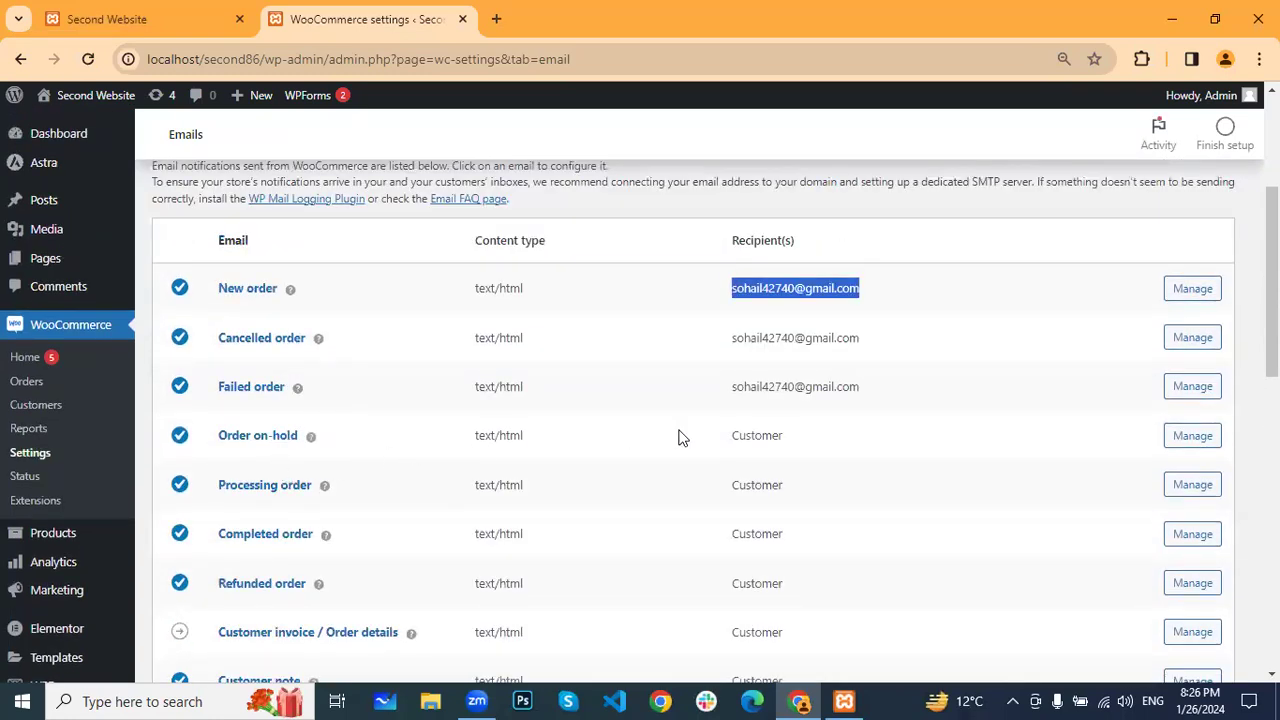
pyautogui.scroll(-2, 477, 340)
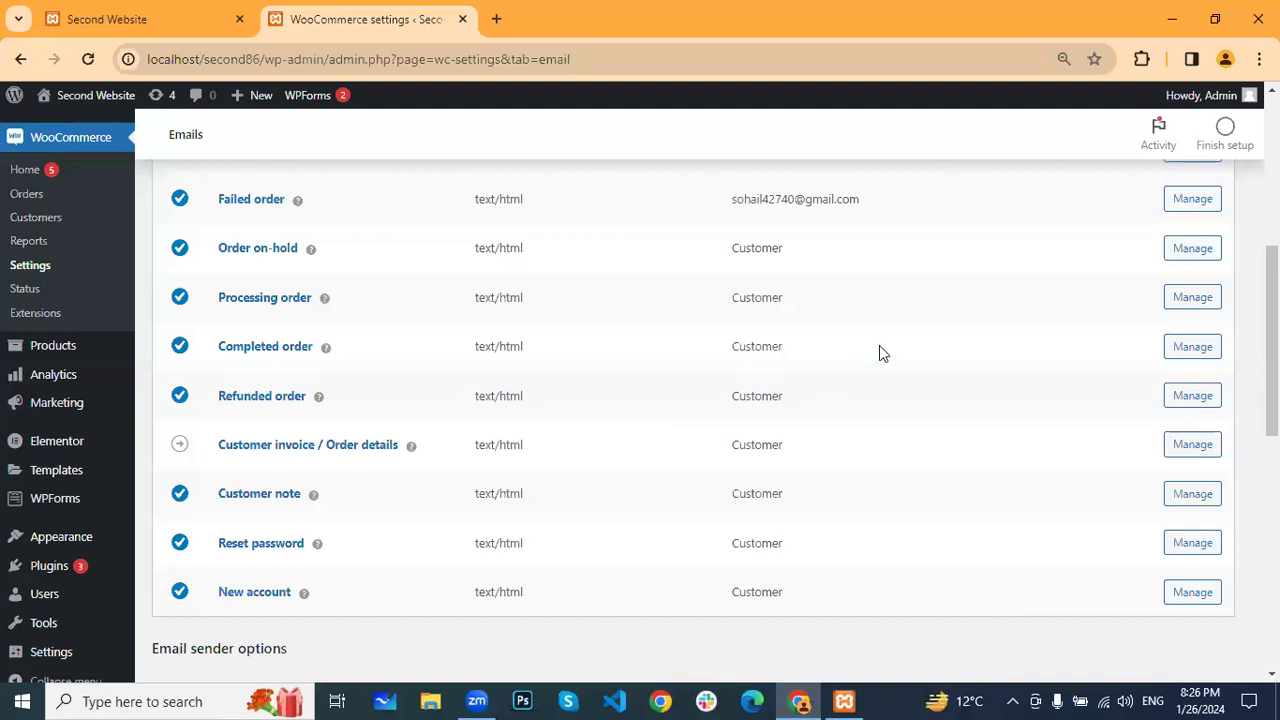
pyautogui.scroll(-2, 875, 395)
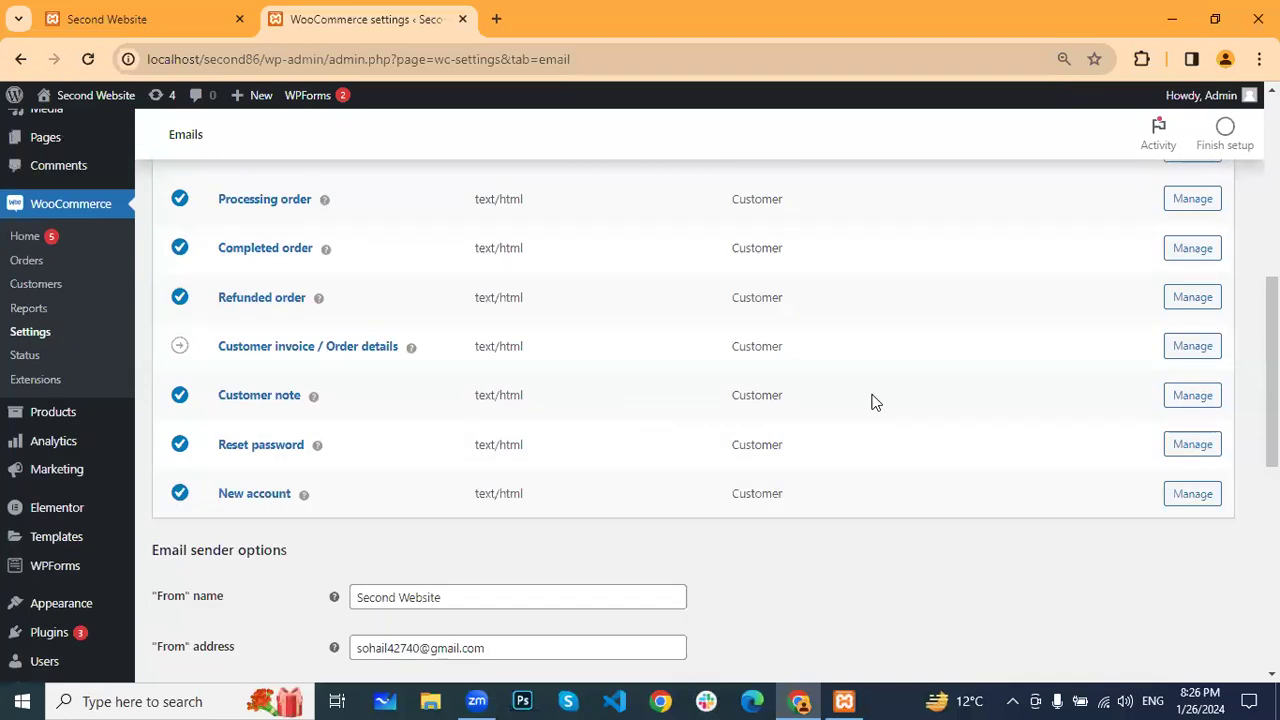
pyautogui.scroll(2, 875, 402)
# Examine the email sender options, email template colors and footer text, and the store management insights setting
pyautogui.scroll(-5, 872, 402)
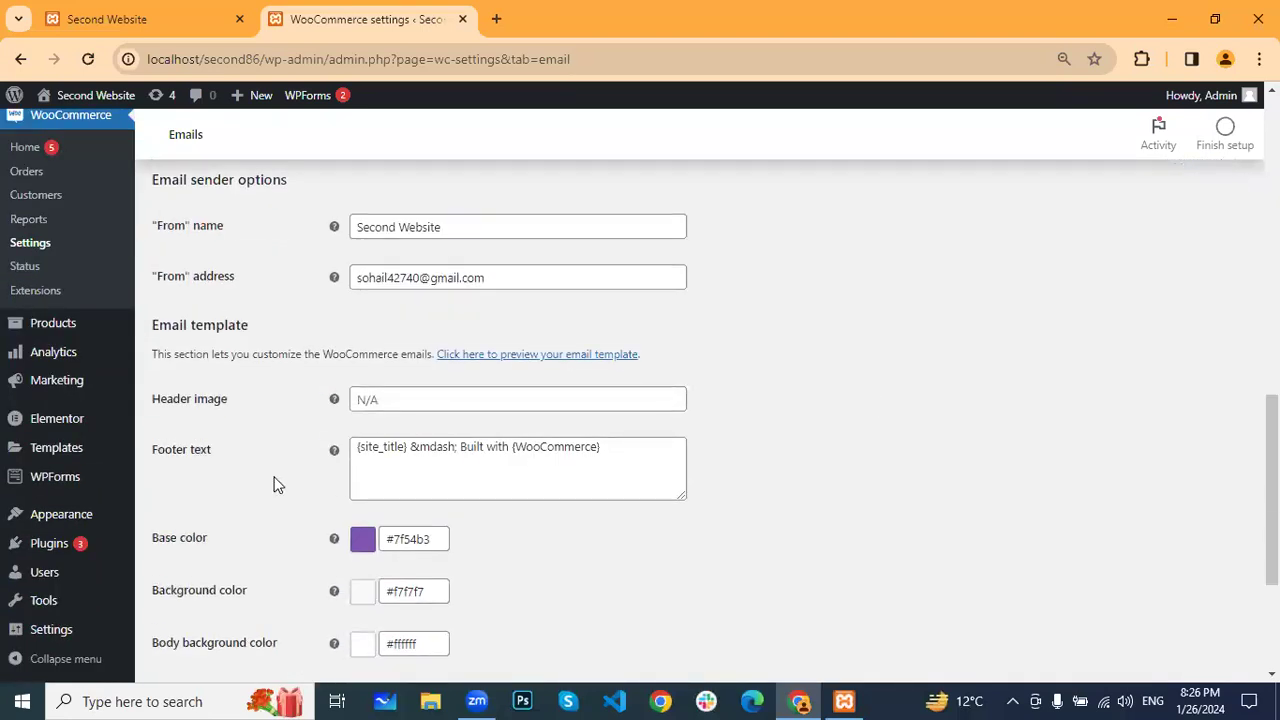
pyautogui.scroll(-2, 489, 457)
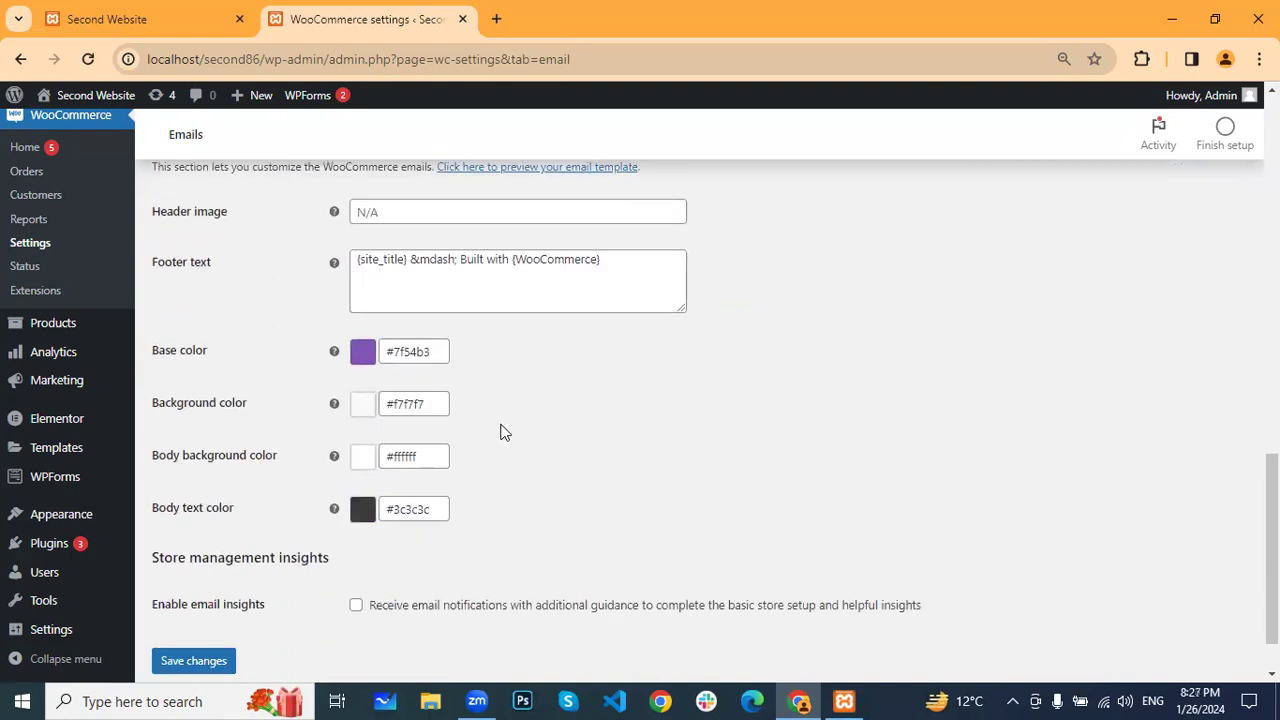
pyautogui.scroll(-1, 646, 240)
pyautogui.scroll(10, 650, 240)
pyautogui.scroll(3, 708, 215)
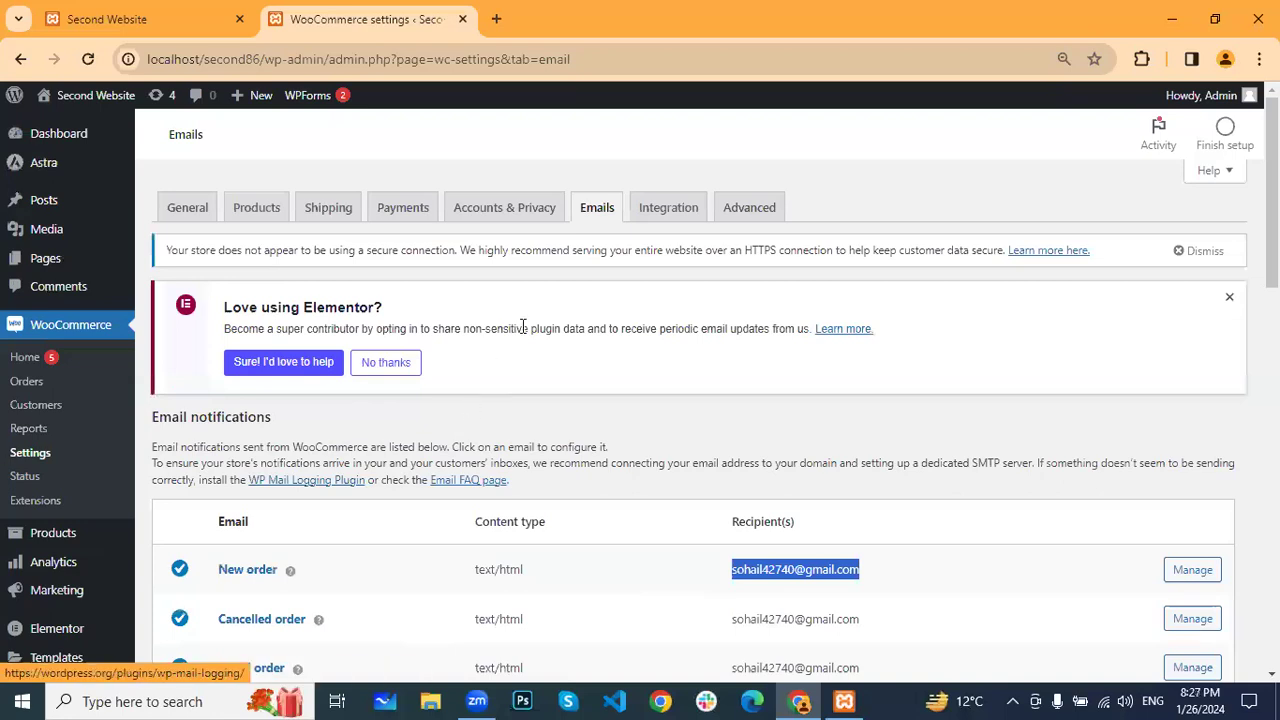
pyautogui.scroll(-3, 523, 323)
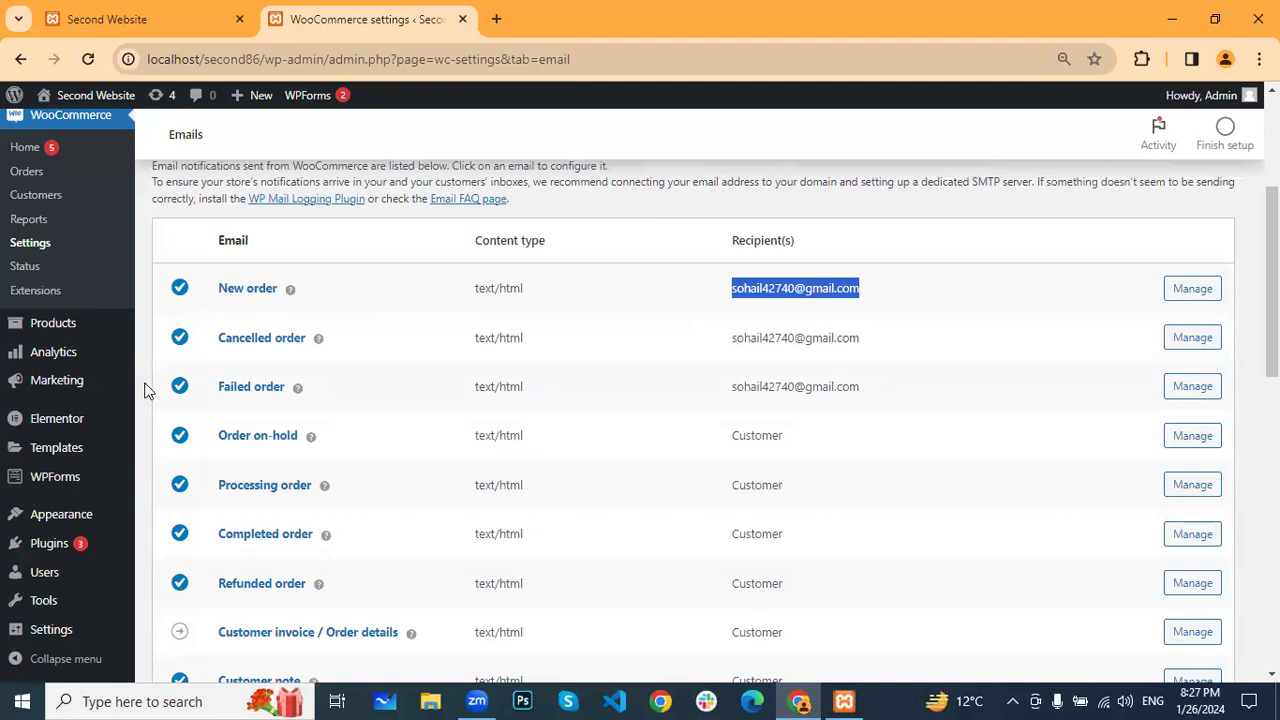
pyautogui.scroll(3, 165, 400)
pyautogui.click(172, 408)
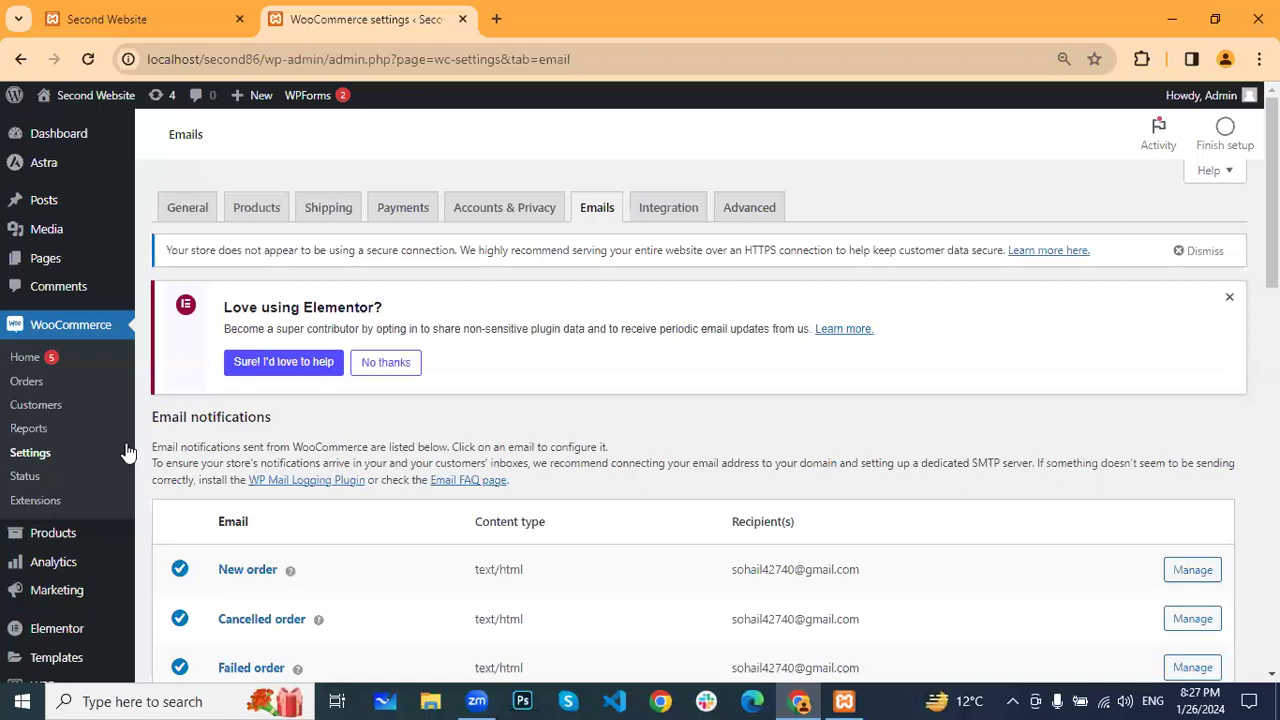
pyautogui.scroll(-1, 128, 450)
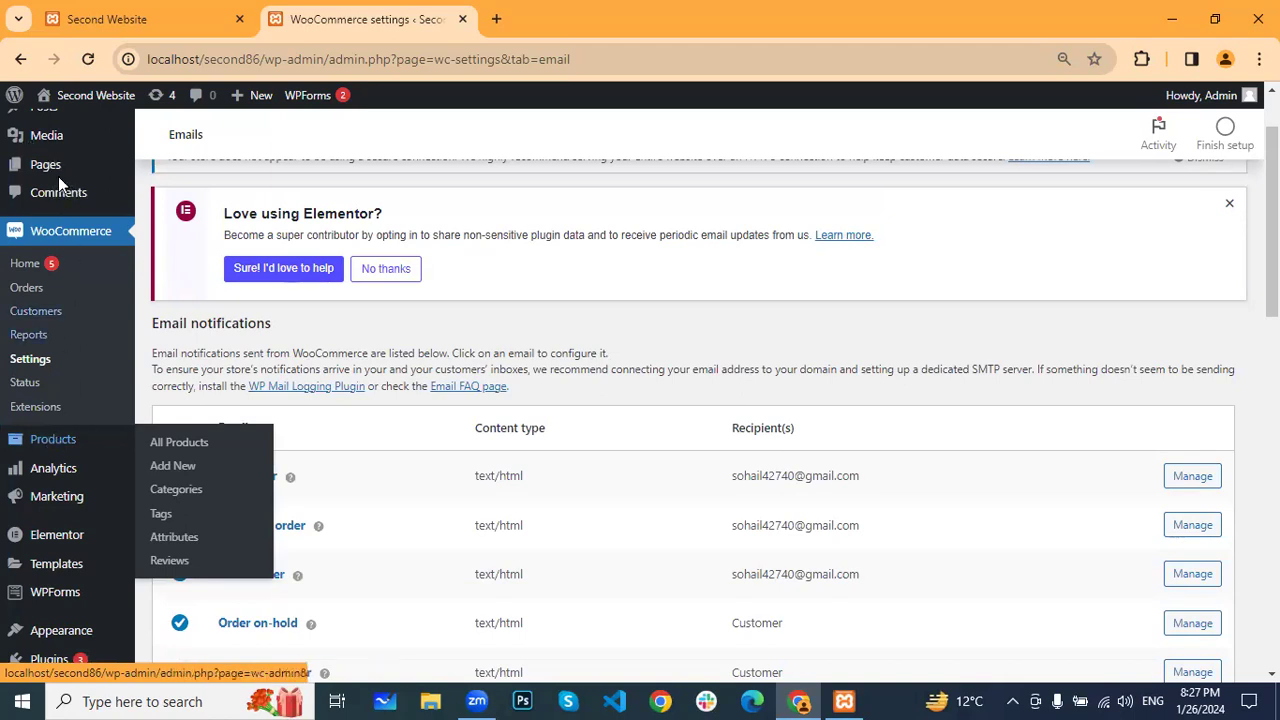
pyautogui.scroll(1, 51, 200)
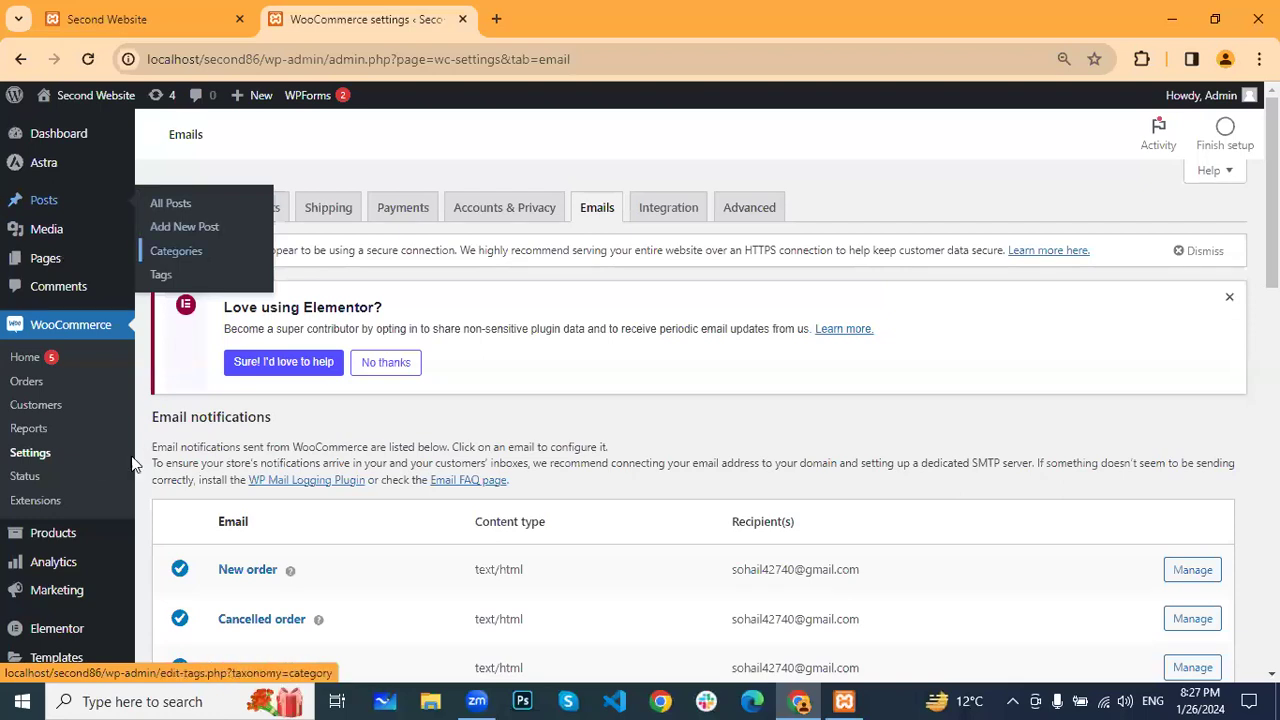
pyautogui.scroll(-1, 77, 446)
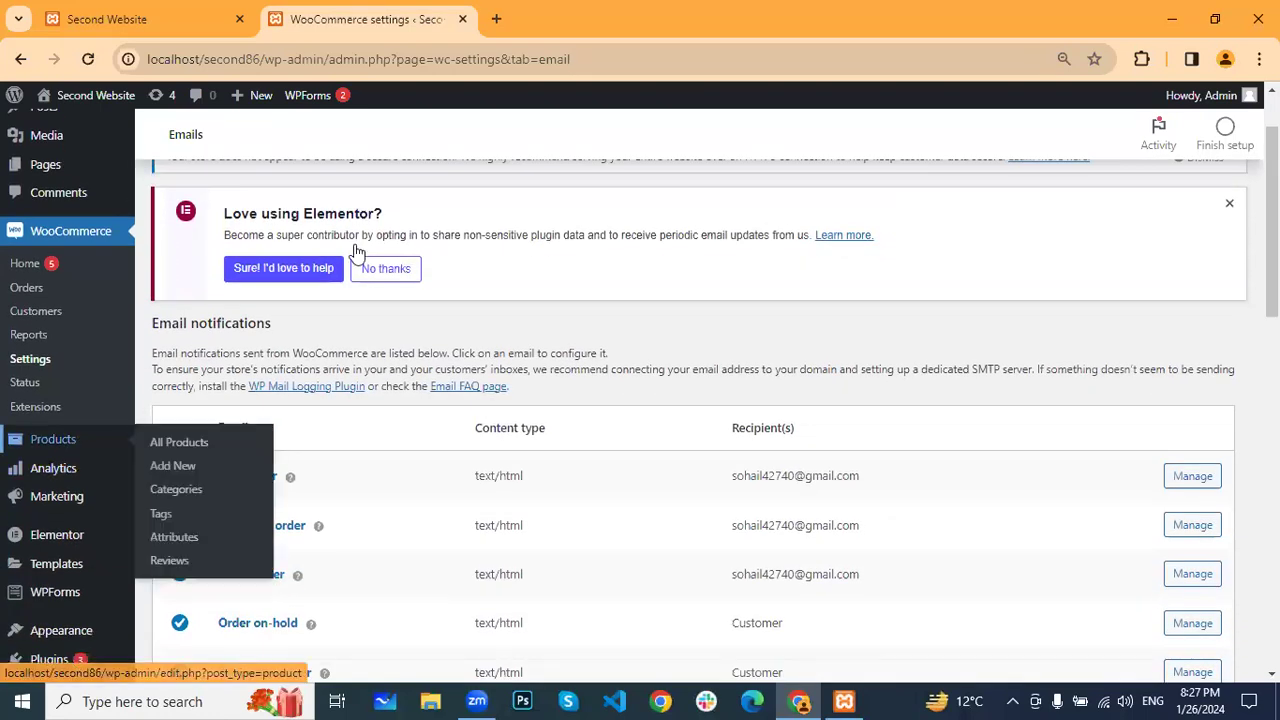
# Open the elo.shopping online store in a new browser tab and look through its home page as an example
pyautogui.click(498, 19)
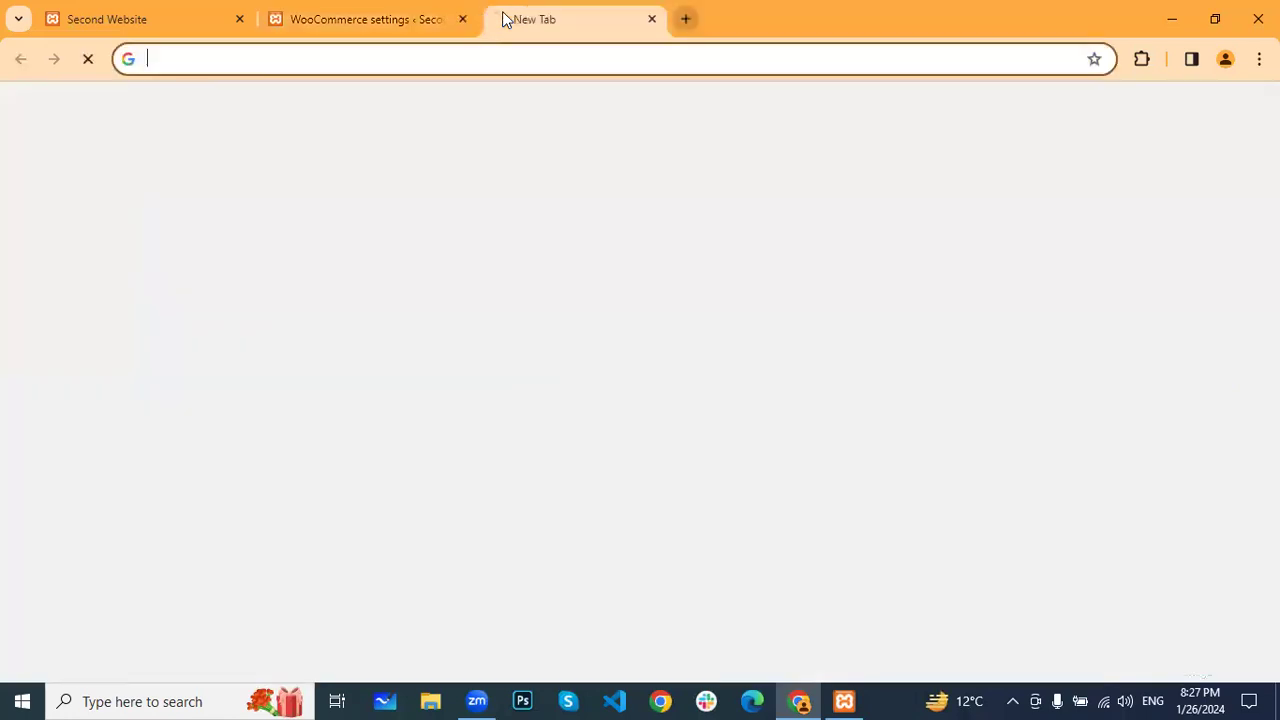
pyautogui.write('e')
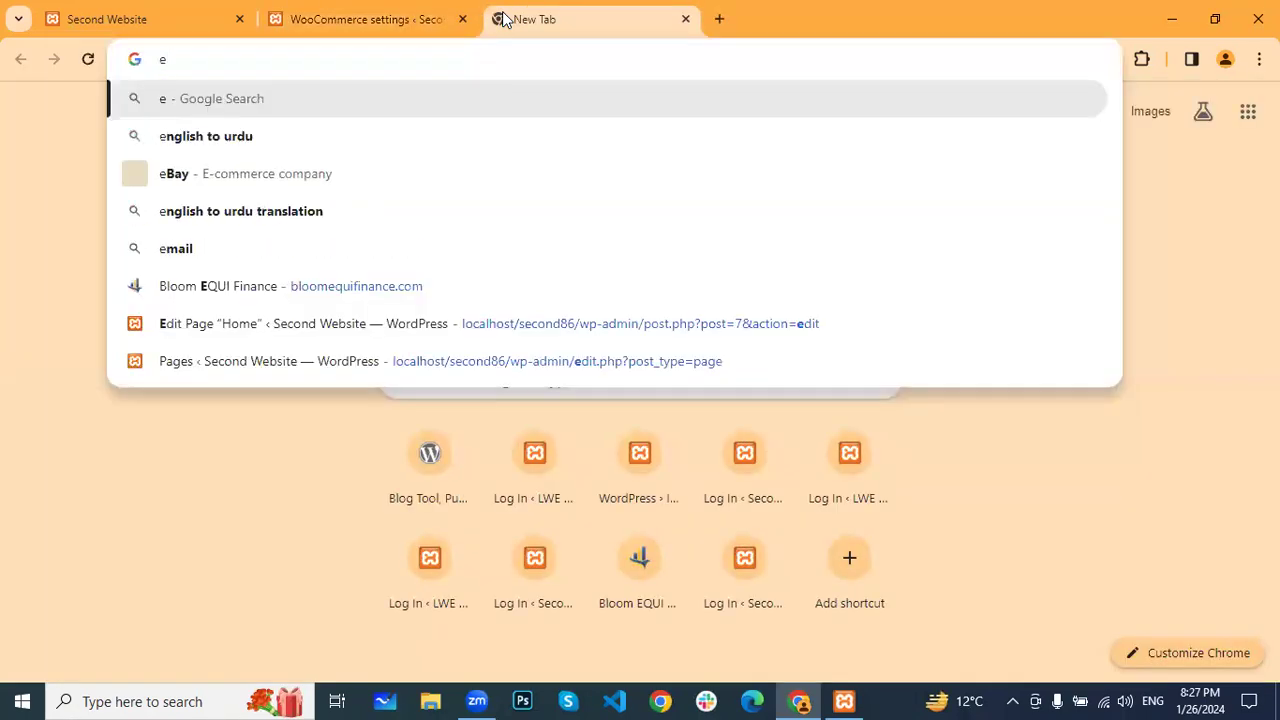
pyautogui.write('lo')
pyautogui.press('Return')
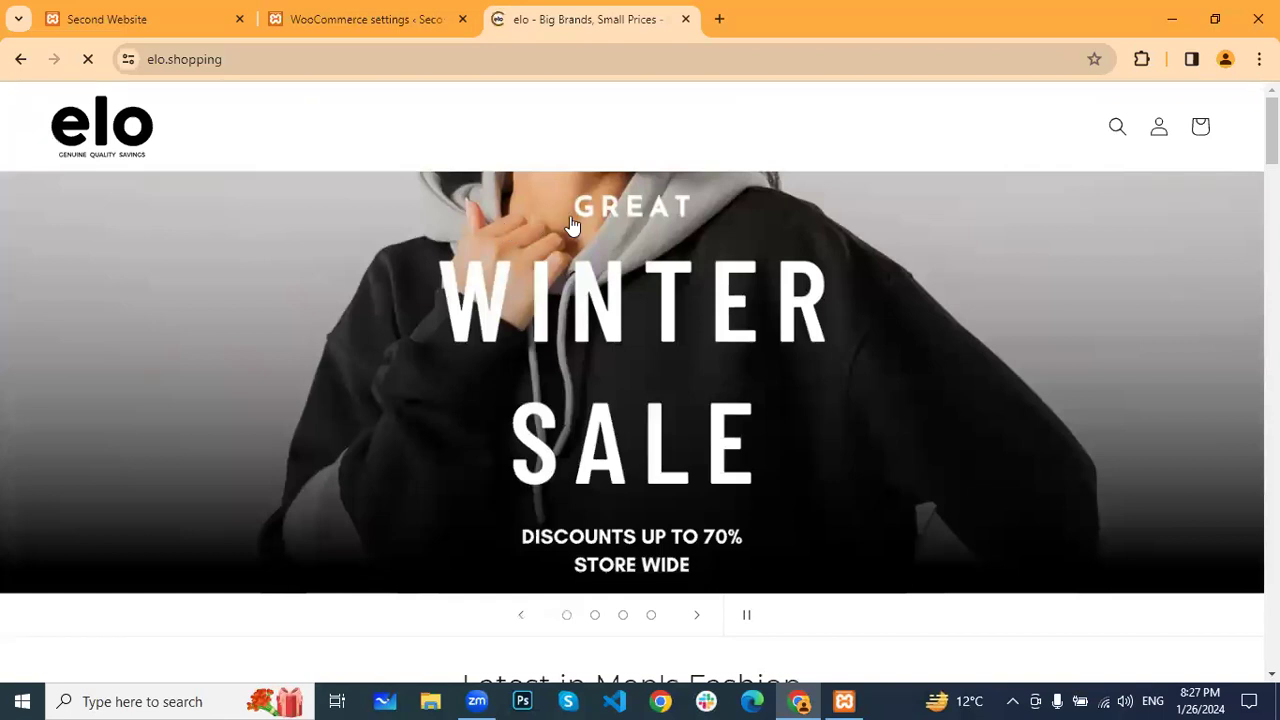
pyautogui.scroll(-3, 572, 225)
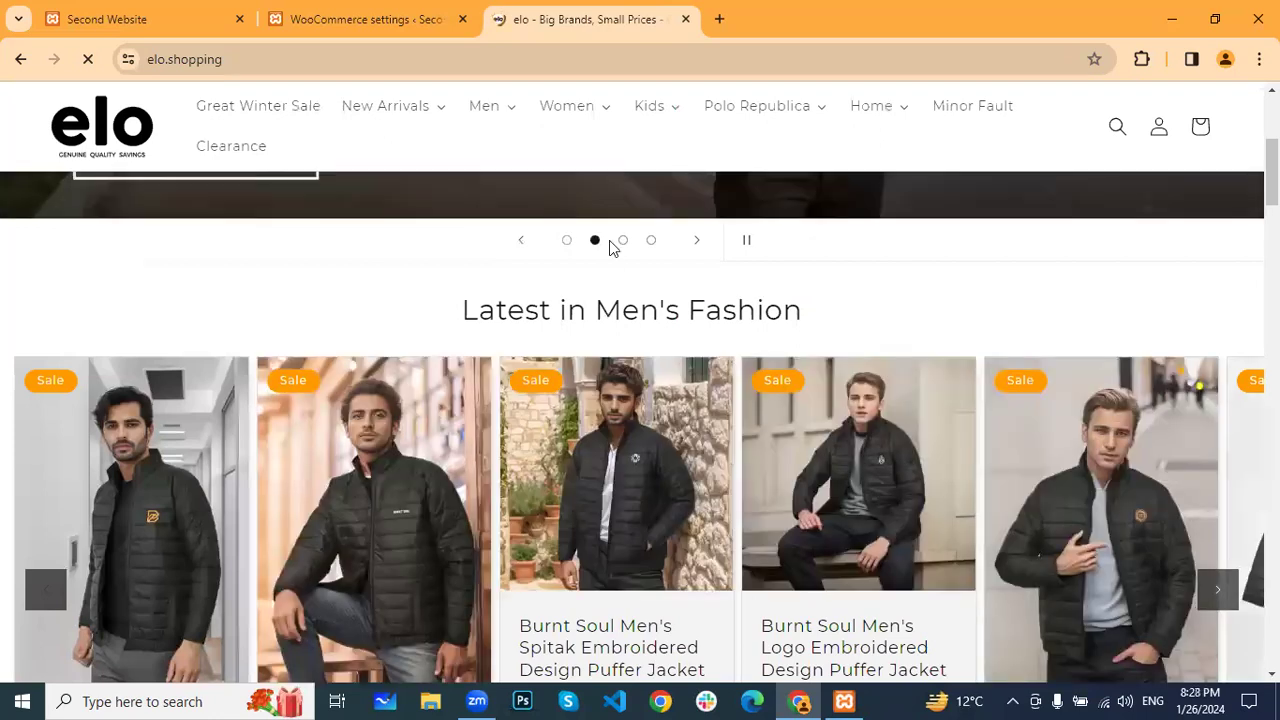
# Examine the elo.shopping home page's banner, first product row and main navigation categories
pyautogui.scroll(-2, 660, 320)
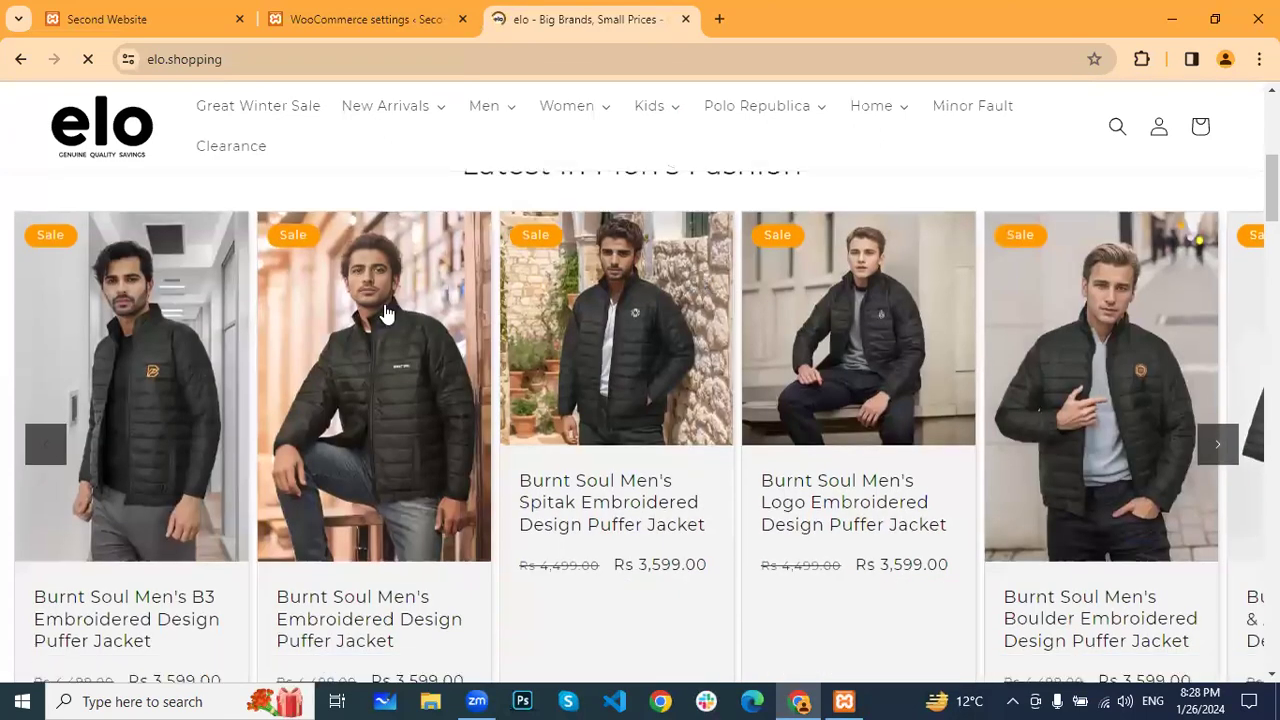
pyautogui.scroll(3, 415, 268)
pyautogui.scroll(2, 415, 268)
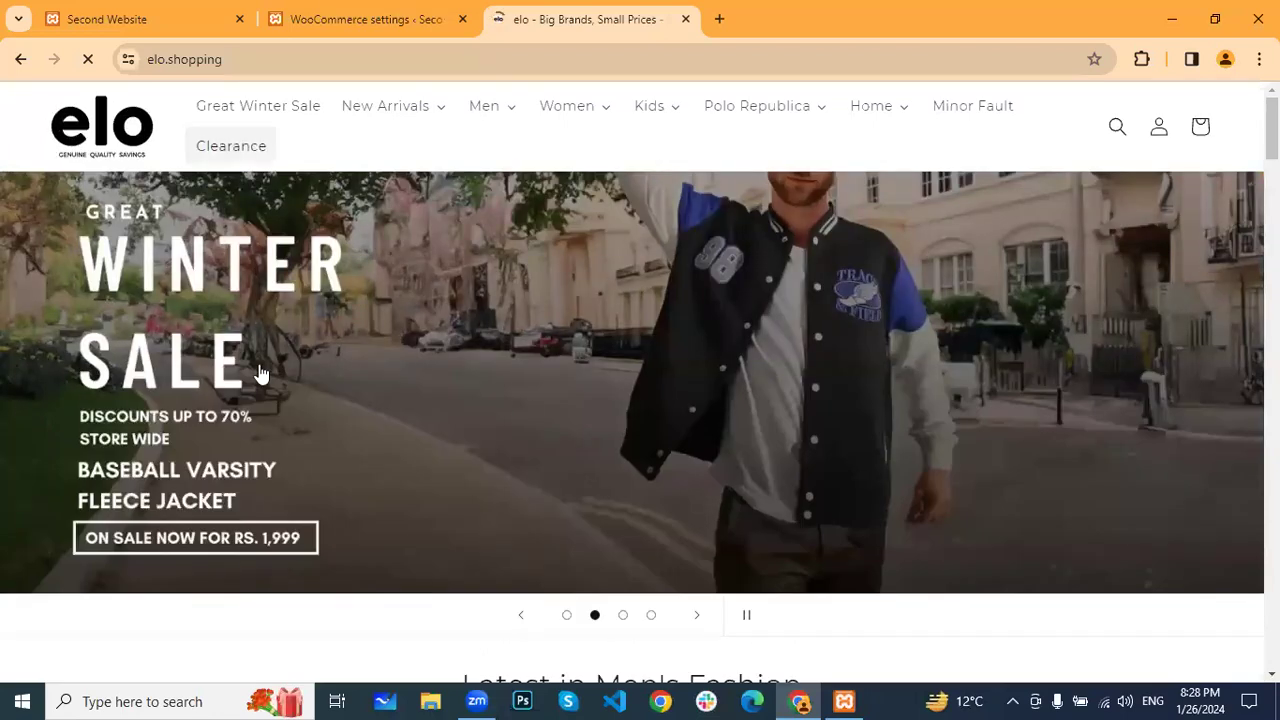
pyautogui.scroll(-1, 220, 354)
pyautogui.scroll(1, 1037, 400)
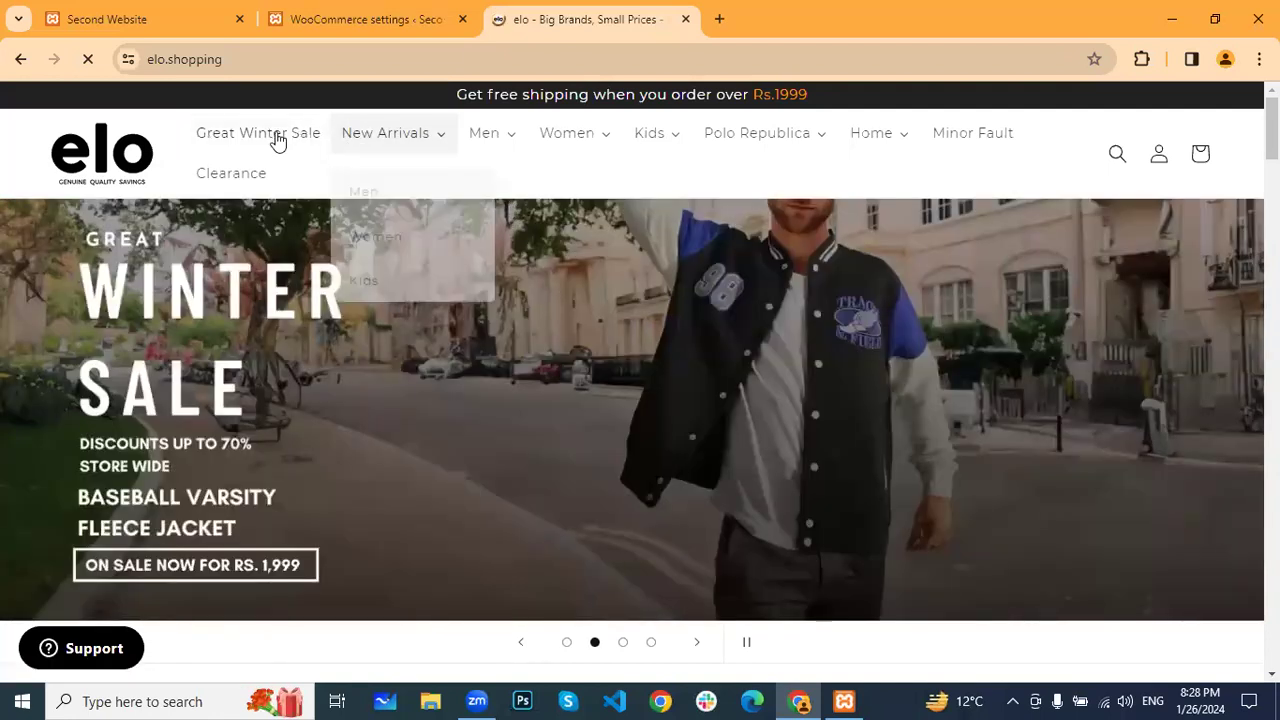
pyautogui.moveTo(920, 157)
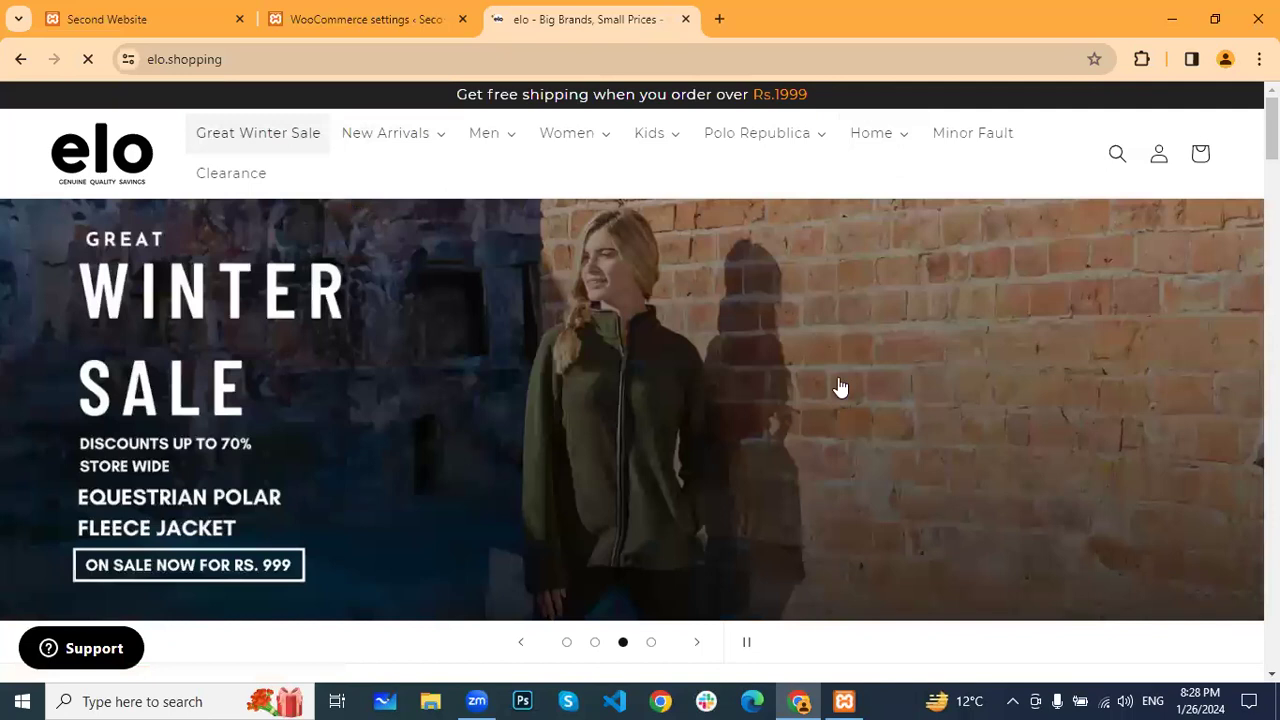
# Look through the home page's men's, deal of the week, best seller, women's and kids' sections down to the customer reviews
pyautogui.scroll(-3, 563, 249)
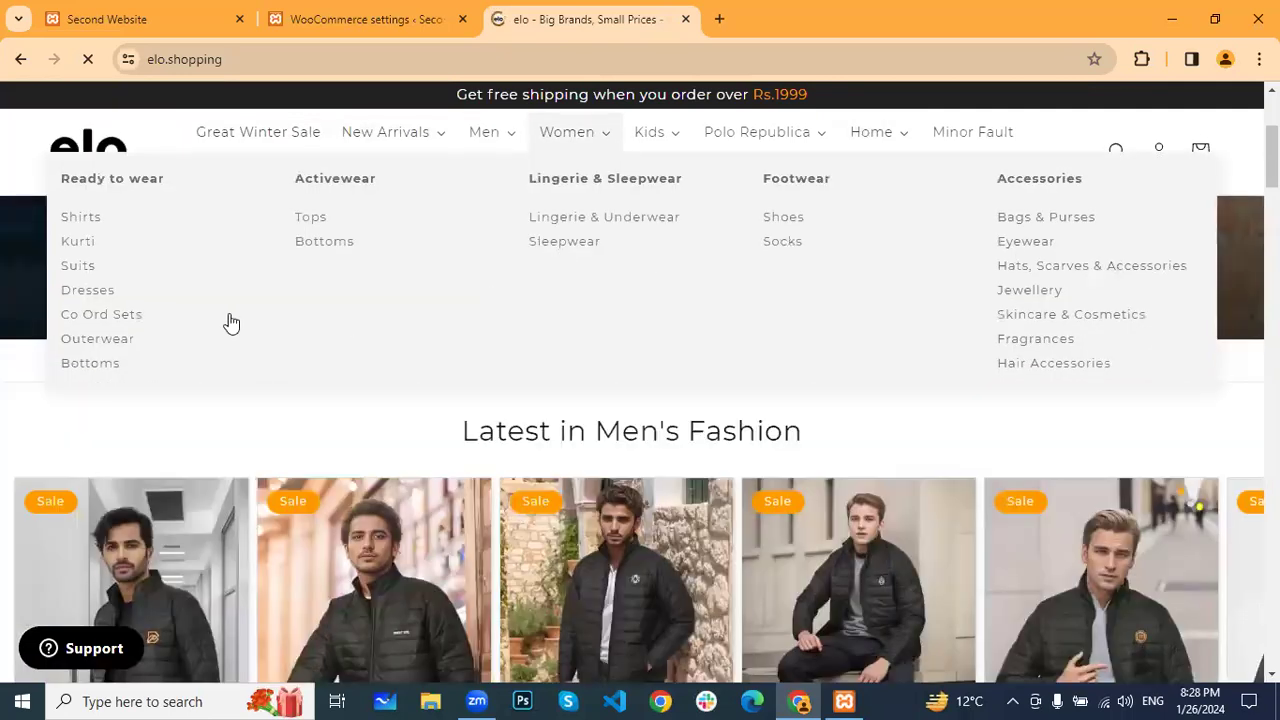
pyautogui.scroll(-3, 1080, 318)
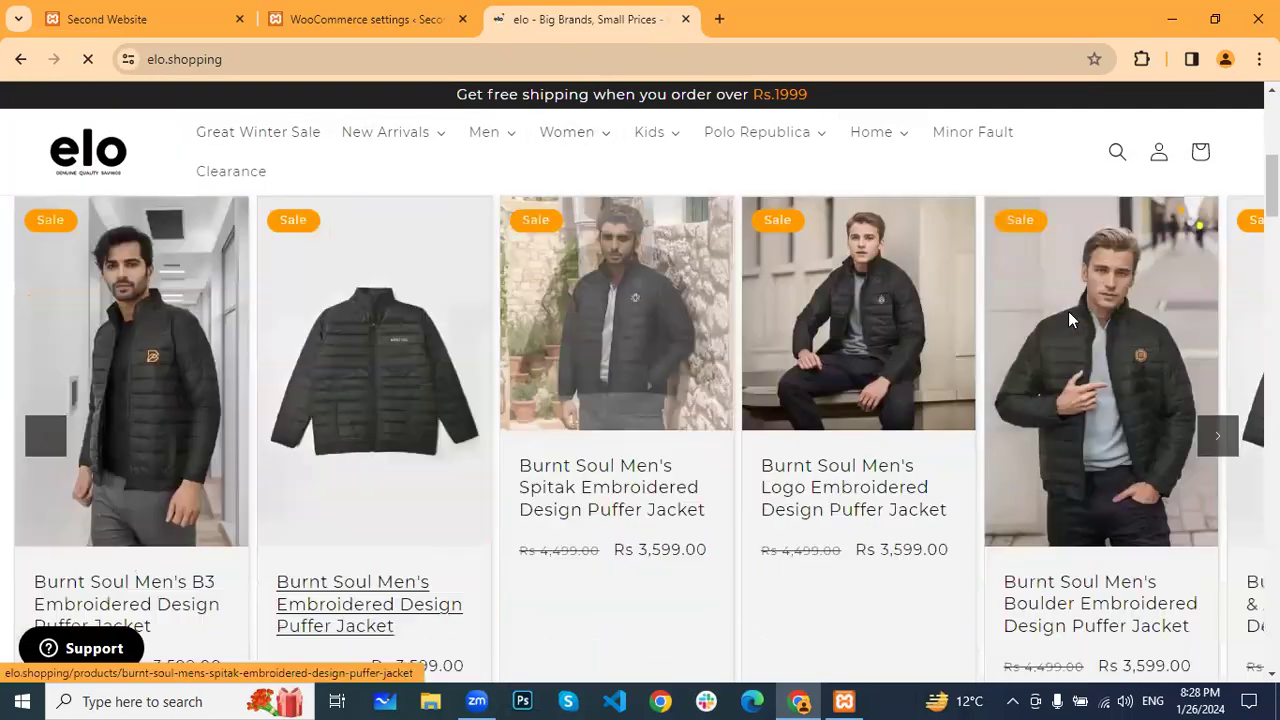
pyautogui.scroll(-4, 600, 320)
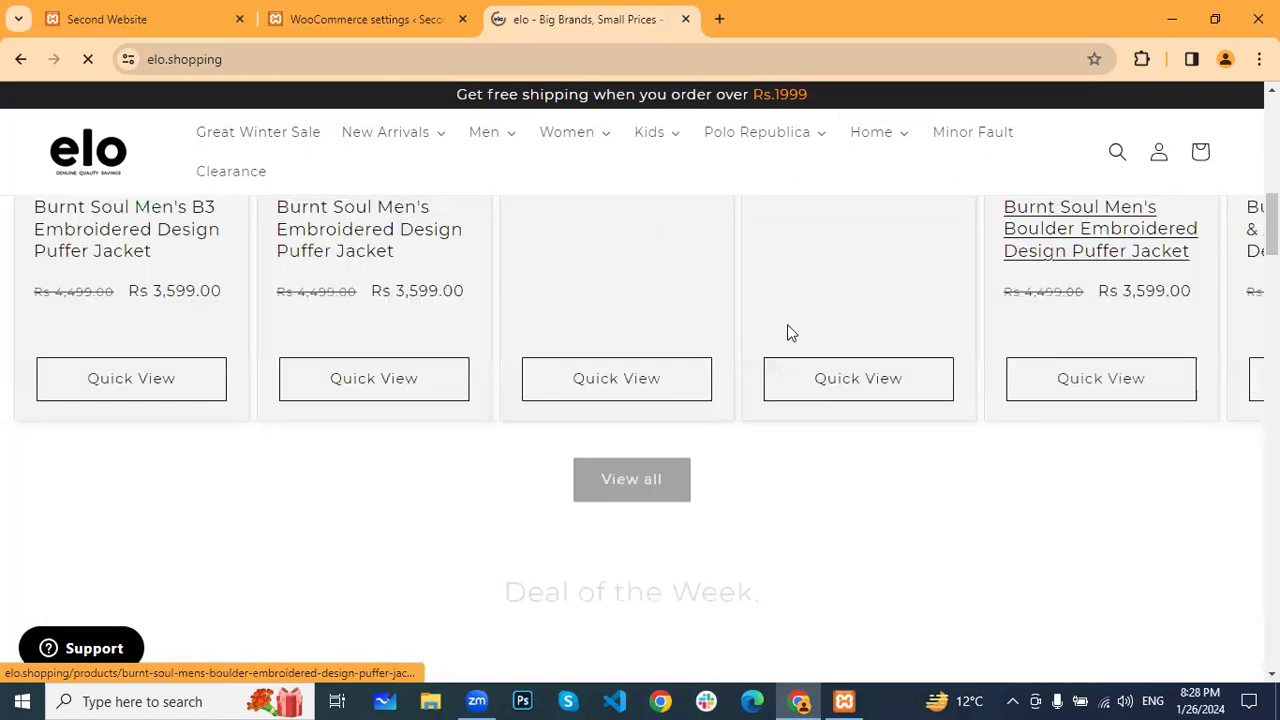
pyautogui.scroll(-2, 787, 324)
pyautogui.scroll(-4, 833, 290)
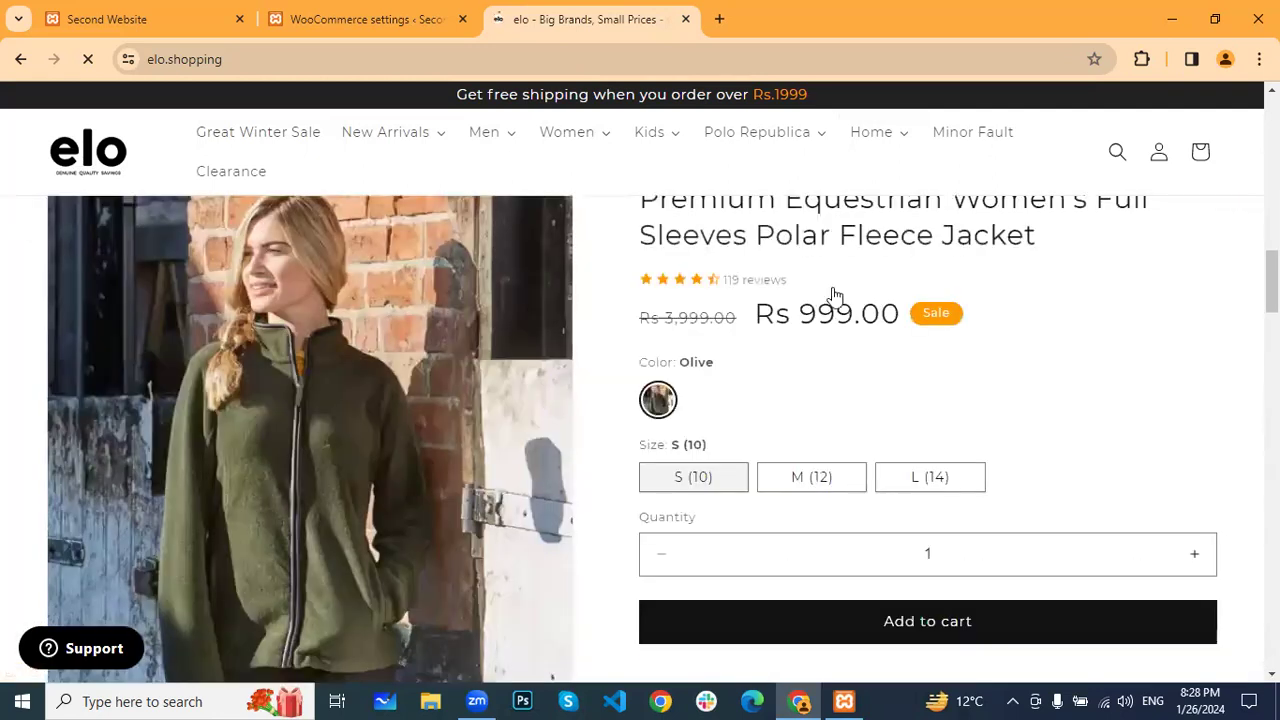
pyautogui.scroll(-1, 835, 295)
pyautogui.scroll(-5, 686, 286)
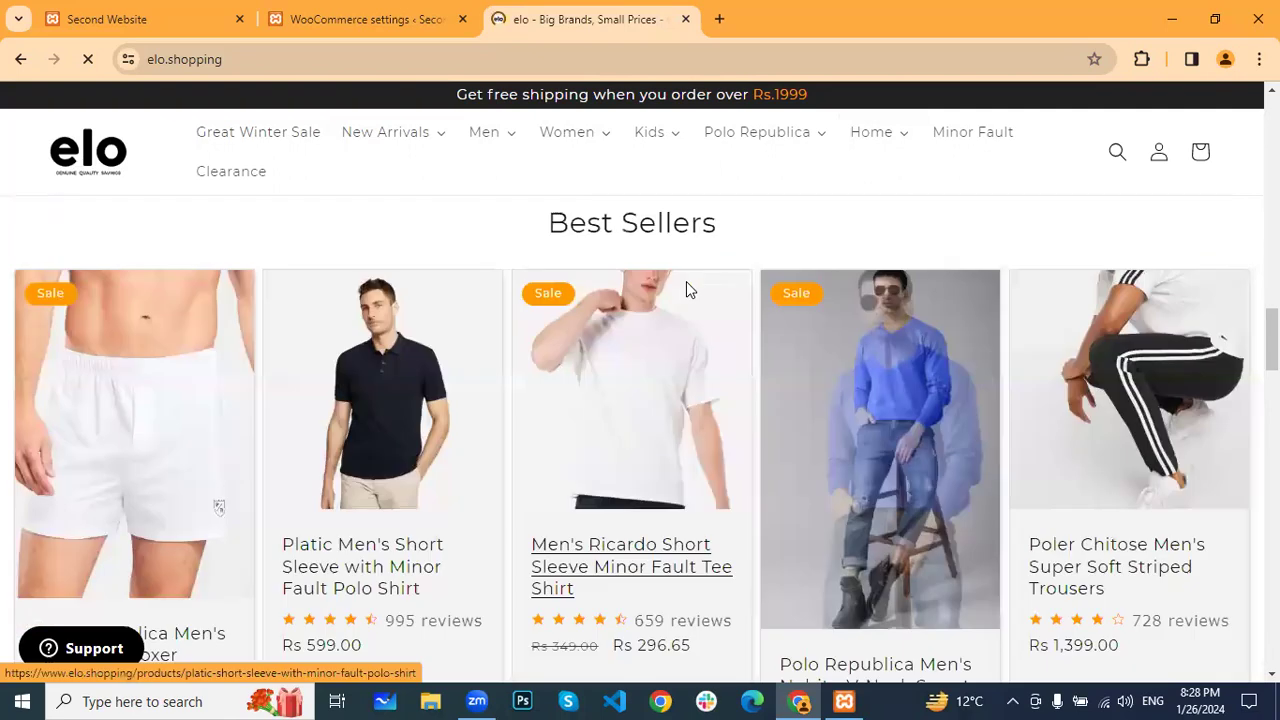
pyautogui.scroll(1, 830, 418)
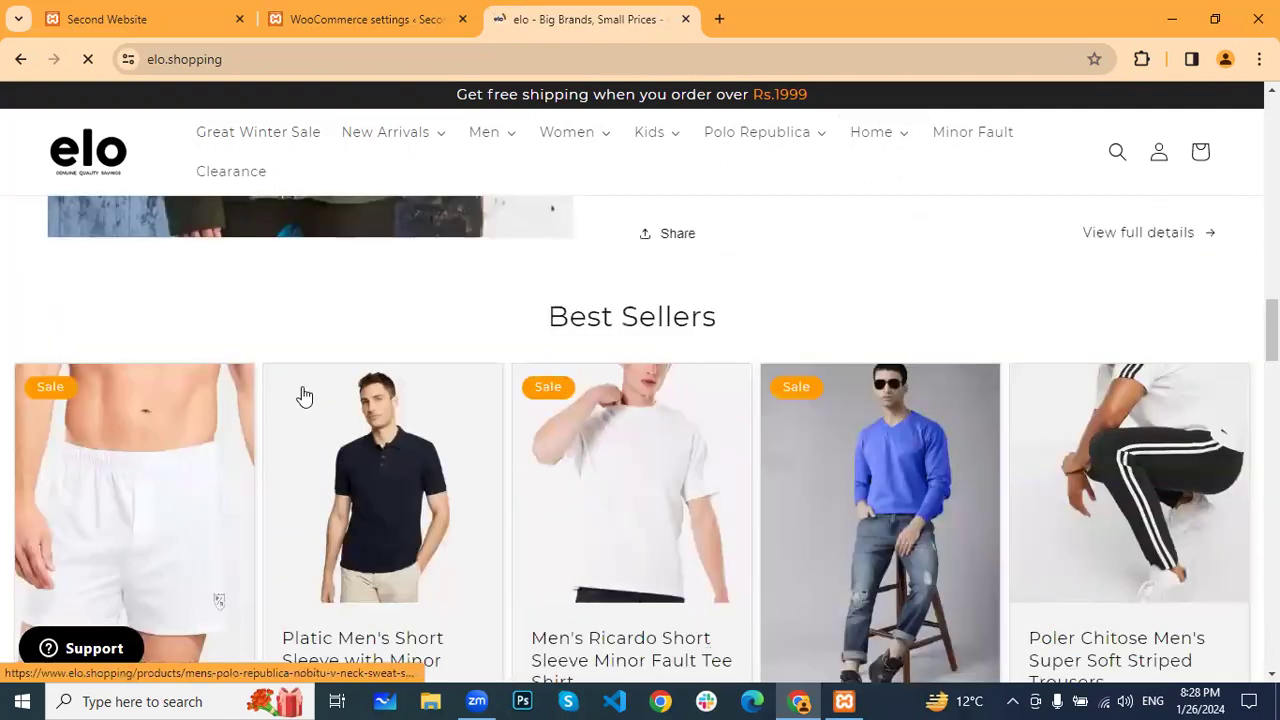
pyautogui.scroll(-10, 943, 366)
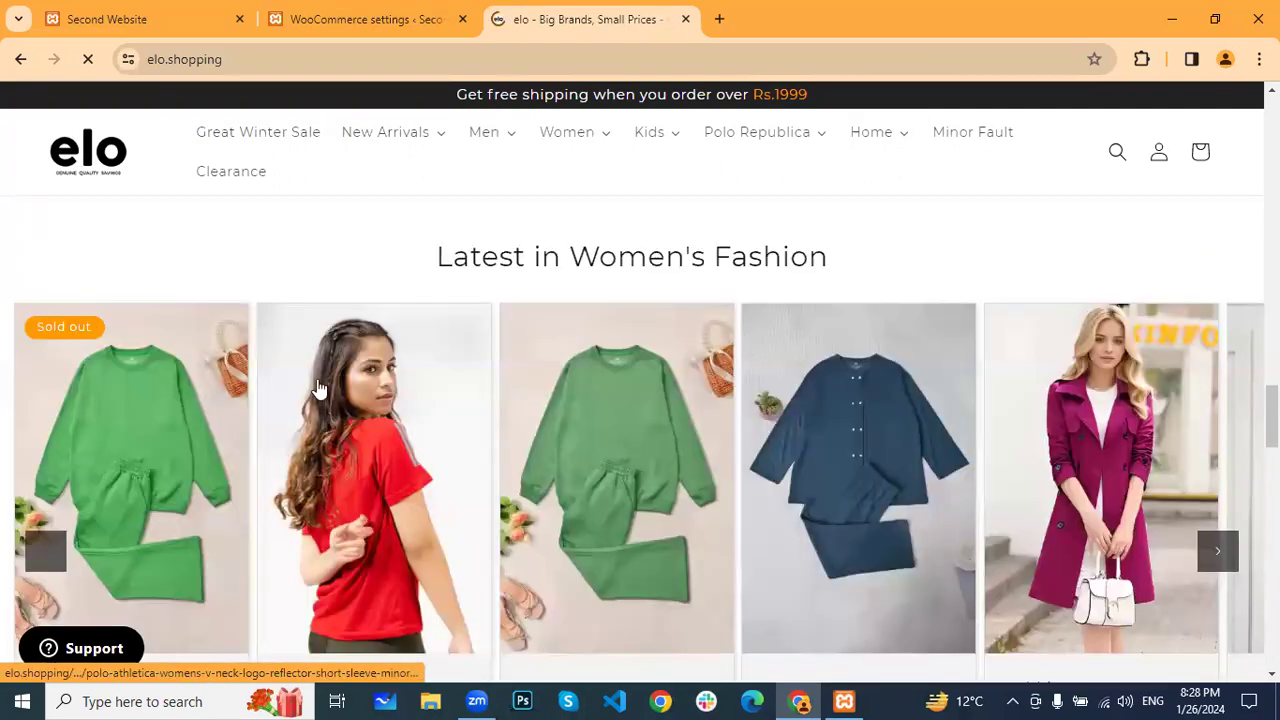
pyautogui.scroll(-4, 318, 388)
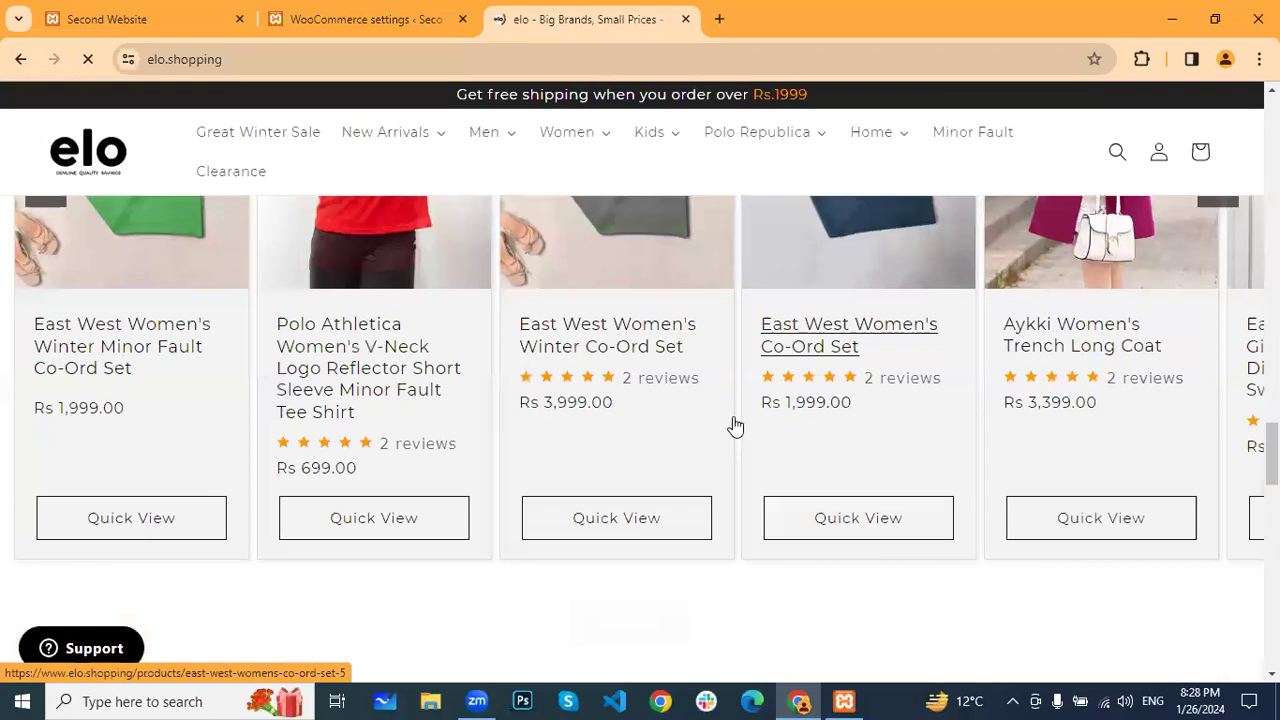
pyautogui.scroll(-4, 760, 425)
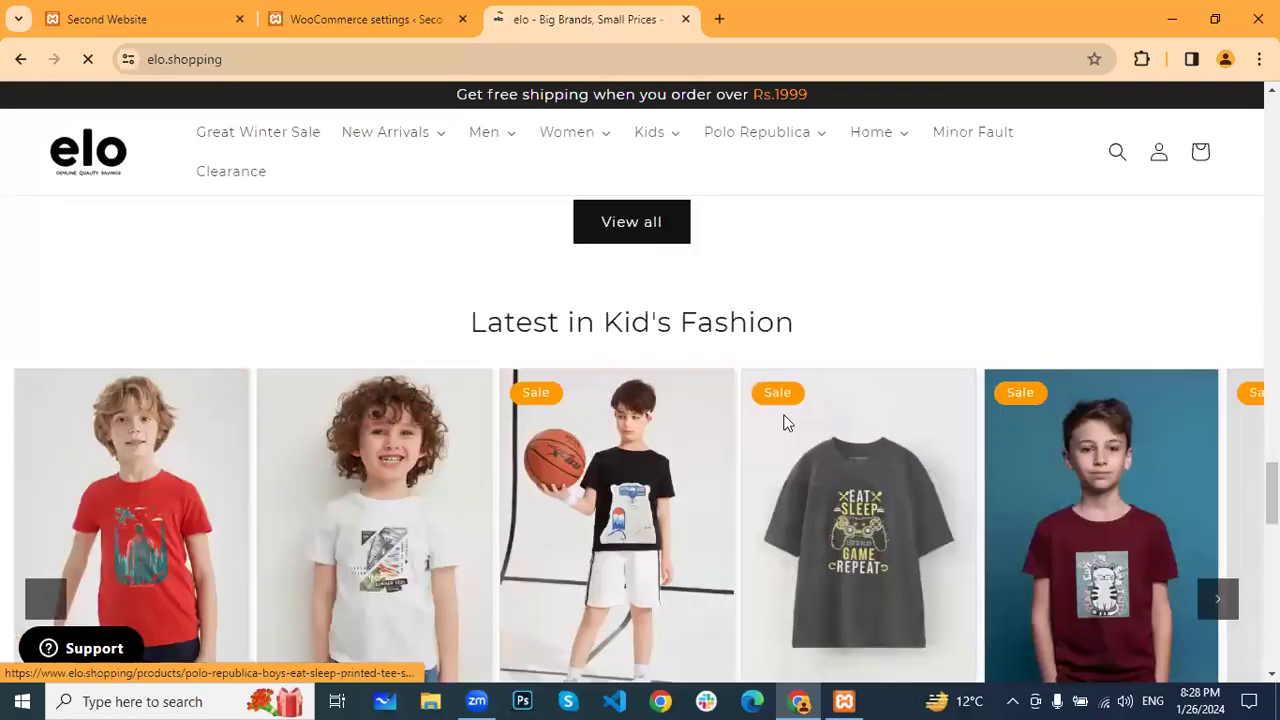
pyautogui.scroll(-8, 785, 422)
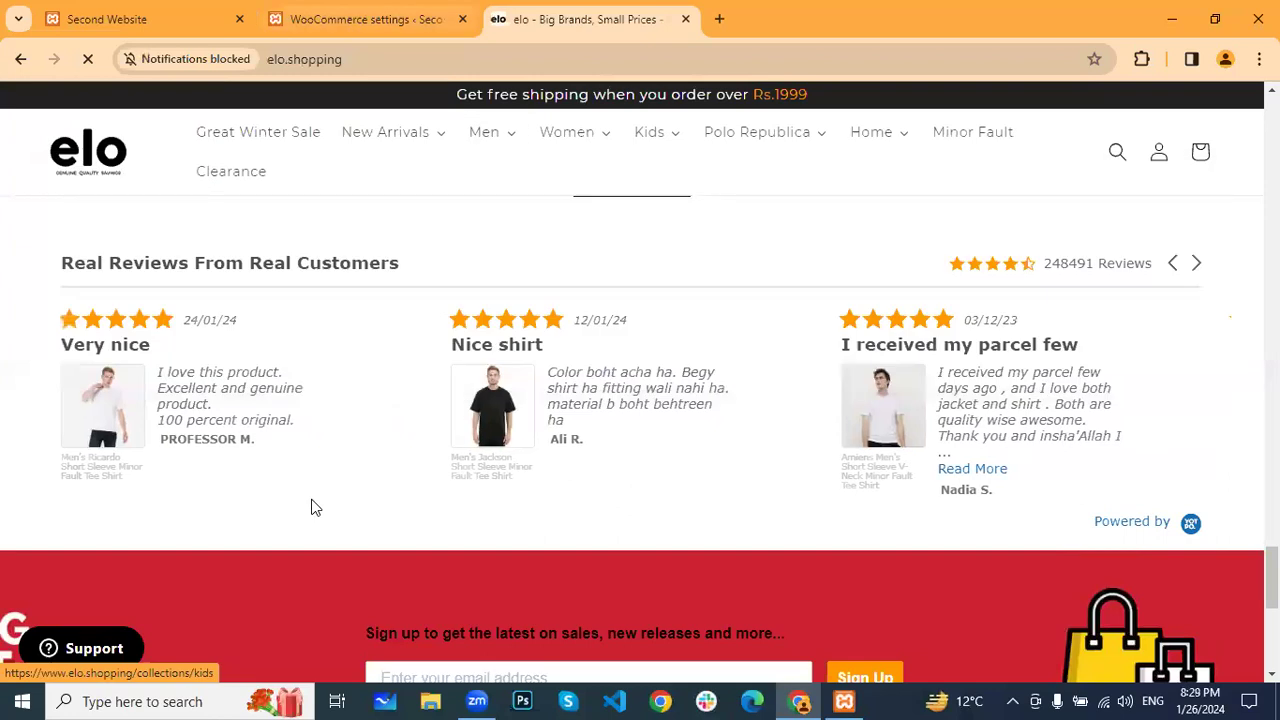
# Return to the WordPress admin of second86 and open the product categories page
pyautogui.hotkey('ctrl', 'shift', 'Tab')
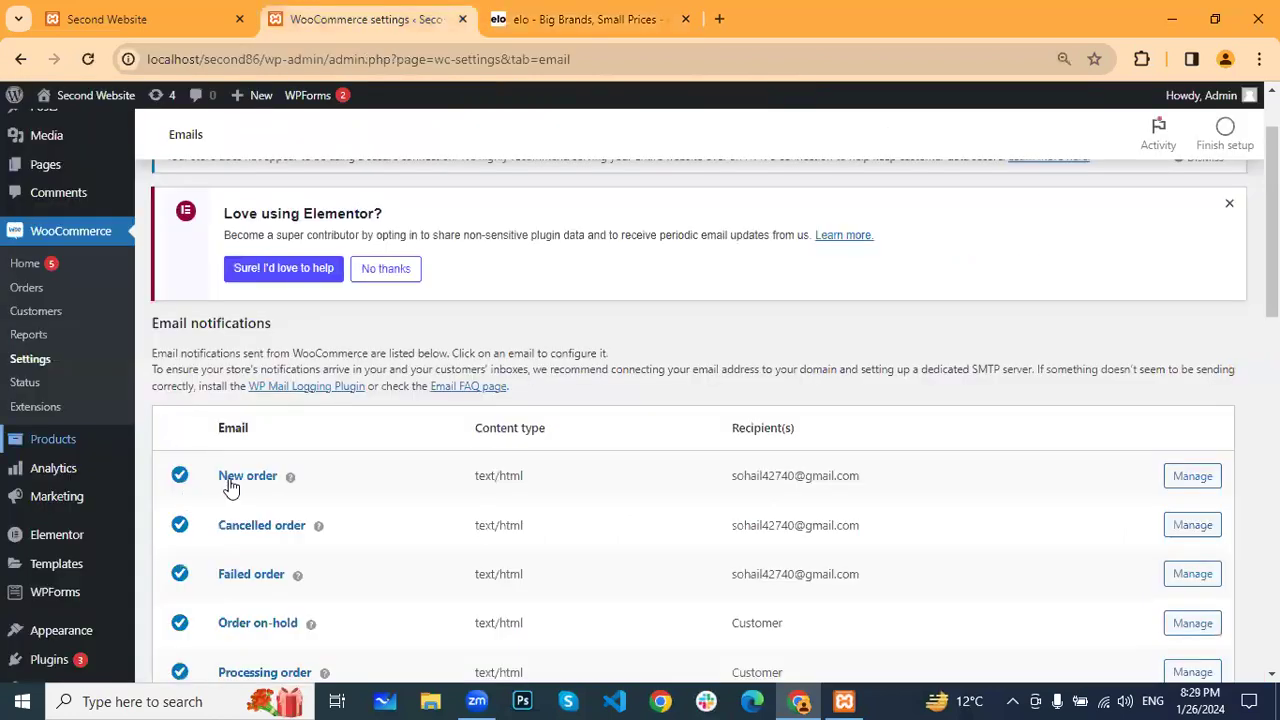
pyautogui.click(176, 489)
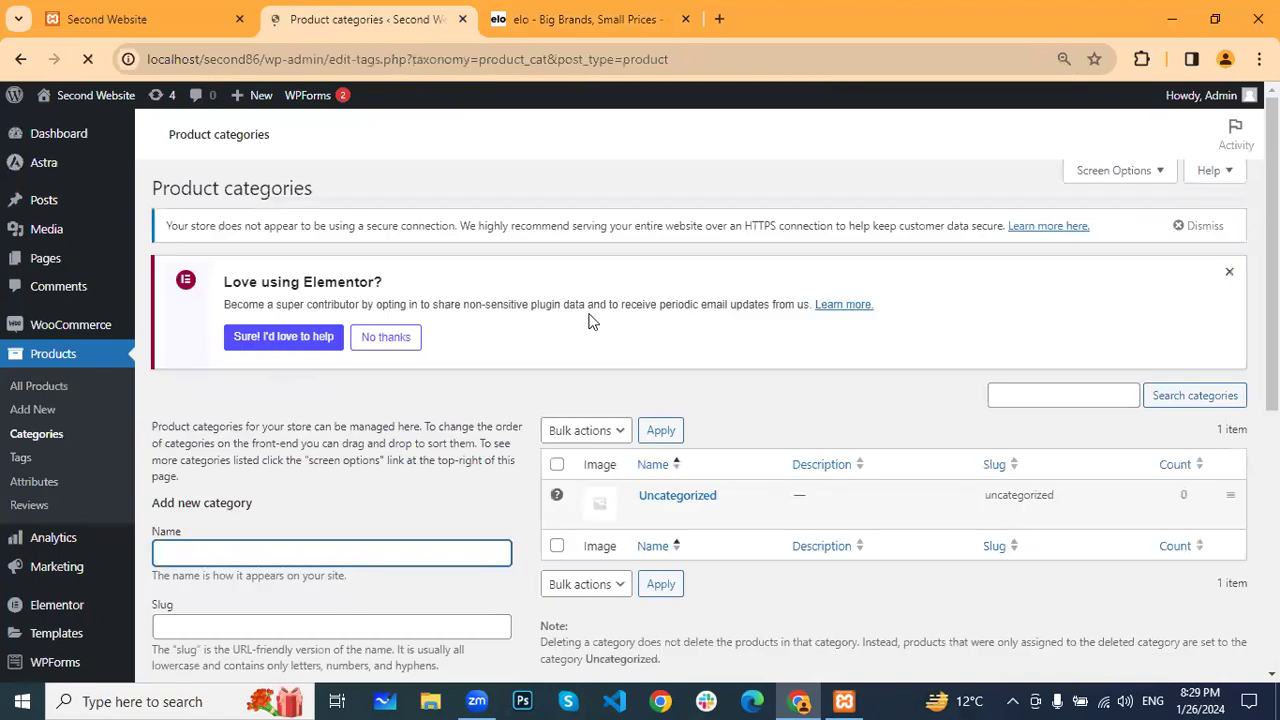
pyautogui.scroll(-2, 600, 330)
pyautogui.moveTo(694, 325)
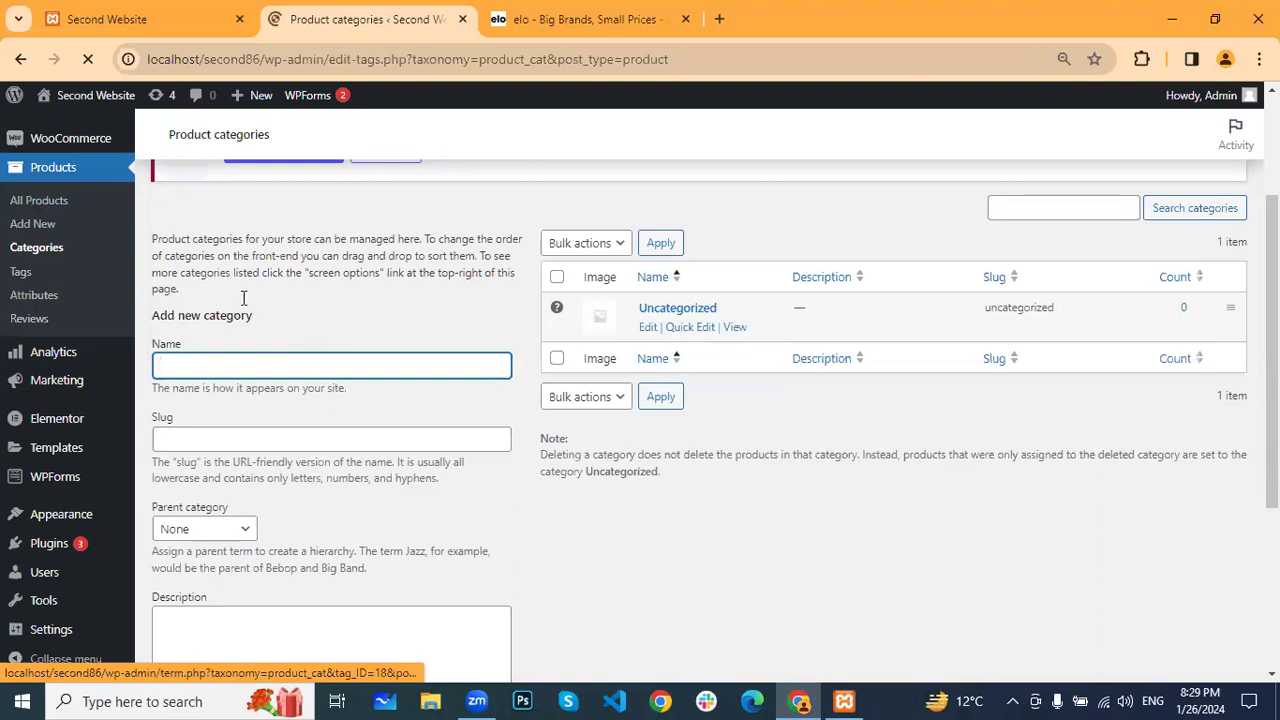
# Add a new product category named Men with no parent category and the default display type
pyautogui.scroll(-1, 213, 272)
pyautogui.click(217, 272)
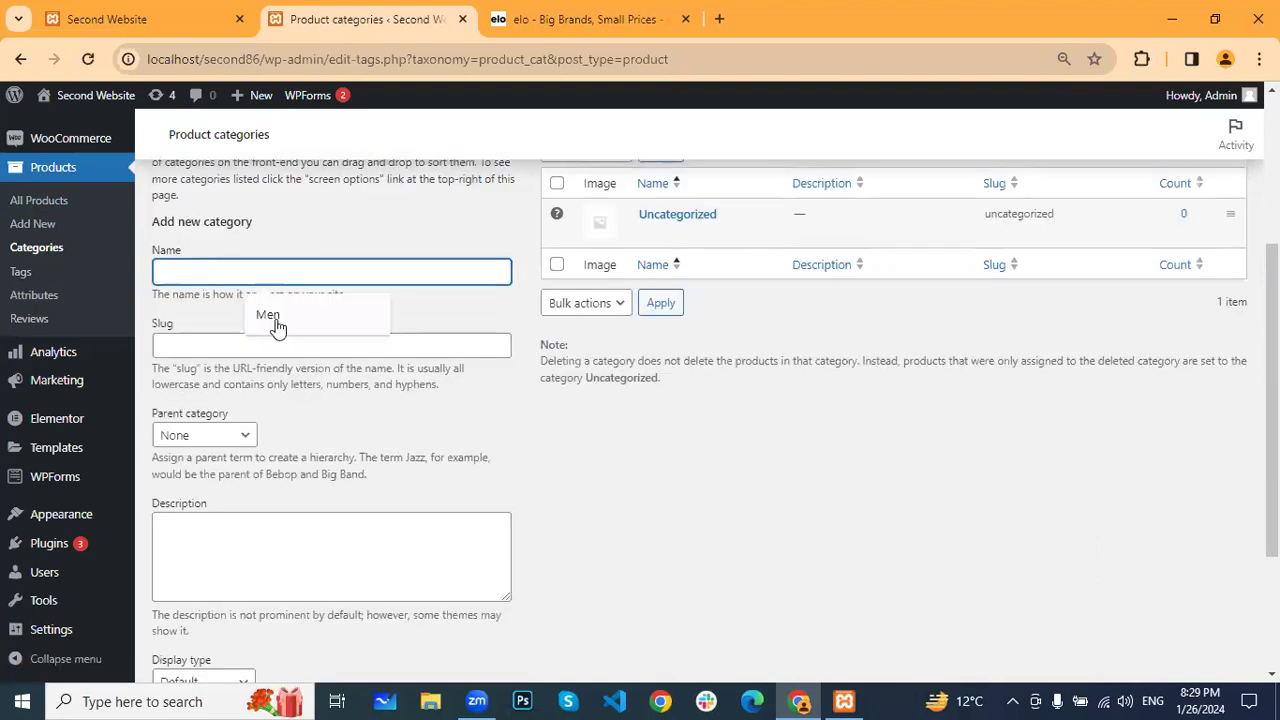
pyautogui.click(276, 322)
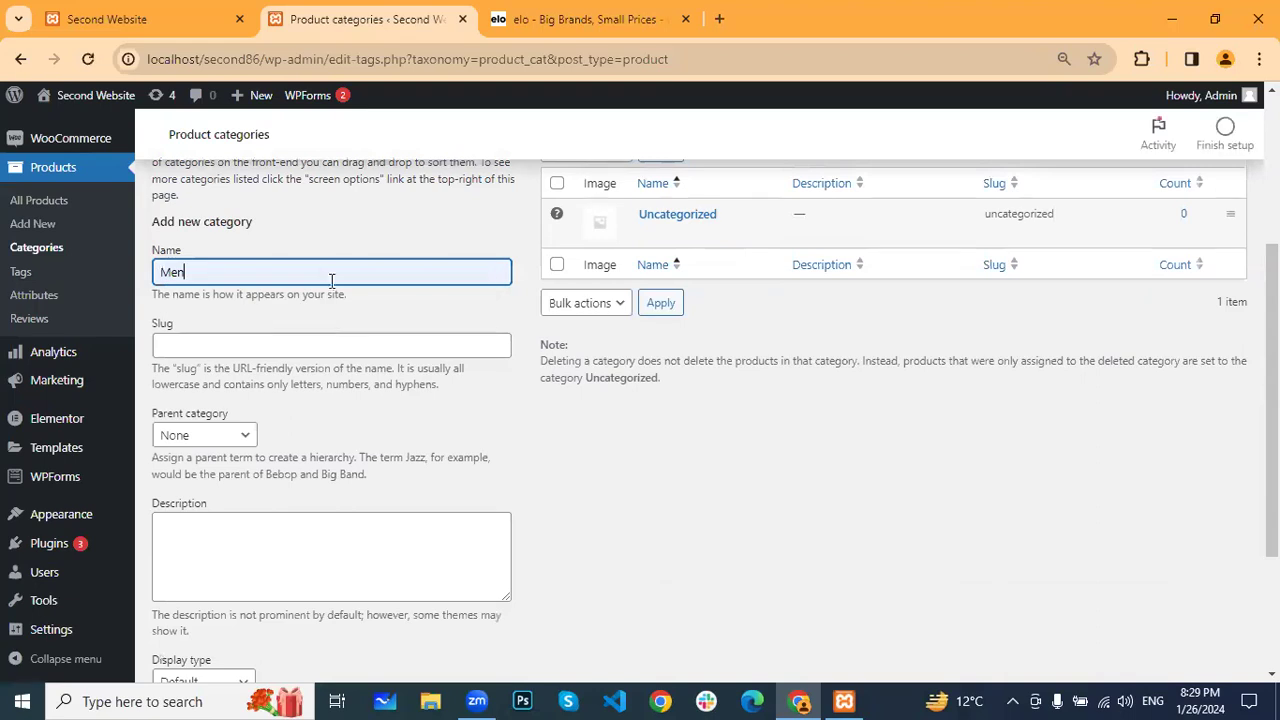
pyautogui.scroll(-1, 236, 270)
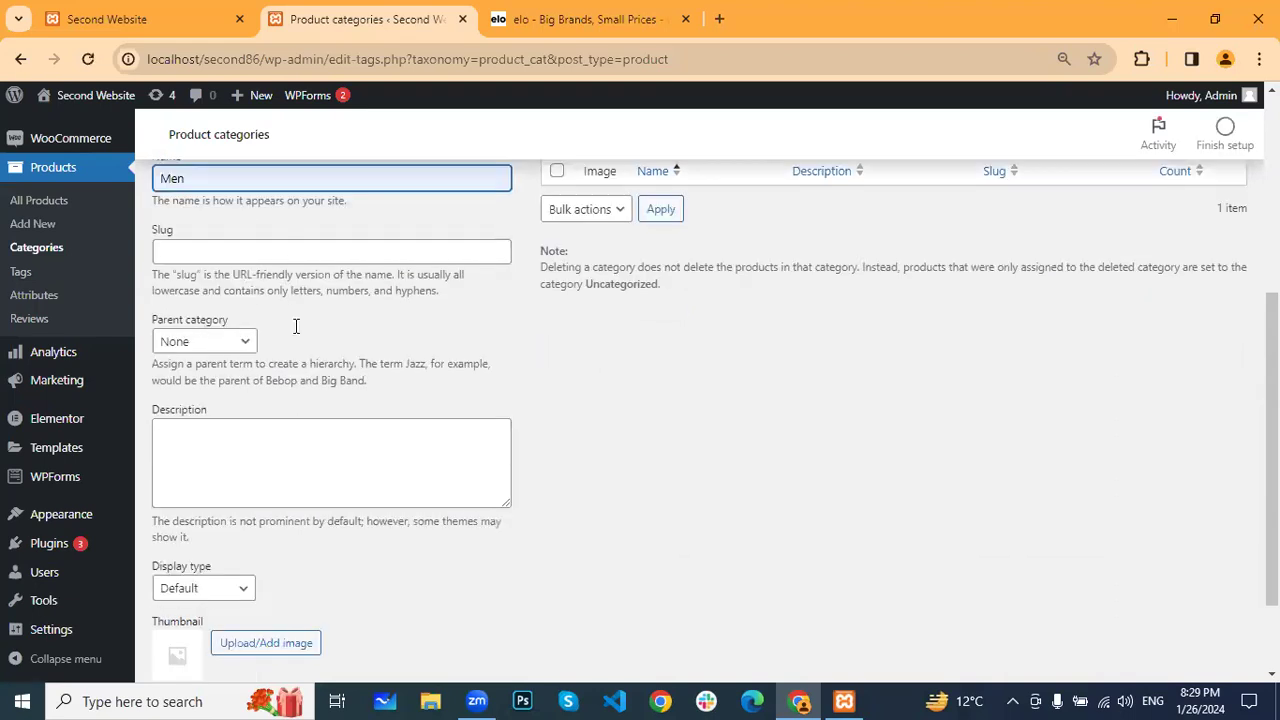
pyautogui.scroll(-1, 290, 328)
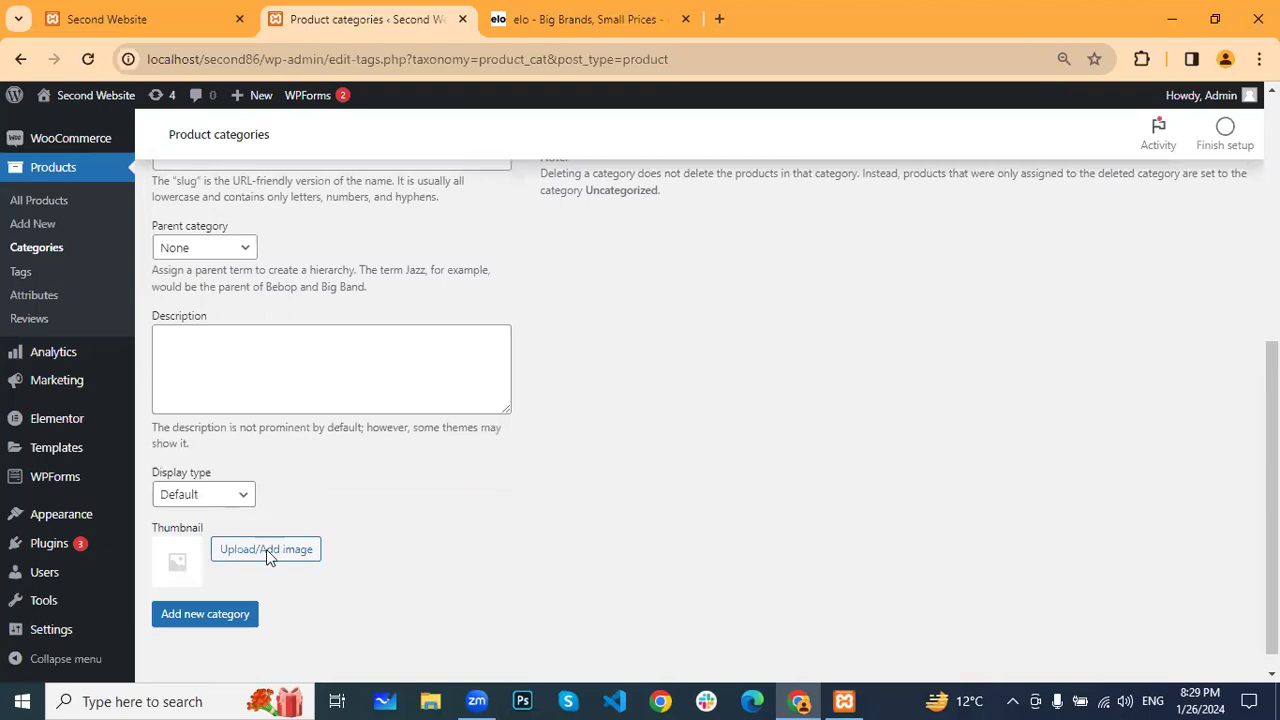
pyautogui.scroll(-1, 266, 549)
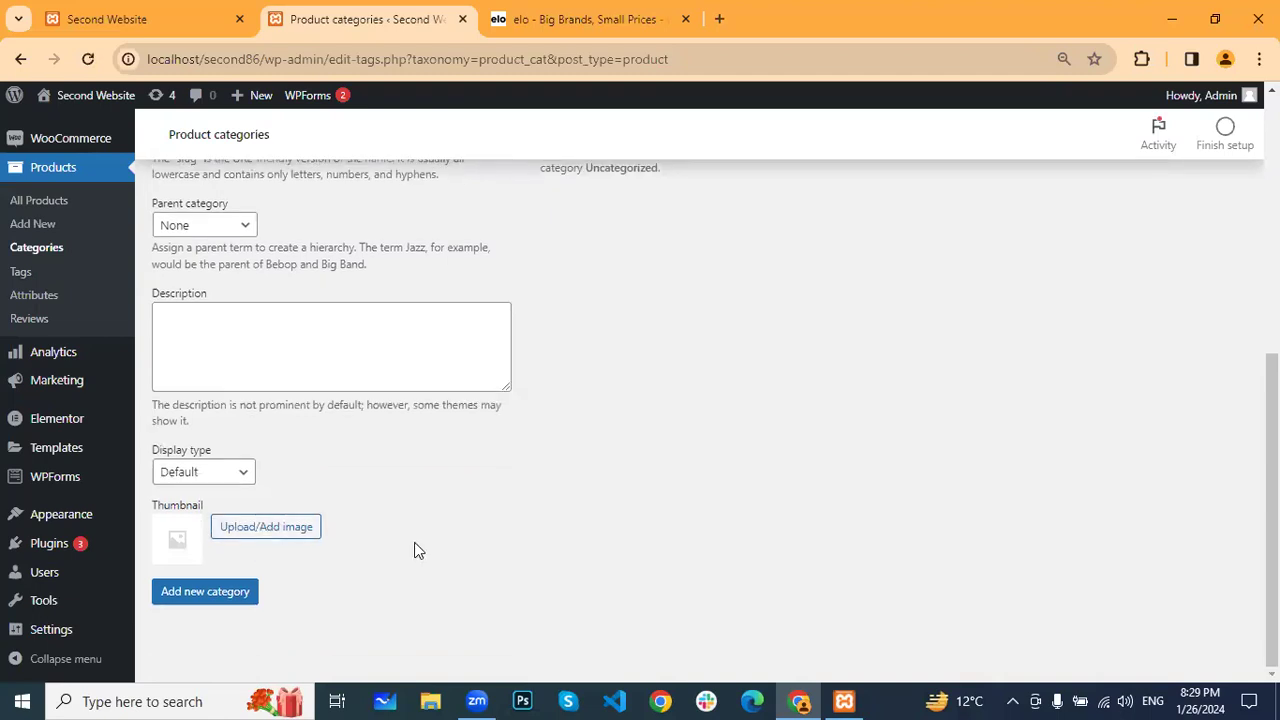
pyautogui.click(207, 594)
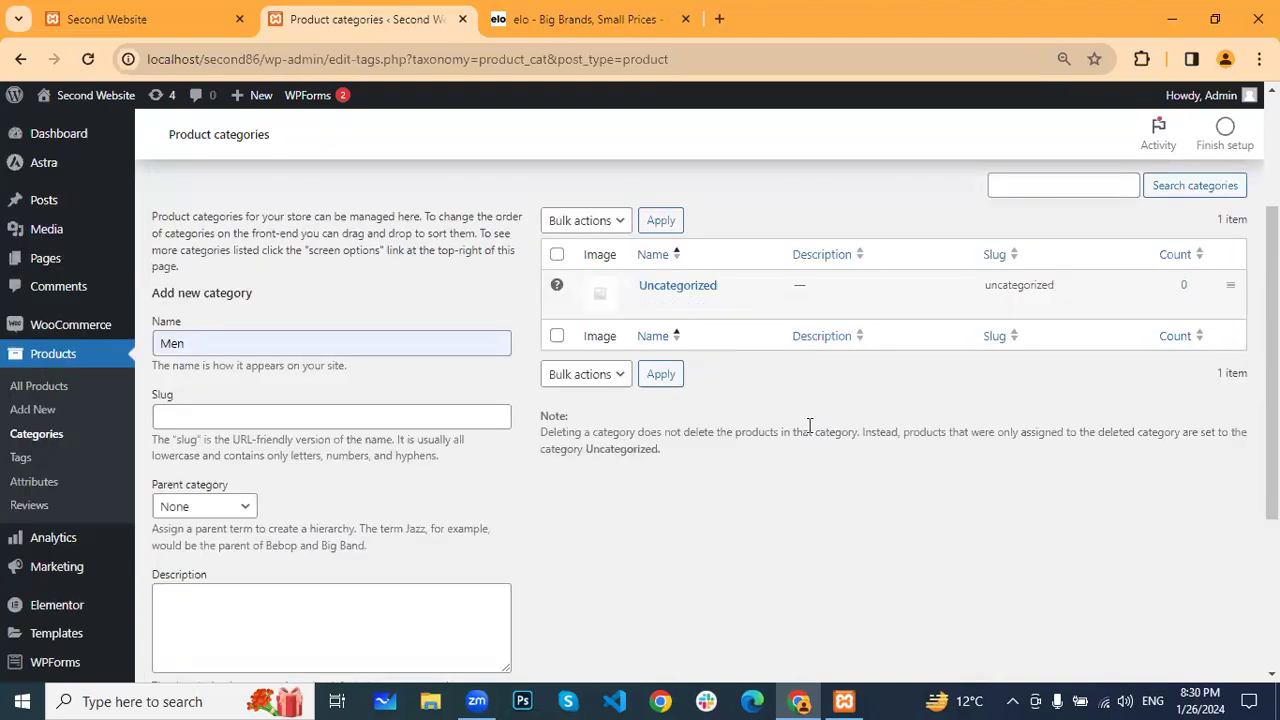
pyautogui.press('Return')
# Add a second top-level product category named Women
pyautogui.click(320, 389)
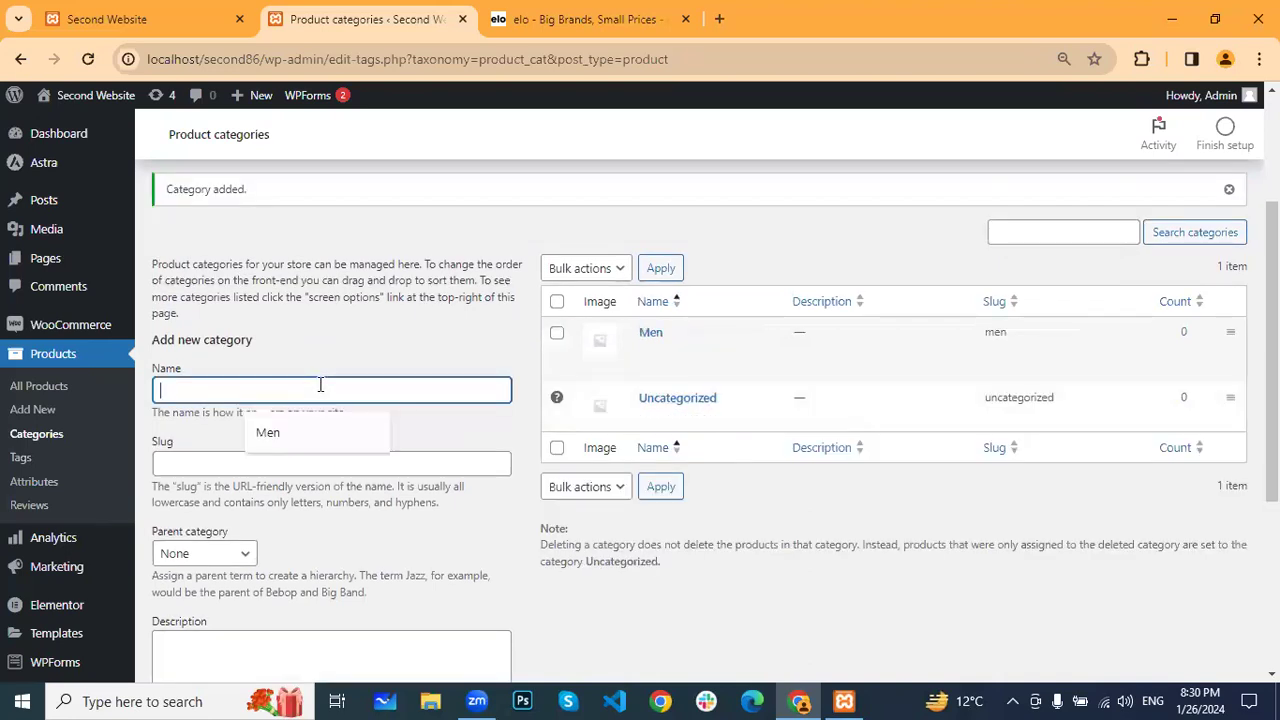
pyautogui.write('W')
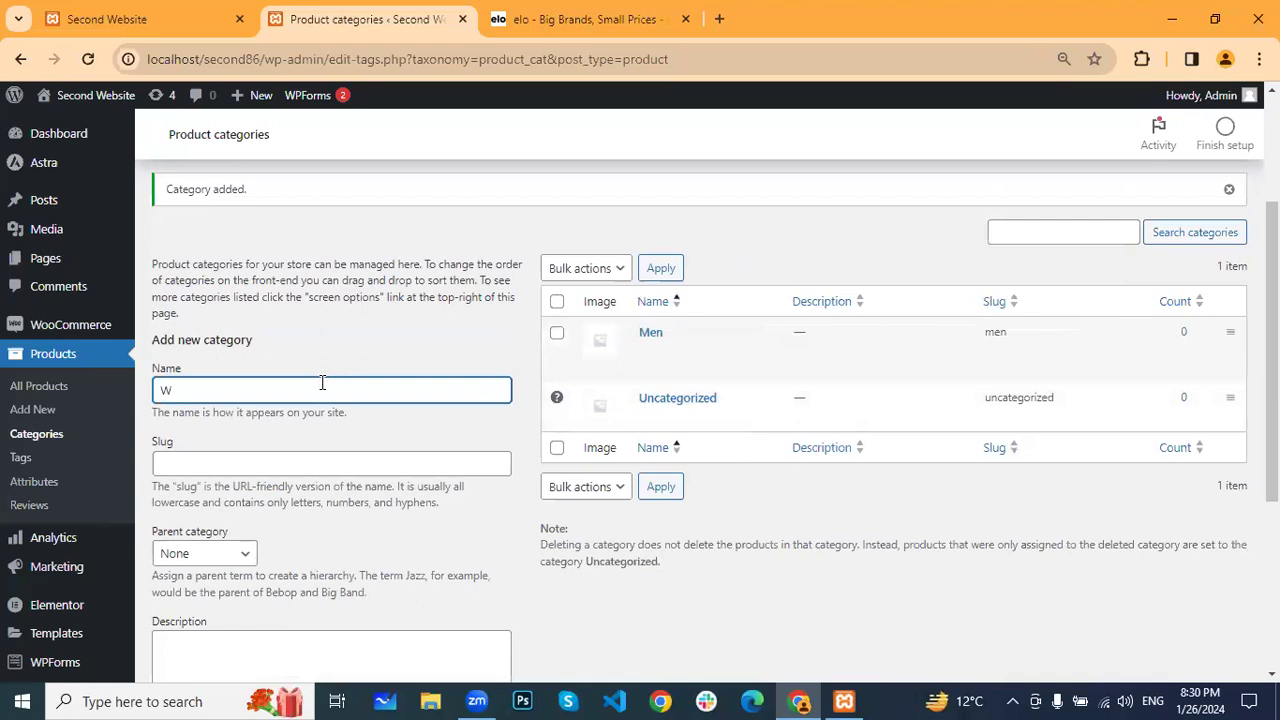
pyautogui.write('omen')
pyautogui.scroll(-1, 300, 568)
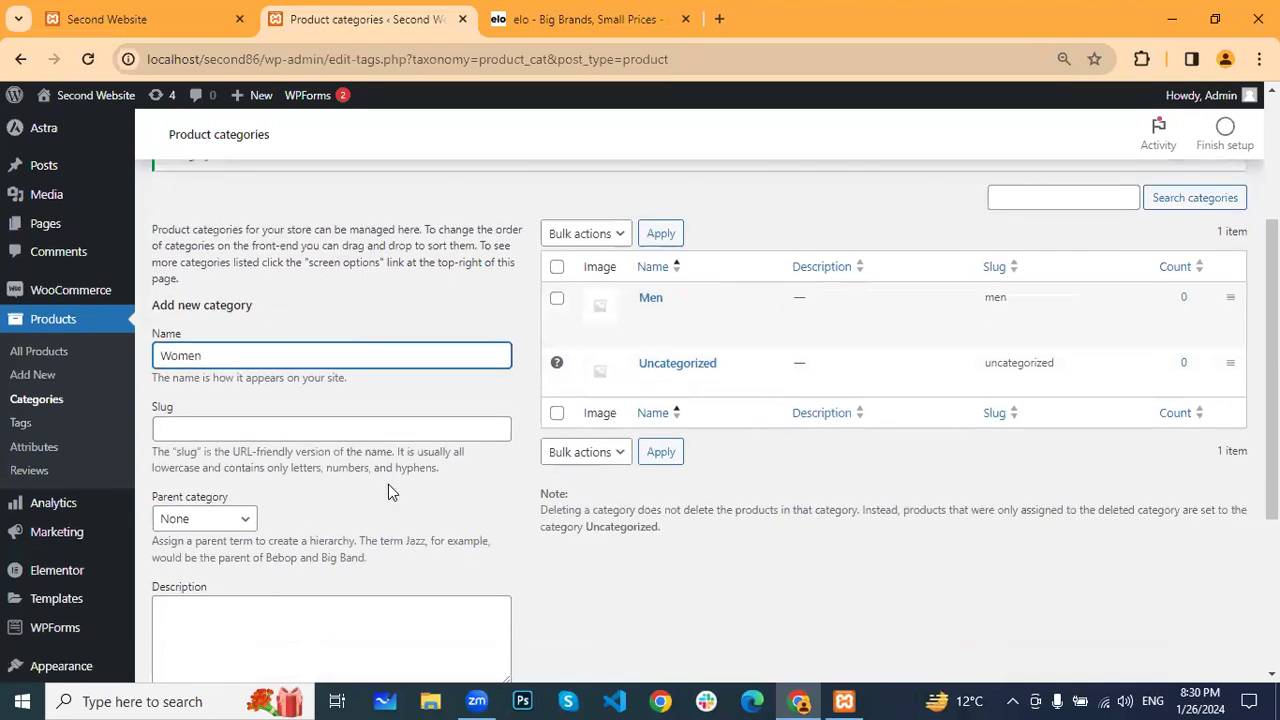
pyautogui.scroll(-3, 500, 460)
pyautogui.press('Return')
pyautogui.scroll(2, 640, 360)
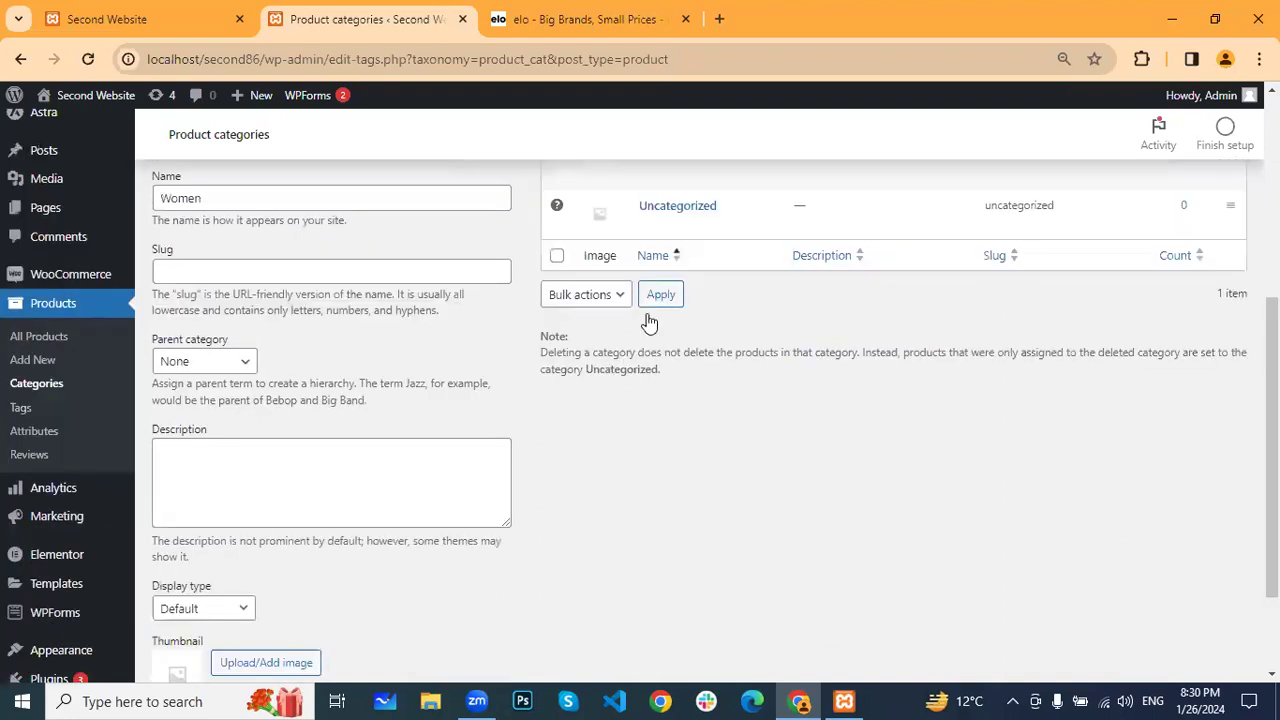
pyautogui.scroll(2, 648, 320)
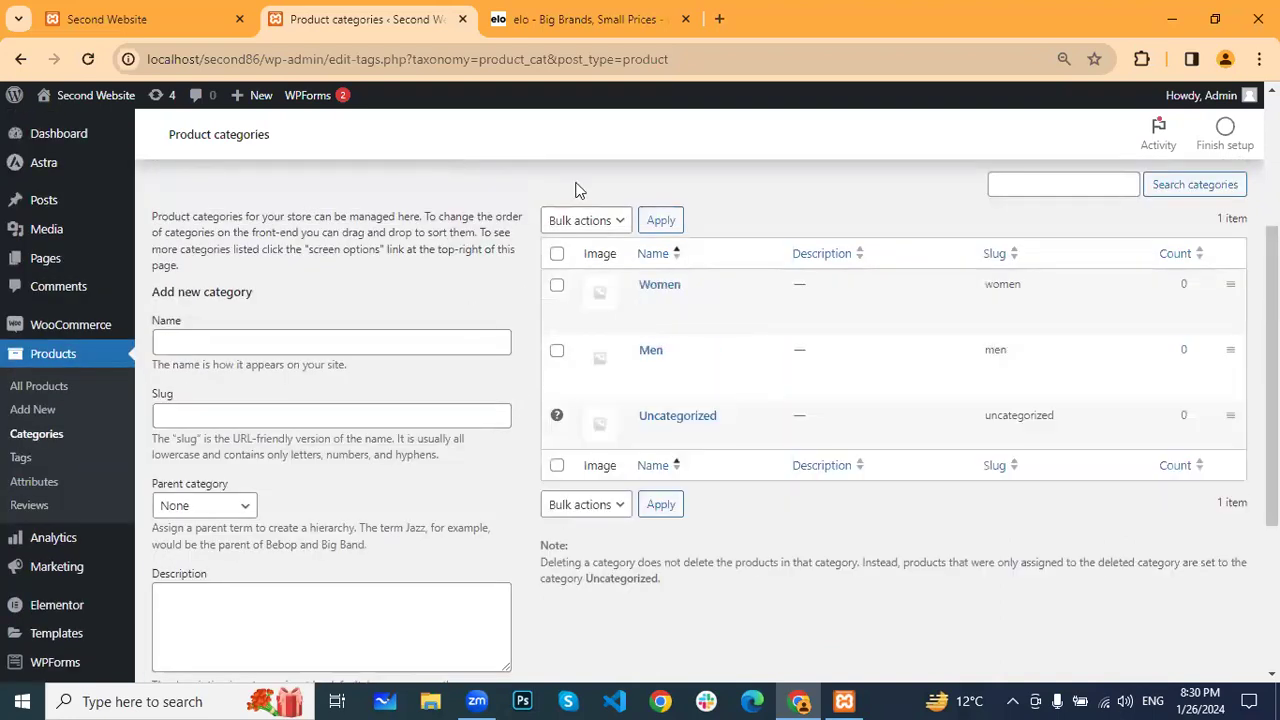
# Examine the subcategories under Men in the elo.shopping navigation, and return to the WordPress product categories page
pyautogui.click(566, 19)
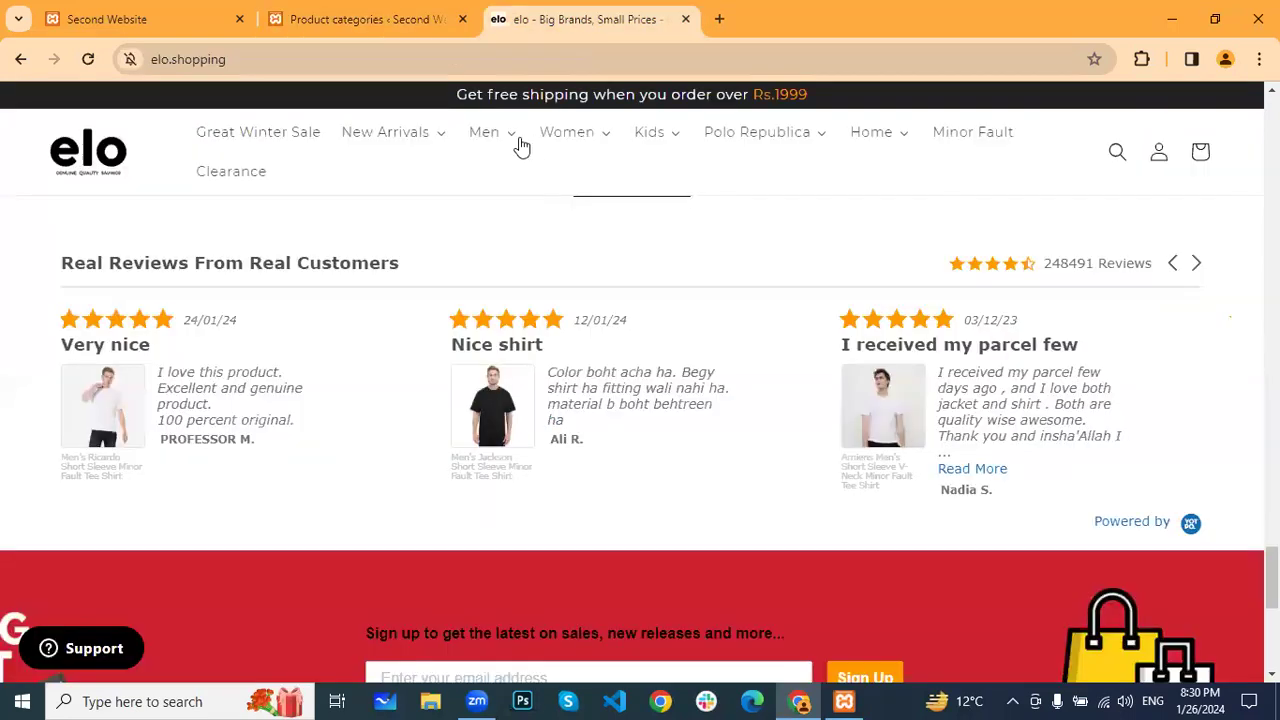
pyautogui.moveTo(500, 138)
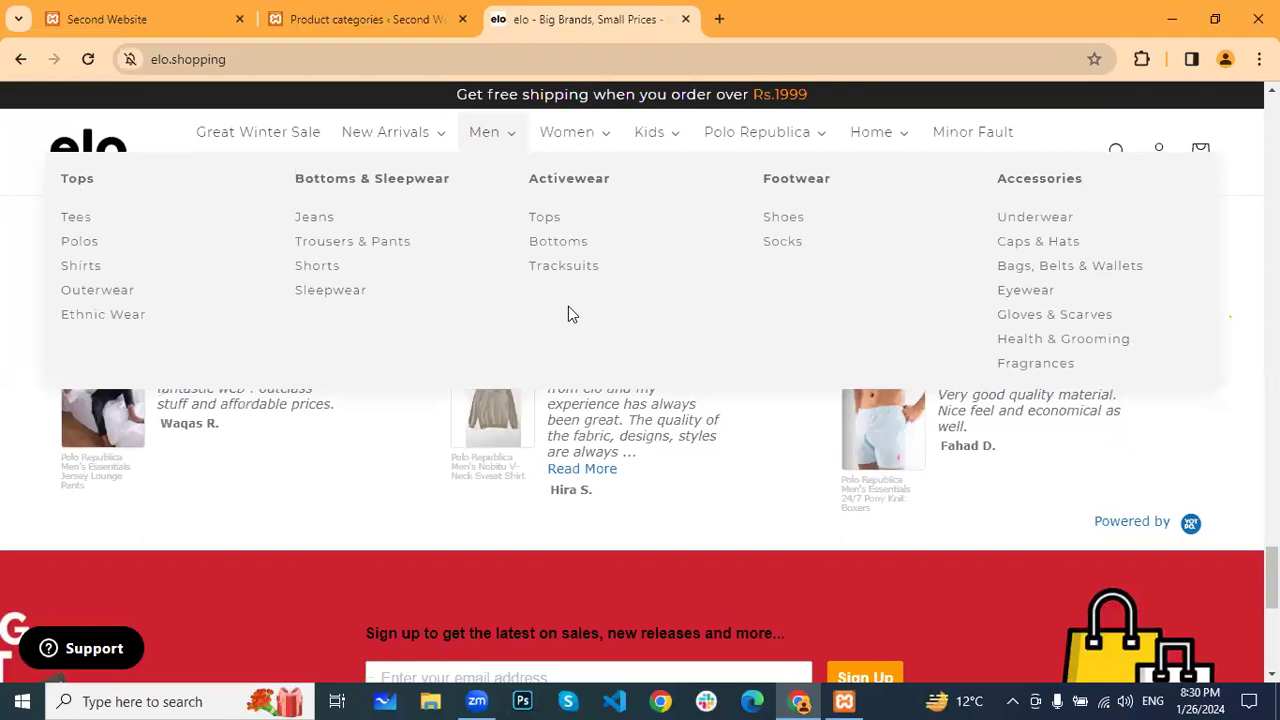
pyautogui.click(369, 19)
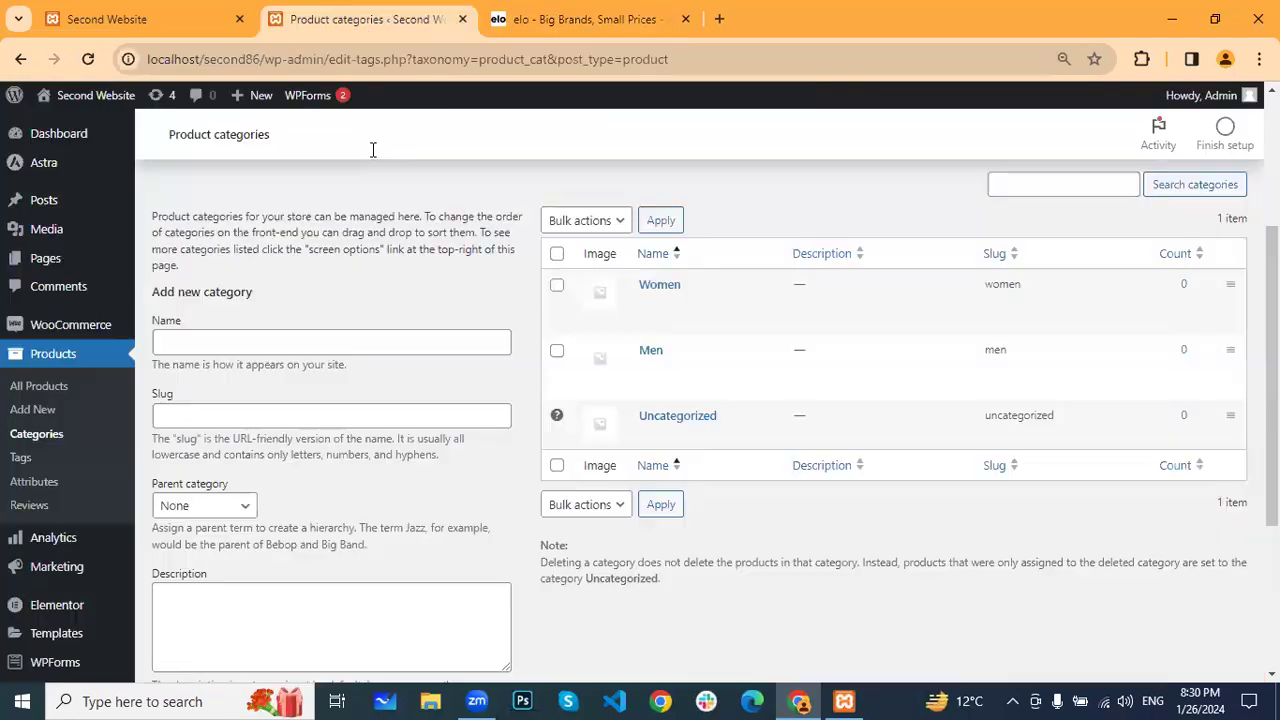
# Add a product category named T-Shirt with Men as its parent category
pyautogui.click(360, 318)
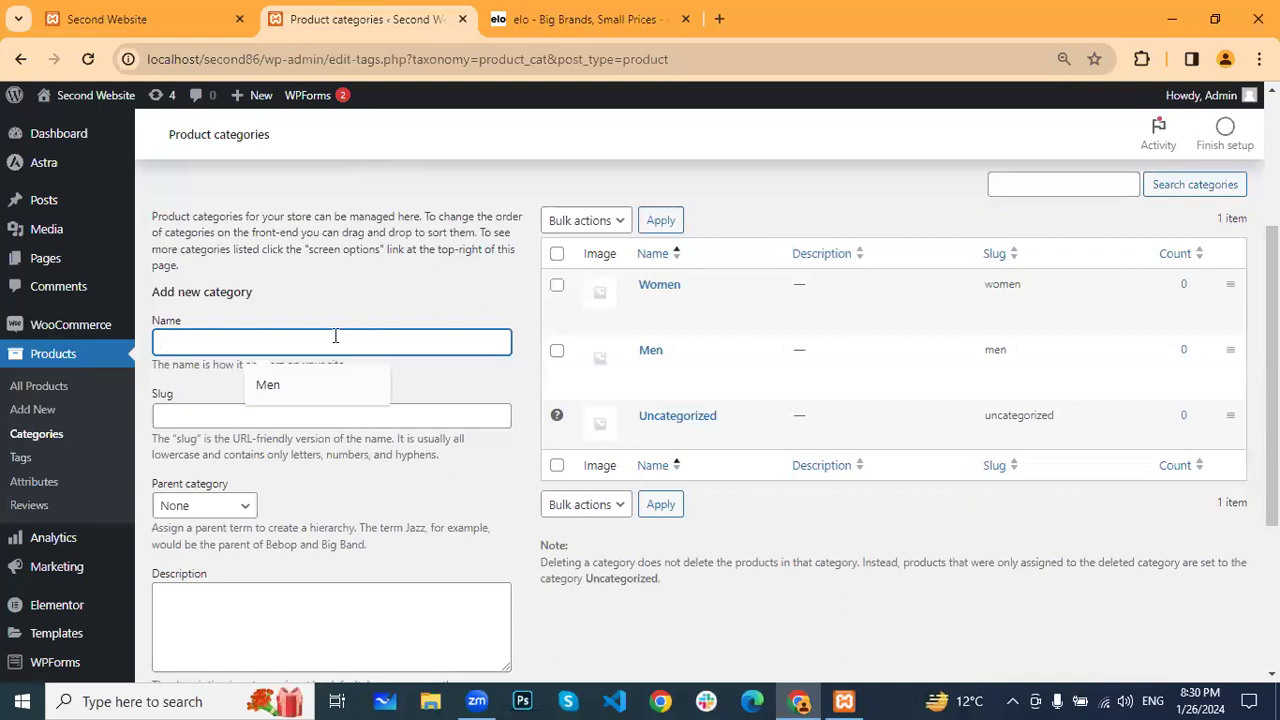
pyautogui.write('T-Shirt')
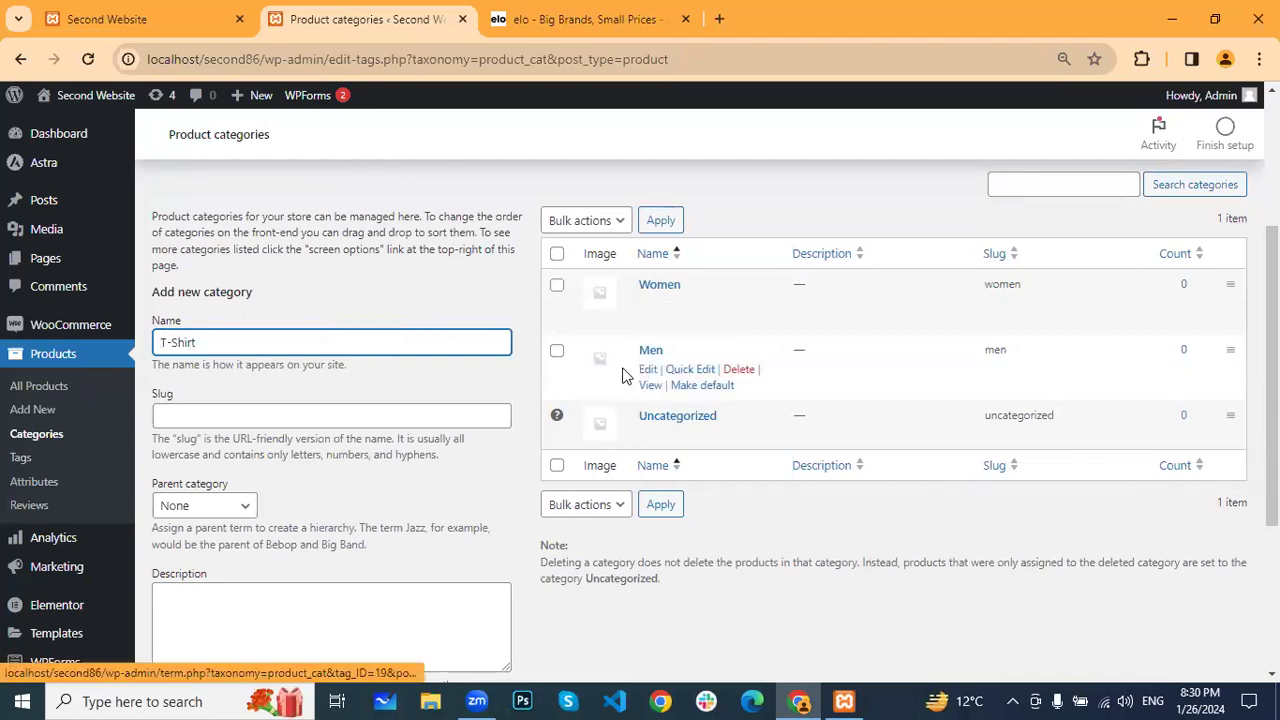
pyautogui.scroll(-1, 418, 389)
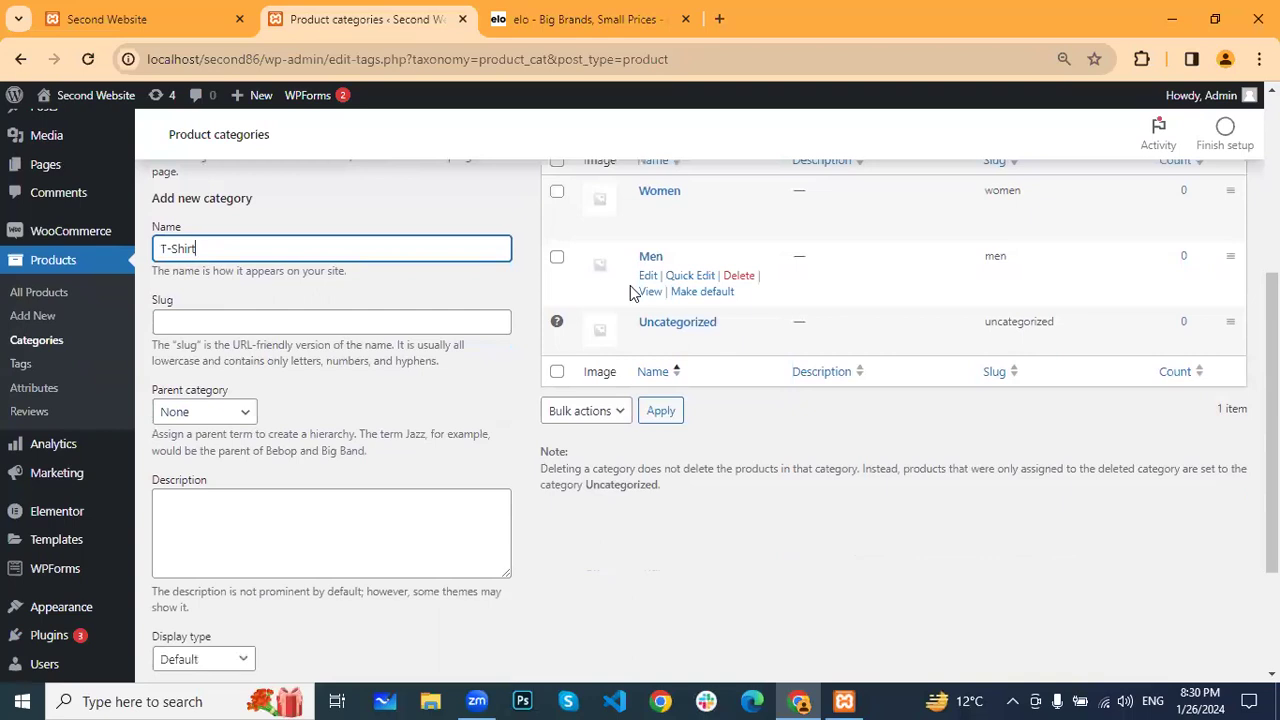
pyautogui.moveTo(195, 251); pyautogui.dragTo(157, 250)
pyautogui.click(237, 299)
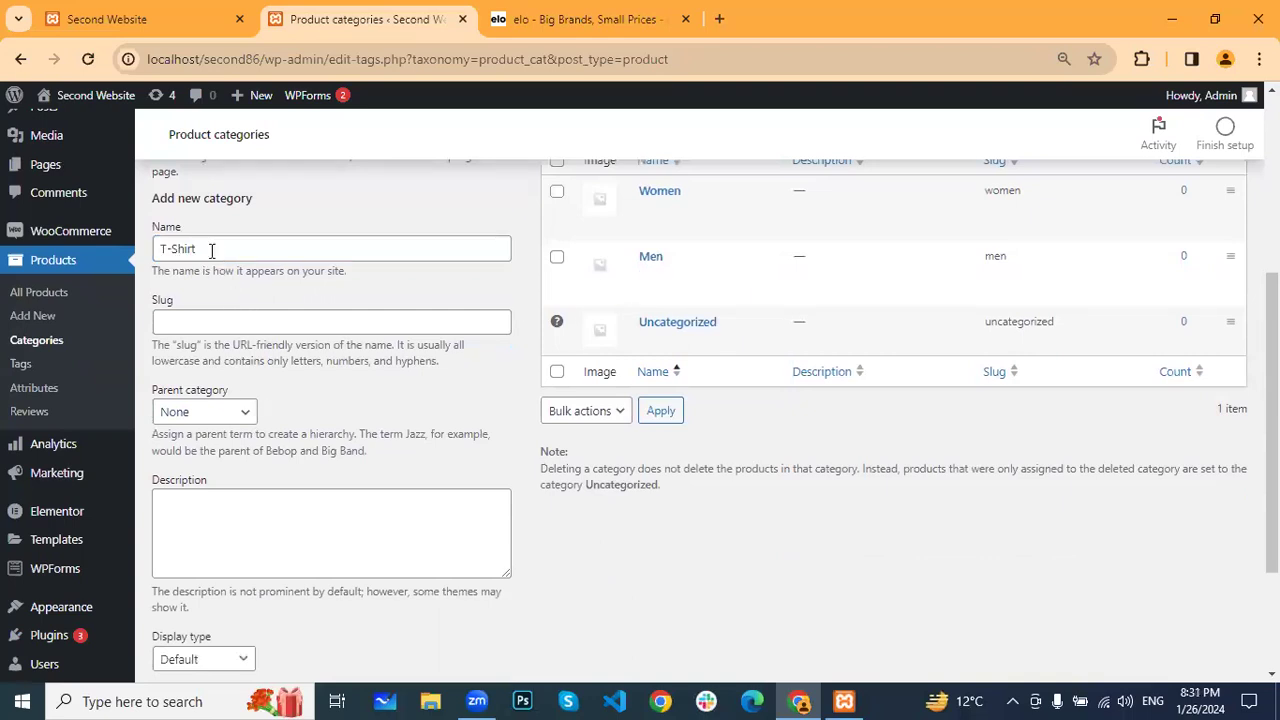
pyautogui.click(211, 250)
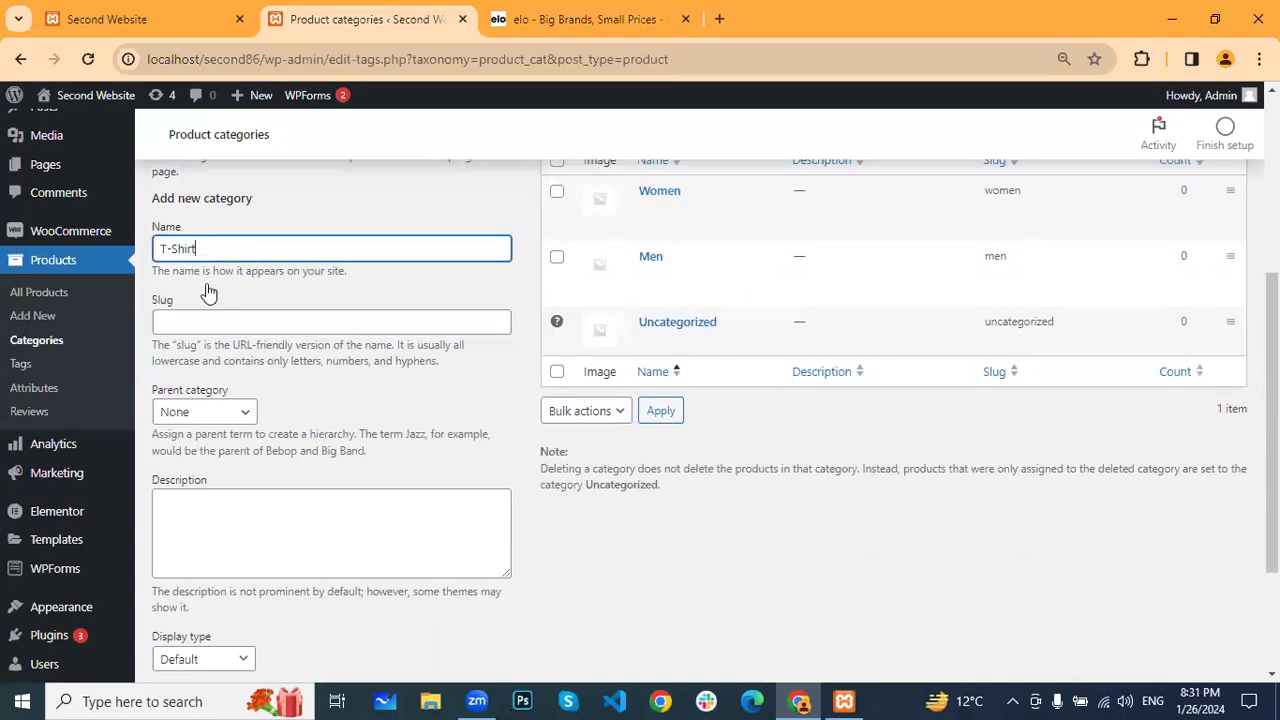
pyautogui.click(243, 416)
pyautogui.click(237, 467)
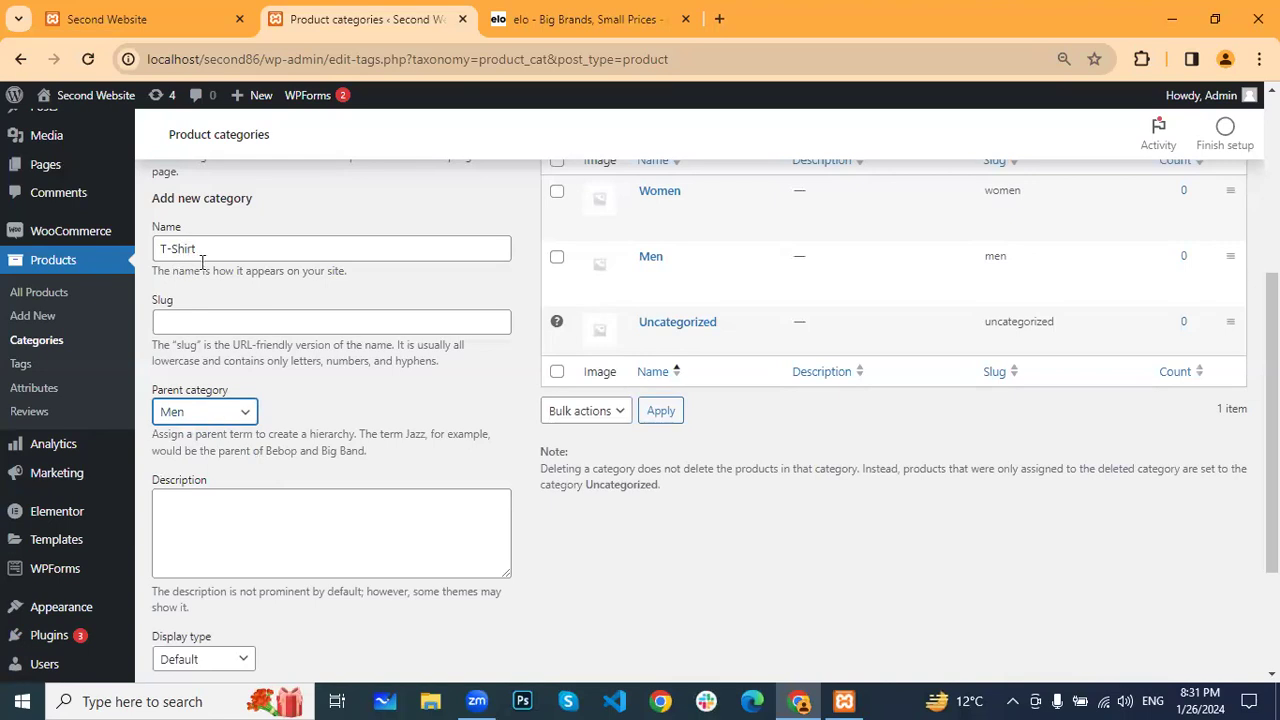
pyautogui.scroll(-2, 263, 409)
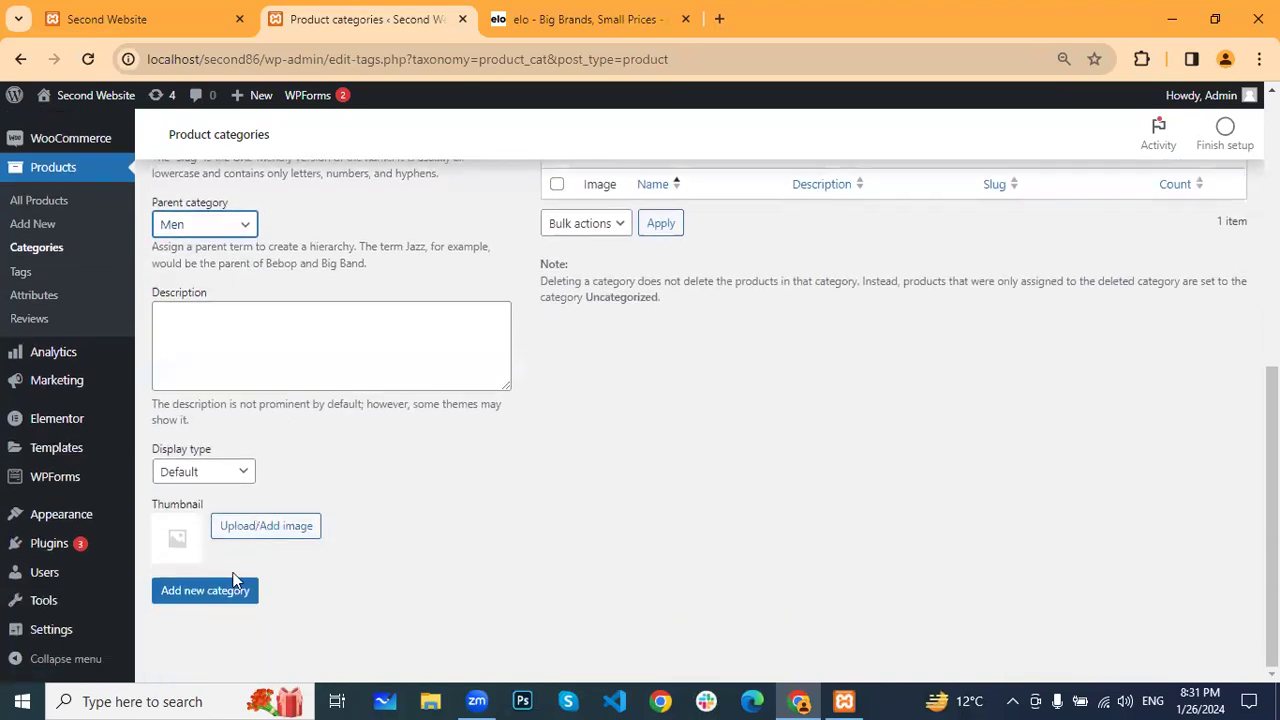
pyautogui.click(234, 592)
pyautogui.scroll(2, 560, 437)
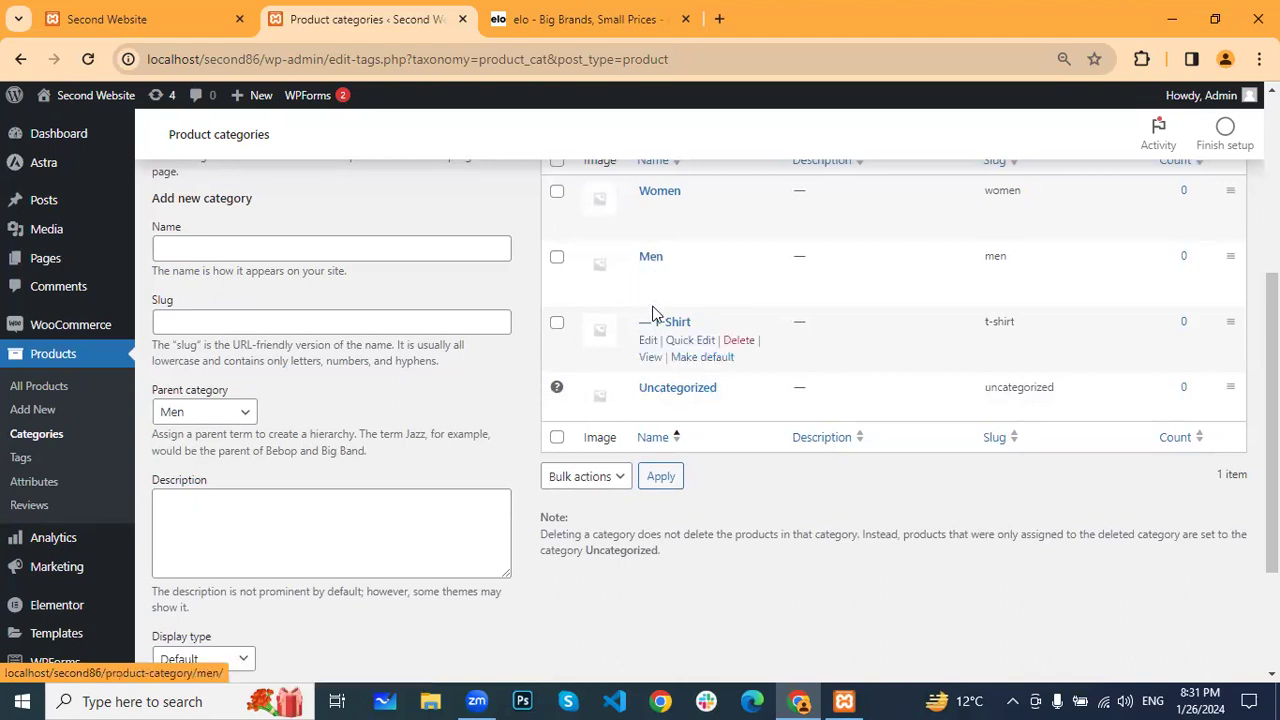
# Add a top-level product category named Kids with the parent category set to None
pyautogui.click(190, 251)
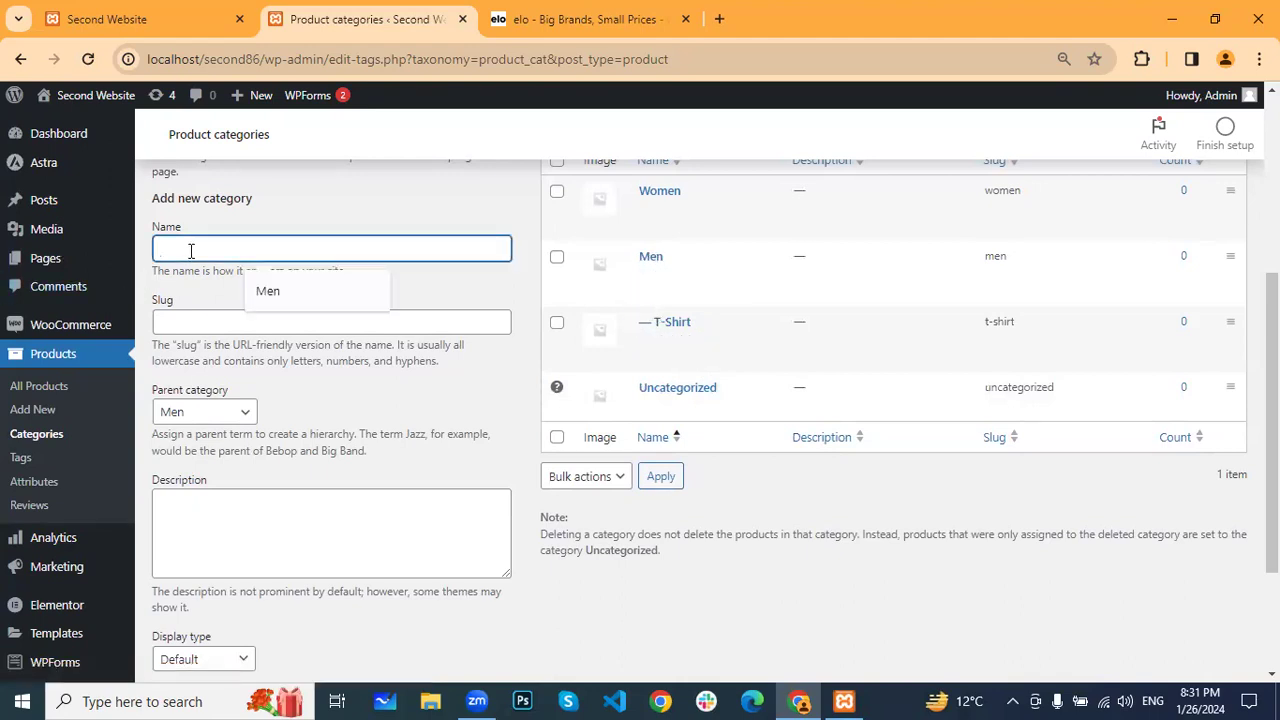
pyautogui.write('Kids')
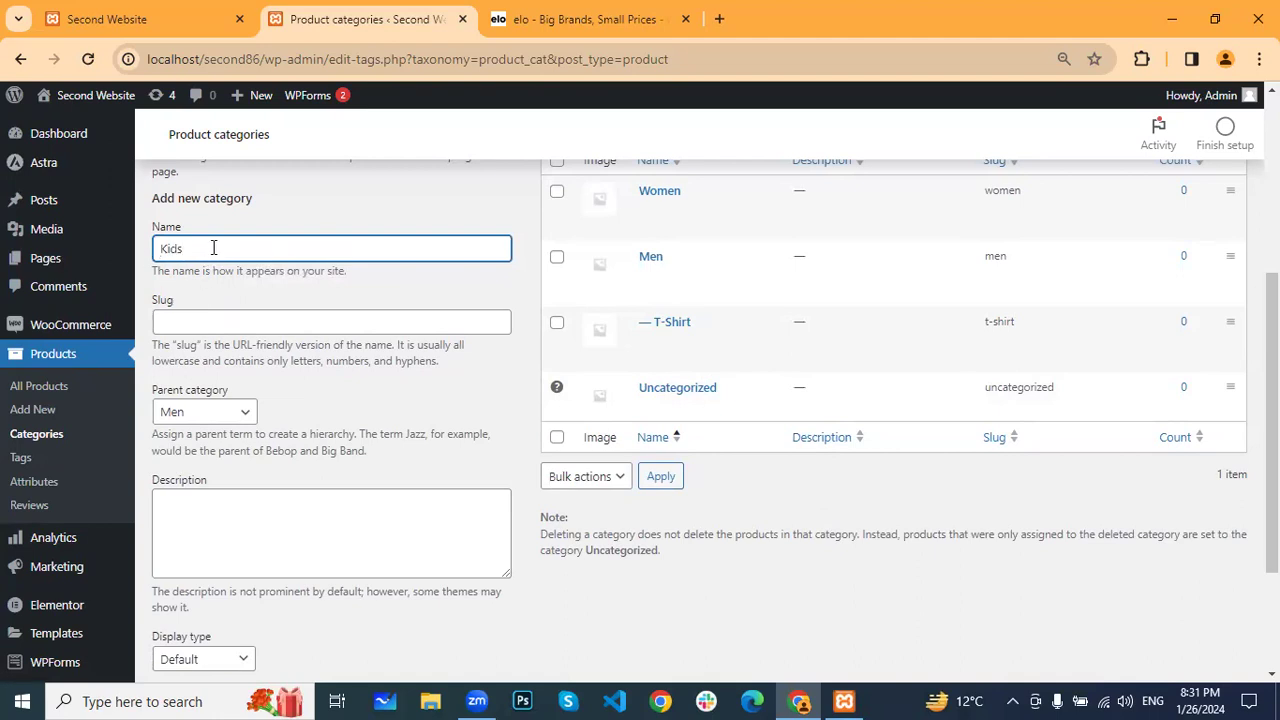
pyautogui.click(248, 414)
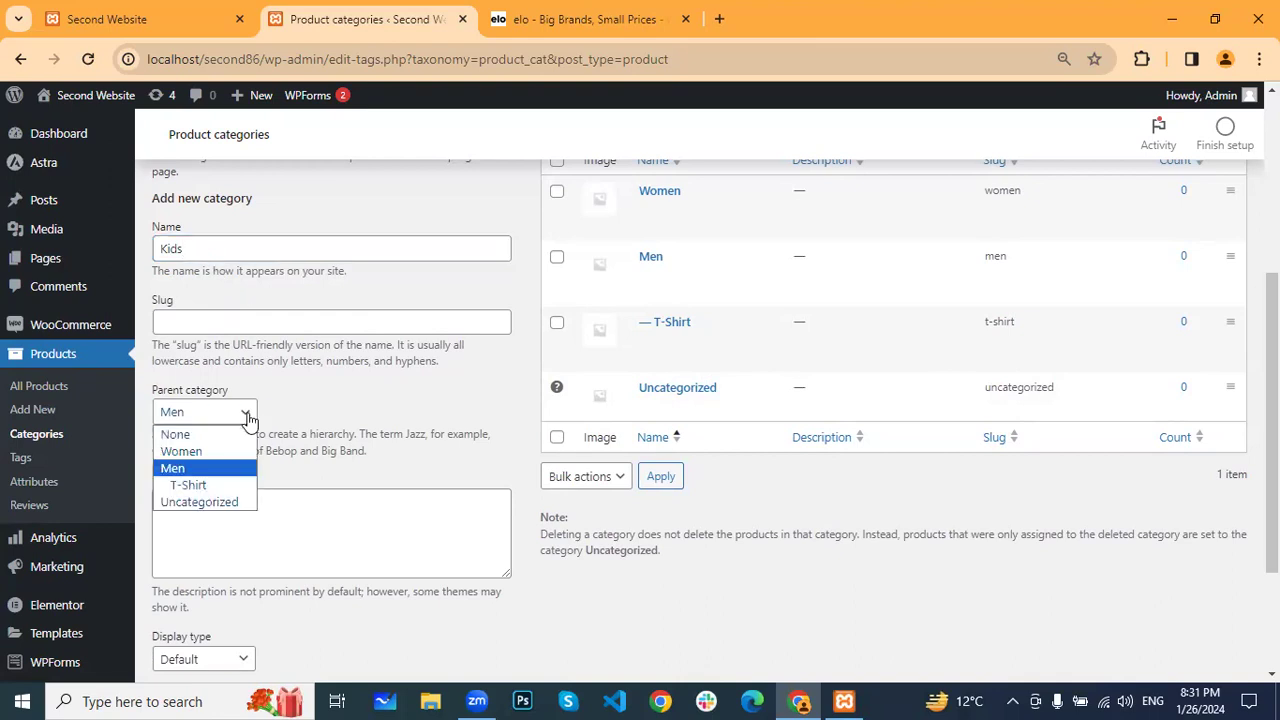
pyautogui.click(218, 440)
pyautogui.scroll(-2, 240, 425)
pyautogui.click(200, 590)
pyautogui.scroll(3, 566, 477)
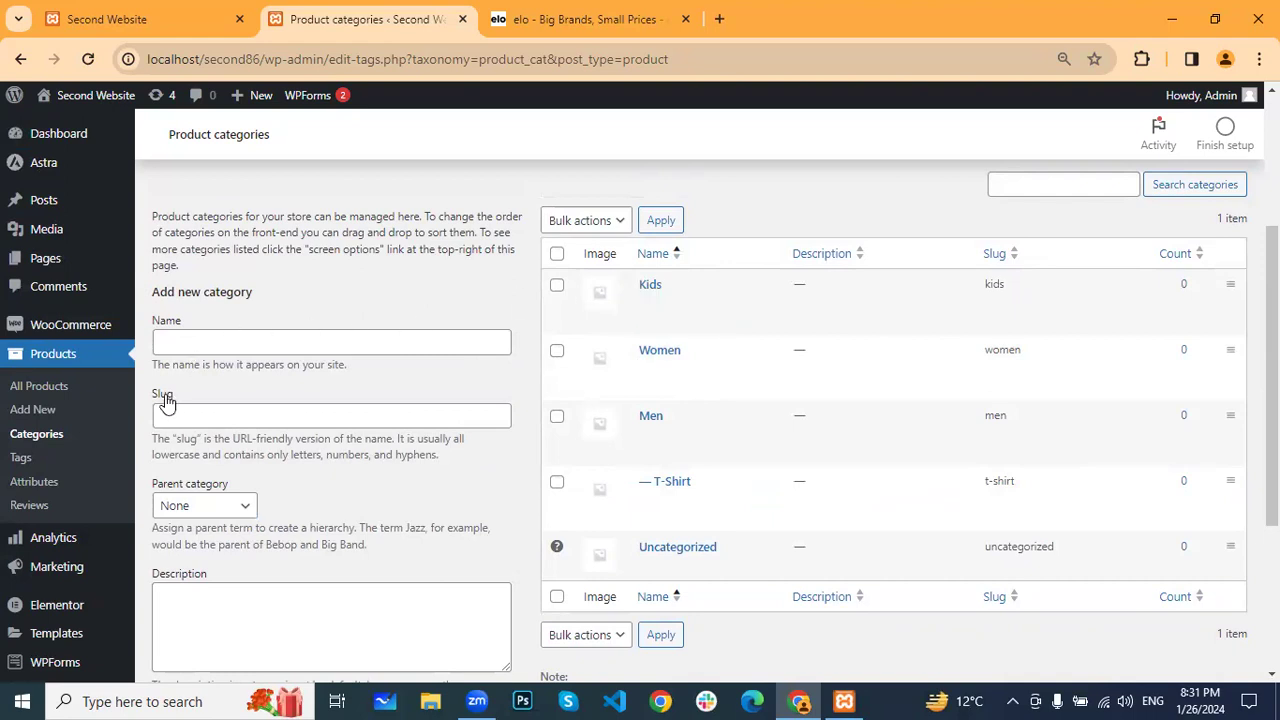
# Open the list of all products and start creating a new product
pyautogui.click(52, 391)
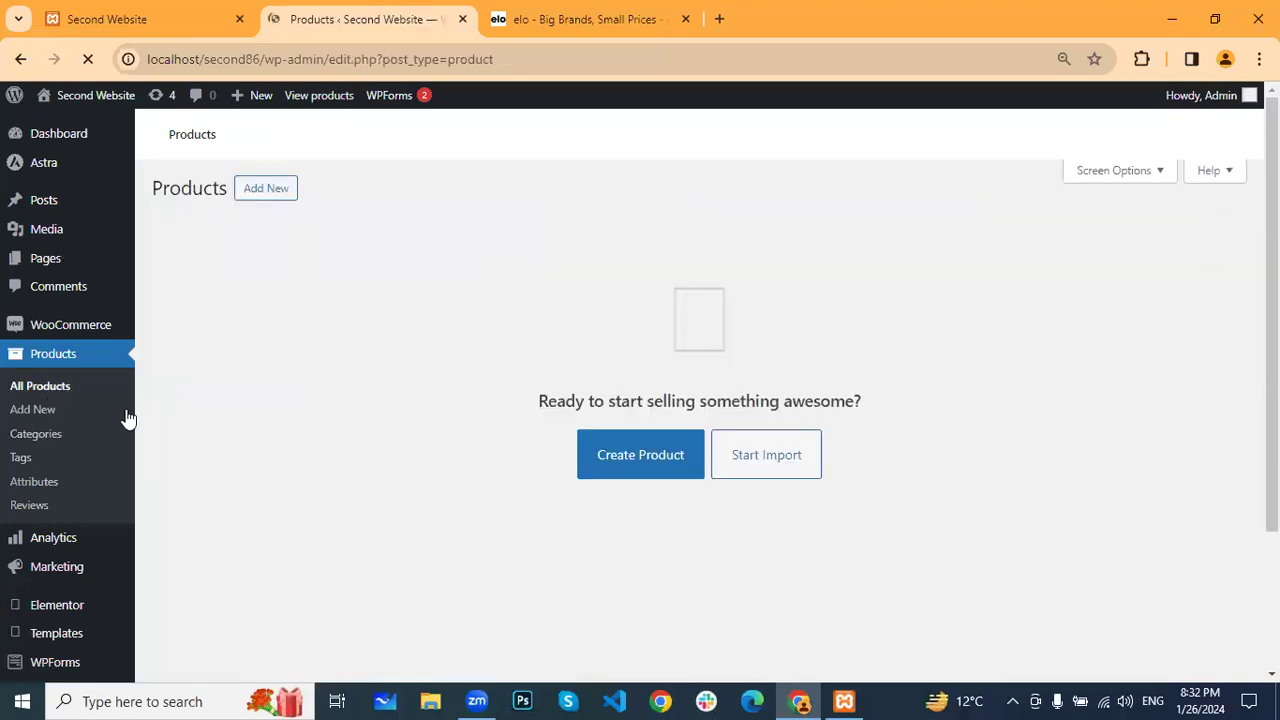
pyautogui.scroll(-2, 663, 408)
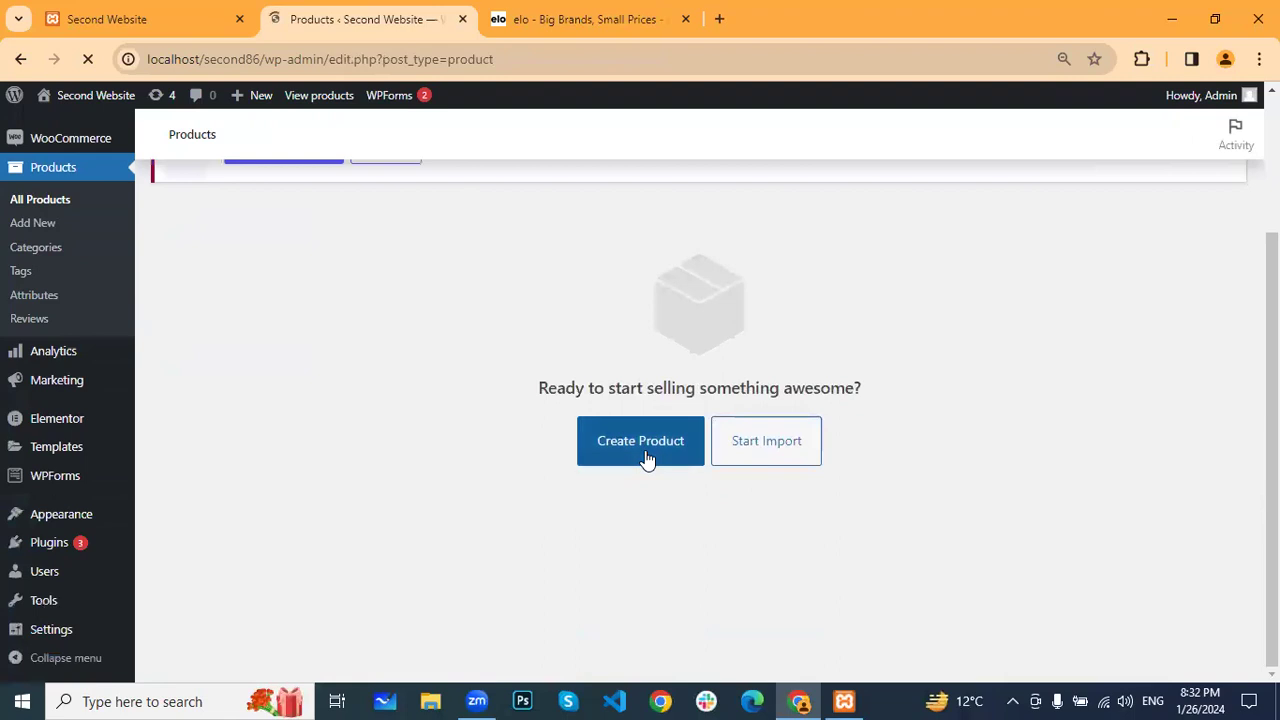
pyautogui.click(646, 458)
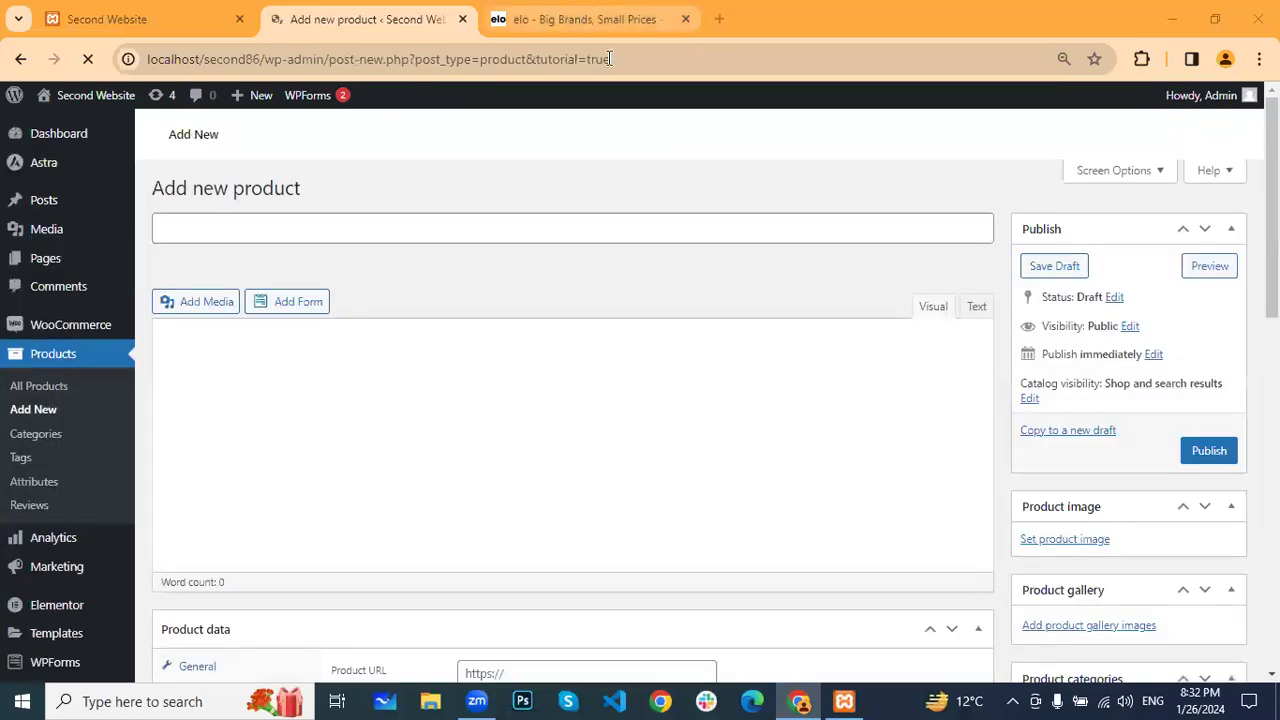
# Switch to elo.shopping, open the men's Shirts collection and look through its products for one to use as an example
pyautogui.click(585, 14)
pyautogui.scroll(10, 650, 220)
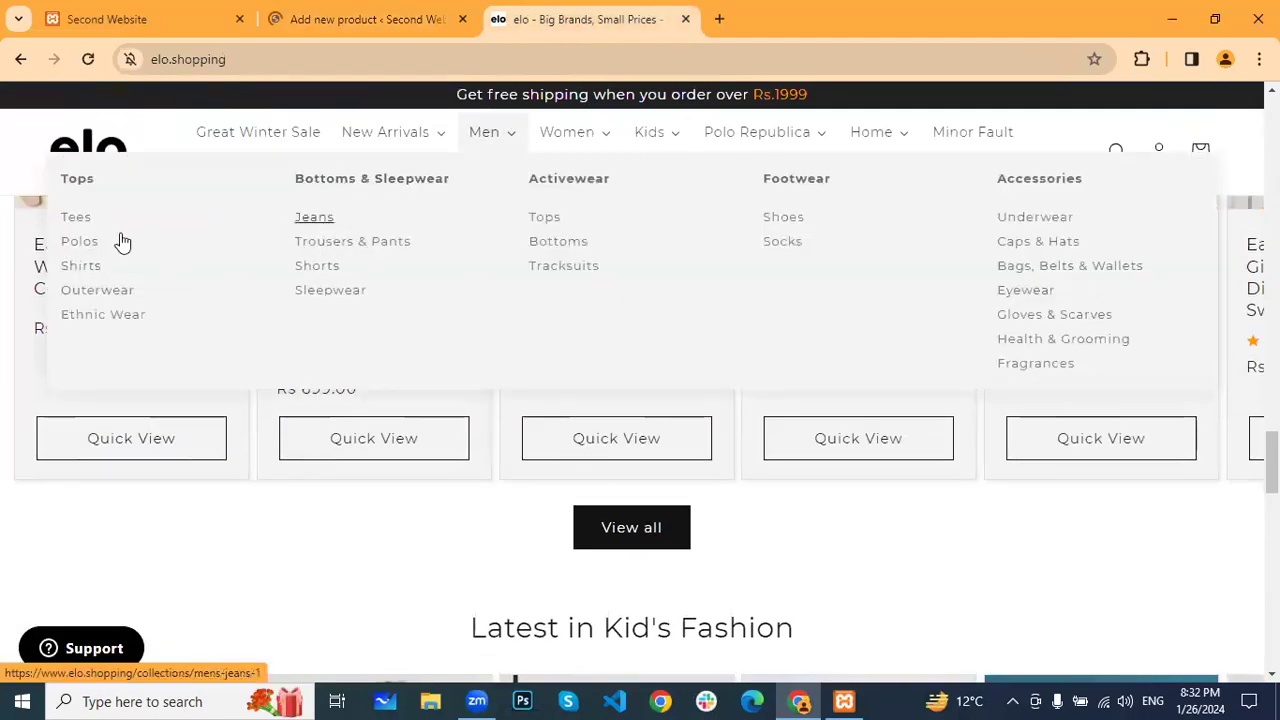
pyautogui.click(86, 266)
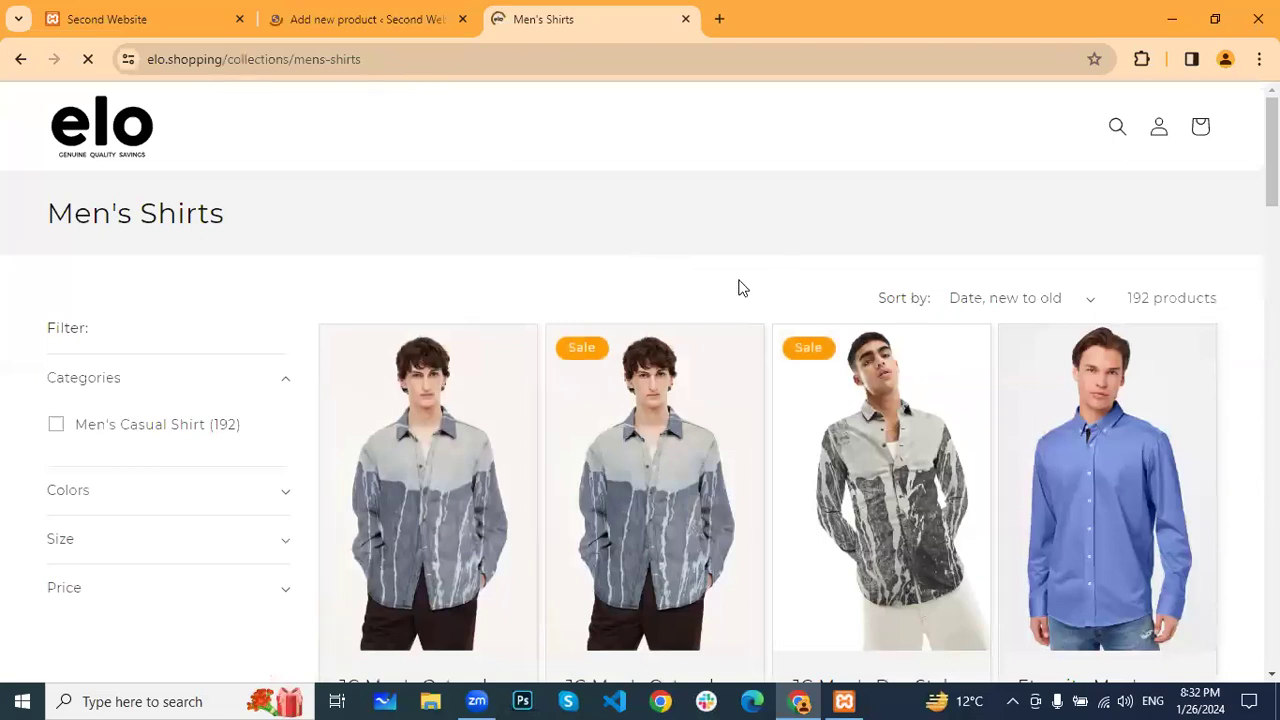
pyautogui.scroll(-1, 650, 262)
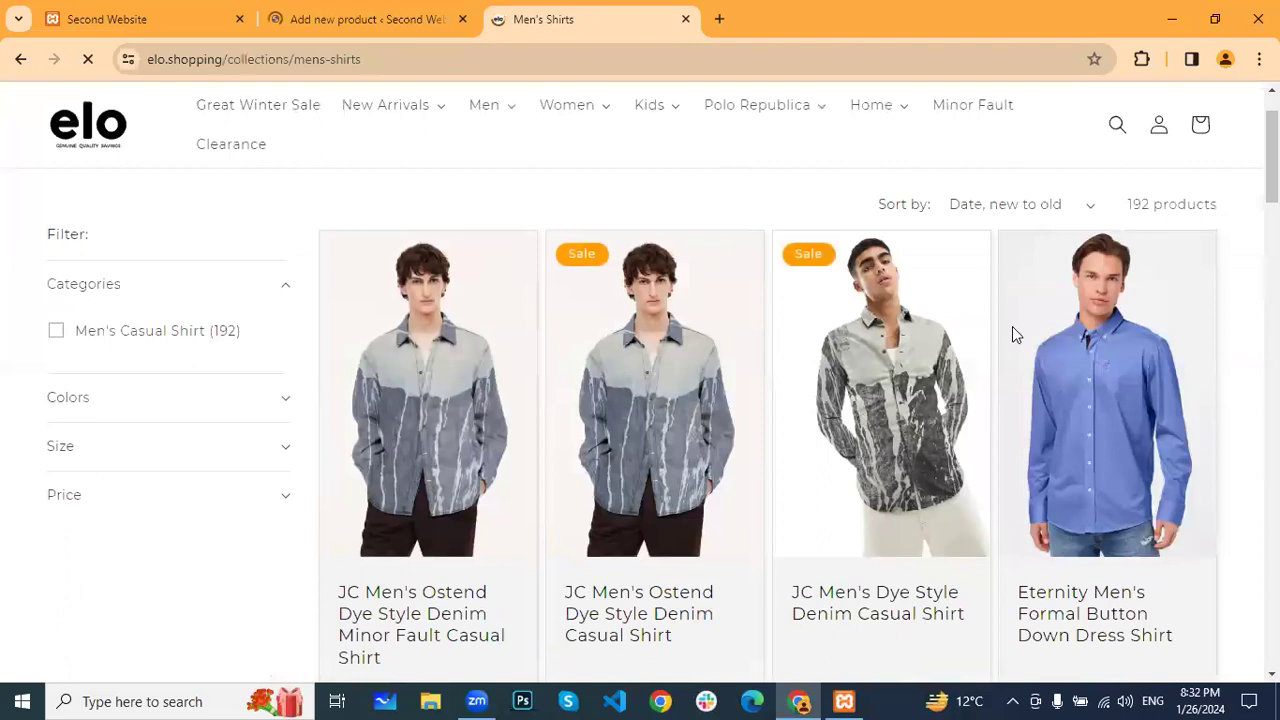
pyautogui.scroll(-1, 684, 340)
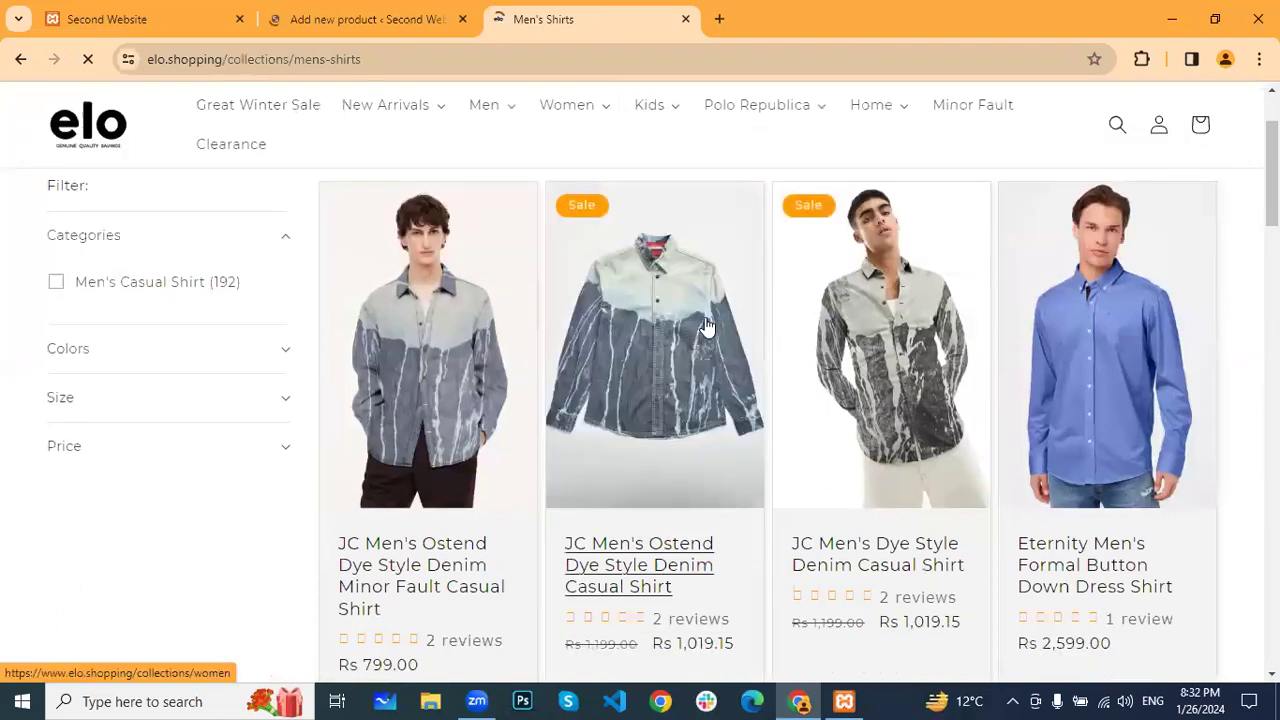
pyautogui.scroll(-5, 706, 327)
pyautogui.scroll(-2, 706, 327)
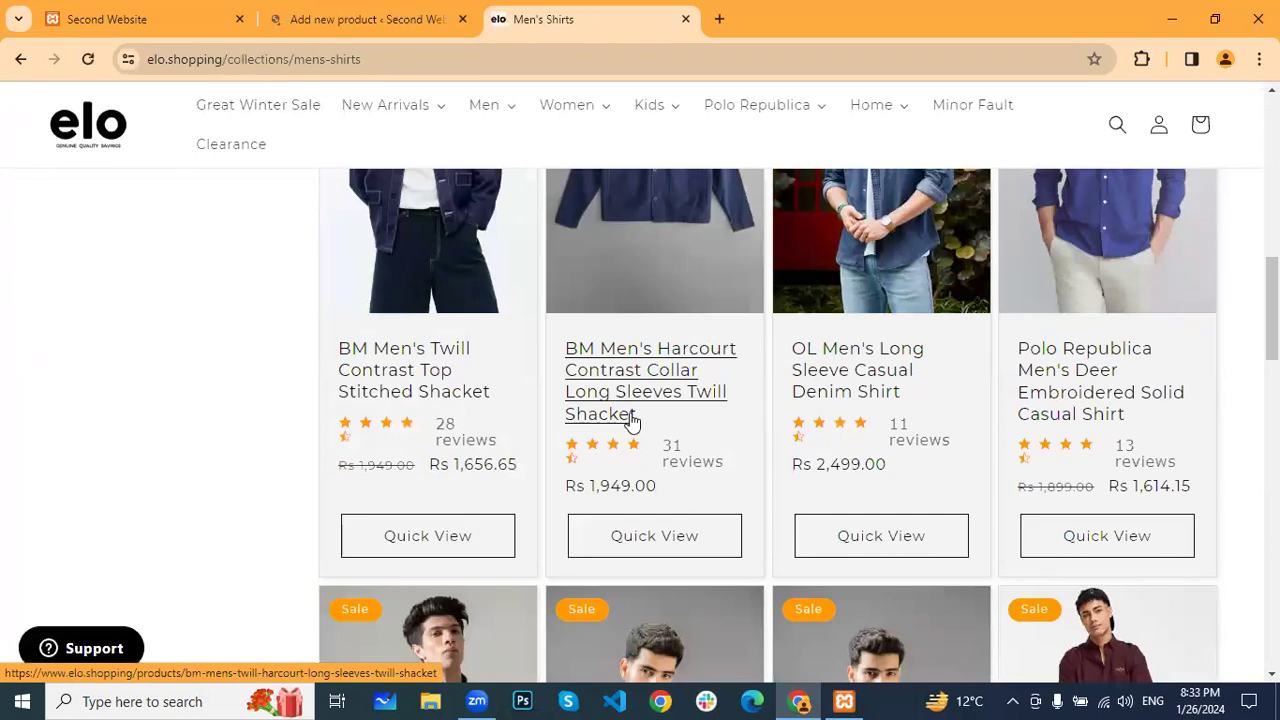
pyautogui.scroll(-1, 630, 422)
pyautogui.scroll(-2, 804, 412)
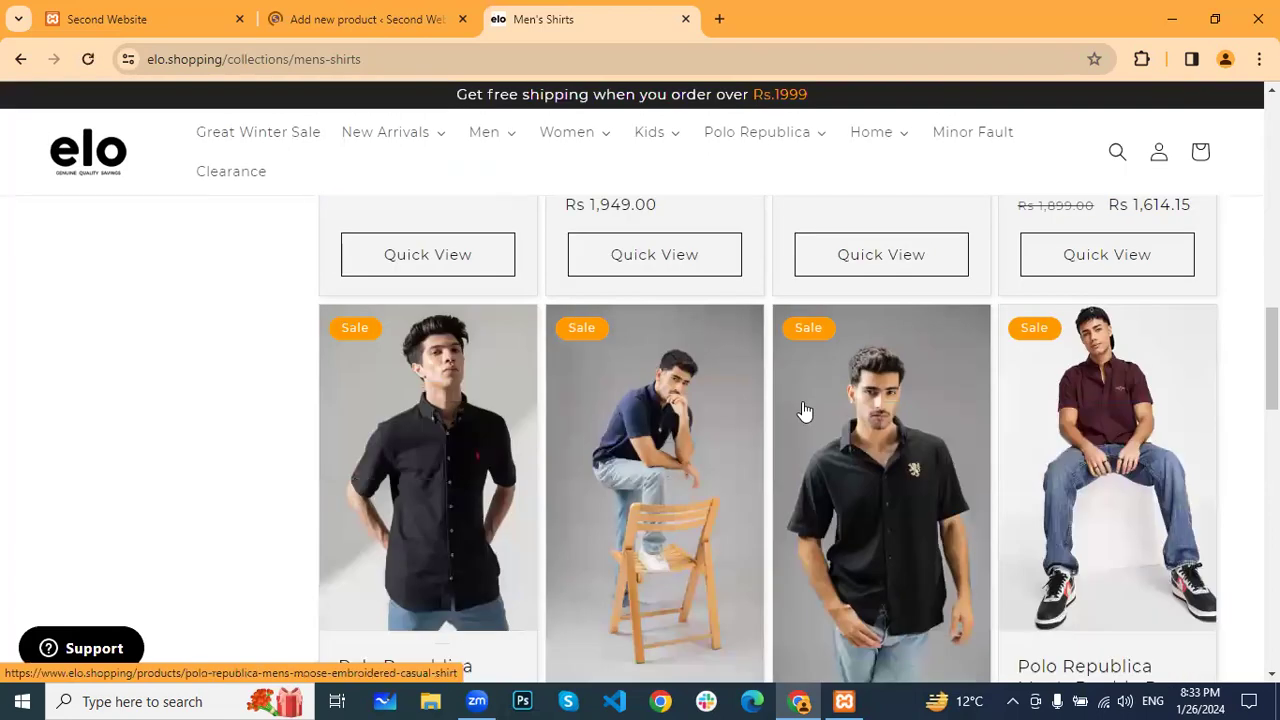
pyautogui.scroll(-2, 804, 412)
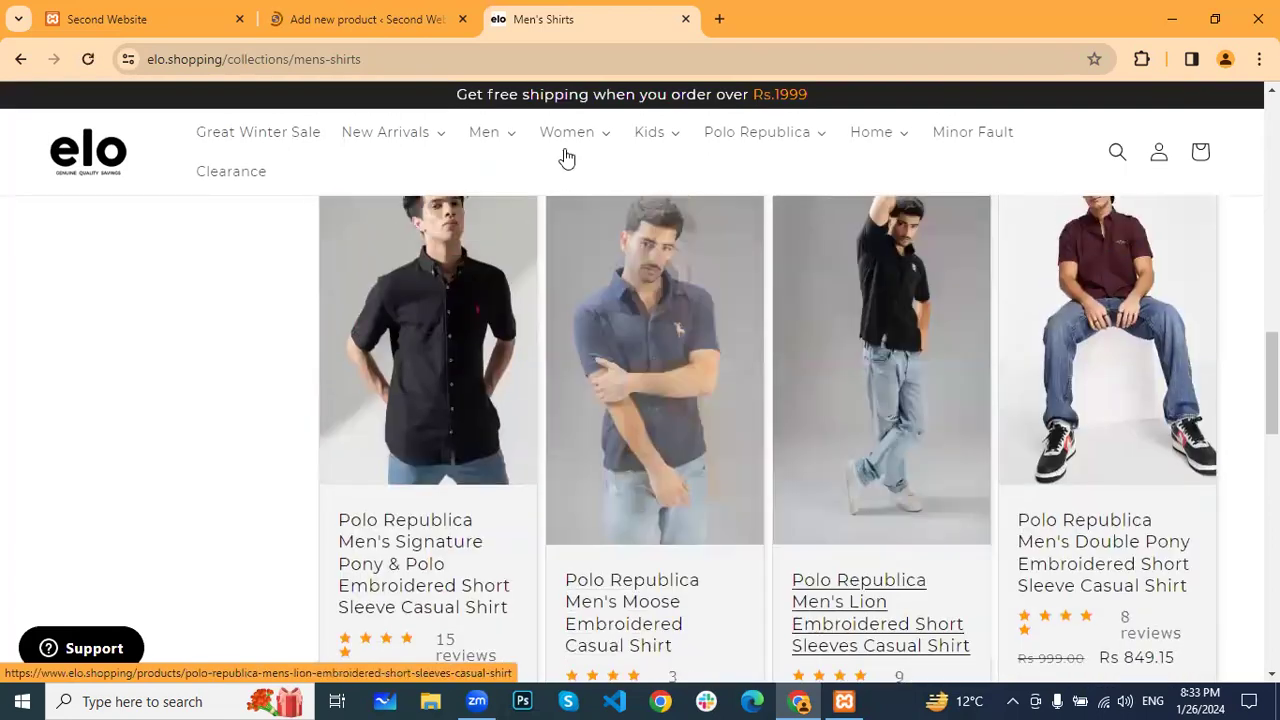
pyautogui.scroll(-10, 760, 434)
pyautogui.scroll(3, 975, 427)
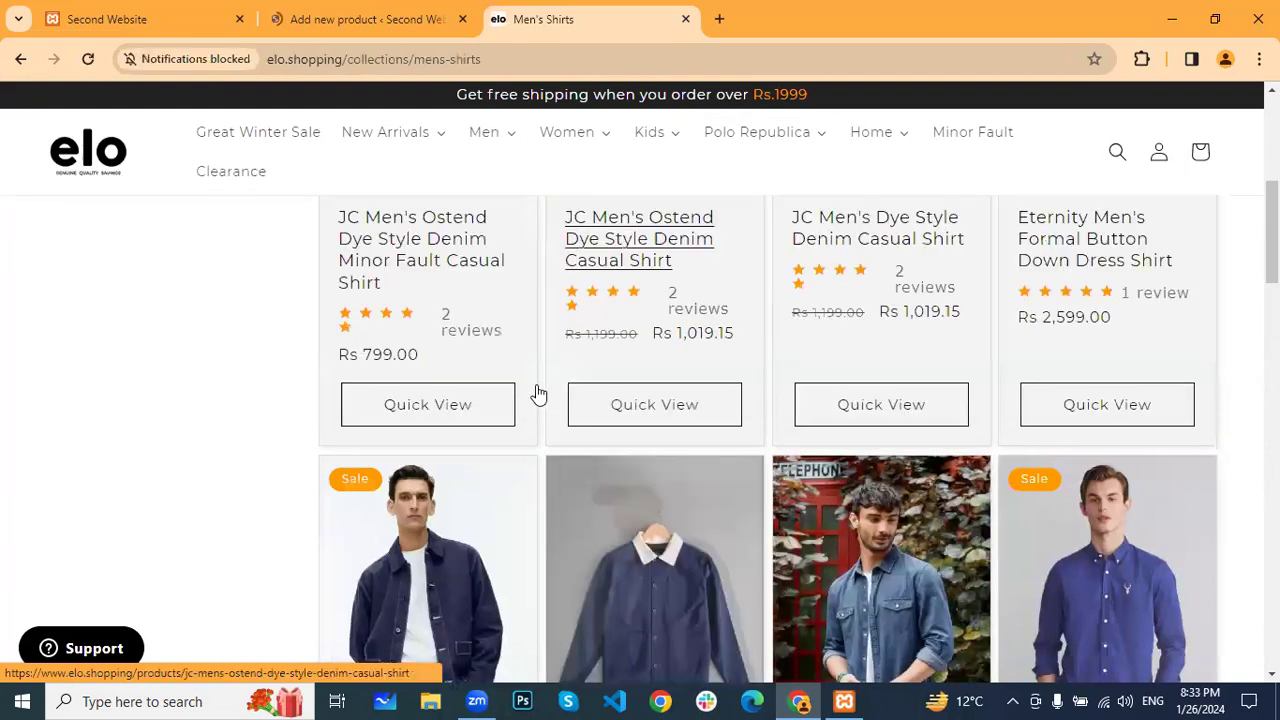
pyautogui.scroll(-3, 137, 514)
pyautogui.scroll(7, 149, 417)
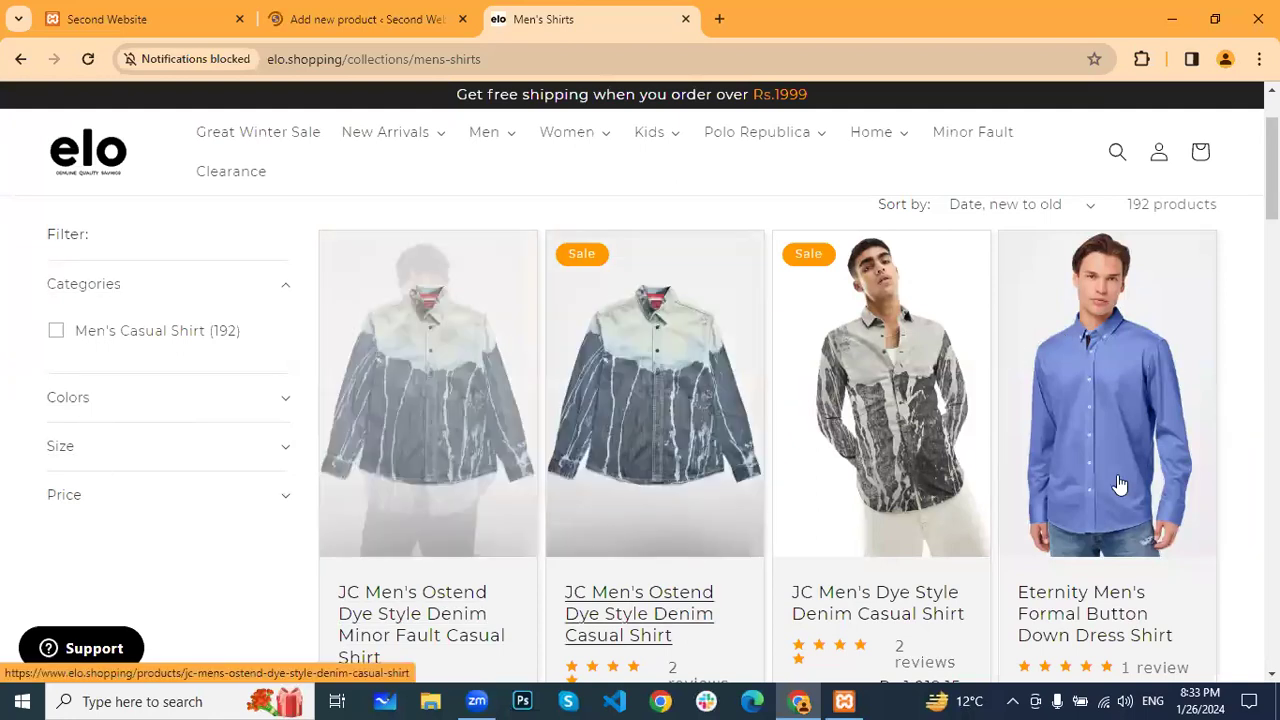
# Open the Eternity Men's Formal Button Down Dress Shirt and examine its images, price, options and description
pyautogui.scroll(-1, 1086, 518)
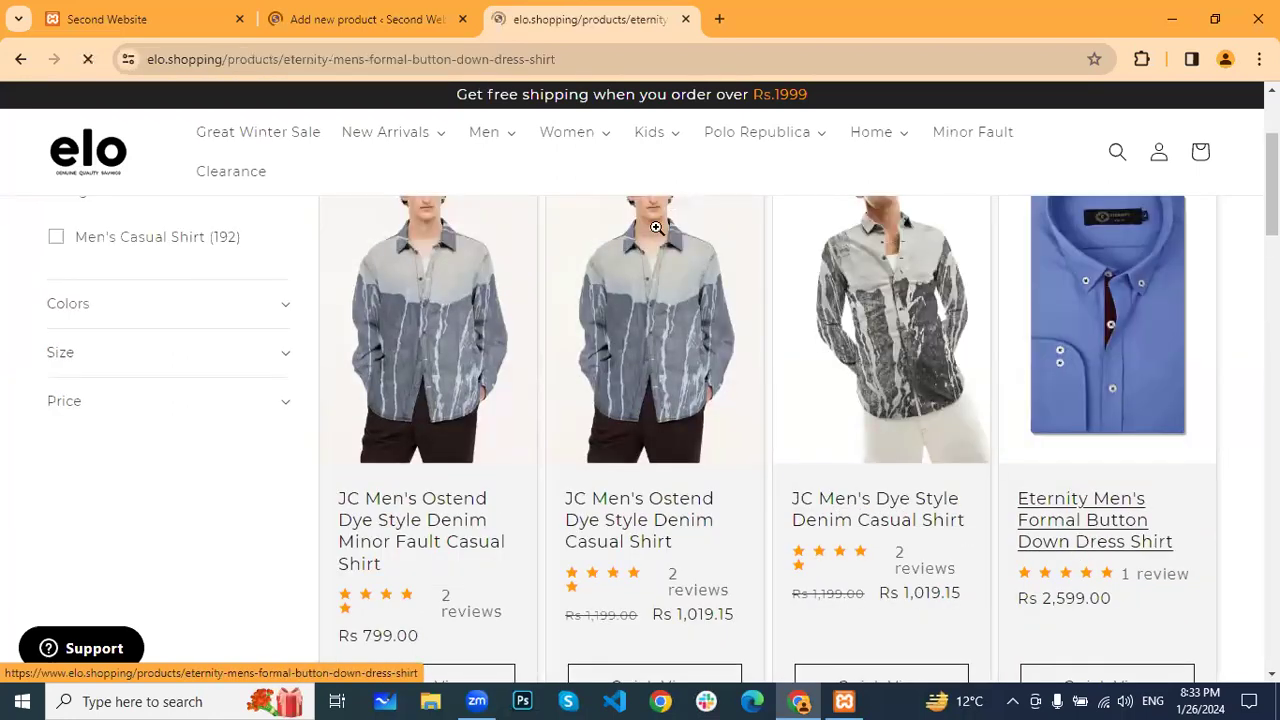
pyautogui.scroll(-1, 231, 288)
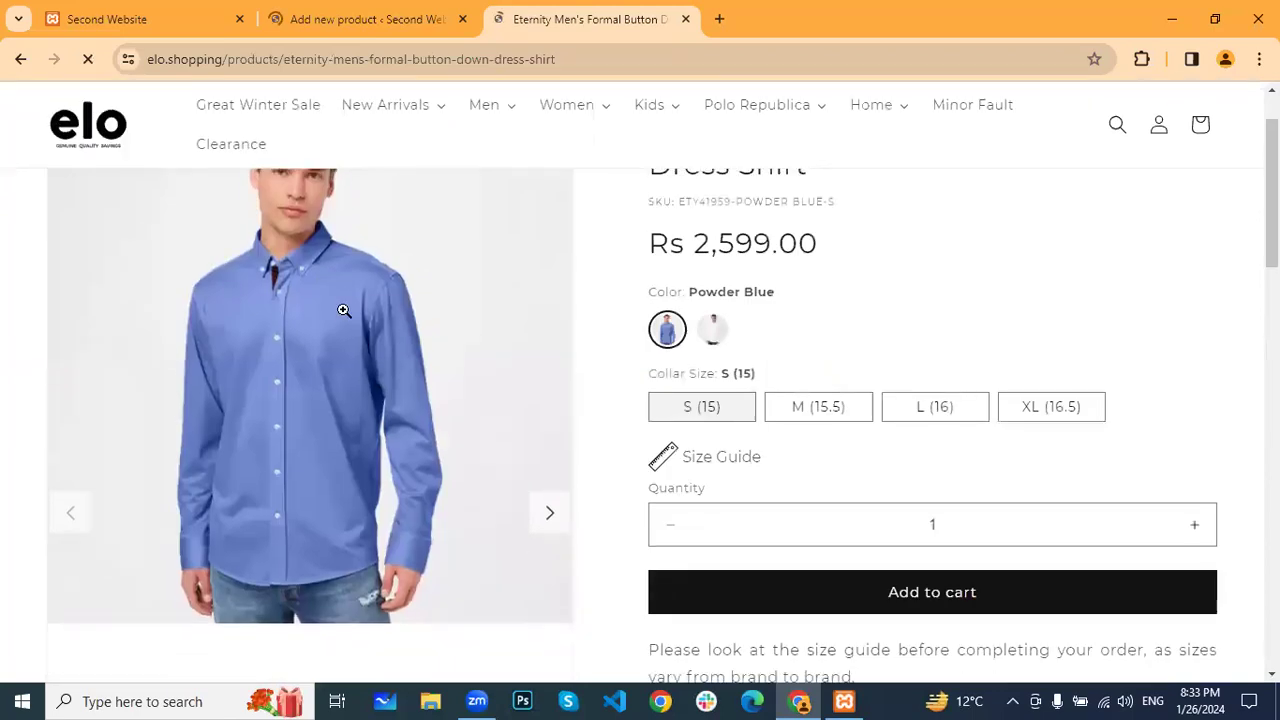
pyautogui.scroll(-3, 189, 463)
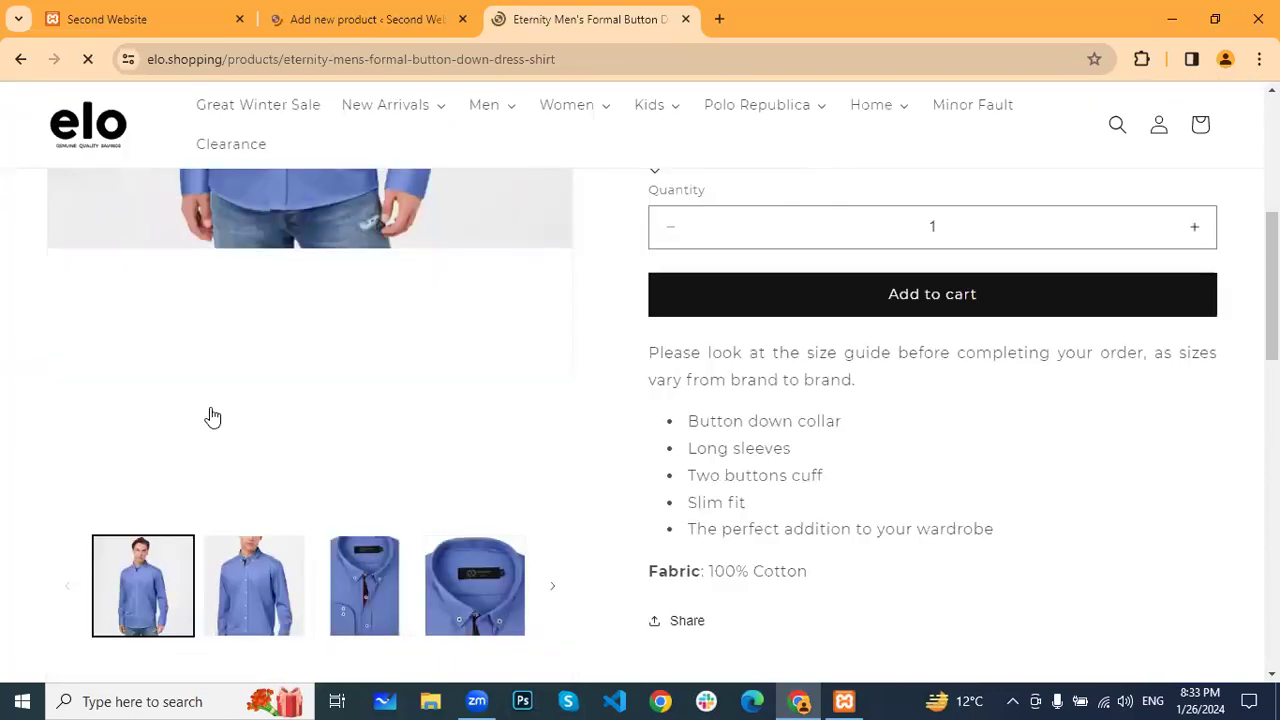
pyautogui.scroll(-2, 314, 390)
pyautogui.scroll(2, 718, 302)
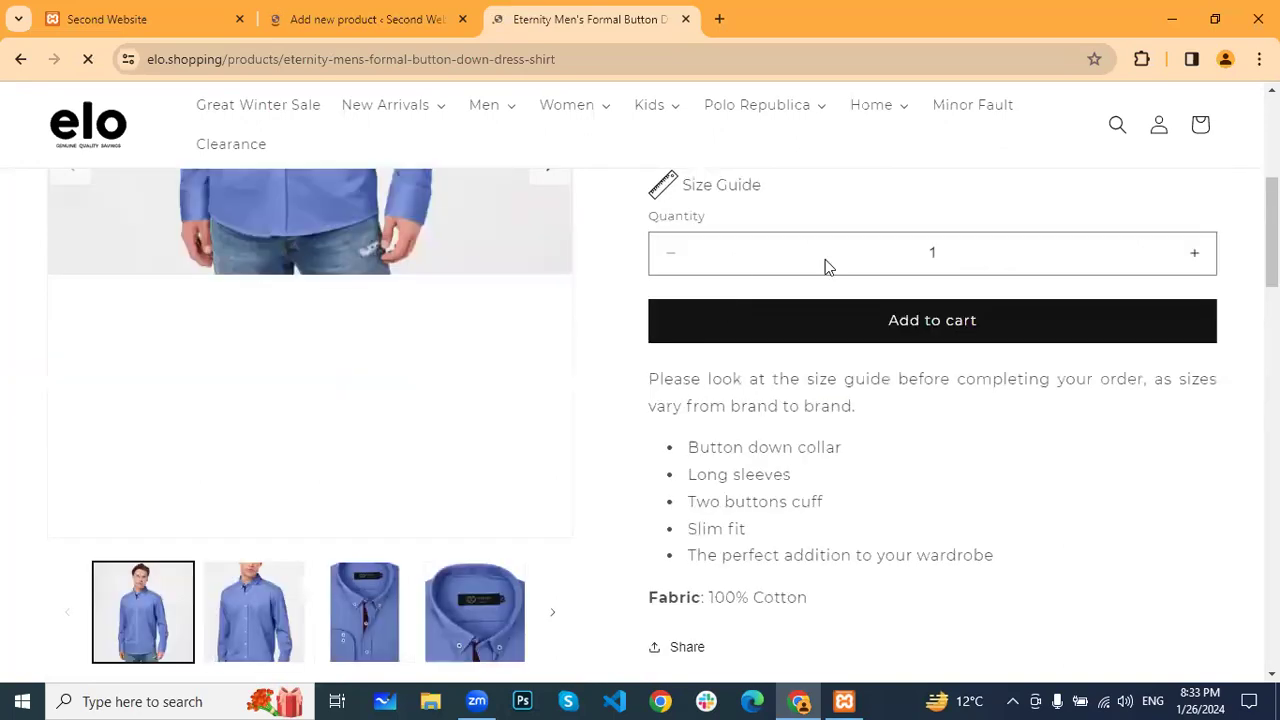
pyautogui.scroll(4, 825, 259)
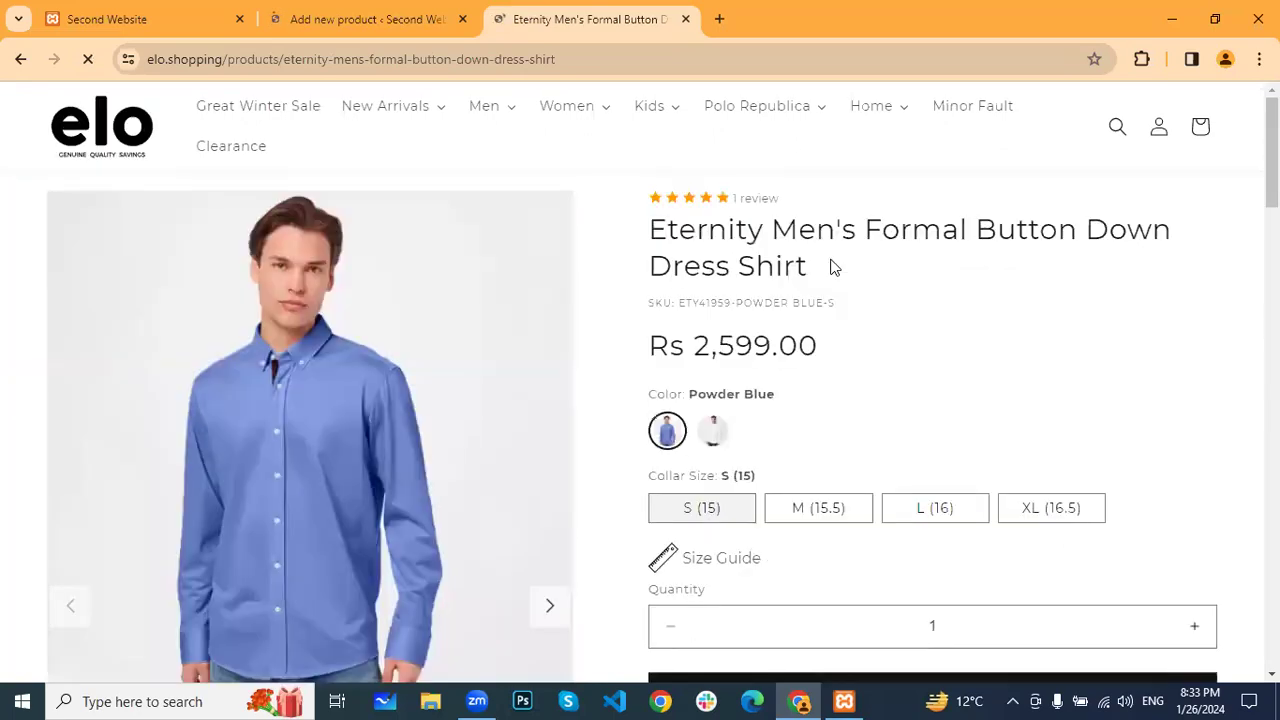
# Copy the shirt's title into the new WordPress product's name as "Eternity Men's Formal Button Down Dress Shirt", and return to the elo.shopping product page
pyautogui.tripleClick(655, 235)
pyautogui.hotkey('ctrl', 'c')
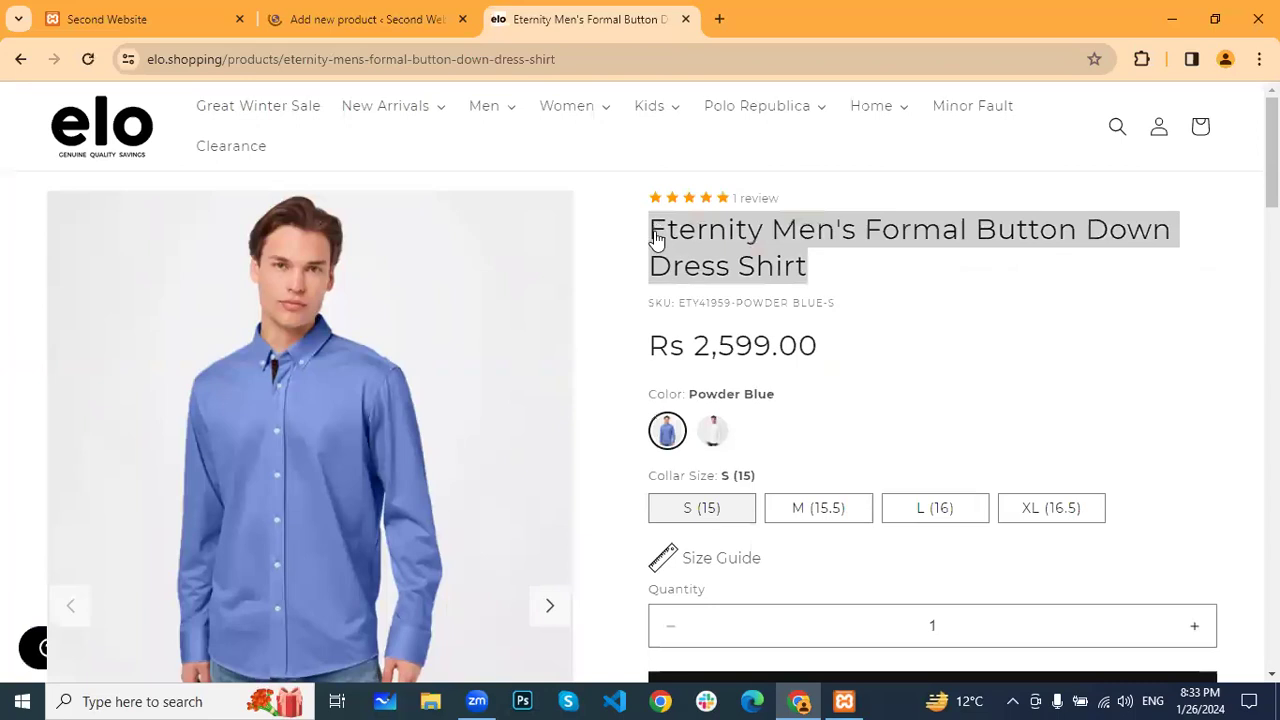
pyautogui.click(369, 21)
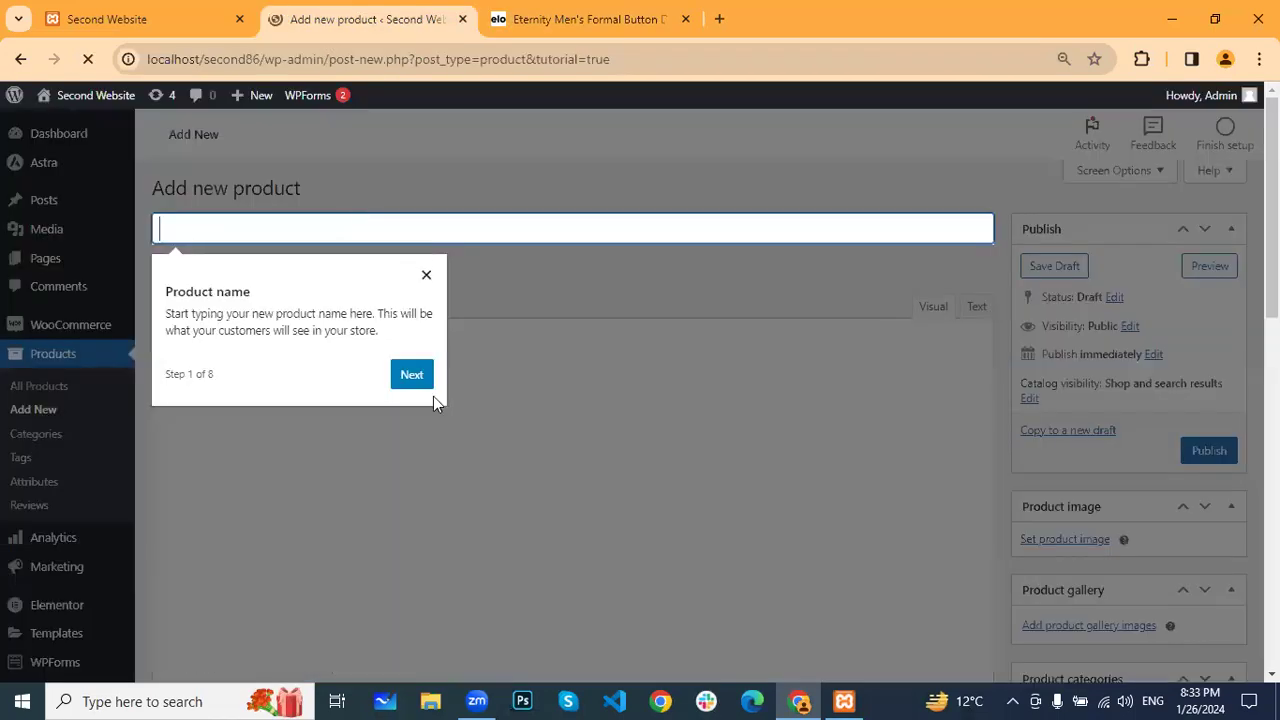
pyautogui.click(430, 454)
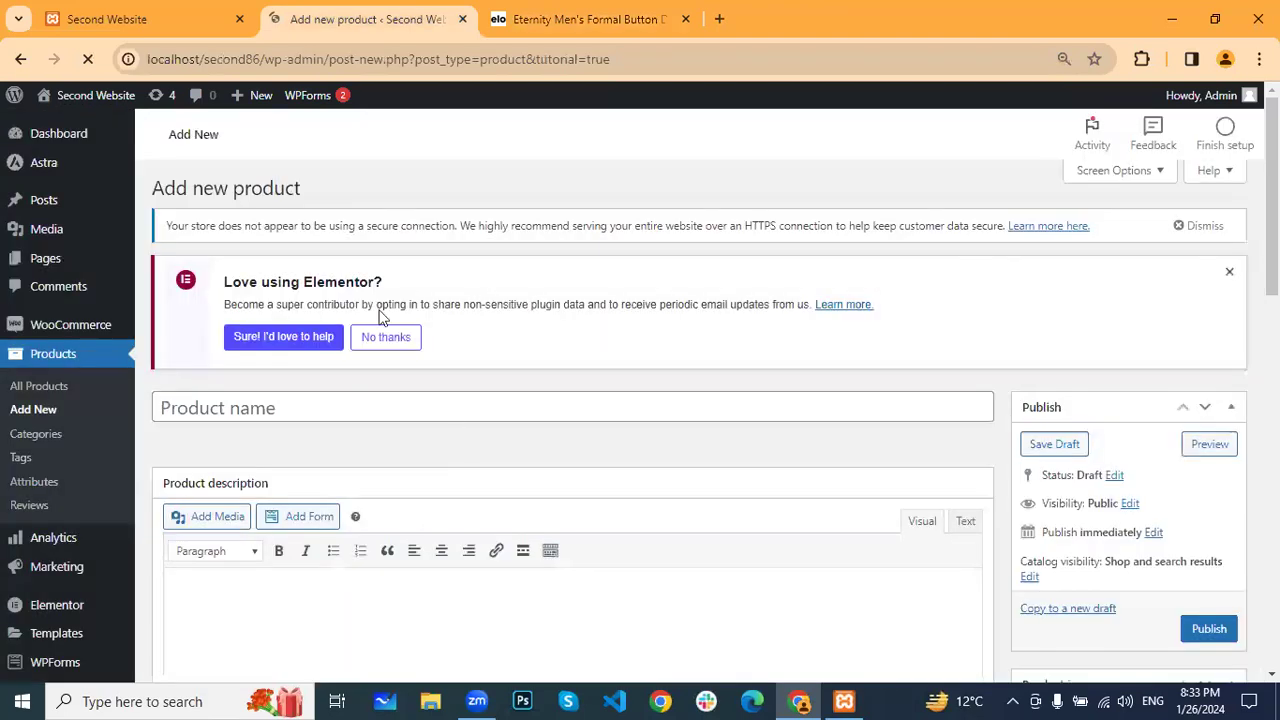
pyautogui.scroll(-2, 380, 314)
pyautogui.click(362, 214)
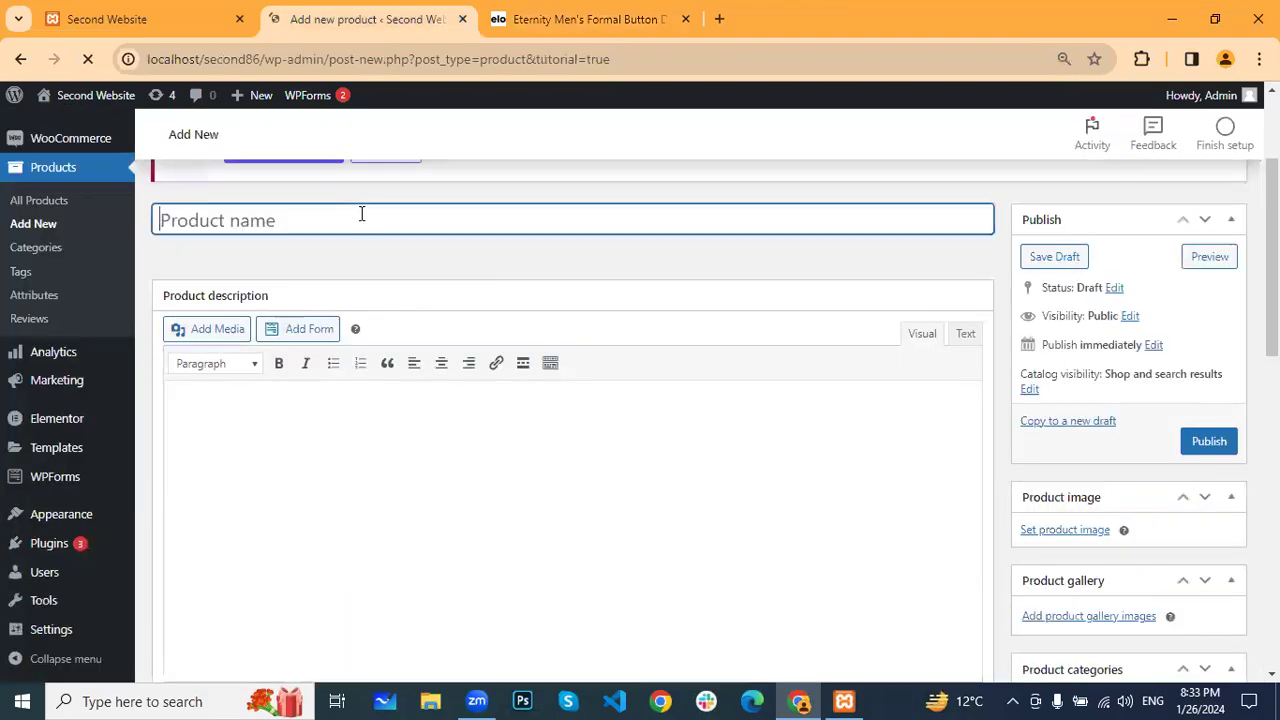
pyautogui.hotkey('ctrl', 'v')
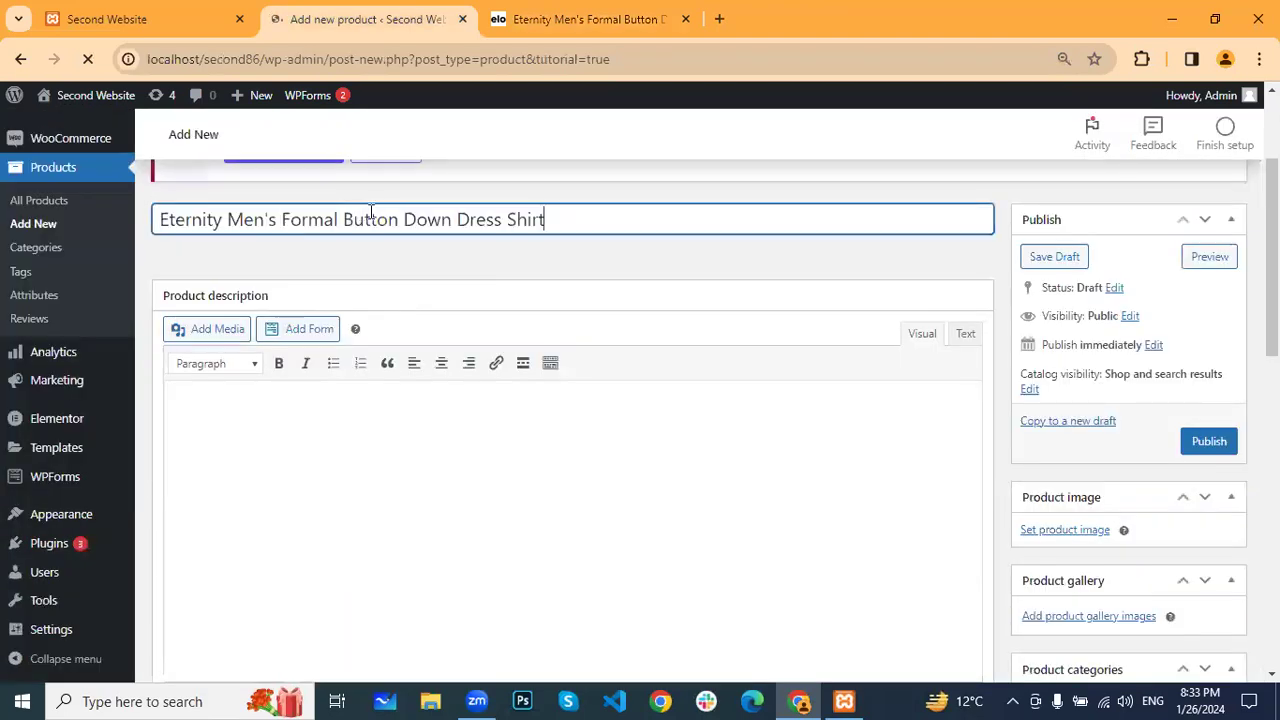
pyautogui.click(545, 20)
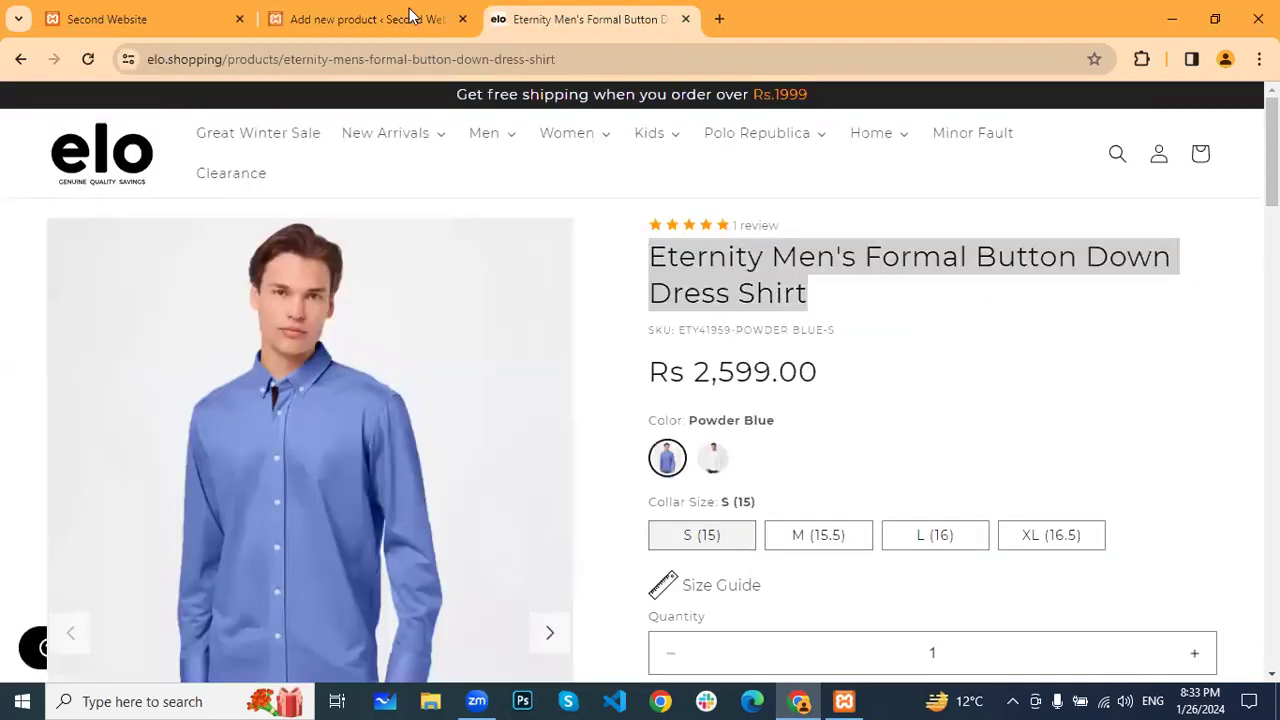
# Copy the shirt's description from the elo.shopping page, from the size guide note to the fabric line, into the new product's description
pyautogui.click(410, 14)
pyautogui.scroll(-2, 273, 367)
pyautogui.click(273, 367)
pyautogui.hotkey('ctrl', 'Tab')
pyautogui.scroll(-4, 677, 243)
pyautogui.scroll(-1, 651, 283)
pyautogui.moveTo(650, 286); pyautogui.dragTo(797, 505)
pyautogui.rightClick(800, 506)
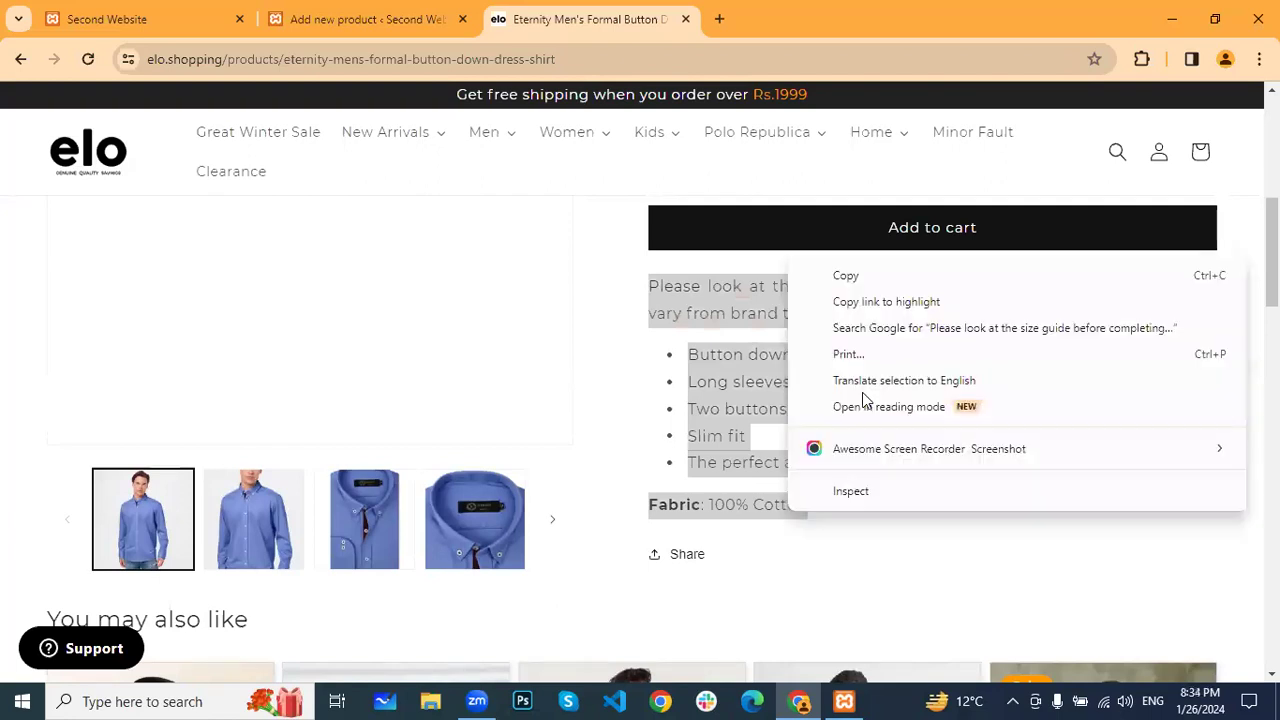
pyautogui.click(867, 280)
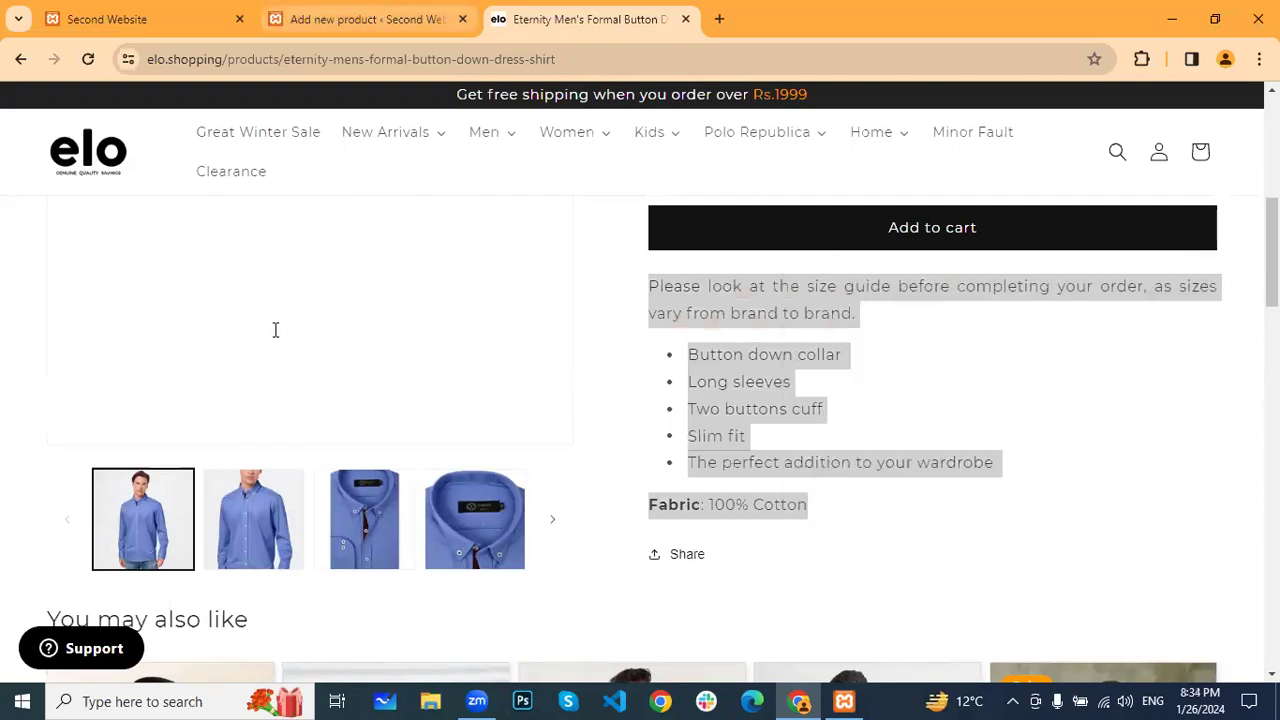
pyautogui.hotkey('ctrl', 'shift', 'Tab')
pyautogui.rightClick(346, 500)
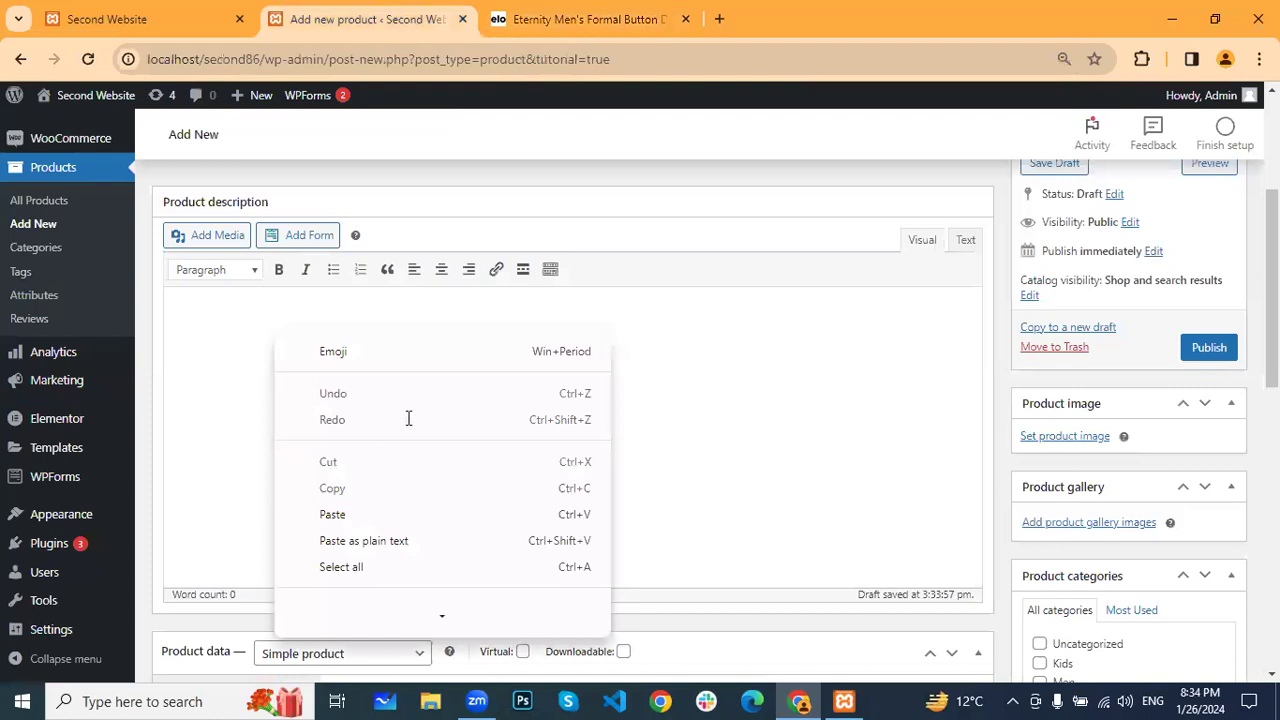
pyautogui.click(345, 512)
pyautogui.scroll(2, 371, 351)
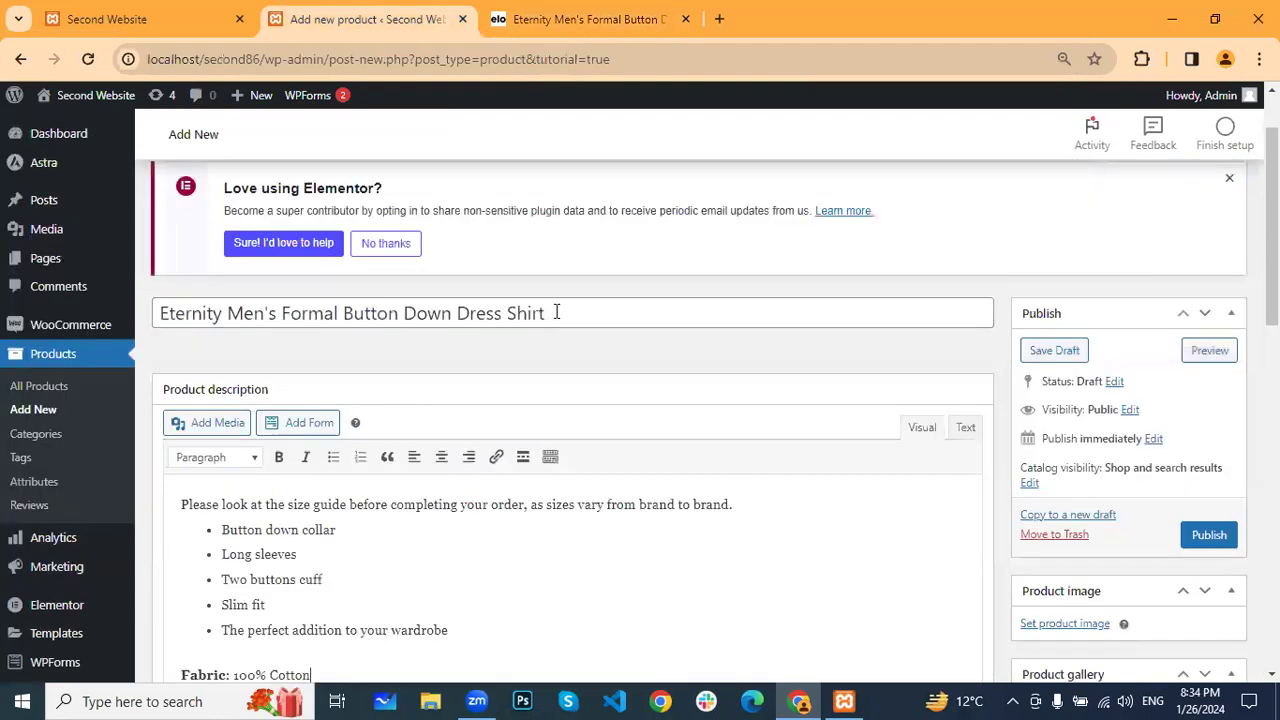
# Copy the shirt's price from elo.shopping into the product's regular price and correct it to read 2599
pyautogui.scroll(-4, 437, 420)
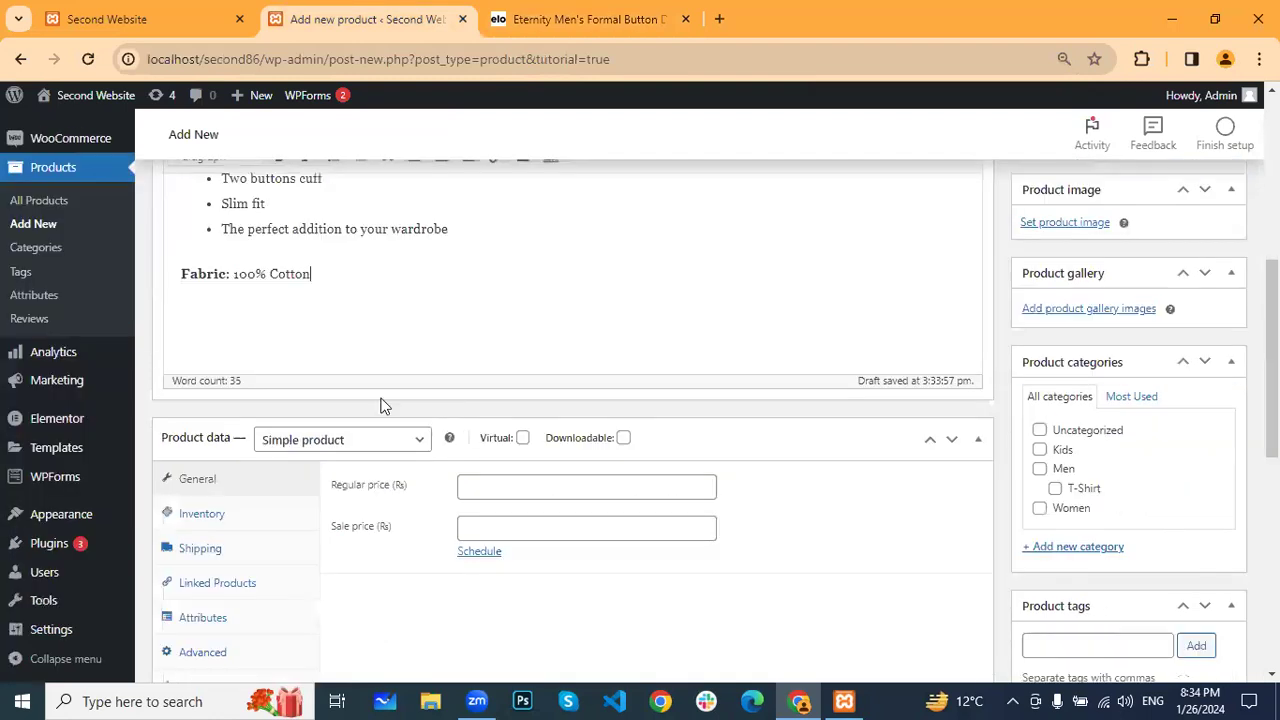
pyautogui.scroll(-2, 330, 385)
pyautogui.scroll(-1, 215, 292)
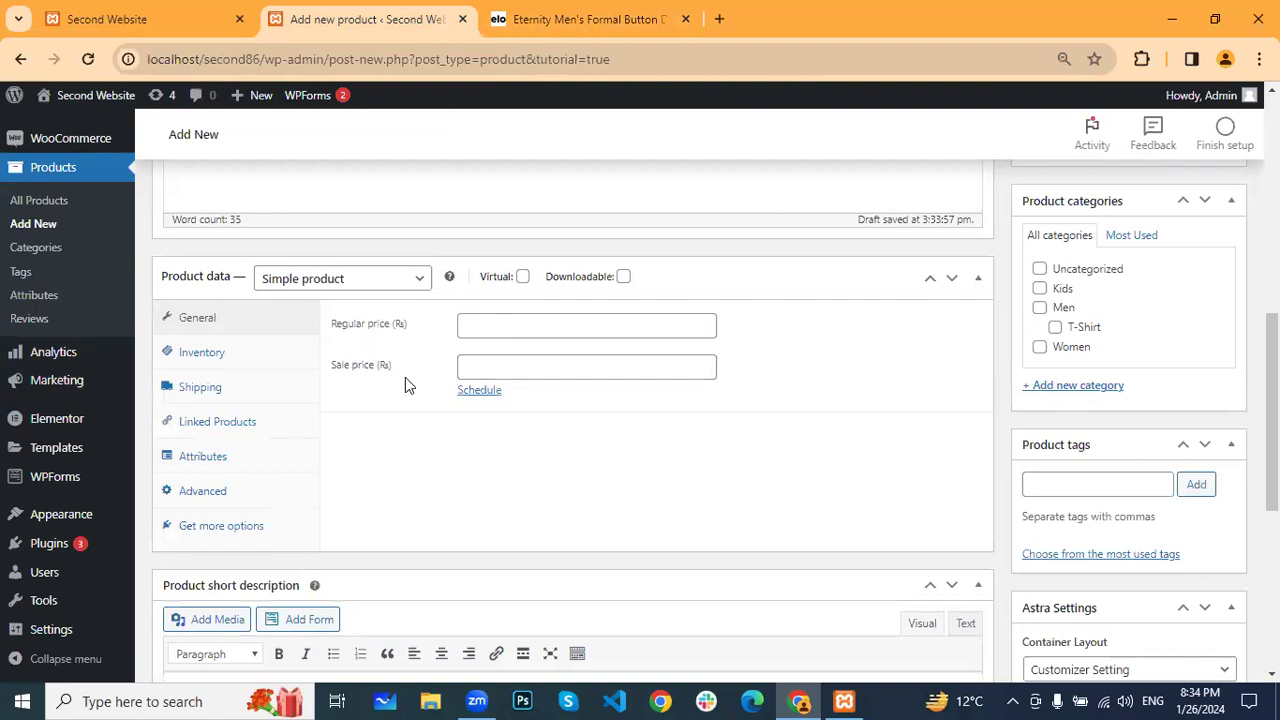
pyautogui.hotkey('ctrl', 'Tab')
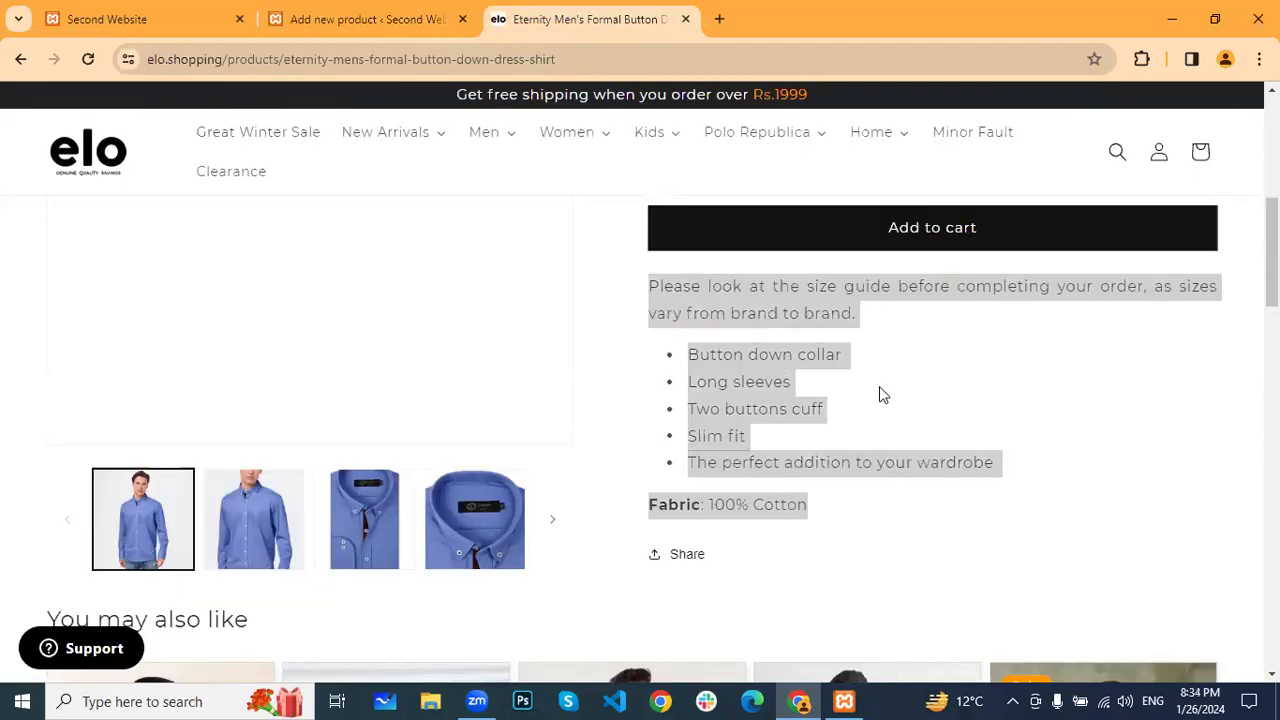
pyautogui.click(879, 394)
pyautogui.scroll(5, 879, 390)
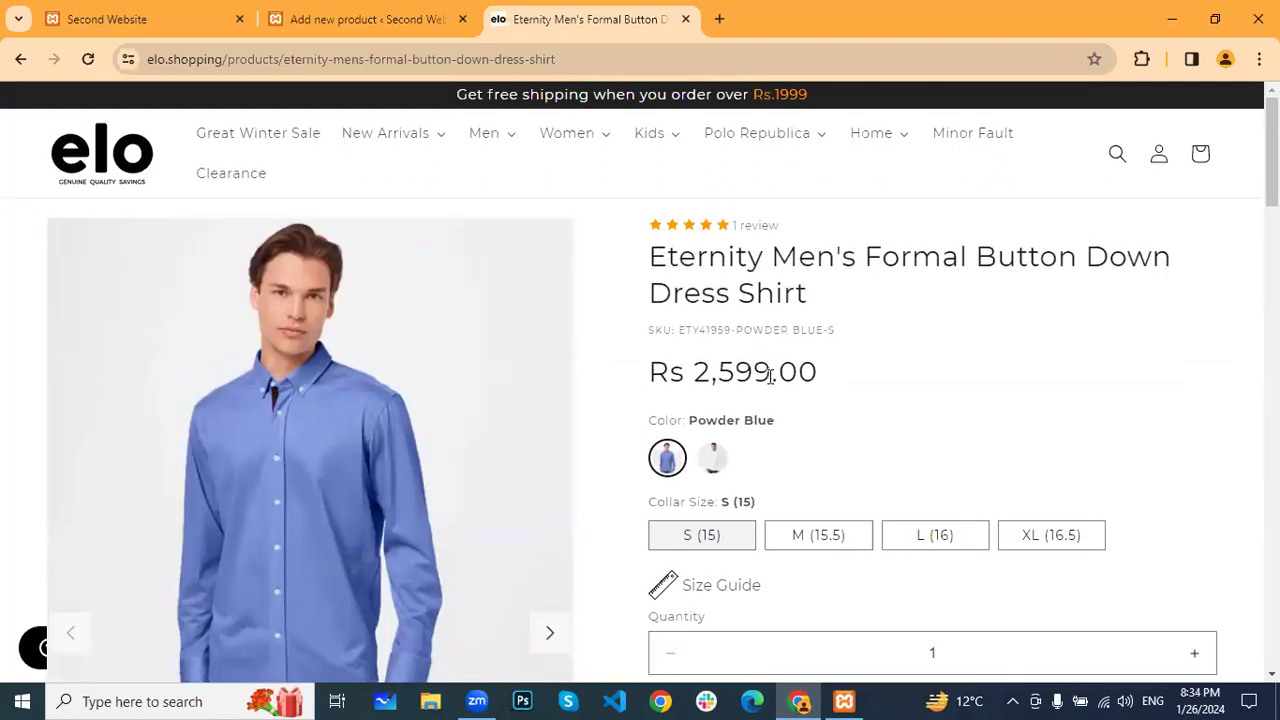
pyautogui.moveTo(772, 375); pyautogui.dragTo(707, 372)
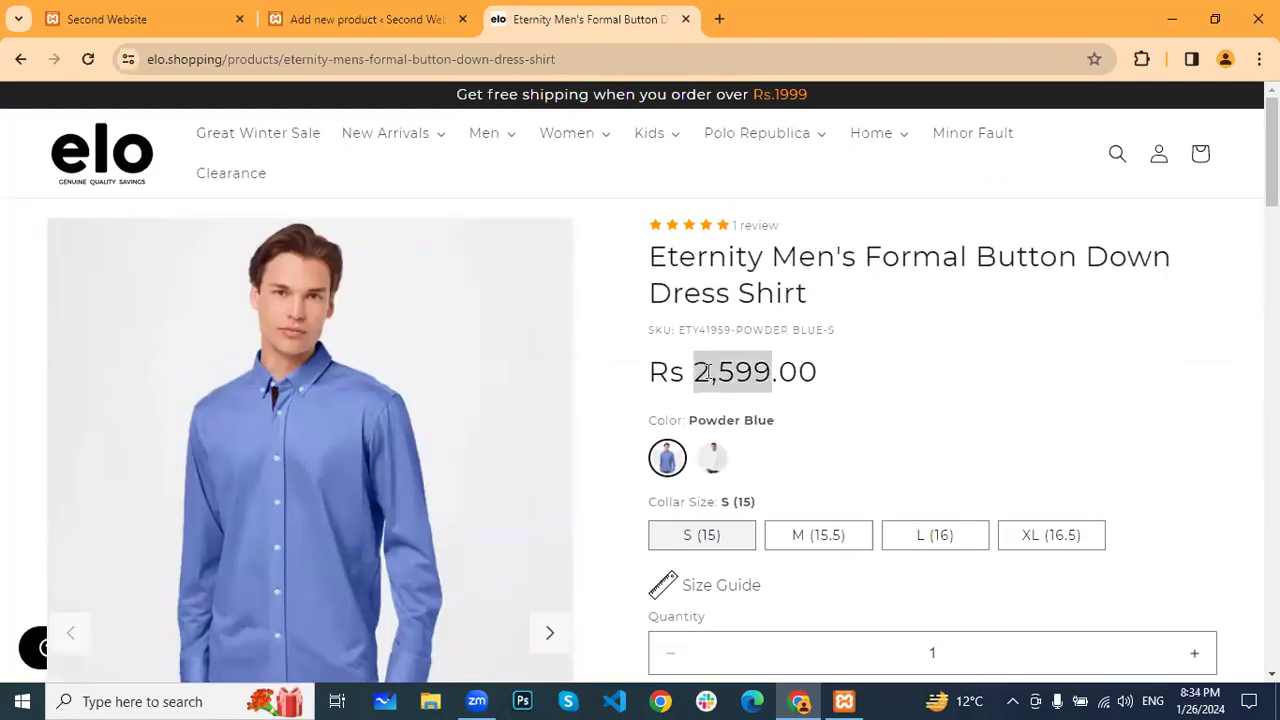
pyautogui.rightClick(736, 383)
pyautogui.click(740, 395)
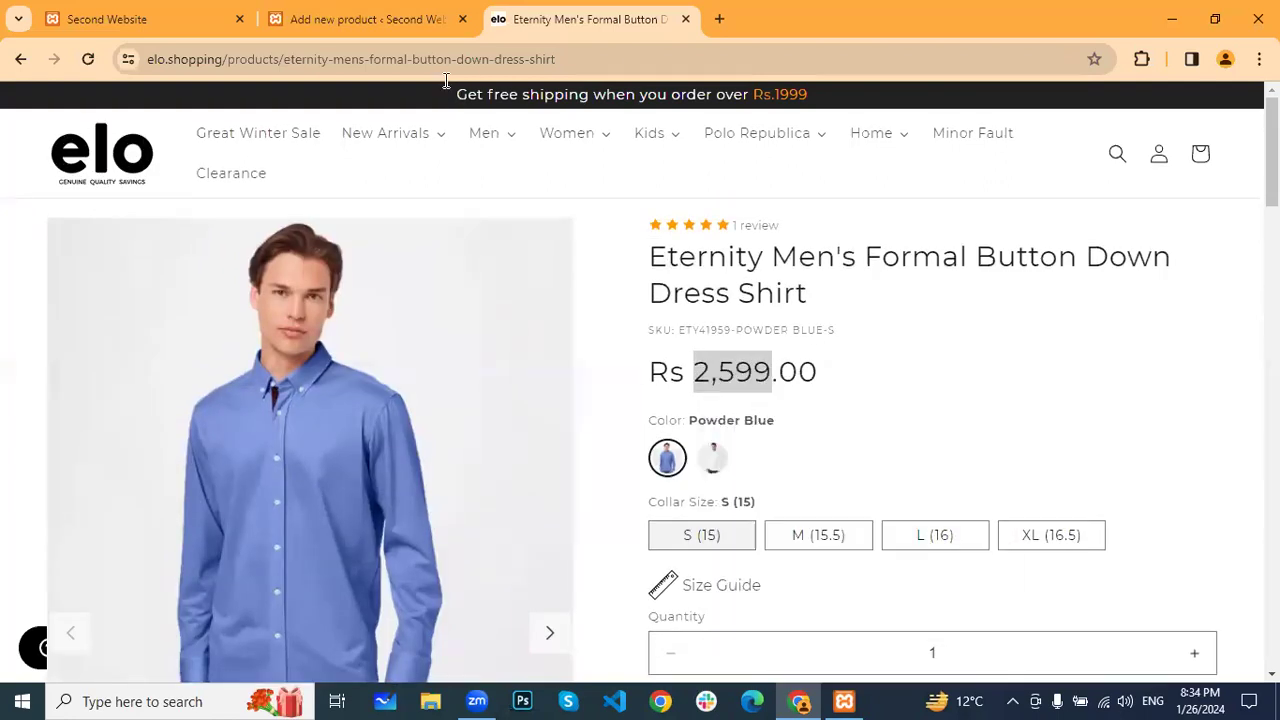
pyautogui.click(399, 22)
pyautogui.click(514, 330)
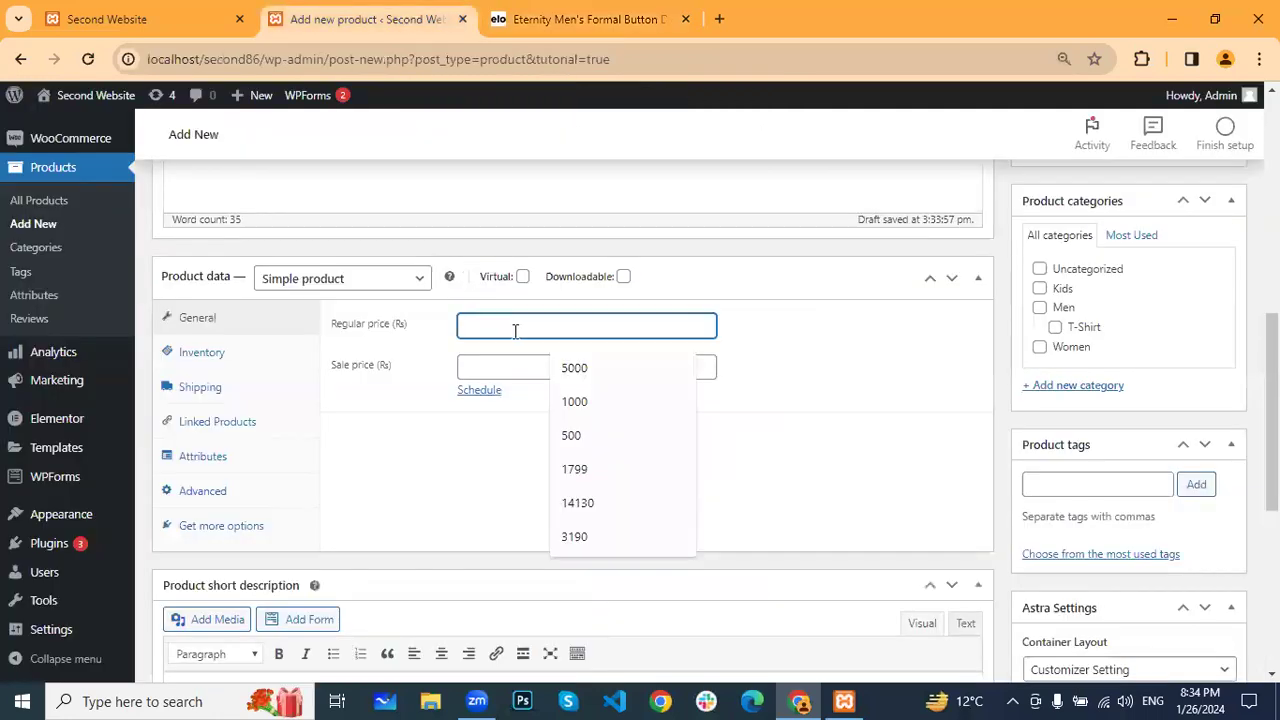
pyautogui.rightClick(518, 334)
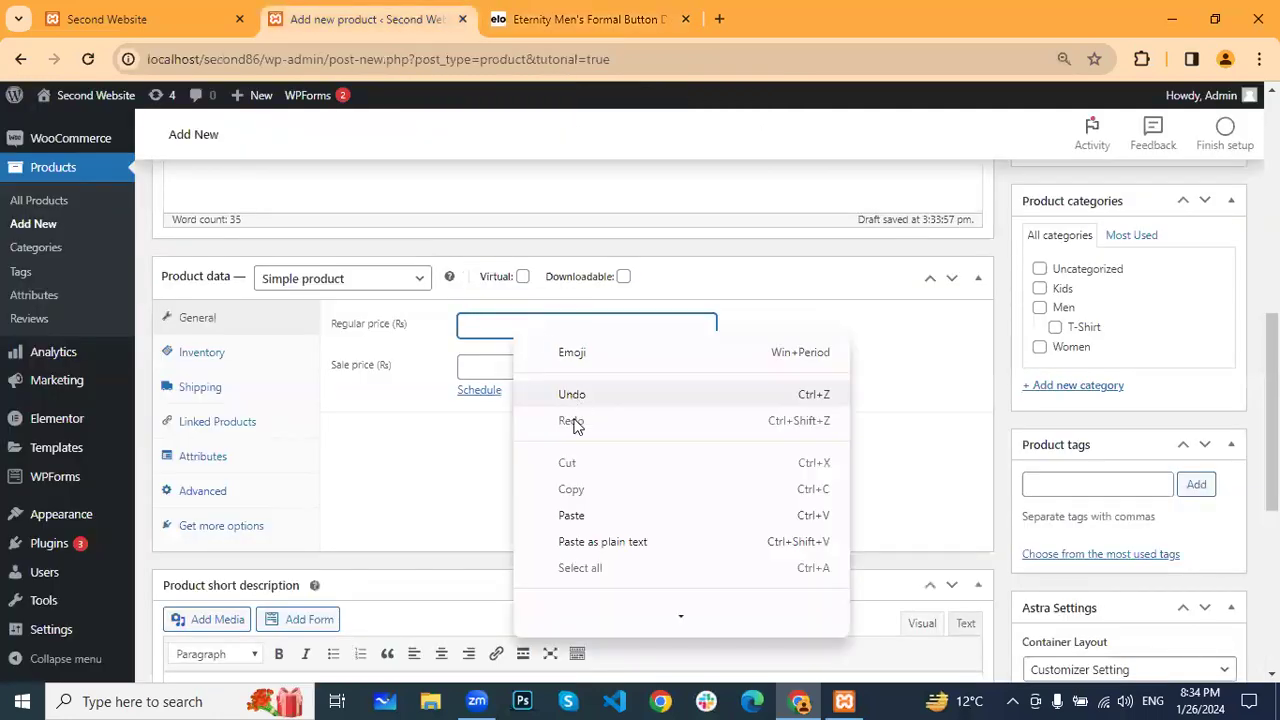
pyautogui.click(571, 515)
pyautogui.click(478, 326)
pyautogui.press('BackSpace')
pyautogui.click(480, 458)
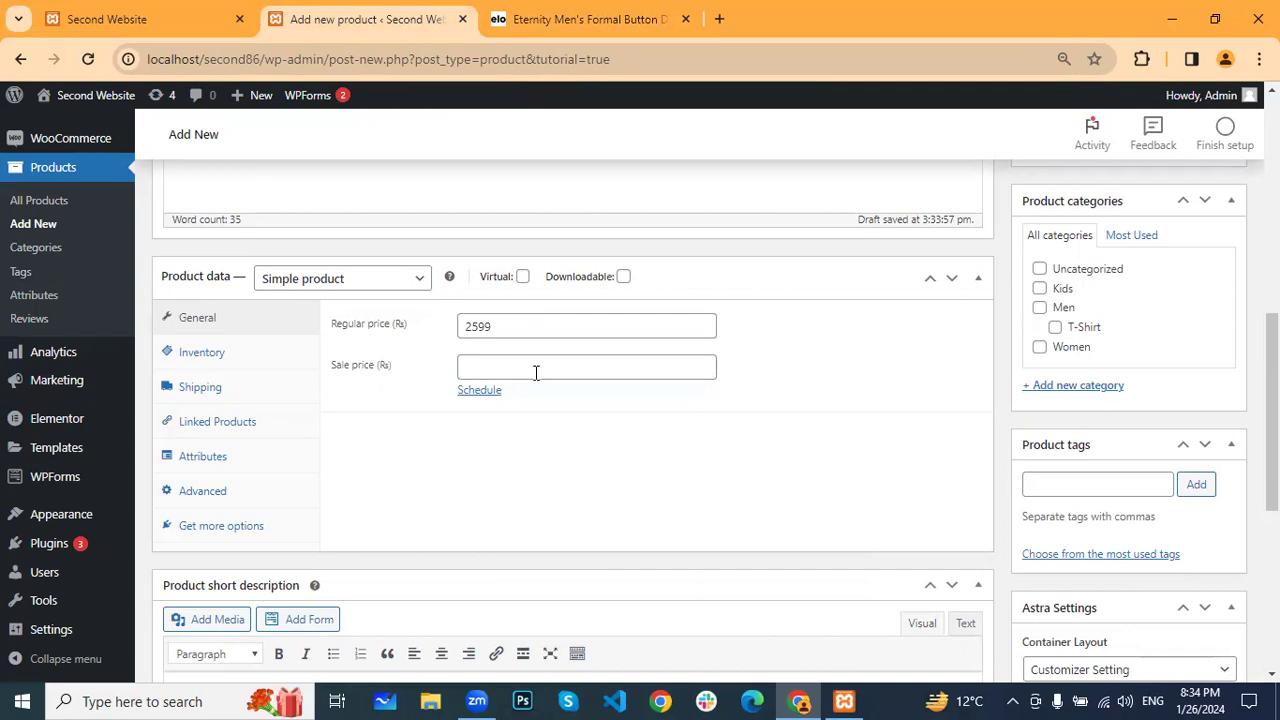
# Set the product's sale price to 1595 and compare the pricing with the shirt's page on elo.shopping
pyautogui.click(598, 19)
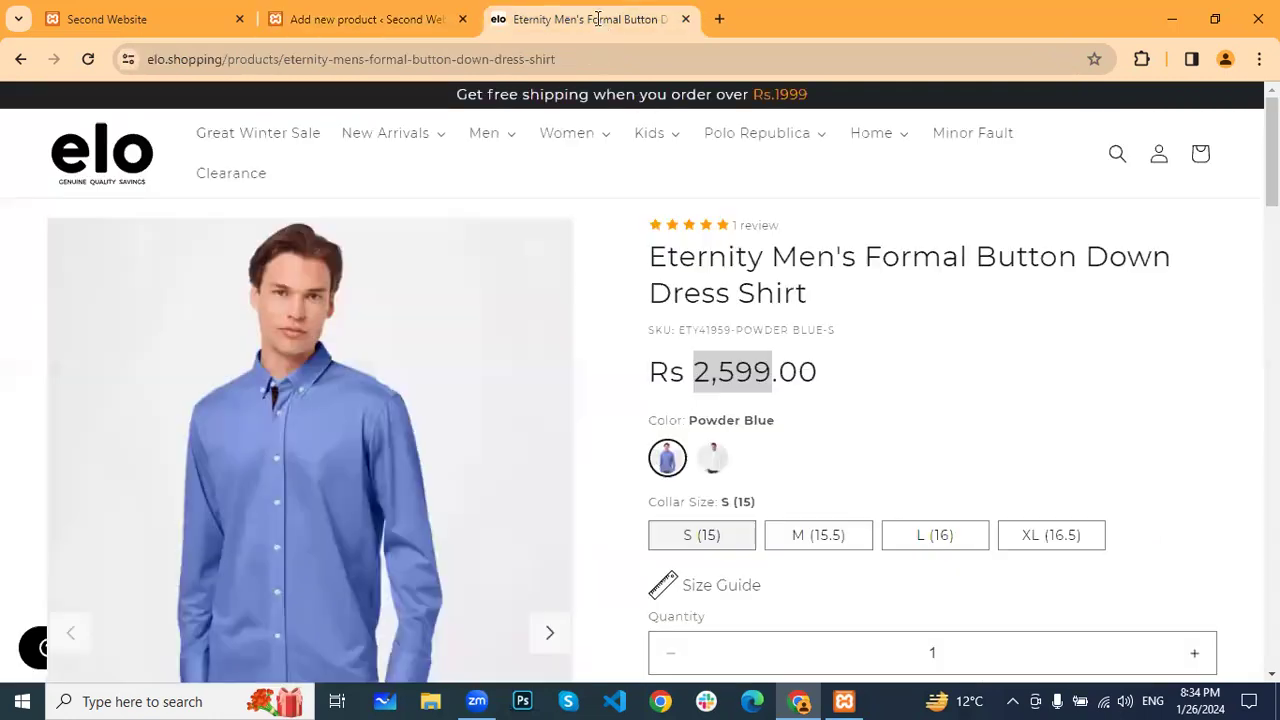
pyautogui.click(828, 382)
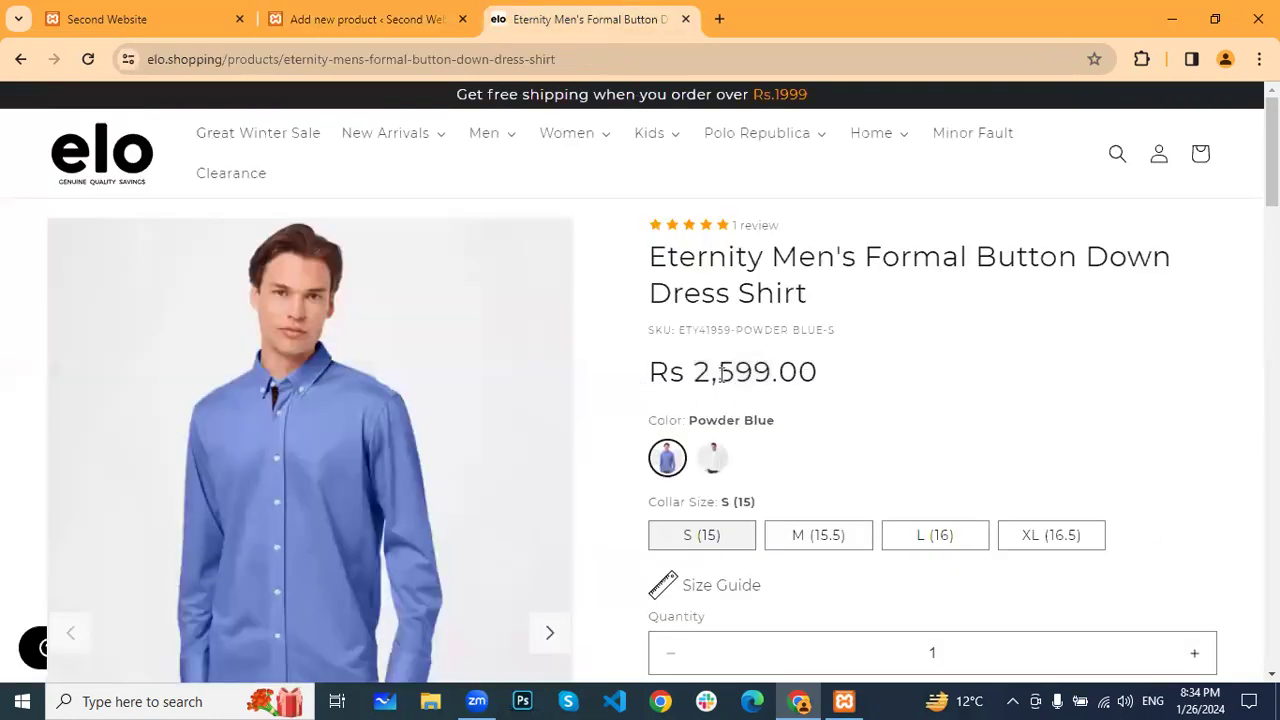
pyautogui.click(380, 19)
pyautogui.click(498, 365)
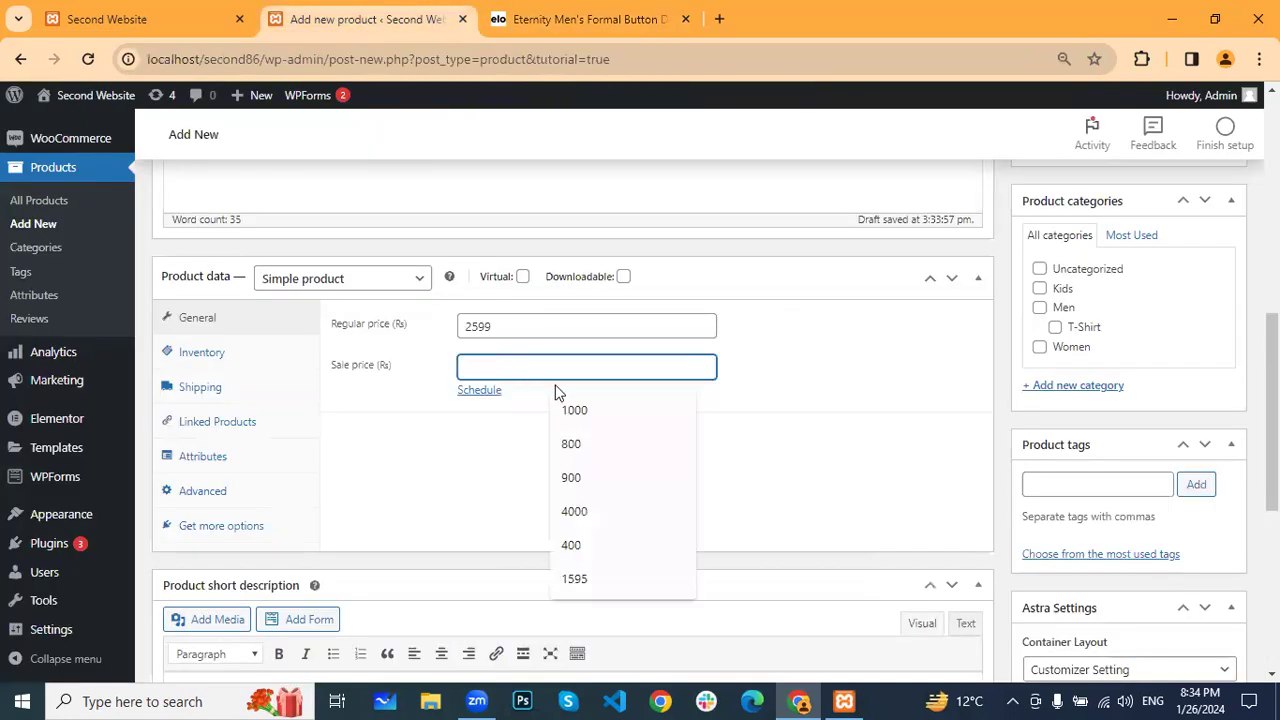
pyautogui.click(598, 578)
pyautogui.click(598, 470)
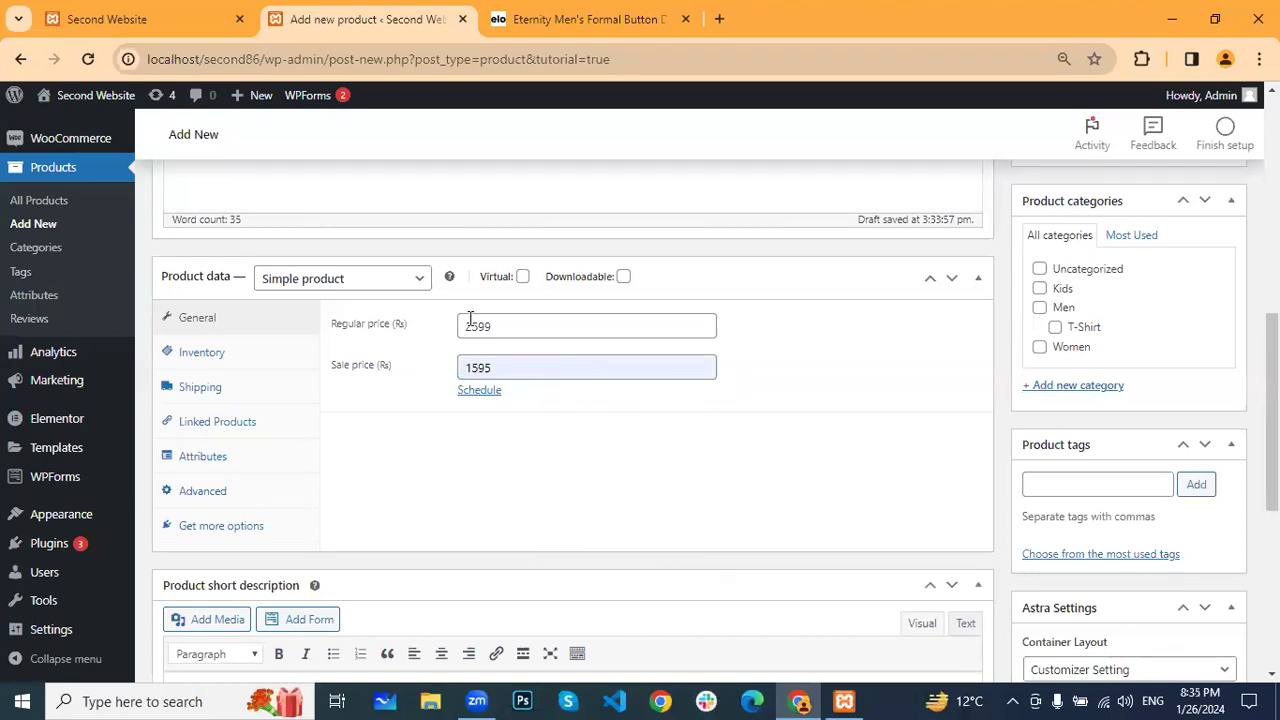
pyautogui.click(595, 15)
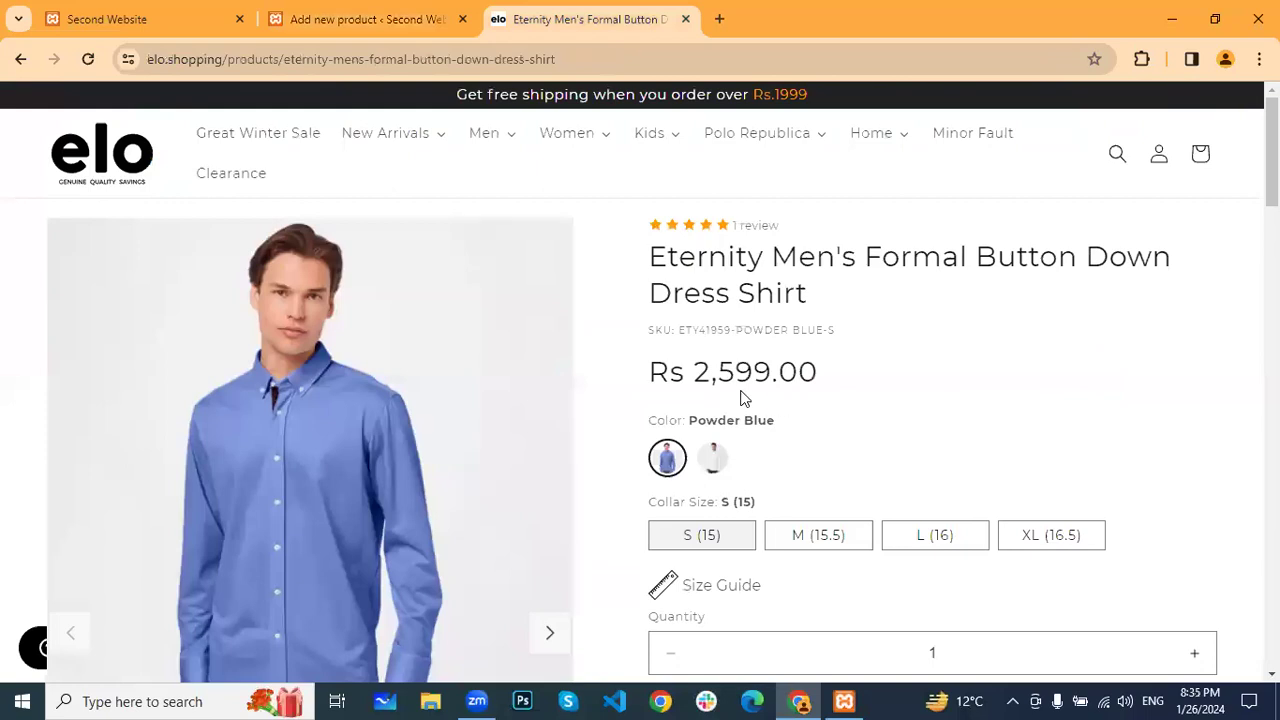
pyautogui.click(402, 18)
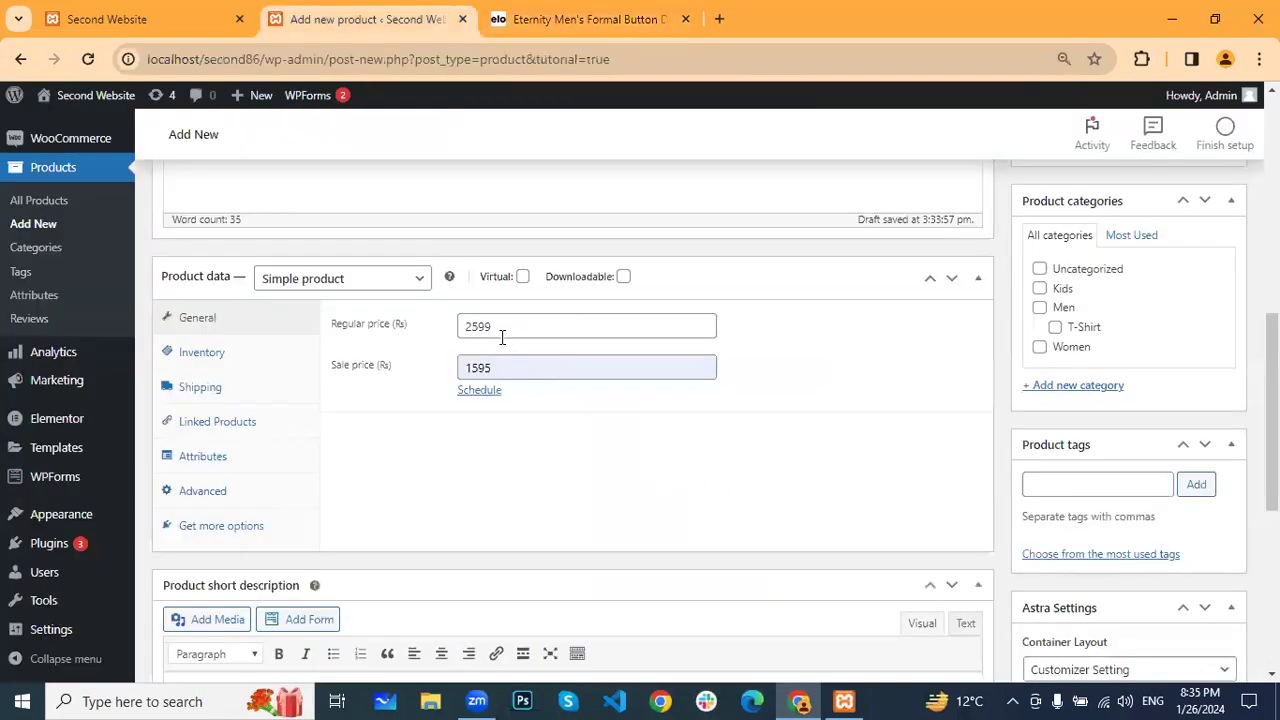
# Copy the shirt's SKU from elo.shopping into the product's inventory data as "SKU:ETY41959-POWDER BLUE-S" and compare it with the source page
pyautogui.click(201, 356)
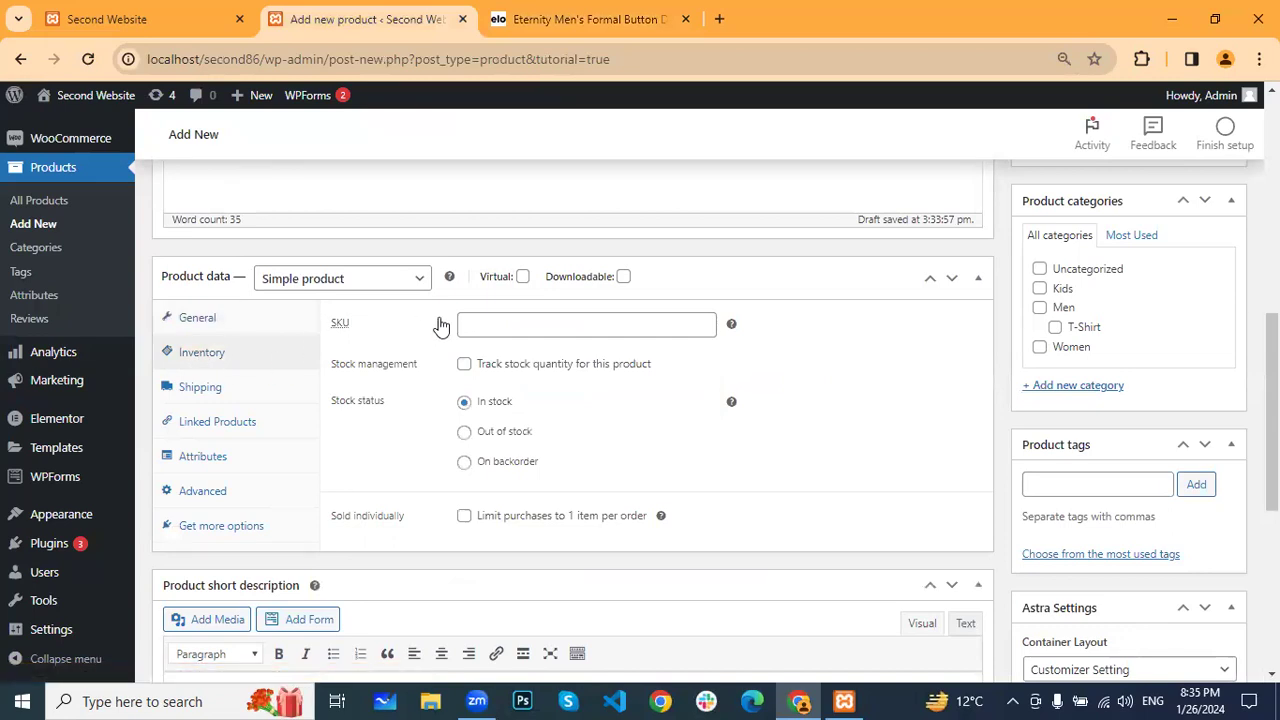
pyautogui.click(551, 21)
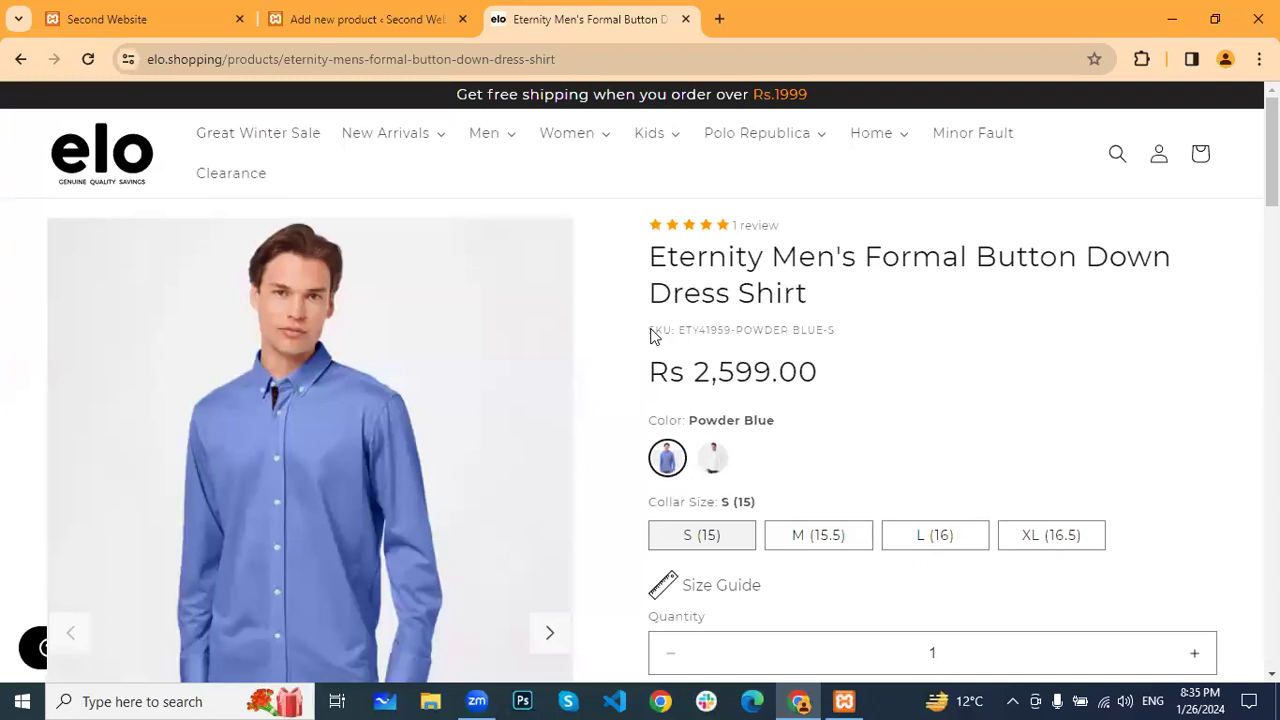
pyautogui.tripleClick(687, 334)
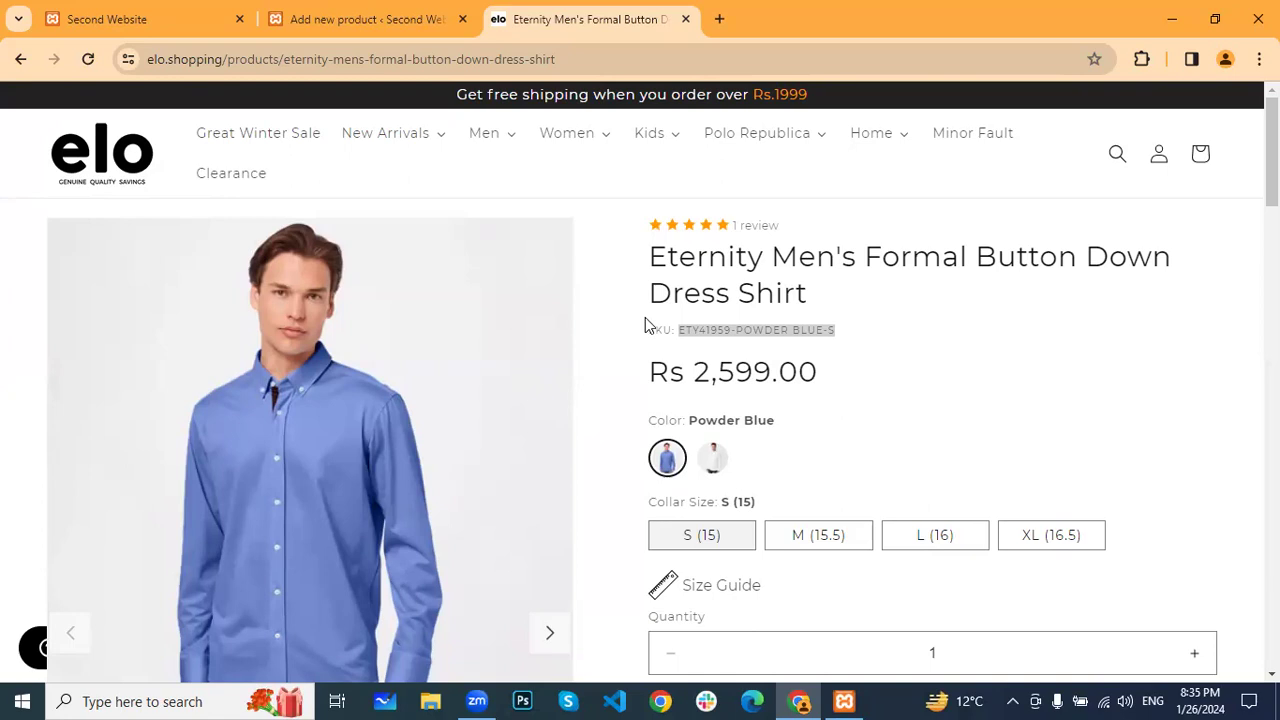
pyautogui.click(377, 22)
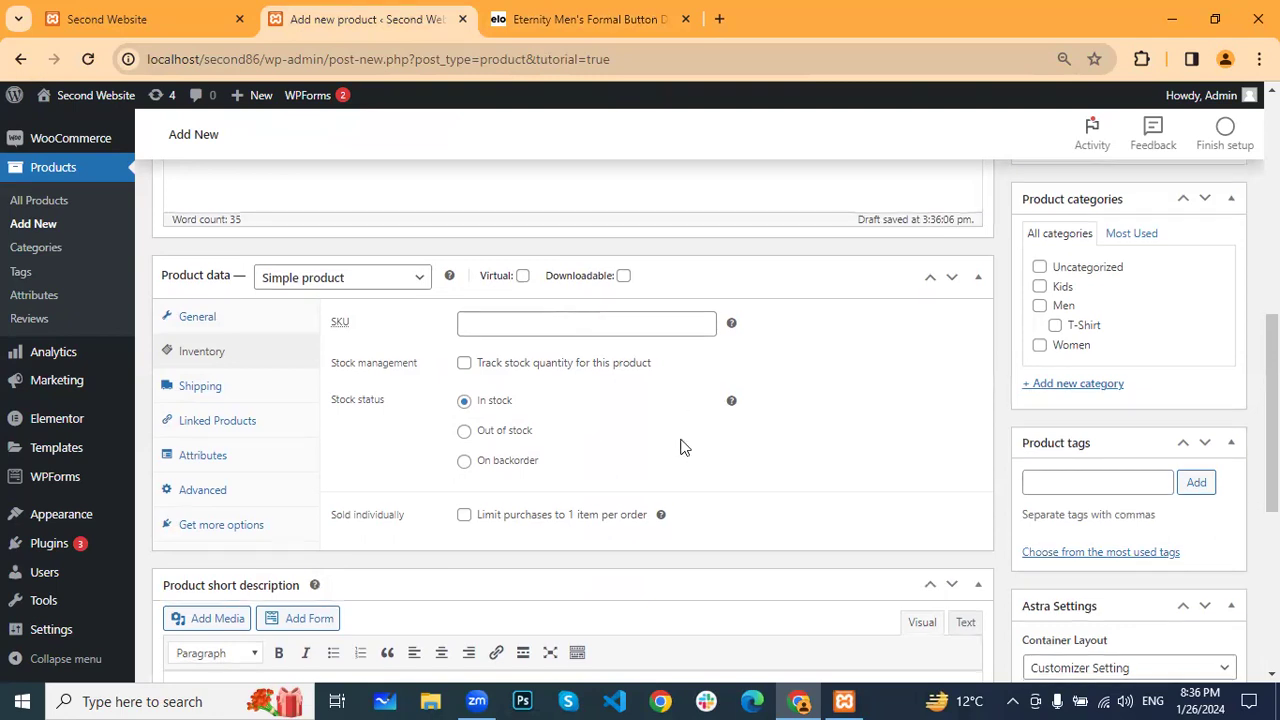
pyautogui.click(513, 324)
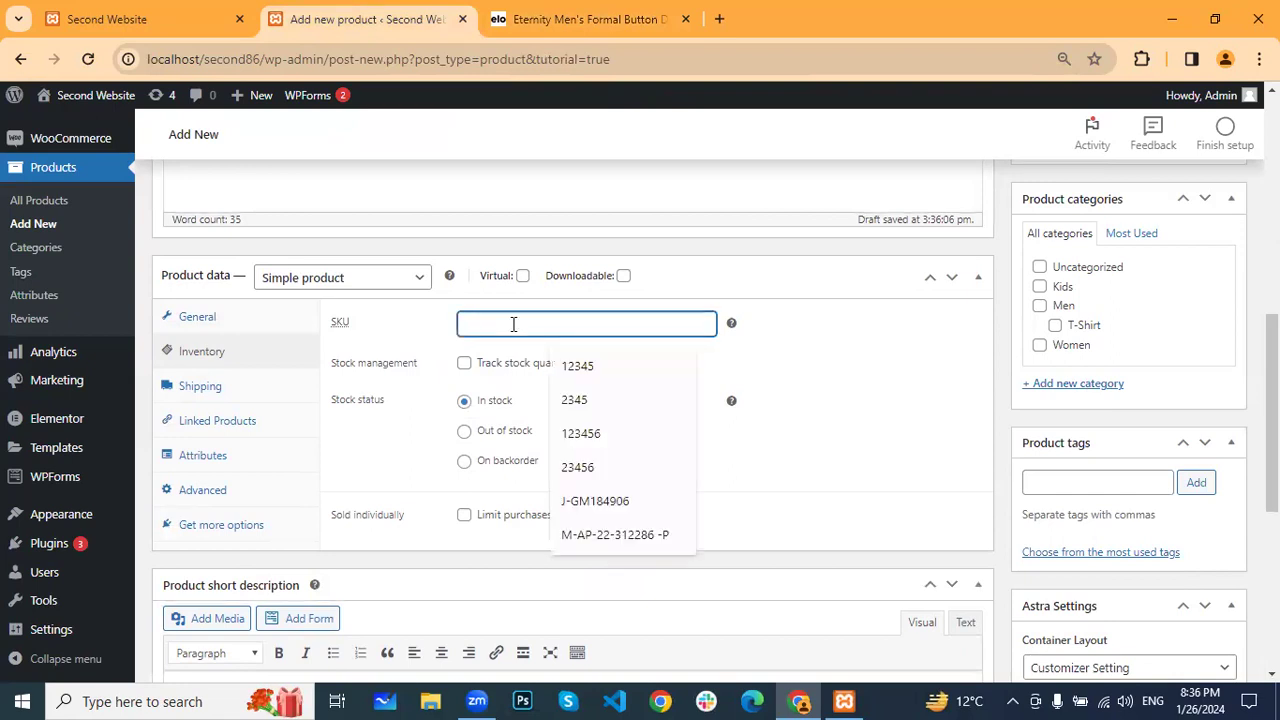
pyautogui.write('SKU:ETY41959-POWDER BLUE-S')
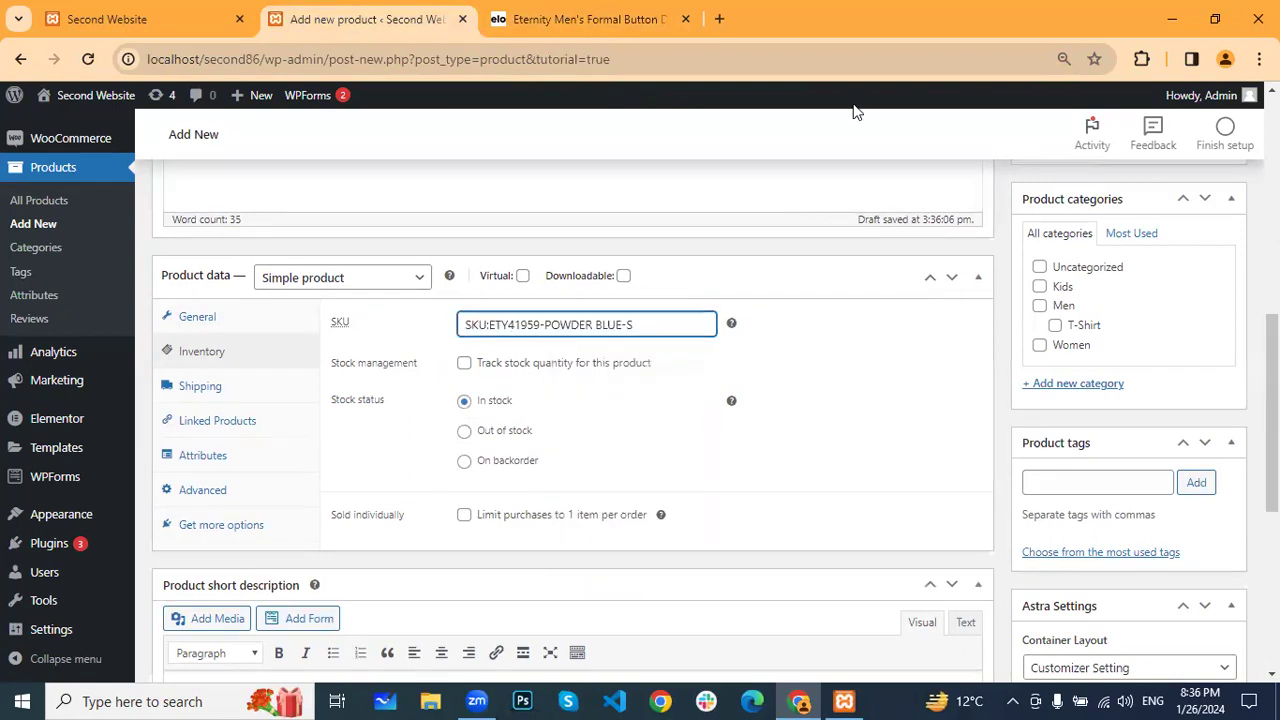
pyautogui.click(586, 14)
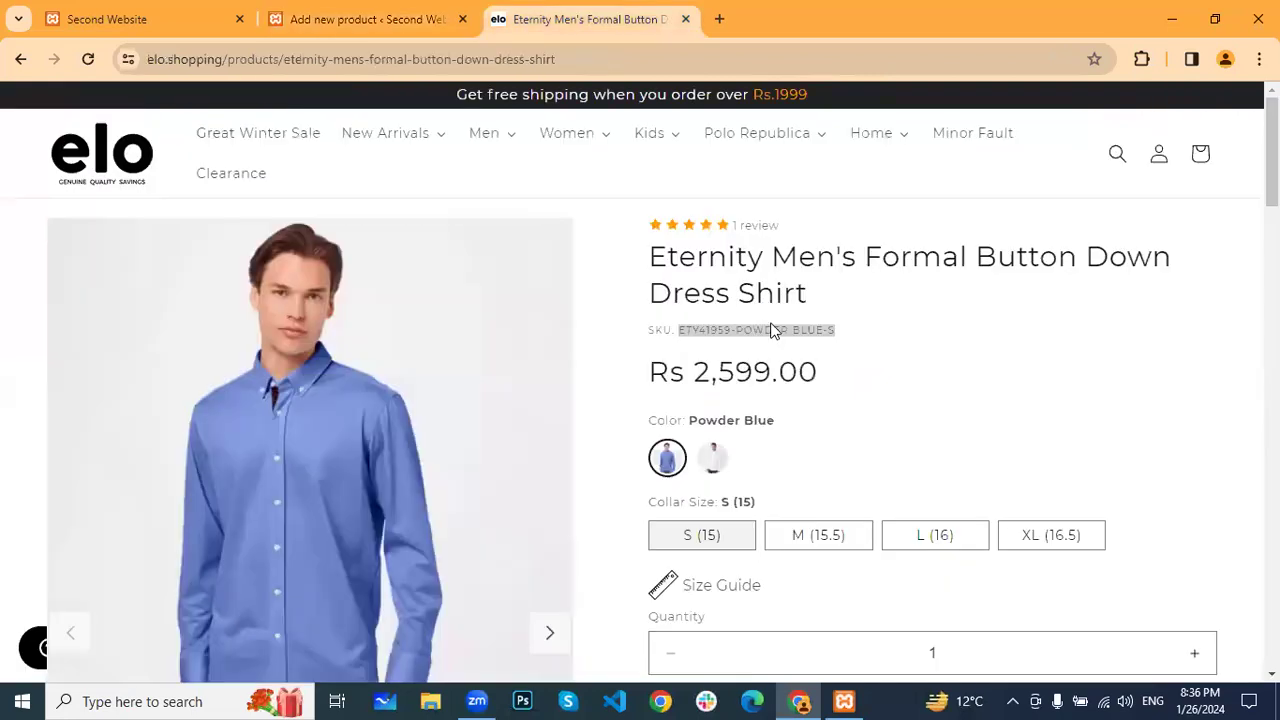
pyautogui.click(363, 12)
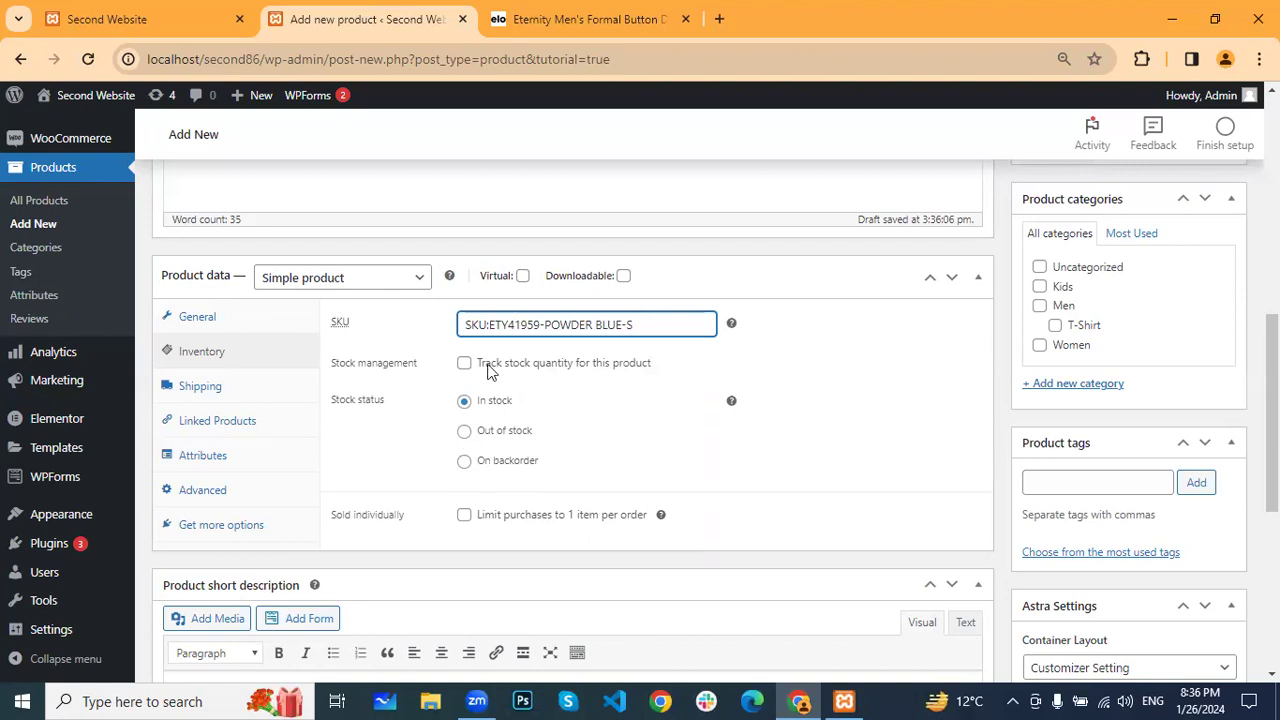
pyautogui.click(556, 22)
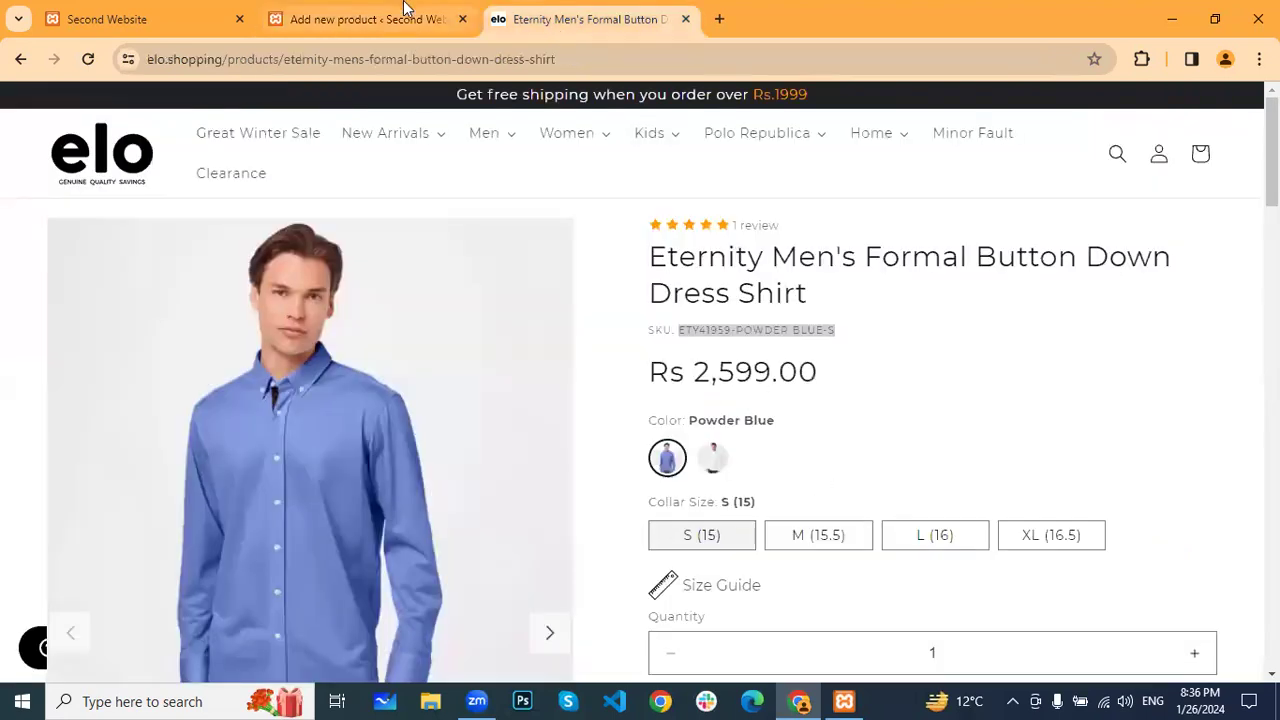
pyautogui.click(410, 16)
# Try the Out of stock status, look at the shirt's add-to-cart area on elo.shopping, and set the stock status back to In stock
pyautogui.click(464, 433)
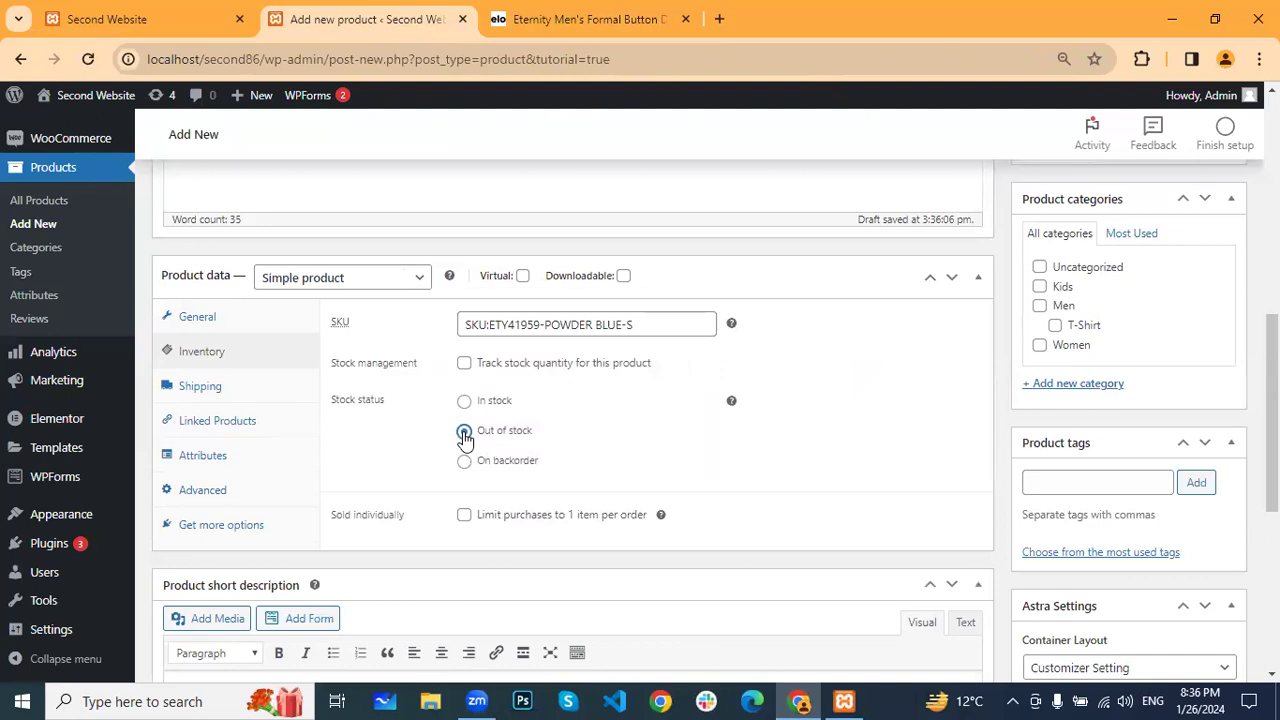
pyautogui.click(583, 18)
pyautogui.scroll(-4, 850, 450)
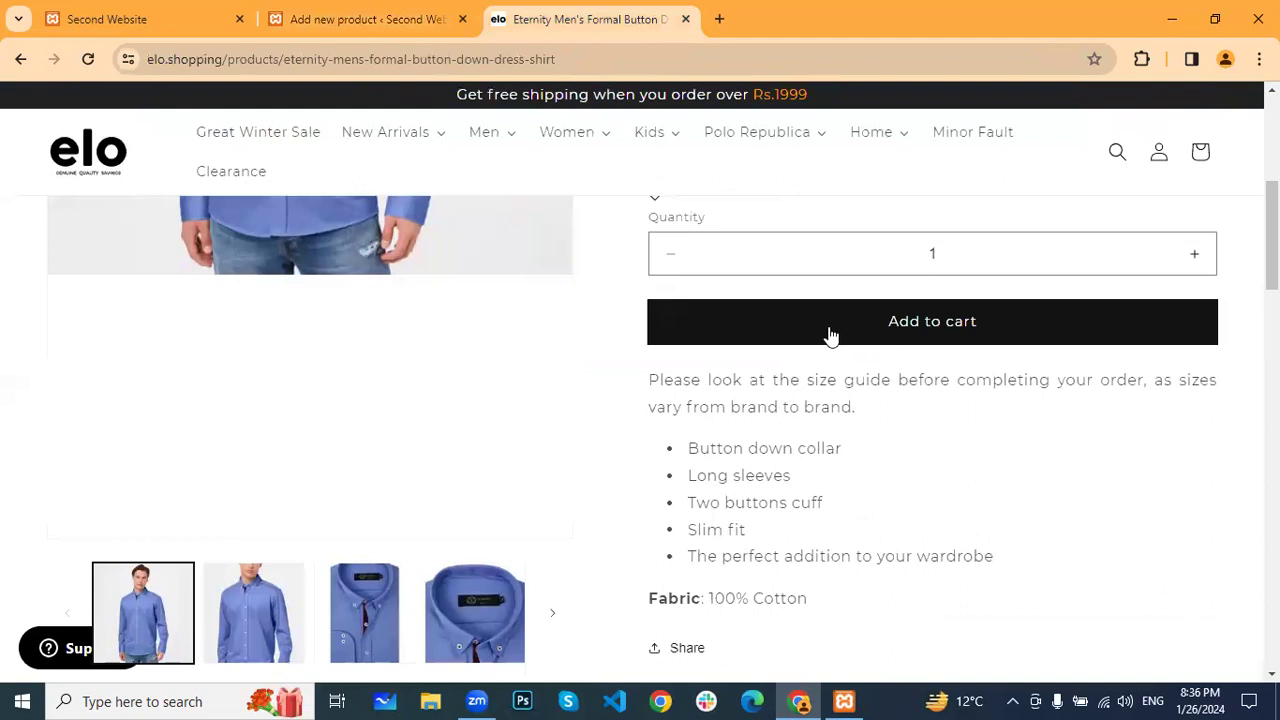
pyautogui.scroll(2, 834, 332)
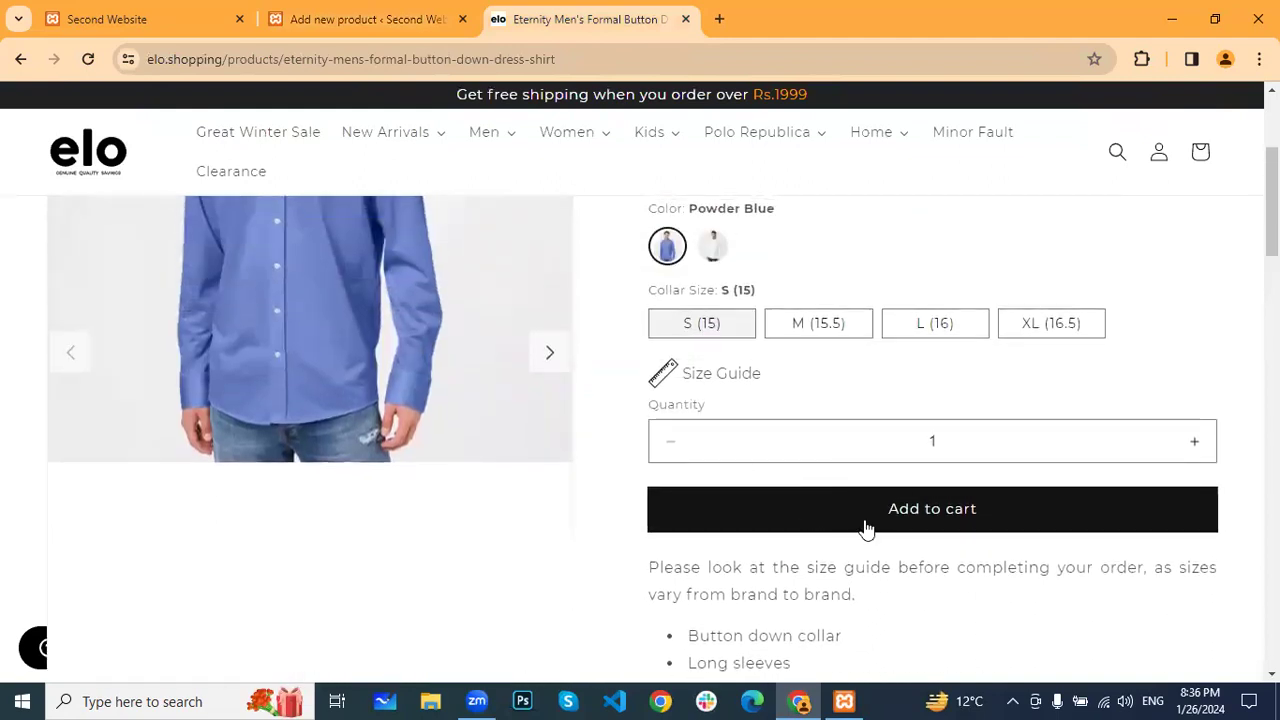
pyautogui.click(336, 8)
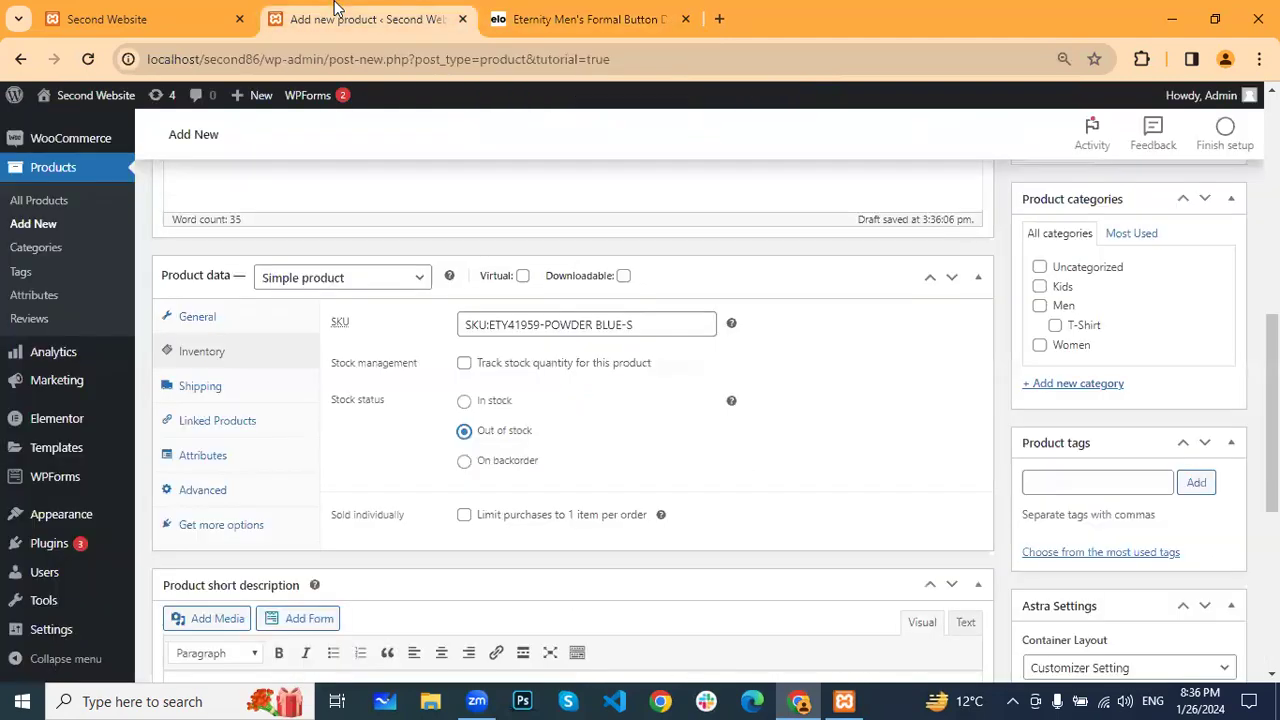
pyautogui.click(466, 402)
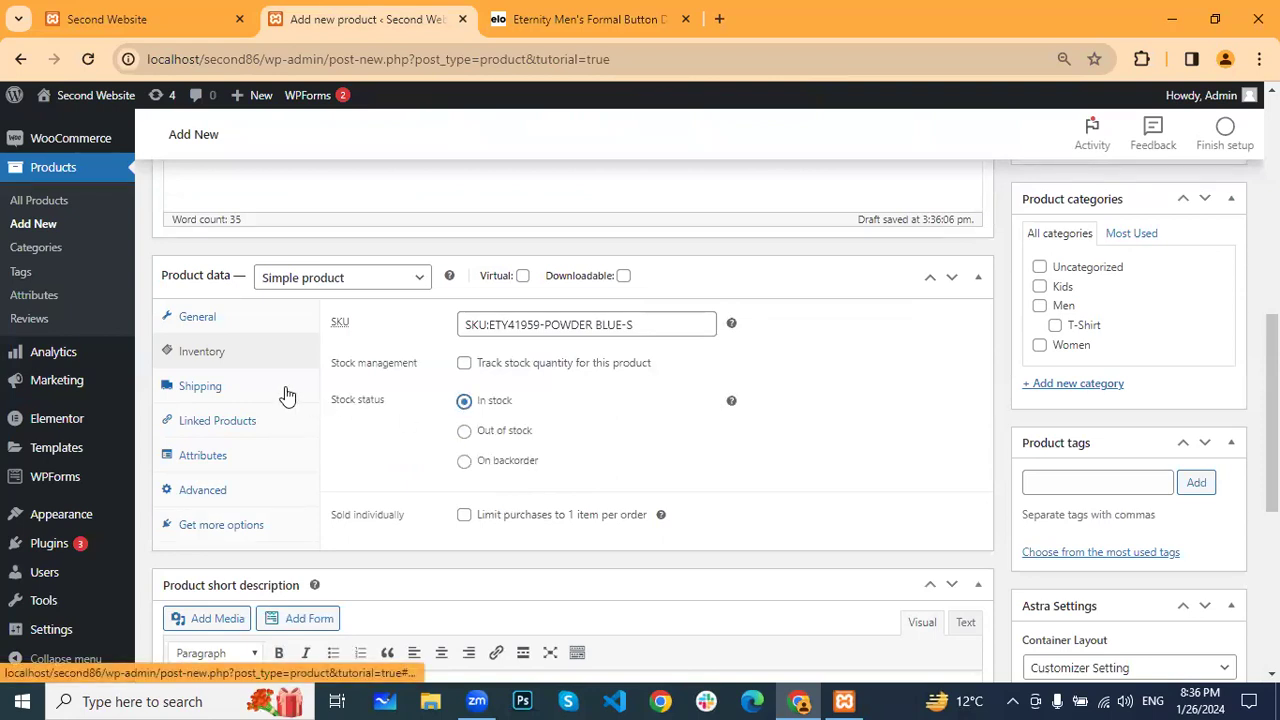
# Open the product's shipping data and review the weight, dimensions and shipping class fields, choosing No shipping class
pyautogui.scroll(-1, 287, 395)
pyautogui.click(218, 296)
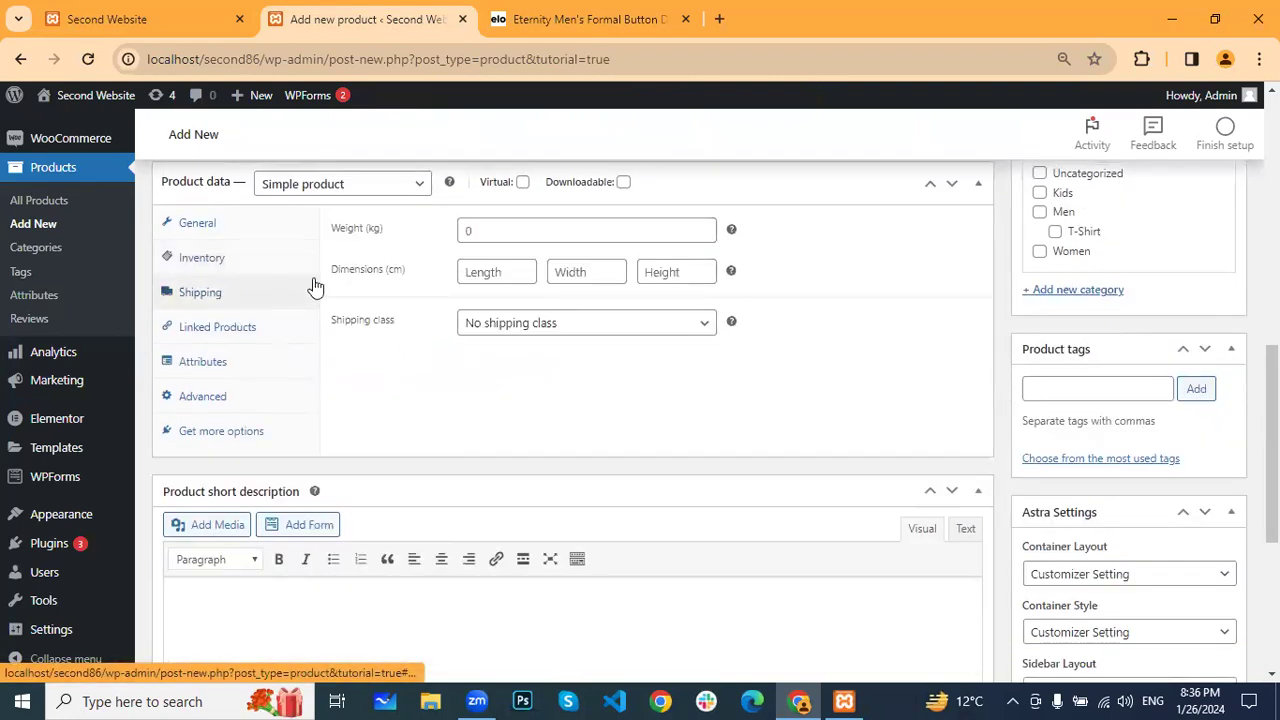
pyautogui.click(550, 330)
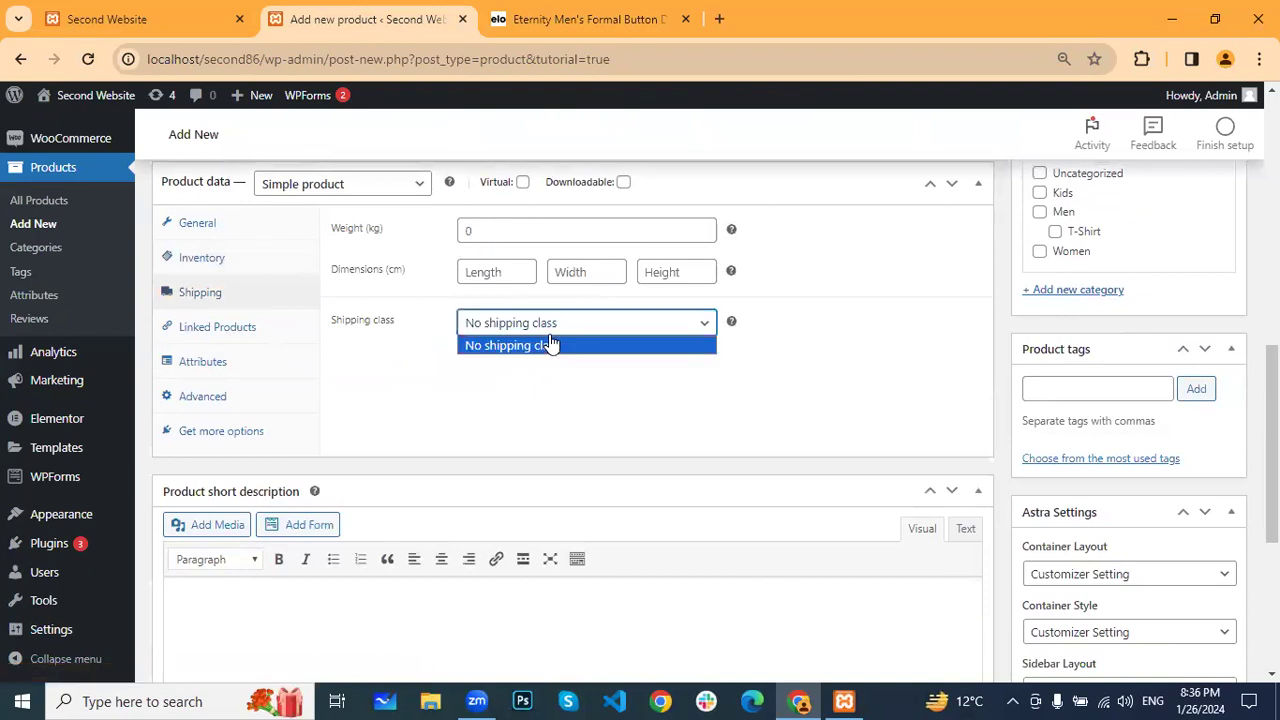
pyautogui.click(552, 345)
pyautogui.click(471, 403)
pyautogui.scroll(1, 471, 404)
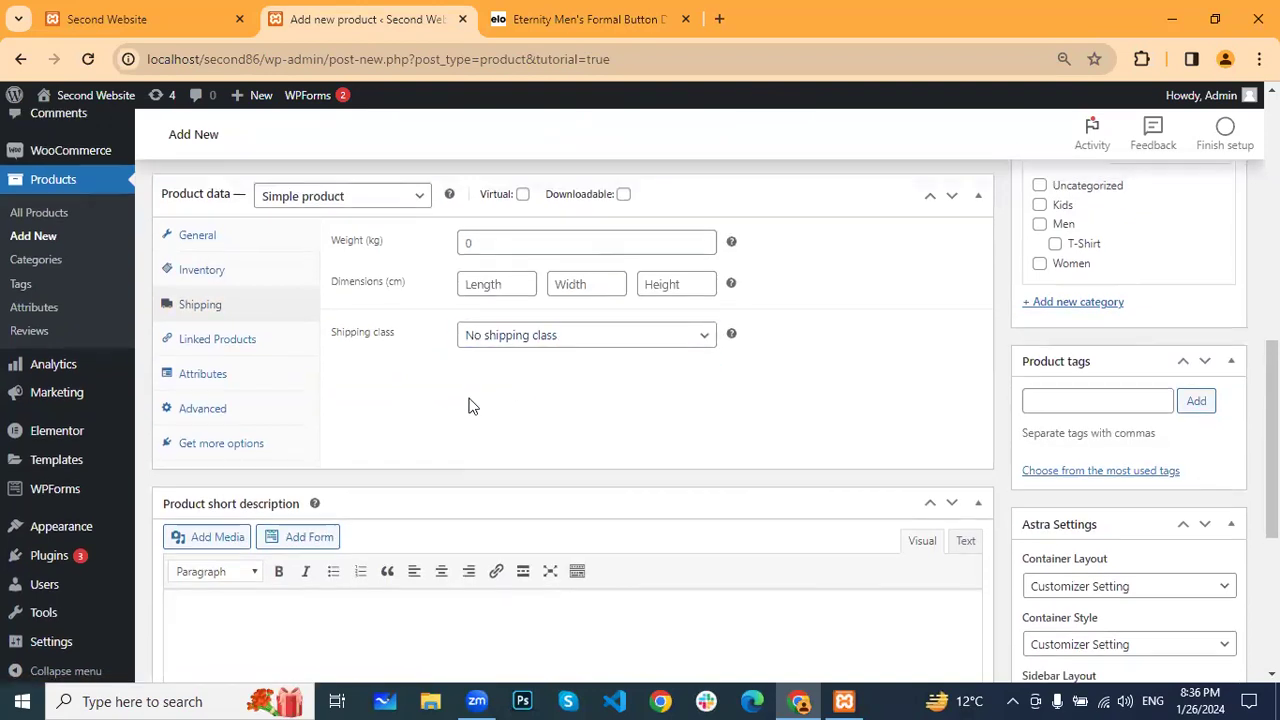
pyautogui.scroll(1, 471, 403)
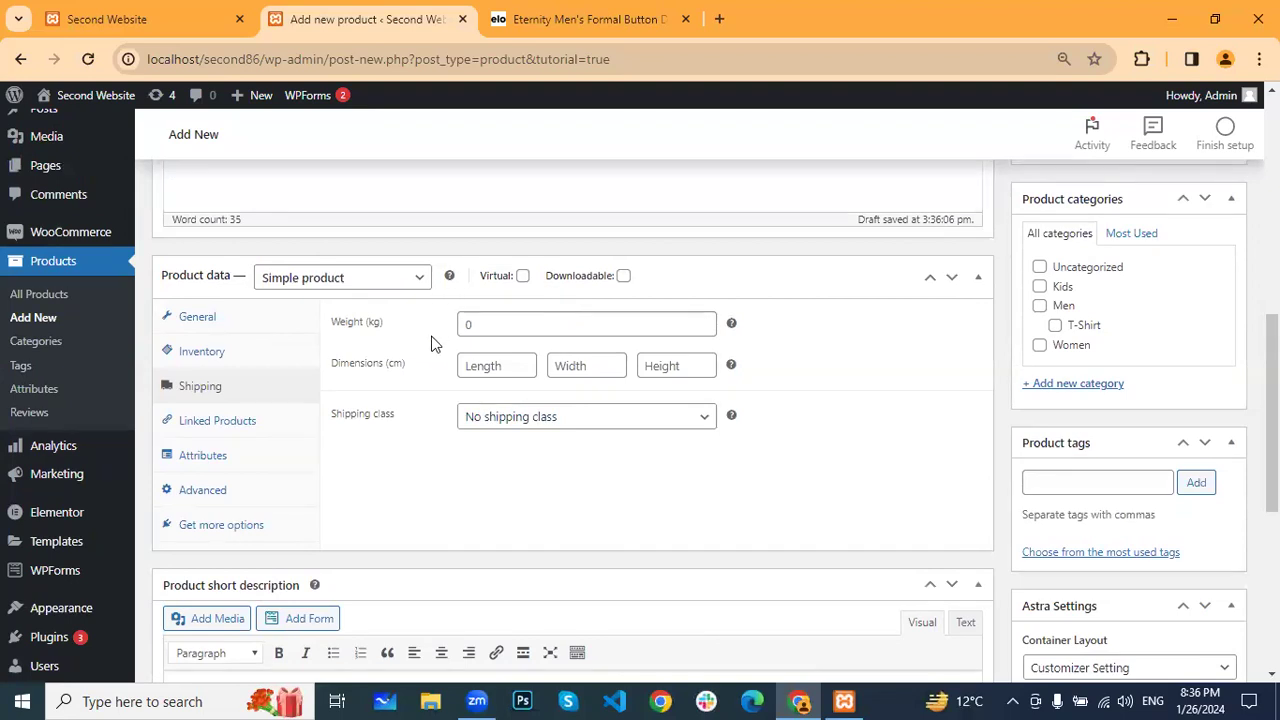
# Look over the short description area and check which product types the product data offers
pyautogui.scroll(-3, 300, 466)
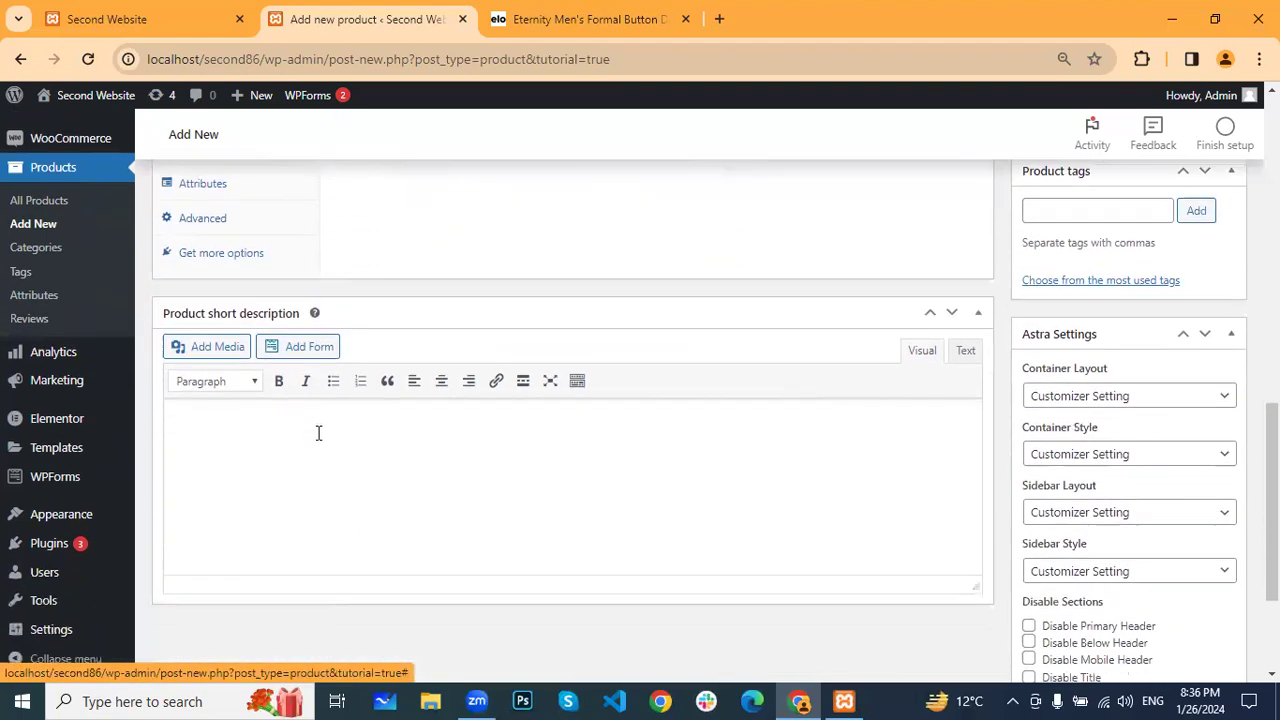
pyautogui.scroll(1, 276, 244)
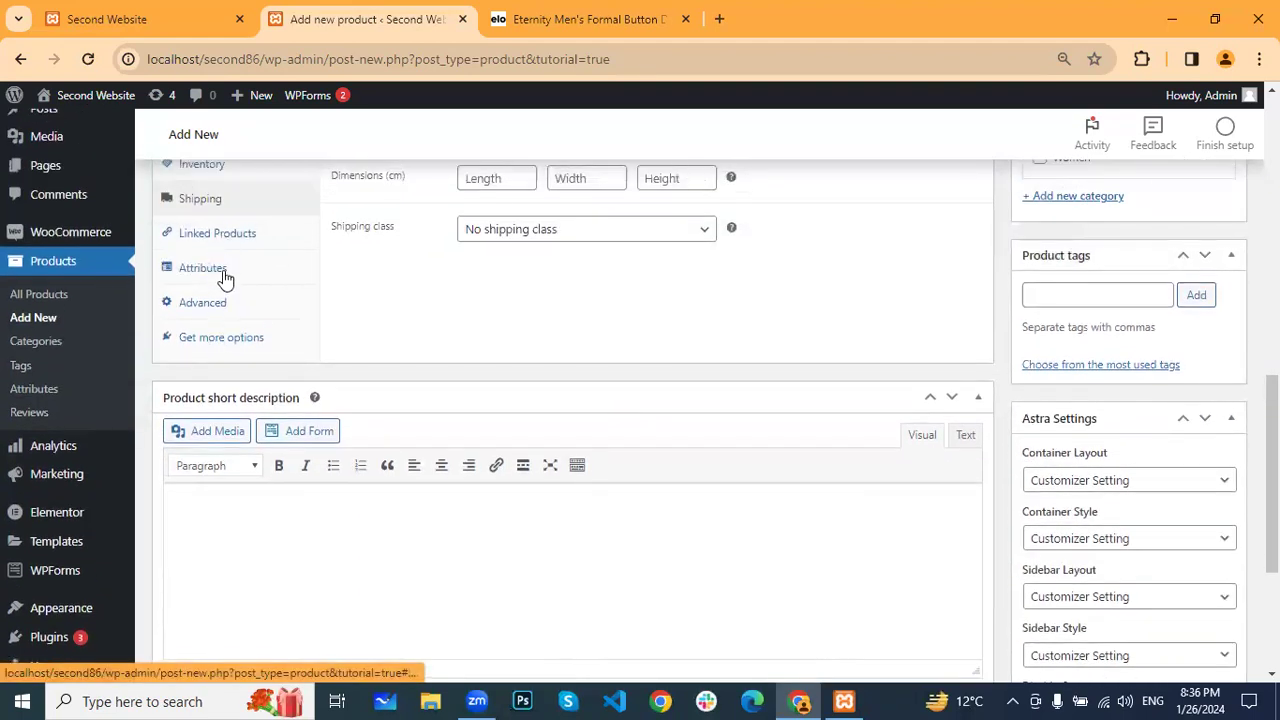
pyautogui.scroll(2, 314, 343)
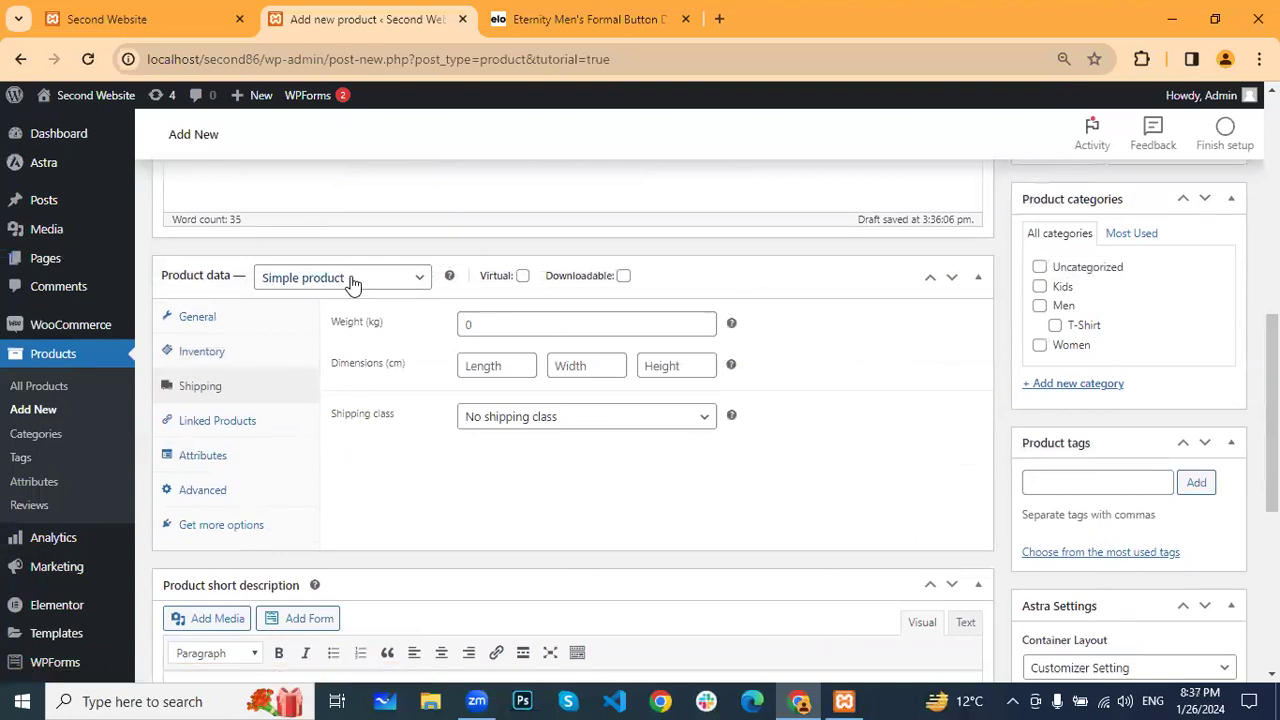
pyautogui.click(350, 280)
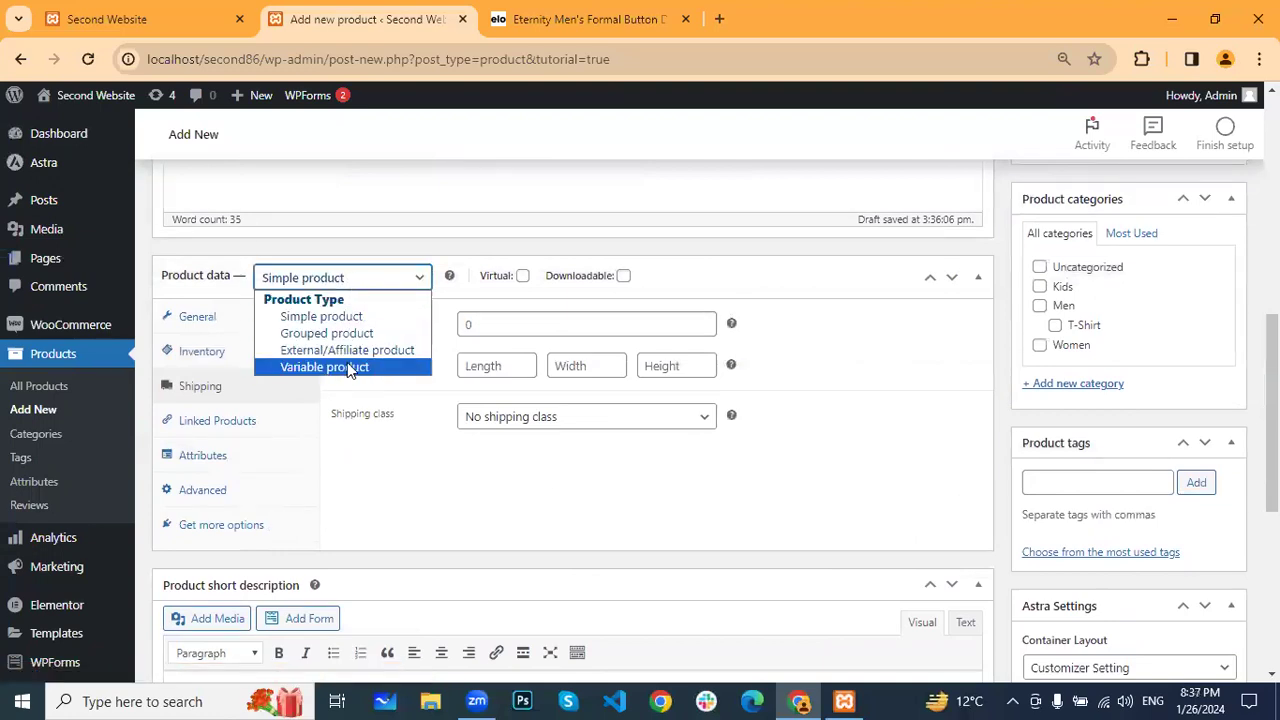
pyautogui.click(434, 492)
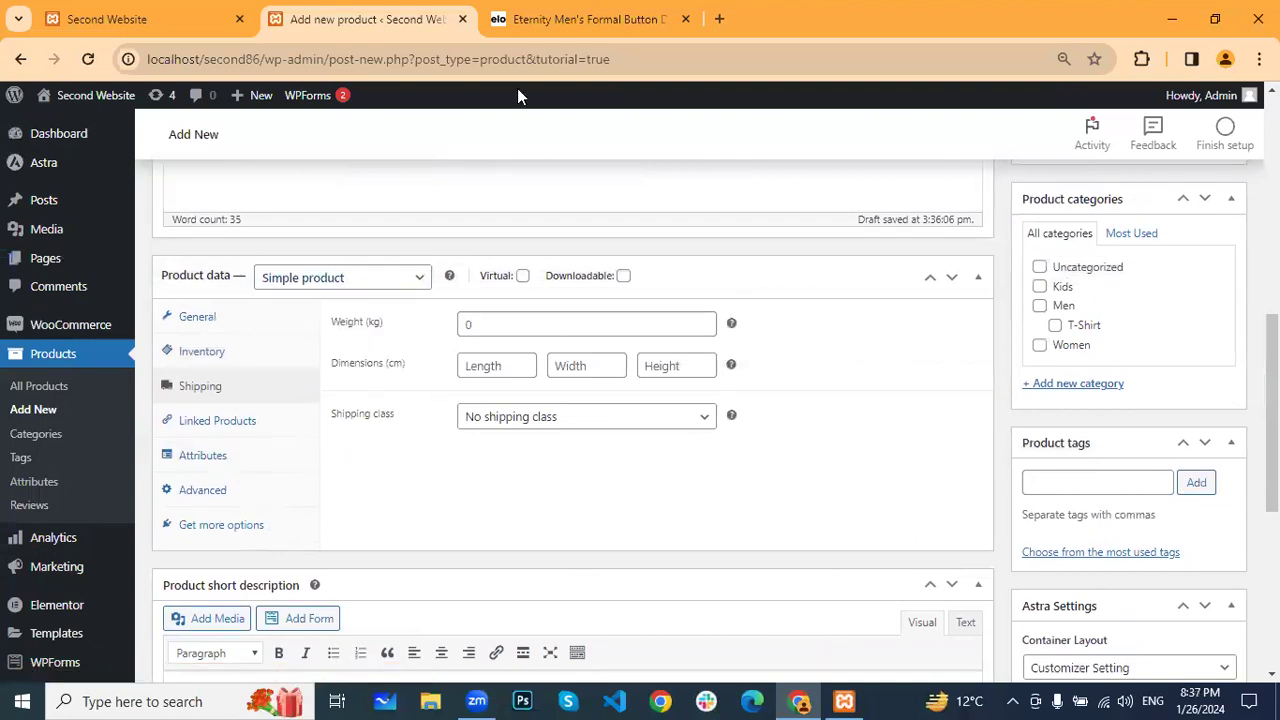
# Switch to the shirt's page on elo.shopping and examine its colour and collar size options
pyautogui.click(580, 19)
pyautogui.scroll(1, 782, 360)
pyautogui.scroll(1, 789, 371)
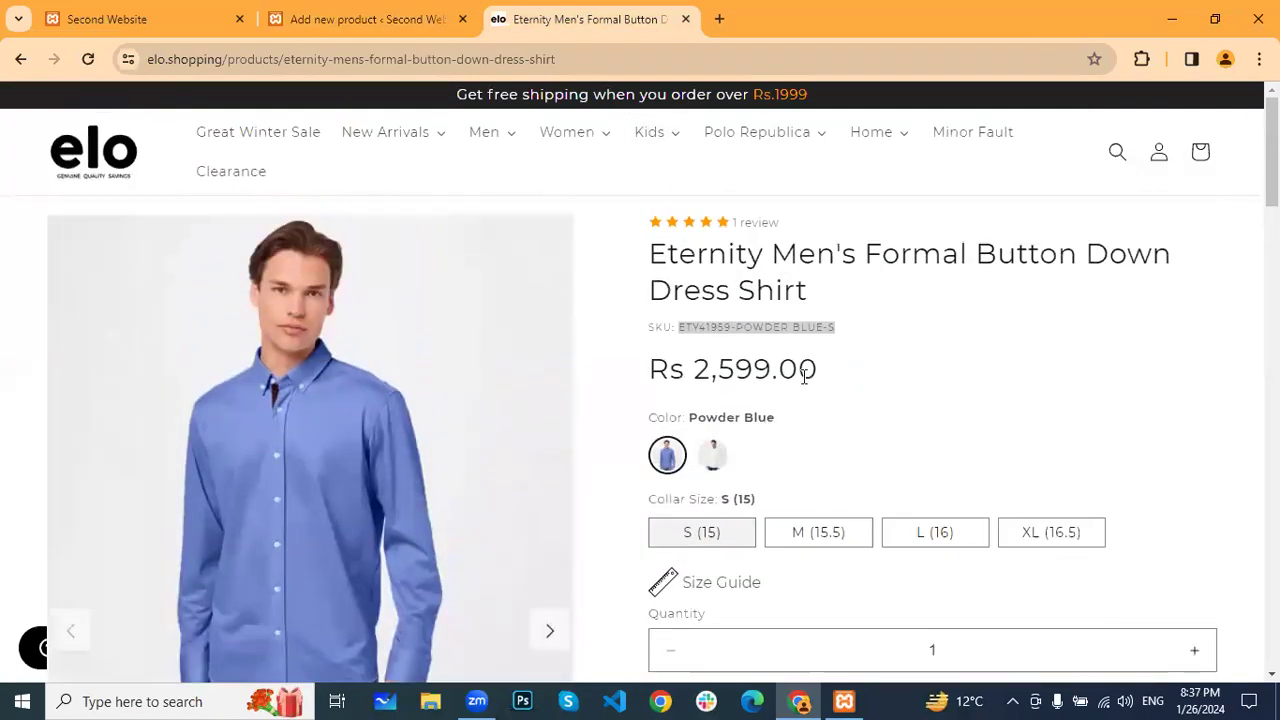
pyautogui.scroll(-1, 866, 420)
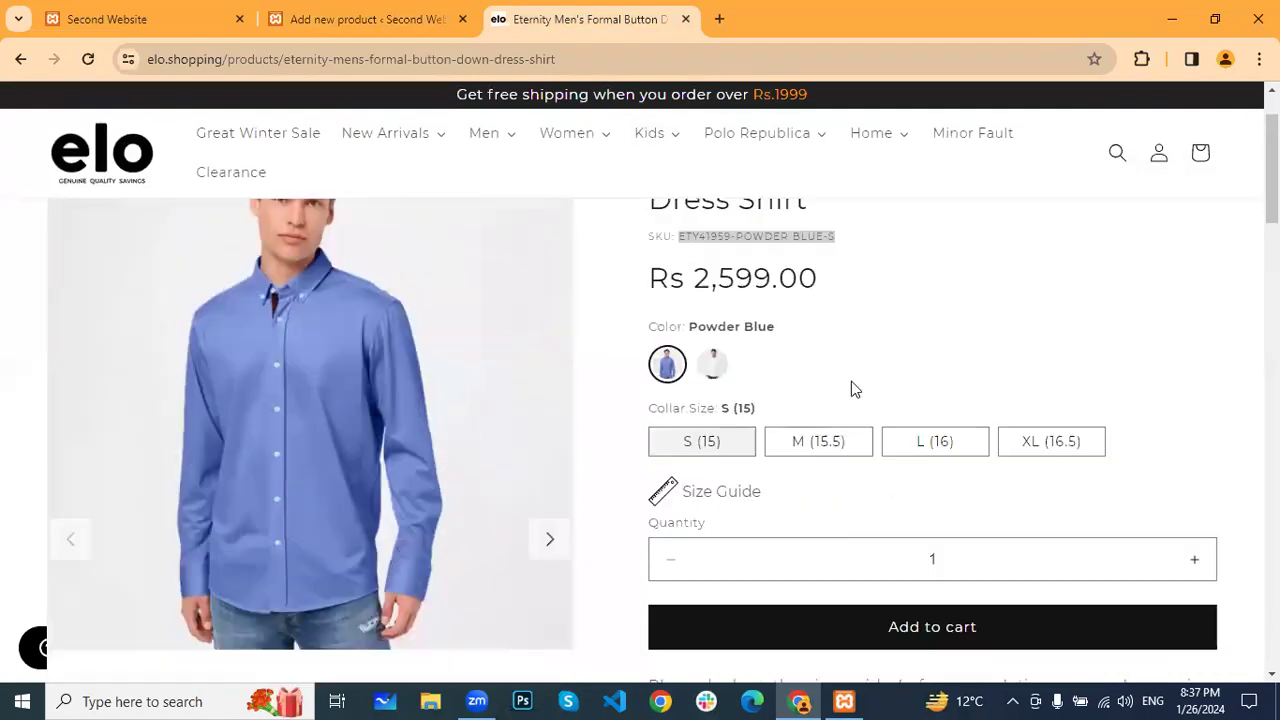
pyautogui.click(716, 368)
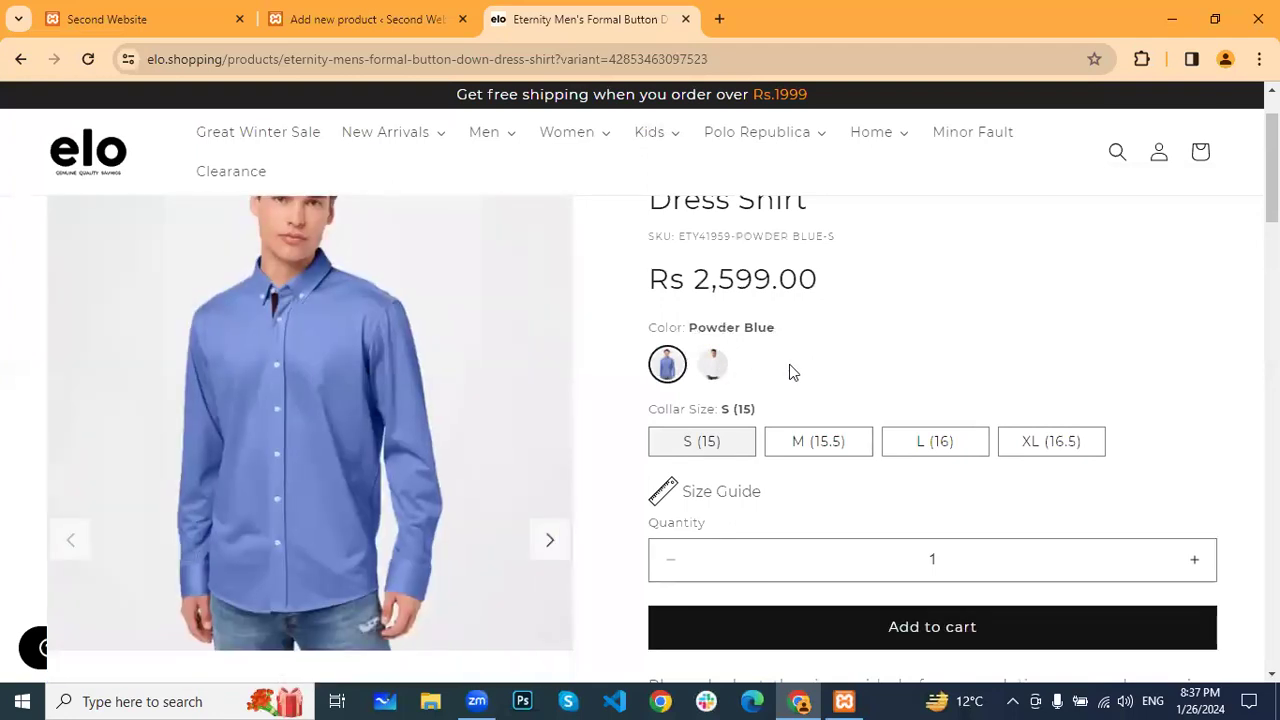
pyautogui.moveTo(649, 329); pyautogui.dragTo(686, 330)
pyautogui.scroll(-1, 769, 460)
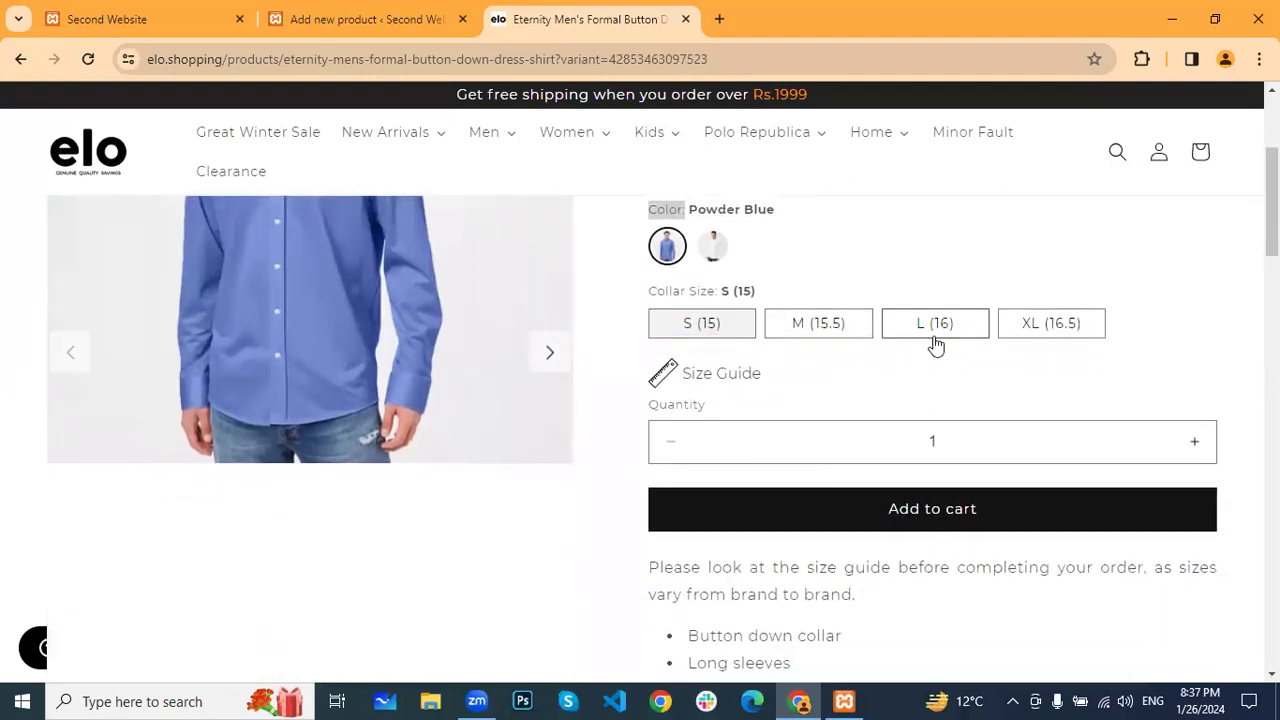
pyautogui.click(487, 158)
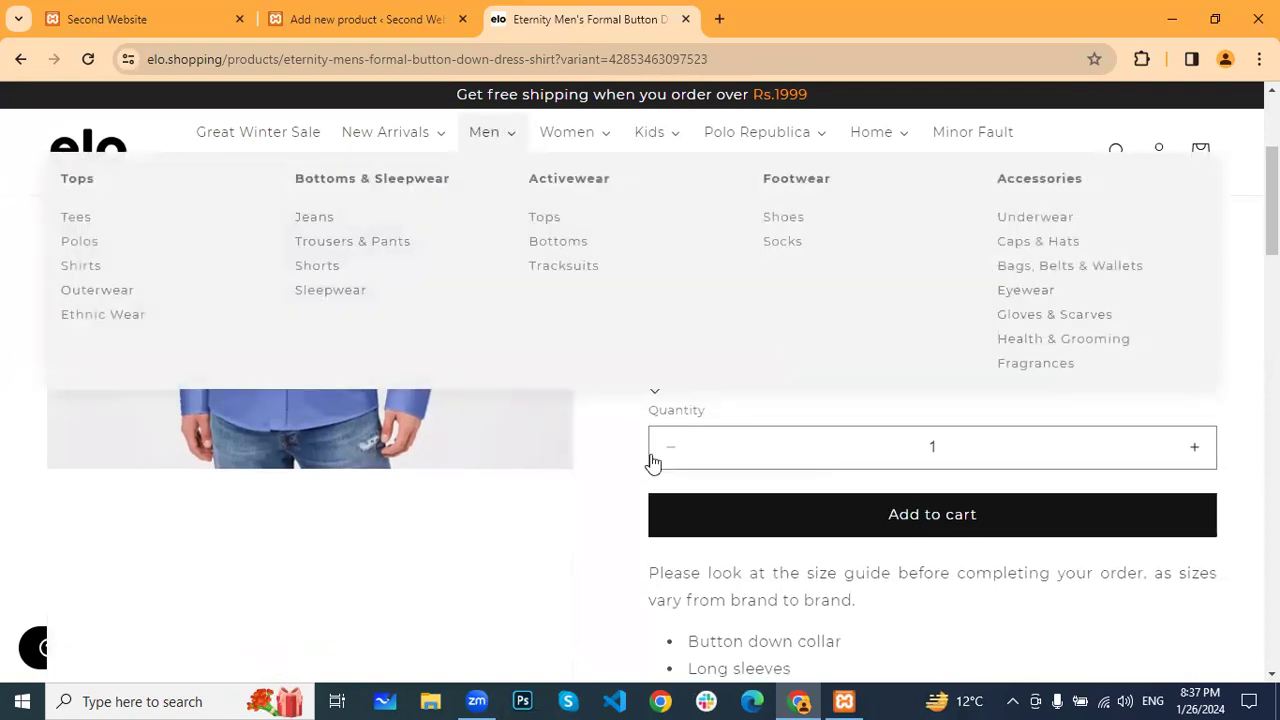
# Switch to the product being added and examine the product types available for its product data
pyautogui.scroll(1, 652, 462)
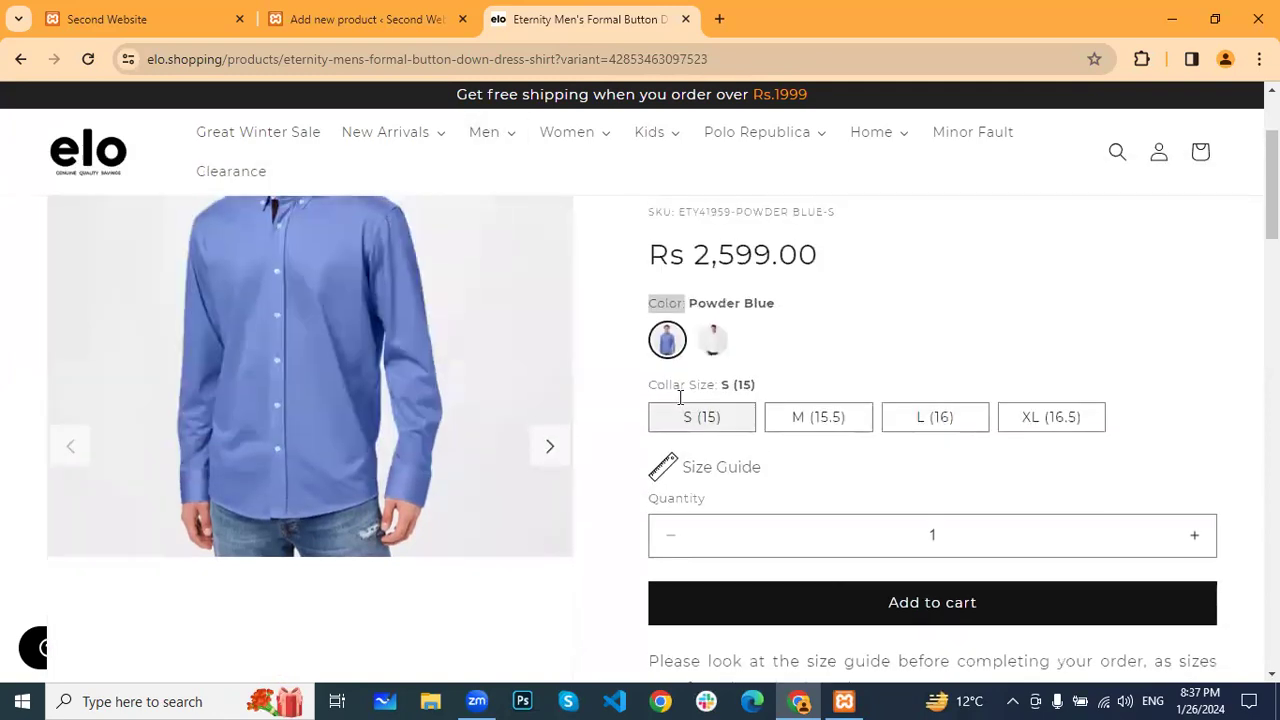
pyautogui.click(378, 24)
pyautogui.click(370, 280)
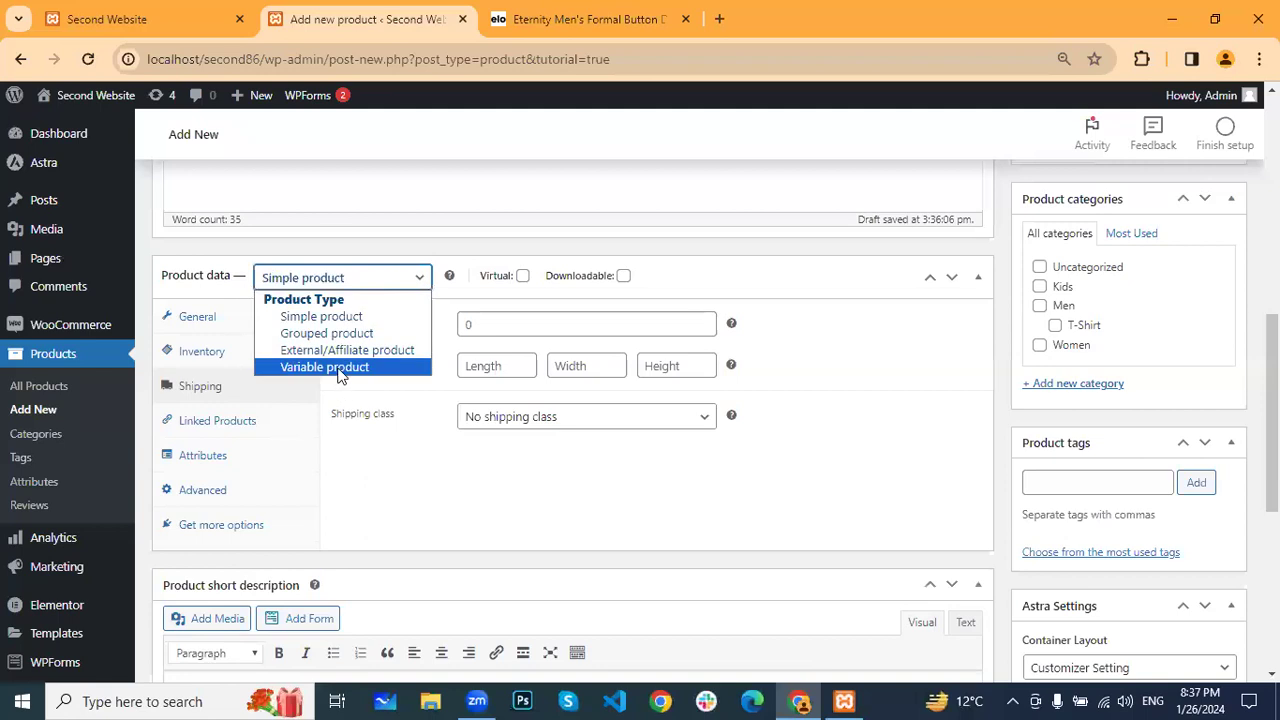
pyautogui.click(377, 248)
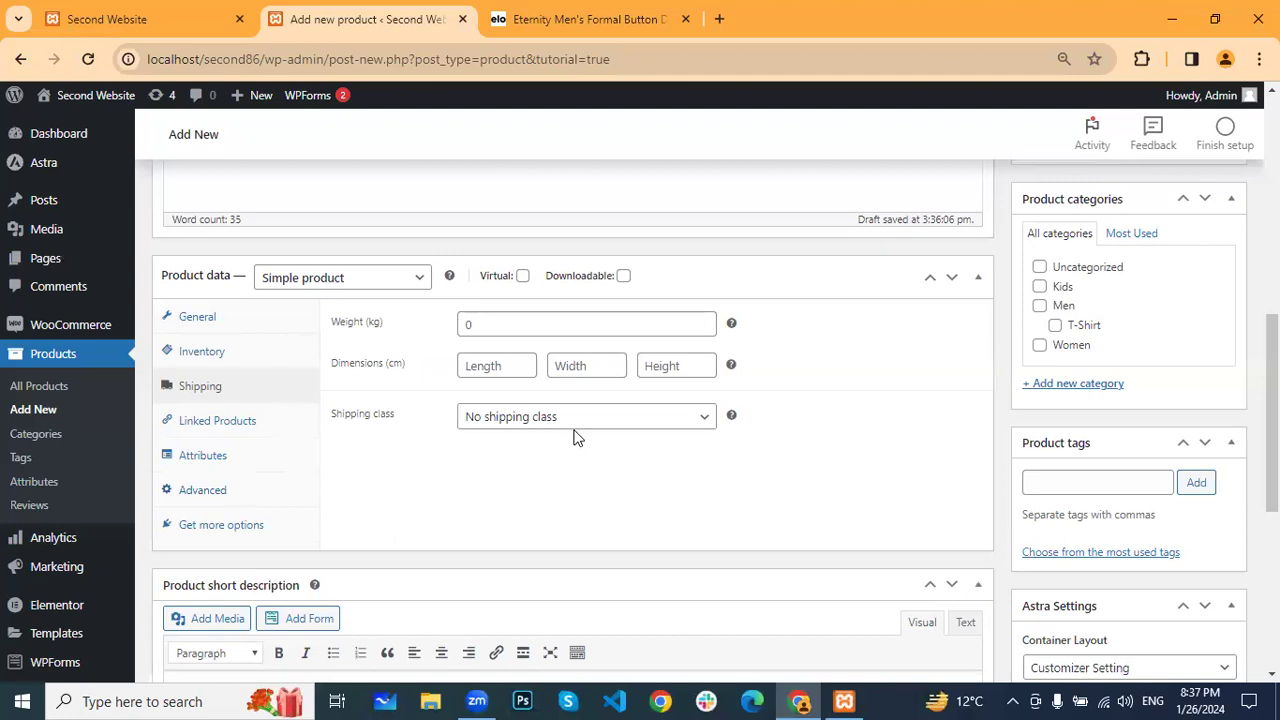
pyautogui.click(423, 278)
pyautogui.click(425, 280)
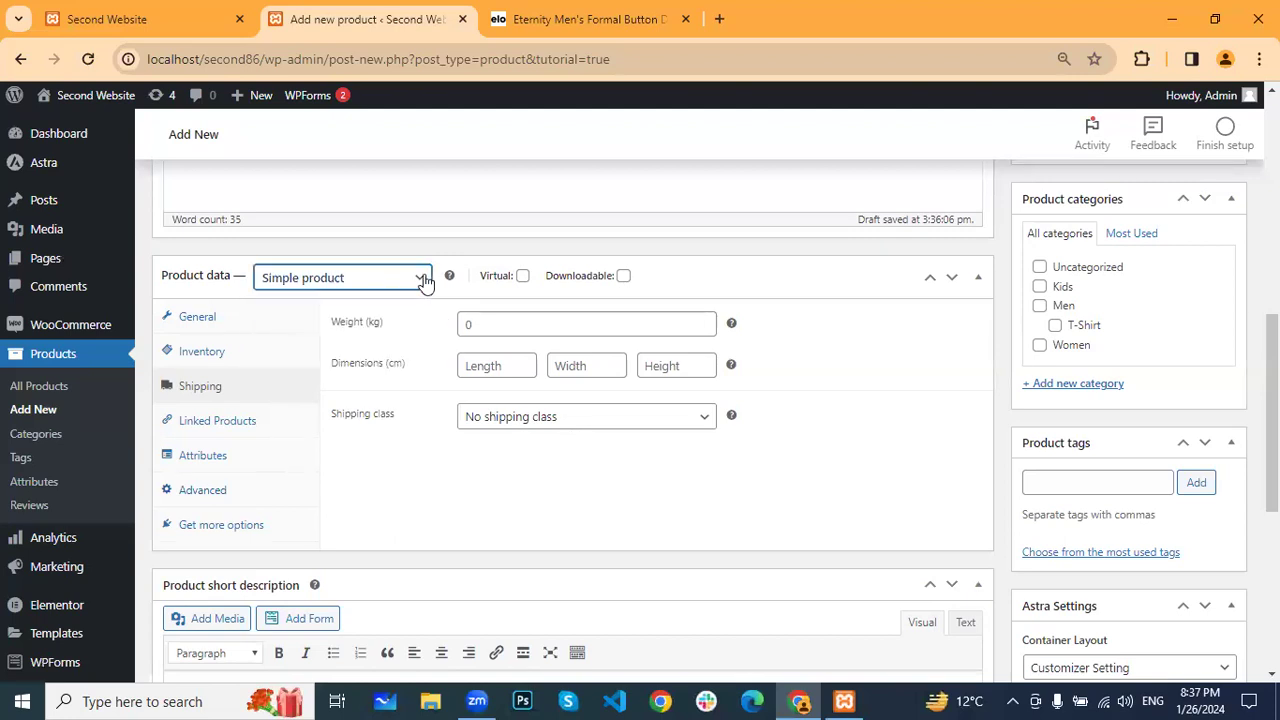
# Check the product short description section, then examine the shirt's details and description on the elo store page
pyautogui.scroll(-3, 555, 476)
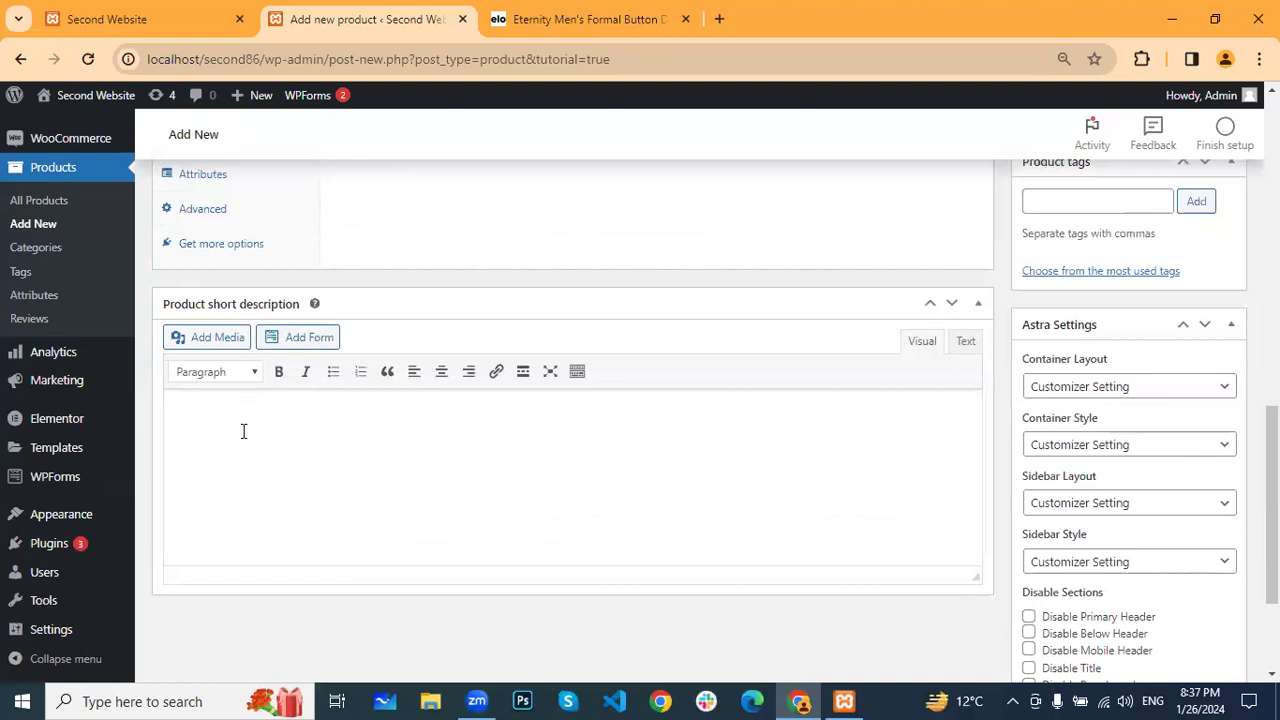
pyautogui.click(565, 18)
pyautogui.scroll(-4, 820, 374)
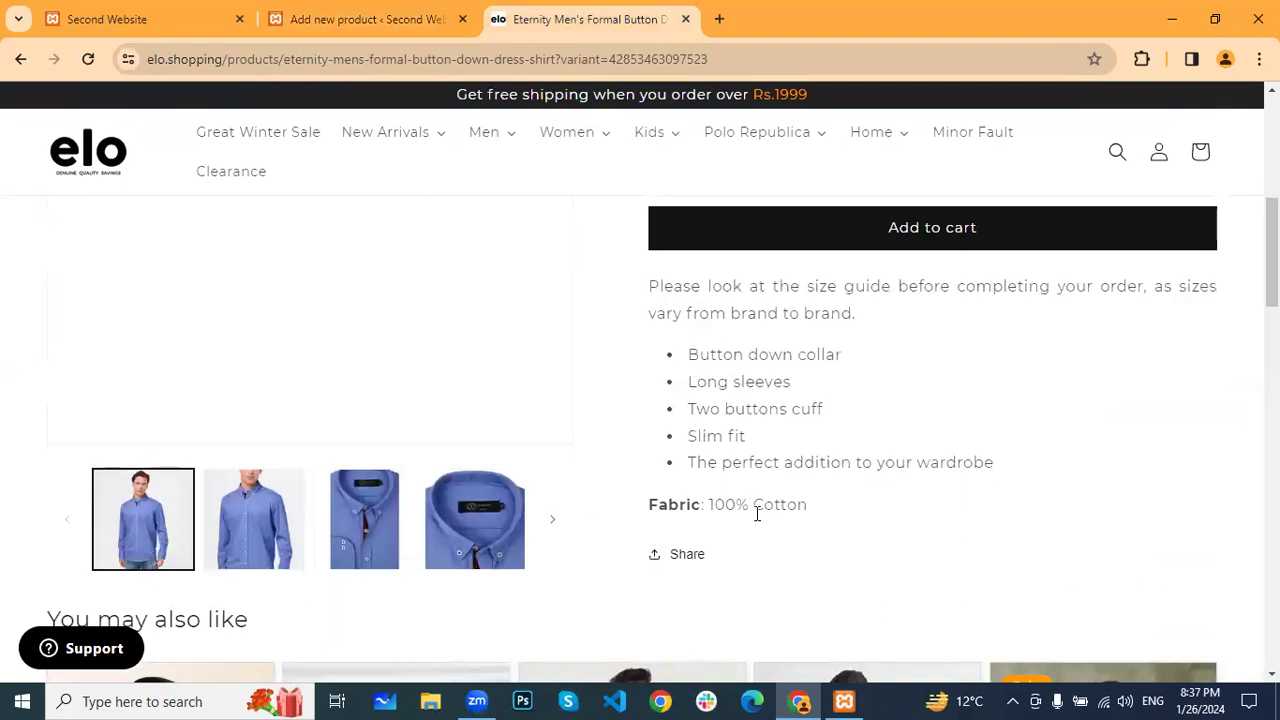
pyautogui.scroll(3, 800, 517)
pyautogui.scroll(2, 885, 512)
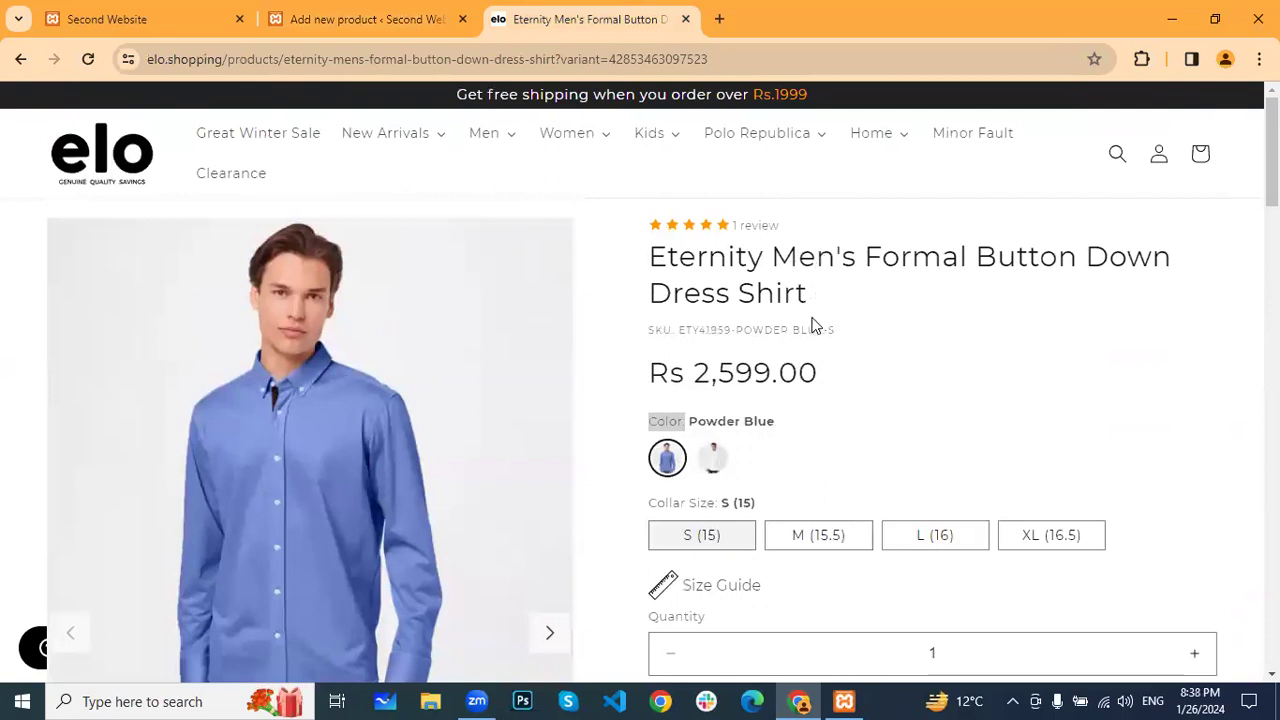
pyautogui.click(812, 413)
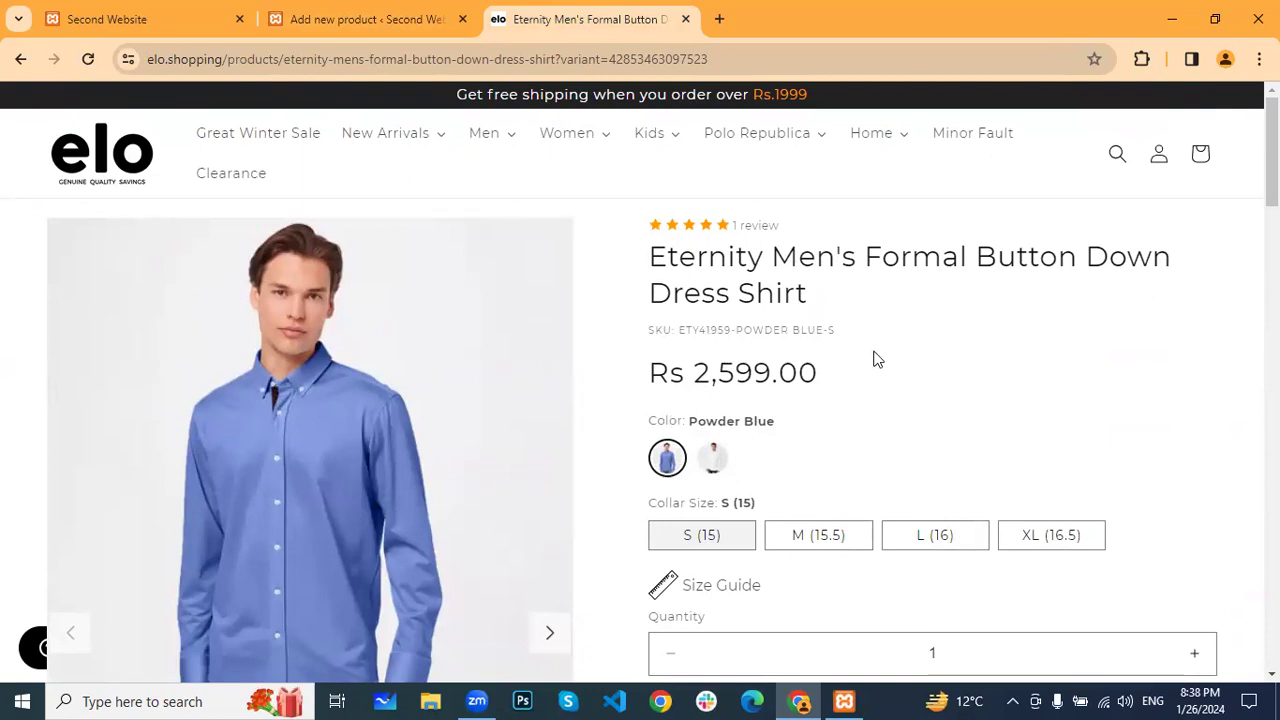
# Copy "The perfect addition to your wardrobe" from the product description into the product short description as plain text without a bullet
pyautogui.click(345, 16)
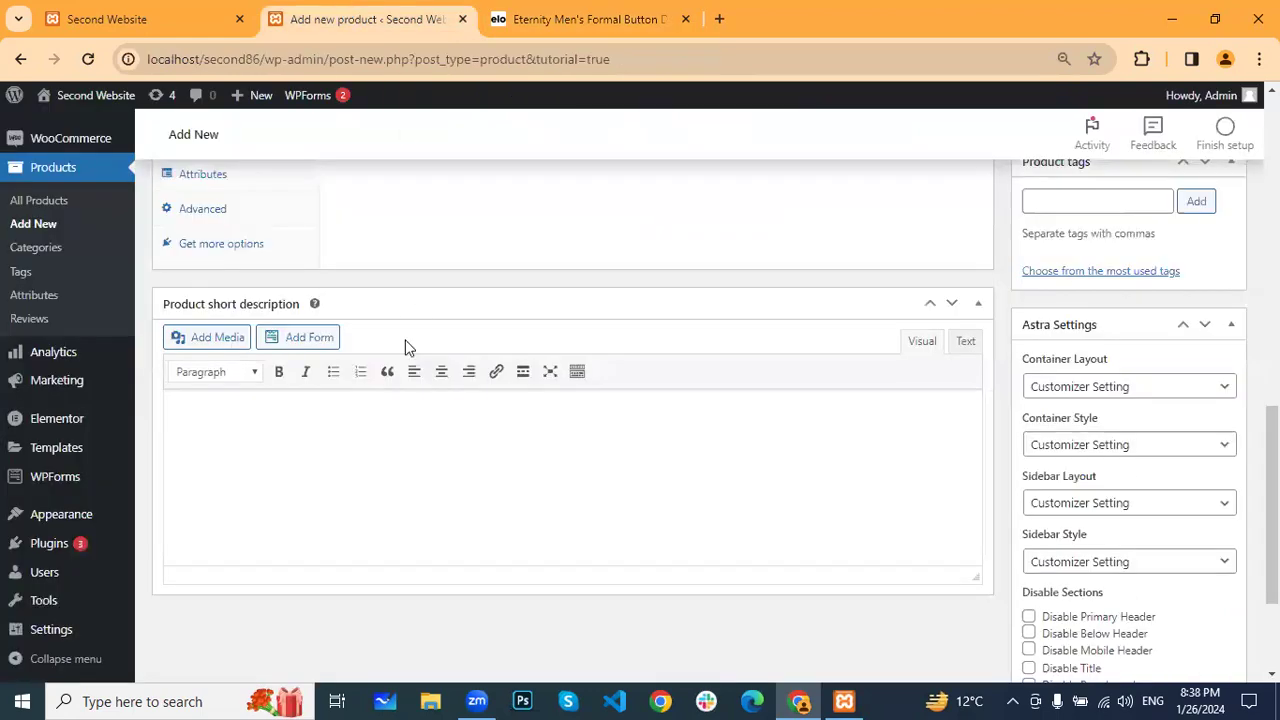
pyautogui.click(417, 405)
pyautogui.scroll(10, 502, 345)
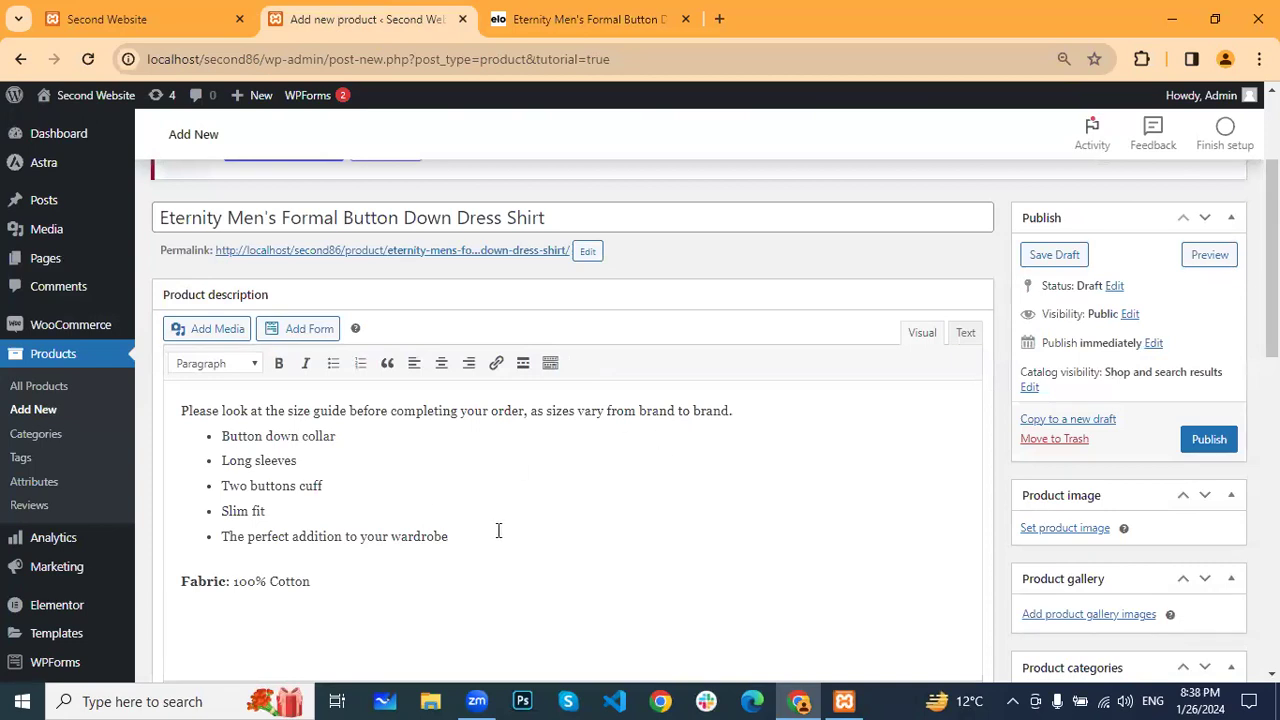
pyautogui.moveTo(452, 537); pyautogui.dragTo(224, 540)
pyautogui.hotkey('ctrl', 'c')
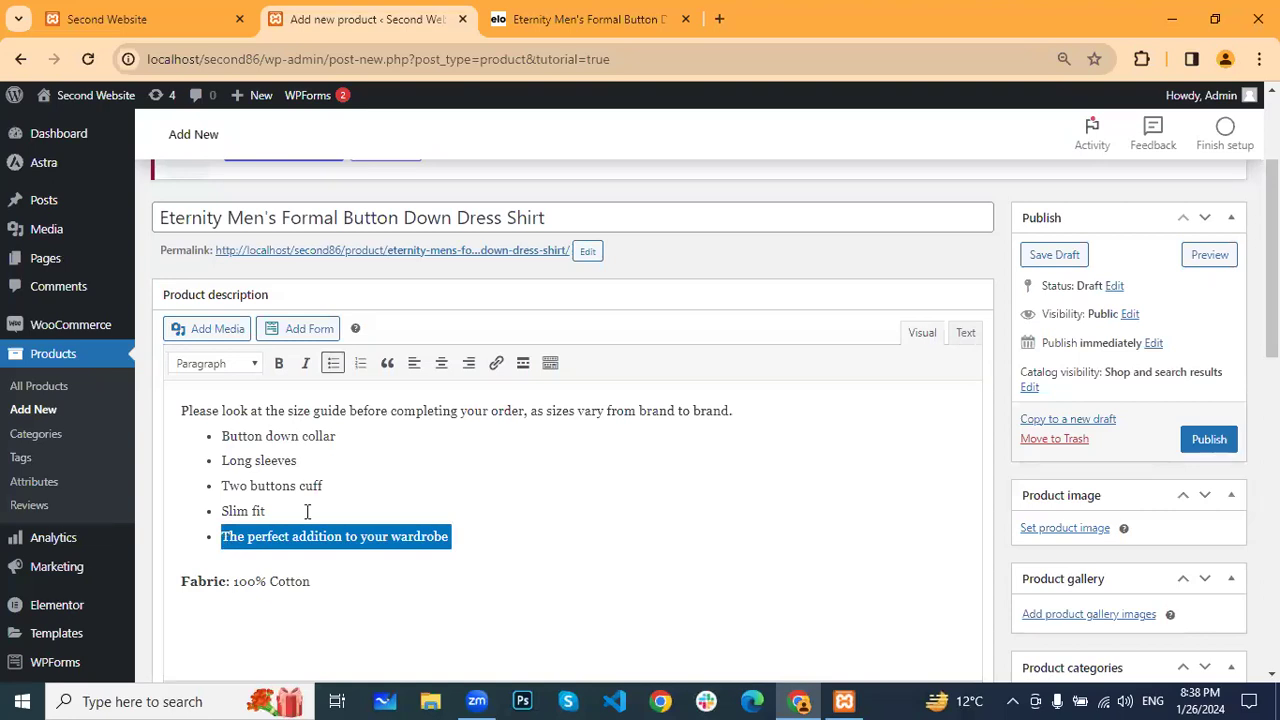
pyautogui.scroll(-8, 295, 600)
pyautogui.scroll(-1, 290, 560)
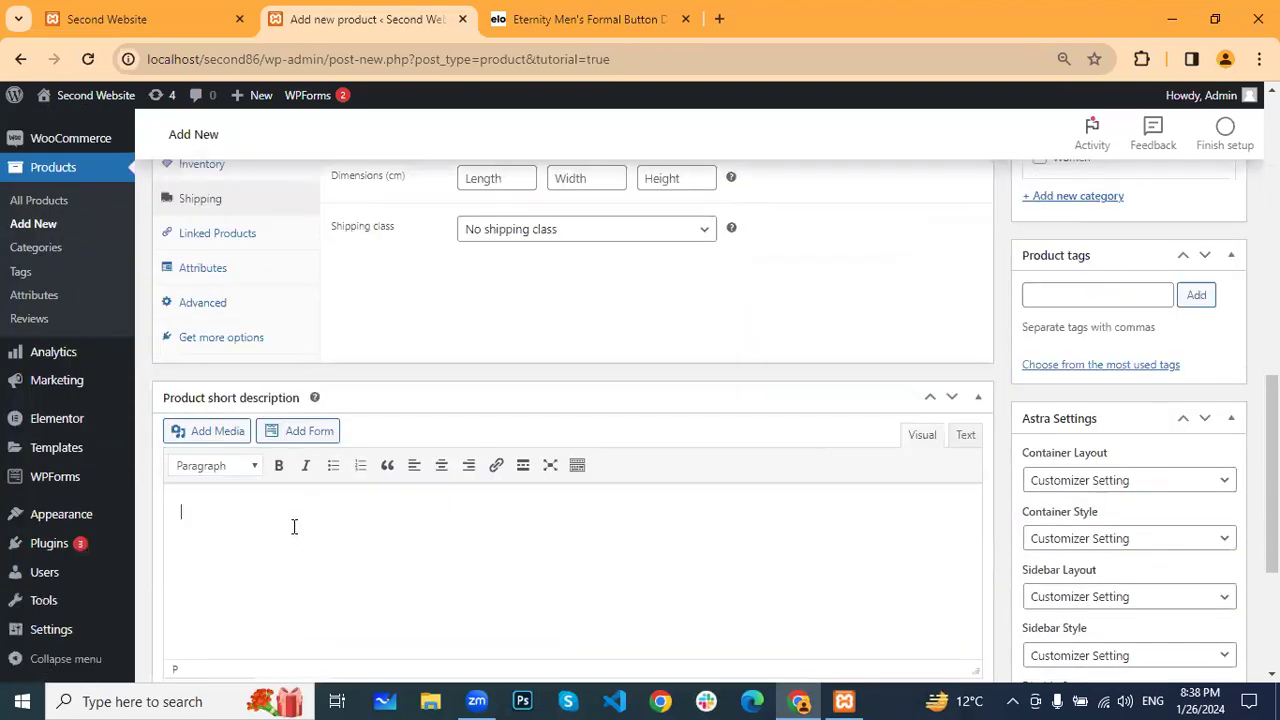
pyautogui.click(294, 526)
pyautogui.hotkey('ctrl', 'v')
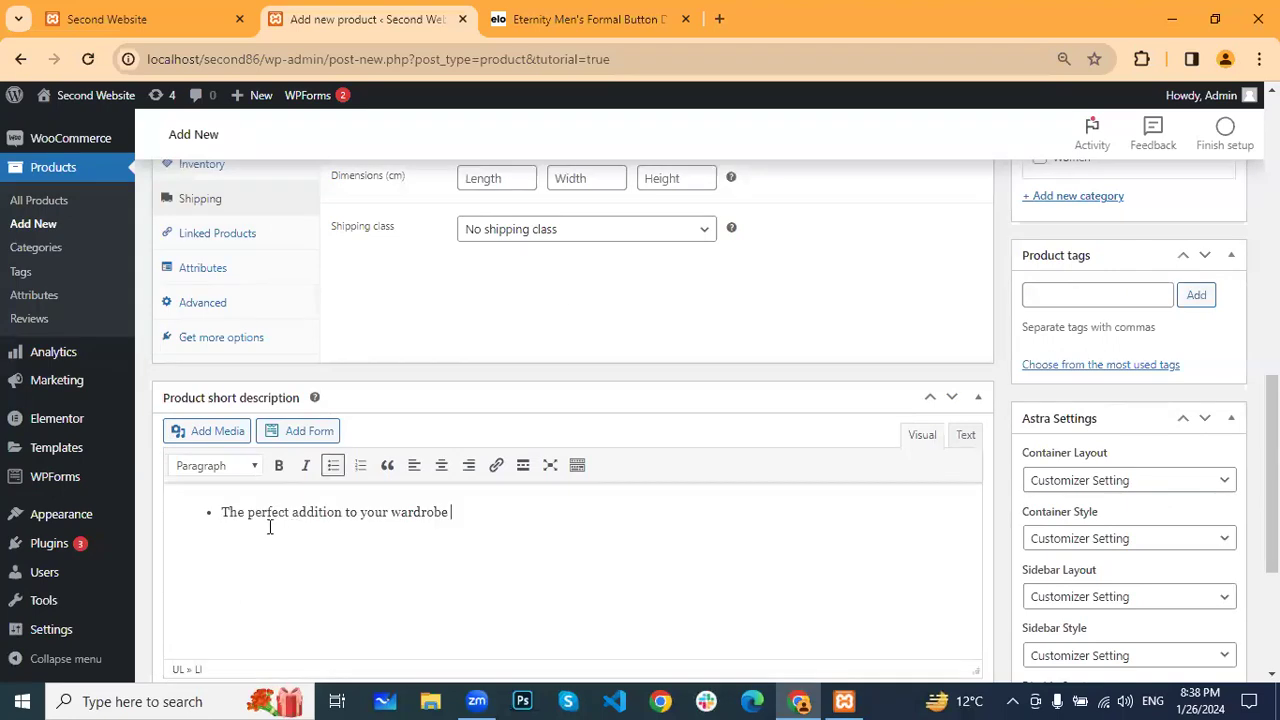
pyautogui.click(334, 466)
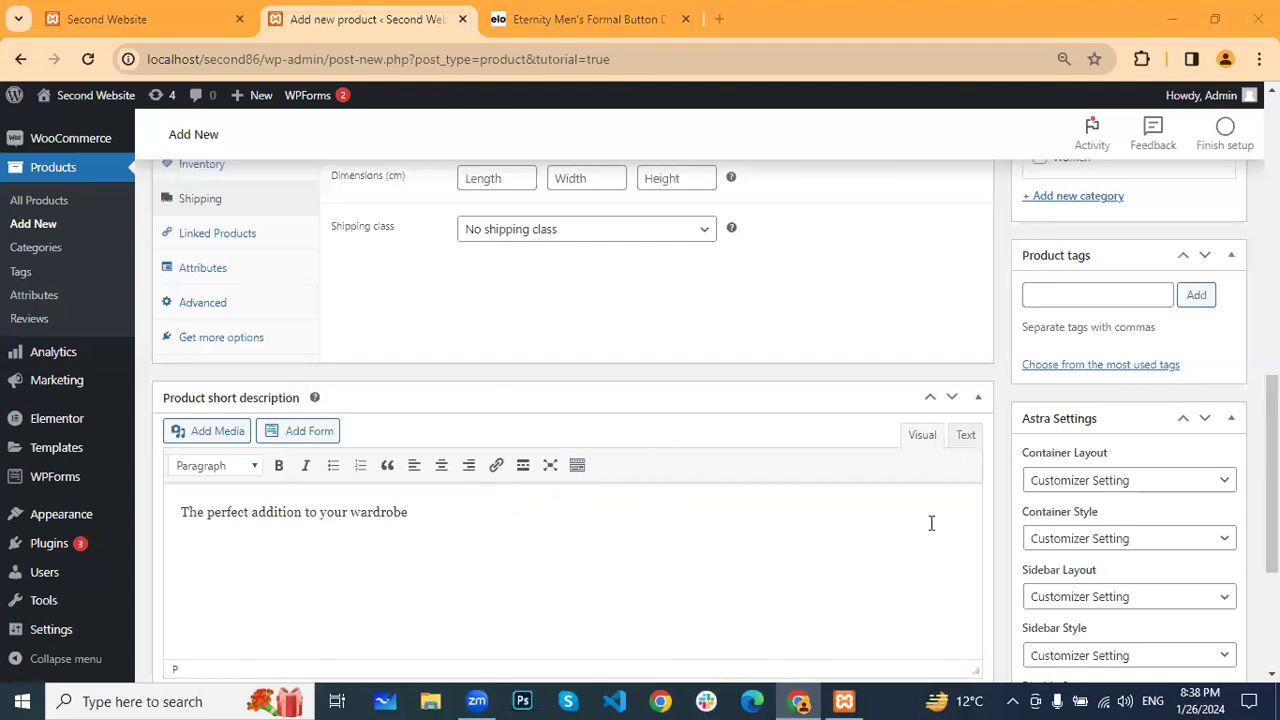
# Review the new product's title, description, General pricing data, short description and product image section
pyautogui.scroll(-2, 509, 480)
pyautogui.scroll(6, 509, 480)
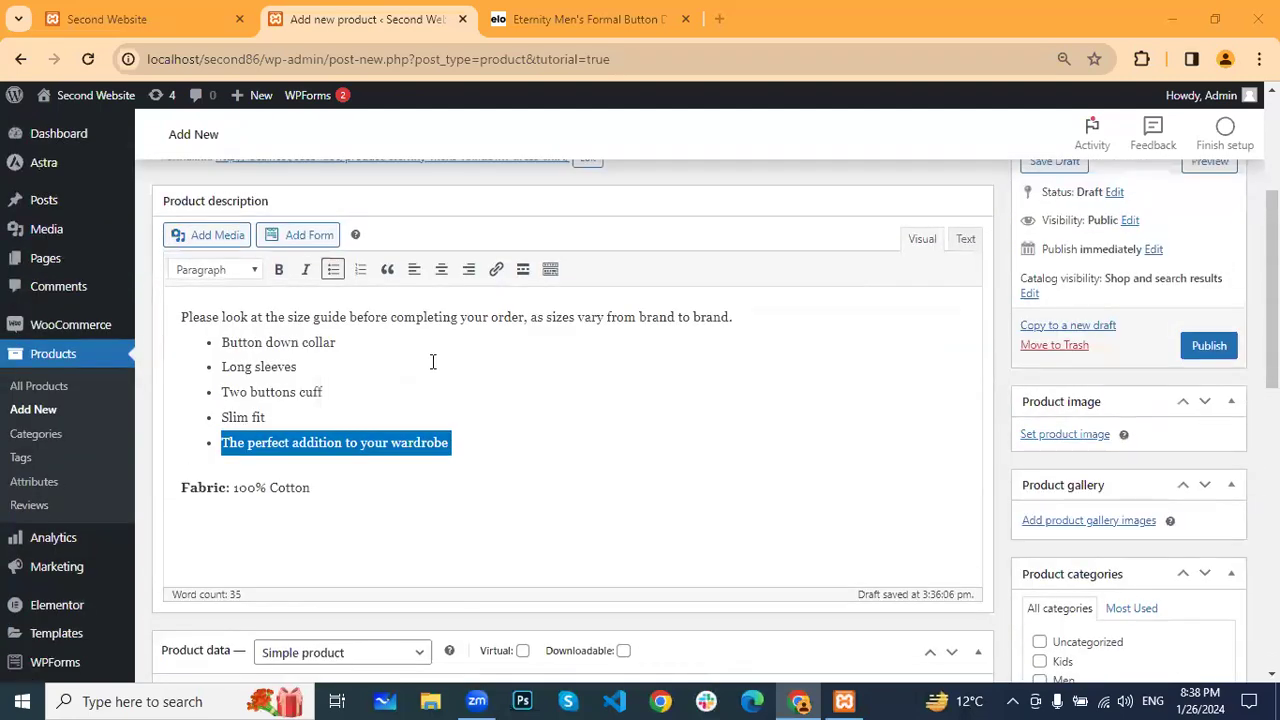
pyautogui.scroll(3, 433, 362)
pyautogui.scroll(-3, 343, 426)
pyautogui.click(504, 403)
pyautogui.scroll(-4, 210, 310)
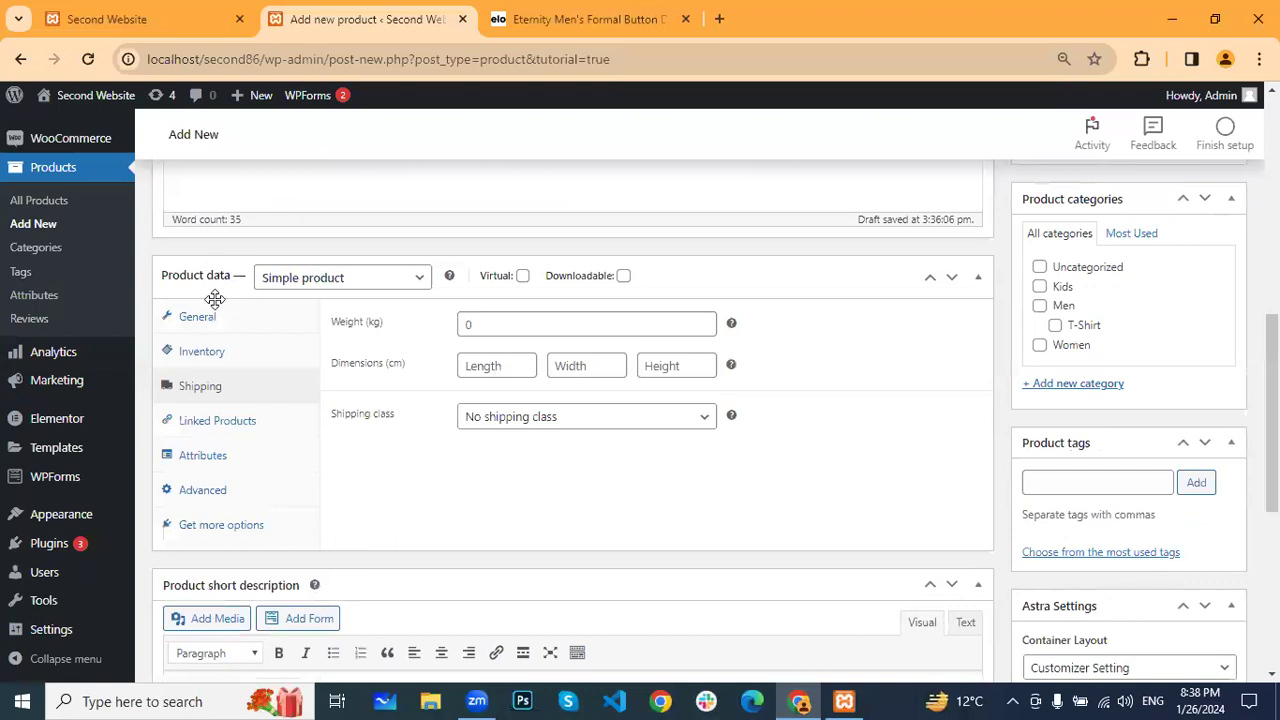
pyautogui.click(190, 315)
pyautogui.scroll(-3, 549, 345)
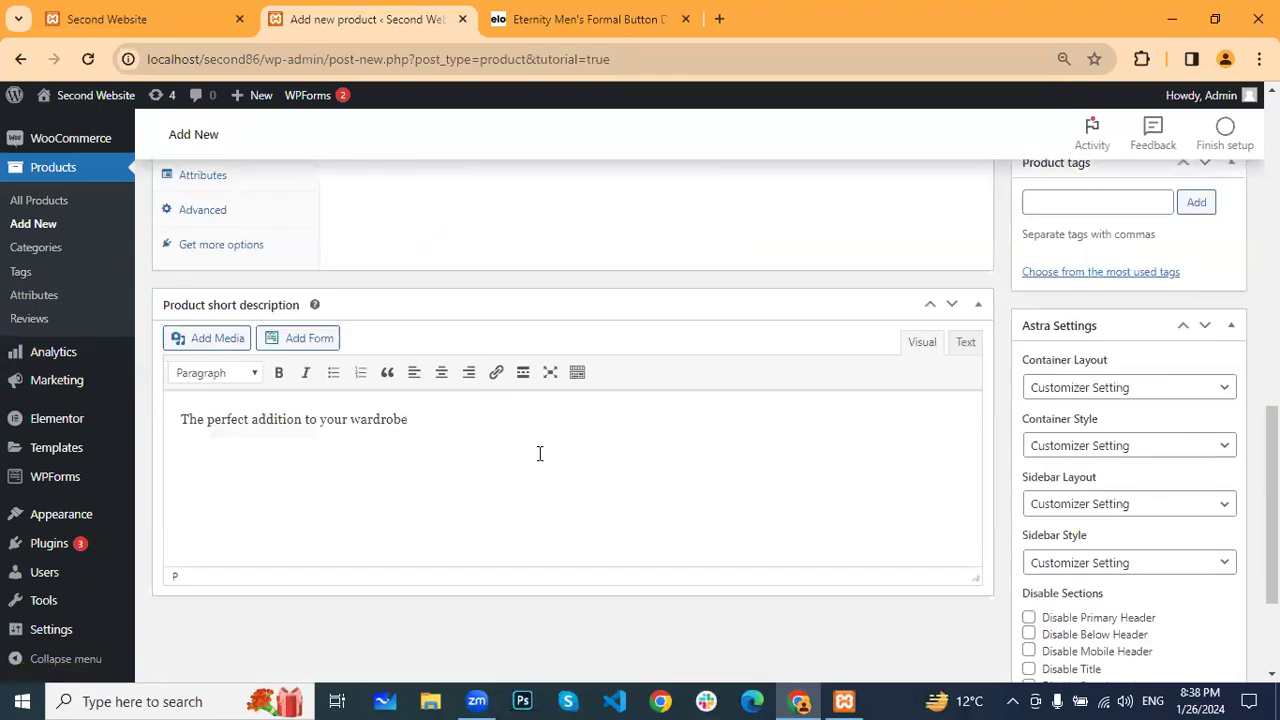
pyautogui.scroll(-1, 539, 454)
pyautogui.scroll(4, 891, 411)
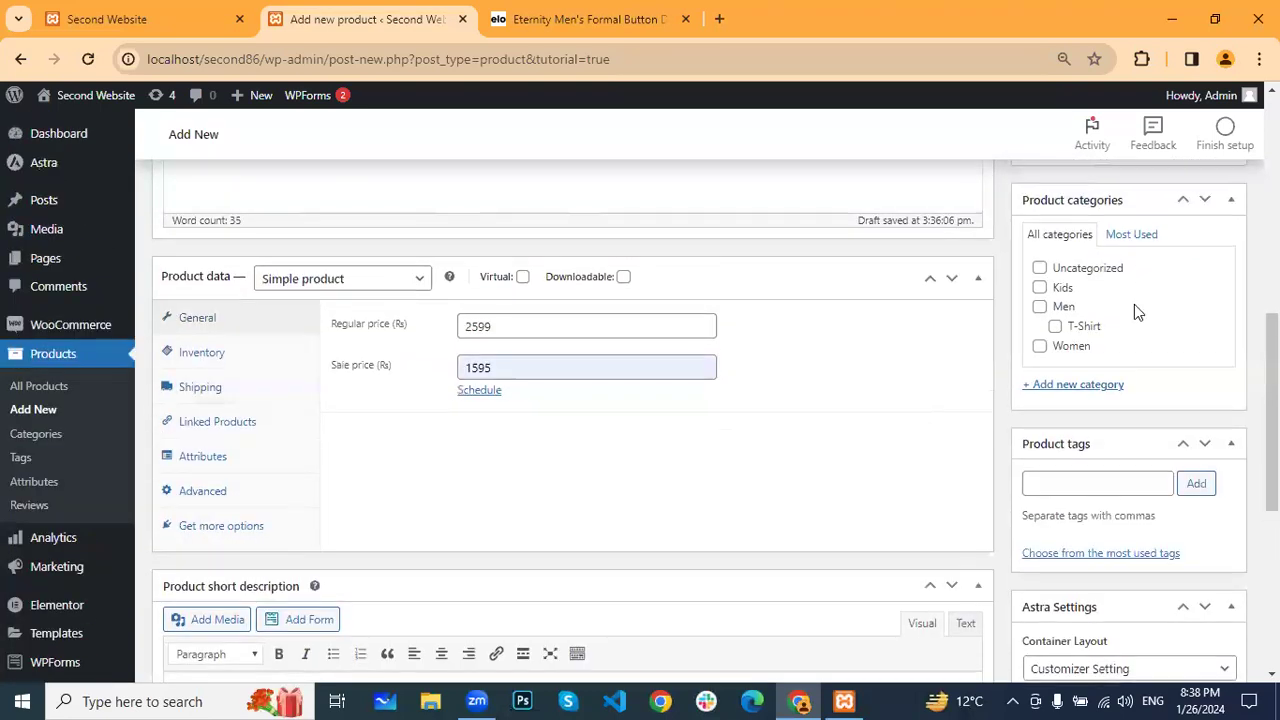
pyautogui.scroll(10, 1134, 312)
pyautogui.scroll(-3, 1149, 350)
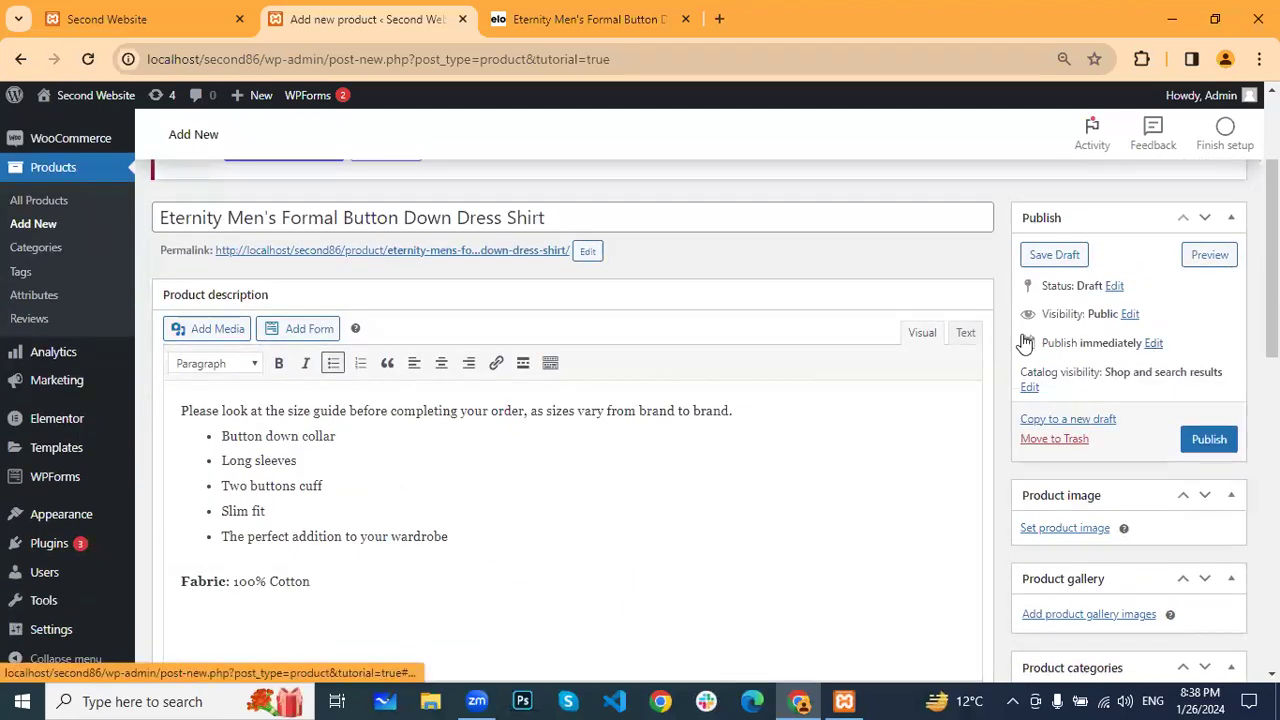
pyautogui.scroll(-2, 1025, 343)
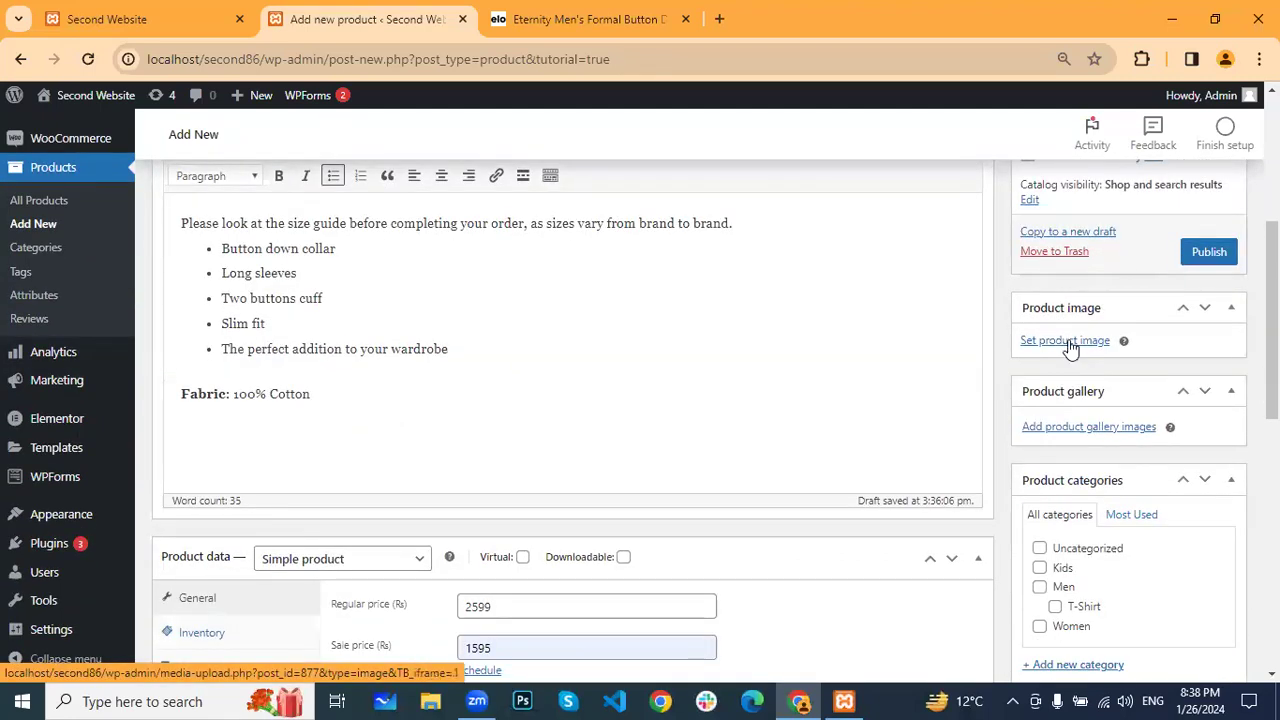
# Upload werv_5000x from the desktop images folder and set it as the product image
pyautogui.click(585, 19)
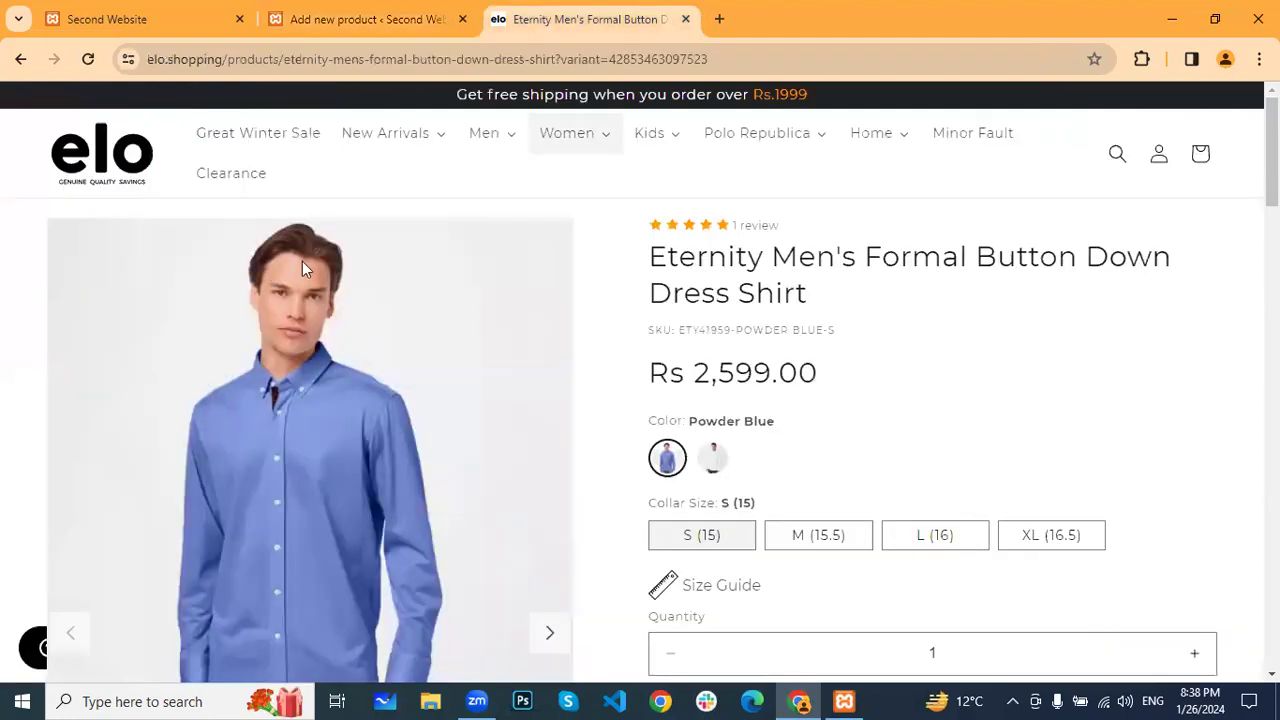
pyautogui.click(457, 24)
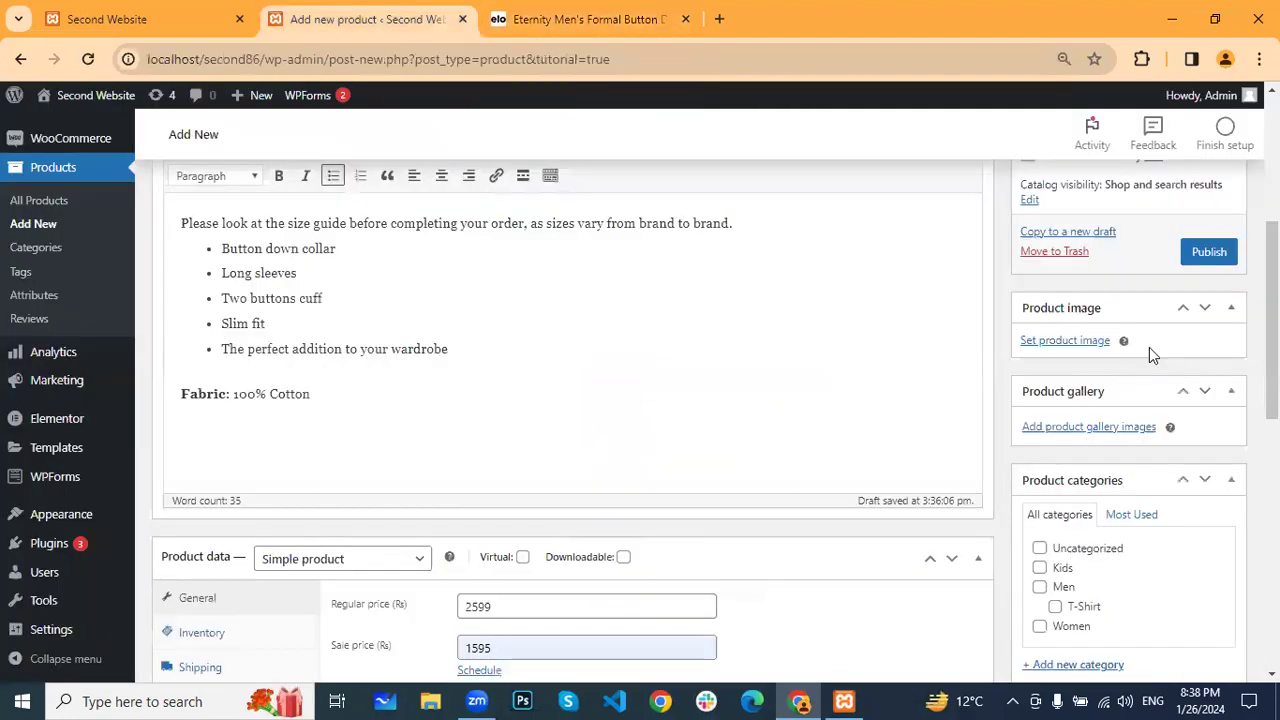
pyautogui.click(1068, 341)
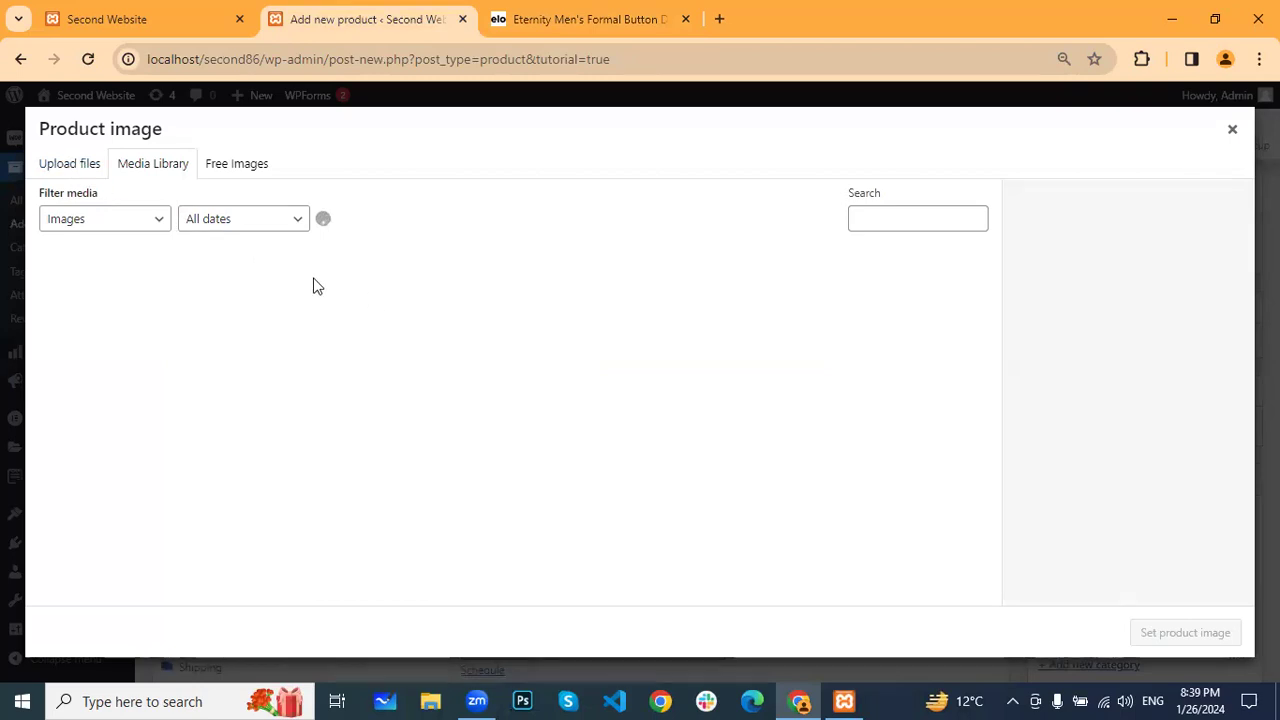
pyautogui.click(65, 163)
pyautogui.click(645, 397)
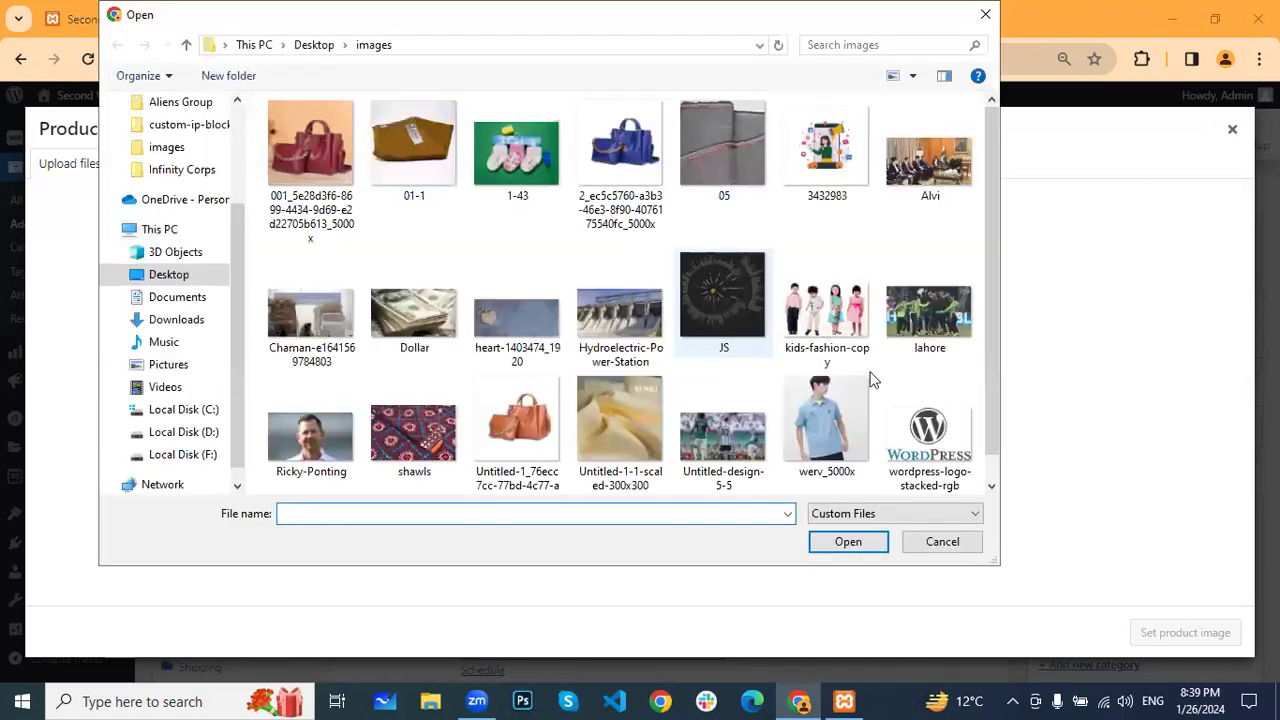
pyautogui.click(826, 427)
pyautogui.click(848, 541)
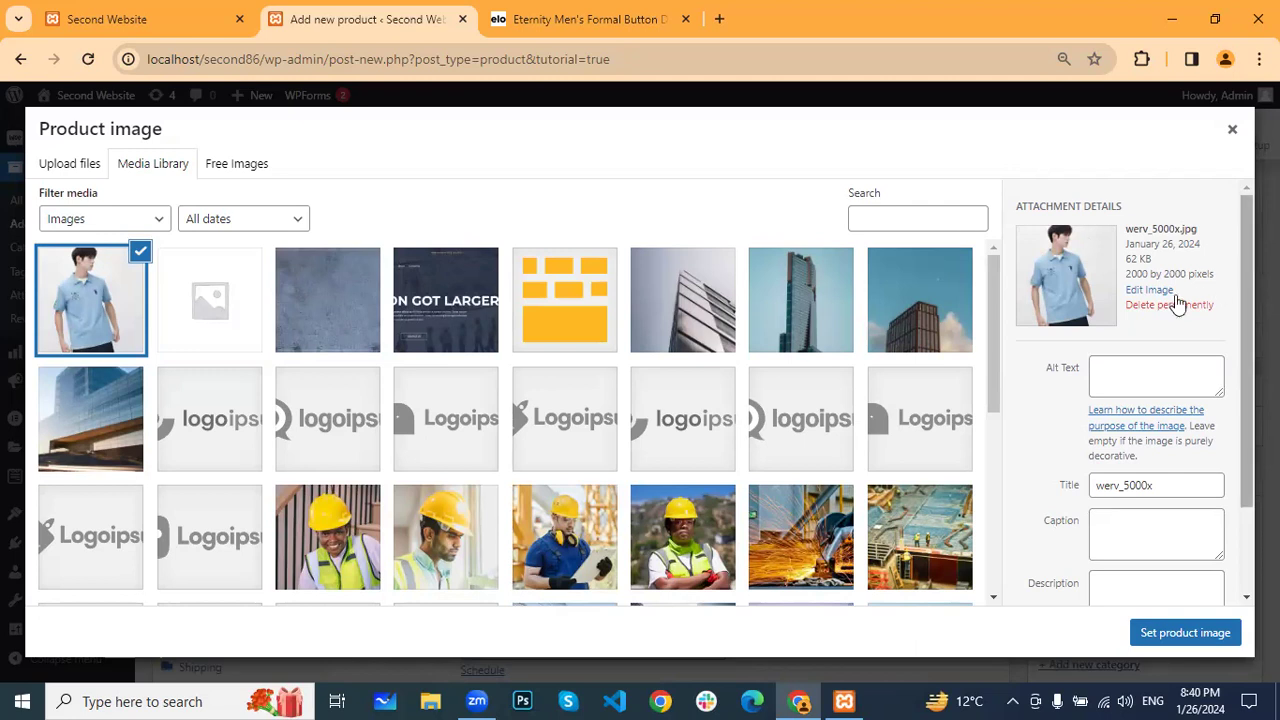
pyautogui.click(1233, 636)
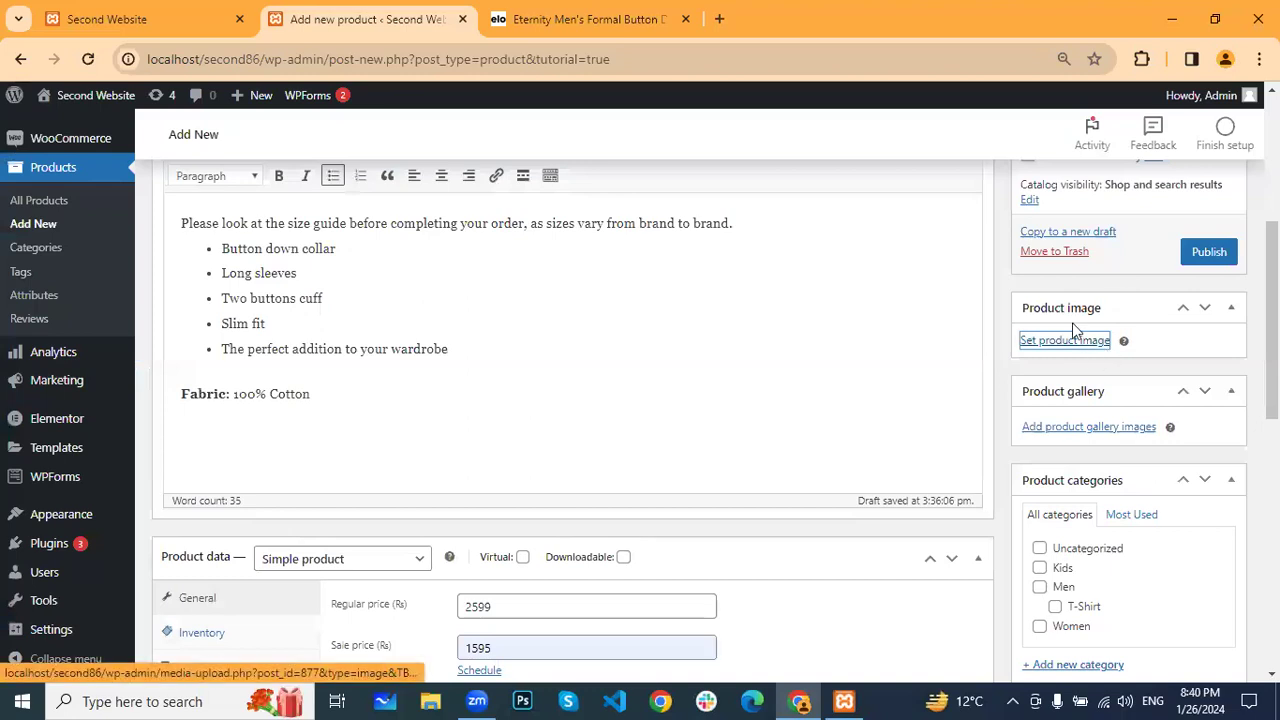
# Compare the product gallery section with the main photo and additional thumbnails on the elo shirt page
pyautogui.scroll(-3, 1138, 426)
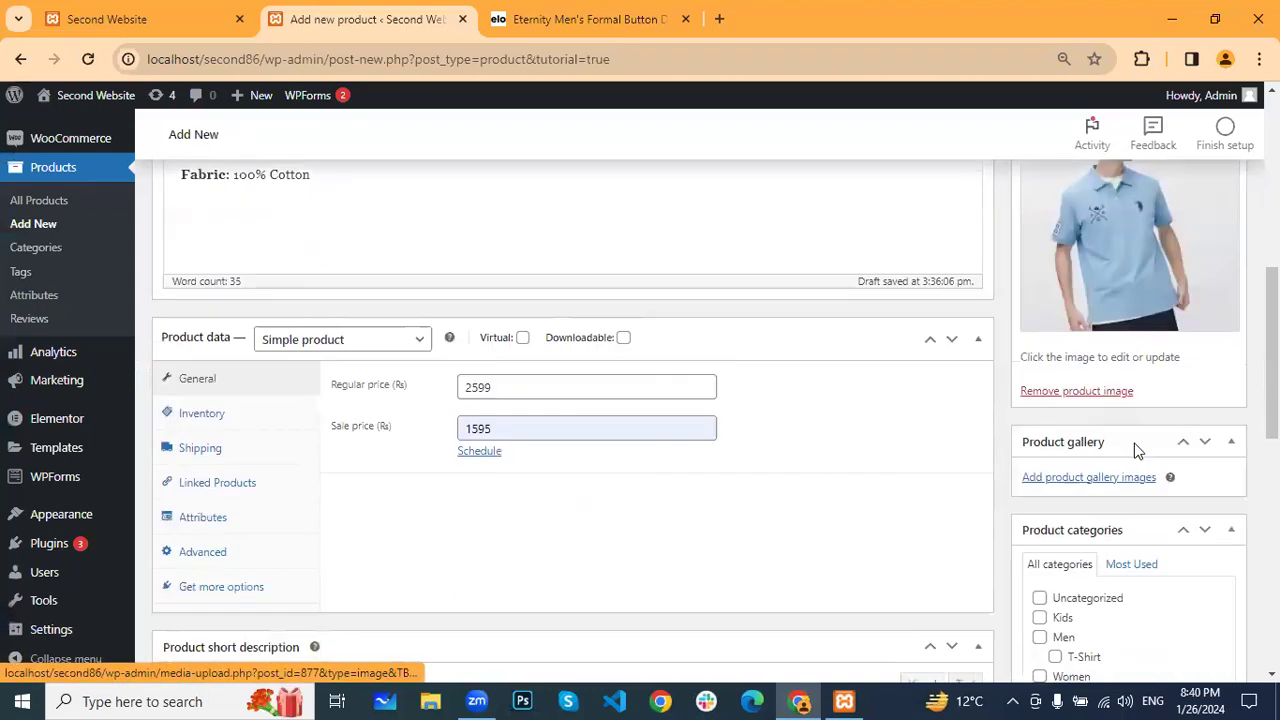
pyautogui.click(575, 12)
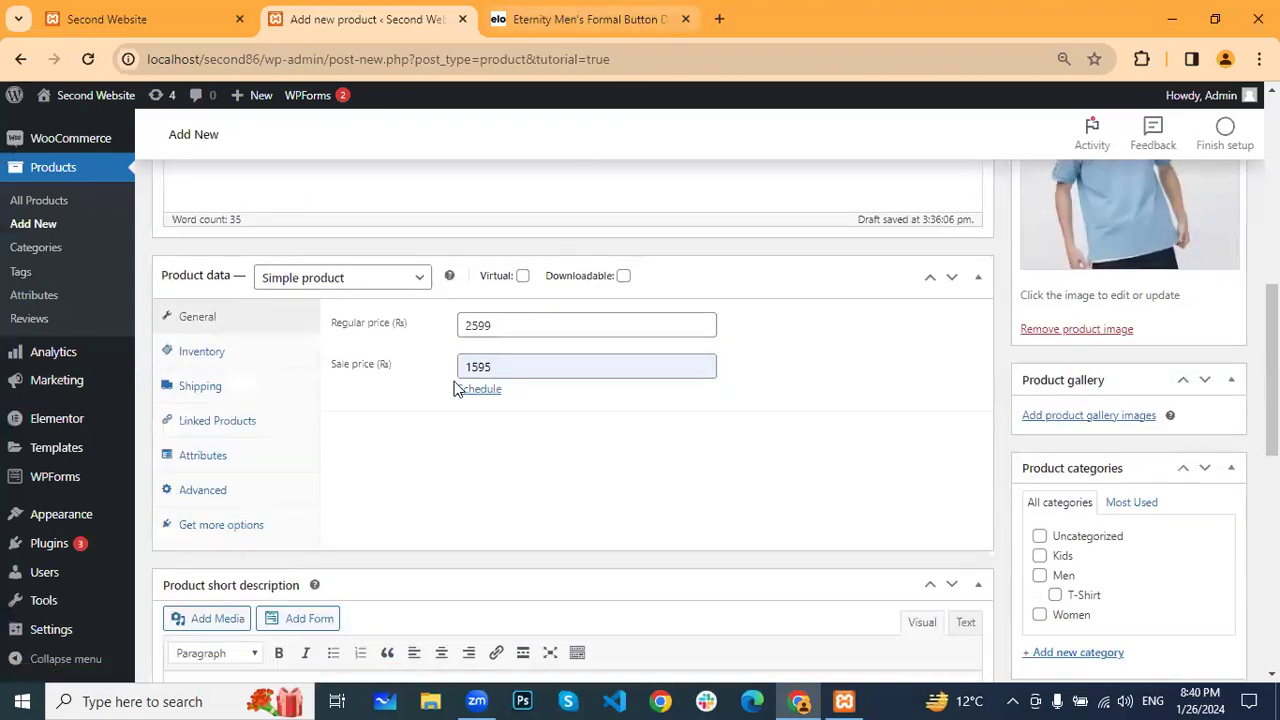
pyautogui.scroll(-4, 451, 386)
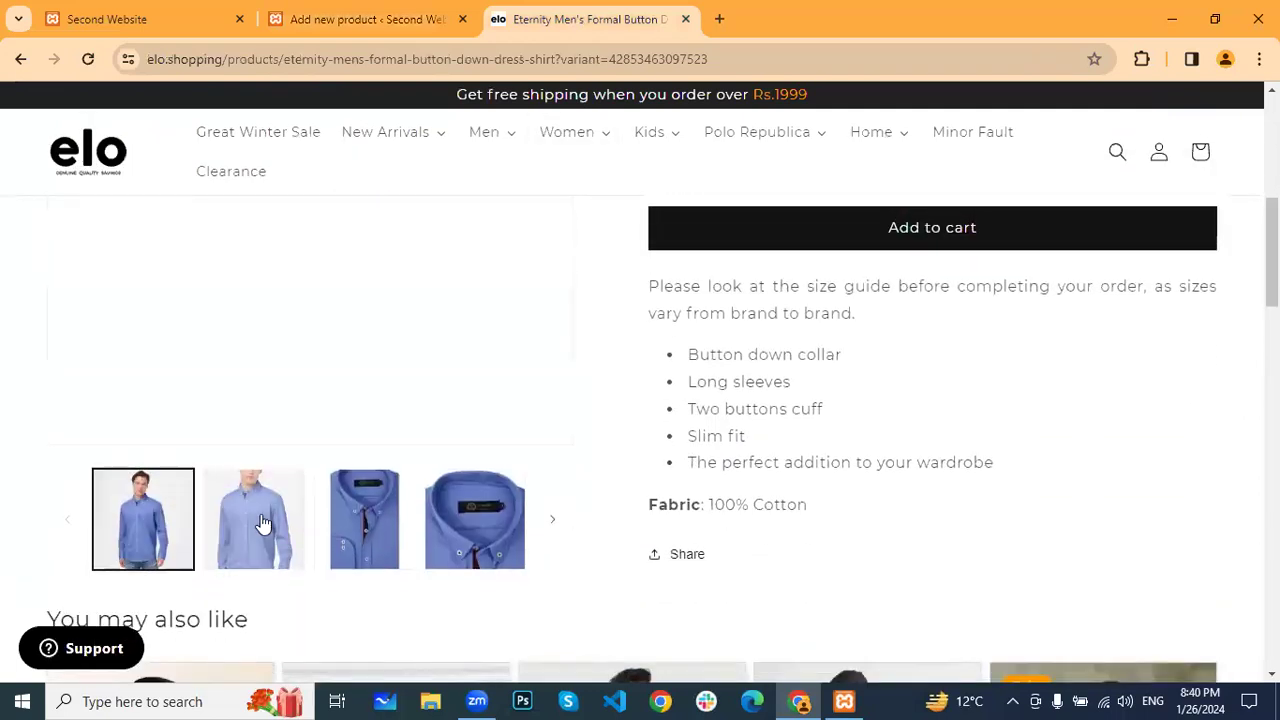
pyautogui.scroll(4, 550, 410)
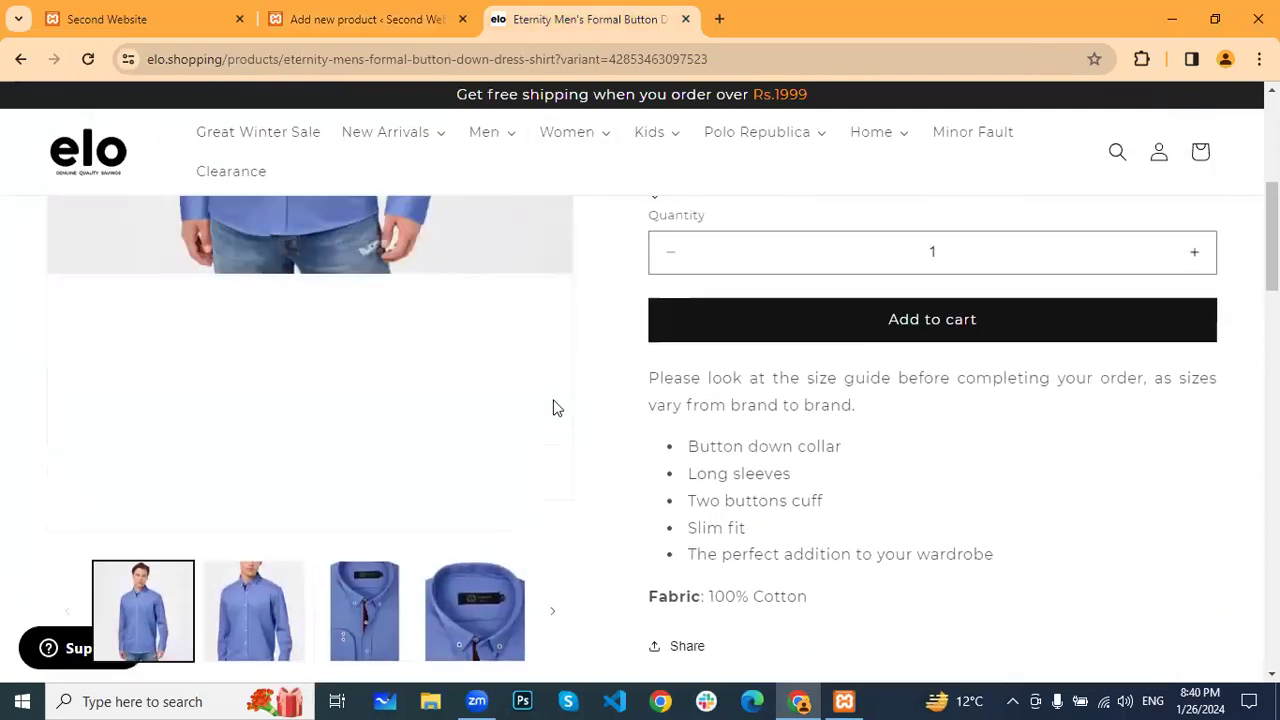
pyautogui.click(385, 20)
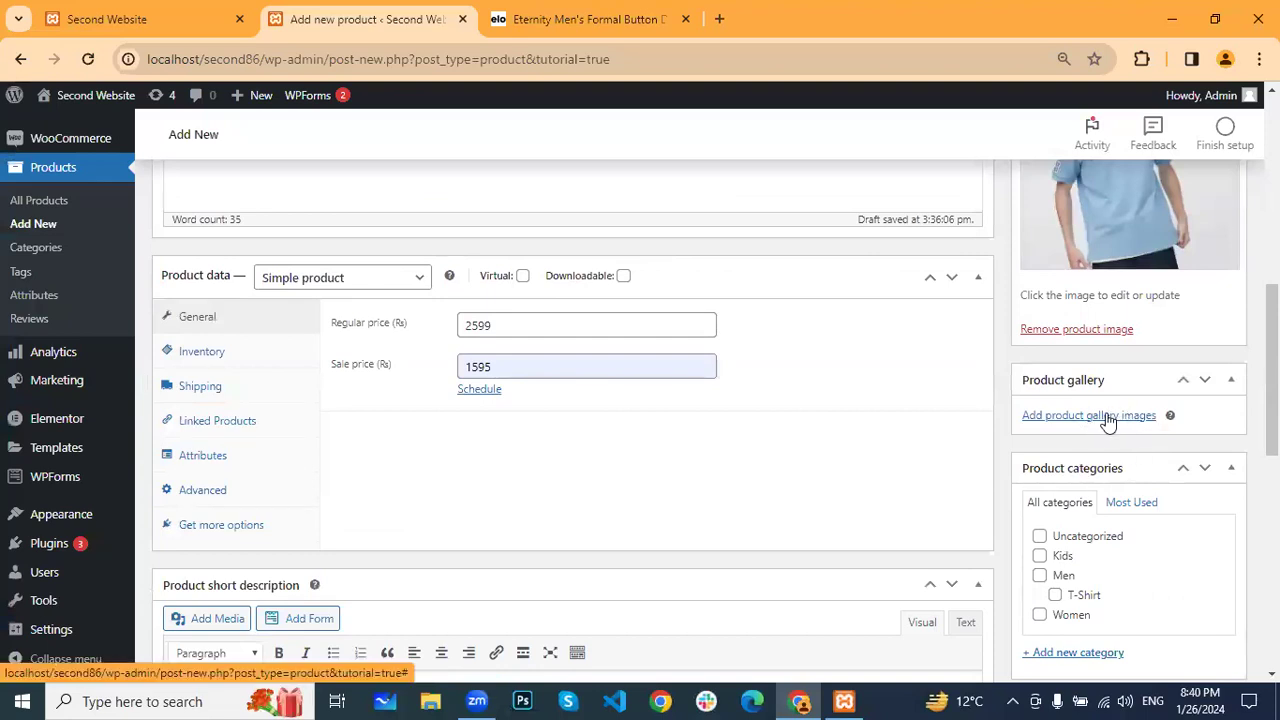
pyautogui.click(580, 19)
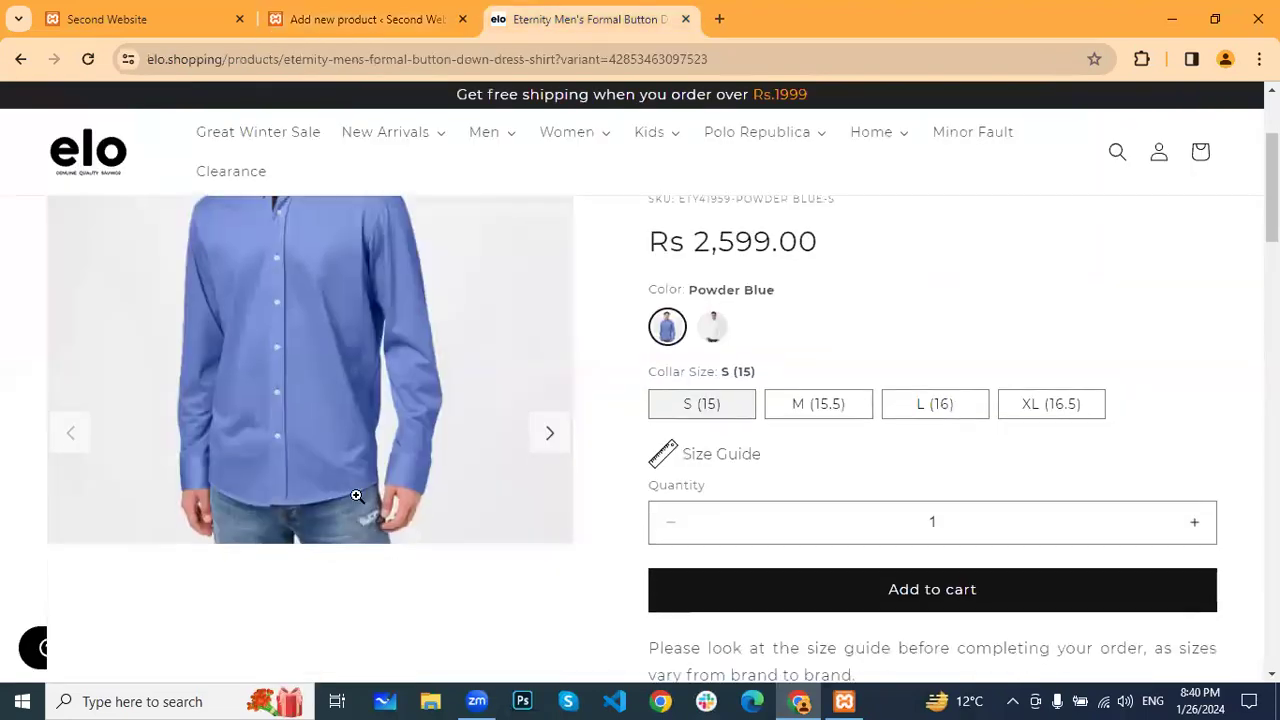
pyautogui.scroll(-5, 356, 496)
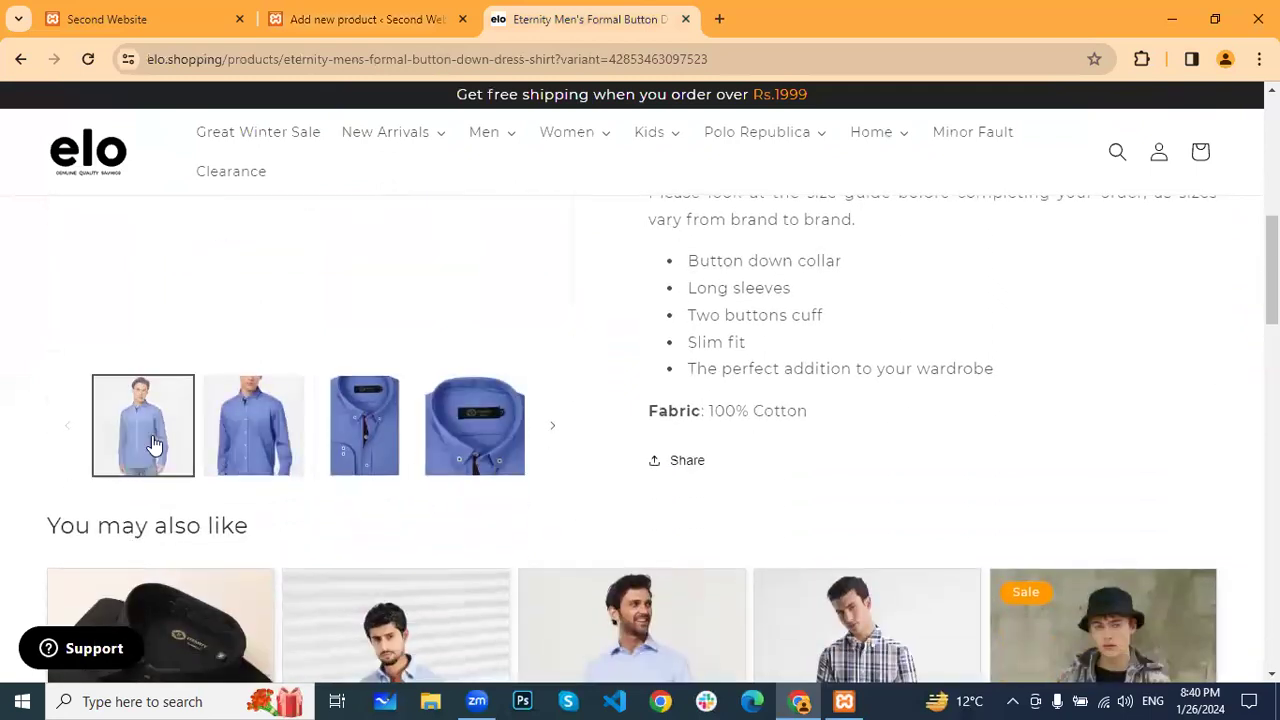
pyautogui.scroll(4, 484, 432)
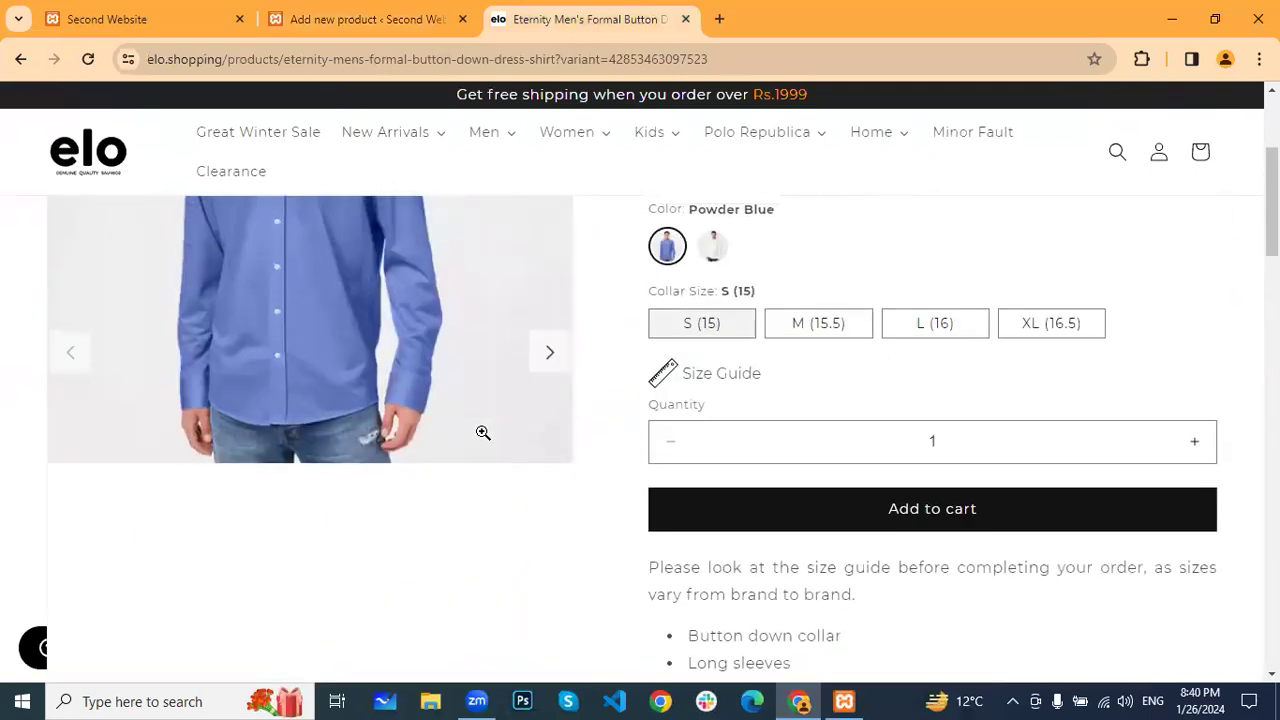
pyautogui.scroll(1, 483, 432)
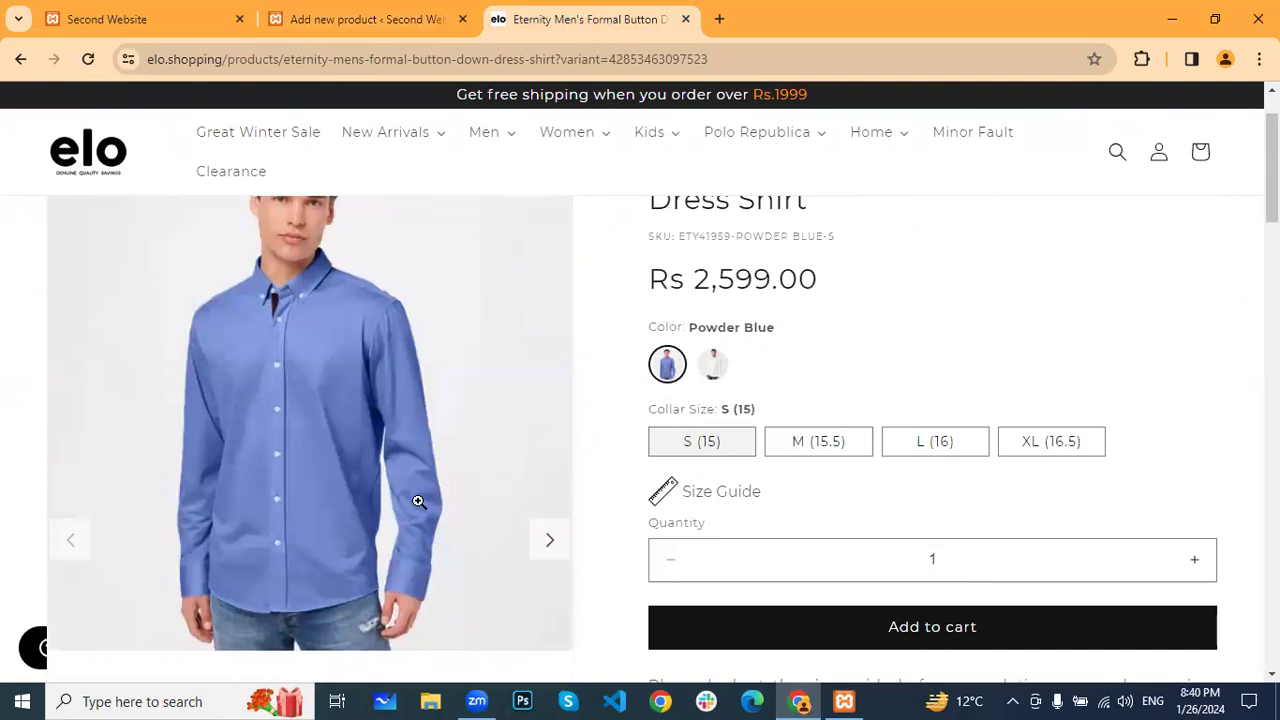
# Assign the new shirt product to the Men category and its T-Shirt subcategory
pyautogui.click(389, 22)
pyautogui.scroll(-2, 1159, 460)
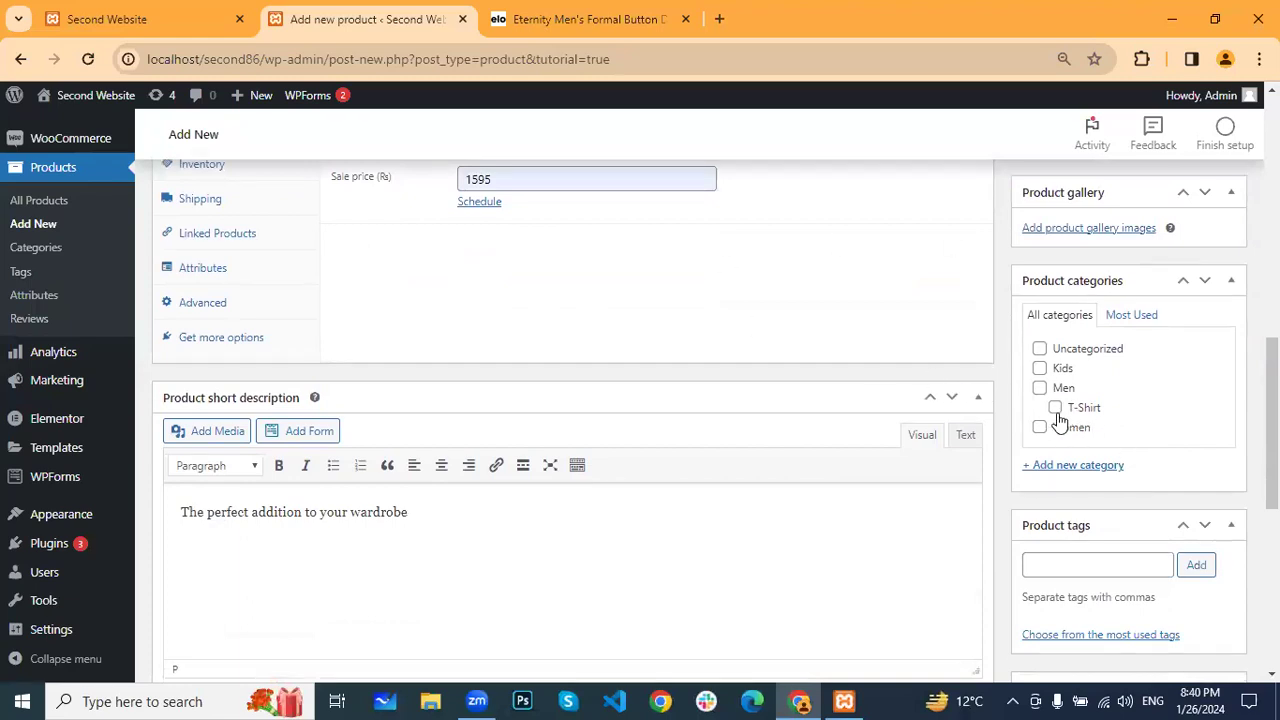
pyautogui.click(1041, 390)
pyautogui.click(1056, 410)
# Add the product tags t-shirt, men shirt and polo shirt to the shirt product
pyautogui.scroll(-2, 1094, 489)
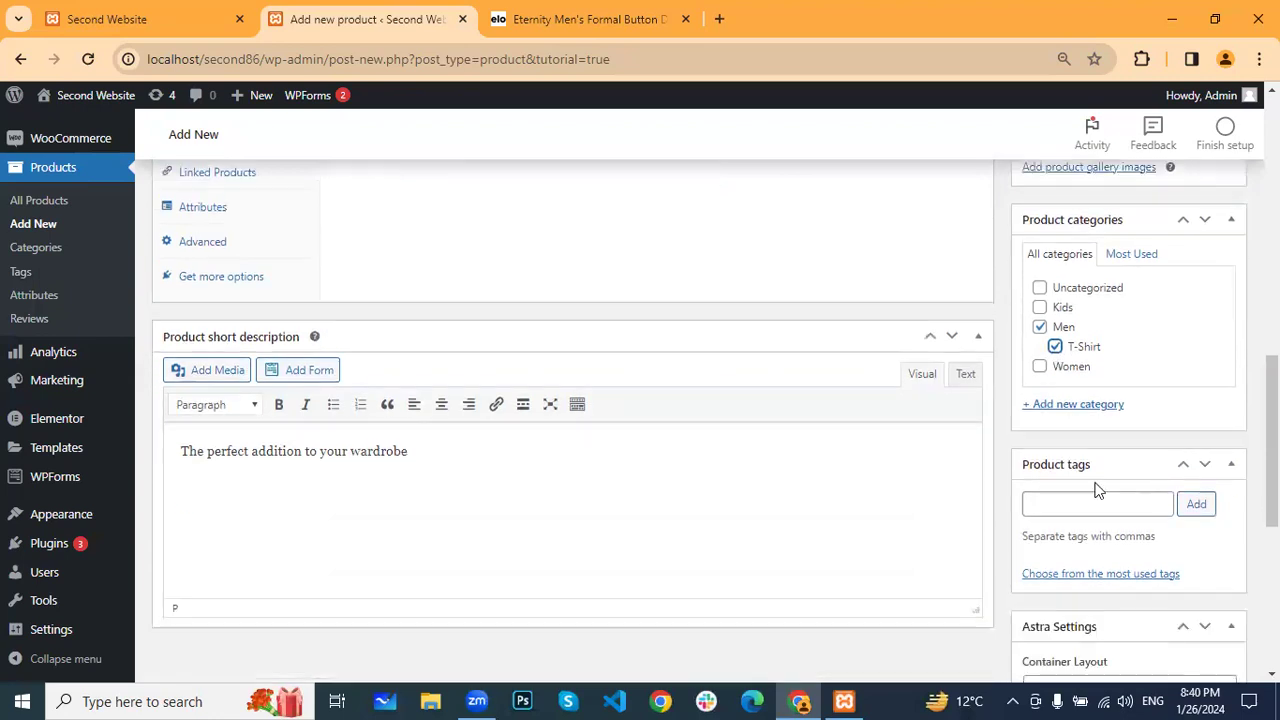
pyautogui.click(1077, 378)
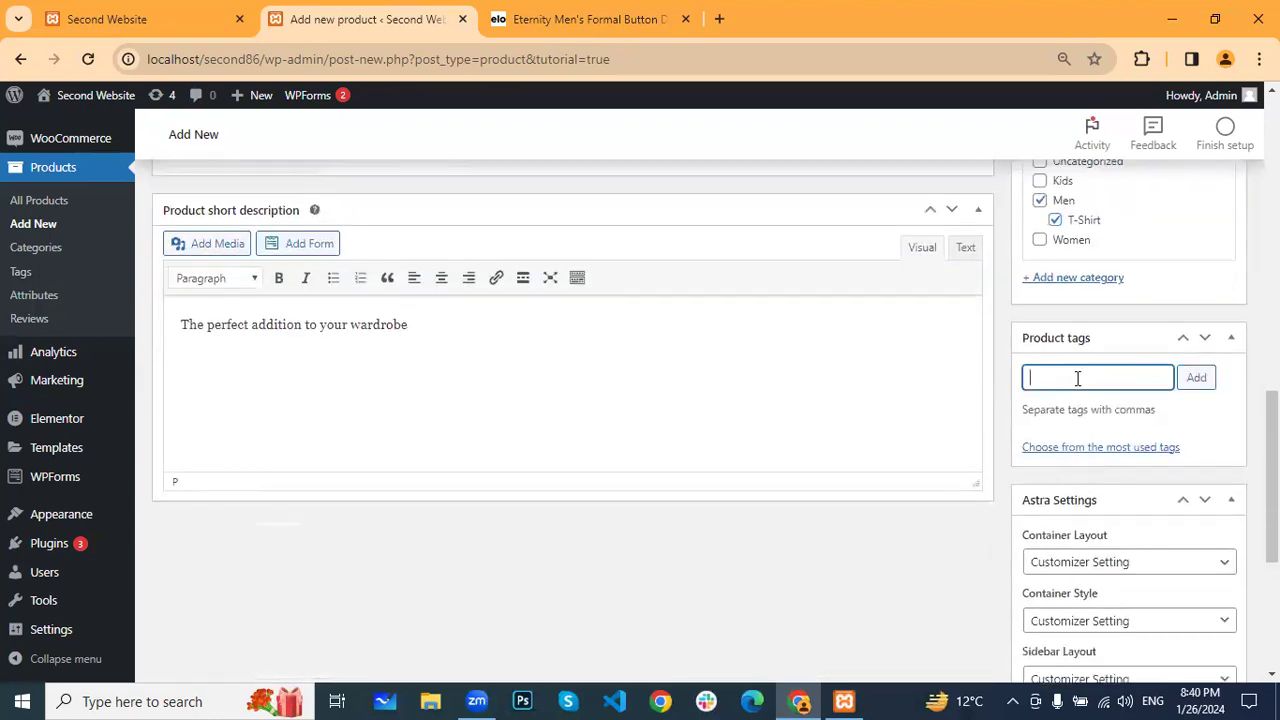
pyautogui.write('t-sirt')
pyautogui.press('BackSpace')
pyautogui.press('BackSpace')
pyautogui.press('BackSpace')
pyautogui.write('hirt')
pyautogui.click(1214, 384)
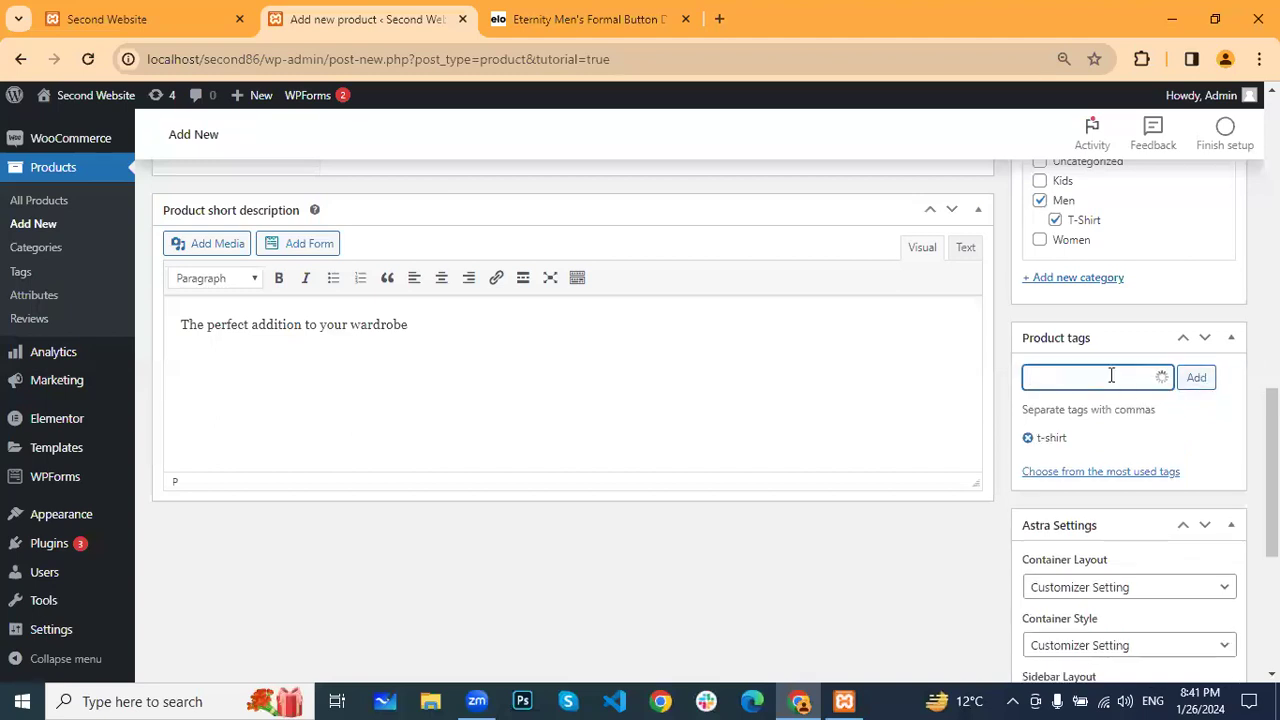
pyautogui.write('men shhirt, polo shirt')
pyautogui.click(1197, 378)
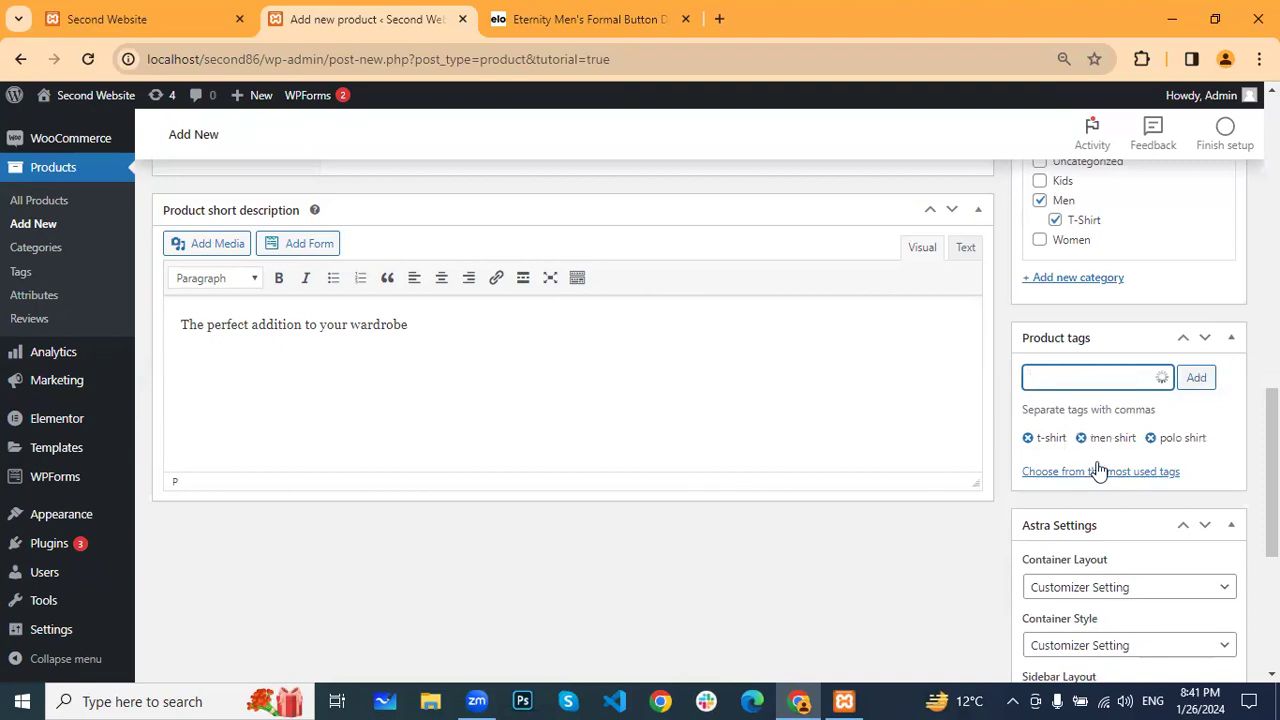
# Publish the Eternity Men's Formal Button Down Dress Shirt product
pyautogui.scroll(-5, 1100, 465)
pyautogui.scroll(15, 1142, 498)
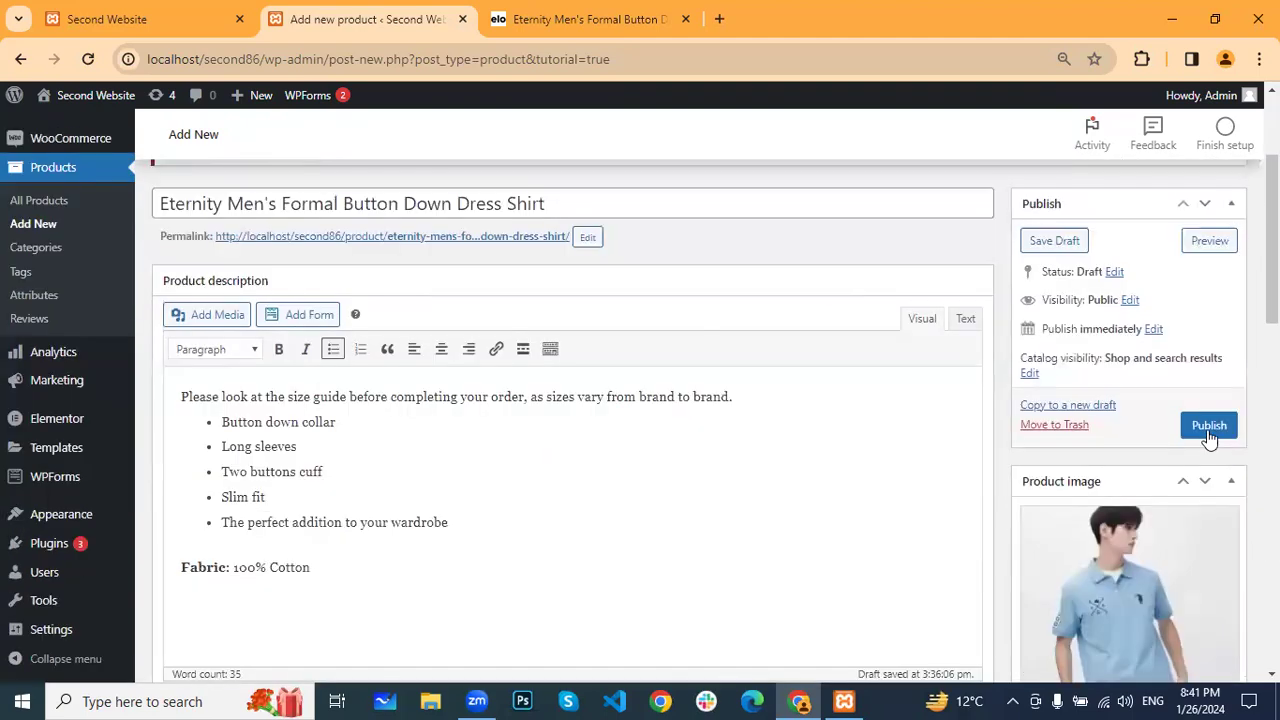
pyautogui.click(1209, 430)
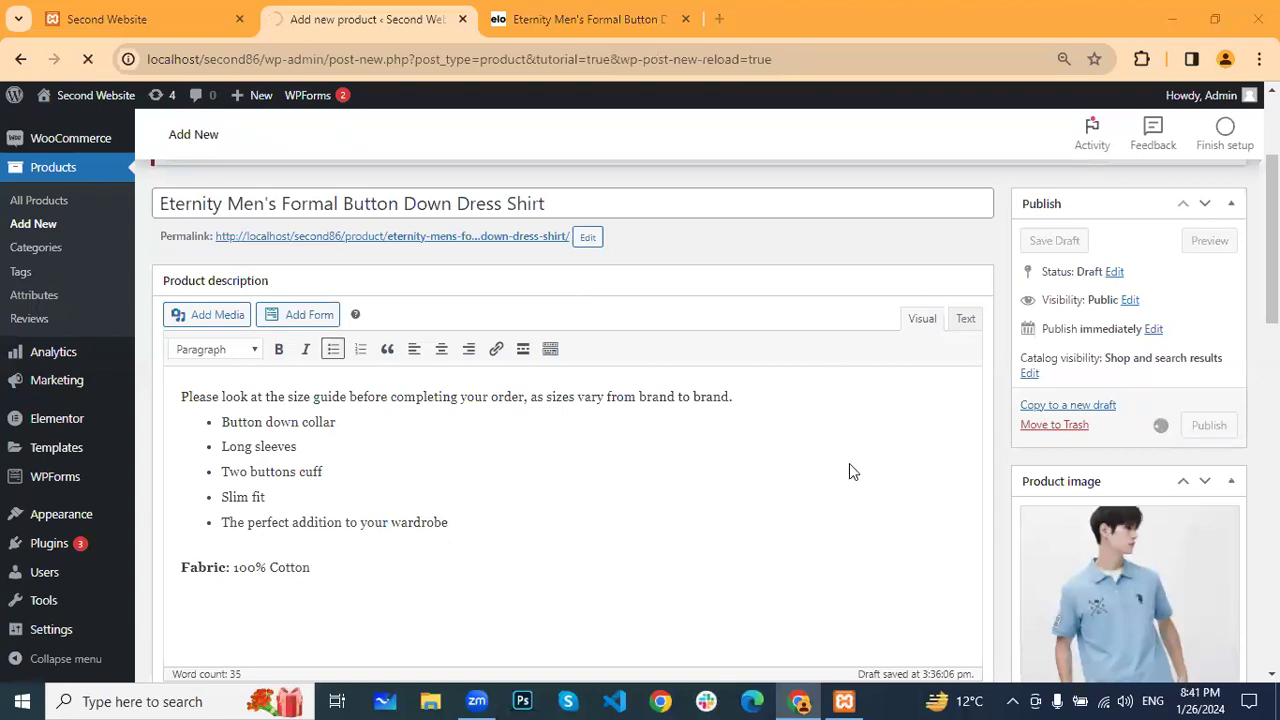
pyautogui.scroll(-1, 1112, 400)
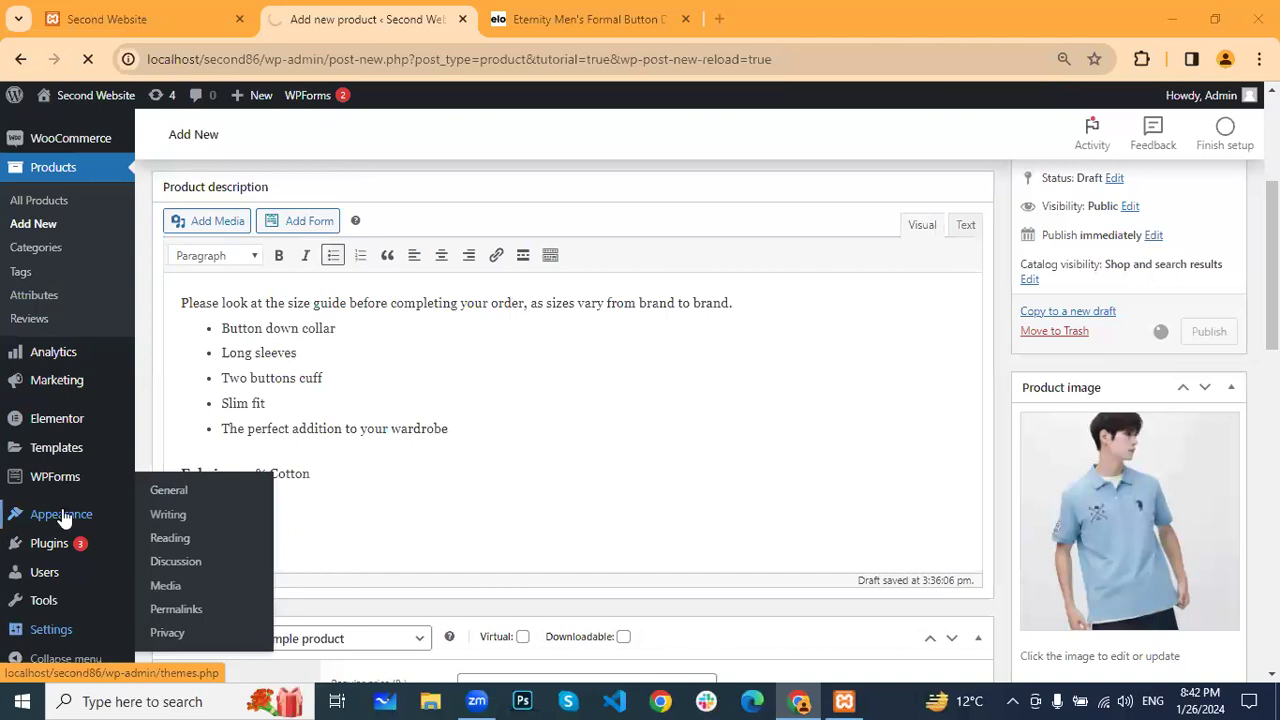
# Open the site's Reading settings in a new browser tab, viewing the site's home page while it loads
pyautogui.moveTo(62, 520)
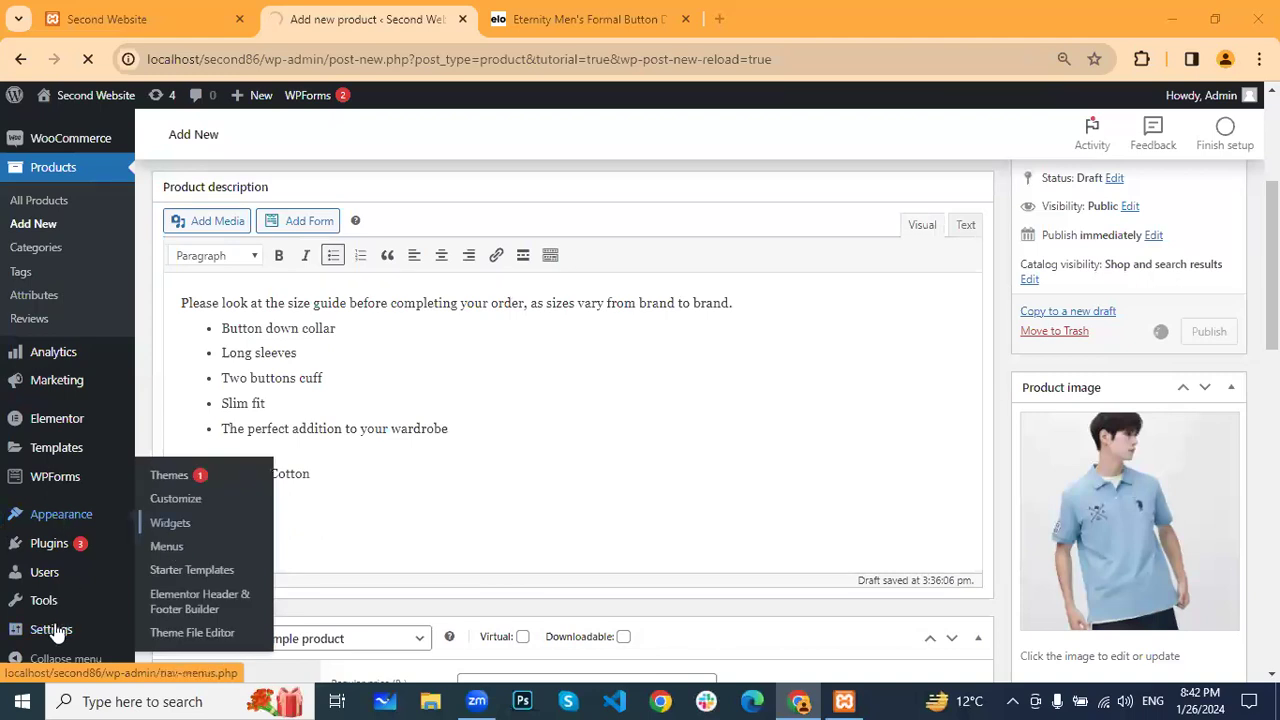
pyautogui.rightClick(172, 537)
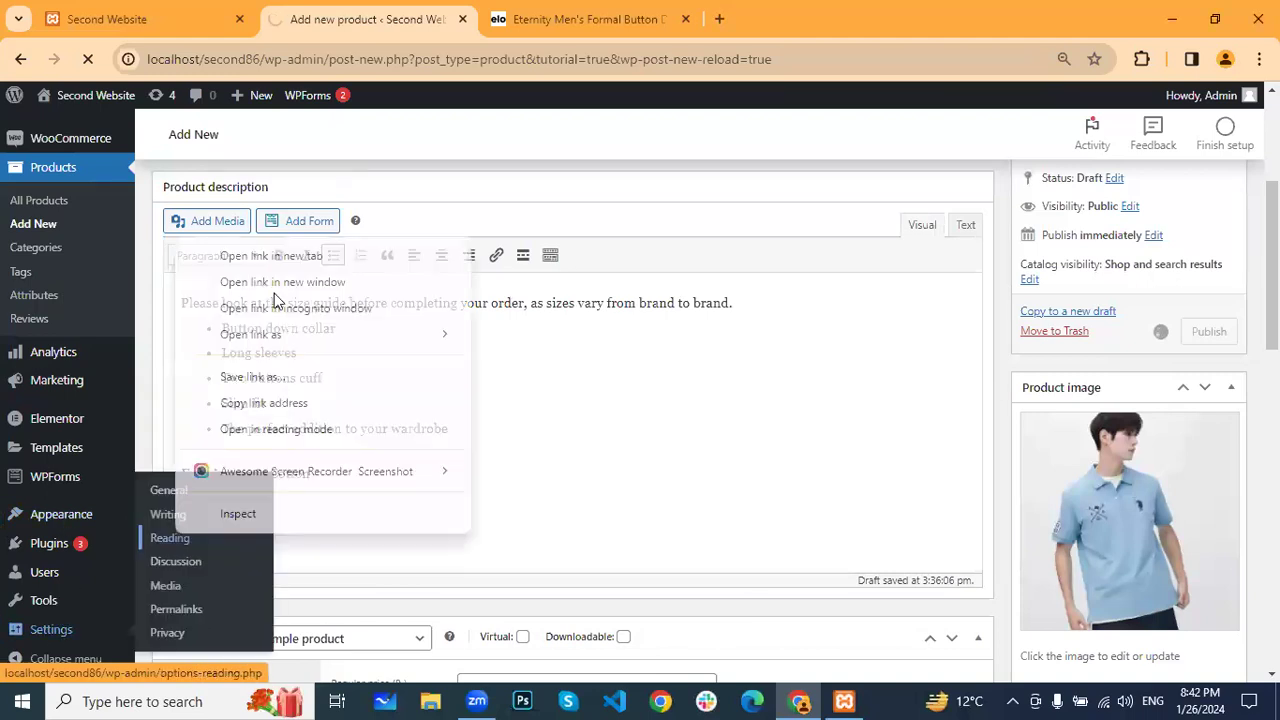
pyautogui.click(330, 257)
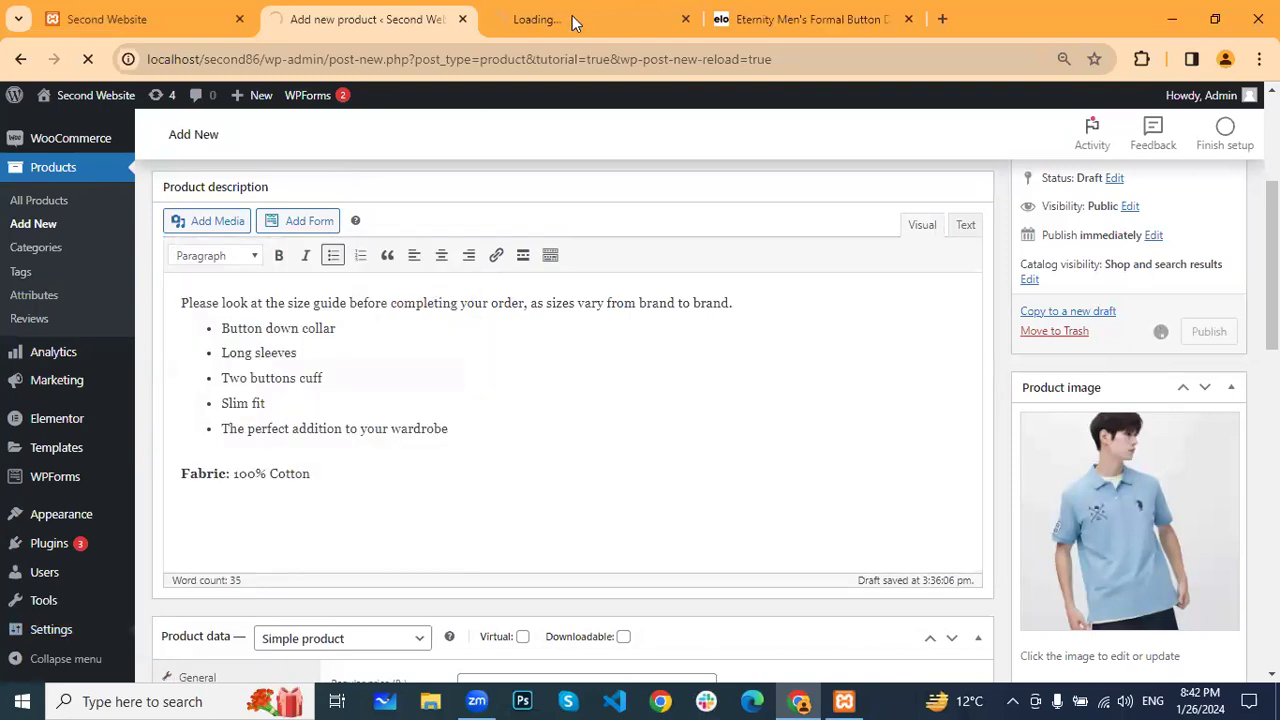
pyautogui.click(130, 12)
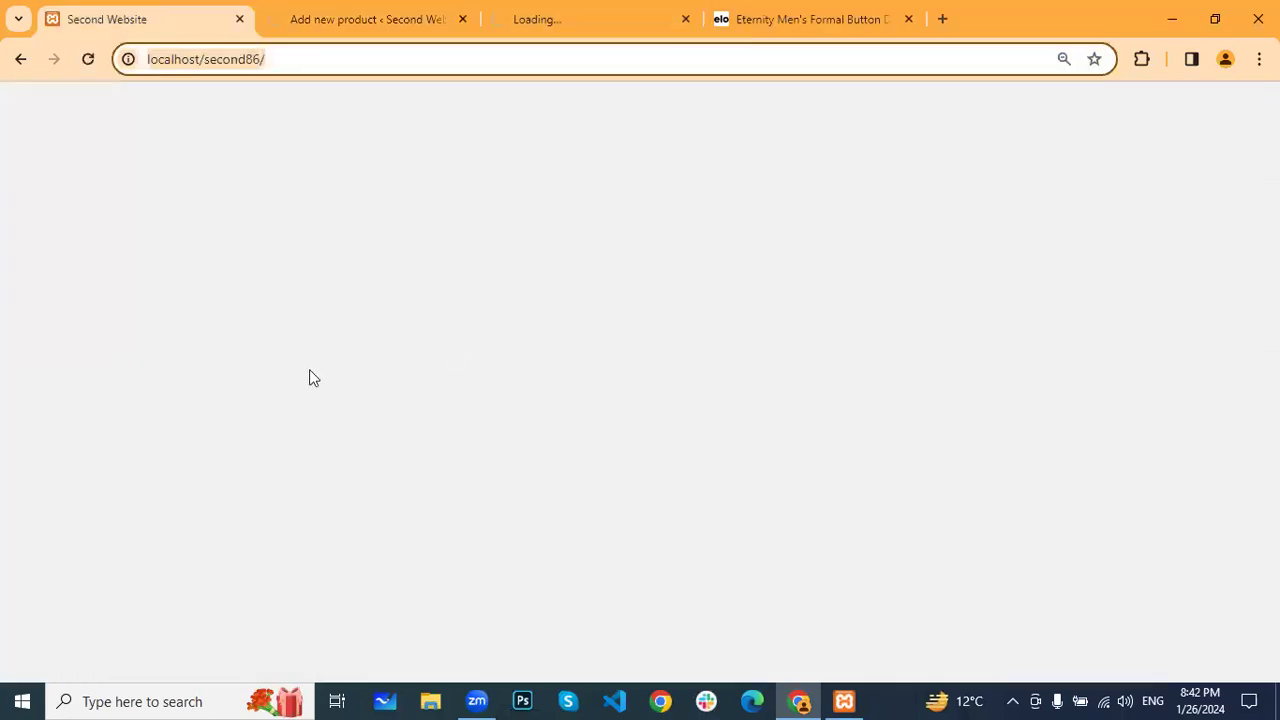
pyautogui.scroll(4, 328, 326)
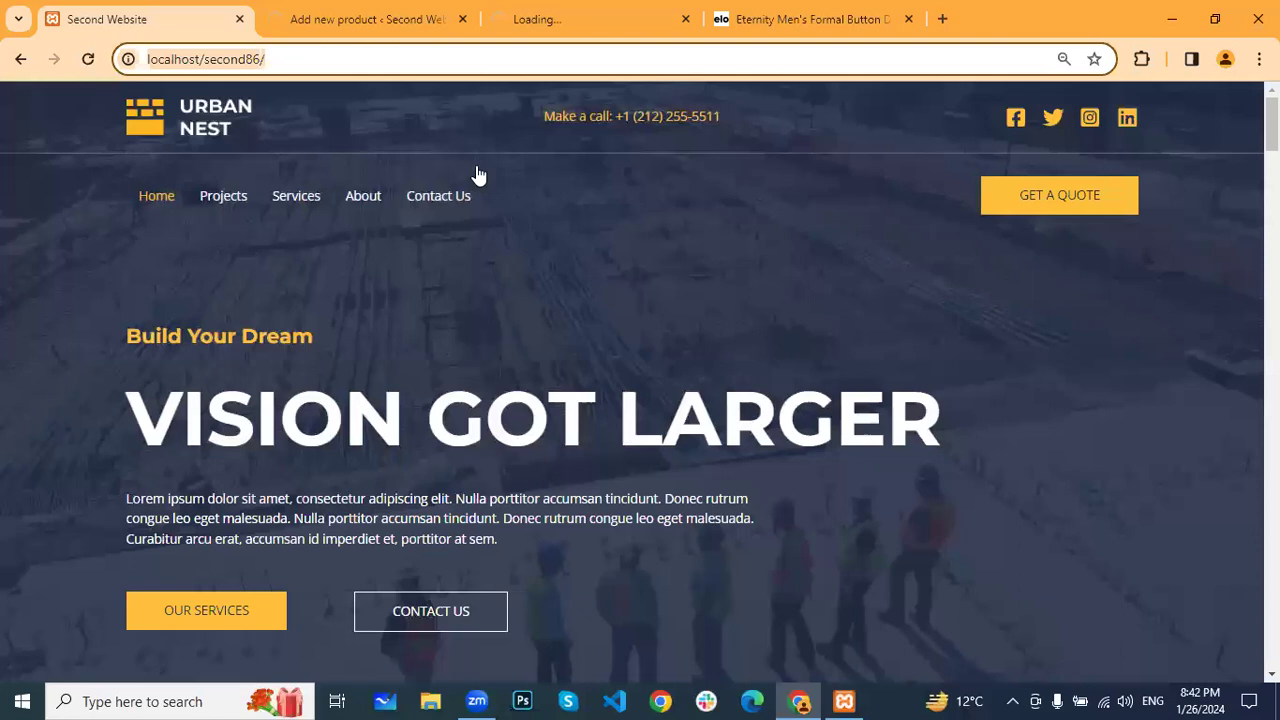
pyautogui.click(541, 22)
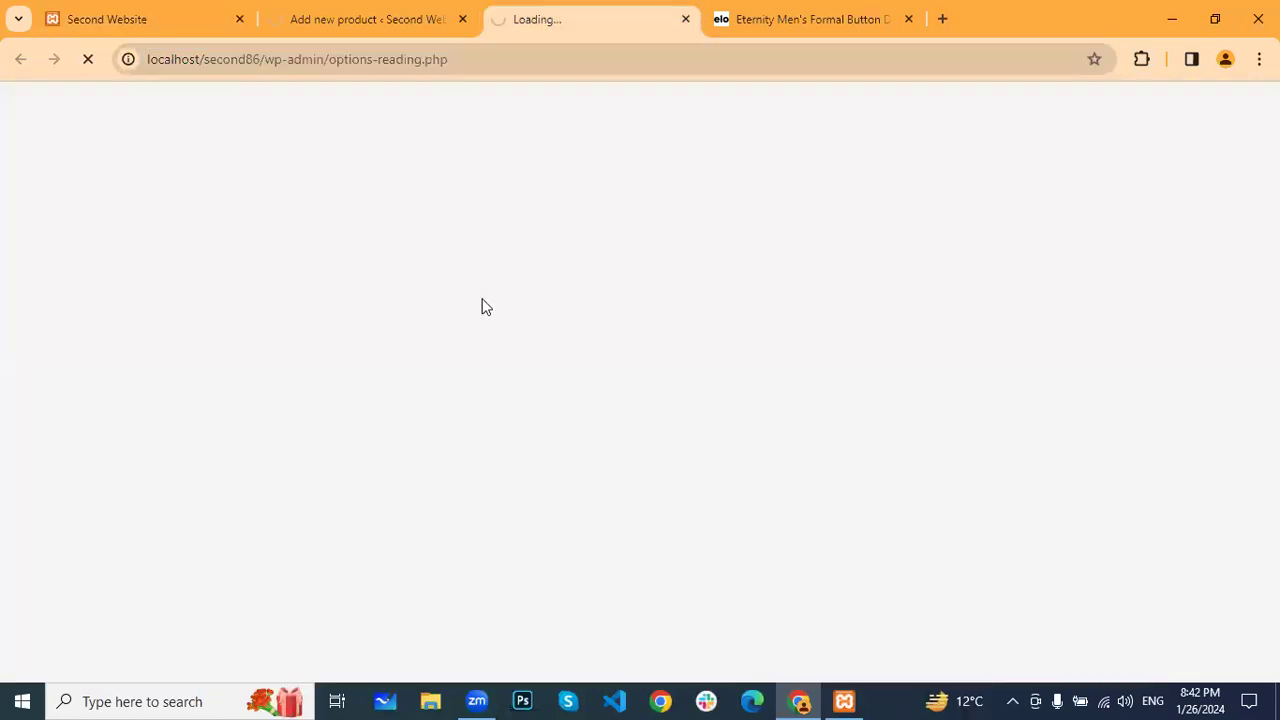
# Return to the published shirt product and open the list of all products
pyautogui.click(367, 20)
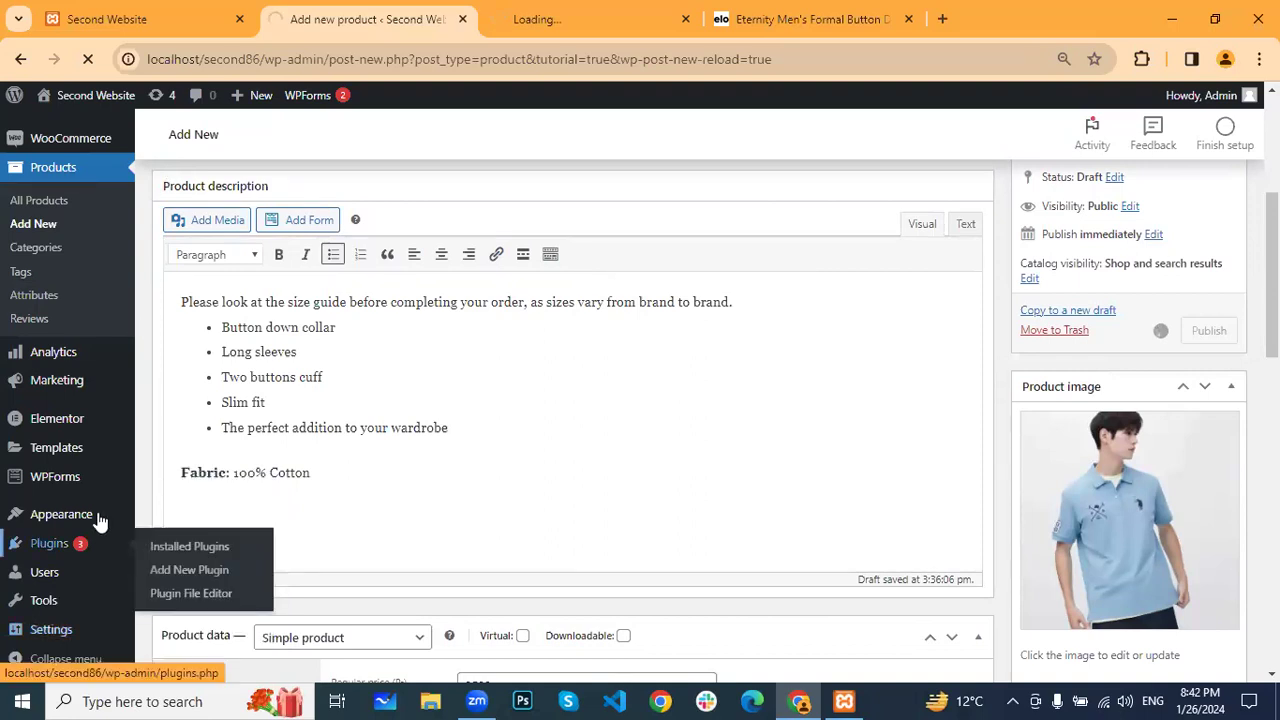
pyautogui.moveTo(100, 516)
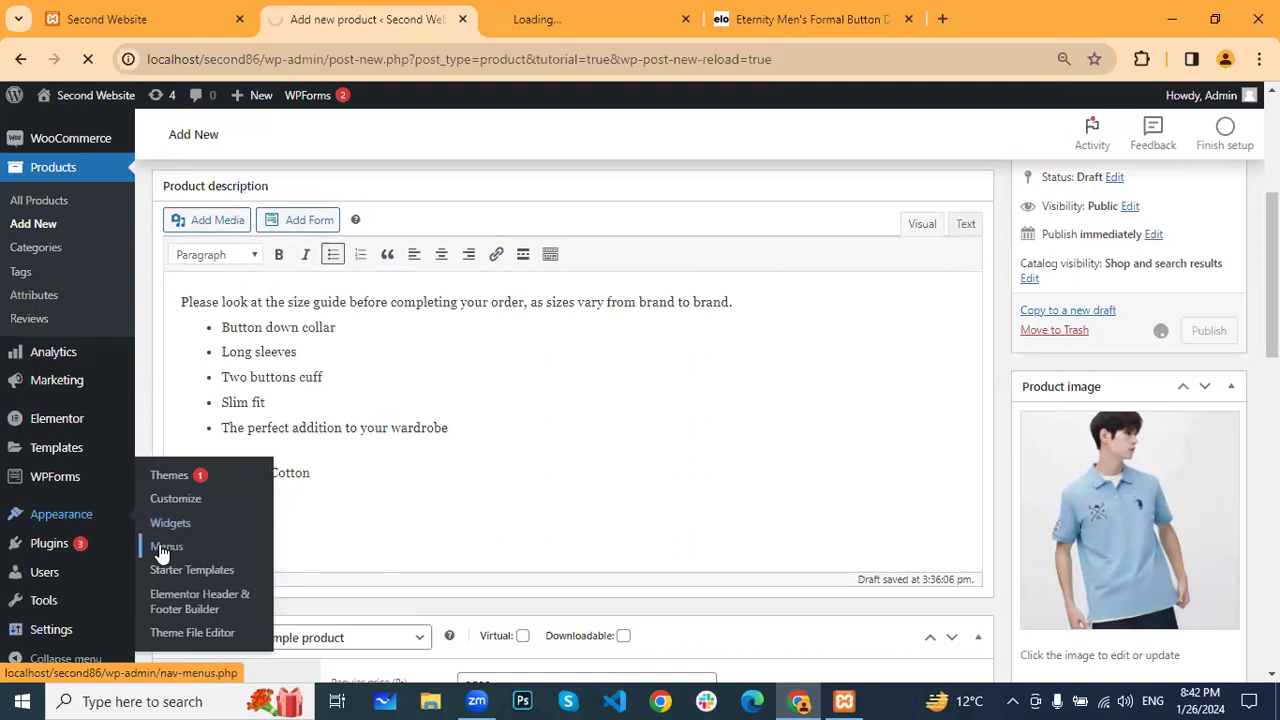
pyautogui.click(130, 14)
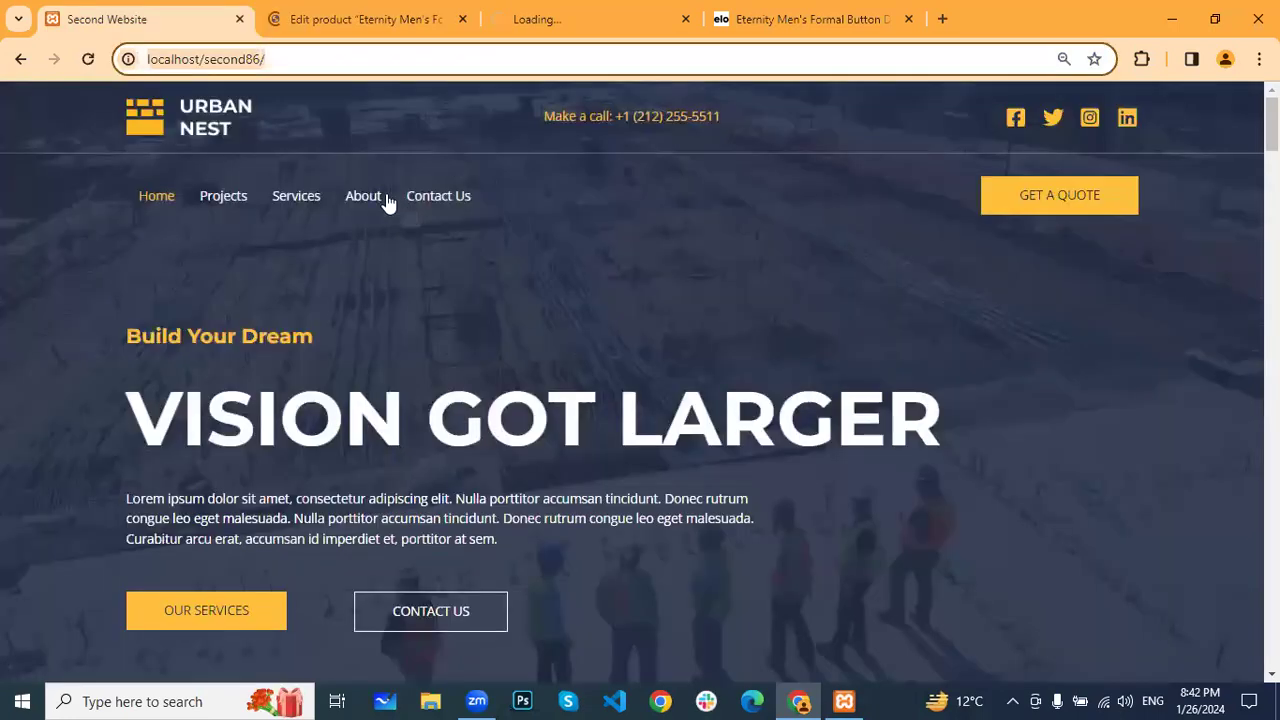
pyautogui.click(579, 28)
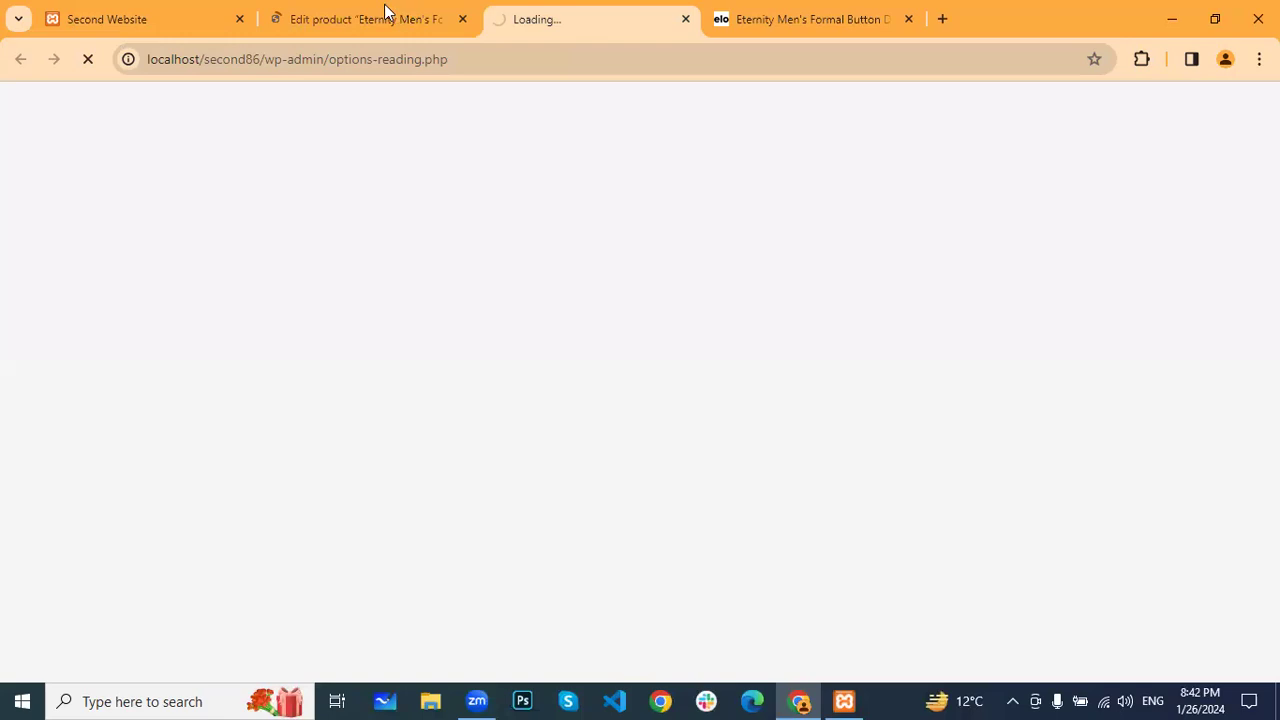
pyautogui.click(385, 12)
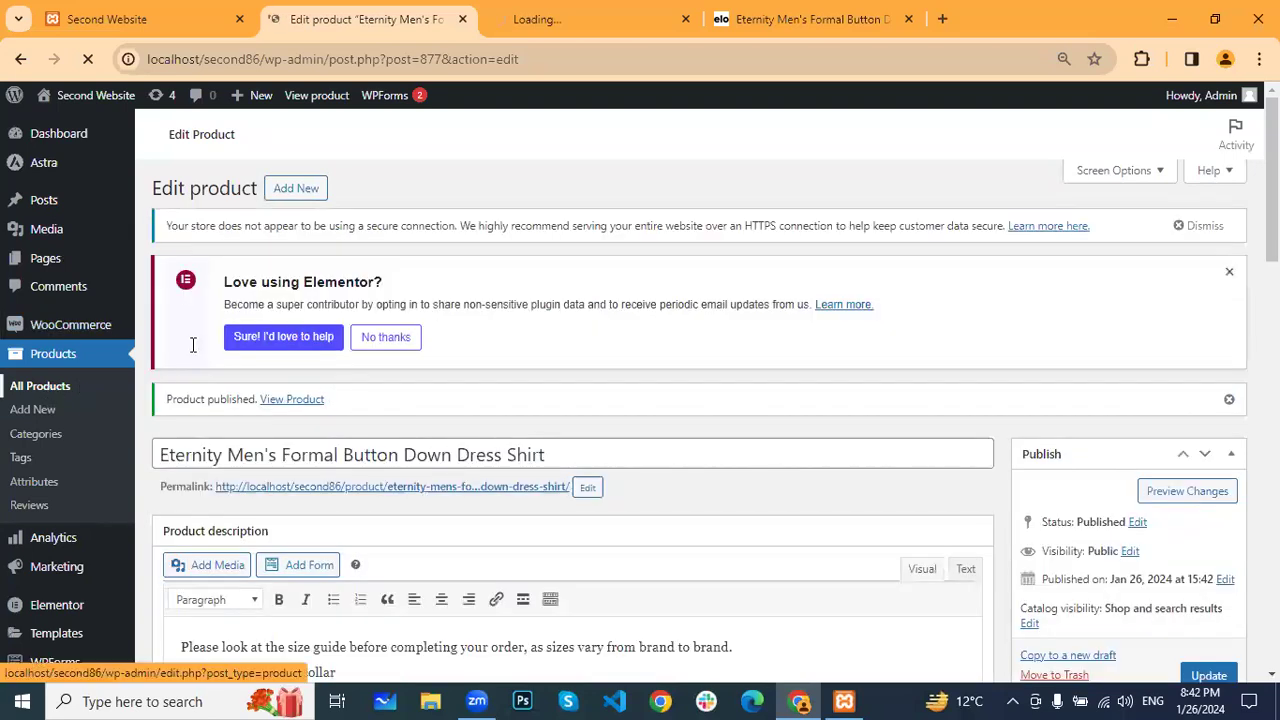
pyautogui.scroll(-2, 508, 230)
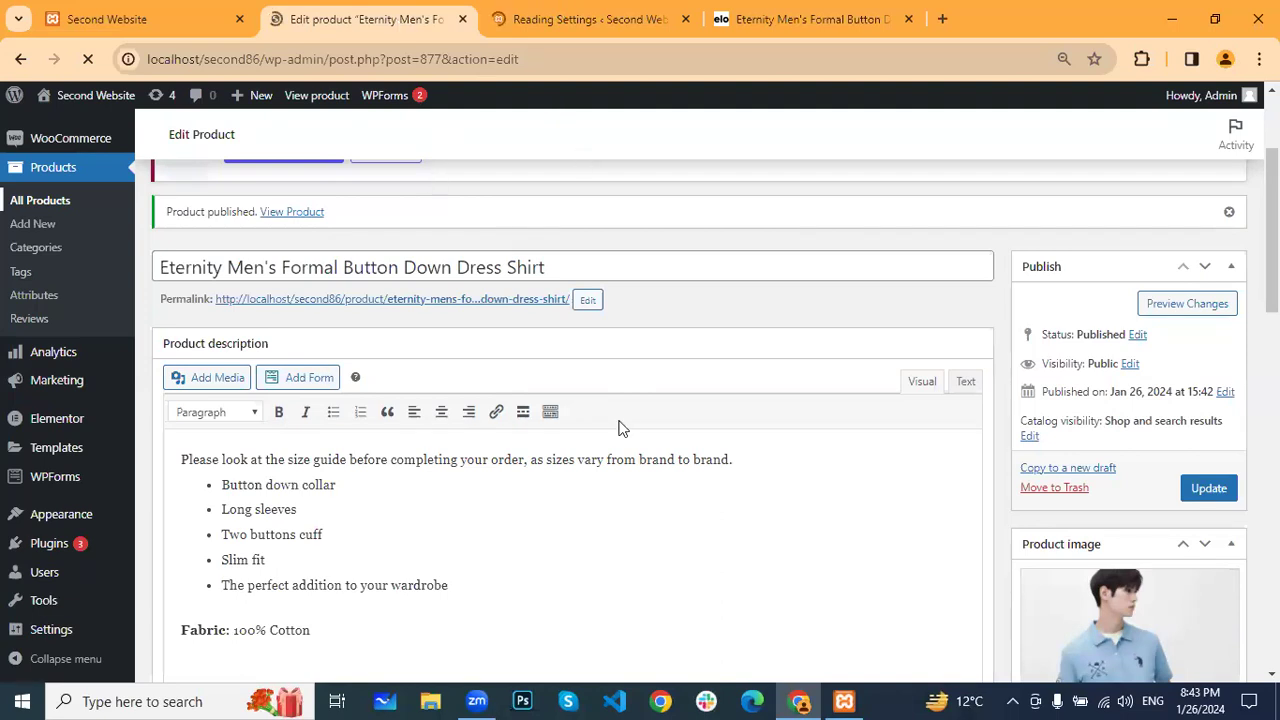
# Compare the homepage display options in the Reading settings with the site's current home page
pyautogui.click(557, 18)
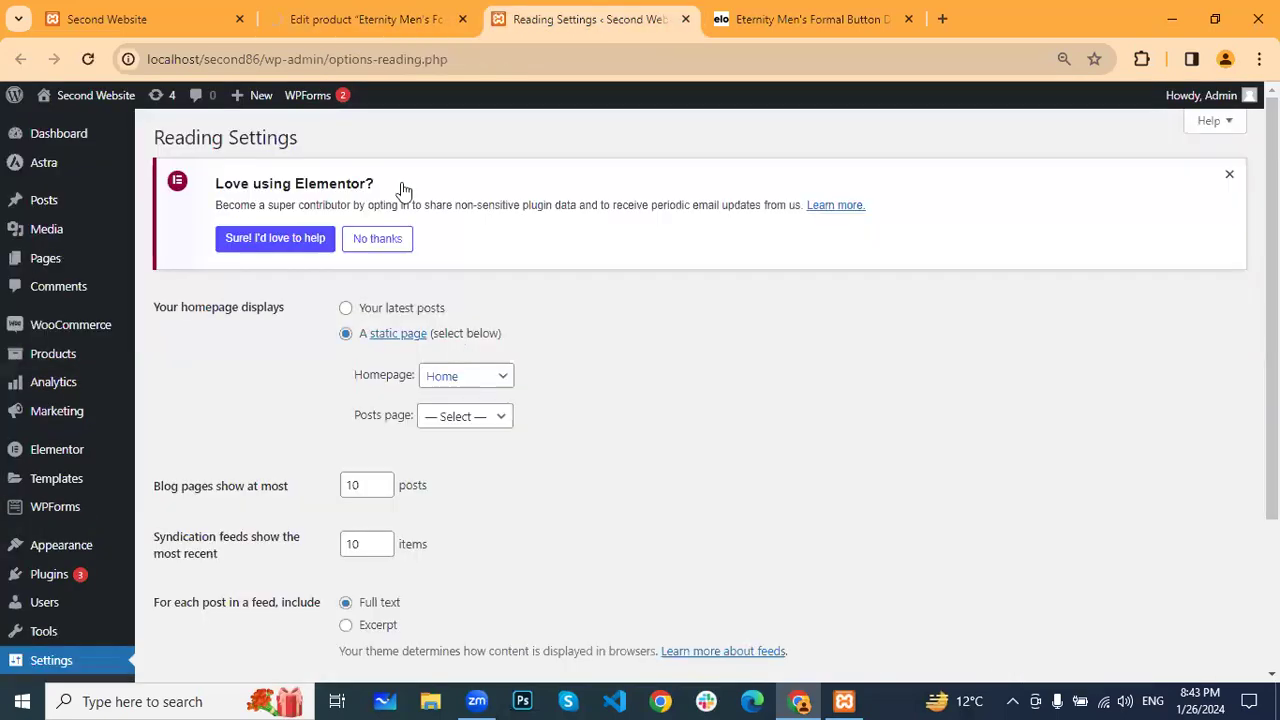
pyautogui.scroll(-2, 403, 190)
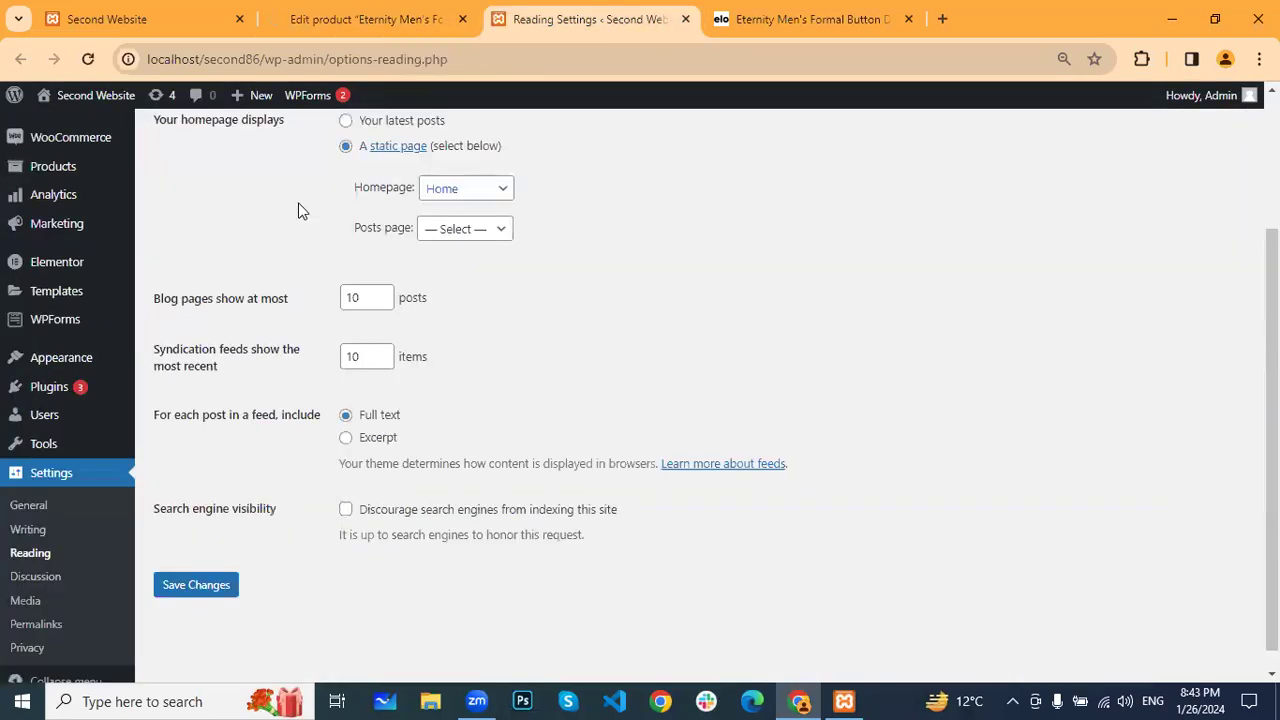
pyautogui.scroll(1, 300, 212)
pyautogui.hotkey('ctrl', '1')
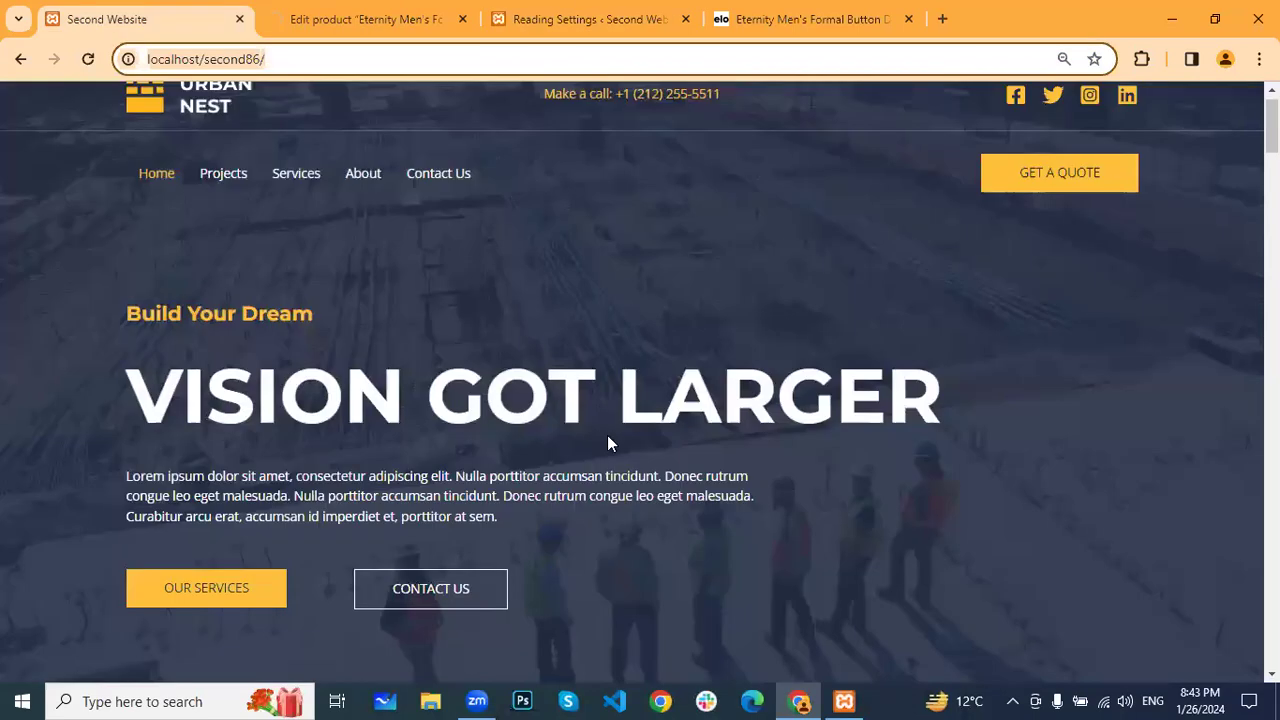
pyautogui.scroll(-4, 547, 332)
pyautogui.scroll(-2, 536, 354)
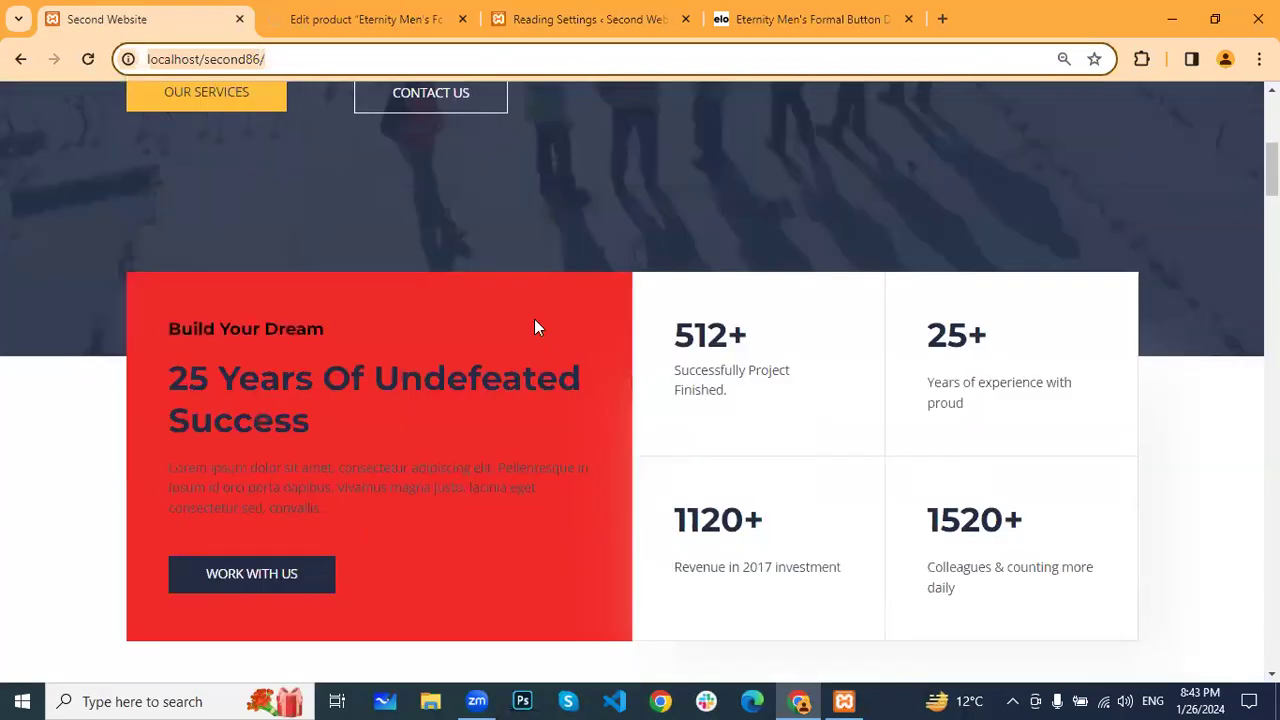
pyautogui.scroll(5, 500, 294)
# Check the available homepage choices, keep Home as the static homepage, and save the Reading settings
pyautogui.hotkey('ctrl', '3')
pyautogui.click(503, 286)
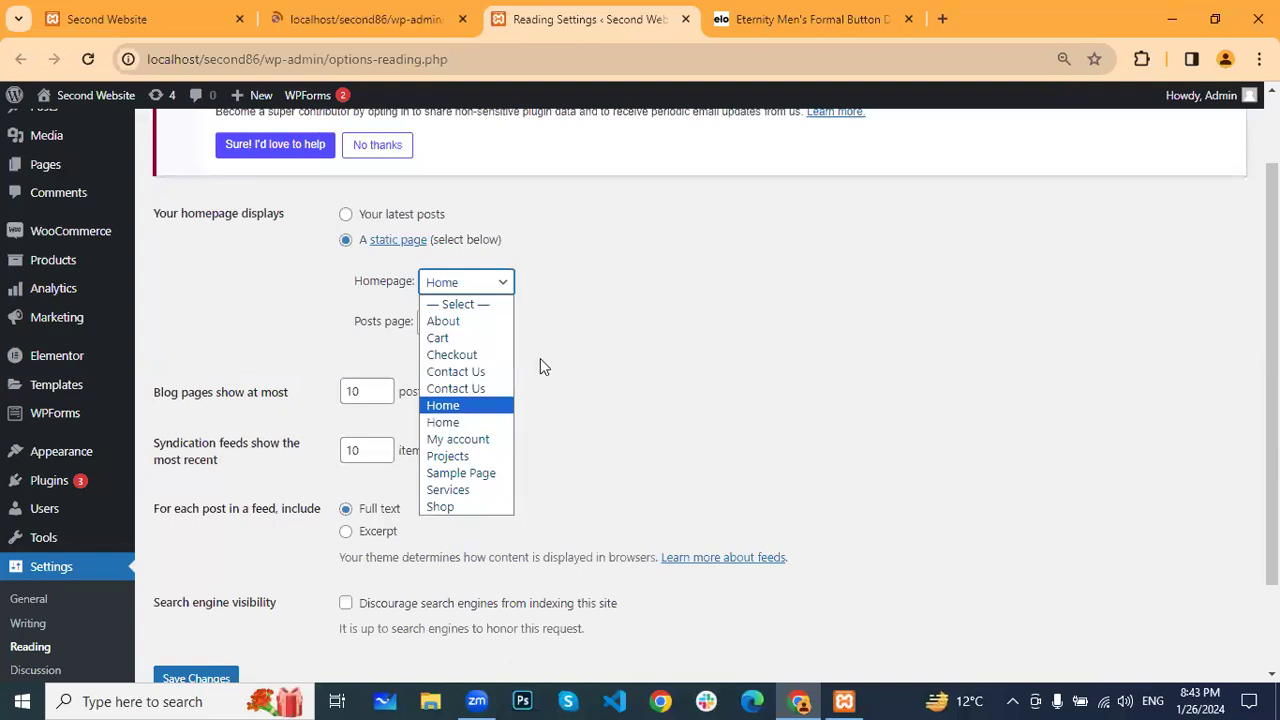
pyautogui.click(540, 358)
pyautogui.scroll(-2, 343, 357)
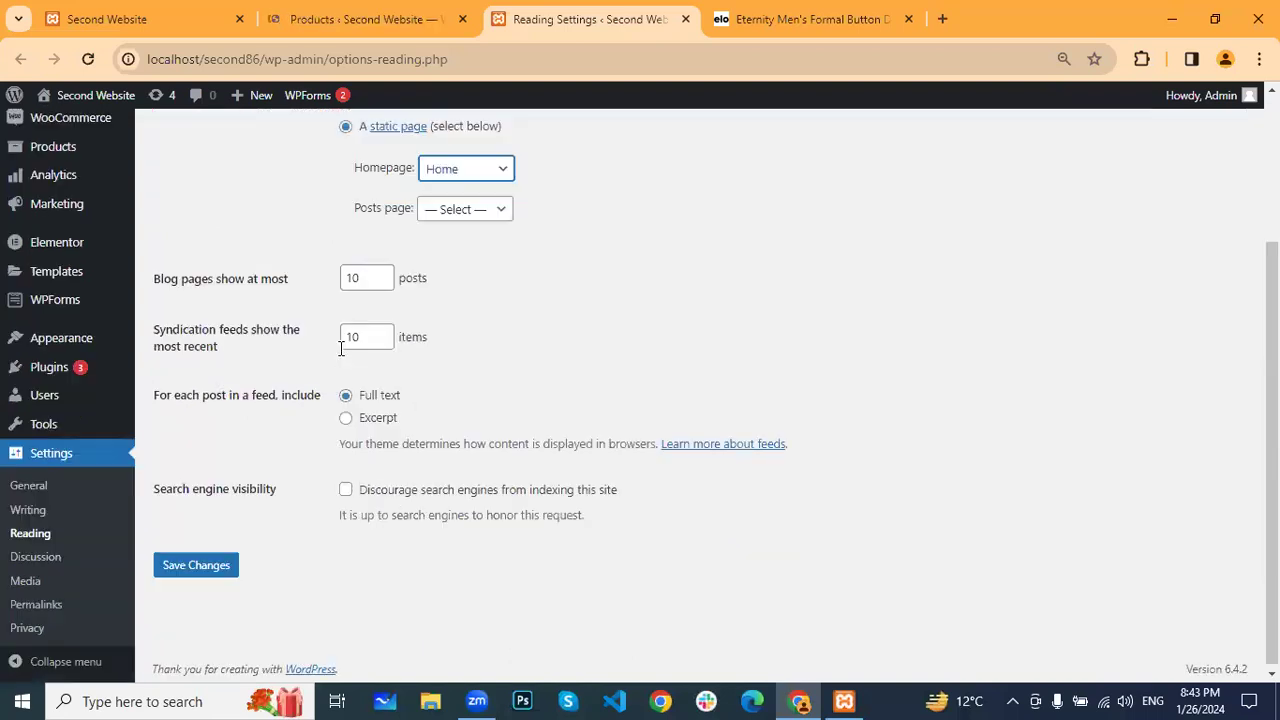
pyautogui.click(207, 567)
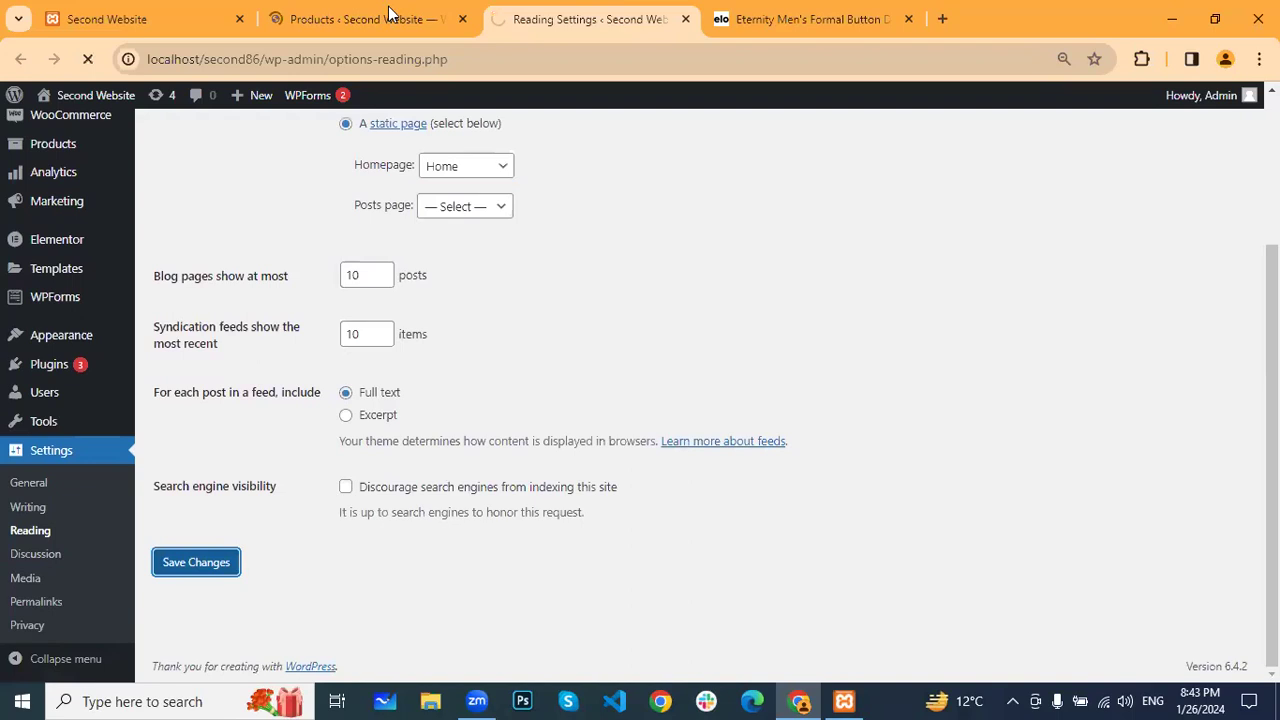
# Check the shirt's entry in the products list and open its store page in a new browser tab
pyautogui.hotkey('ctrl', 'shift', 'Tab')
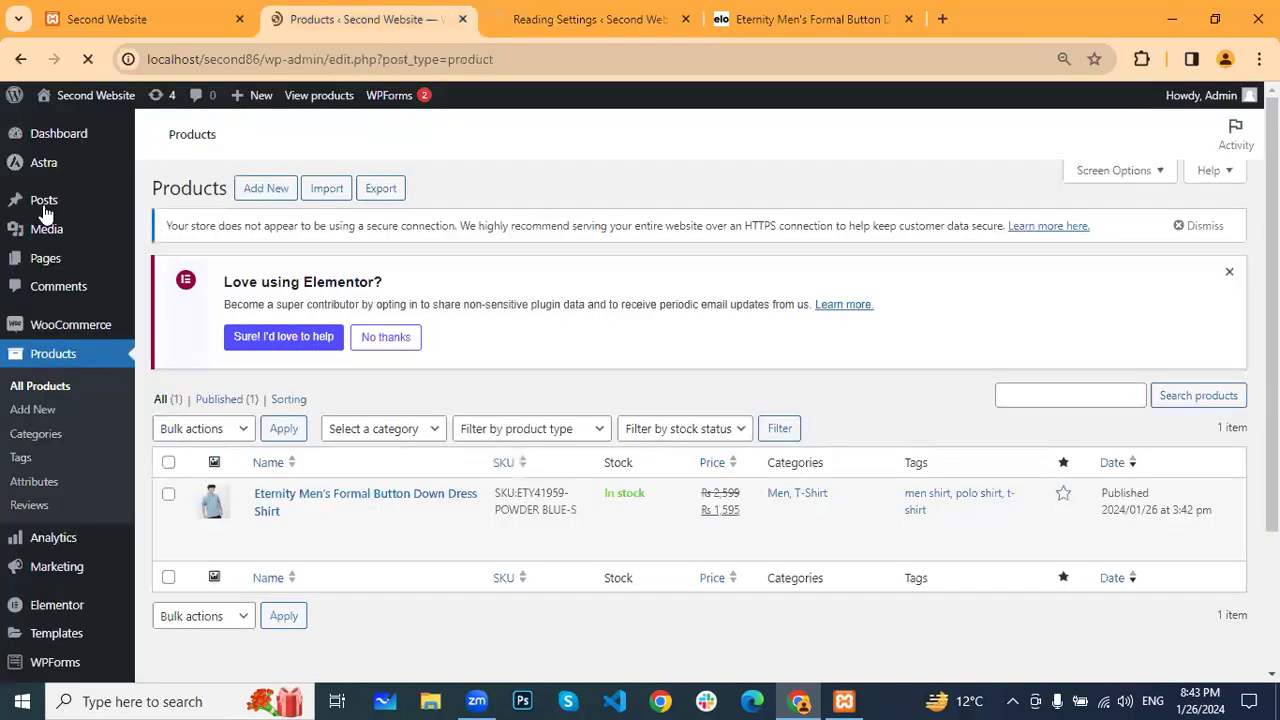
pyautogui.scroll(-2, 455, 398)
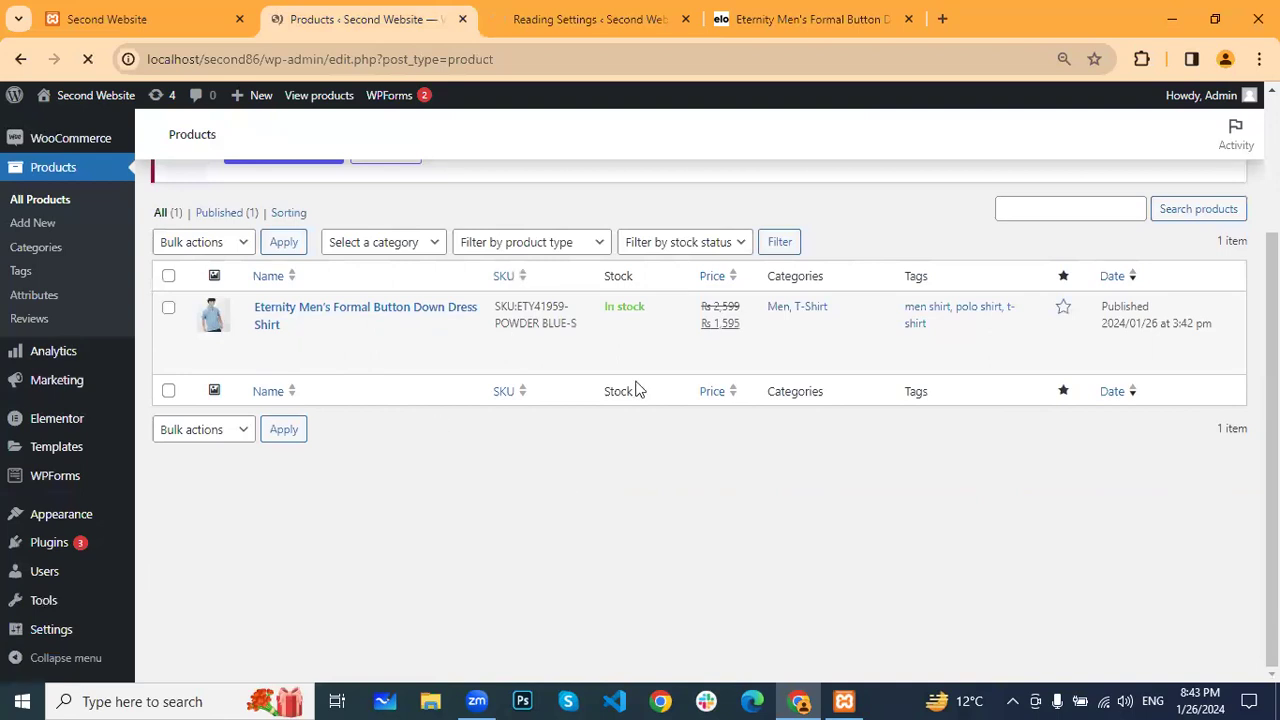
pyautogui.moveTo(859, 352)
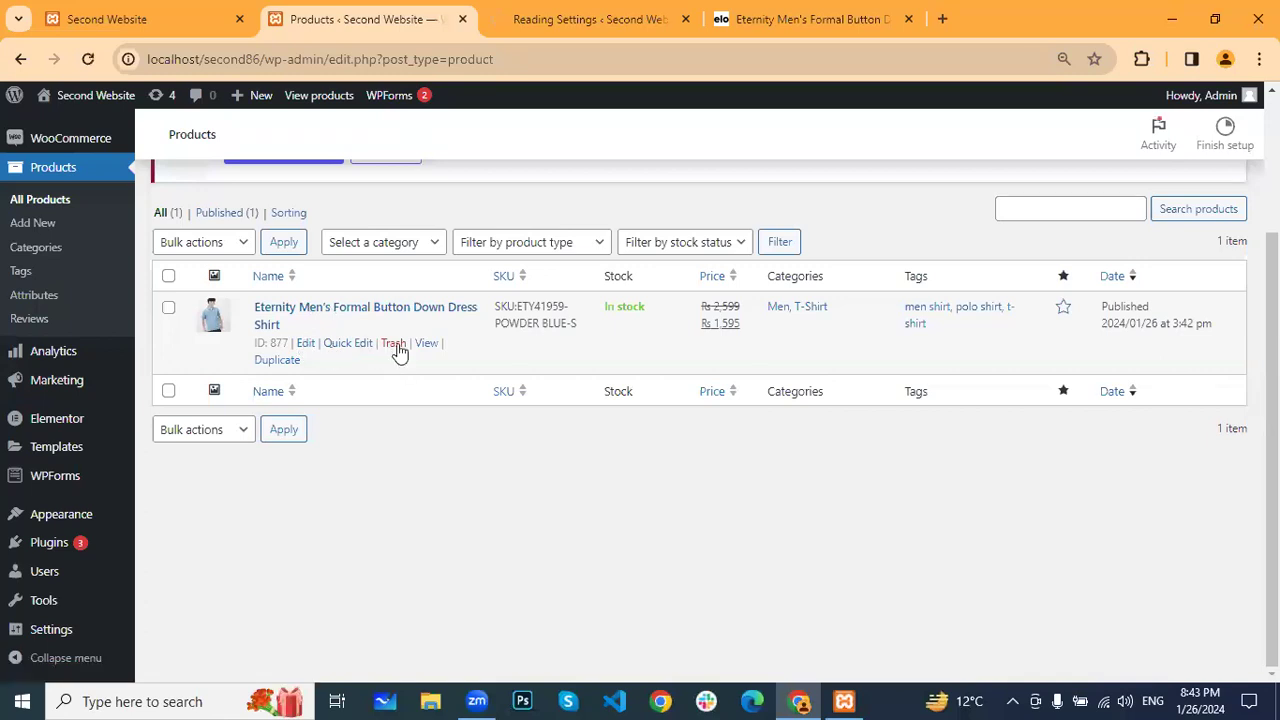
pyautogui.rightClick(430, 350)
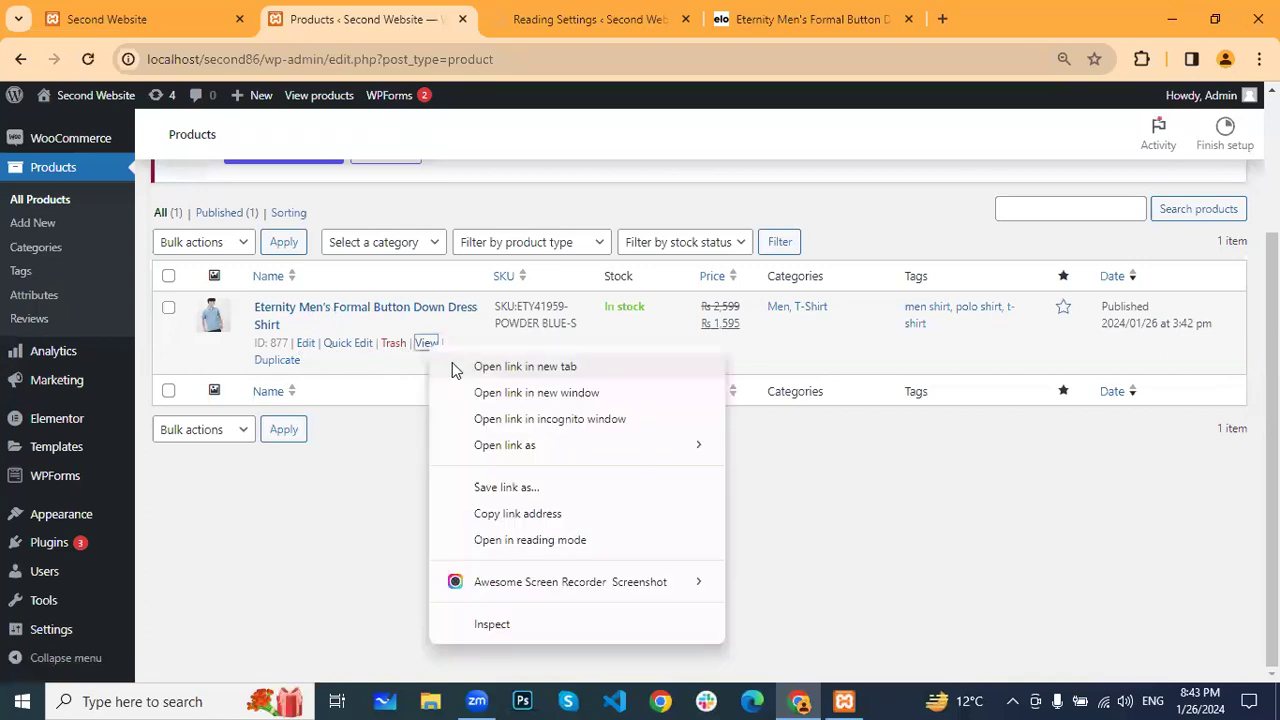
pyautogui.click(452, 362)
pyautogui.click(530, 15)
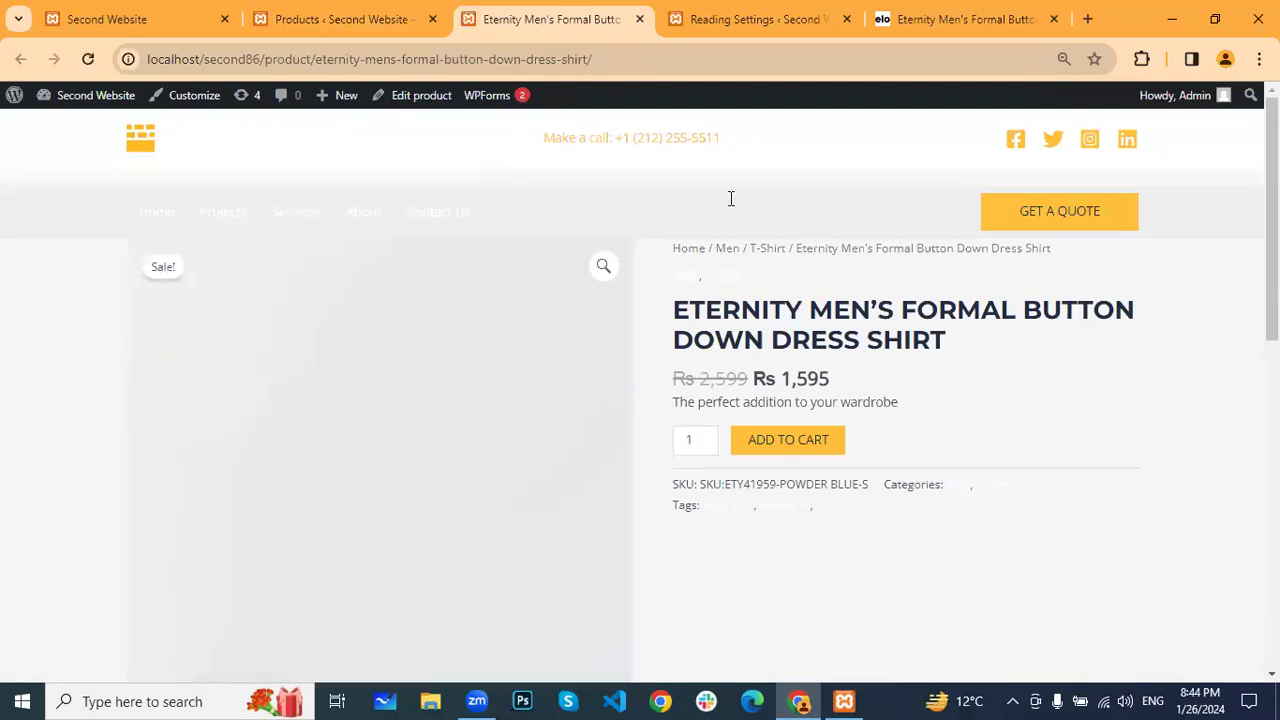
# Examine the shirt's store page, including its product image, sale badge, regular price and sale price
pyautogui.scroll(-2, 411, 257)
pyautogui.scroll(2, 380, 374)
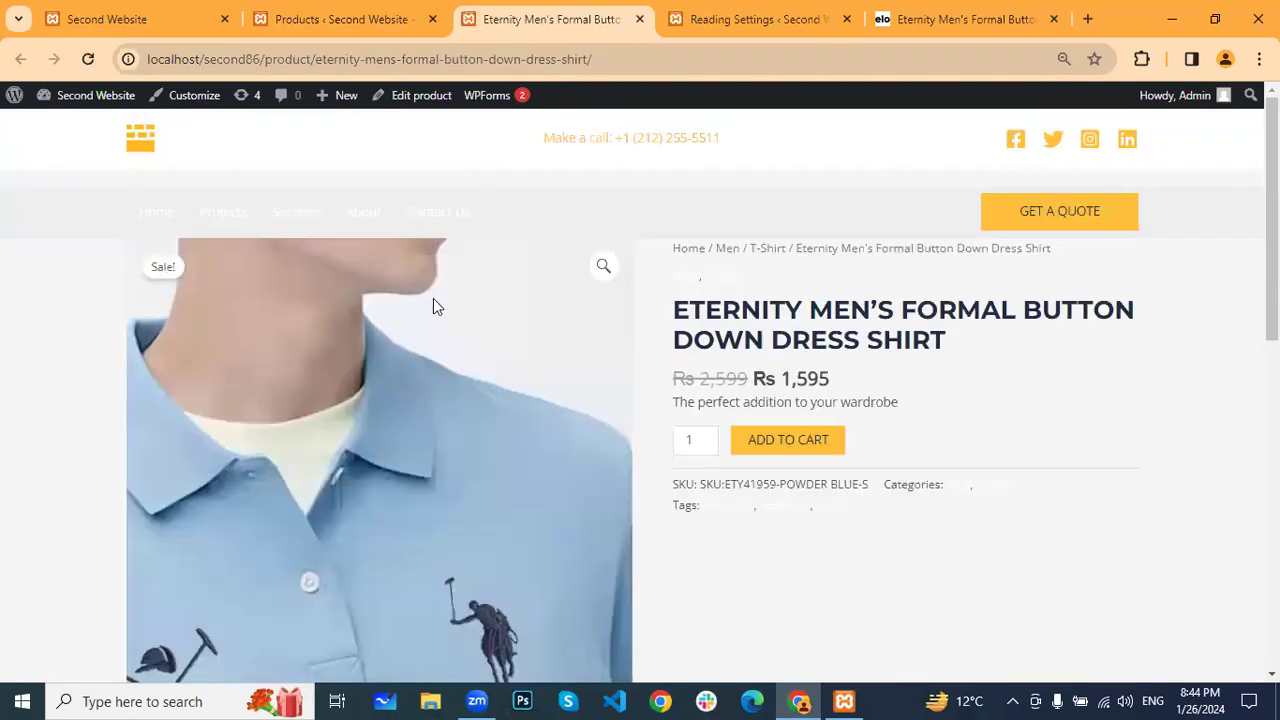
pyautogui.scroll(-1, 433, 298)
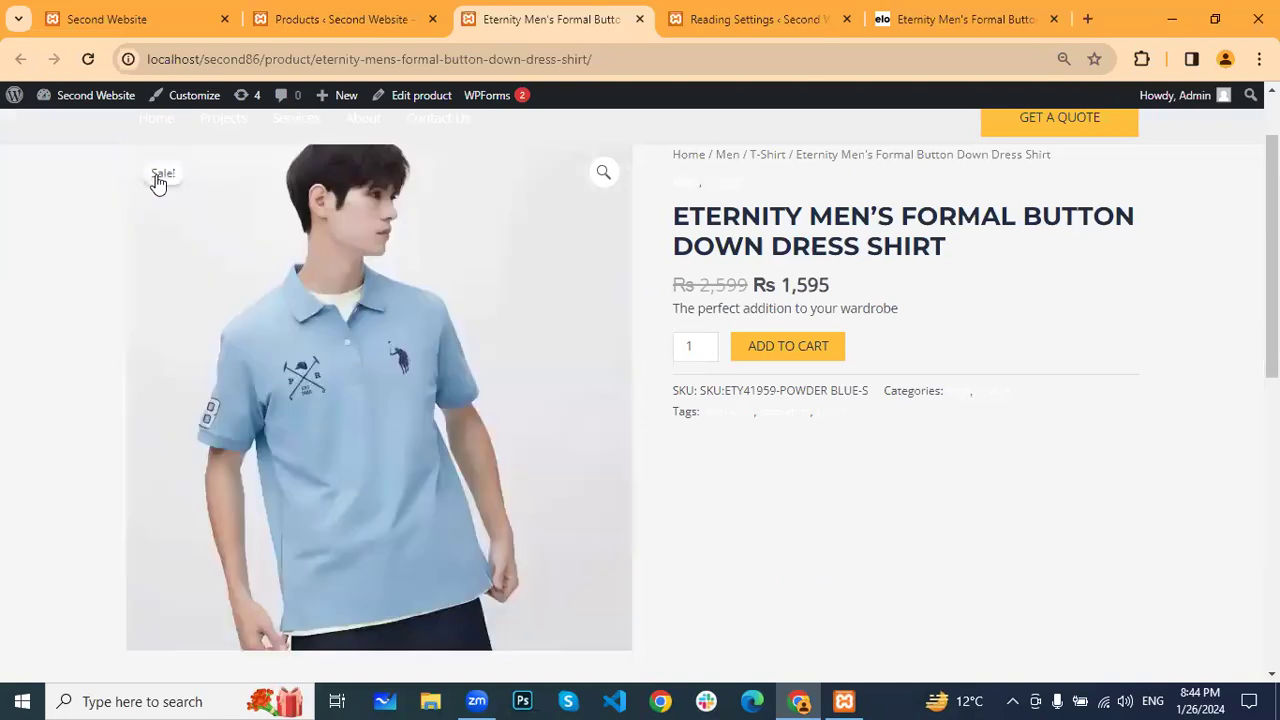
pyautogui.doubleClick(755, 283)
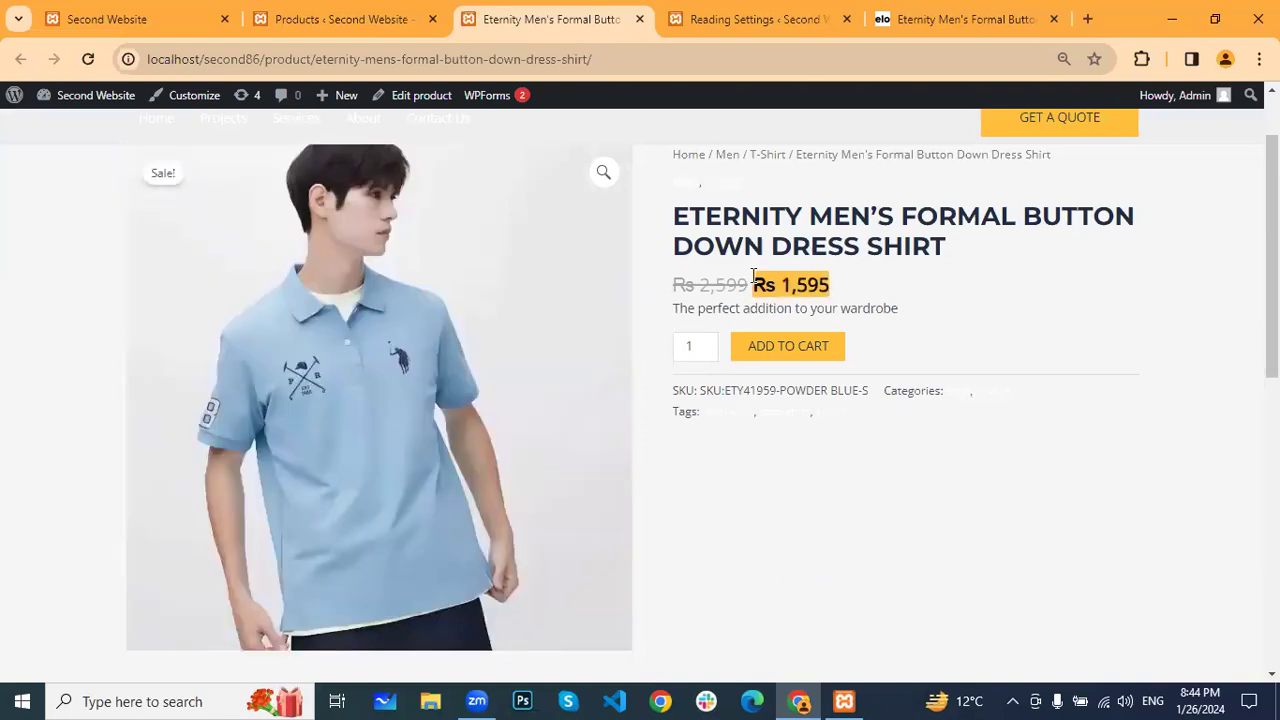
# Examine the shirt's prices, short description and quantity field on its store page
pyautogui.moveTo(738, 285); pyautogui.dragTo(673, 285)
pyautogui.click(820, 280)
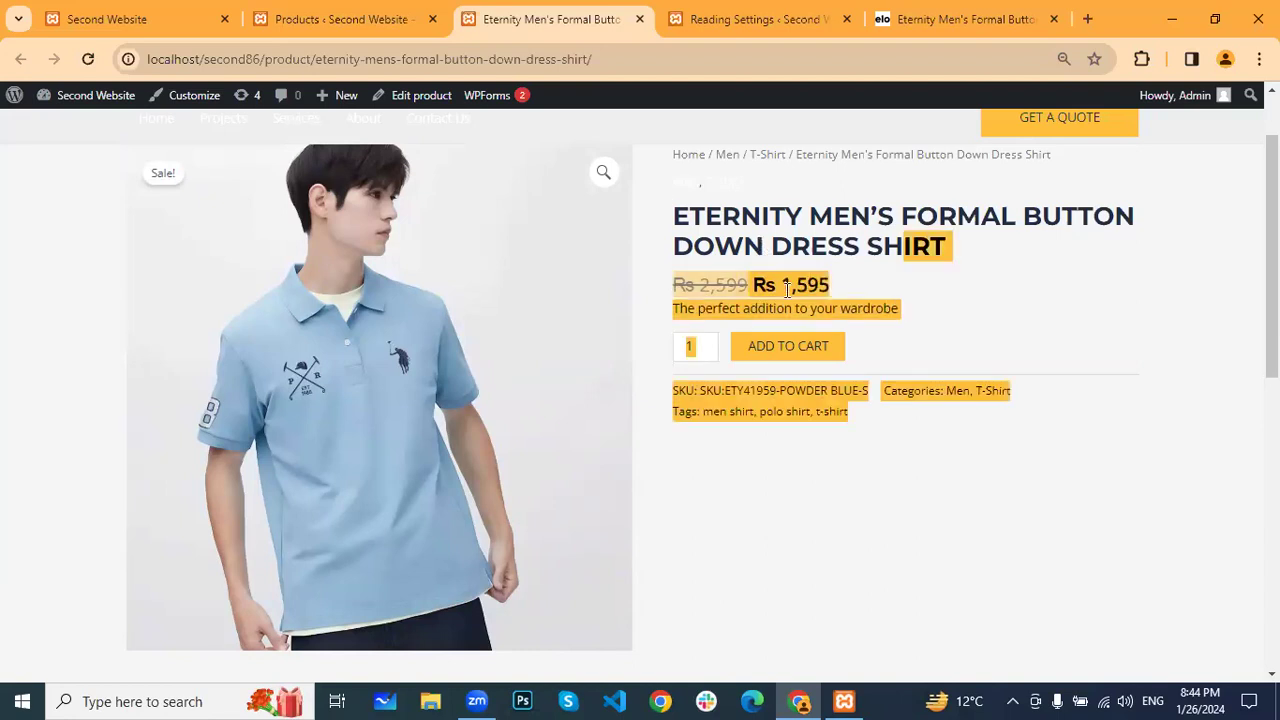
pyautogui.click(676, 311)
pyautogui.moveTo(681, 310); pyautogui.dragTo(770, 309)
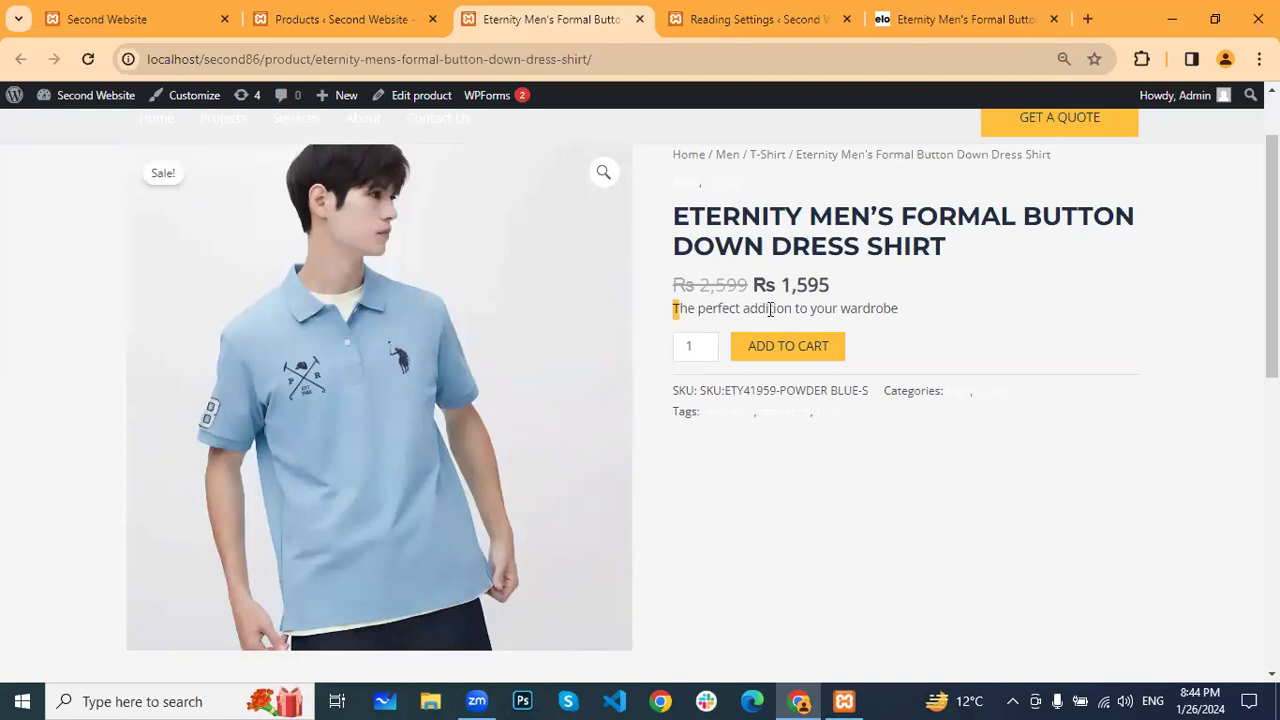
pyautogui.moveTo(884, 311); pyautogui.dragTo(894, 309)
pyautogui.click(905, 312)
pyautogui.doubleClick(707, 343)
pyautogui.doubleClick(707, 354)
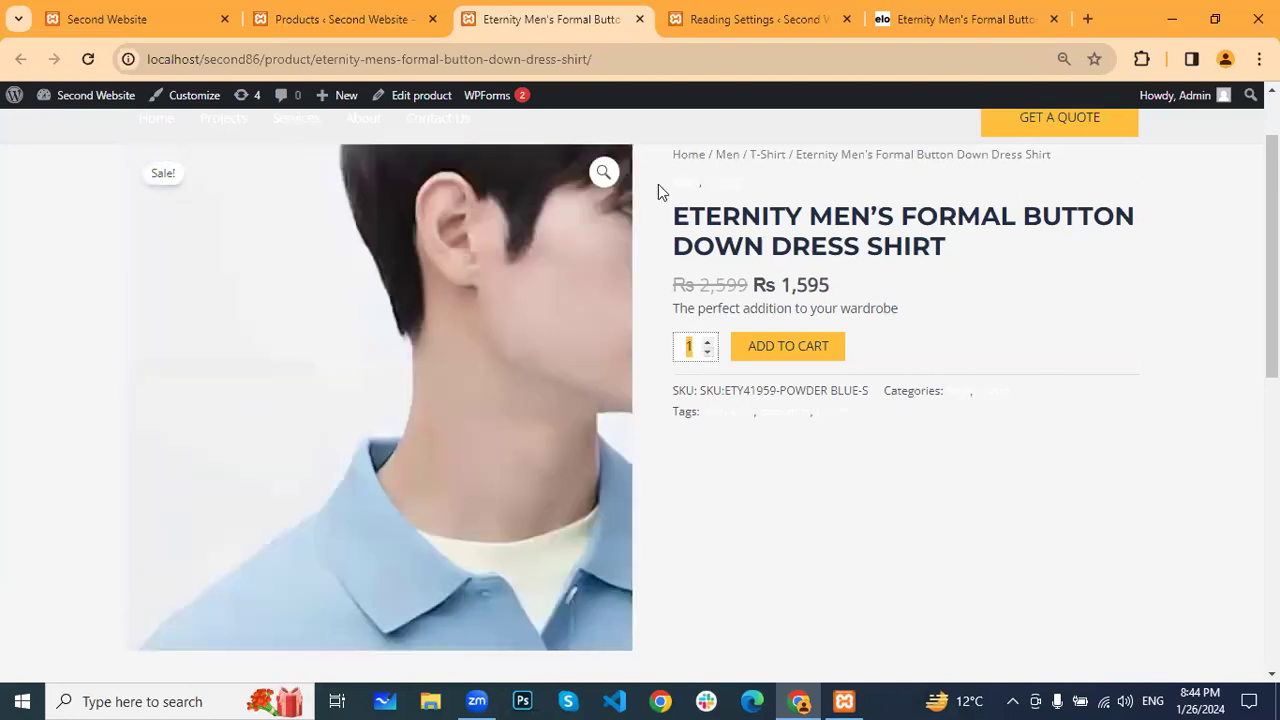
pyautogui.scroll(1, 972, 238)
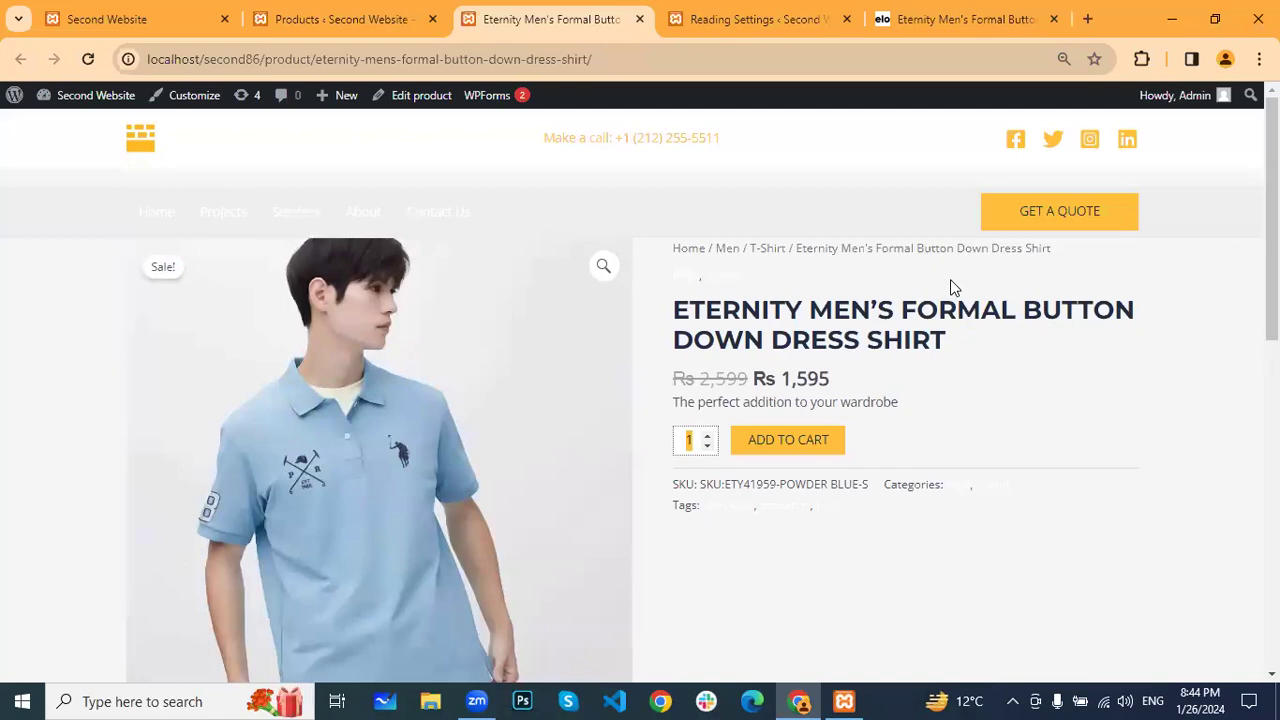
# Read the shirt's full description and check its Reviews section on the store page
pyautogui.scroll(-4, 953, 287)
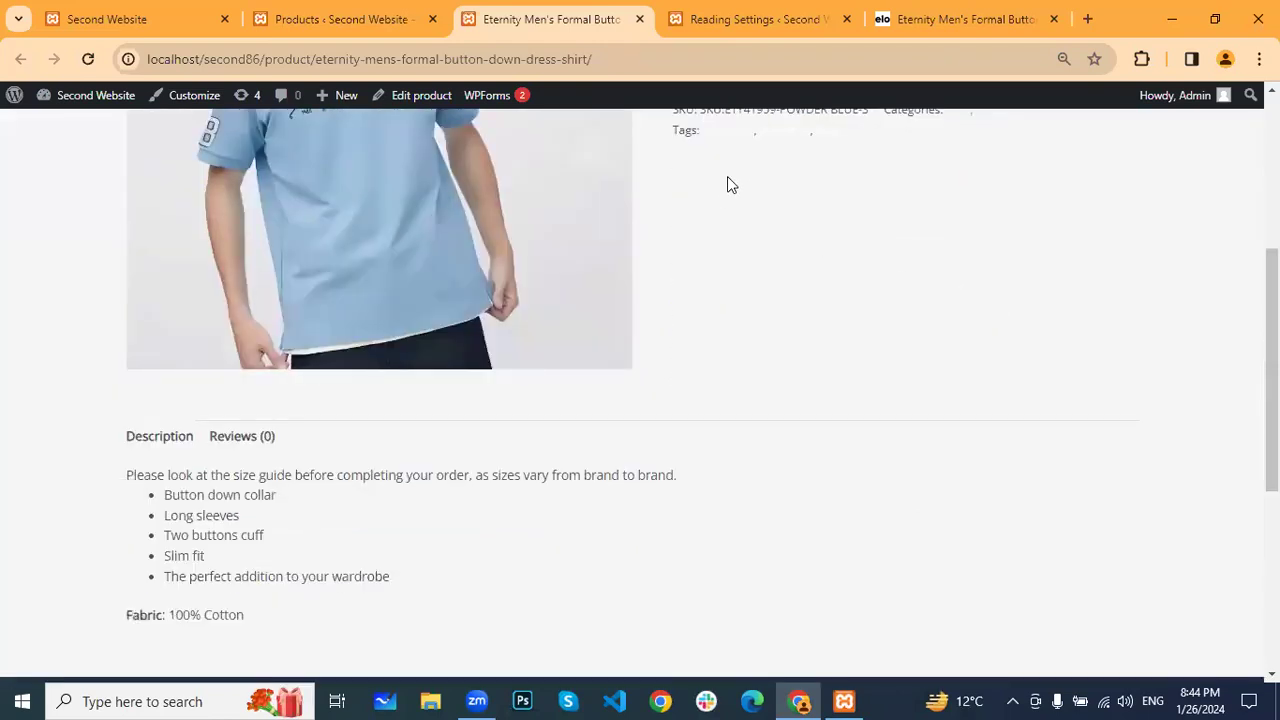
pyautogui.scroll(-1, 204, 494)
pyautogui.moveTo(126, 375); pyautogui.dragTo(250, 522)
pyautogui.click(245, 346)
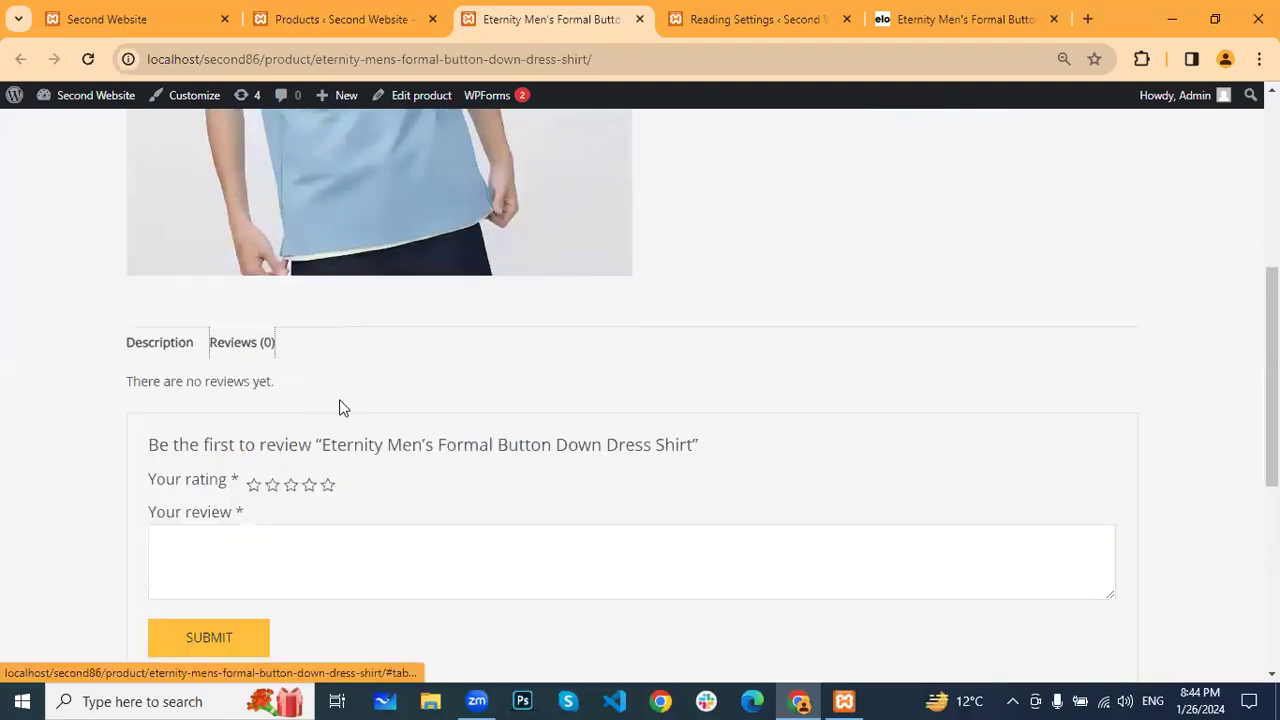
pyautogui.click(174, 346)
pyautogui.scroll(-2, 757, 371)
pyautogui.click(757, 330)
pyautogui.scroll(5, 757, 330)
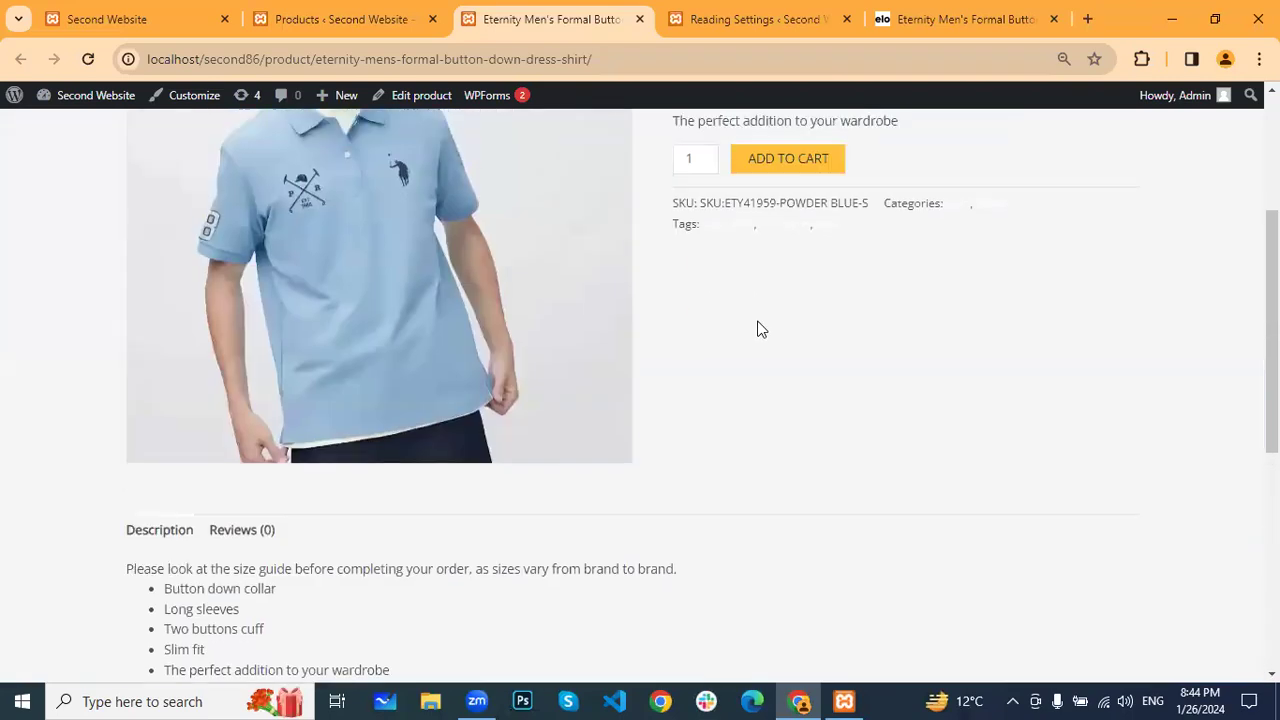
pyautogui.scroll(-3, 292, 404)
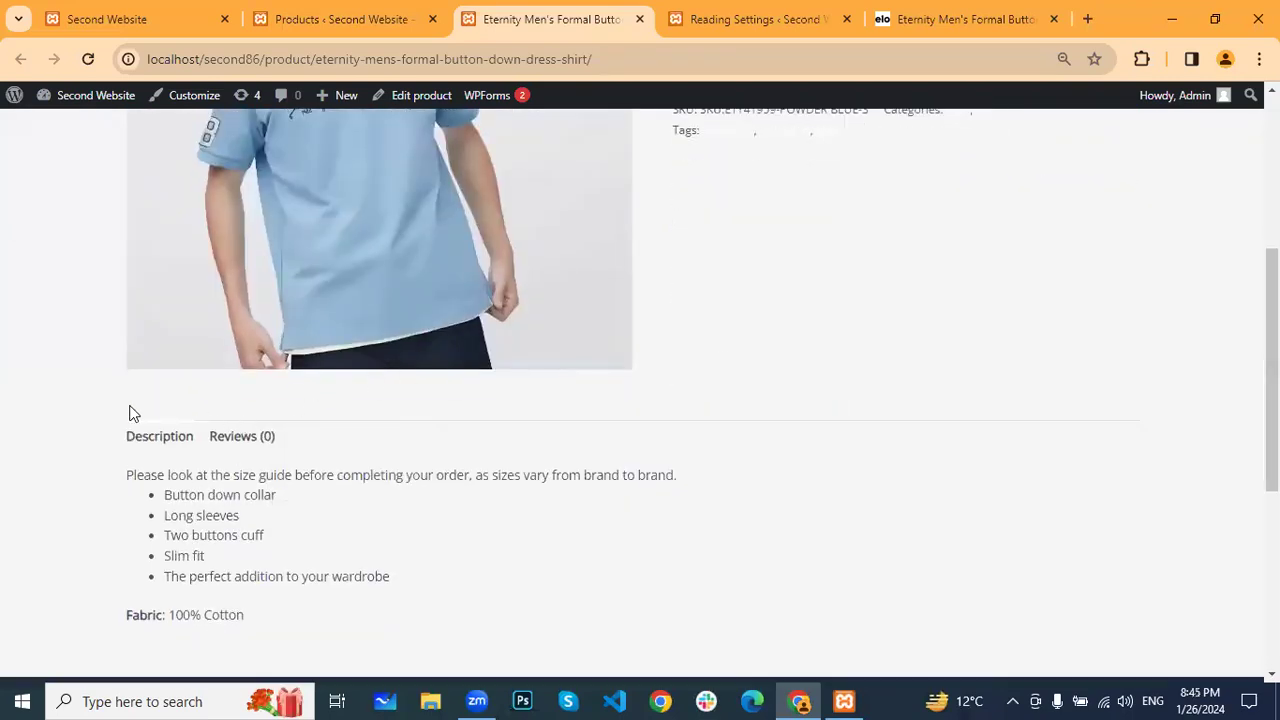
pyautogui.scroll(3, 40, 270)
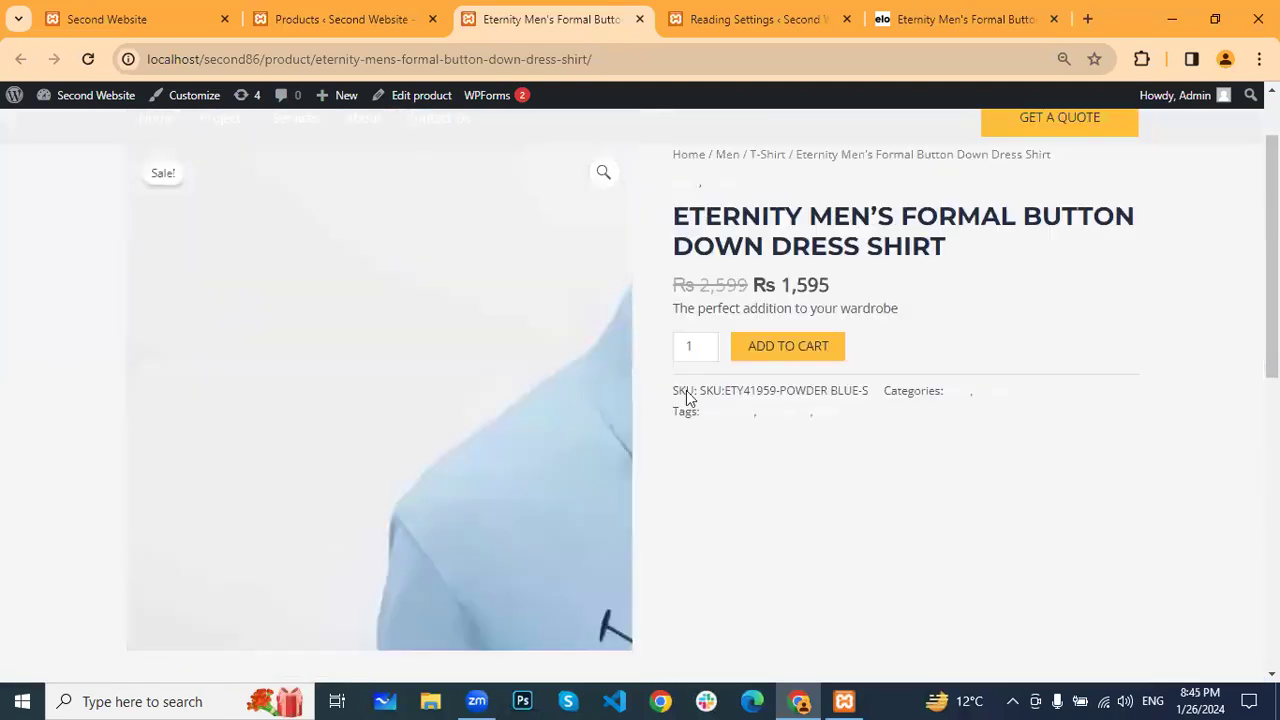
# Add one Eternity Men's Formal Button Down Dress Shirt to the cart and open the cart page
pyautogui.scroll(1, 907, 365)
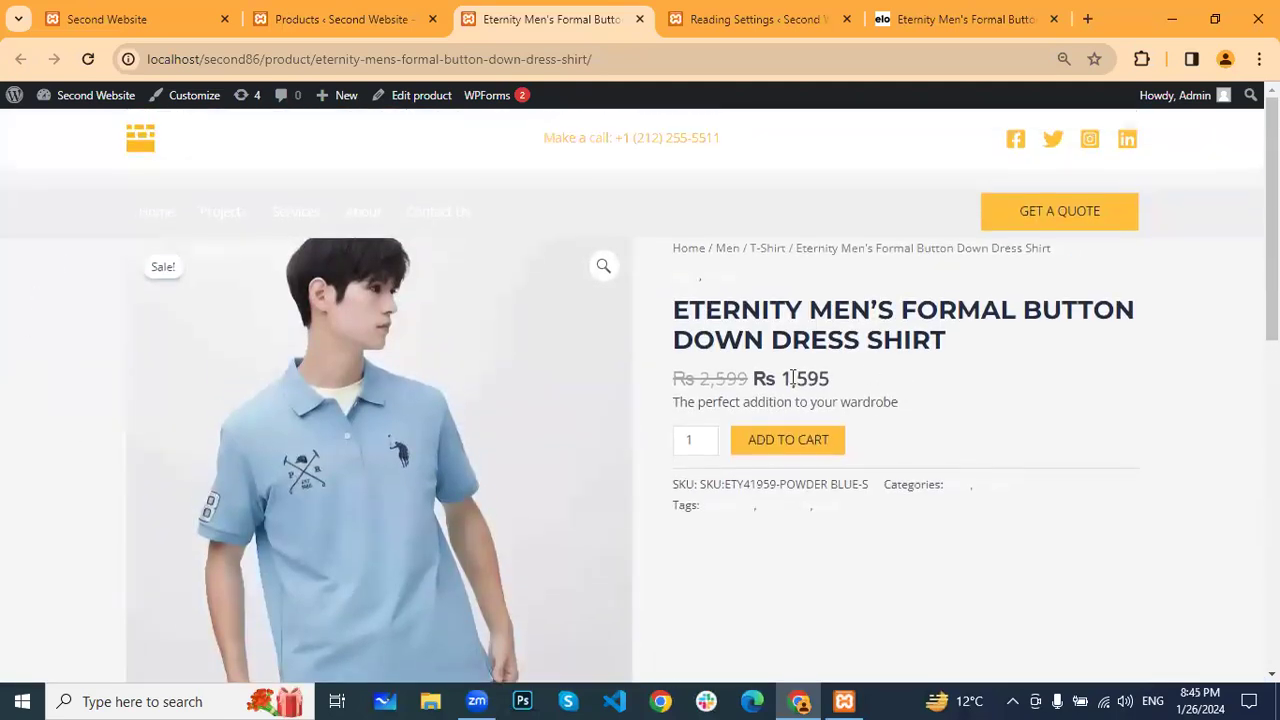
pyautogui.click(786, 445)
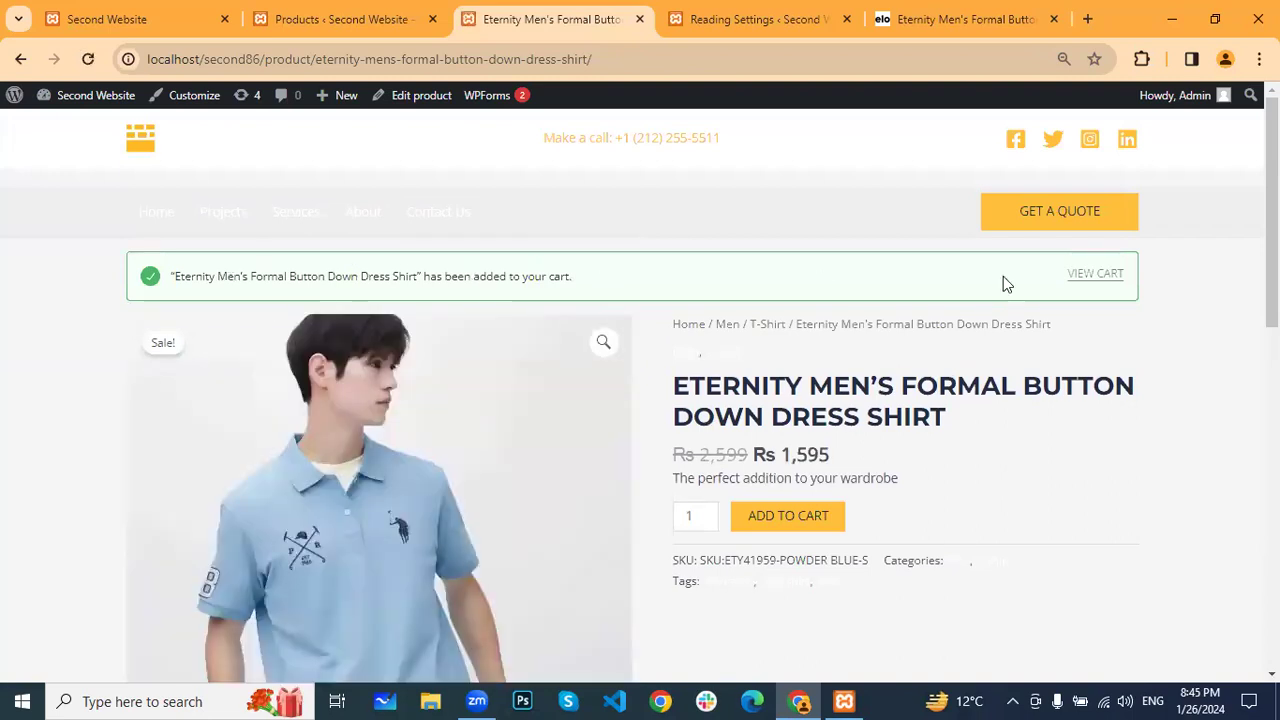
pyautogui.click(1100, 277)
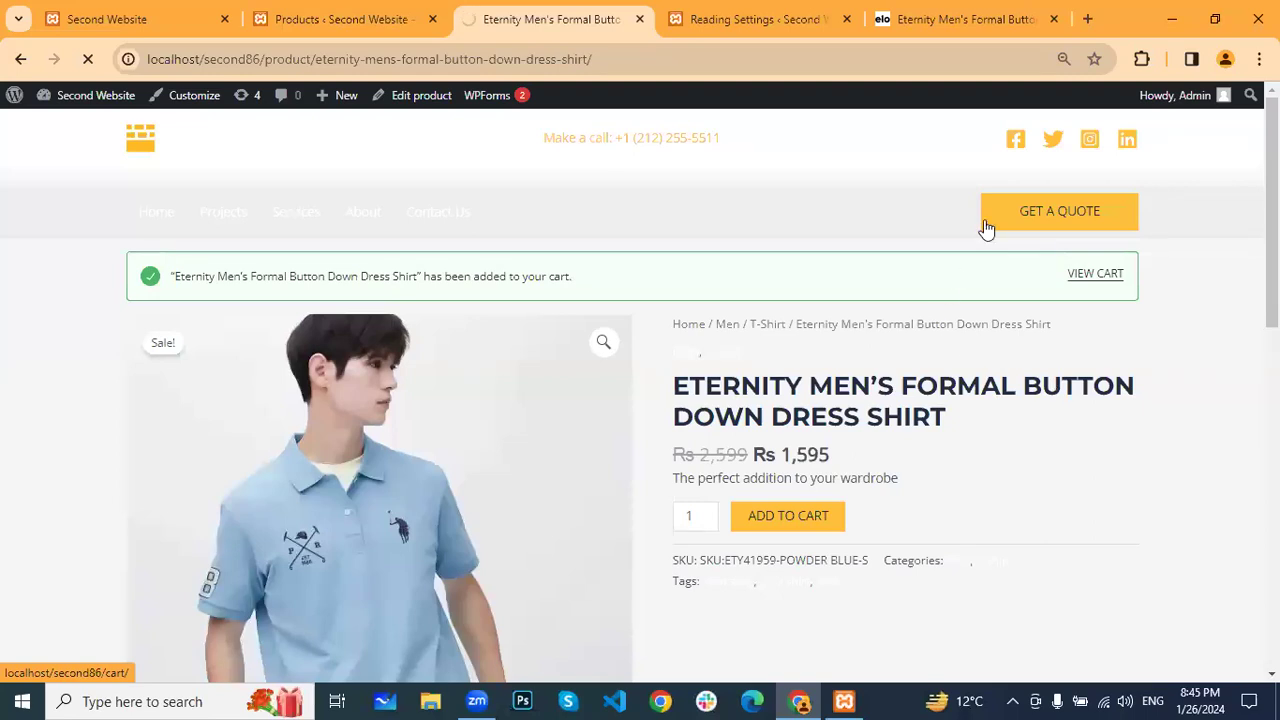
# Review the cart's items, coupon field and totals, and locate the Coupons entry under Analytics in the site admin
pyautogui.scroll(-1, 870, 480)
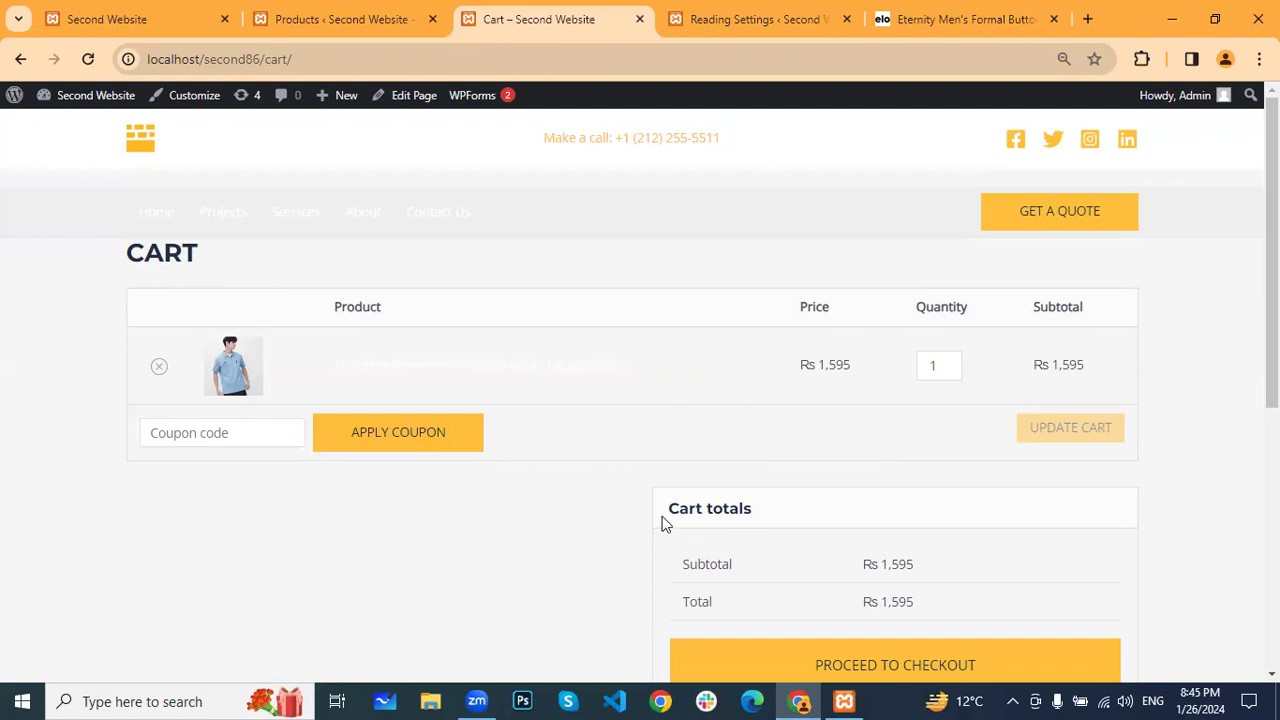
pyautogui.scroll(-2, 705, 457)
pyautogui.scroll(1, 845, 362)
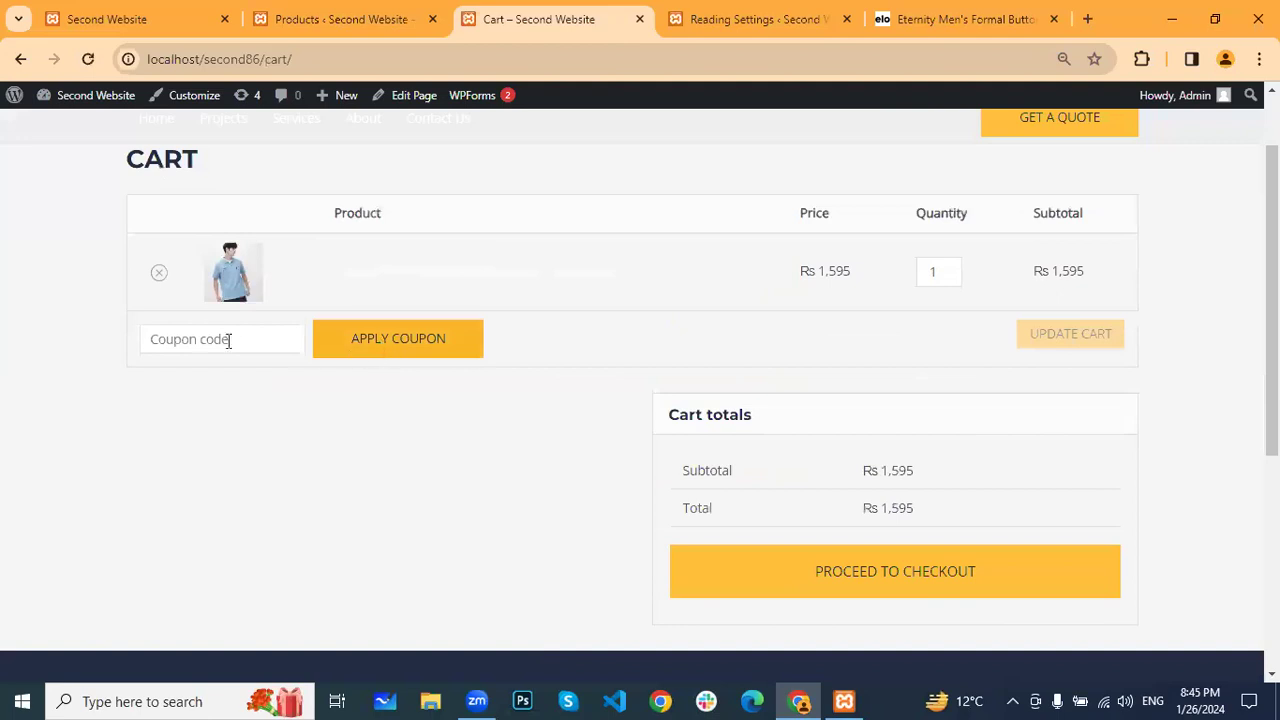
pyautogui.click(321, 21)
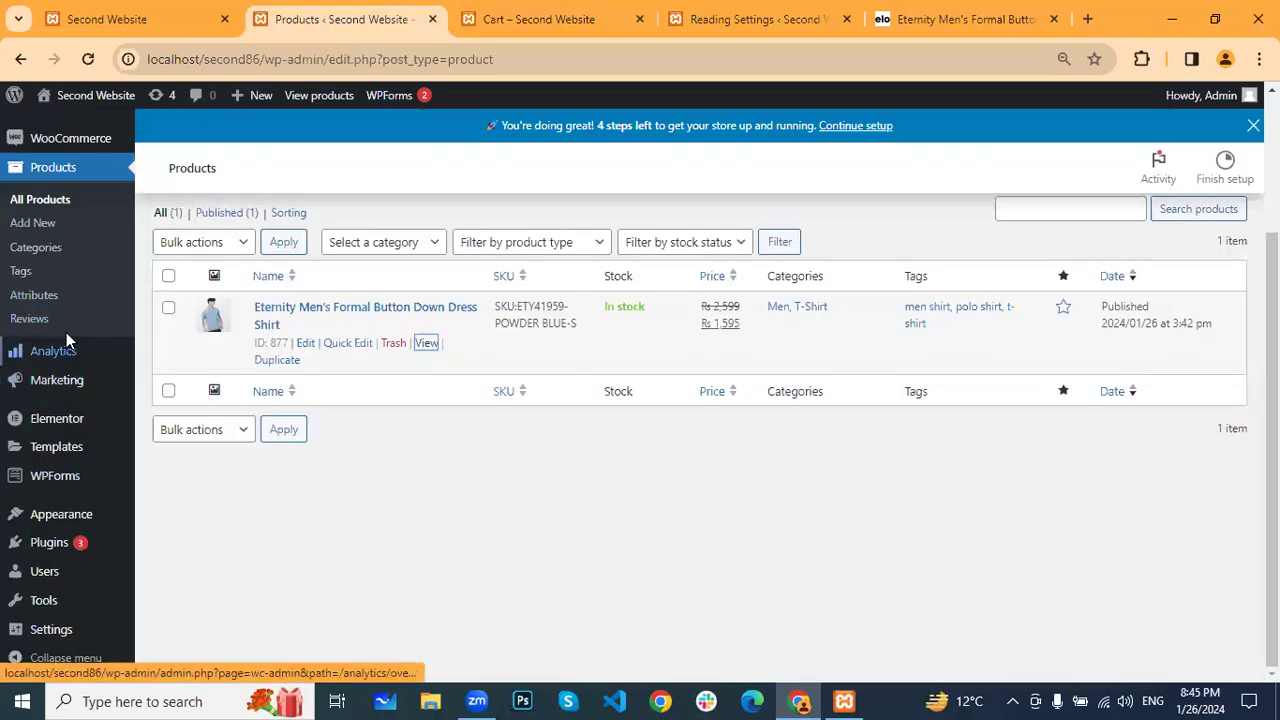
pyautogui.moveTo(58, 358)
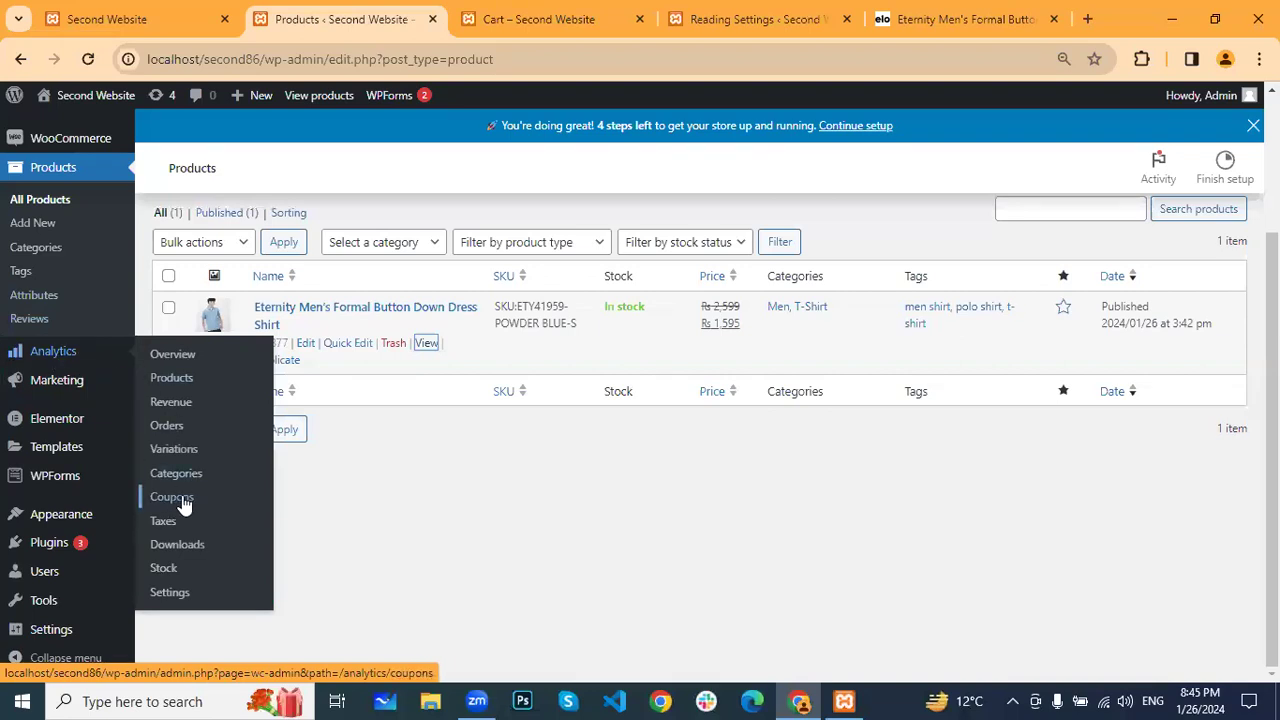
# Return to the cart, check the shirt's line and proceed to checkout
pyautogui.click(547, 12)
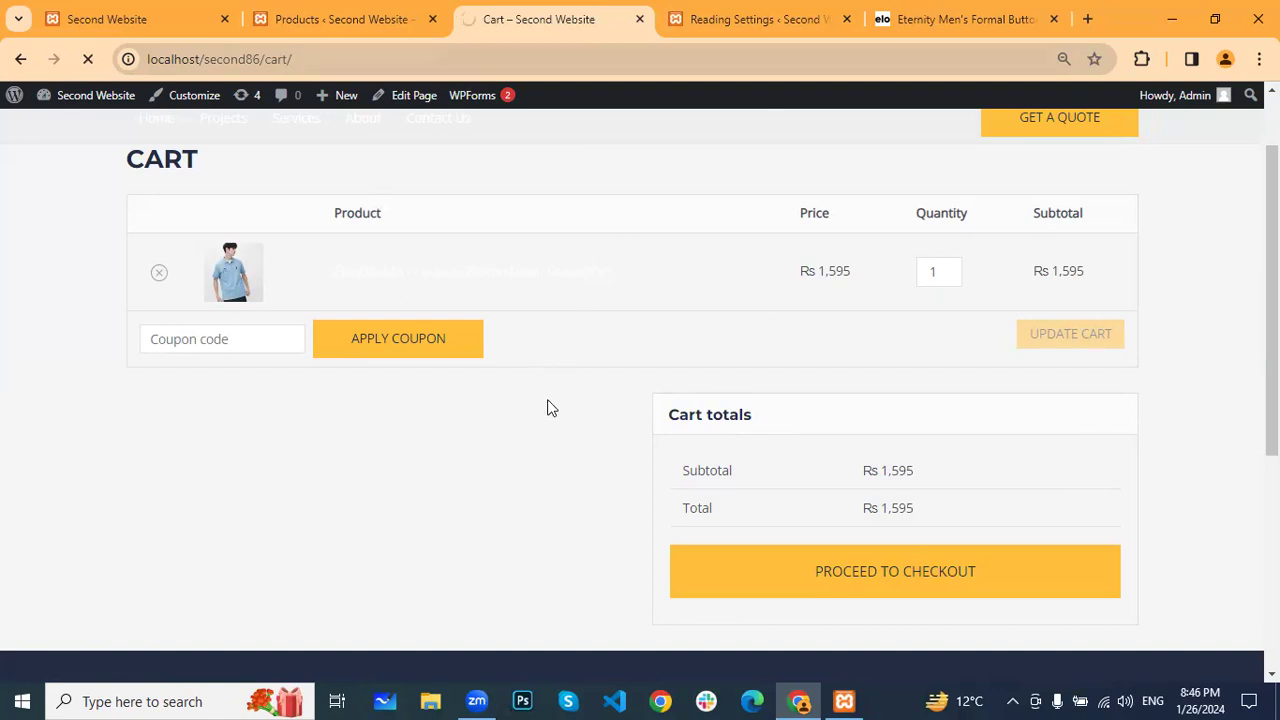
pyautogui.moveTo(645, 280); pyautogui.dragTo(310, 266)
pyautogui.click(387, 468)
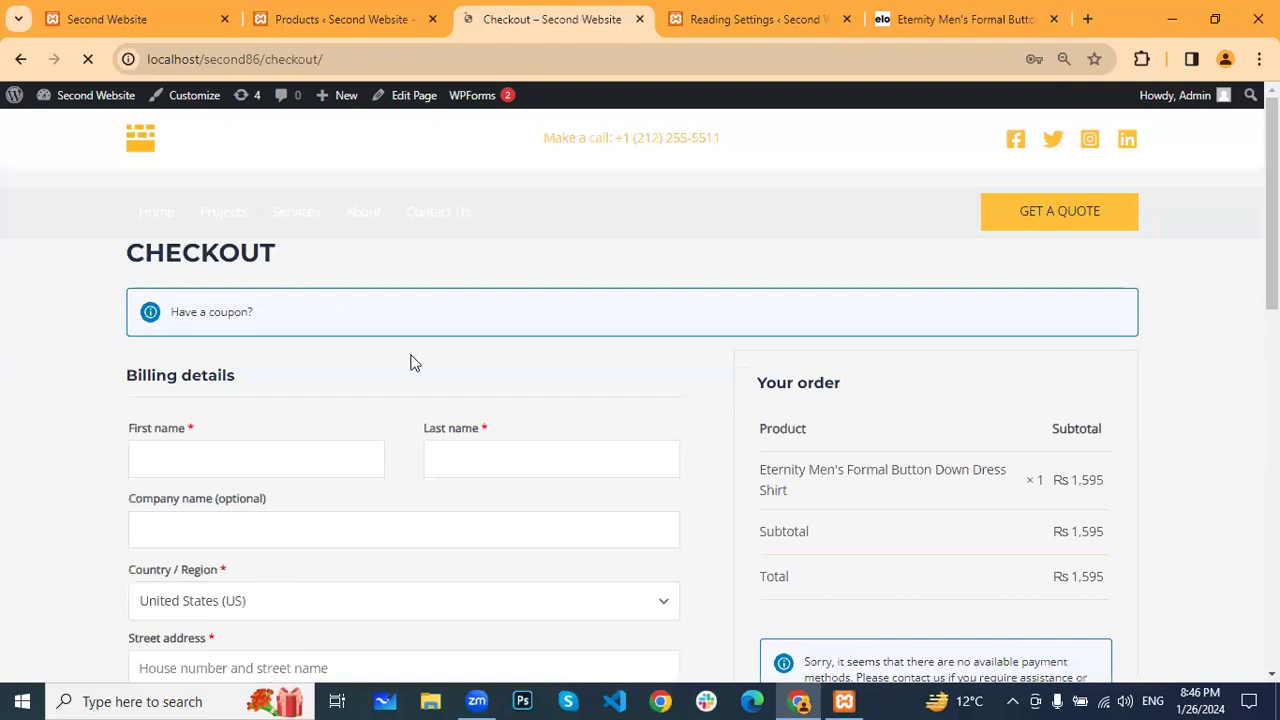
# Examine the checkout page's billing fields, additional information and order summary
pyautogui.scroll(-2, 410, 362)
pyautogui.click(305, 272)
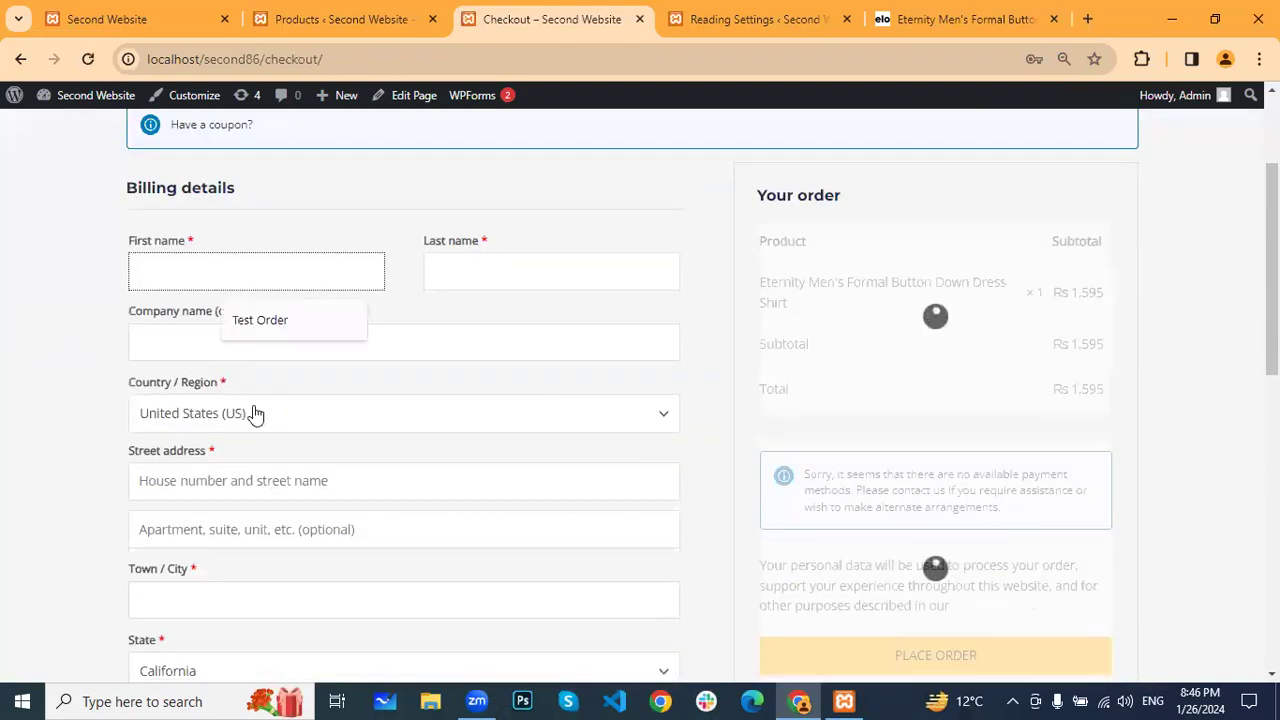
pyautogui.scroll(-6, 309, 363)
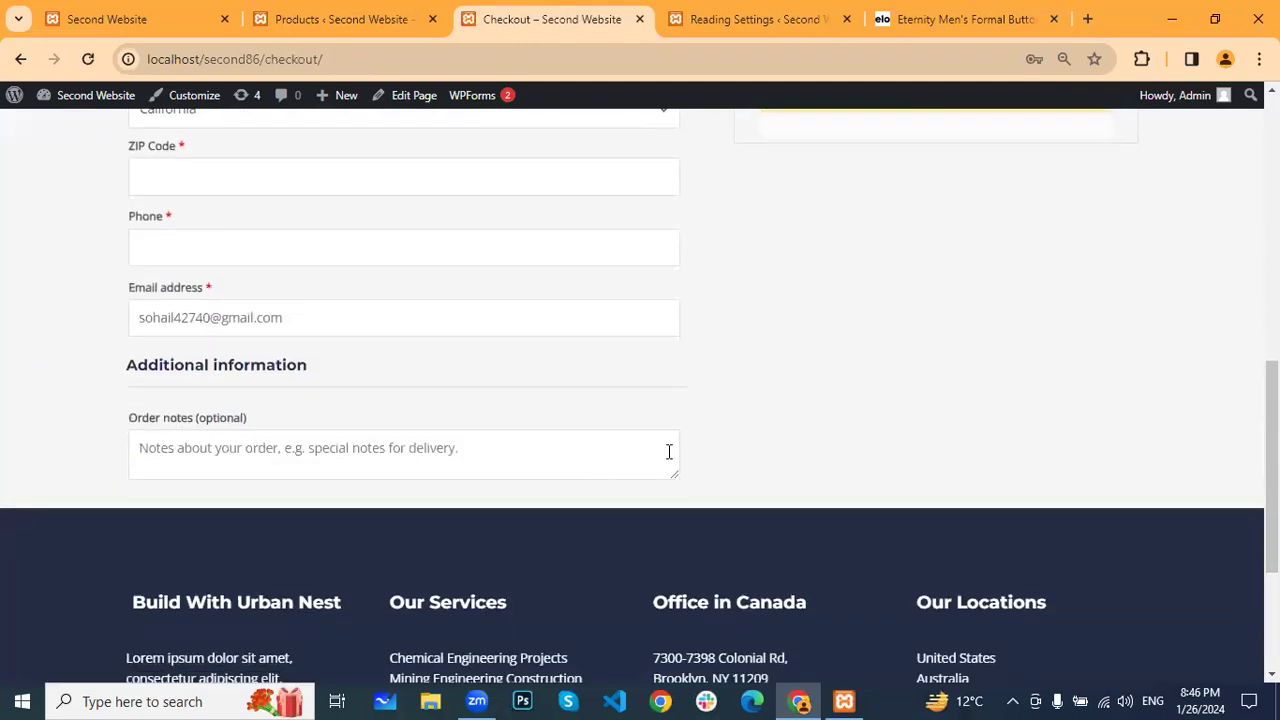
pyautogui.scroll(5, 700, 440)
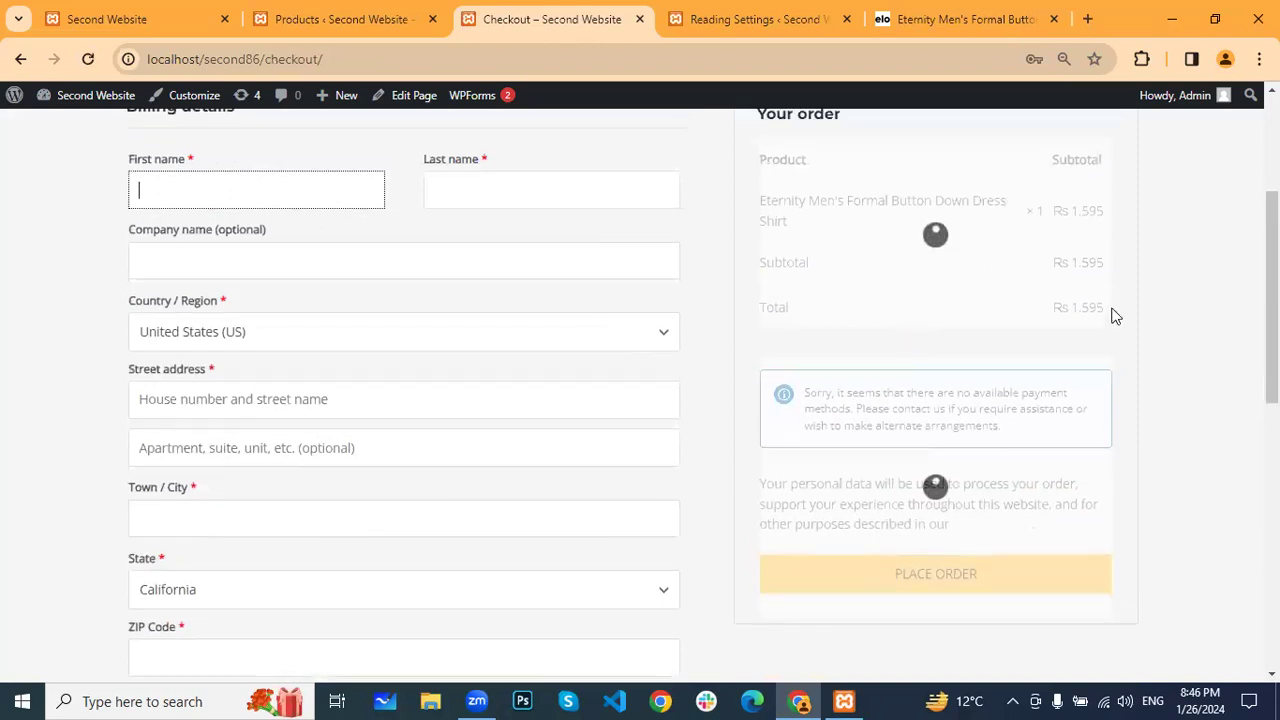
pyautogui.scroll(1, 1031, 350)
pyautogui.scroll(-3, 945, 394)
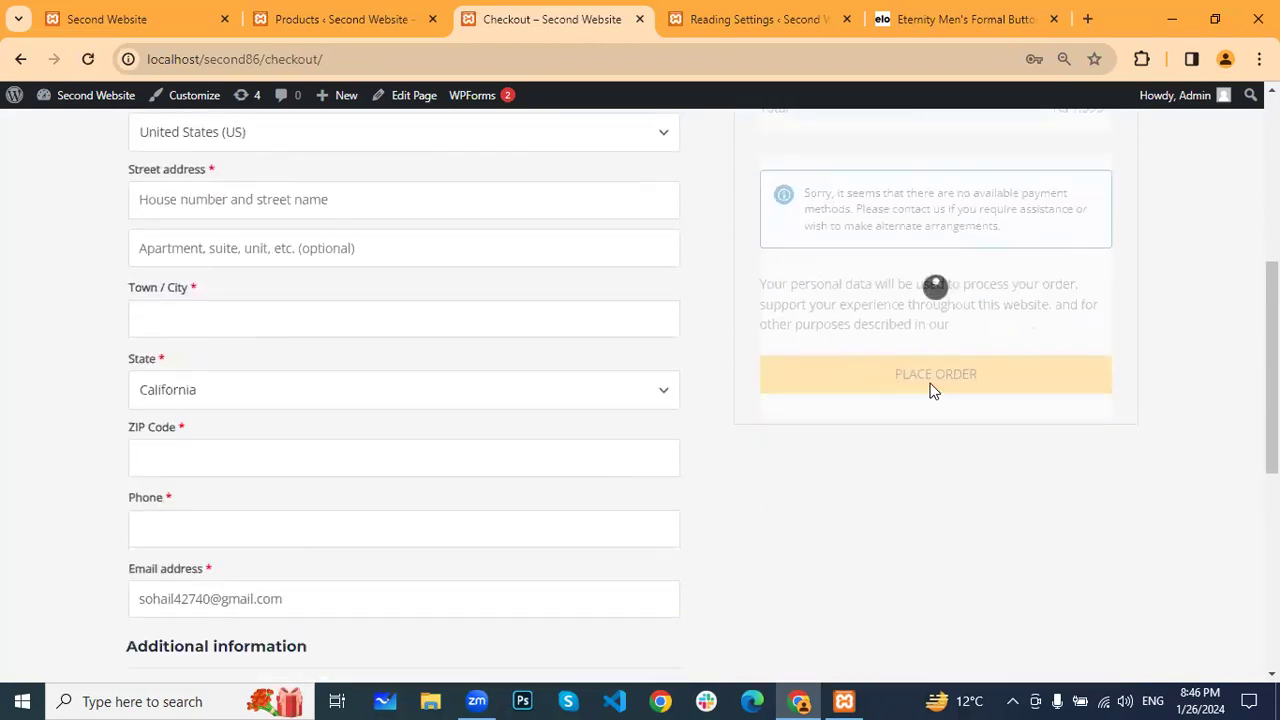
pyautogui.scroll(1, 633, 404)
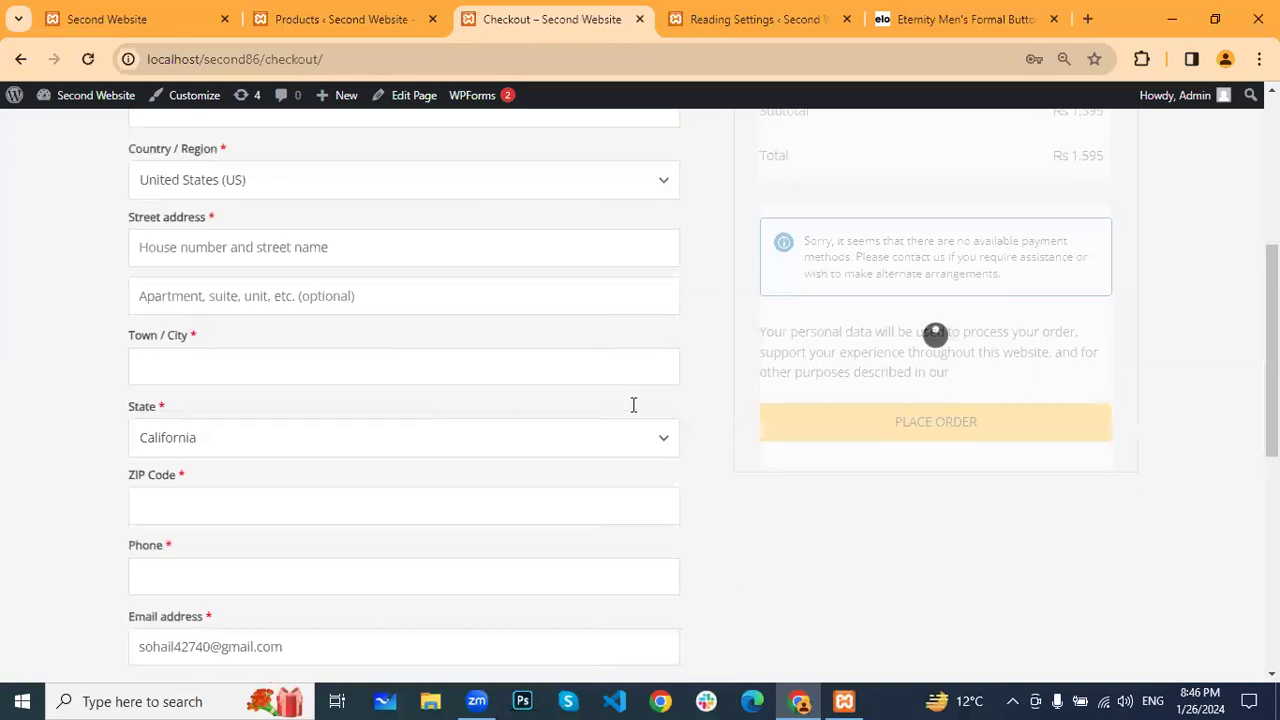
pyautogui.scroll(3, 633, 404)
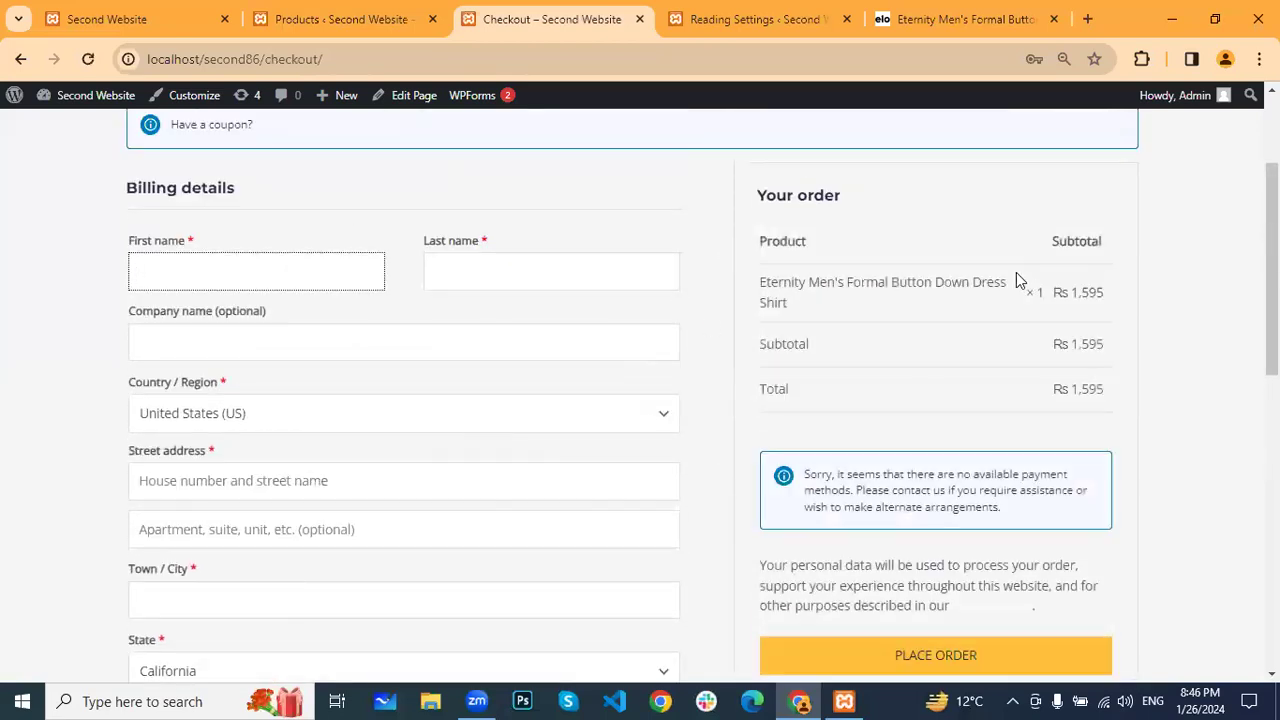
pyautogui.scroll(-1, 864, 359)
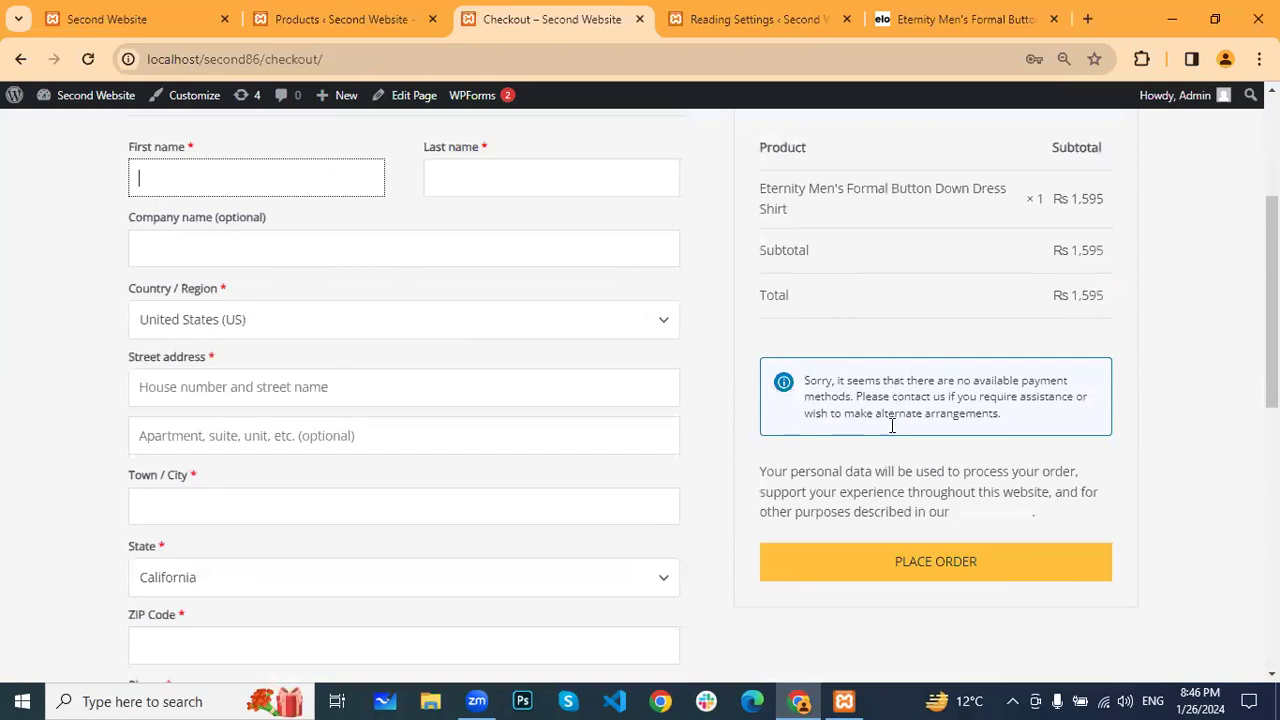
# Read the payment methods notice below the order totals and look over the checkout page again
pyautogui.moveTo(804, 381); pyautogui.dragTo(1074, 429)
pyautogui.click(1160, 410)
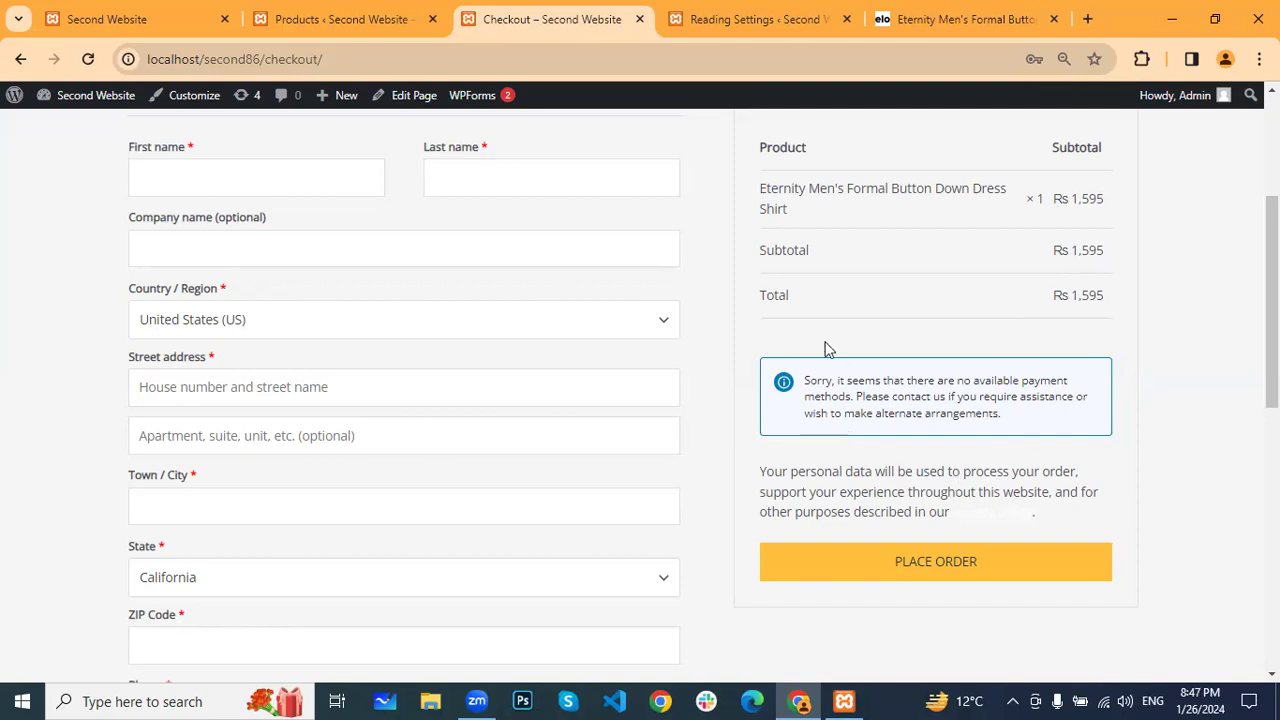
pyautogui.scroll(2, 669, 329)
pyautogui.scroll(-2, 903, 420)
pyautogui.scroll(3, 652, 371)
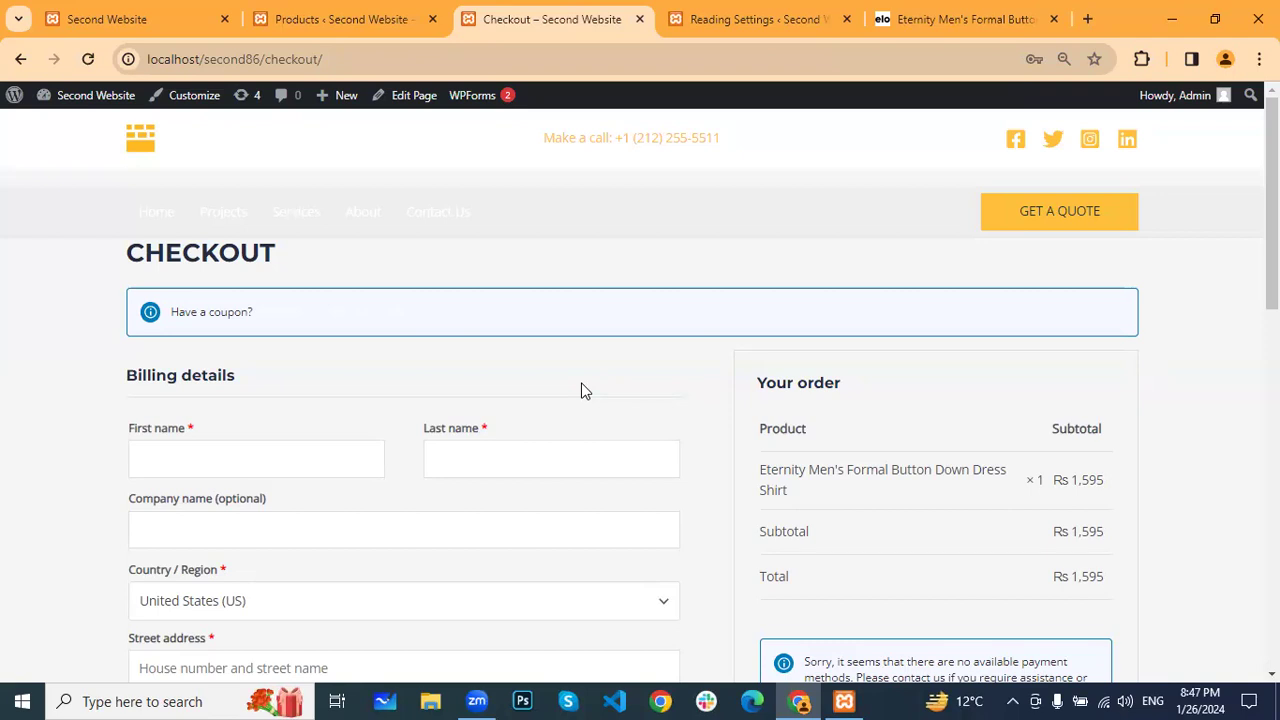
pyautogui.scroll(-3, 457, 369)
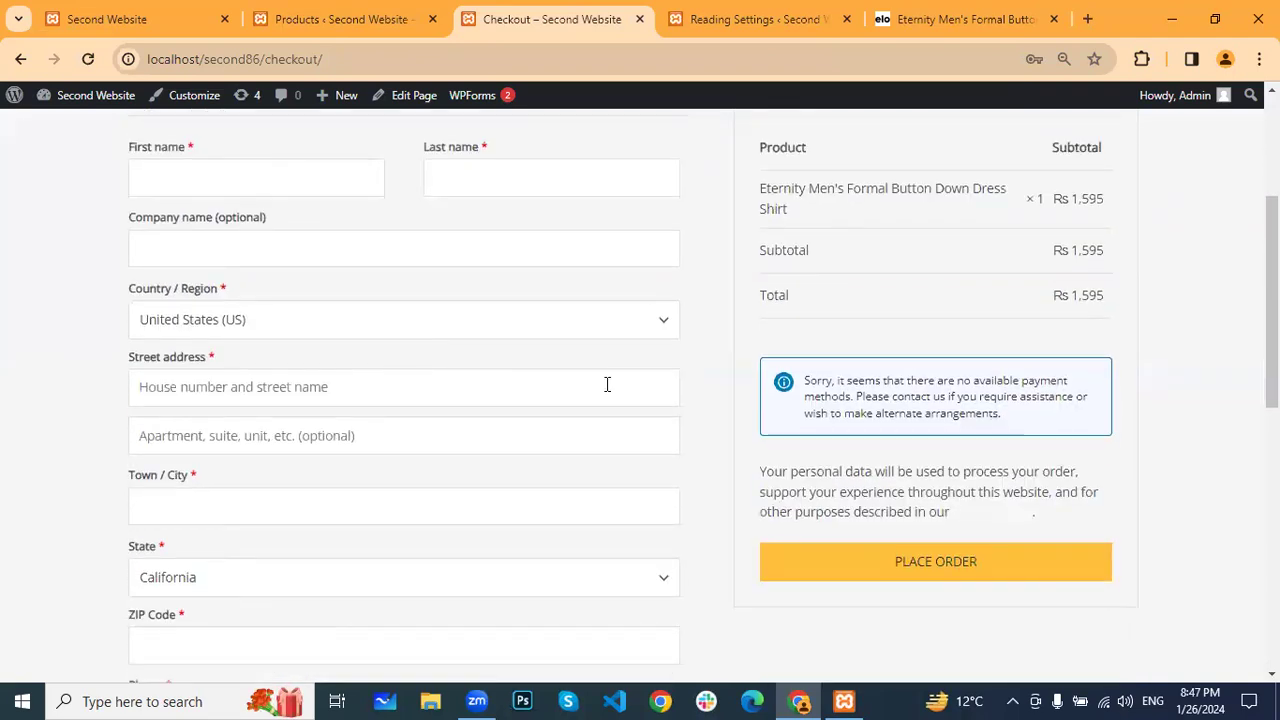
# Try to place the order with the billing fields left blank and read the listed validation problems
pyautogui.click(979, 565)
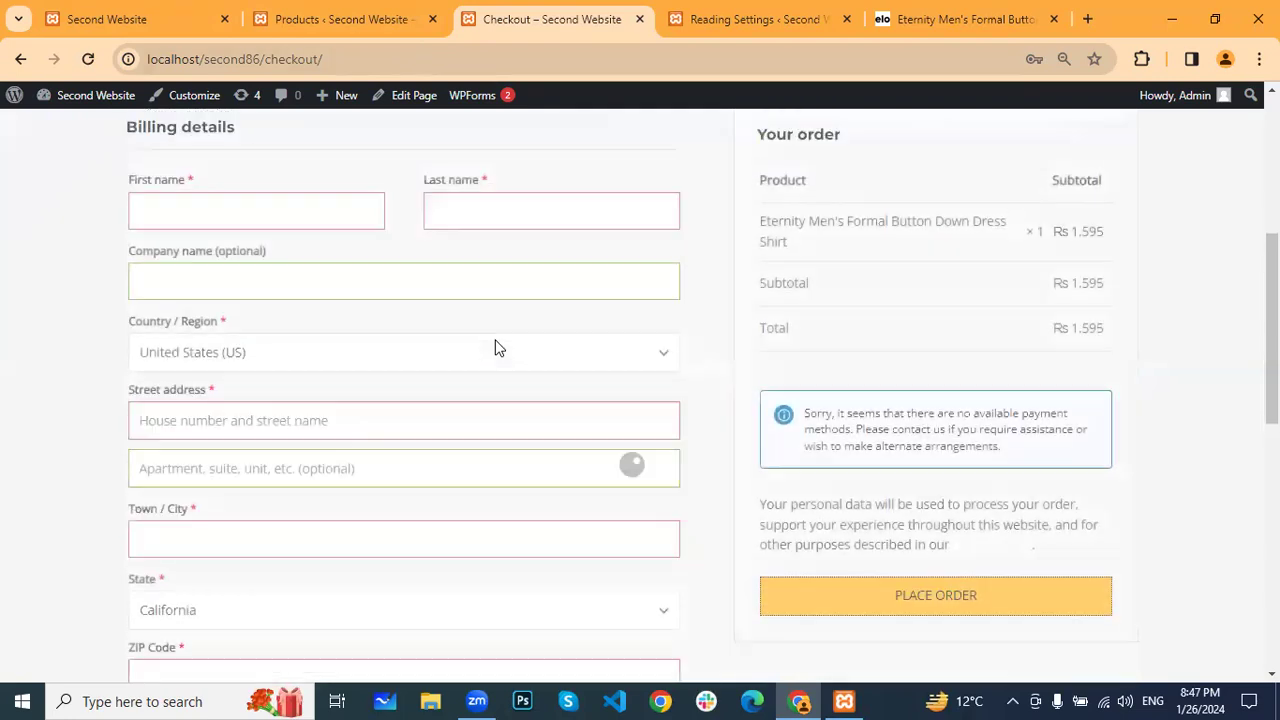
pyautogui.scroll(-3, 197, 442)
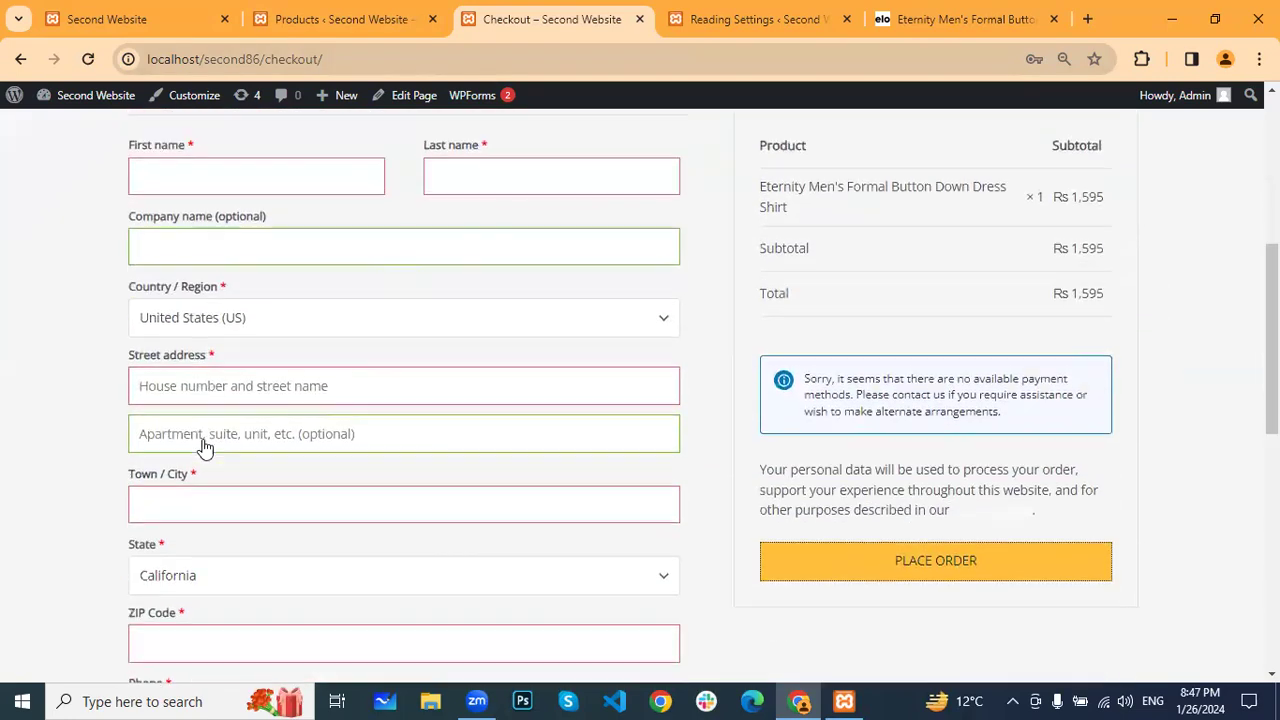
pyautogui.scroll(4, 200, 449)
pyautogui.moveTo(178, 283); pyautogui.dragTo(380, 410)
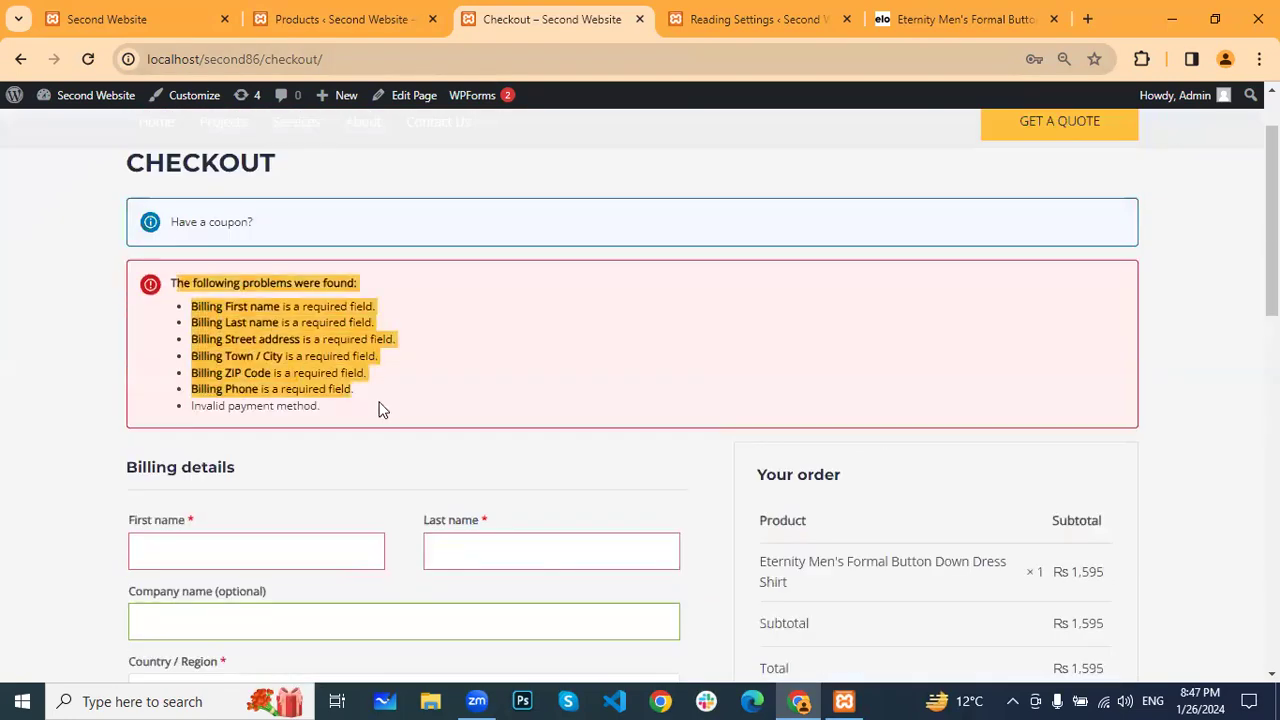
pyautogui.click(56, 412)
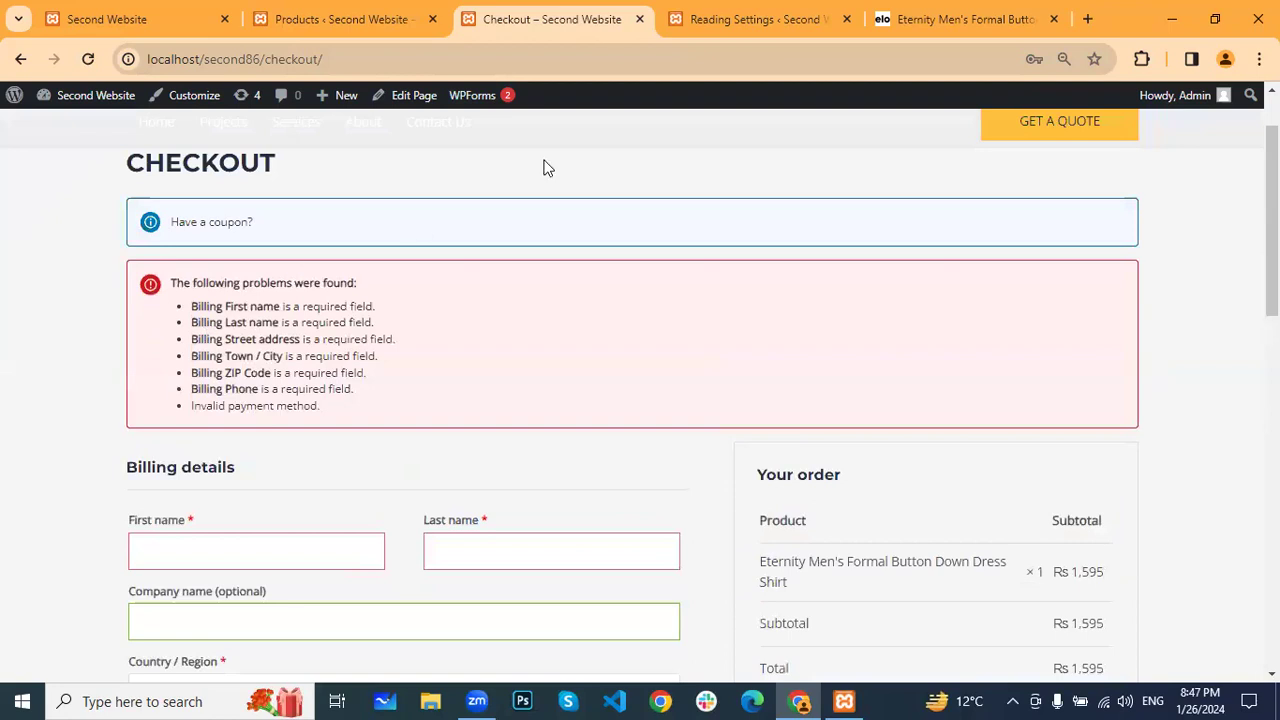
# Close the checkout tab and reload the site's home page
pyautogui.click(640, 19)
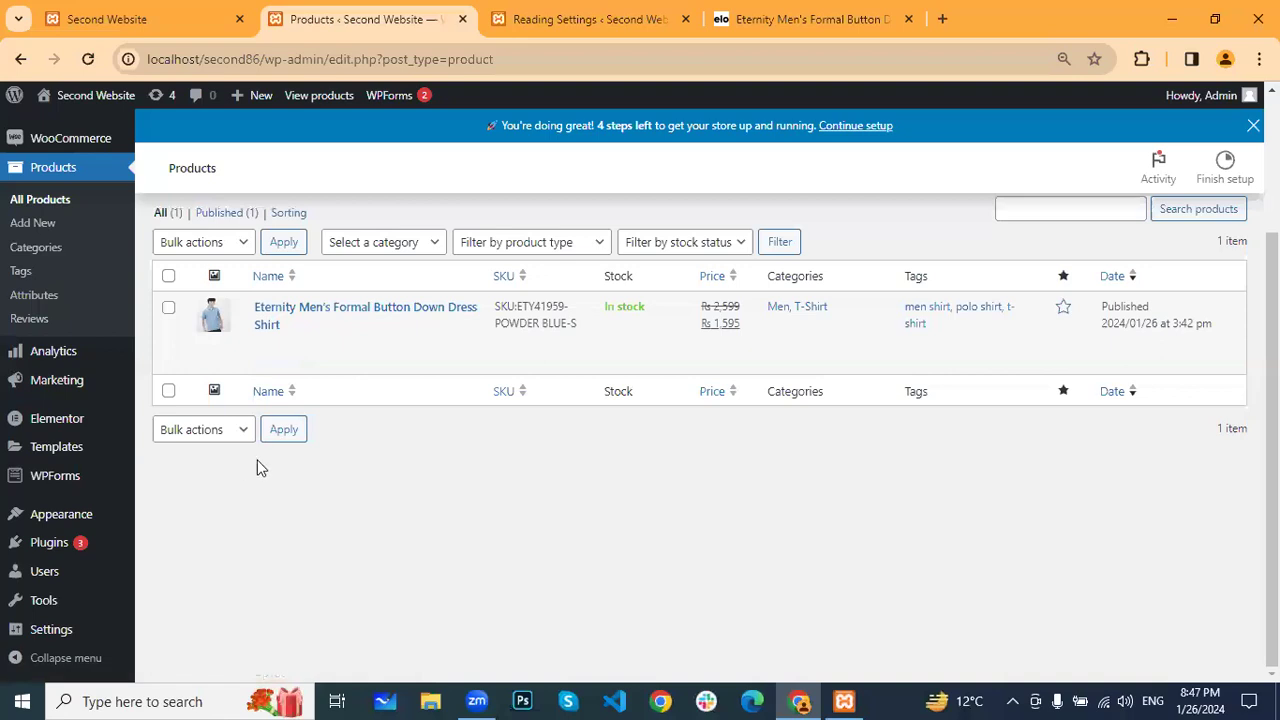
pyautogui.click(505, 19)
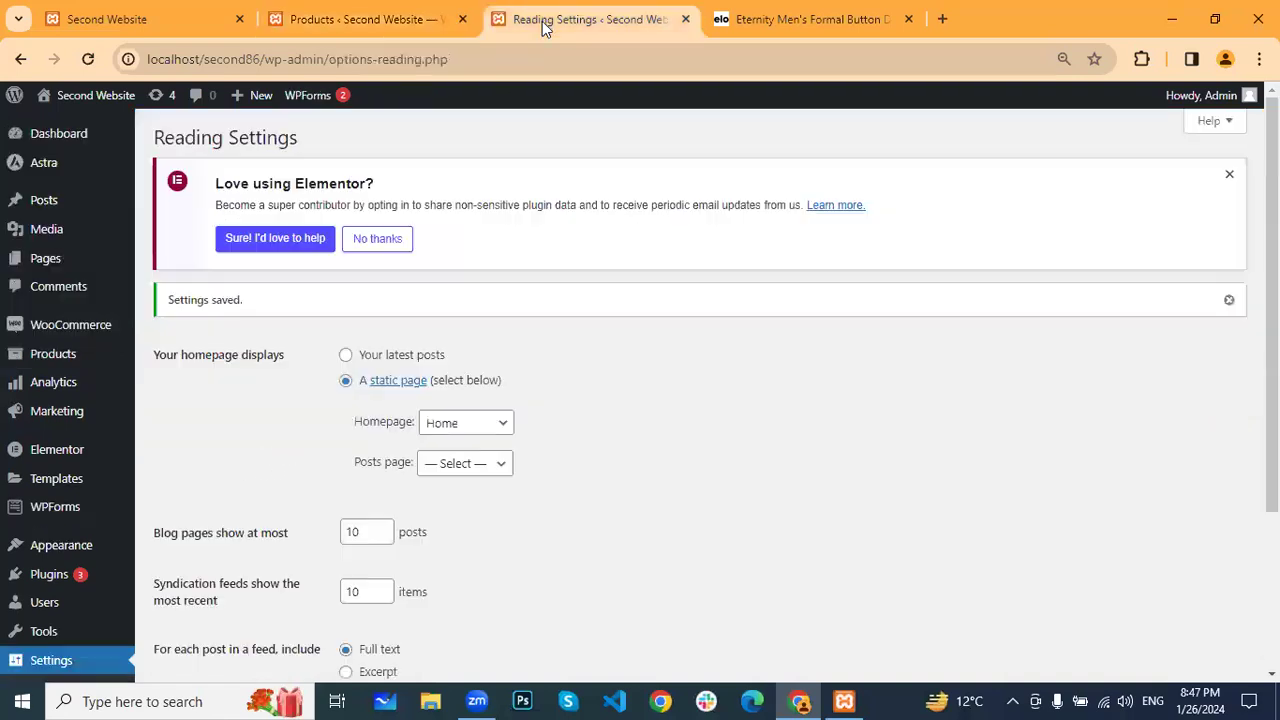
pyautogui.click(95, 20)
pyautogui.click(88, 59)
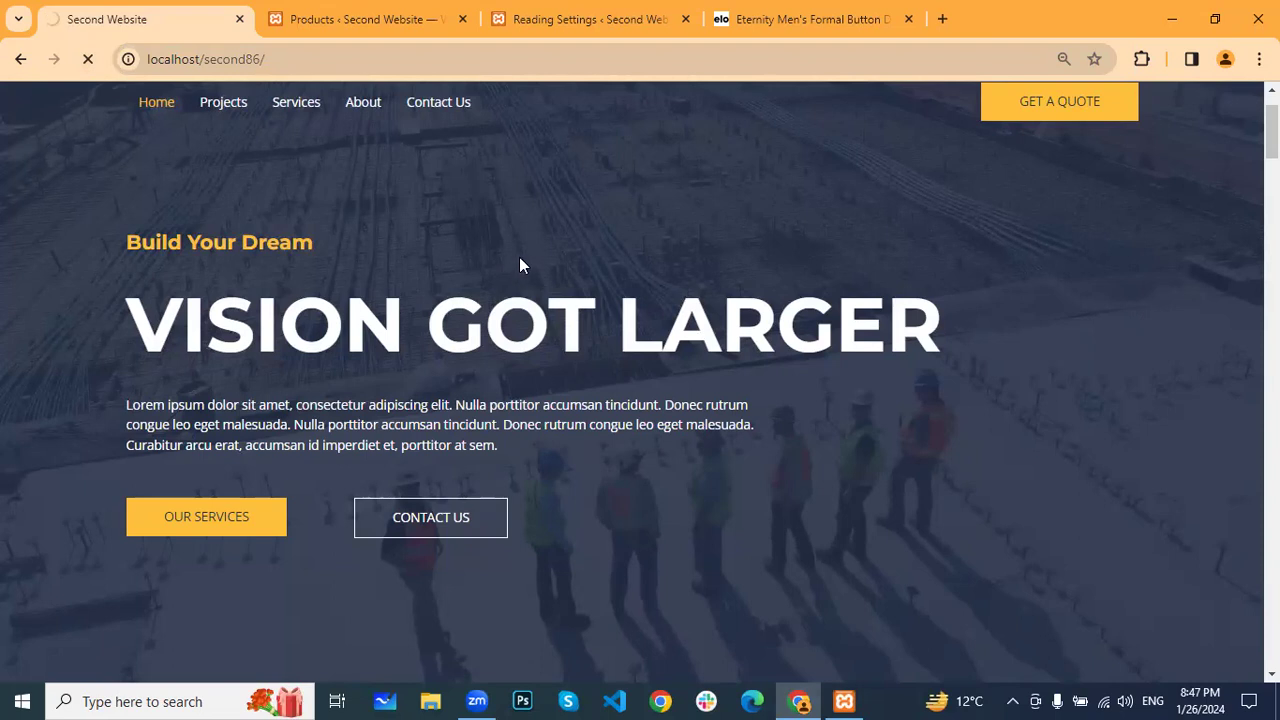
# Switch from the home page to the WordPress admin area and open the list of all pages
pyautogui.scroll(1, 519, 257)
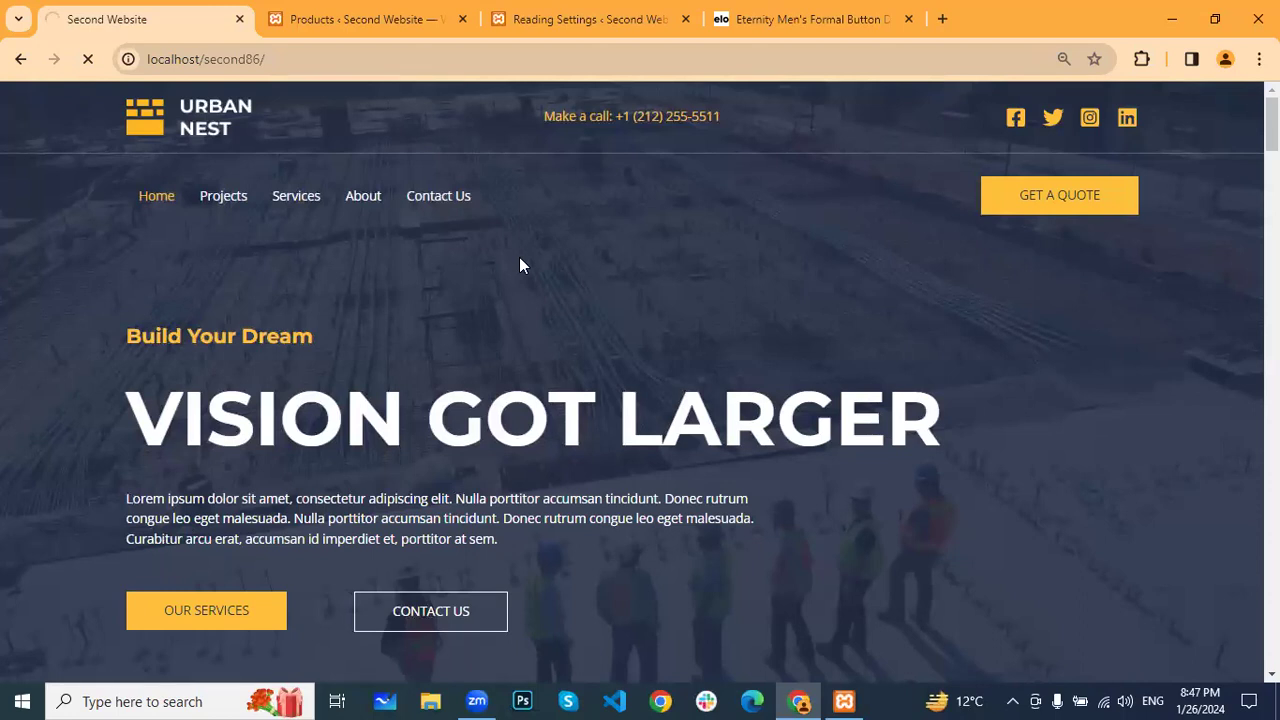
pyautogui.click(545, 19)
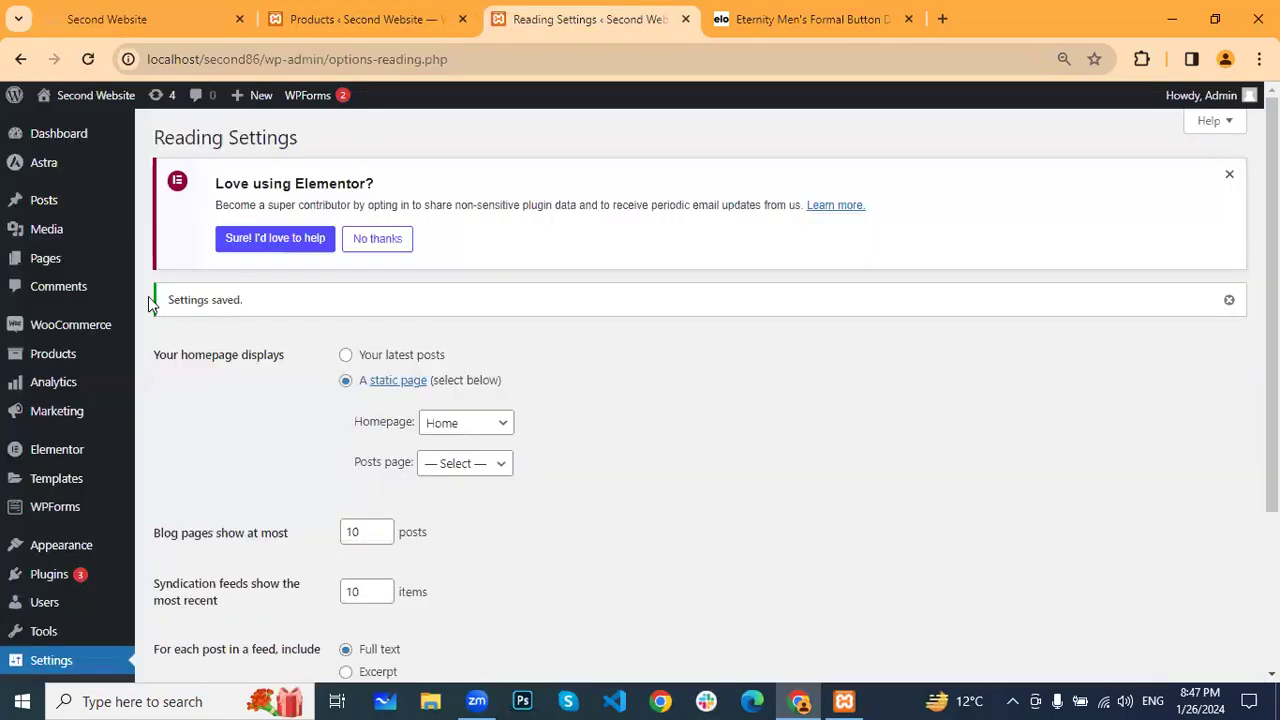
pyautogui.moveTo(76, 448)
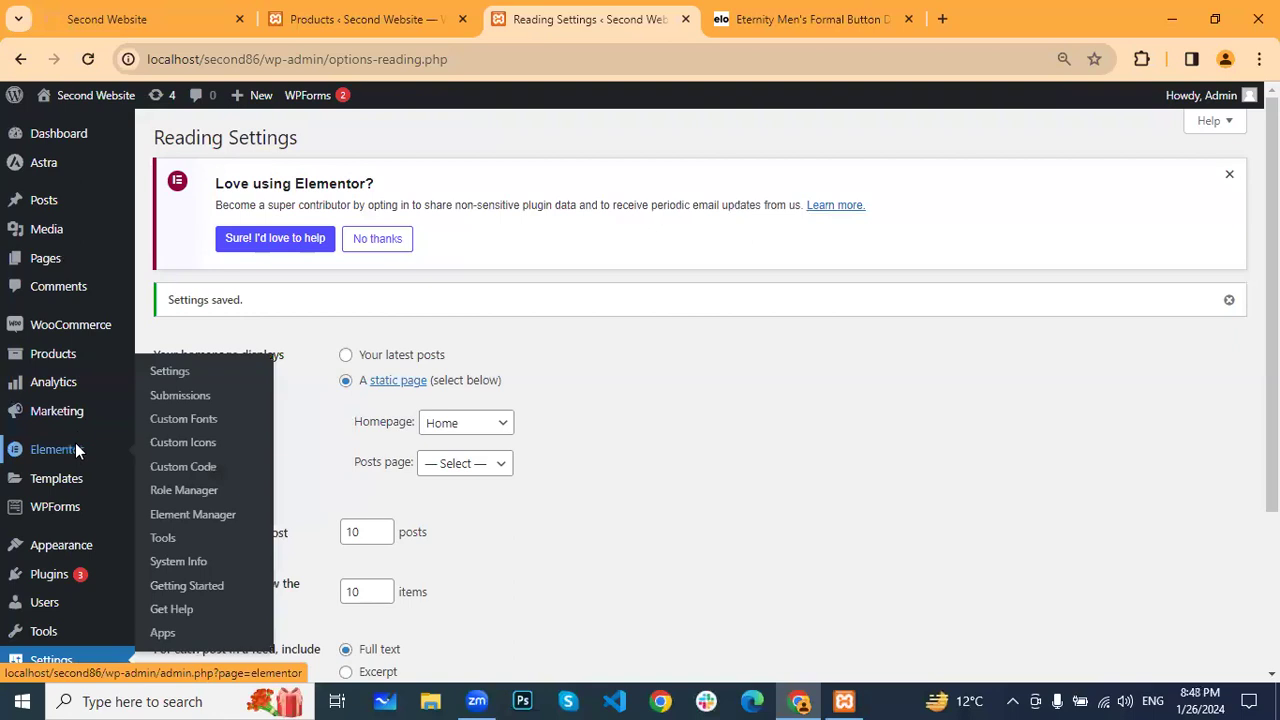
pyautogui.click(175, 8)
pyautogui.click(531, 10)
pyautogui.moveTo(48, 258)
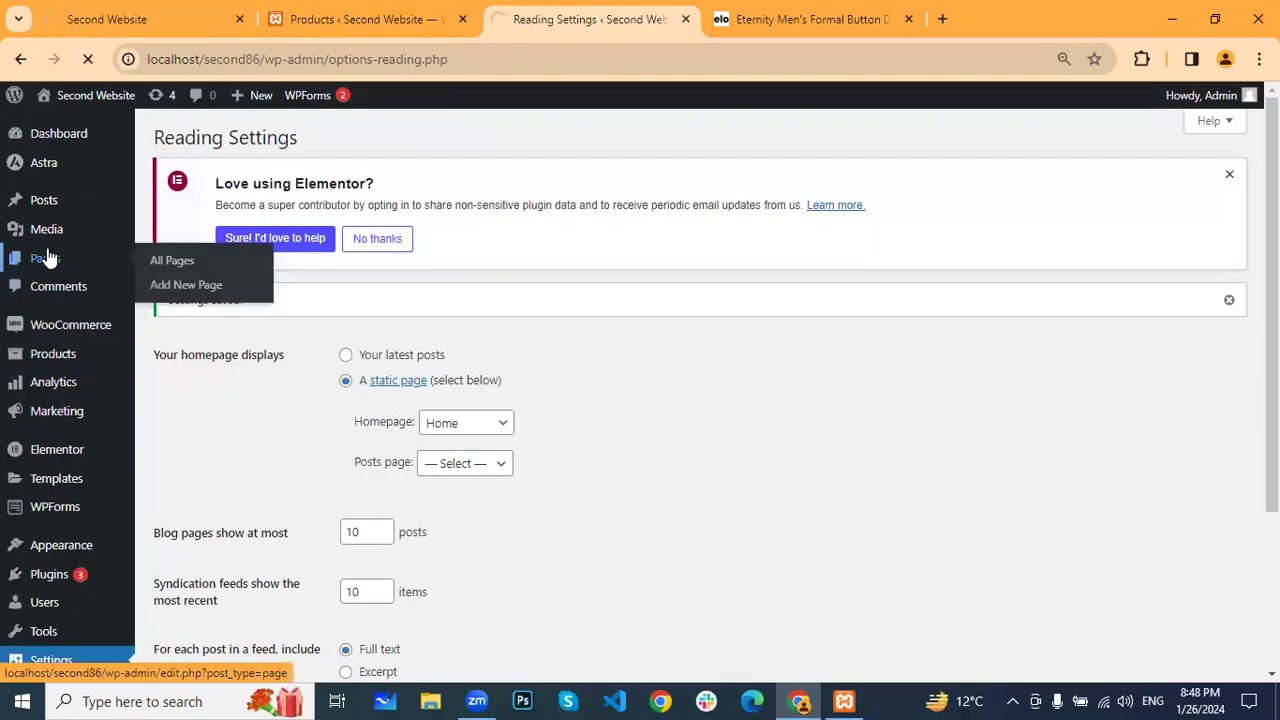
pyautogui.click(370, 238)
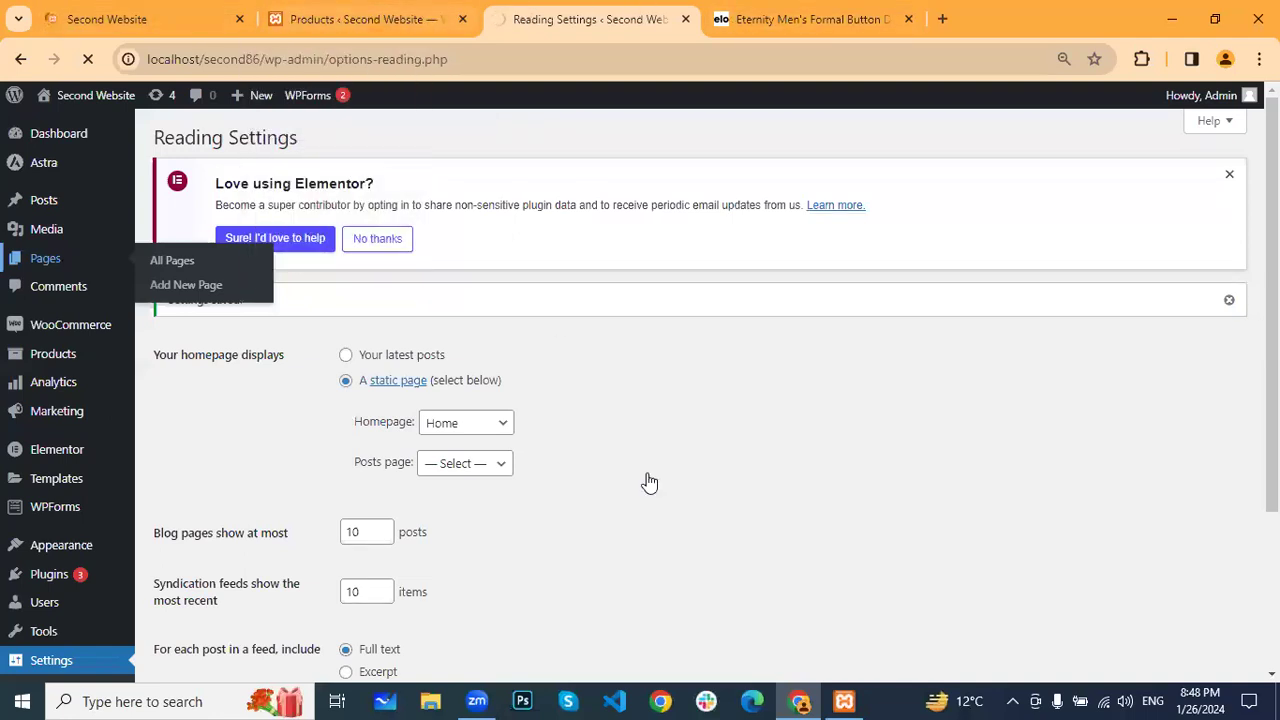
# Open the Menus screen and the Elementor editor of the front-page Home page, each in a new browser tab
pyautogui.scroll(-1, 643, 472)
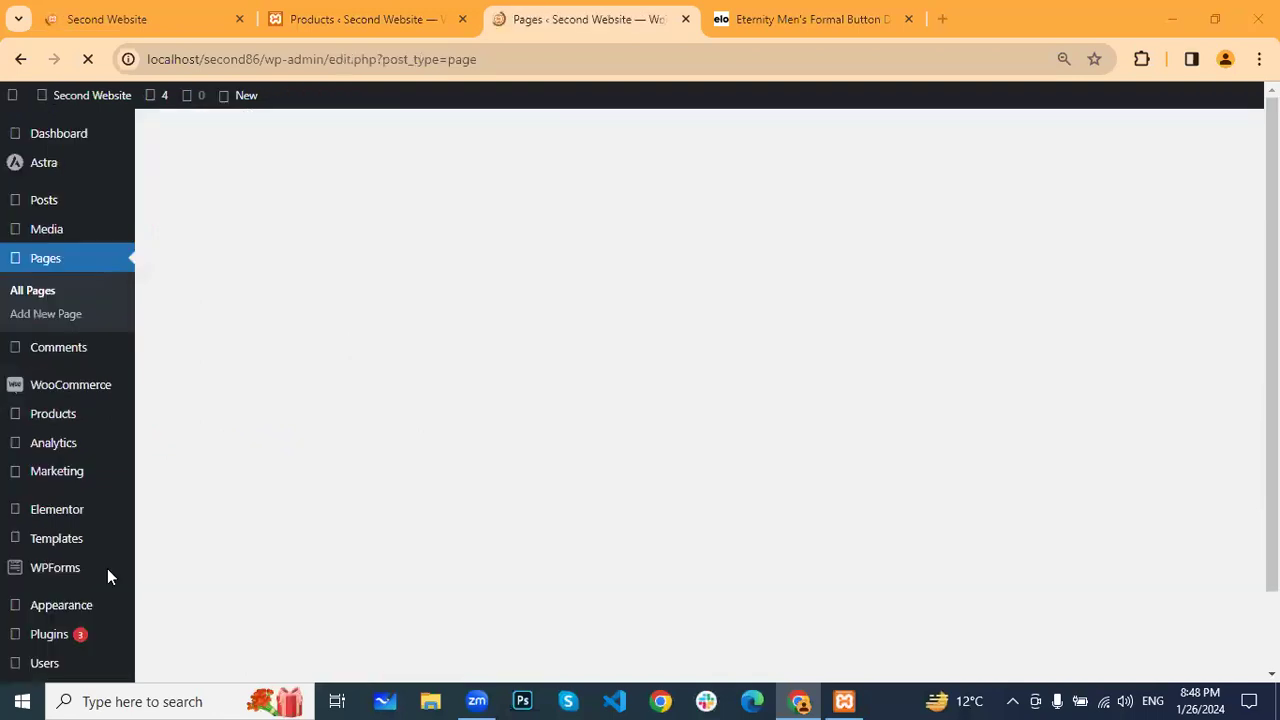
pyautogui.moveTo(64, 525)
pyautogui.scroll(-1, 64, 525)
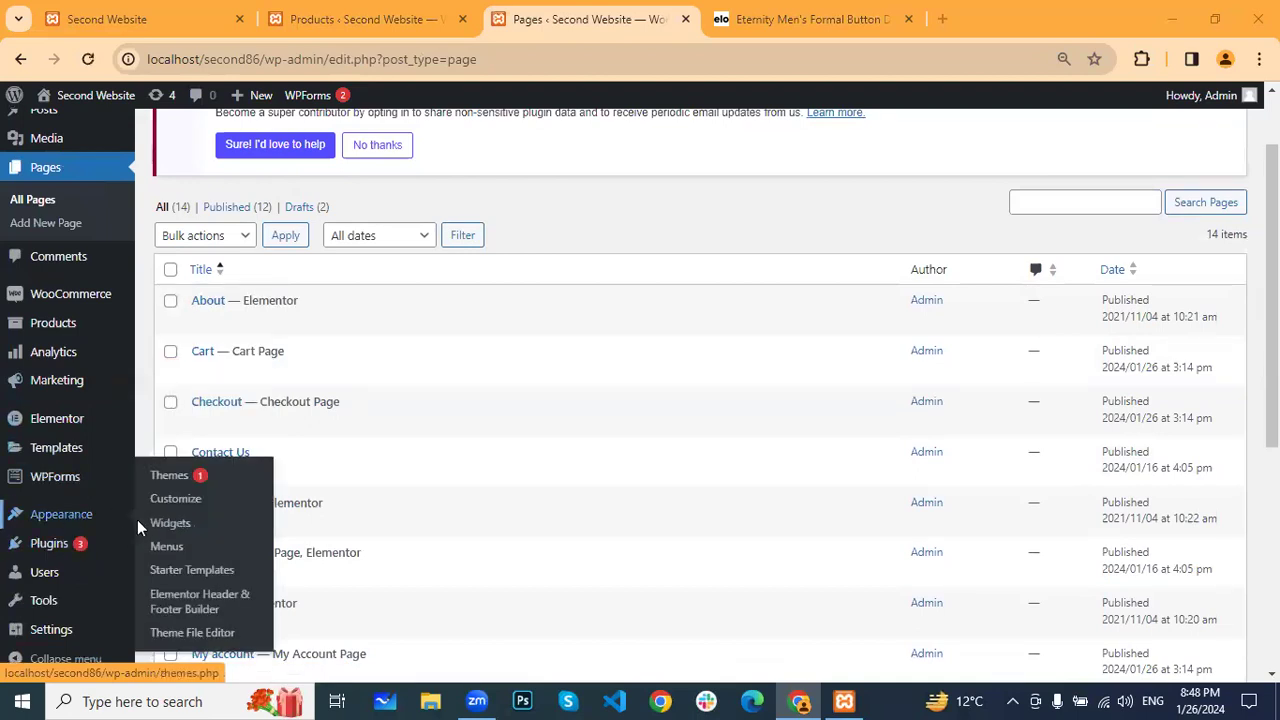
pyautogui.rightClick(165, 543)
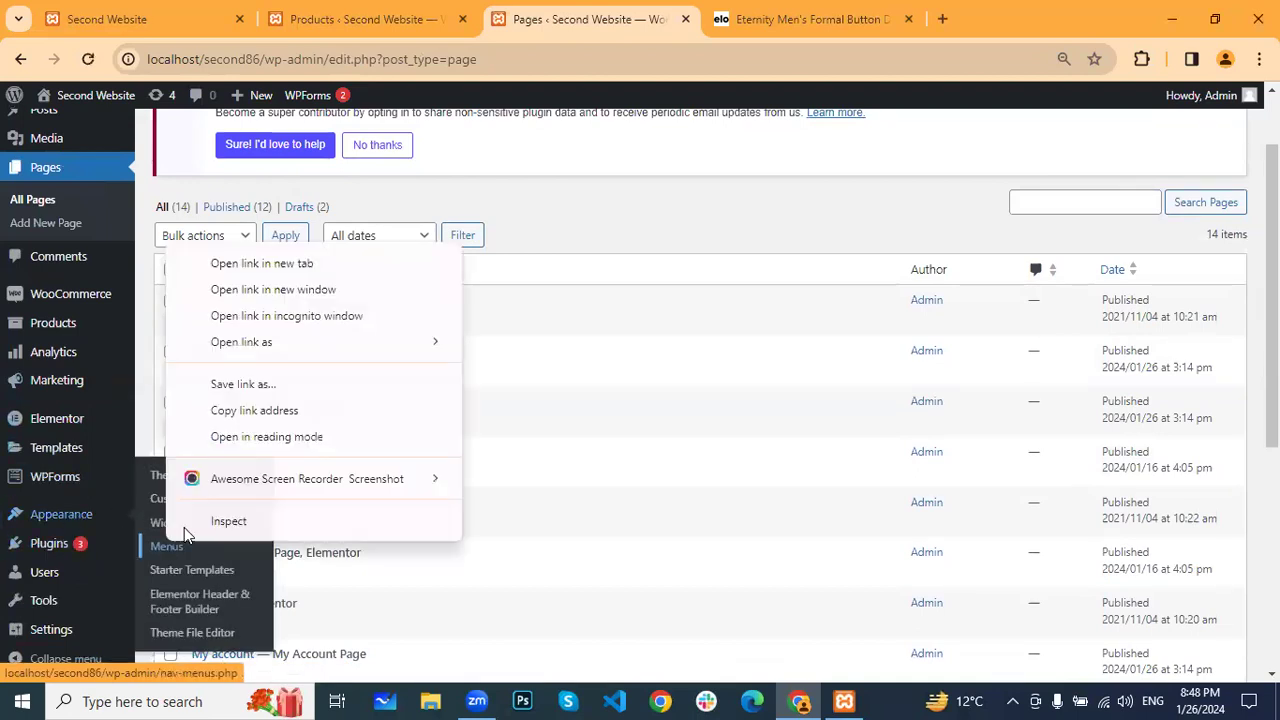
pyautogui.click(253, 265)
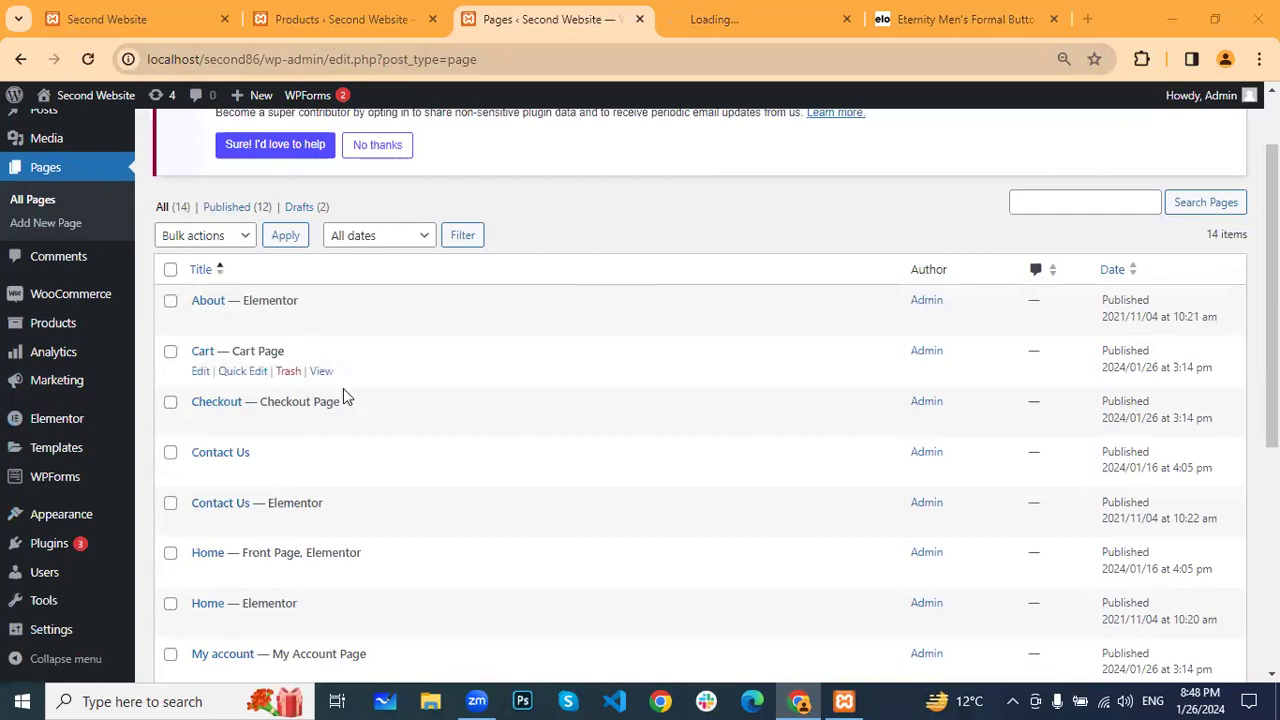
pyautogui.scroll(-1, 343, 398)
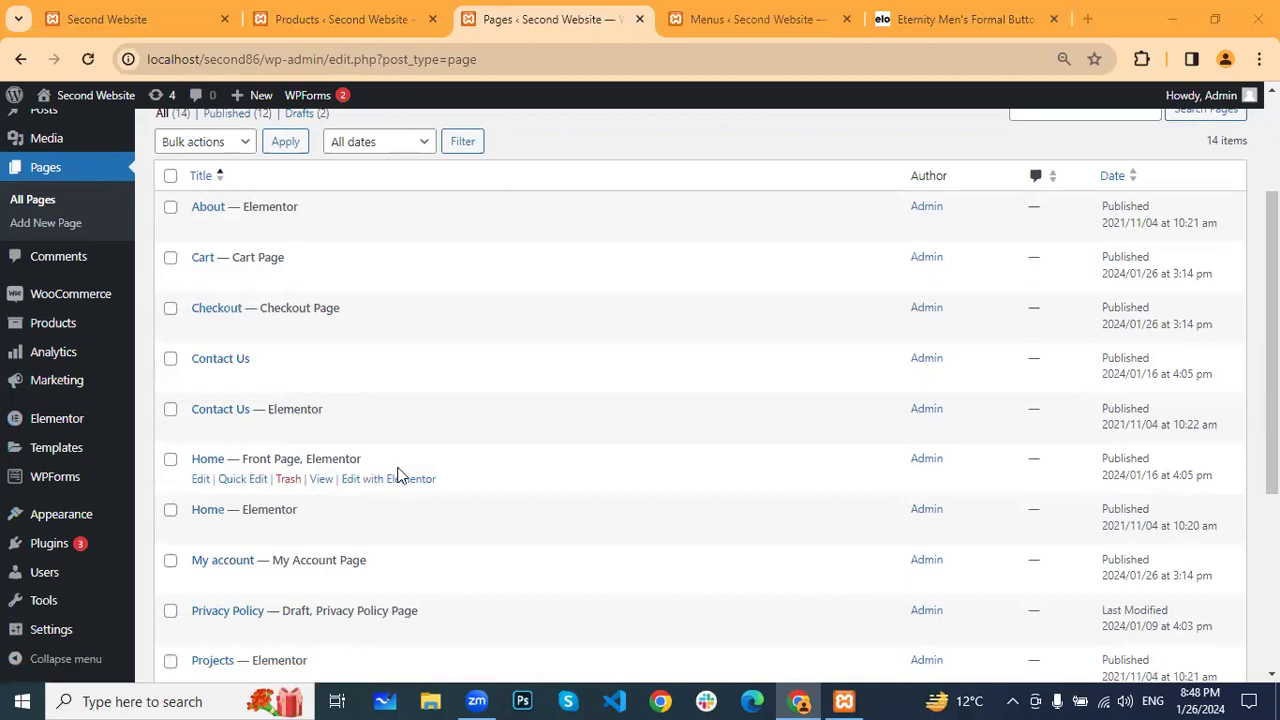
pyautogui.keyDown('ctrl'); pyautogui.click(403, 480); pyautogui.keyUp('ctrl')
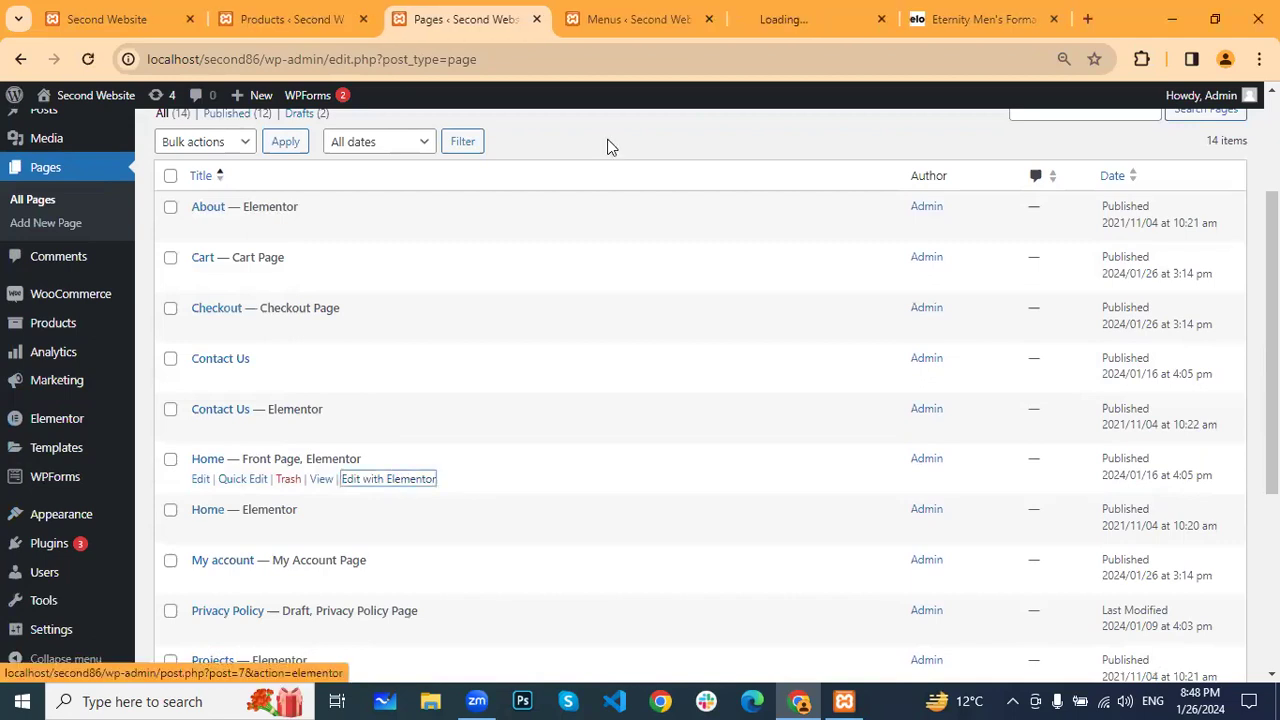
# Create a new navigation menu named Shop Menu without assigning a display location
pyautogui.click(674, 20)
pyautogui.scroll(-2, 431, 341)
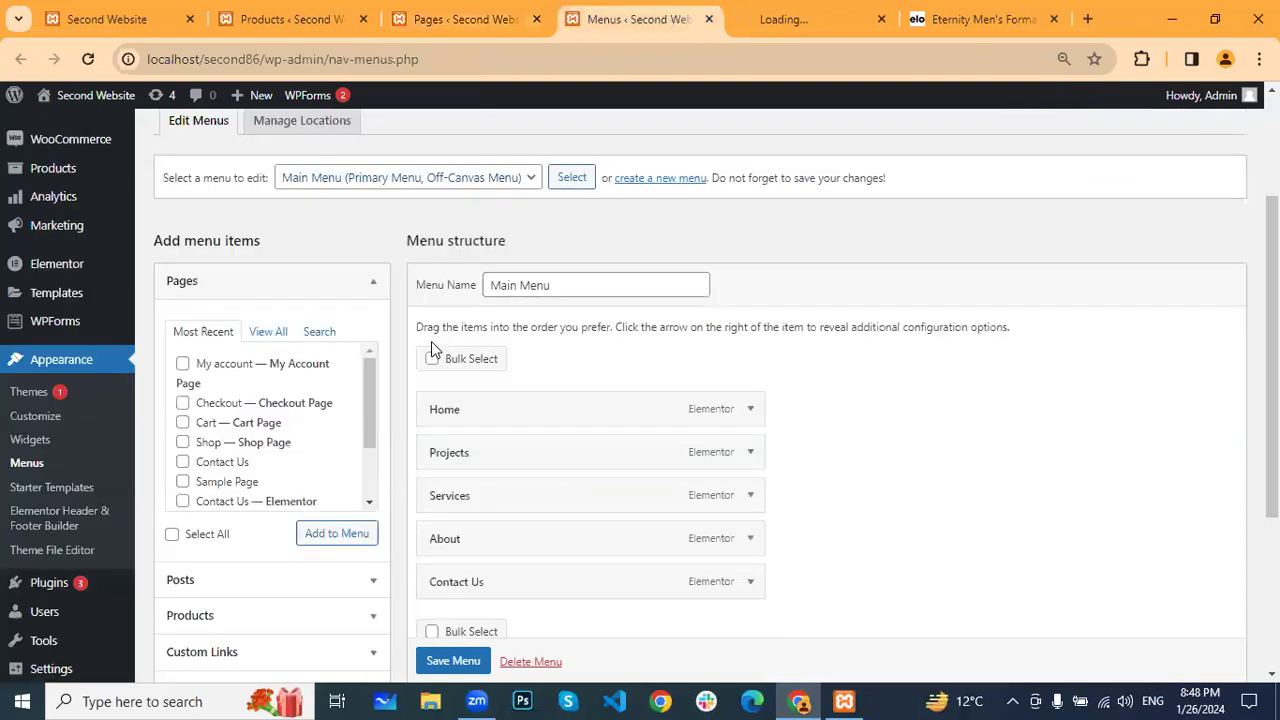
pyautogui.scroll(2, 431, 341)
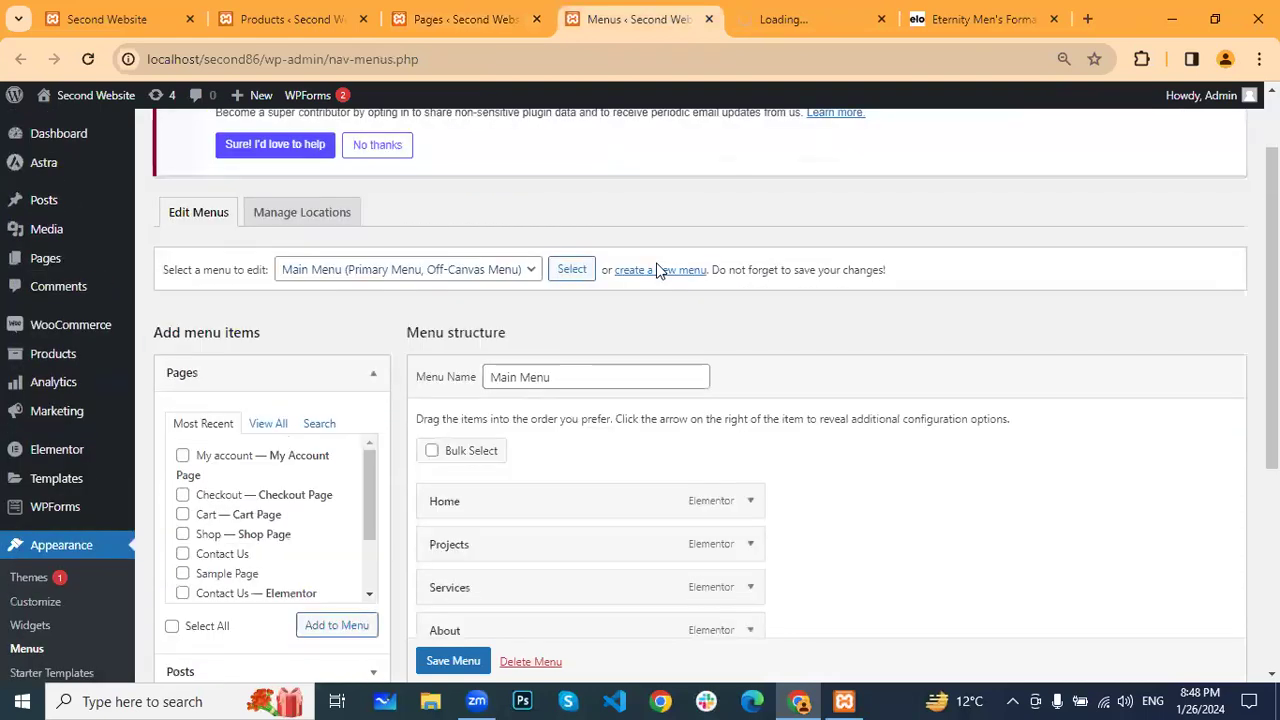
pyautogui.click(660, 271)
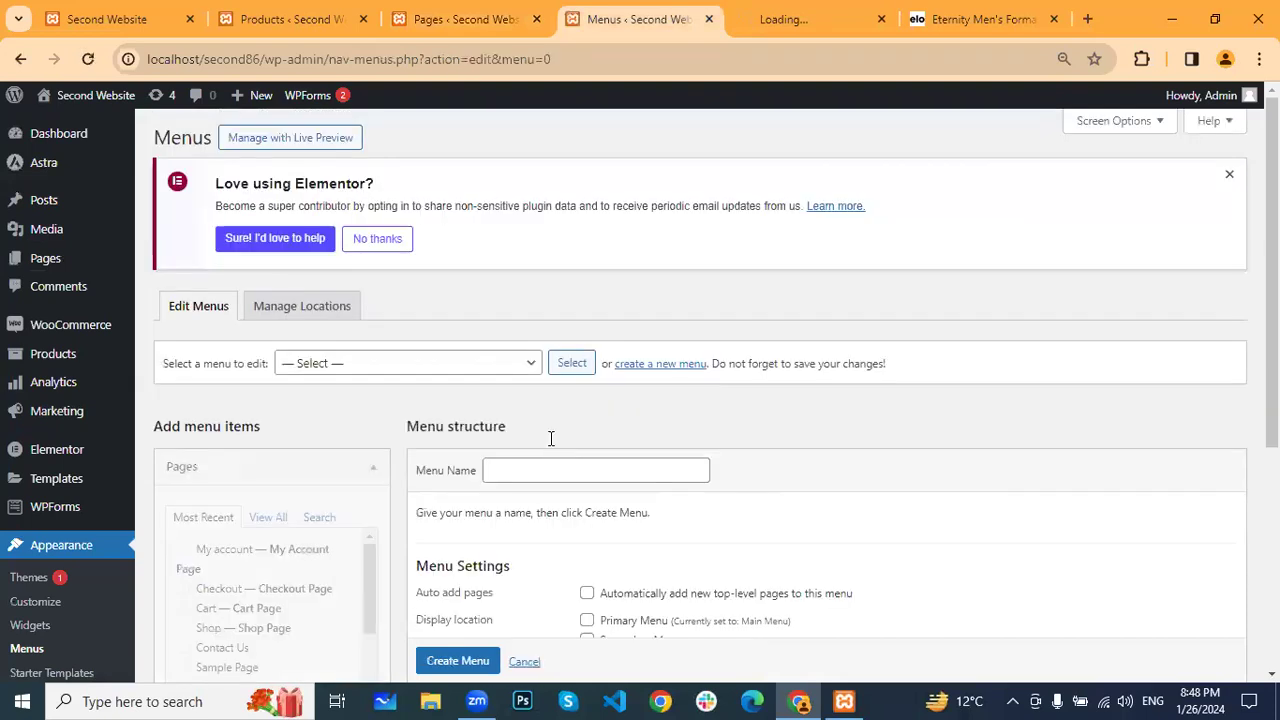
pyautogui.click(551, 467)
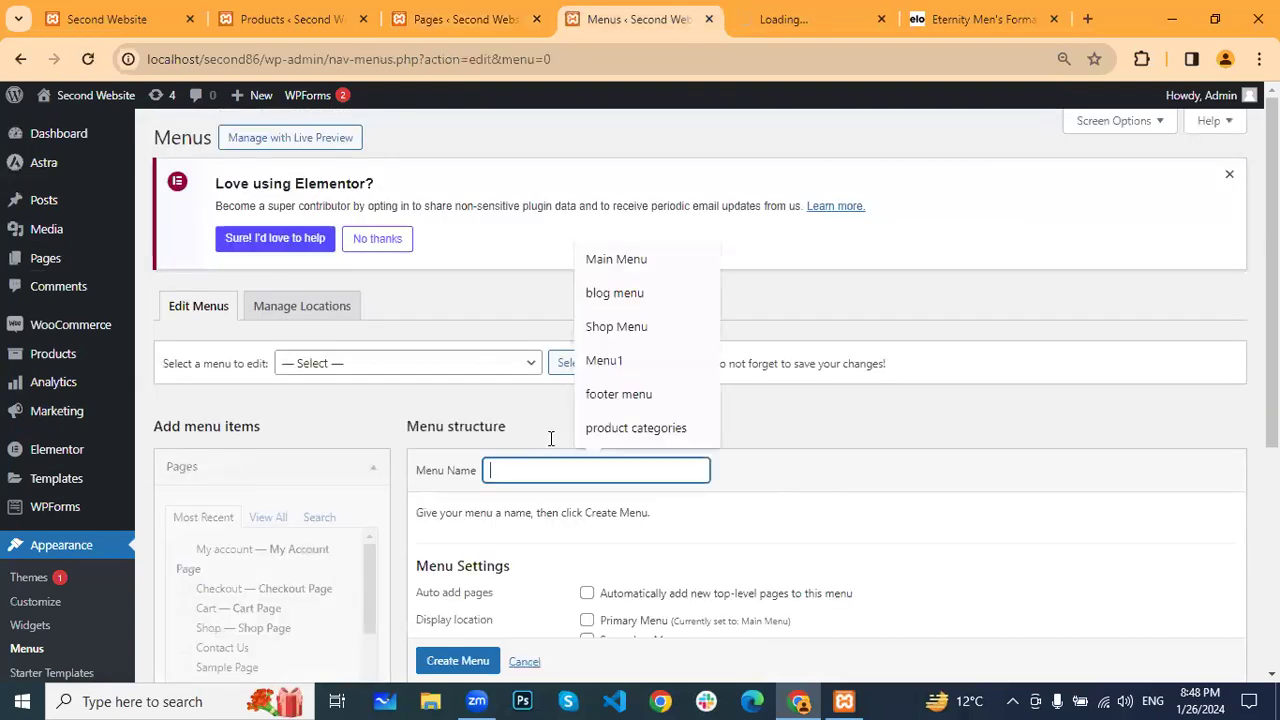
pyautogui.click(630, 328)
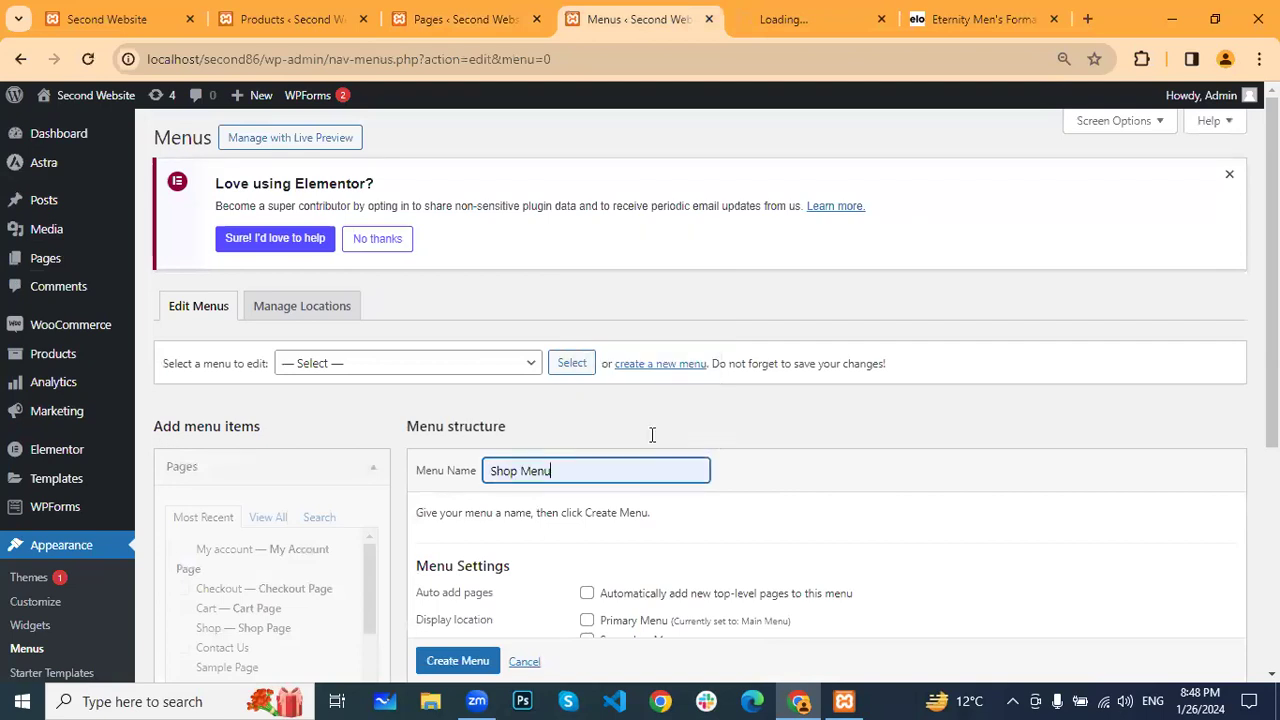
pyautogui.scroll(-3, 611, 392)
pyautogui.scroll(-1, 460, 373)
pyautogui.click(460, 373)
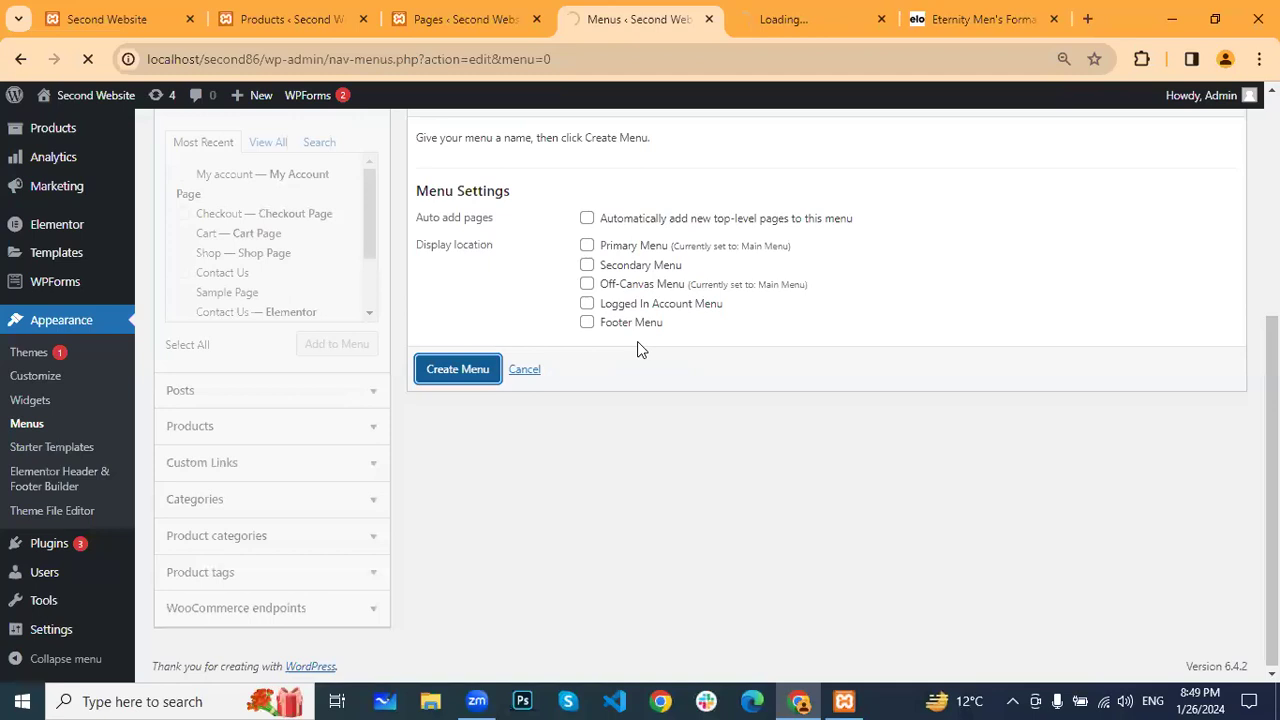
pyautogui.scroll(2, 630, 316)
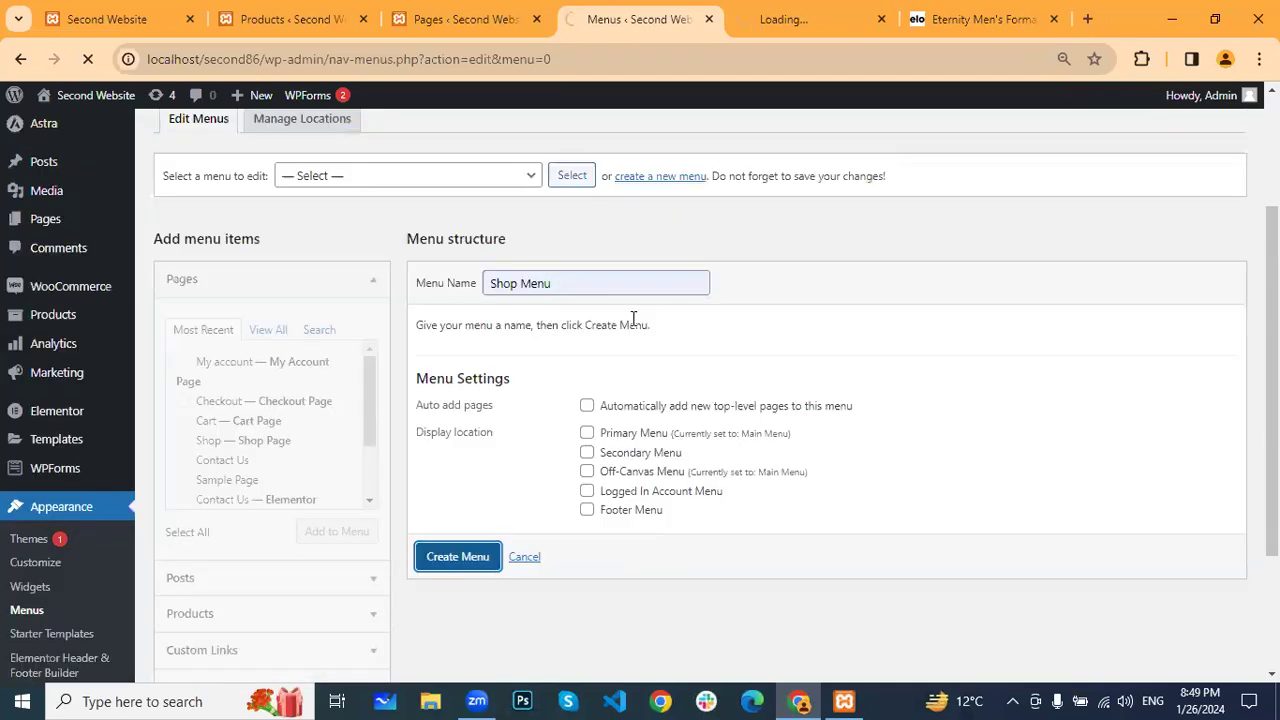
pyautogui.scroll(-1, 633, 318)
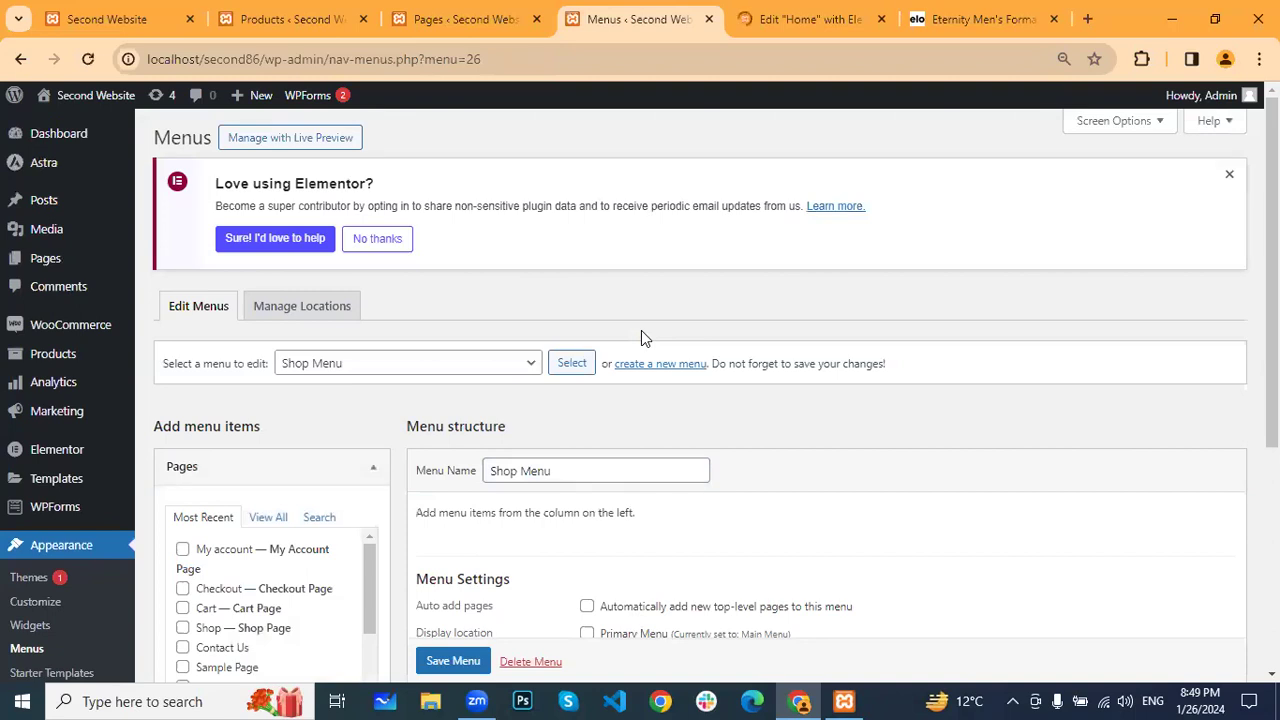
# Add the product categories Kids, Men, T-Shirt and Women to Shop Menu from the full category list
pyautogui.scroll(-3, 598, 341)
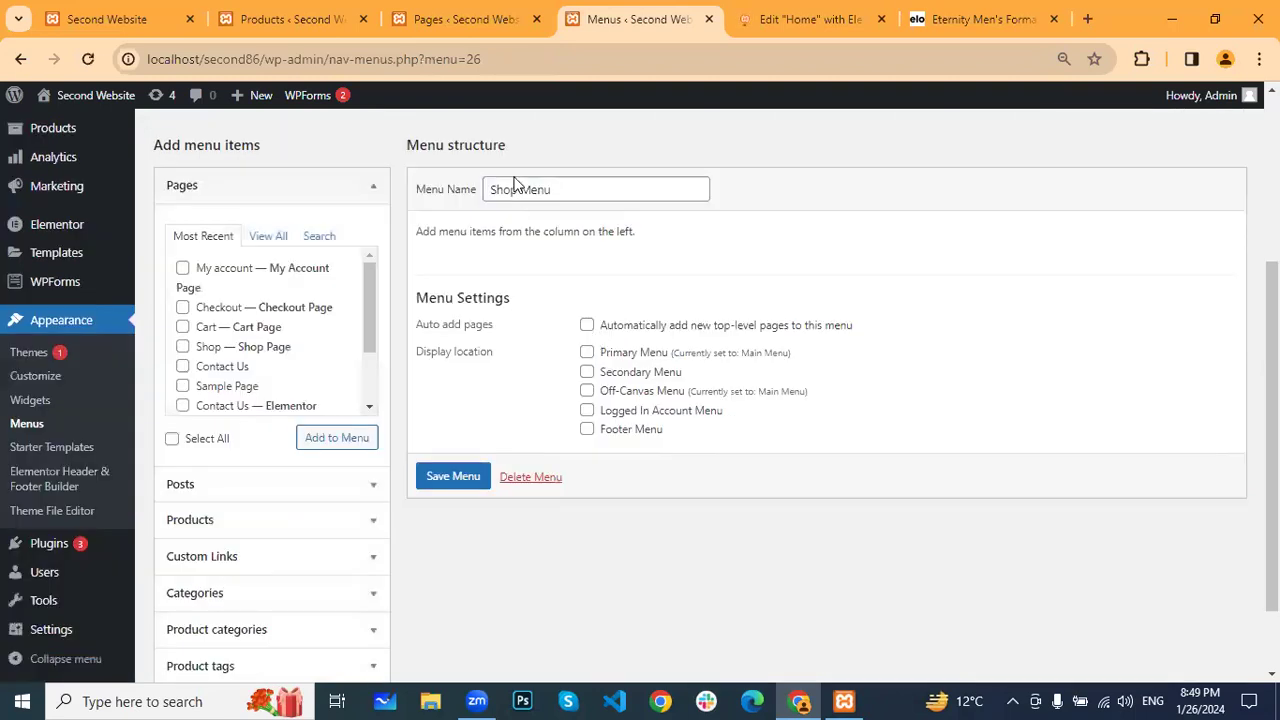
pyautogui.click(182, 186)
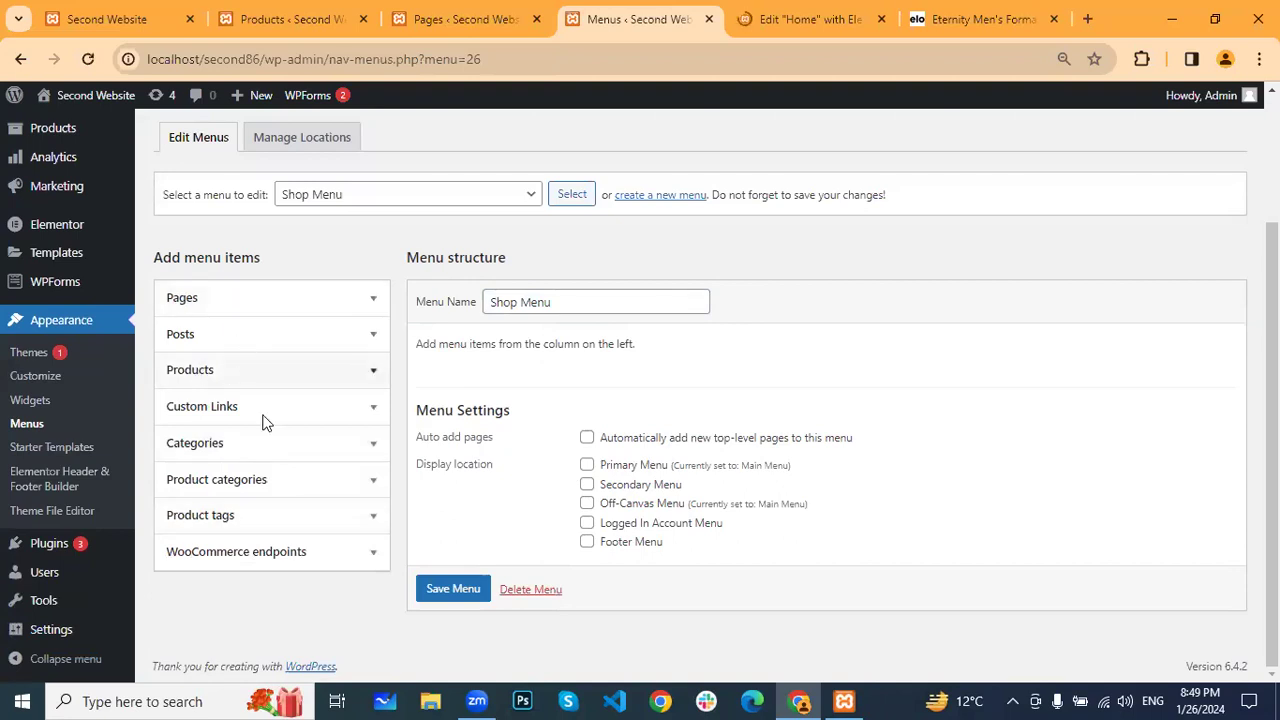
pyautogui.click(358, 484)
pyautogui.scroll(-2, 294, 406)
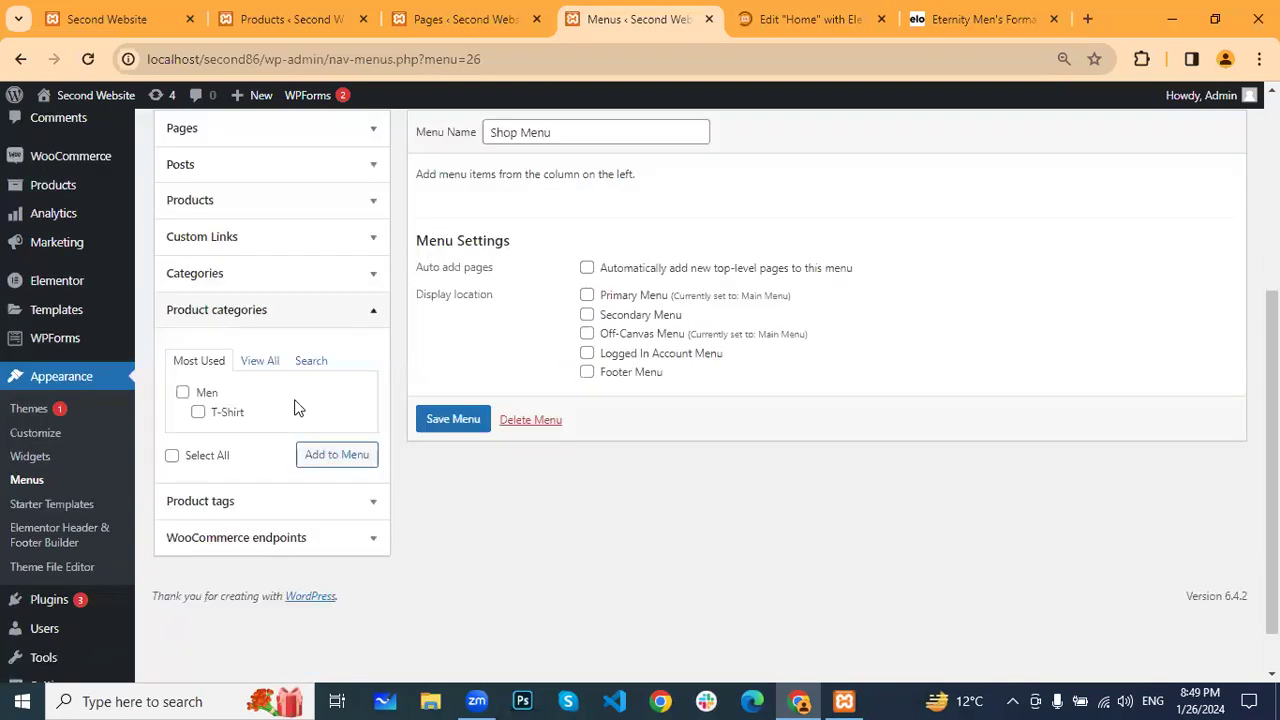
pyautogui.click(260, 345)
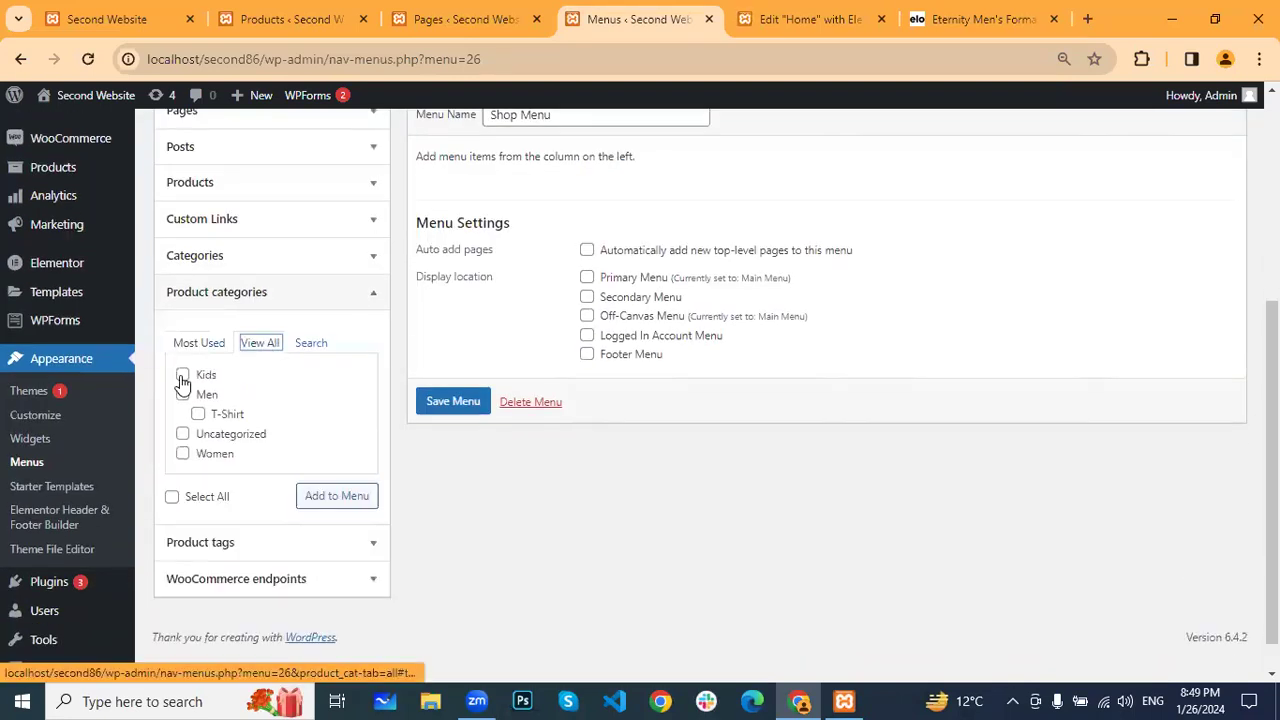
pyautogui.click(182, 375)
pyautogui.click(182, 396)
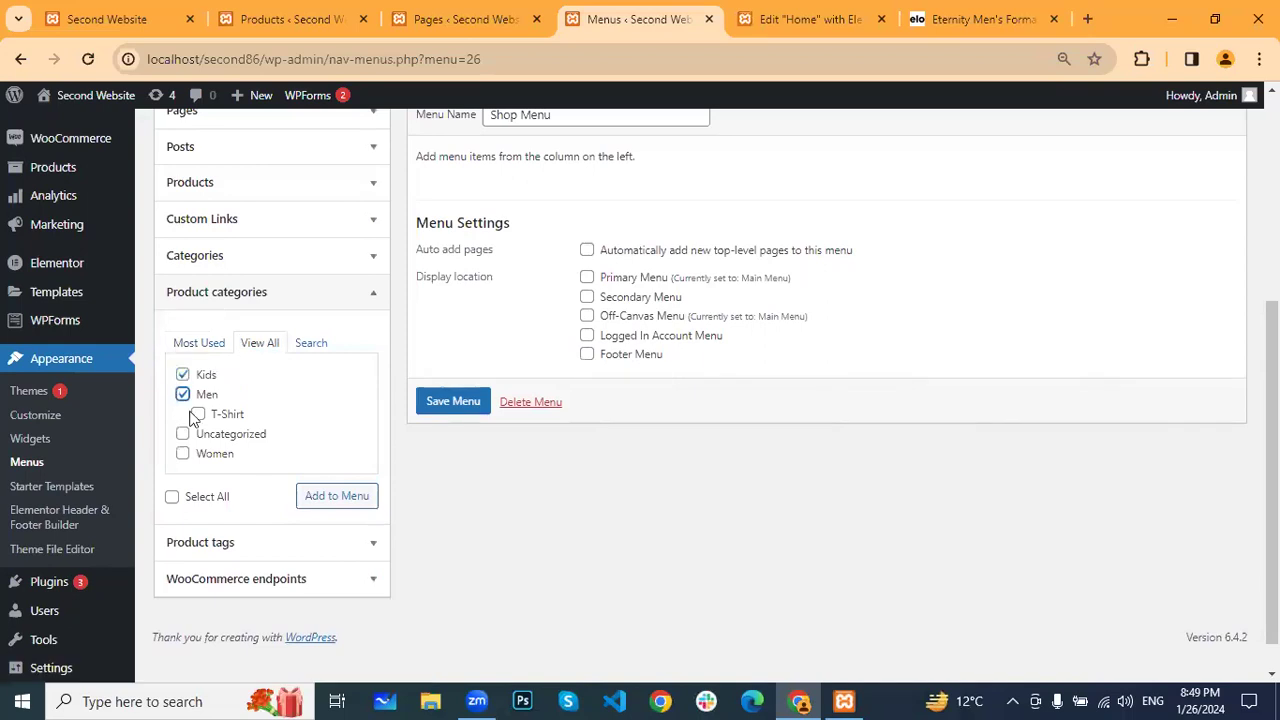
pyautogui.click(183, 454)
pyautogui.click(327, 502)
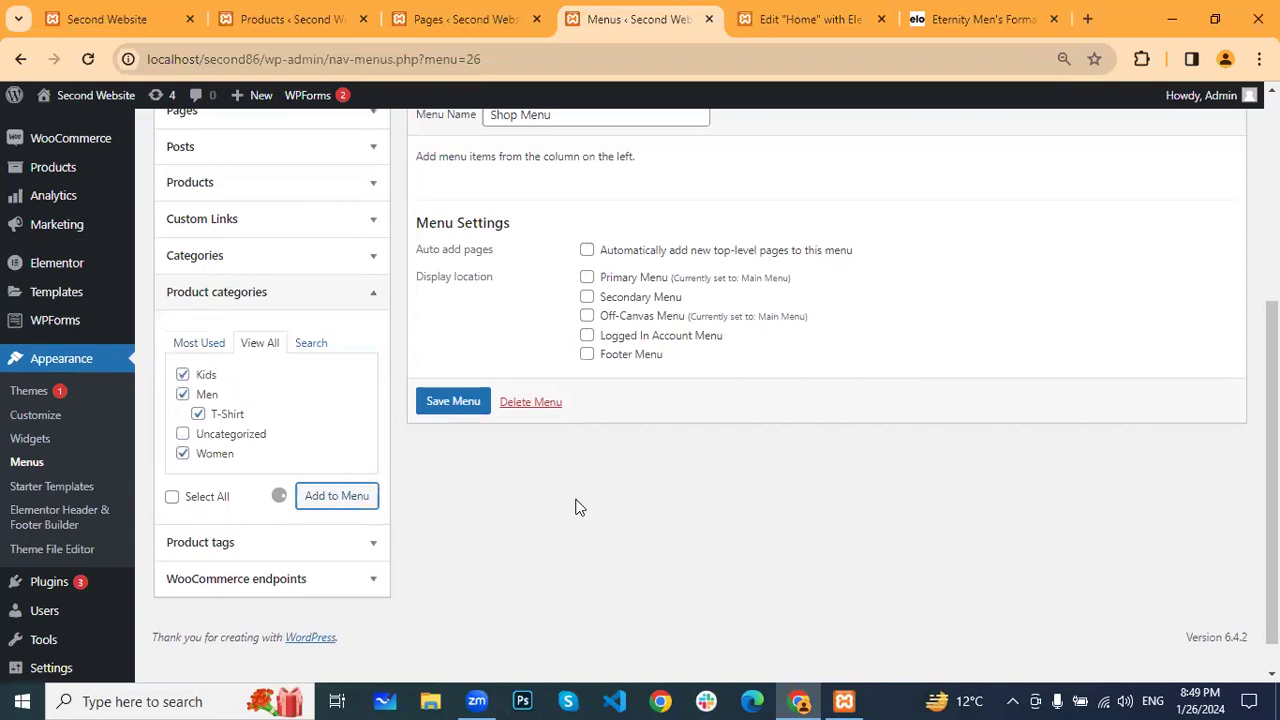
# Nest T-Shirt as a sub item of Men and arrange the top-level menu items as Men, Women, Kids
pyautogui.scroll(1, 611, 461)
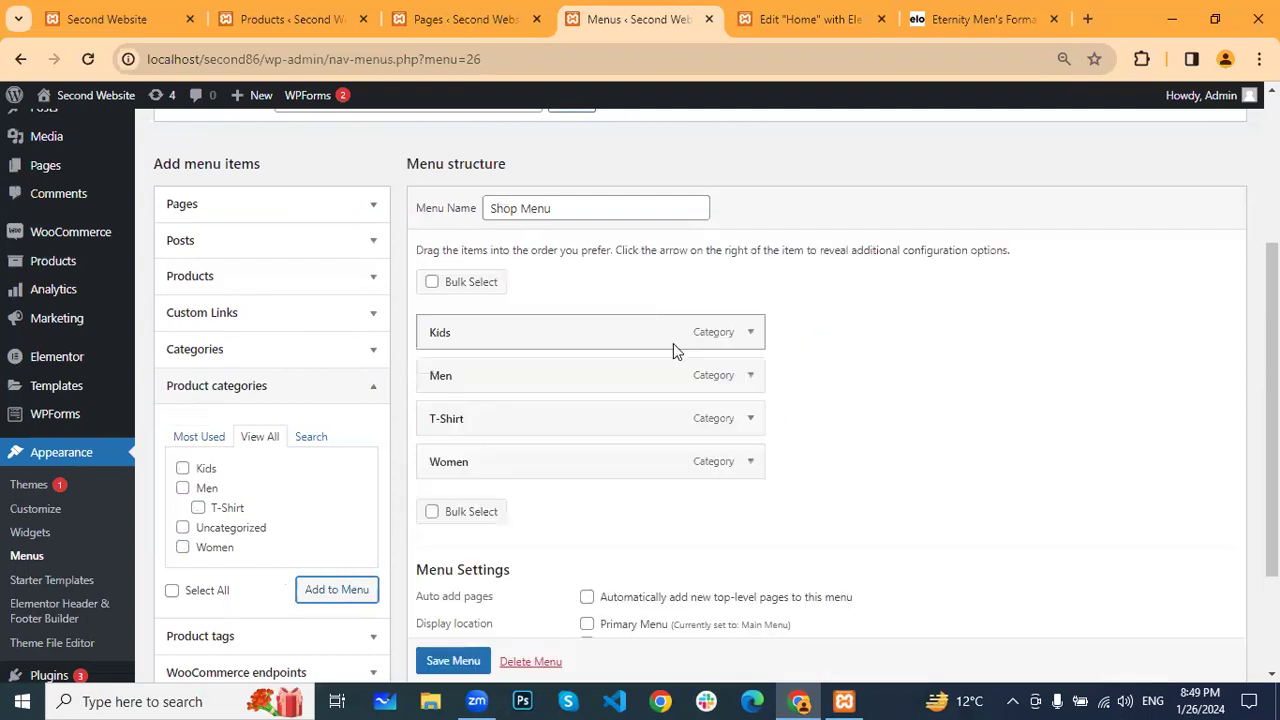
pyautogui.moveTo(512, 416); pyautogui.dragTo(520, 383)
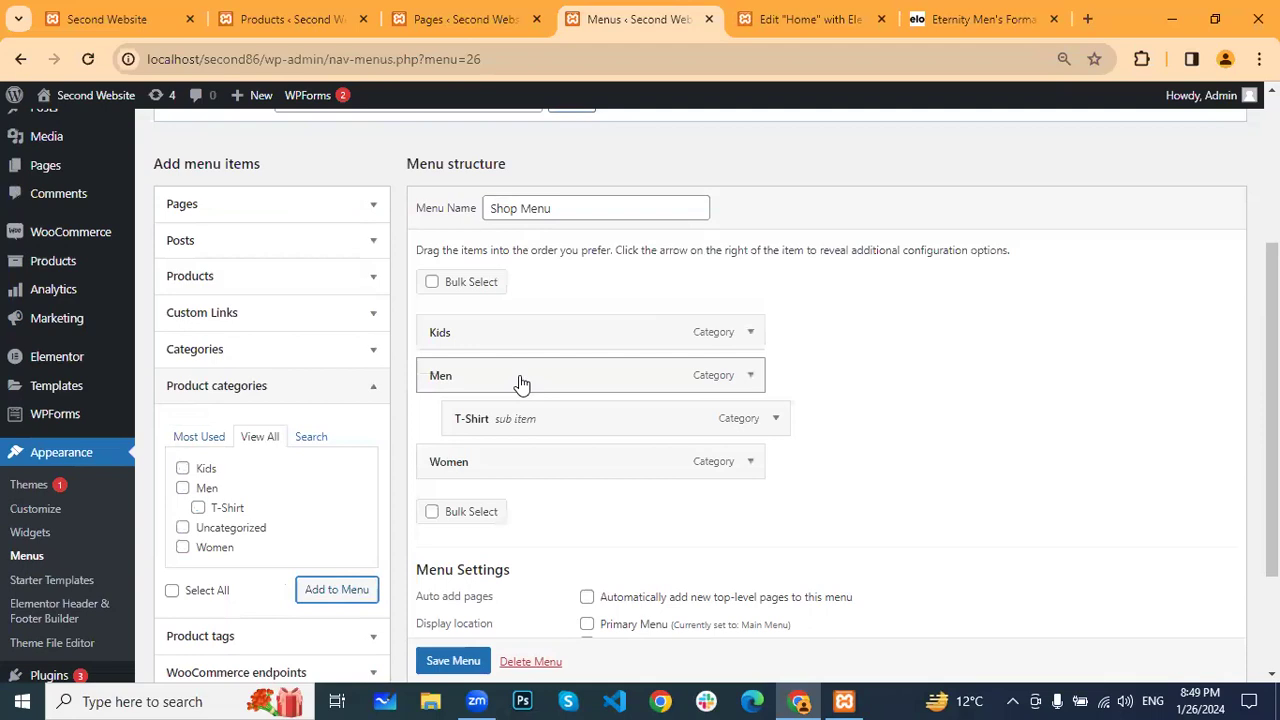
pyautogui.moveTo(520, 323); pyautogui.dragTo(523, 380)
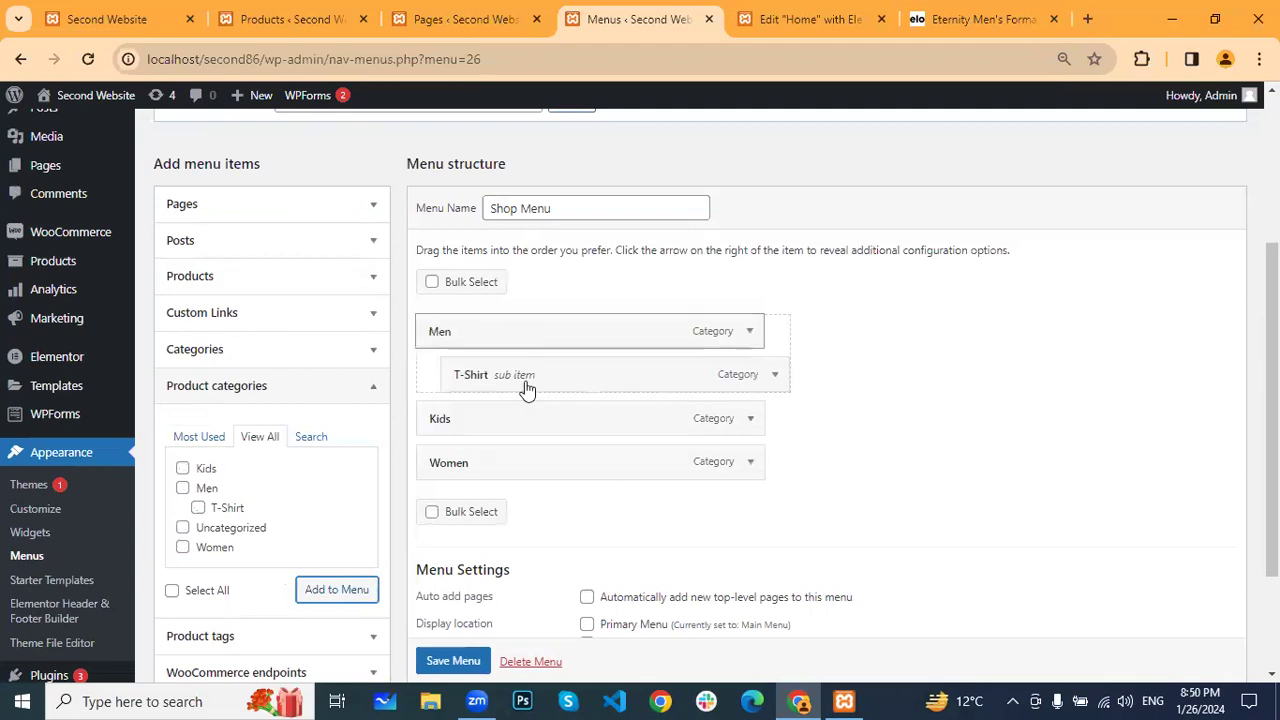
pyautogui.moveTo(540, 461); pyautogui.dragTo(537, 417)
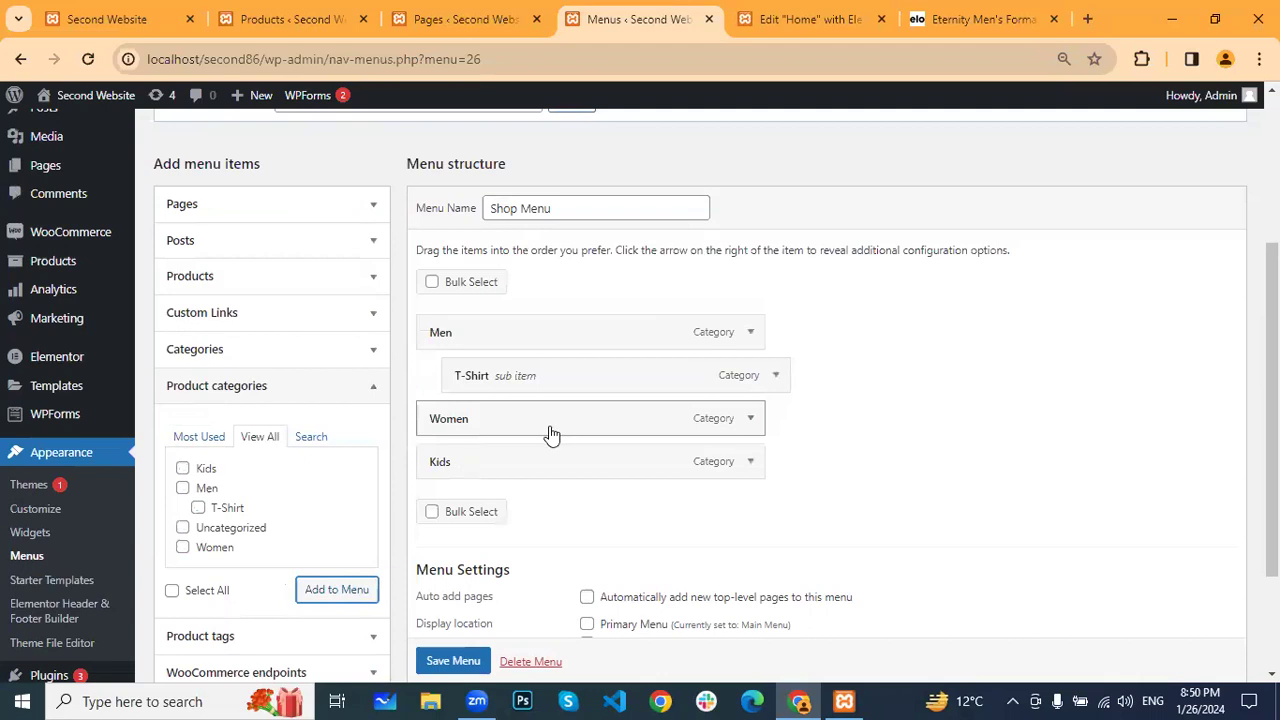
# Assign Shop Menu to the Primary Menu display location and save the menu
pyautogui.scroll(-2, 550, 434)
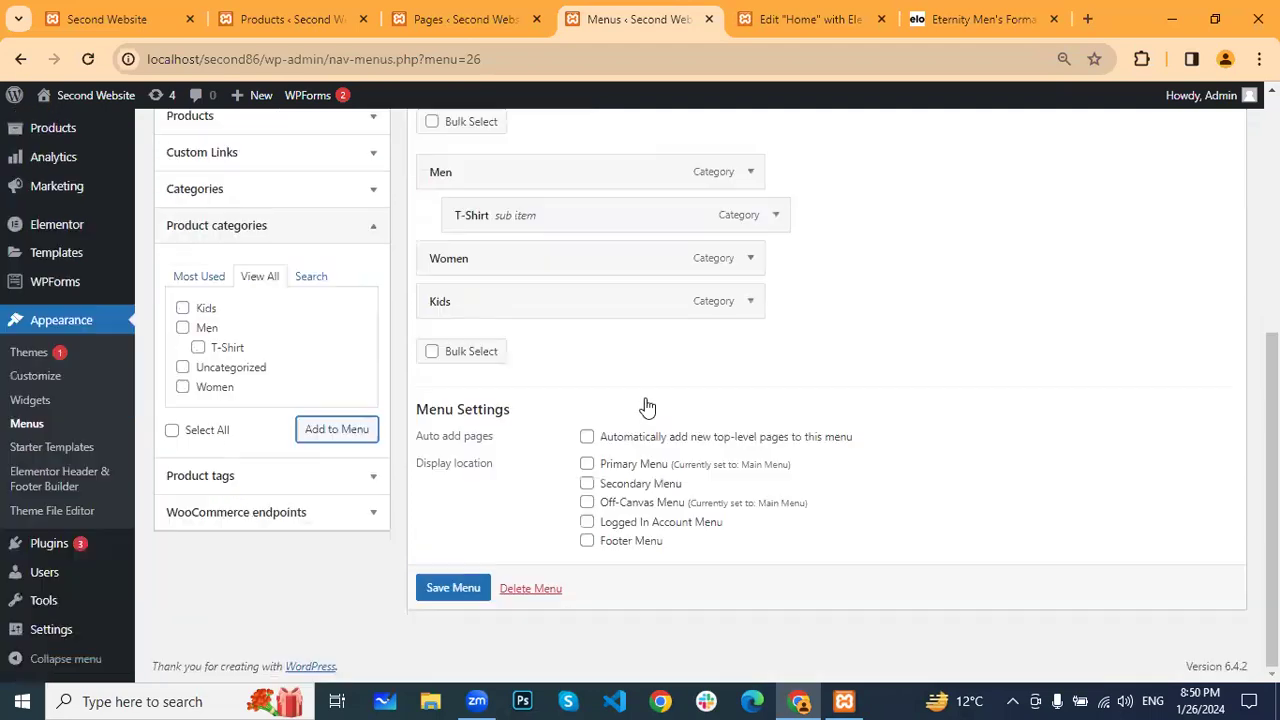
pyautogui.click(587, 465)
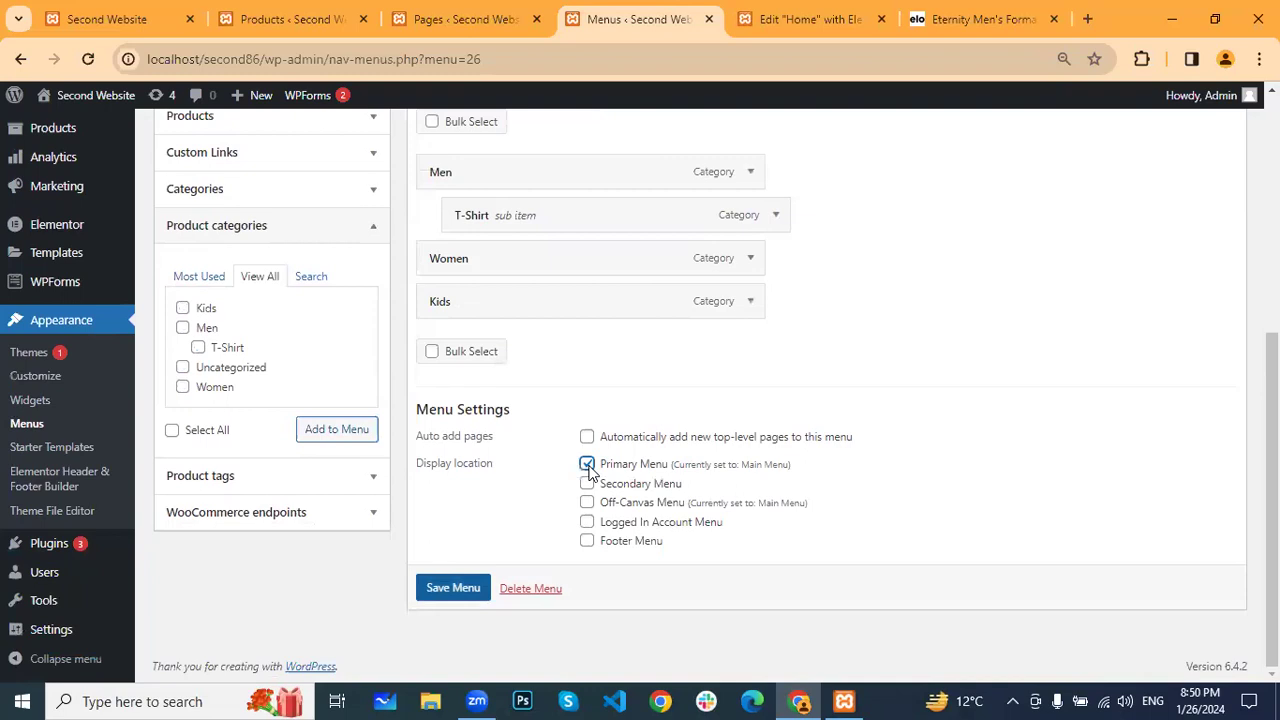
pyautogui.click(486, 584)
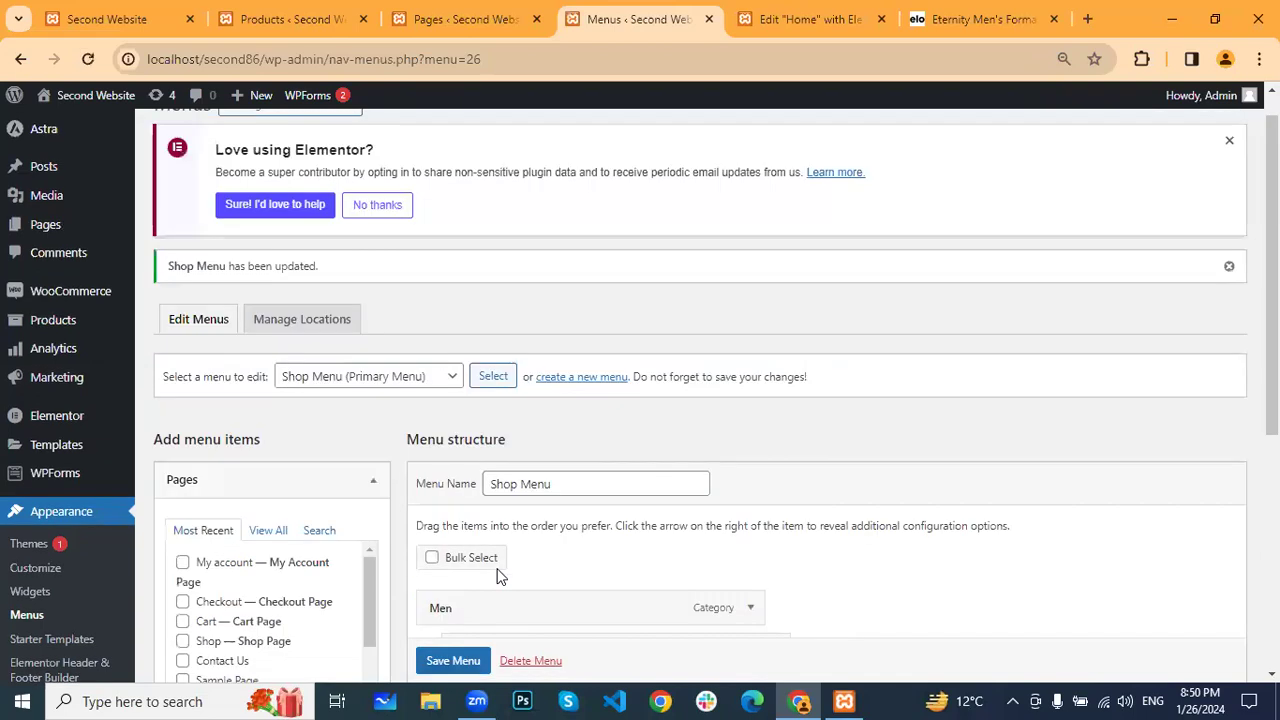
# Reload the site's home page and check the navigation items in its header
pyautogui.scroll(-2, 477, 323)
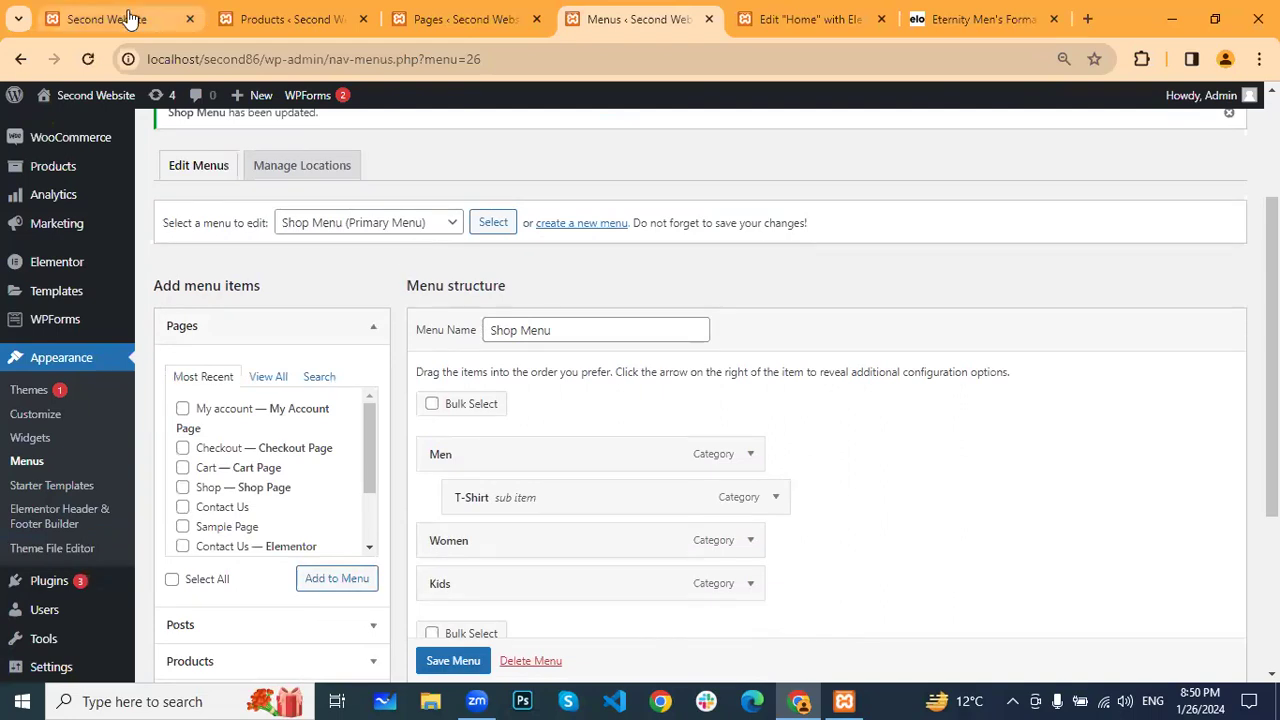
pyautogui.hotkey('ctrl', '1')
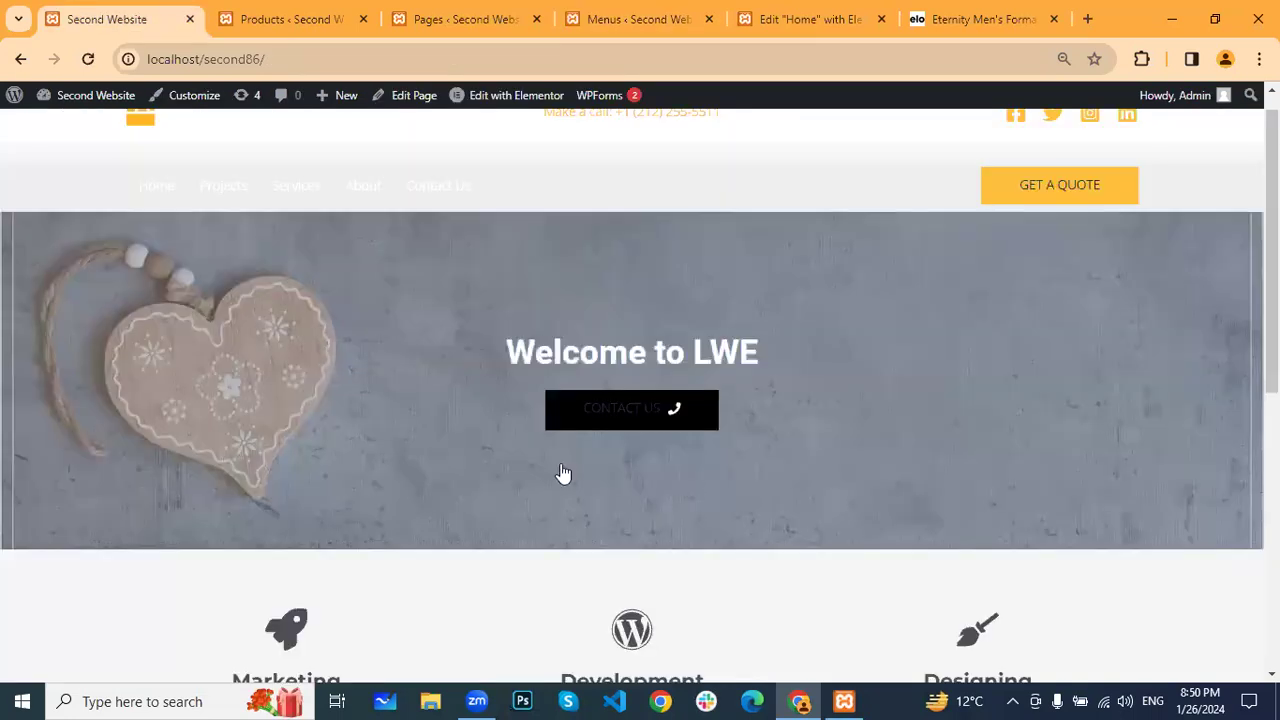
pyautogui.click(86, 61)
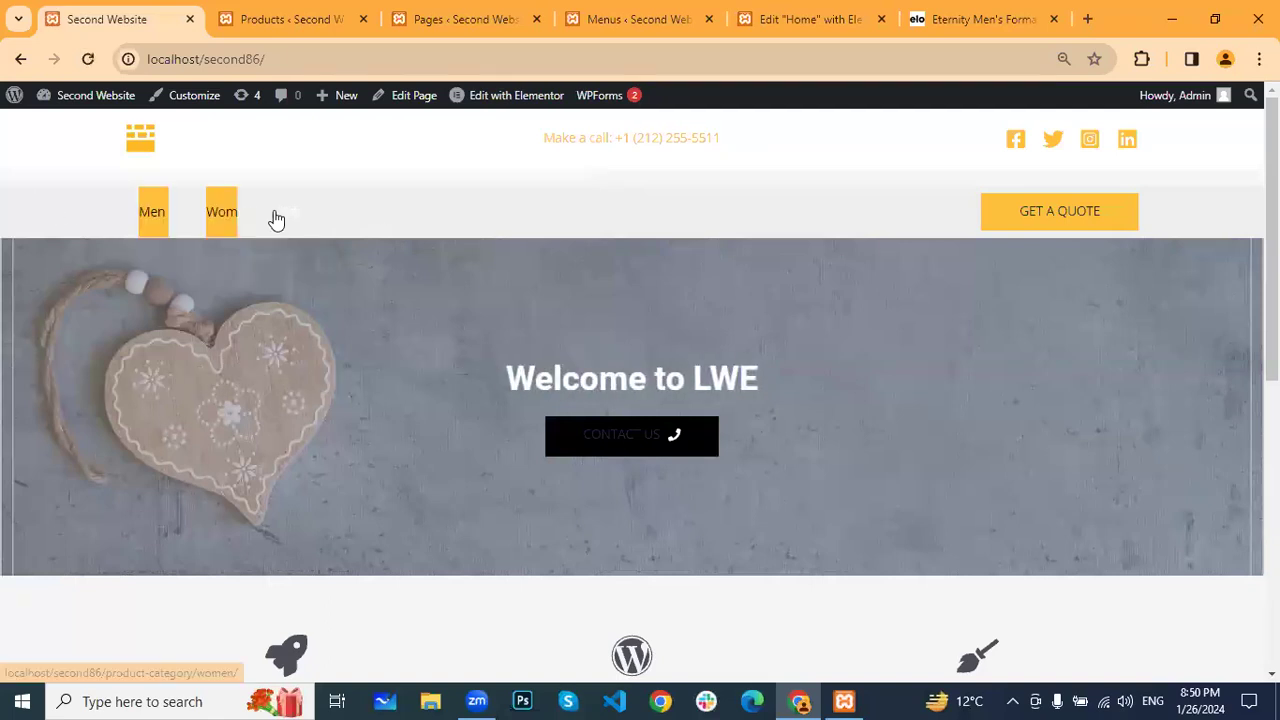
# Check the T-Shirt submenu under Men and the other category links in the home page header, and review the sections below
pyautogui.moveTo(169, 213)
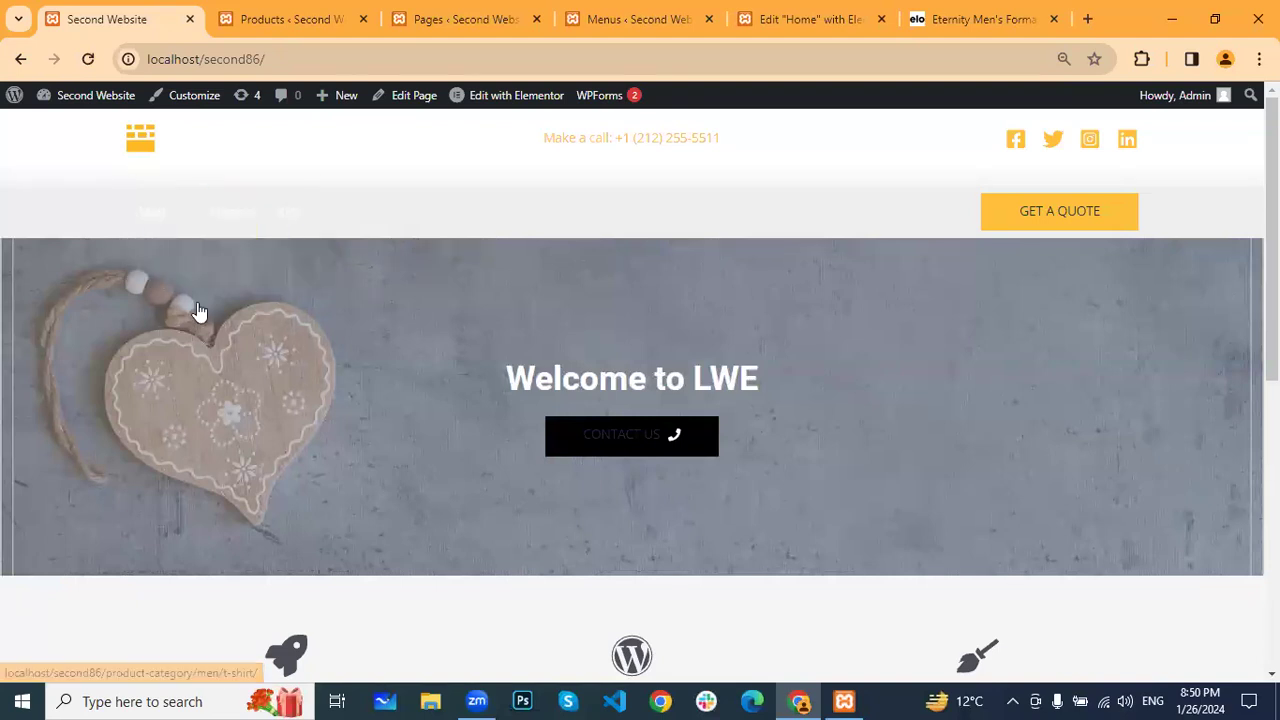
pyautogui.scroll(-1, 862, 258)
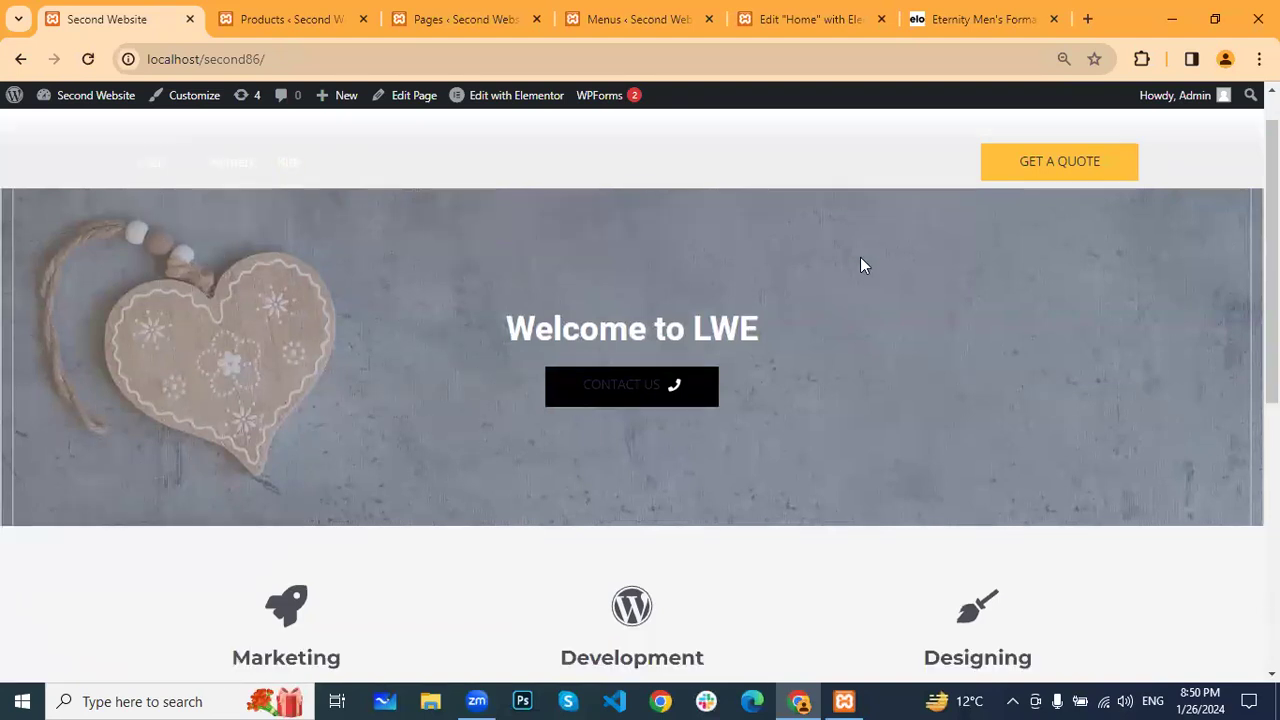
pyautogui.scroll(1, 820, 276)
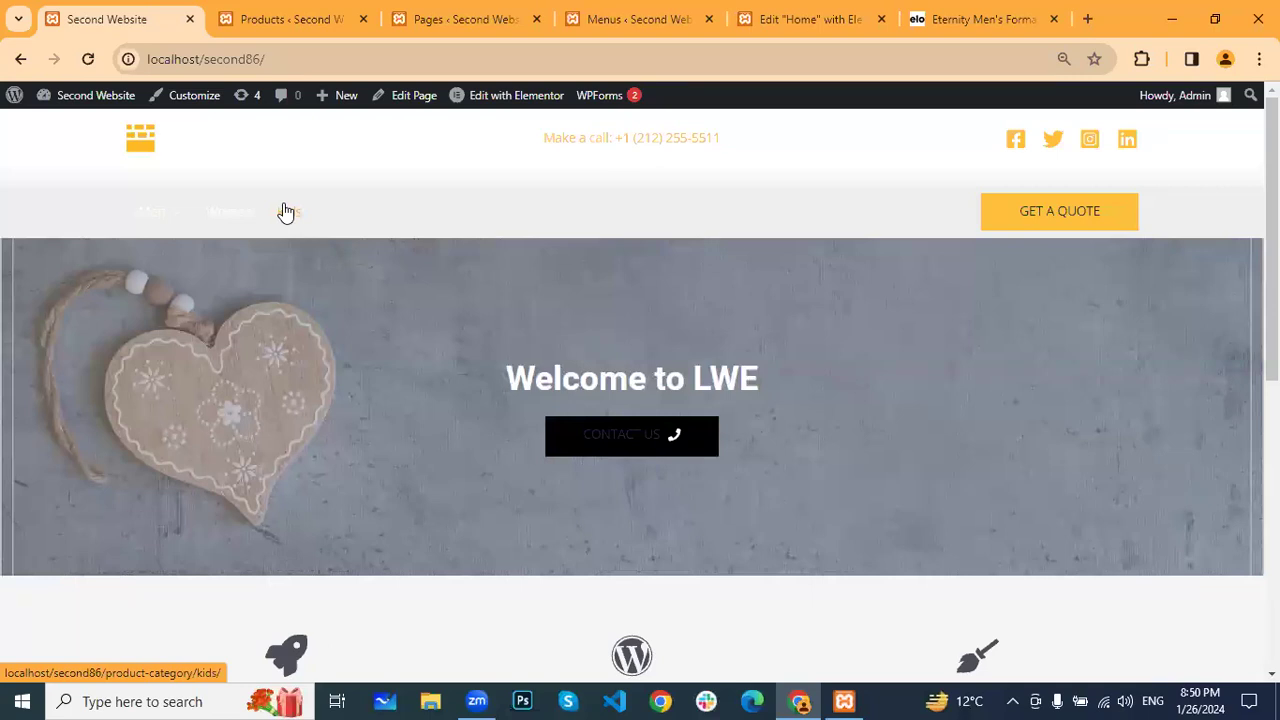
pyautogui.scroll(-5, 757, 431)
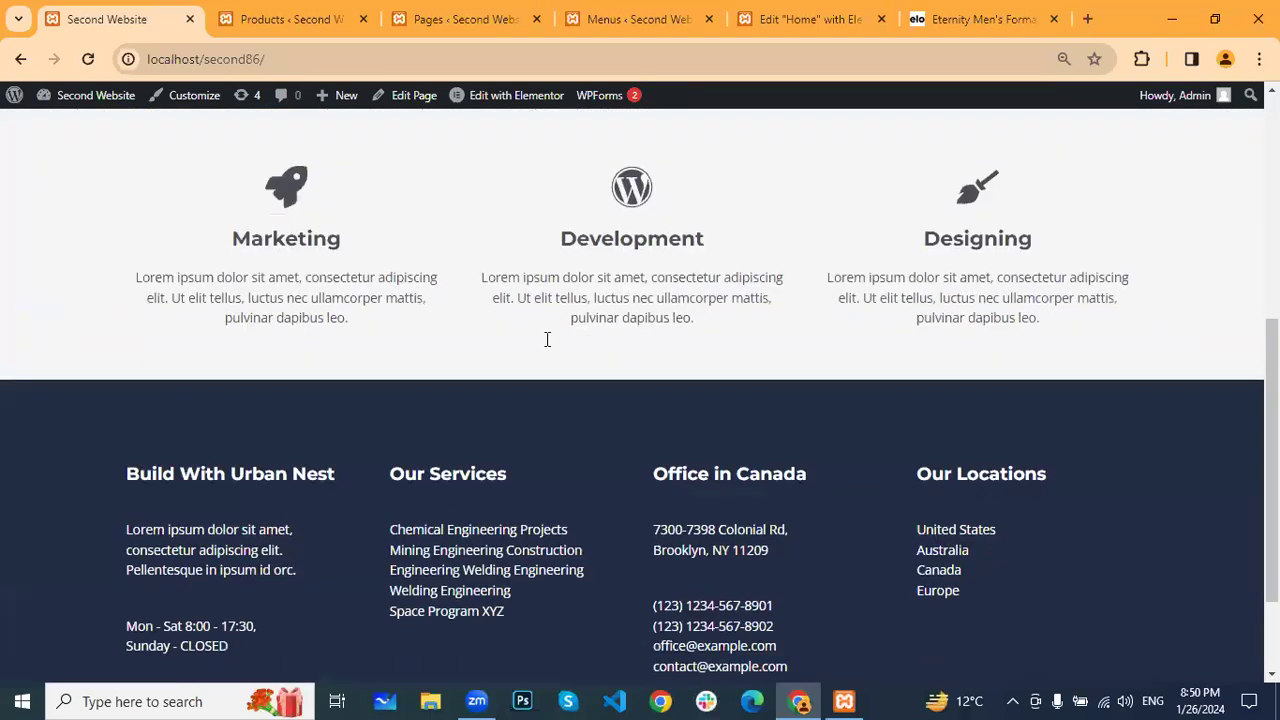
pyautogui.scroll(2, 545, 336)
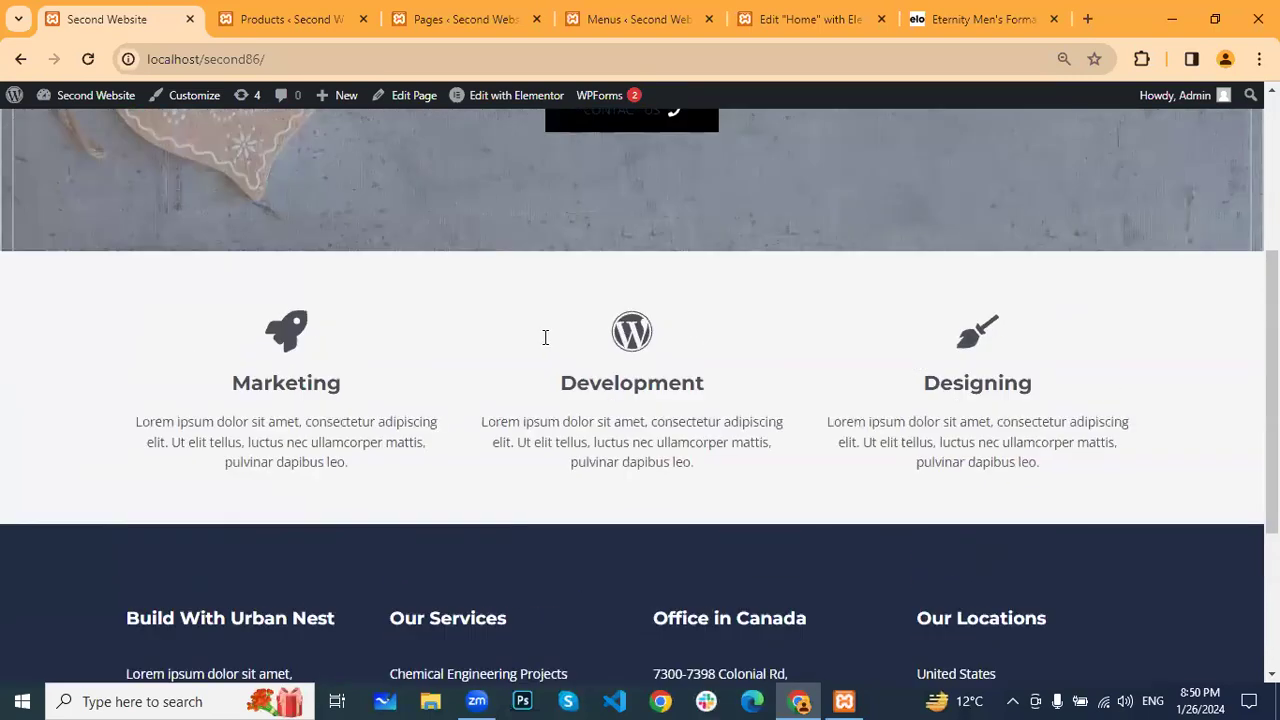
# Close the Menus page and add a single vertical container below the Marketing, Development and Designing section of Home in Elementor
pyautogui.click(680, 18)
pyautogui.click(709, 19)
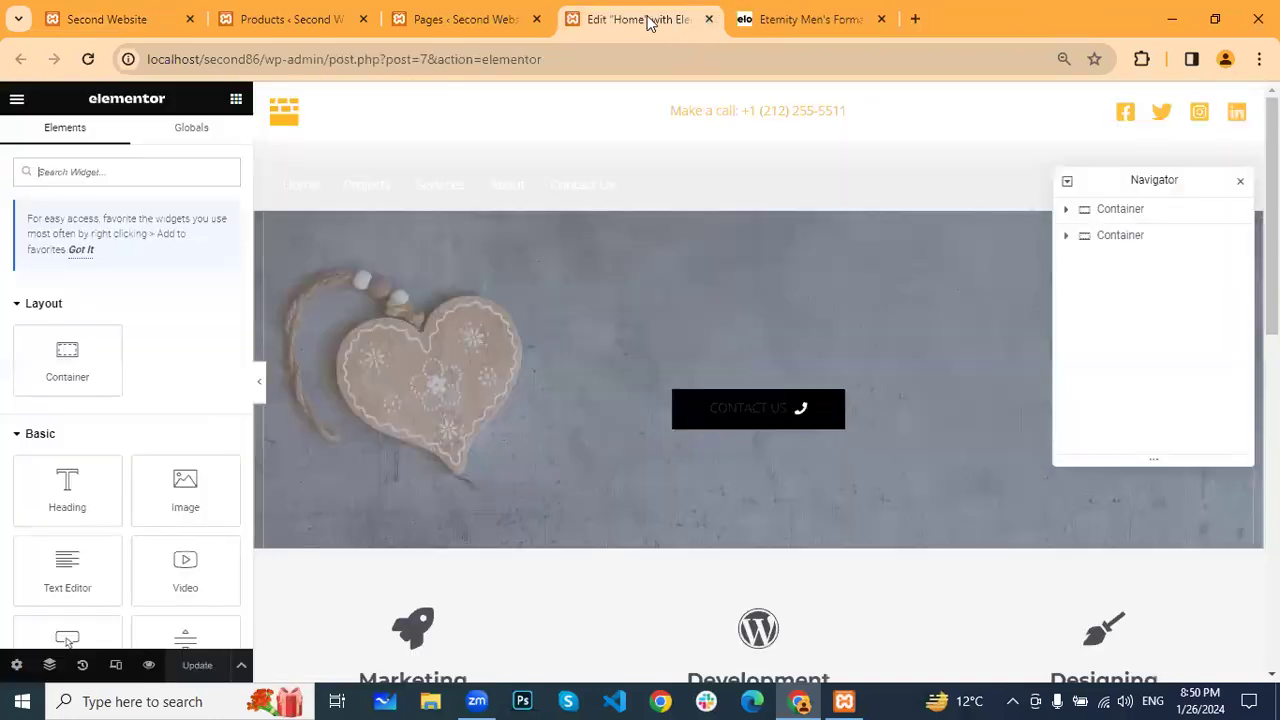
pyautogui.scroll(-4, 930, 300)
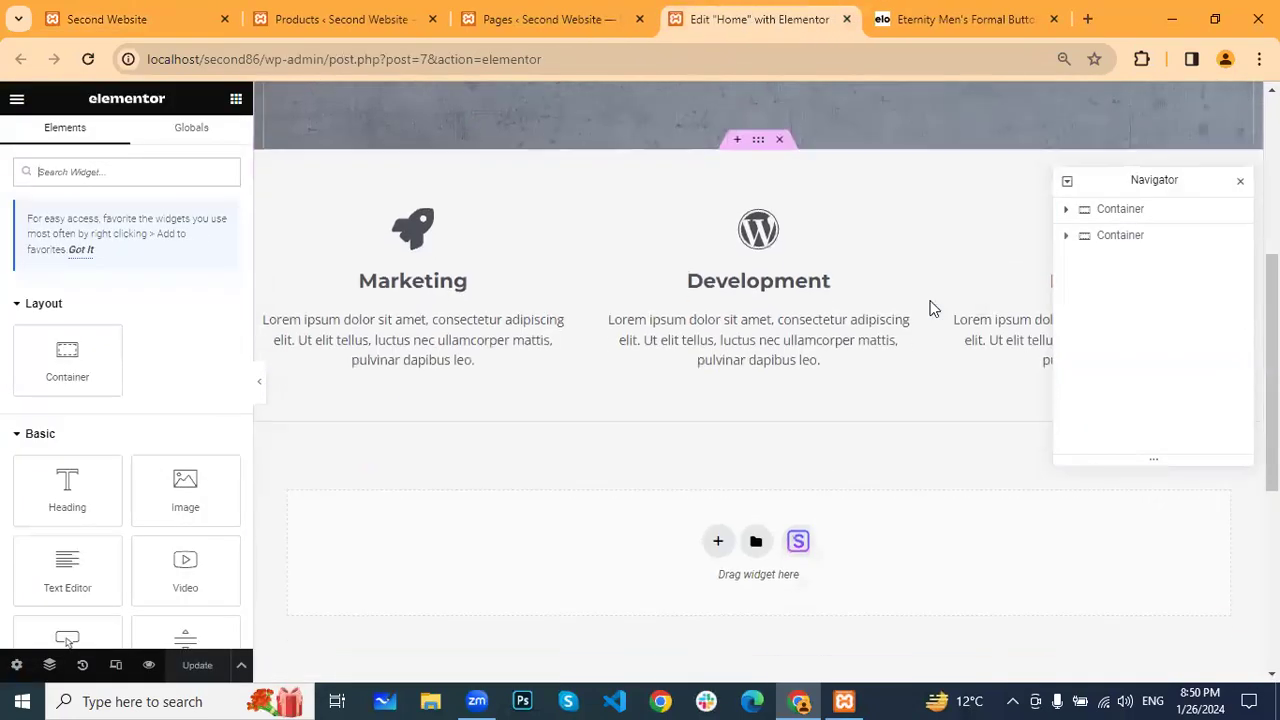
pyautogui.scroll(-3, 930, 300)
pyautogui.click(718, 287)
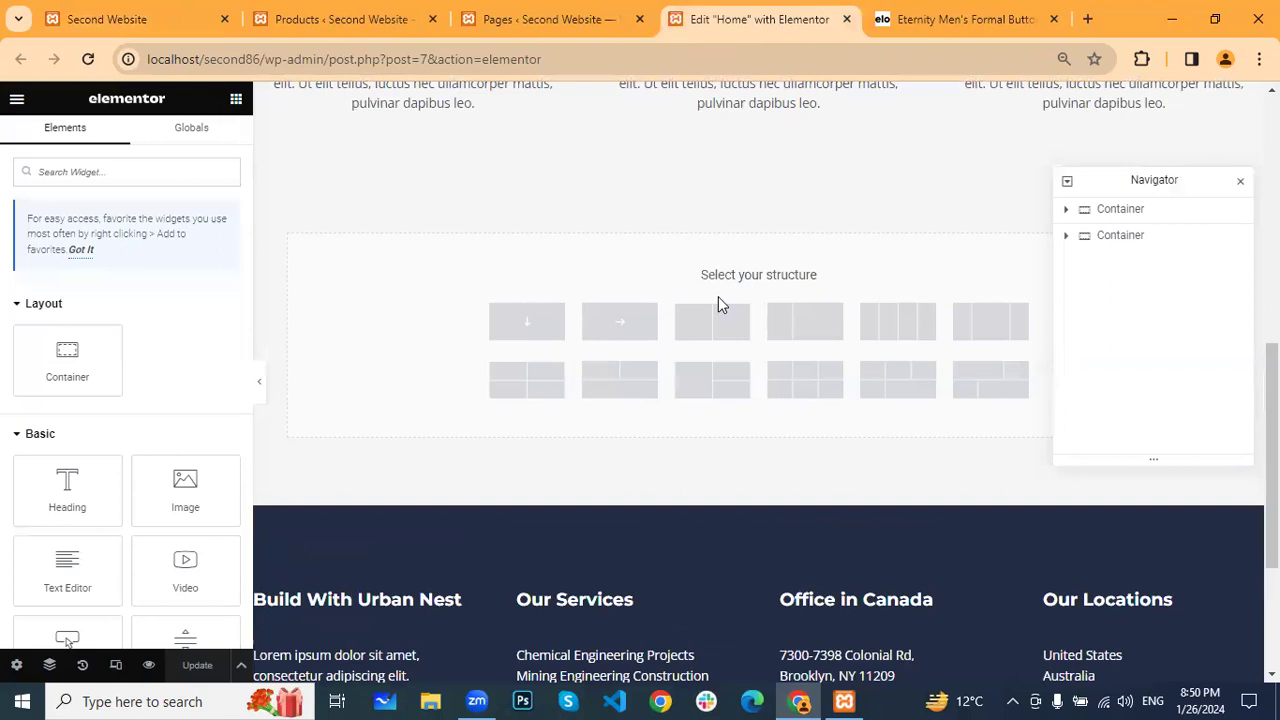
pyautogui.click(543, 325)
# Add a heading widget to the new container with the title "Men's Collection" and center-align it
pyautogui.click(236, 100)
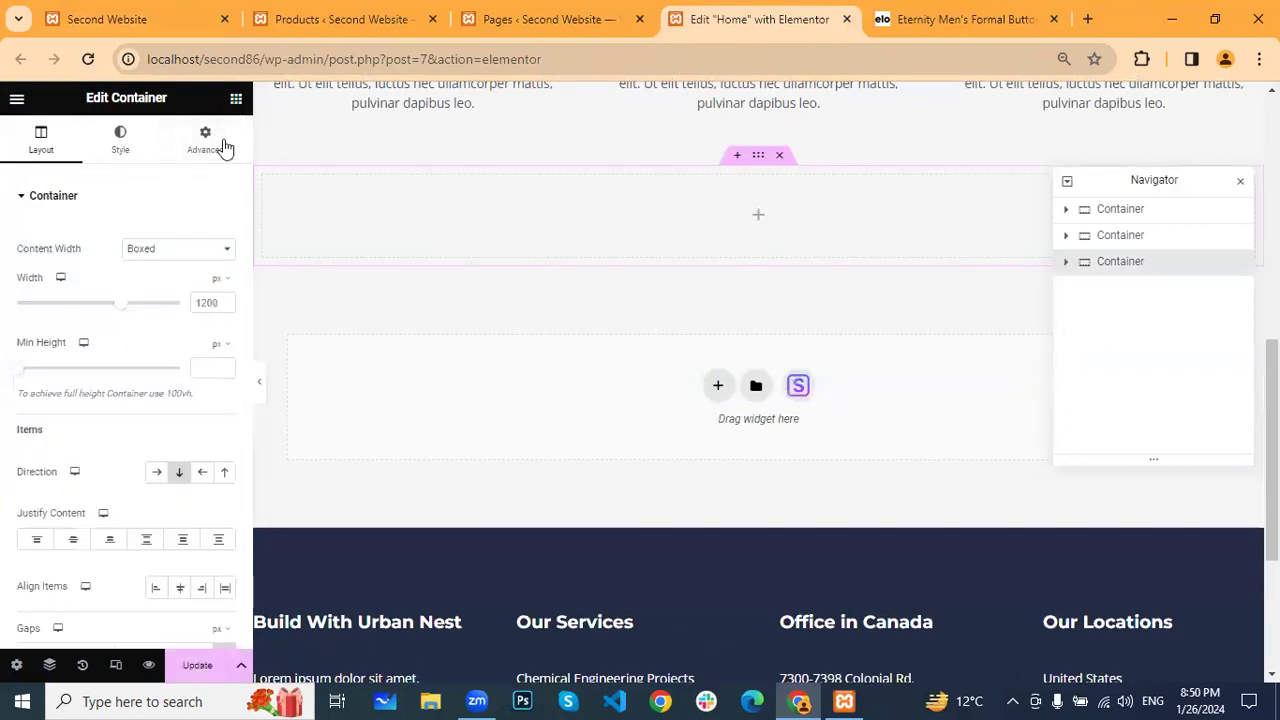
pyautogui.moveTo(68, 488); pyautogui.dragTo(677, 211)
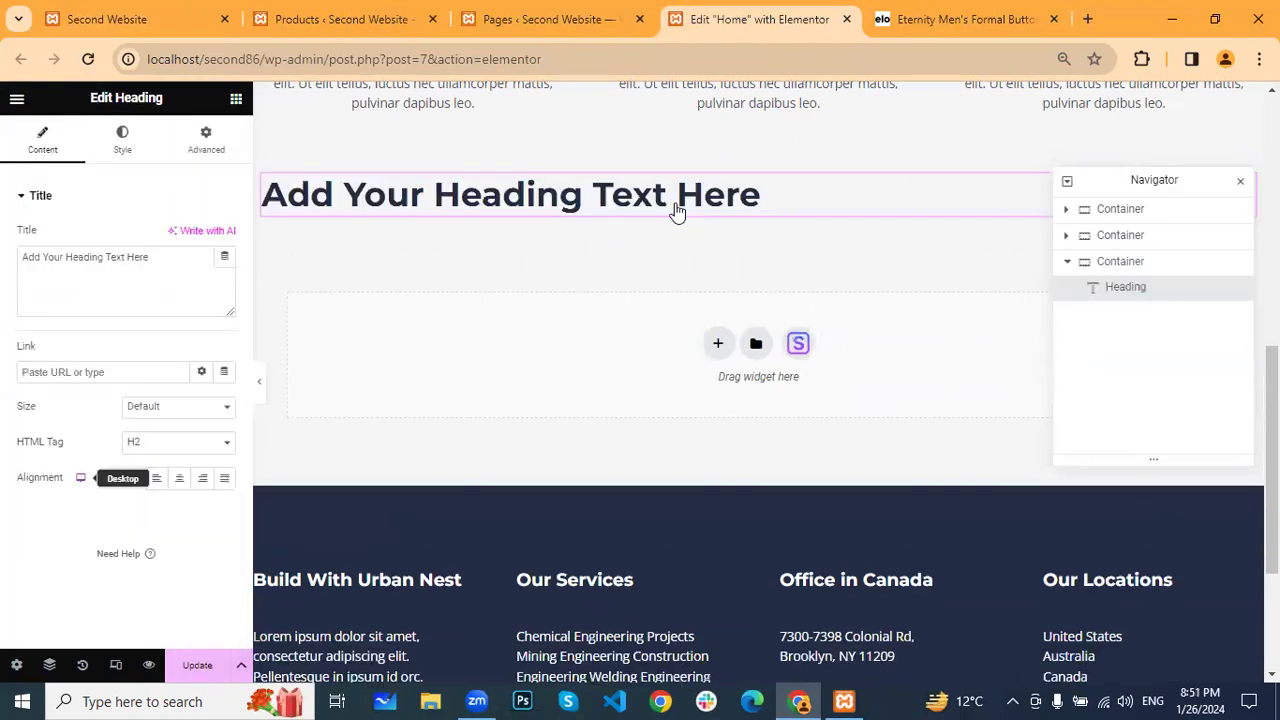
pyautogui.moveTo(178, 258); pyautogui.dragTo(5, 270)
pyautogui.write("Men's Col")
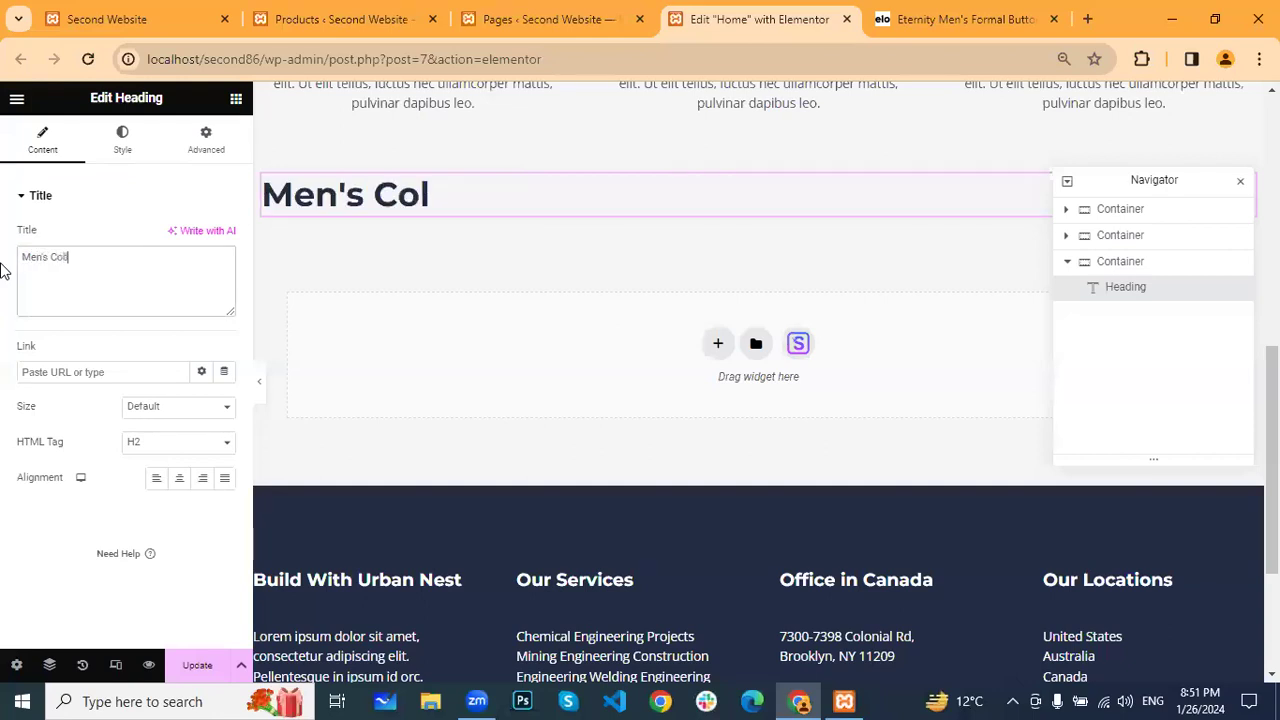
pyautogui.write('lection')
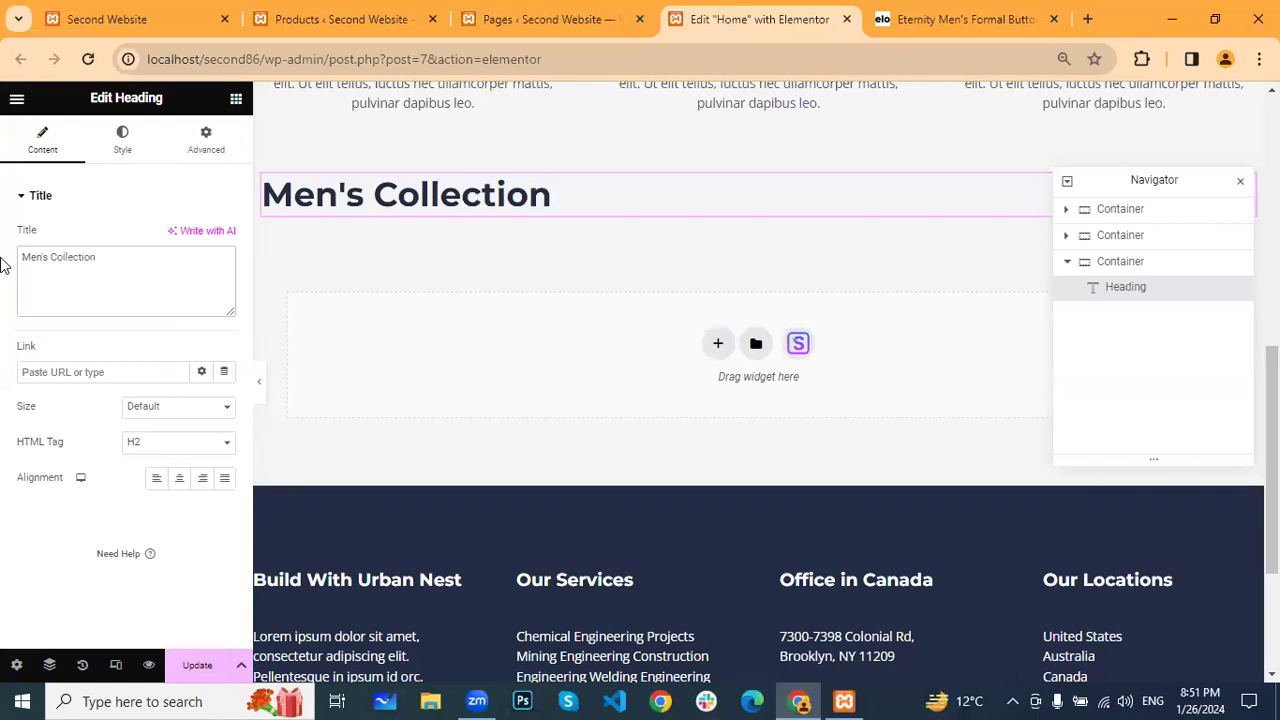
pyautogui.click(180, 480)
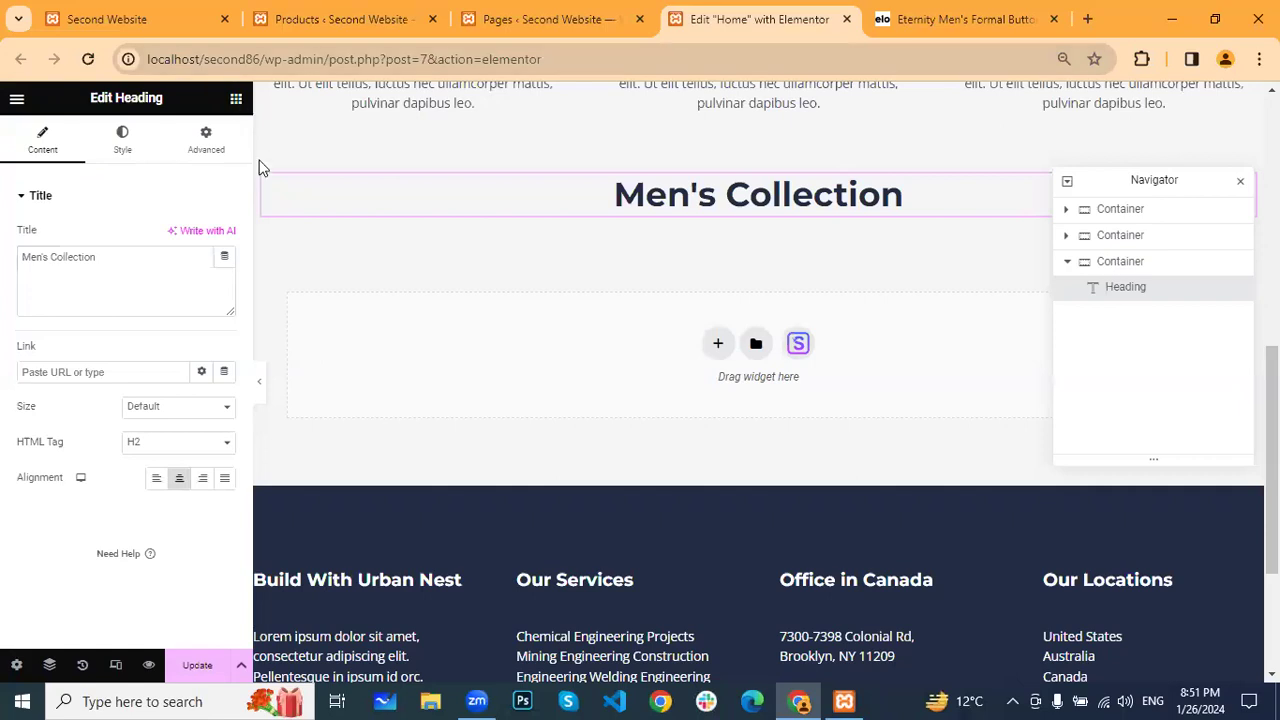
# Open the elo store's home page, examine how its product listings are laid out, and return to the Elementor editor
pyautogui.click(236, 98)
pyautogui.click(888, 14)
pyautogui.click(110, 160)
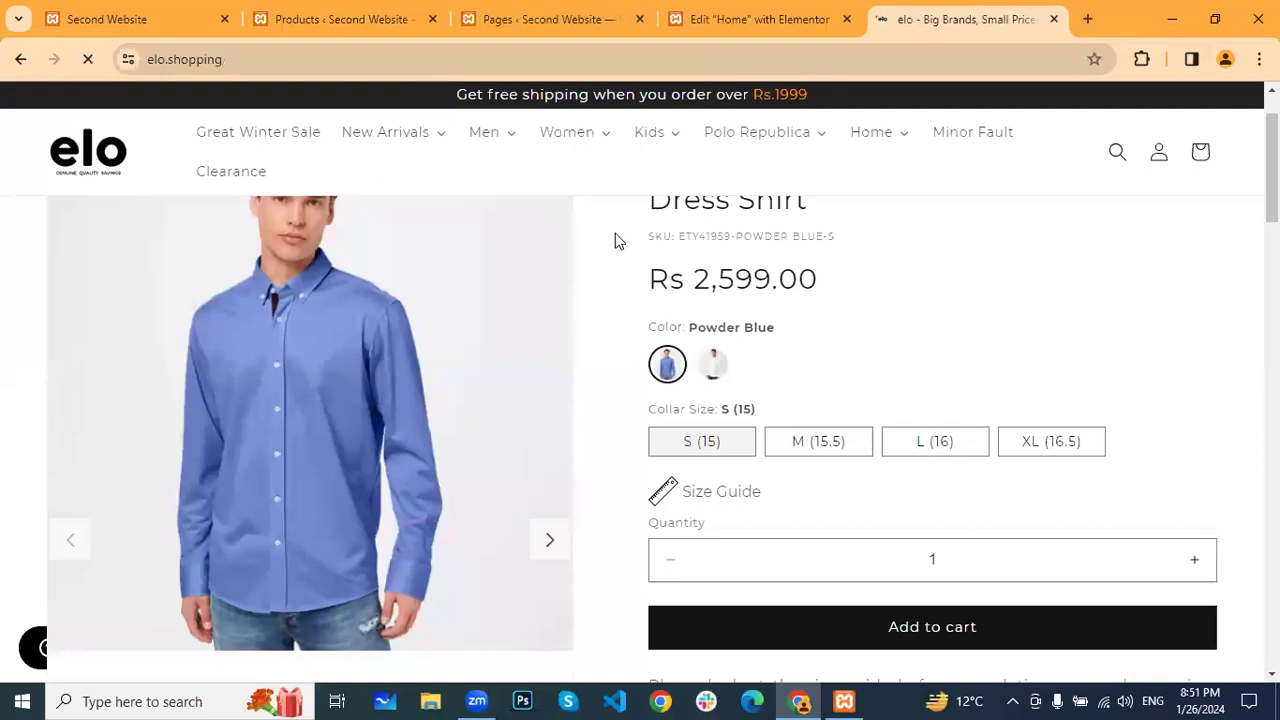
pyautogui.scroll(-2, 645, 358)
pyautogui.scroll(-5, 645, 358)
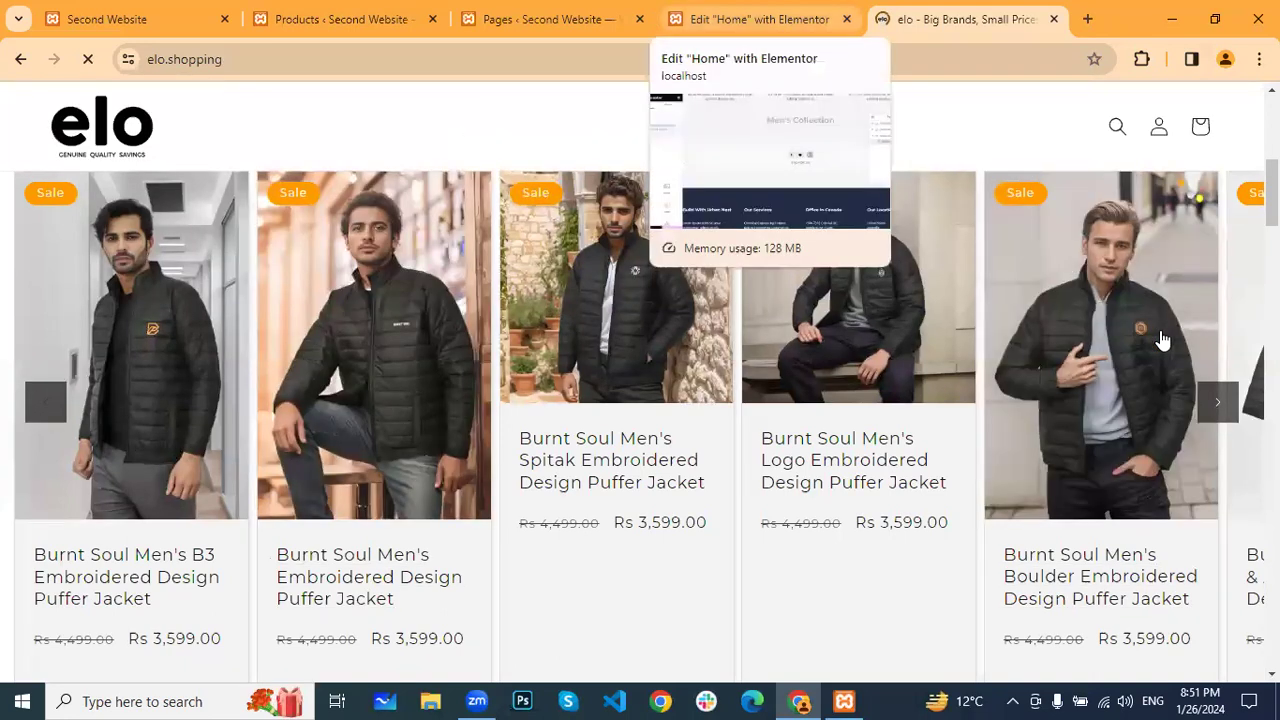
pyautogui.click(762, 20)
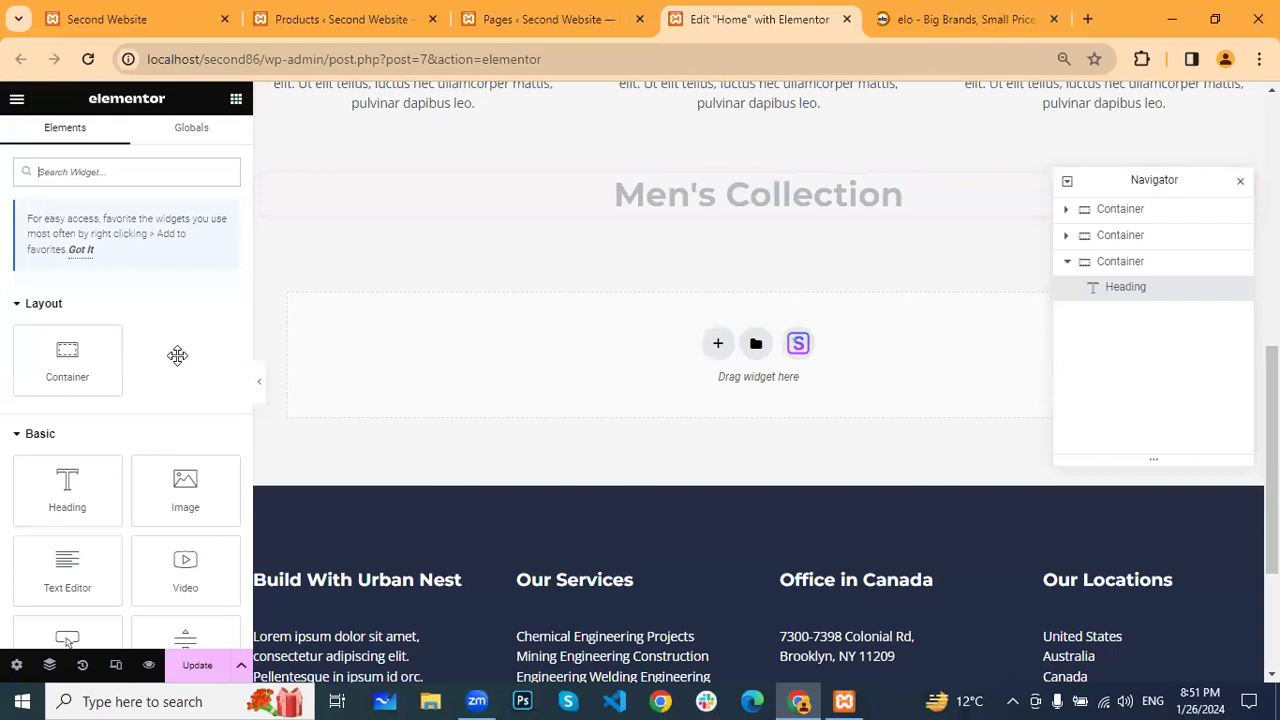
# Expand the WooCommerce widget category and examine its widgets, comparing them with the account and cart features on the elo store
pyautogui.scroll(-2, 175, 355)
pyautogui.scroll(-2, 175, 355)
pyautogui.scroll(-3, 175, 355)
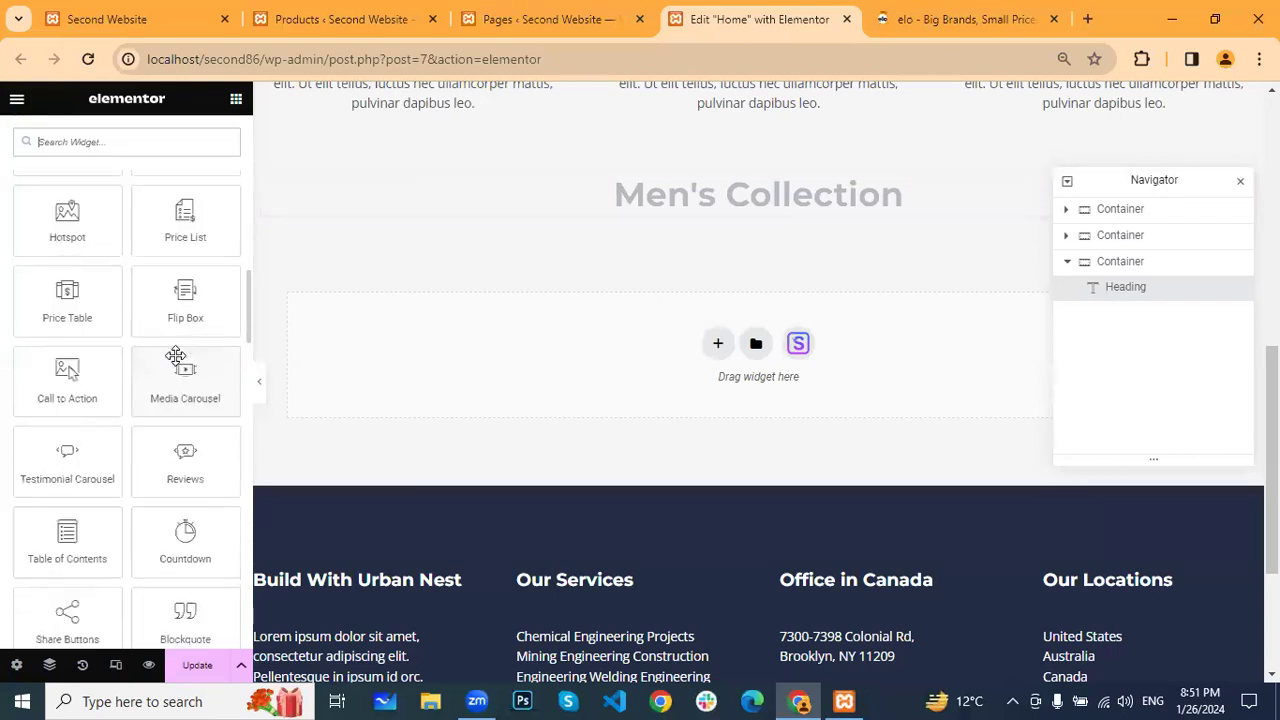
pyautogui.scroll(-3, 175, 357)
pyautogui.scroll(-5, 174, 355)
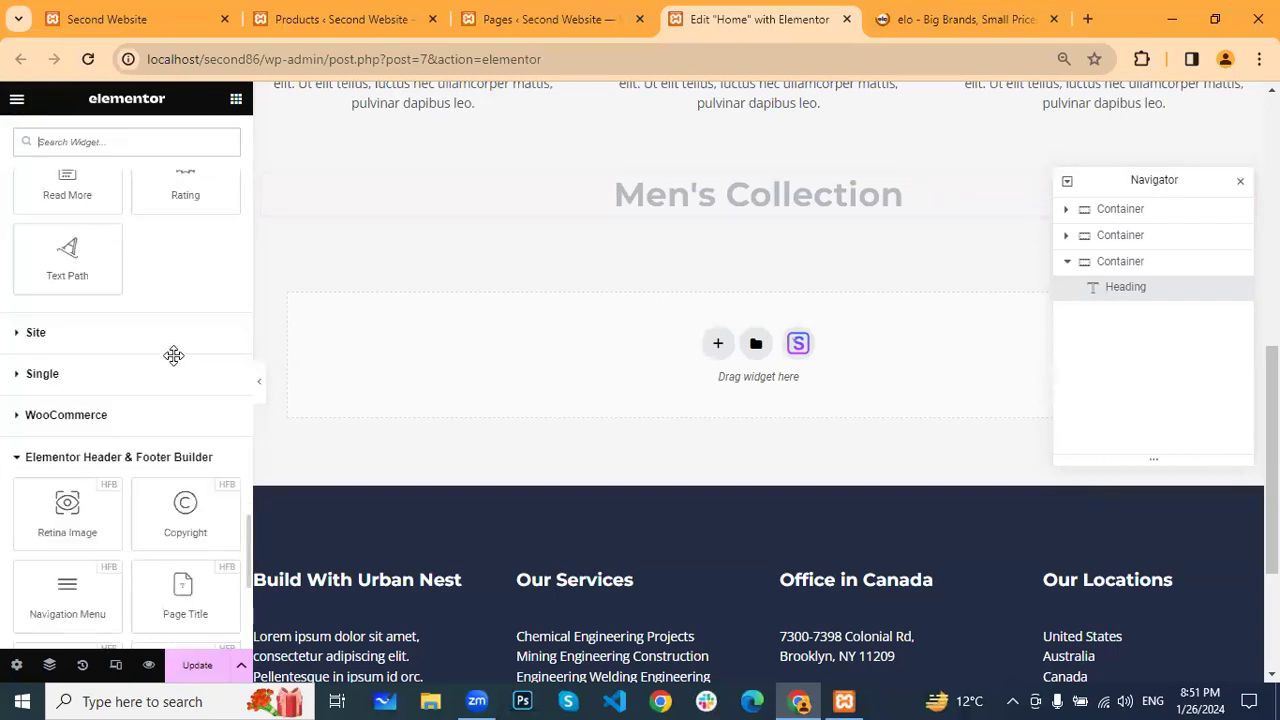
pyautogui.scroll(-1, 160, 358)
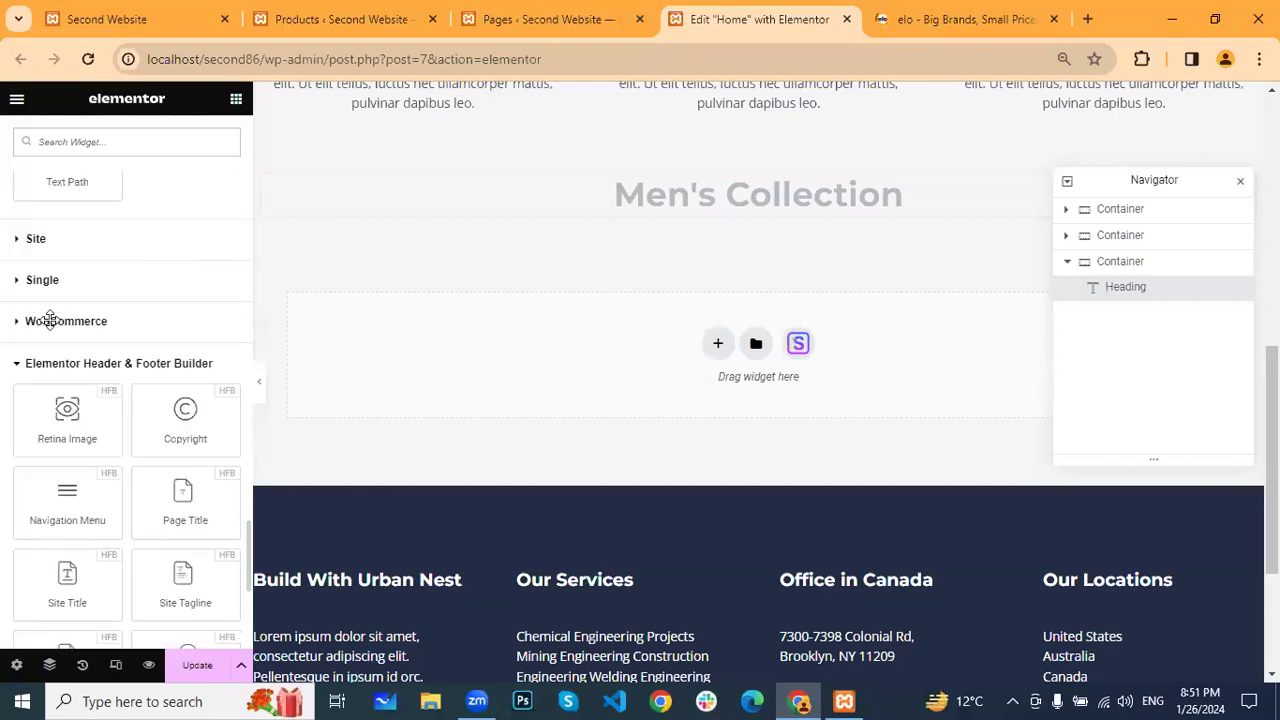
pyautogui.click(62, 321)
pyautogui.scroll(-1, 63, 295)
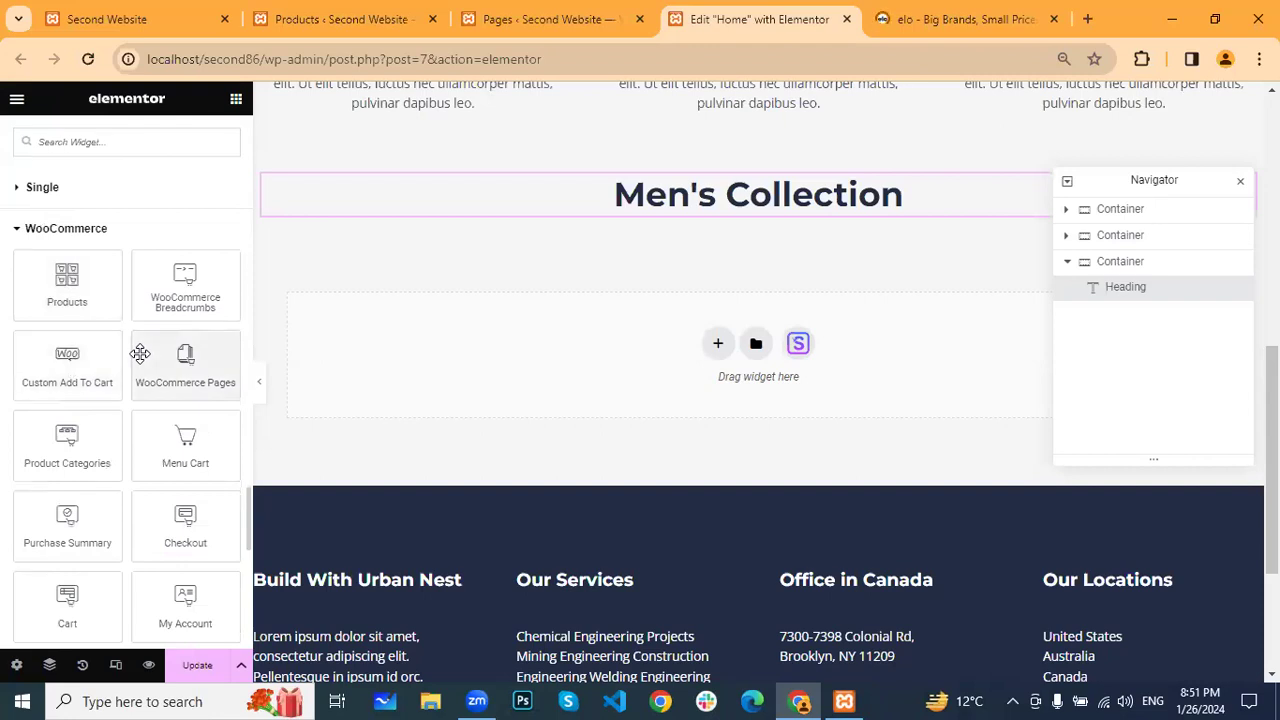
pyautogui.scroll(-1, 140, 354)
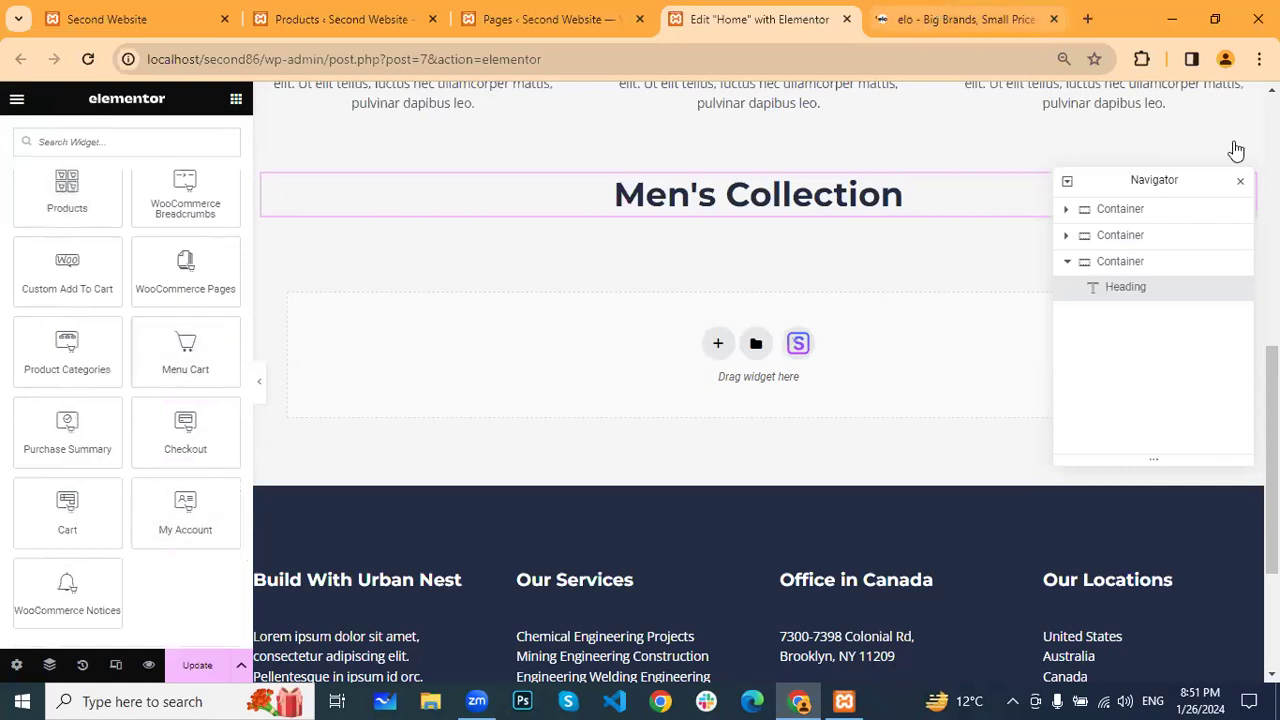
pyautogui.hotkey('ctrl', 'Tab')
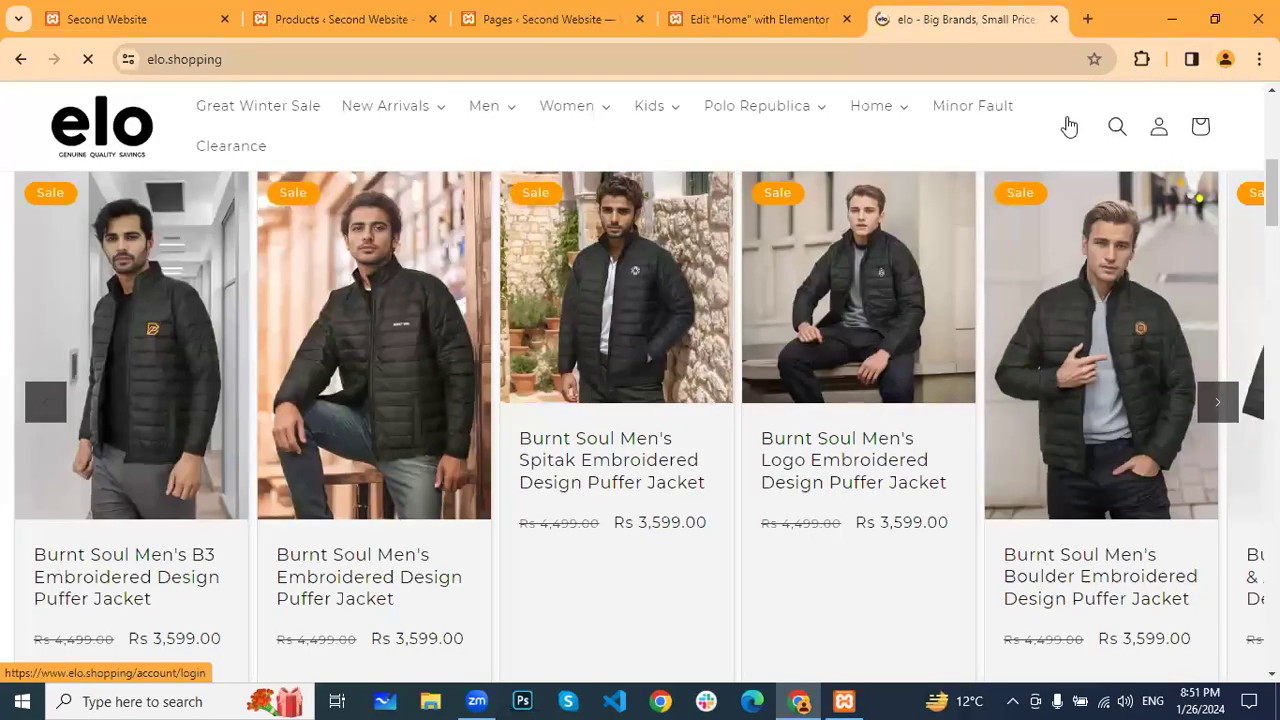
pyautogui.hotkey('ctrl', 'shift', 'Tab')
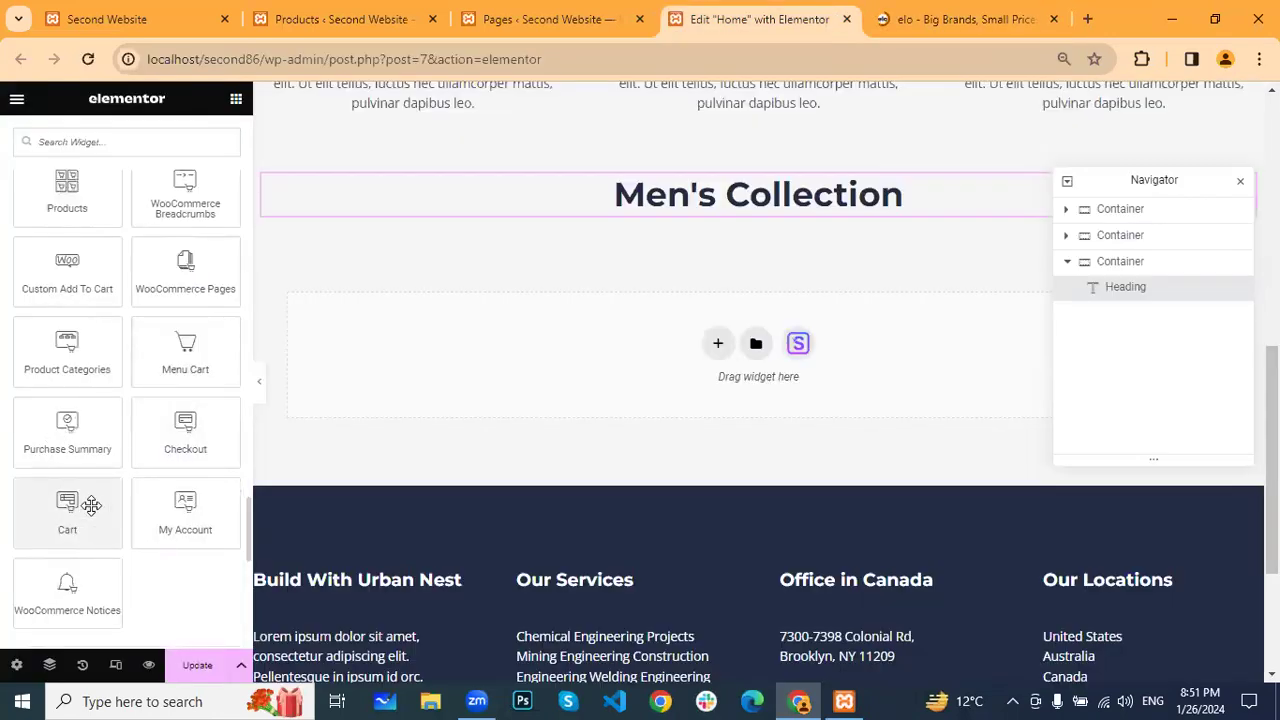
# Examine the Elementor Header & Footer Builder widgets, including the Cart and Search widgets
pyautogui.scroll(-4, 174, 402)
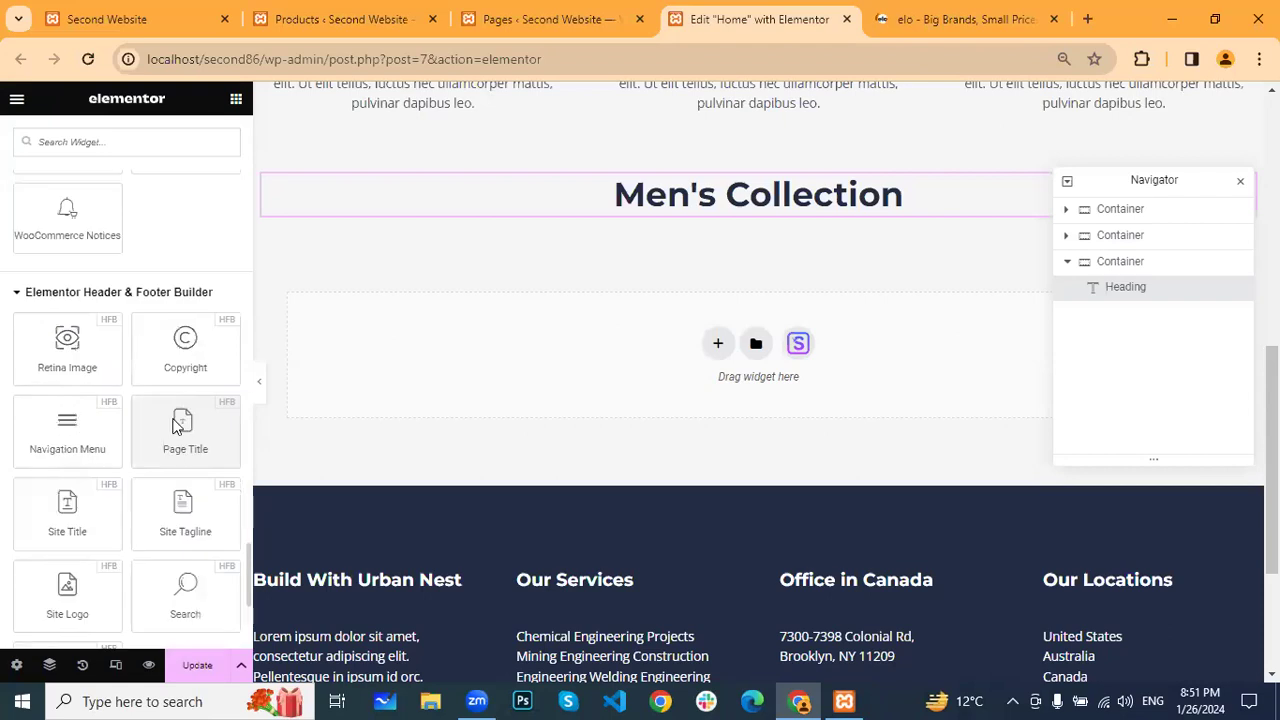
pyautogui.scroll(-2, 185, 400)
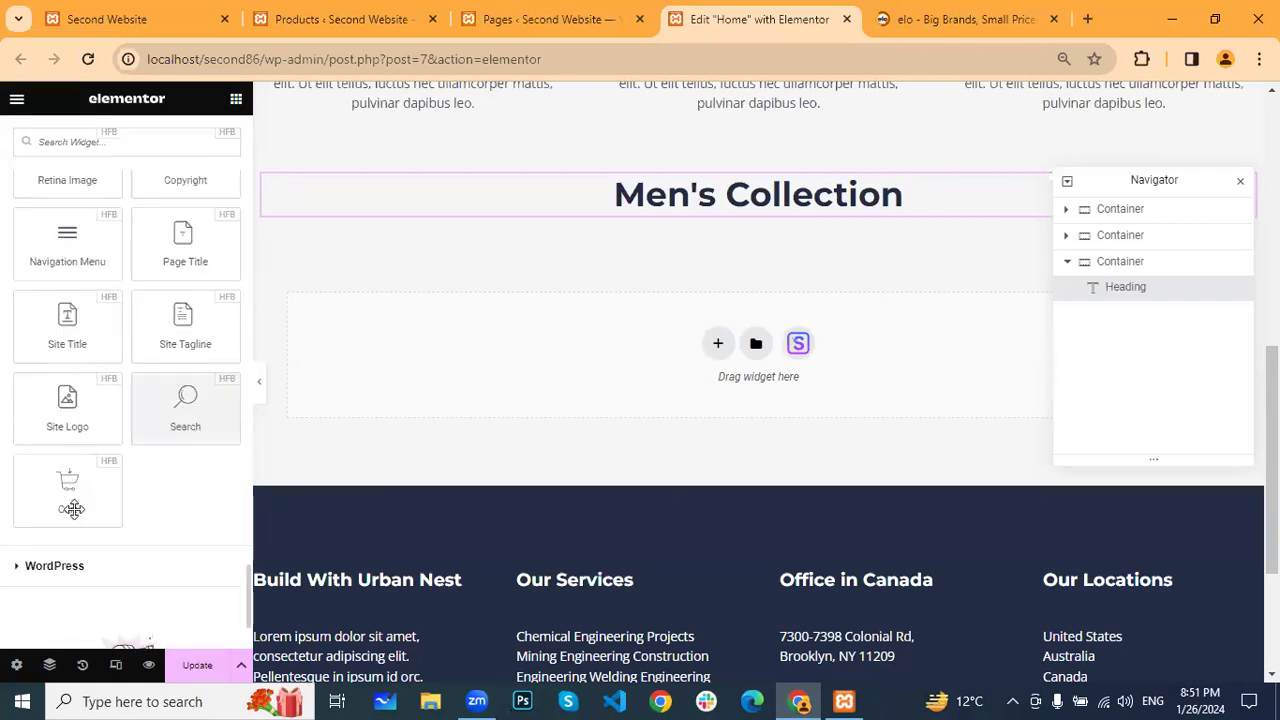
pyautogui.scroll(2, 125, 291)
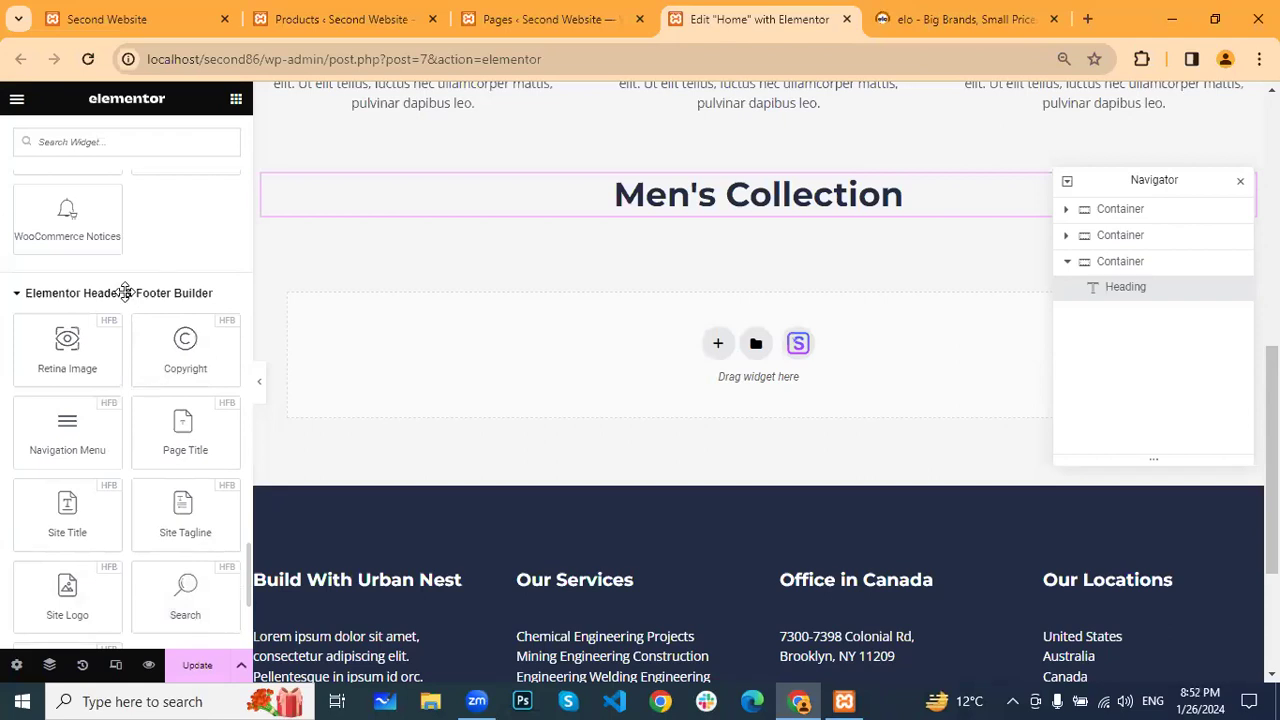
pyautogui.scroll(-3, 97, 463)
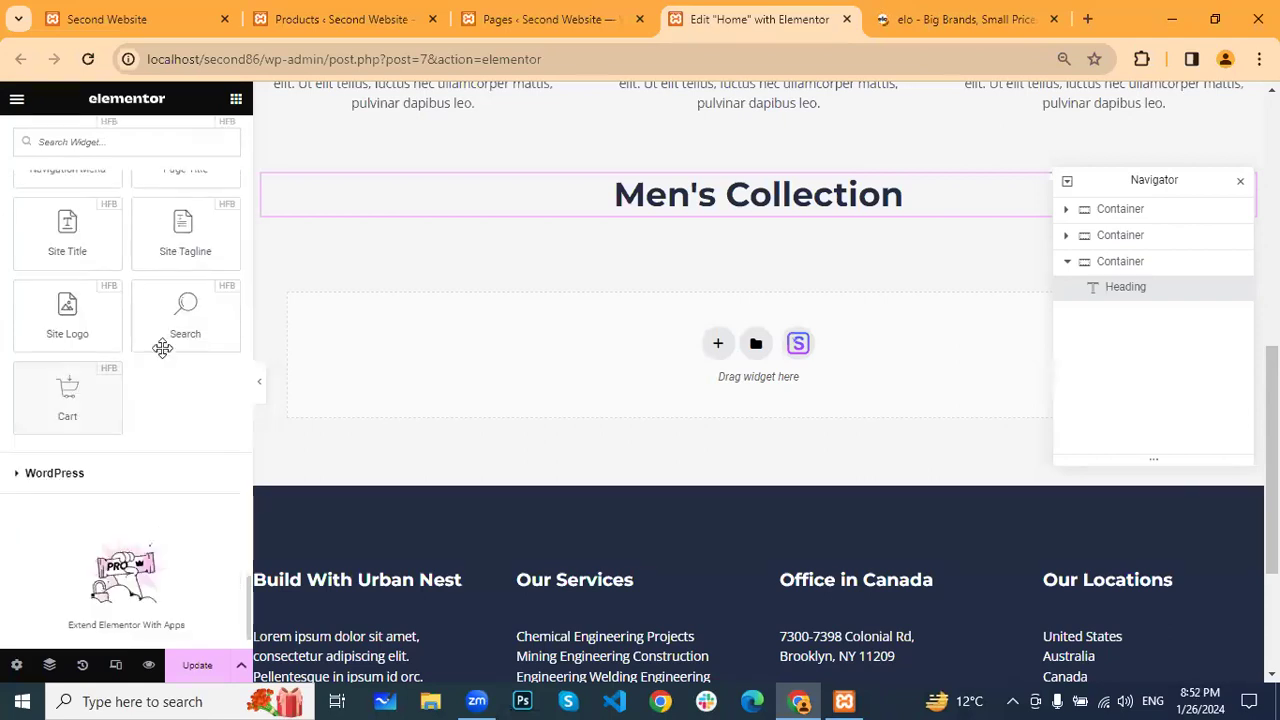
pyautogui.scroll(1, 162, 347)
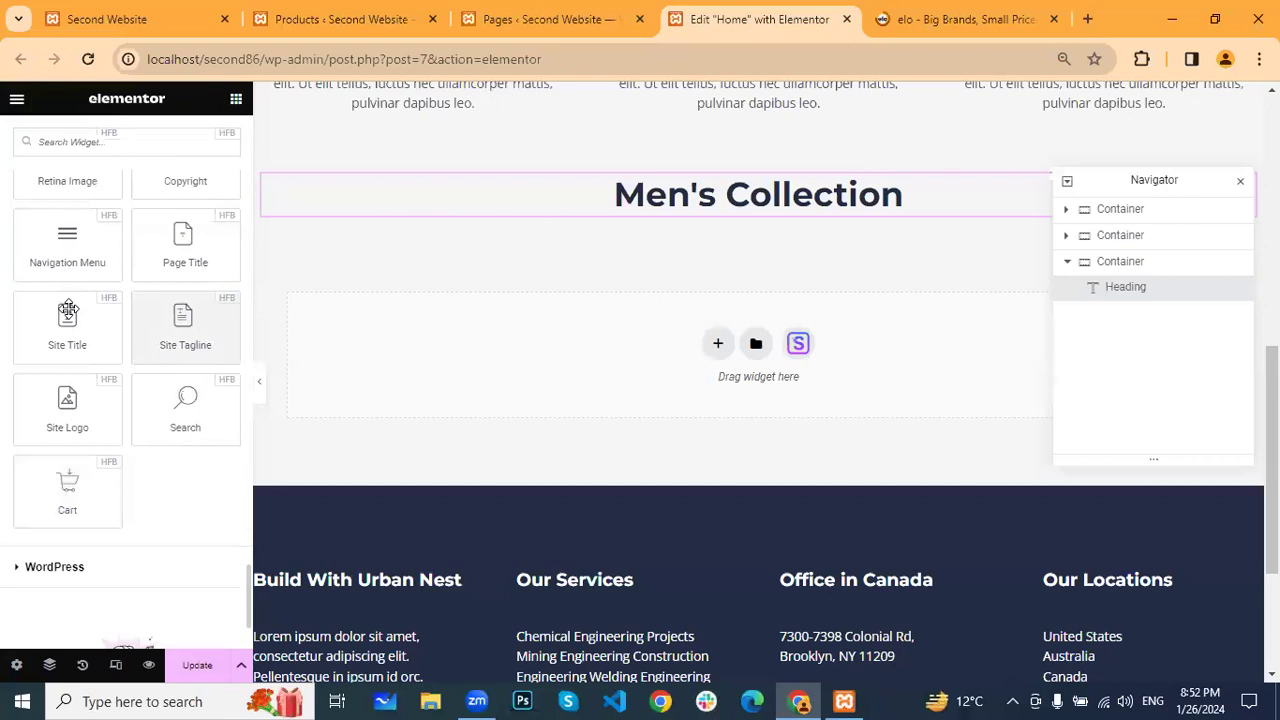
pyautogui.scroll(1, 160, 350)
pyautogui.scroll(5, 158, 318)
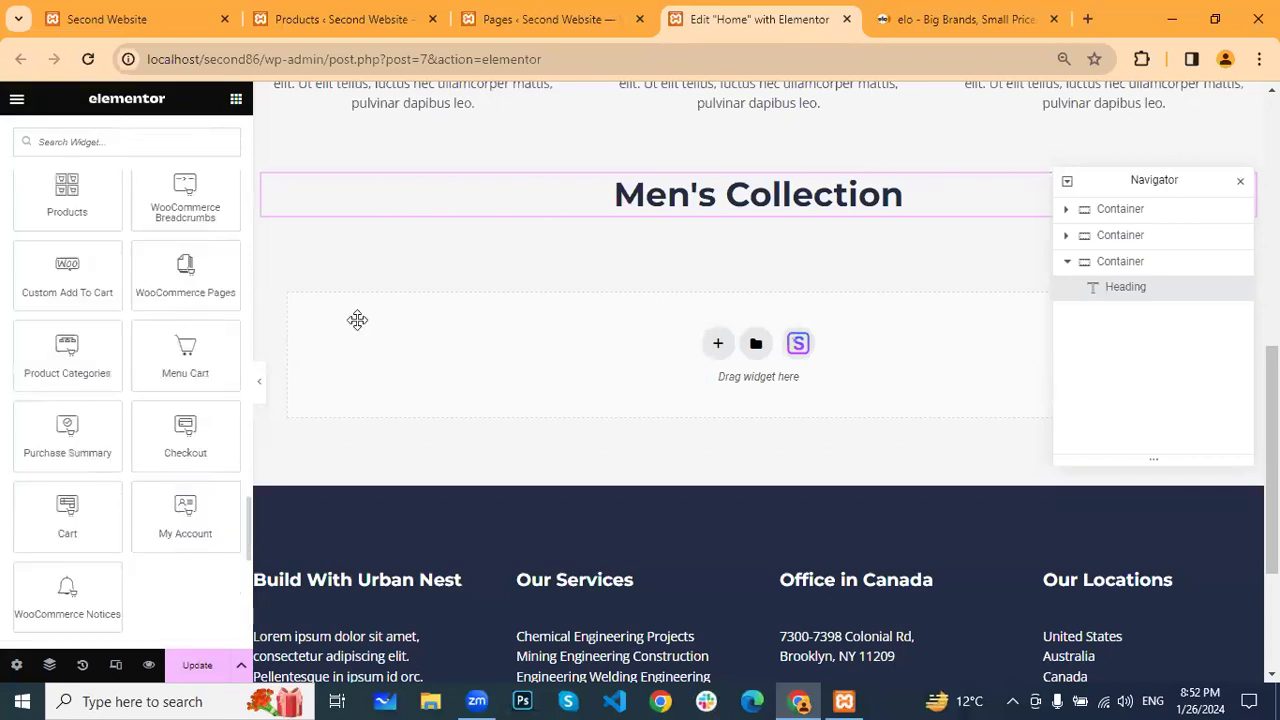
# Add a Products widget below the Men's Collection heading and move the Navigator clear of the page content
pyautogui.scroll(1, 84, 294)
pyautogui.moveTo(61, 293); pyautogui.dragTo(924, 390)
pyautogui.moveTo(1128, 190); pyautogui.dragTo(1141, 357)
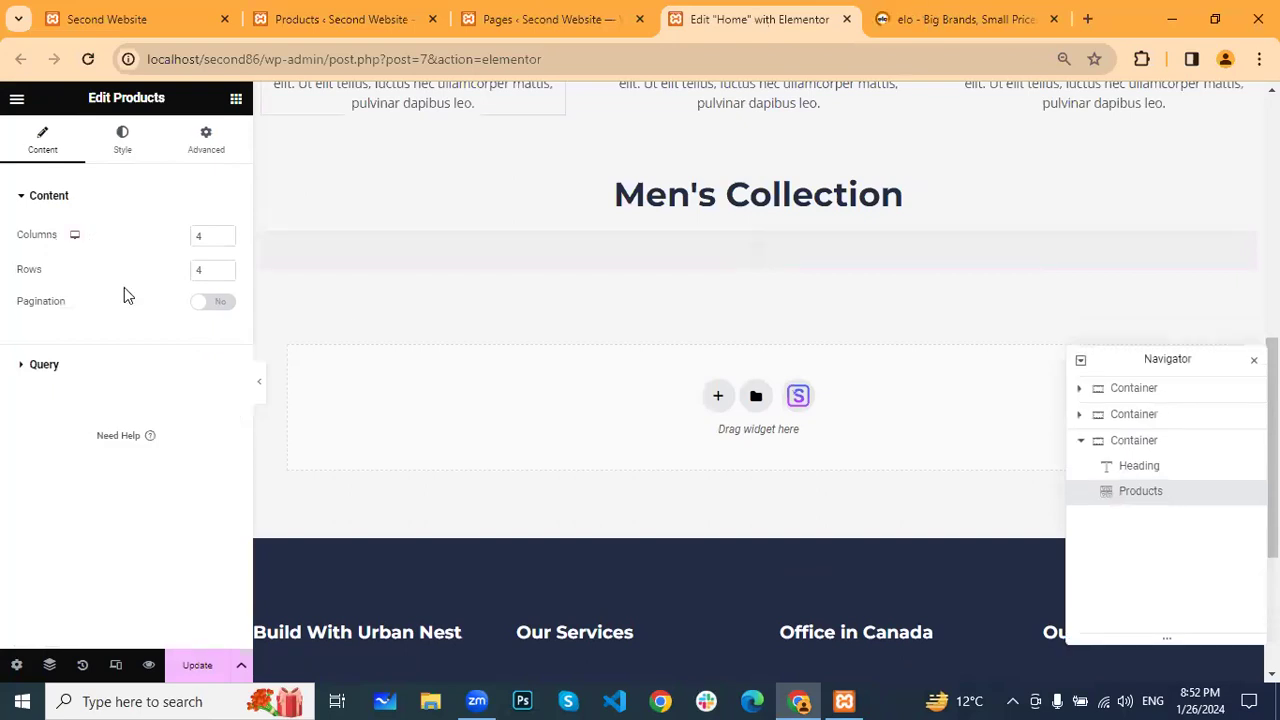
# Compare the elo store's product listings with the Products widget's column, row and pagination settings
pyautogui.click(962, 20)
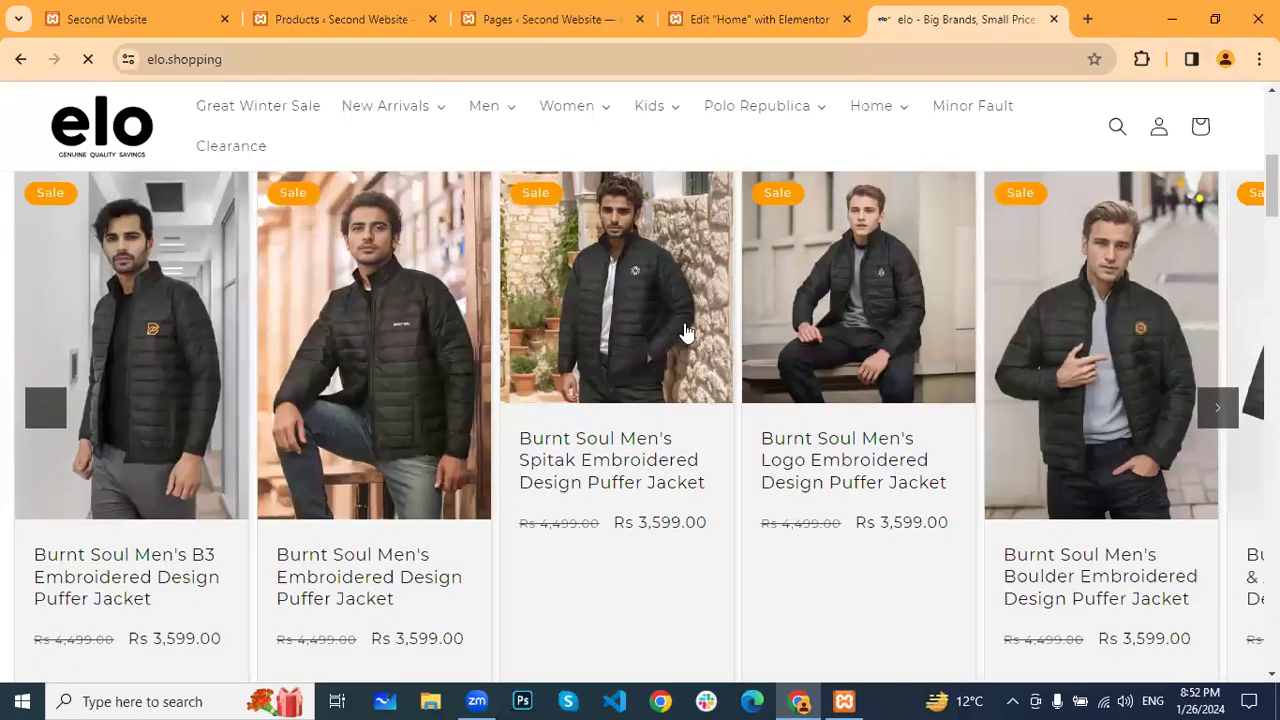
pyautogui.hotkey('ctrl', 'shift', 'Tab')
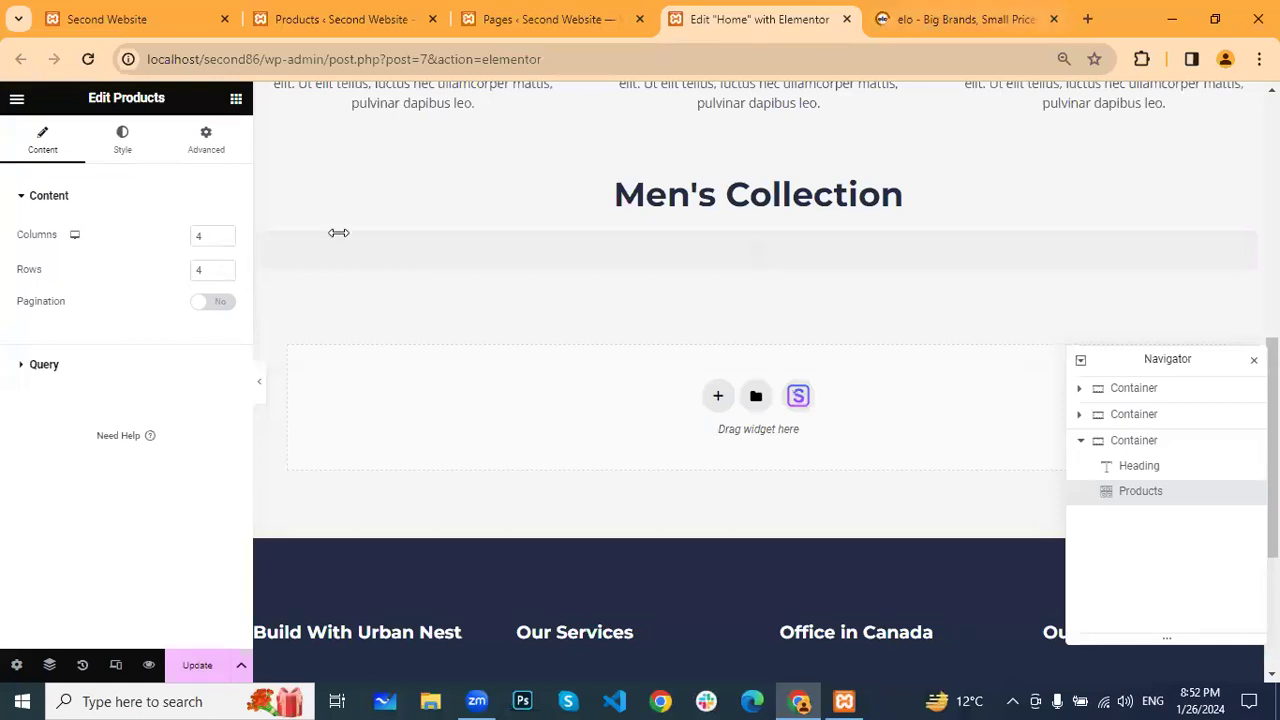
pyautogui.hotkey('ctrl', 'Tab')
pyautogui.scroll(-2, 434, 343)
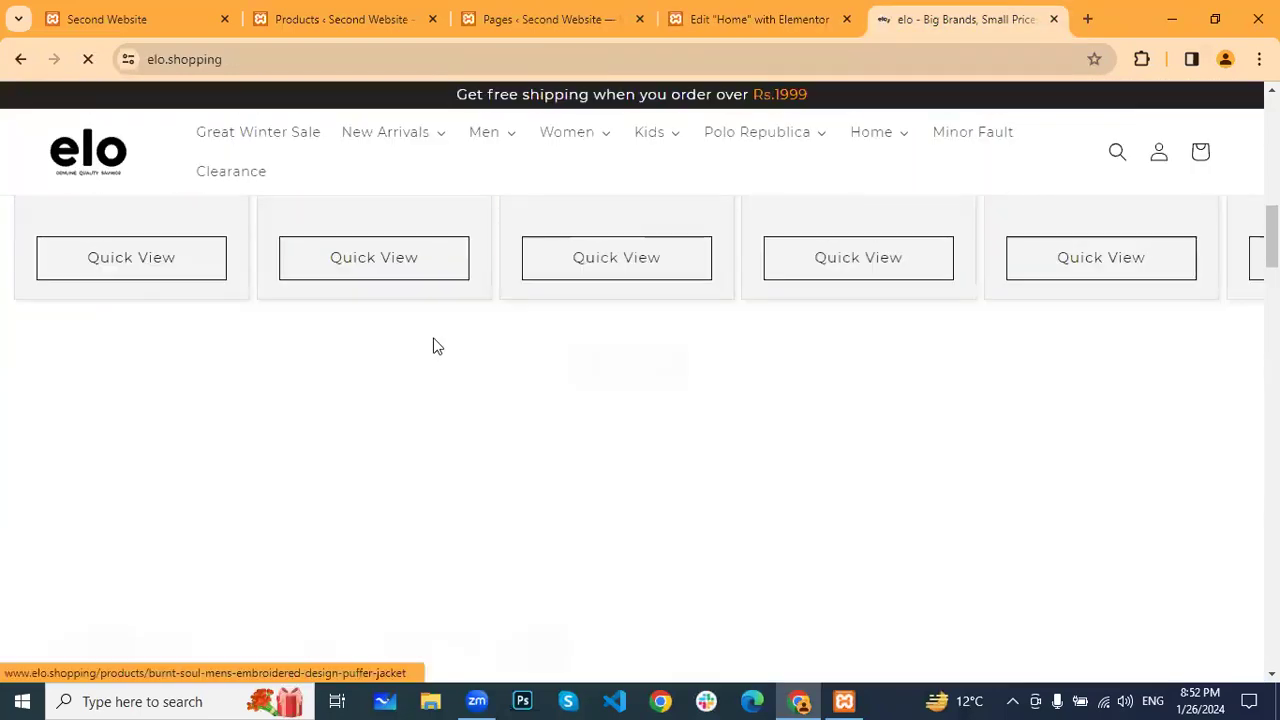
pyautogui.hotkey('ctrl', 'shift', 'Tab')
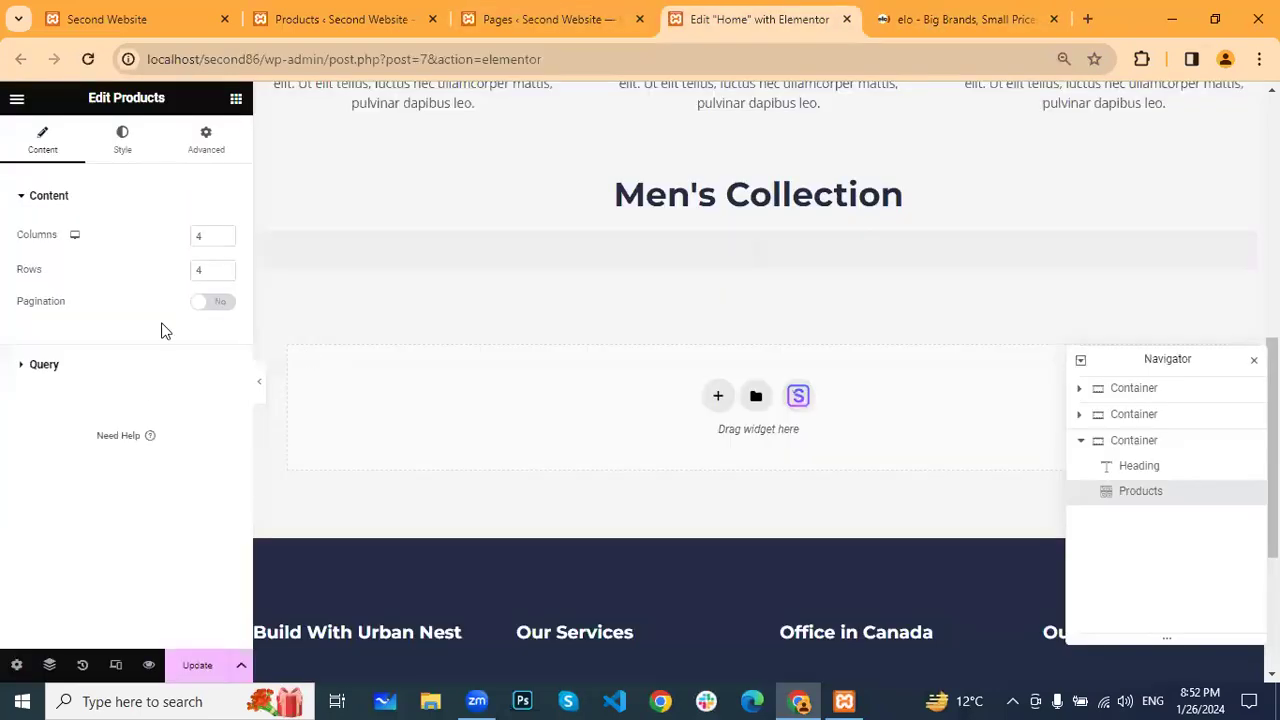
# Examine the Products widget's Query settings, including the available product sources and the include and ordering options
pyautogui.click(60, 371)
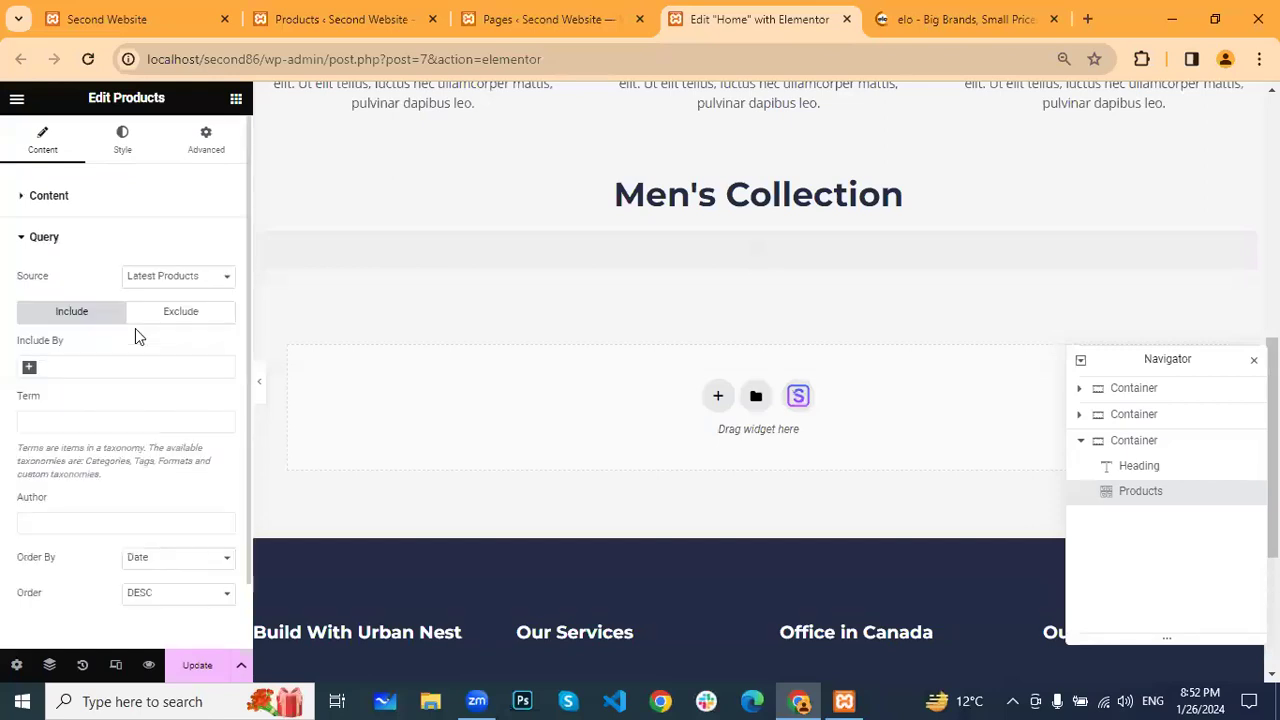
pyautogui.click(170, 277)
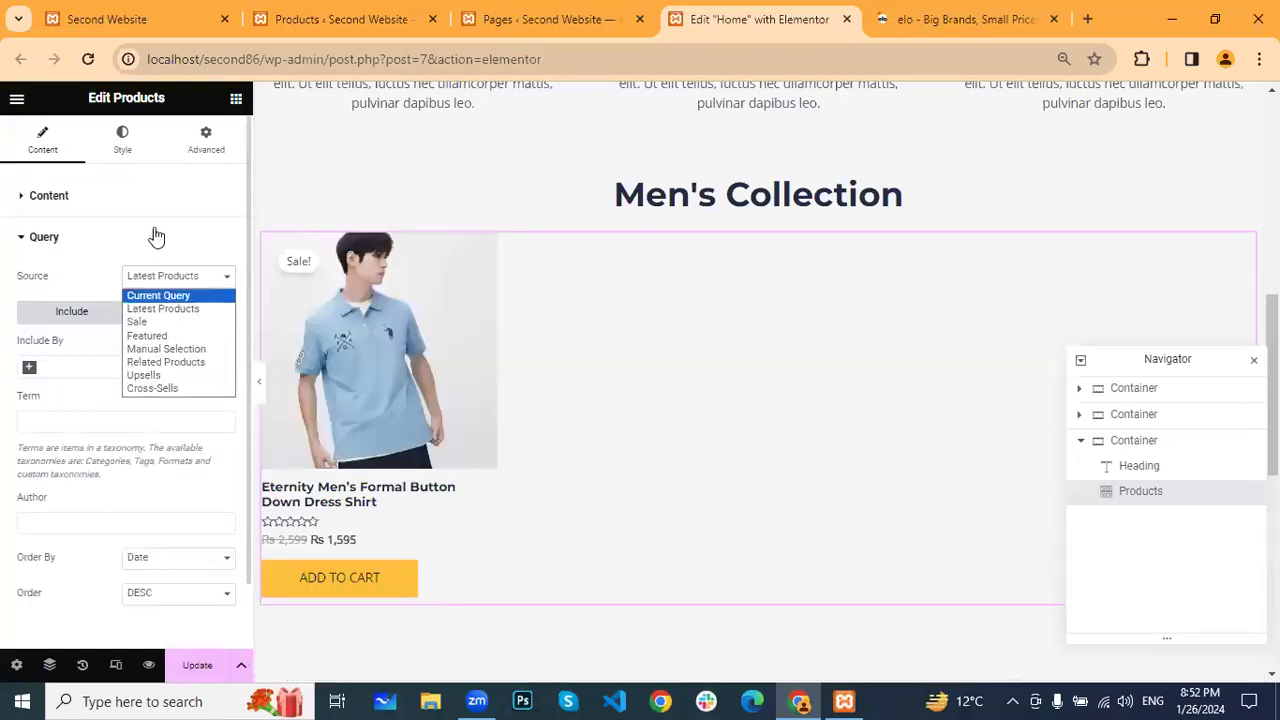
pyautogui.click(6, 397)
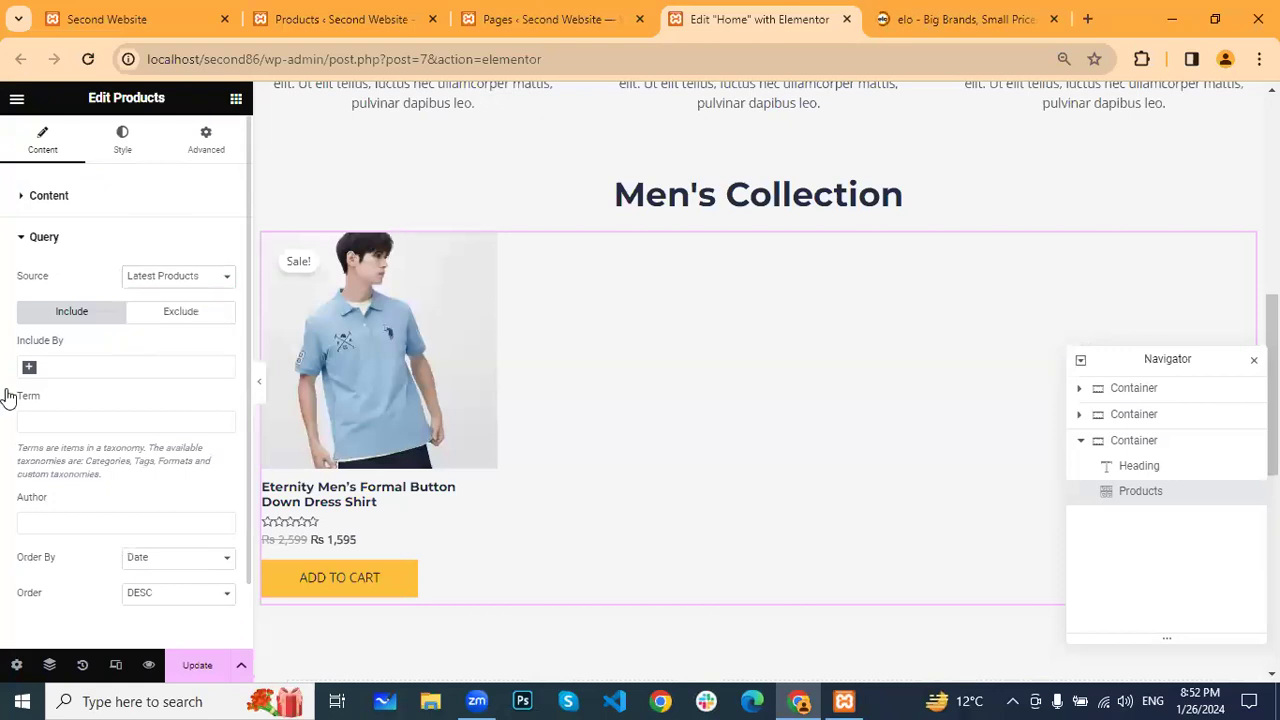
pyautogui.scroll(-1, 111, 322)
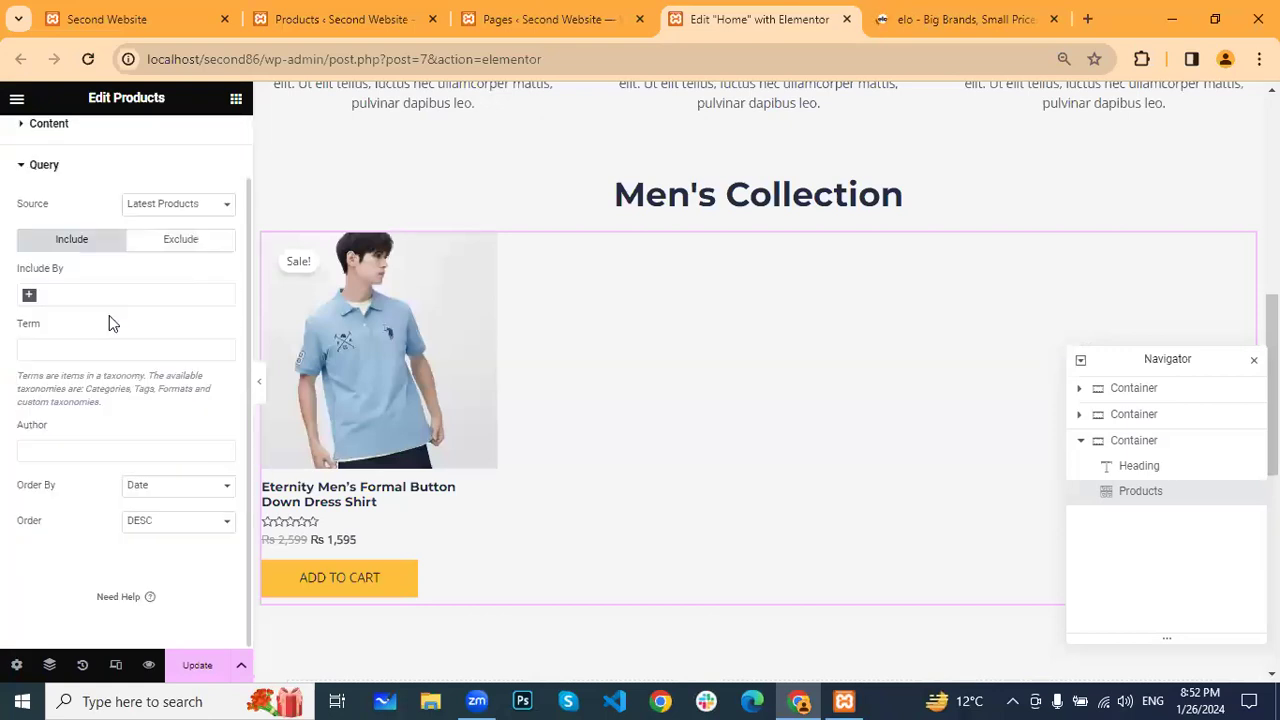
pyautogui.scroll(1, 97, 243)
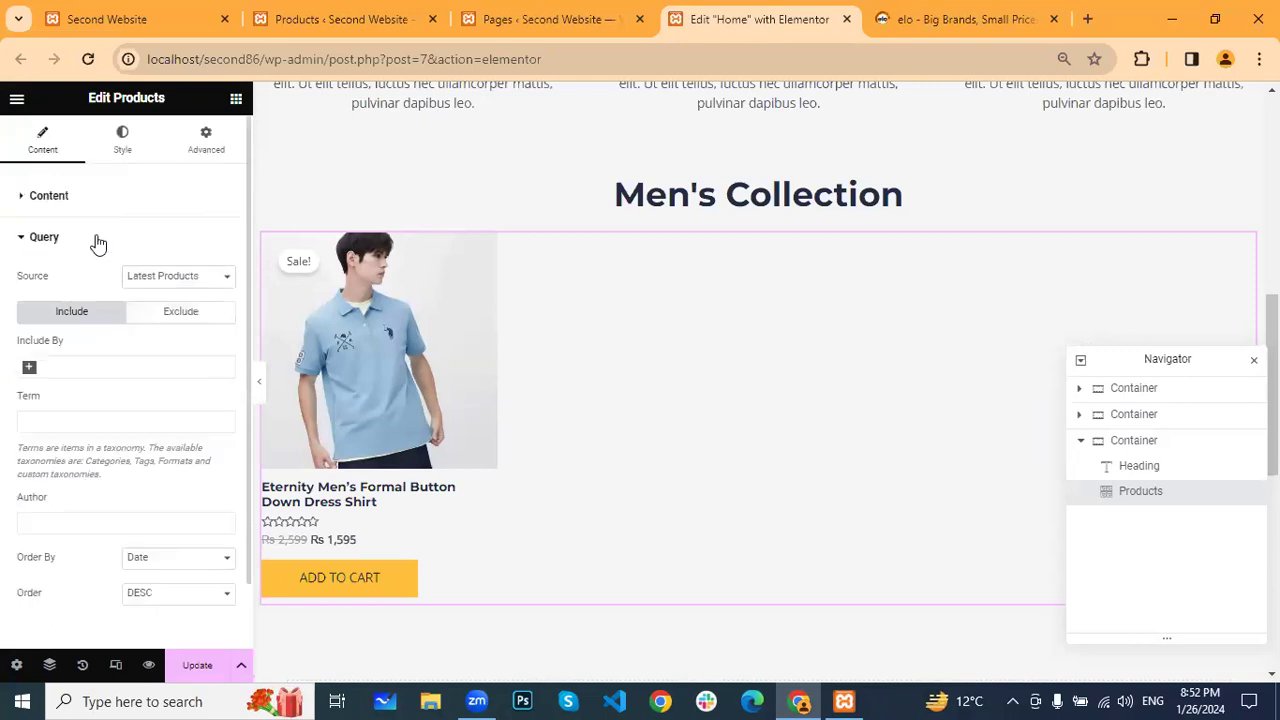
# Examine the Products widget's general style settings, such as column and row gaps, alignment and image options
pyautogui.click(134, 150)
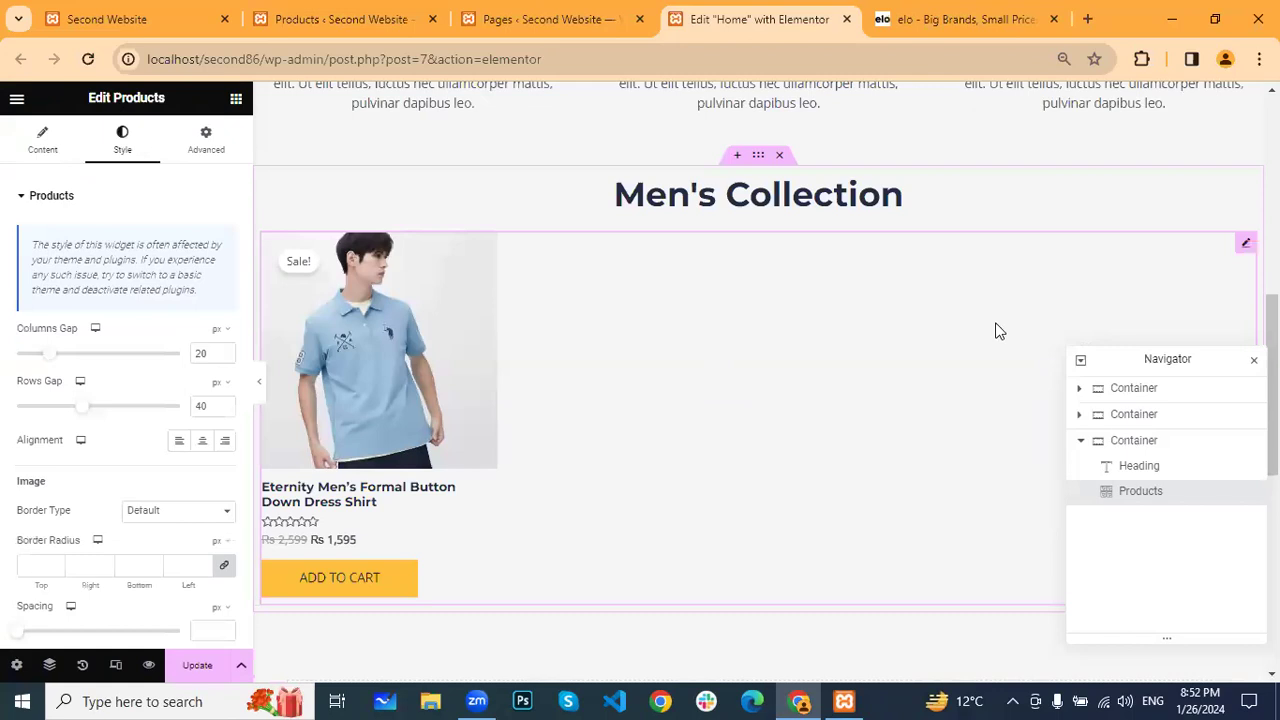
pyautogui.scroll(-1, 600, 318)
pyautogui.scroll(-1, 624, 571)
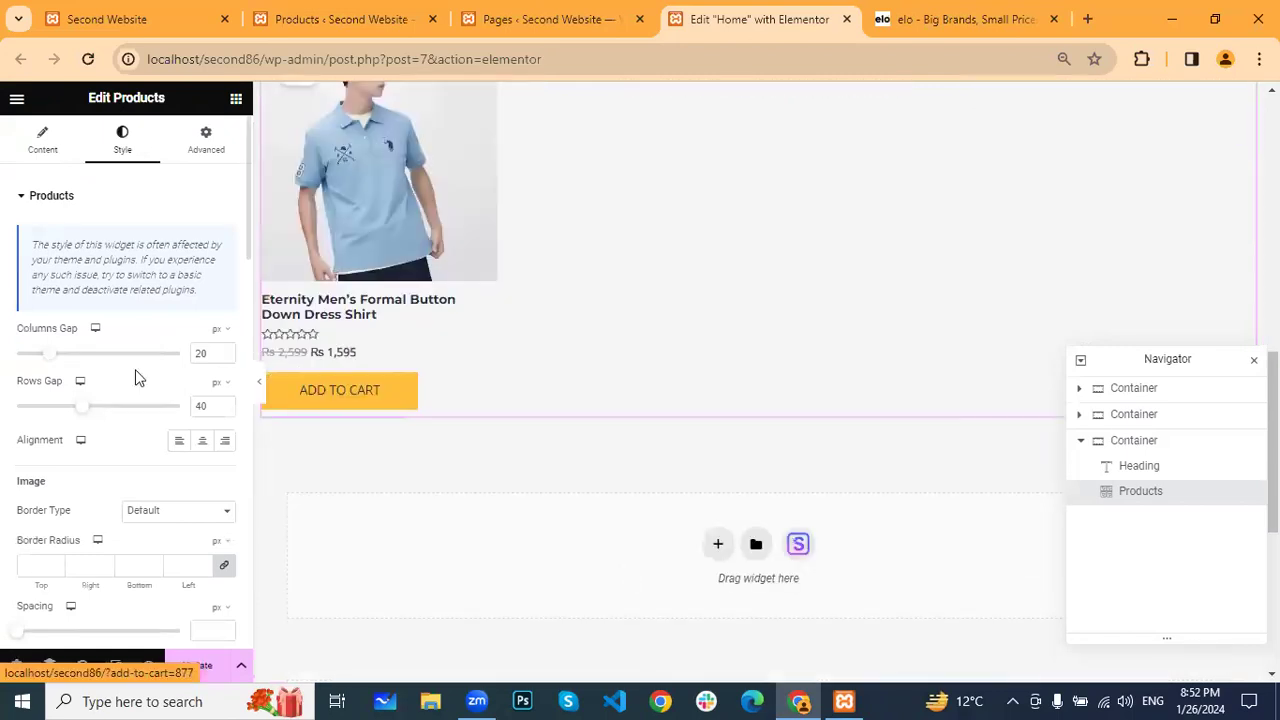
pyautogui.scroll(-3, 140, 375)
pyautogui.scroll(3, 92, 340)
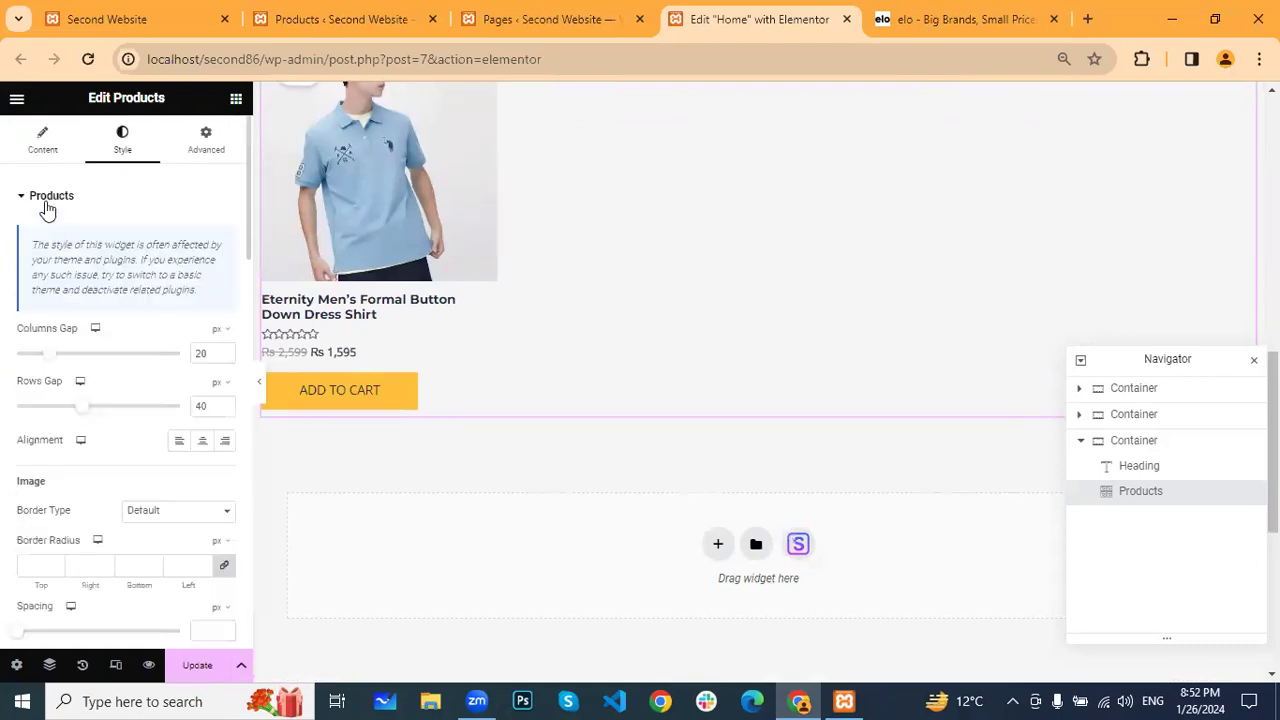
# Examine the Products widget's Box and Sale Flash style settings, switching the sale flash off and back on
pyautogui.click(46, 206)
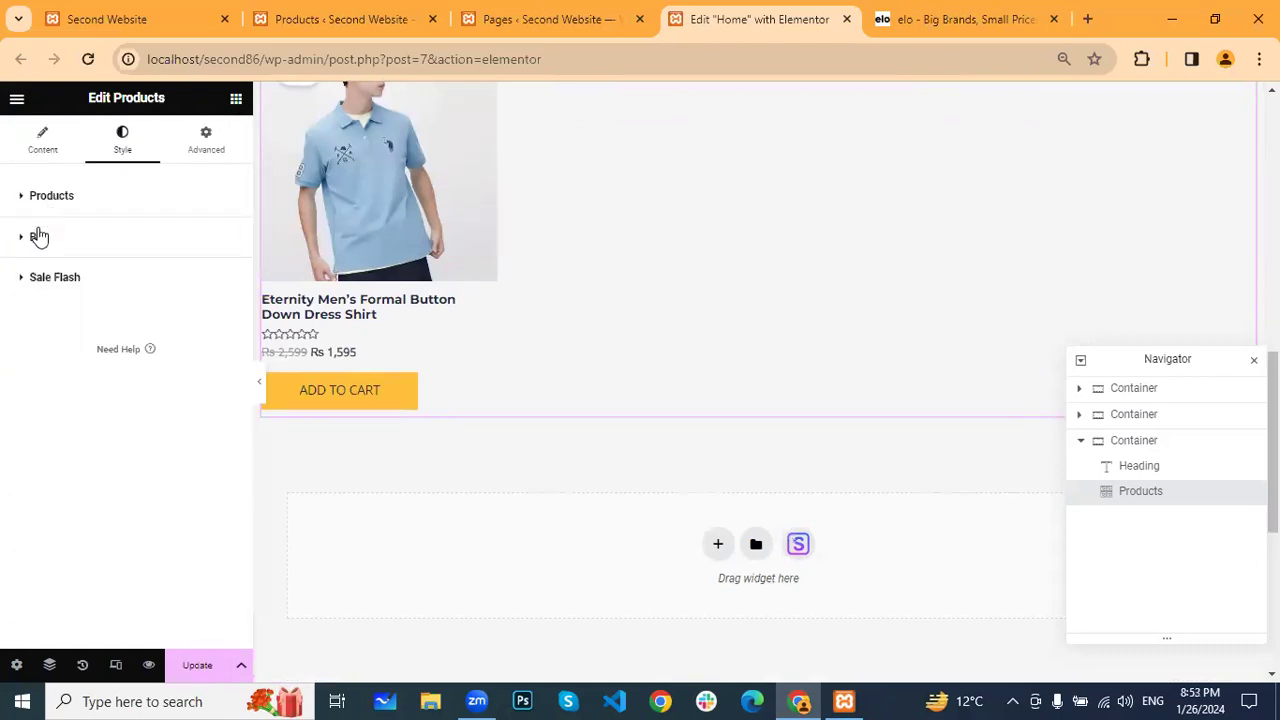
pyautogui.click(39, 236)
pyautogui.scroll(-1, 39, 226)
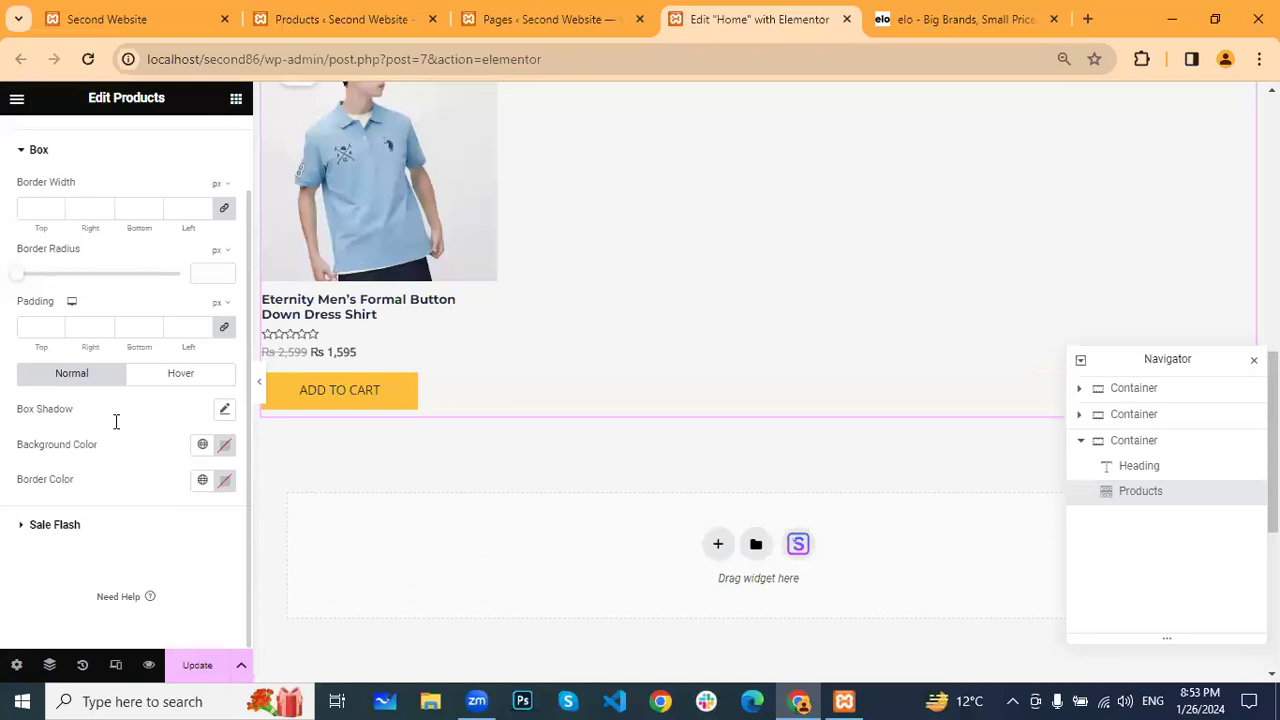
pyautogui.scroll(1, 40, 283)
pyautogui.click(48, 237)
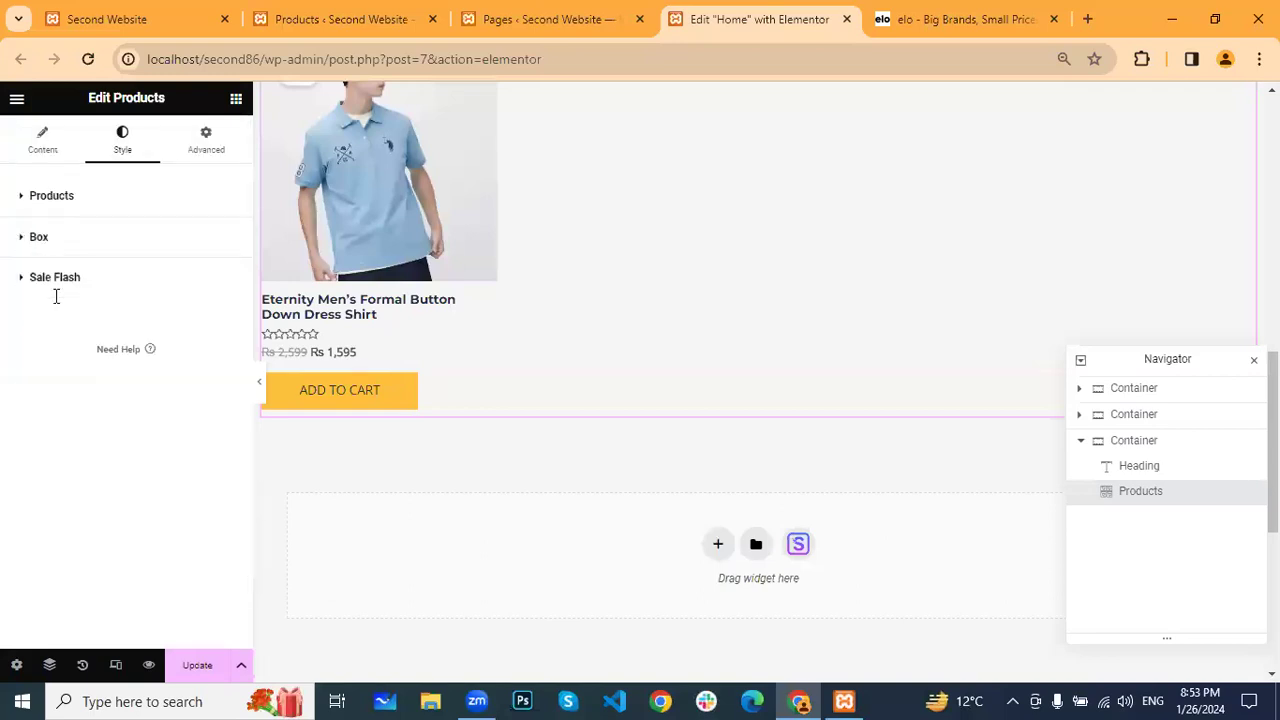
pyautogui.scroll(2, 292, 265)
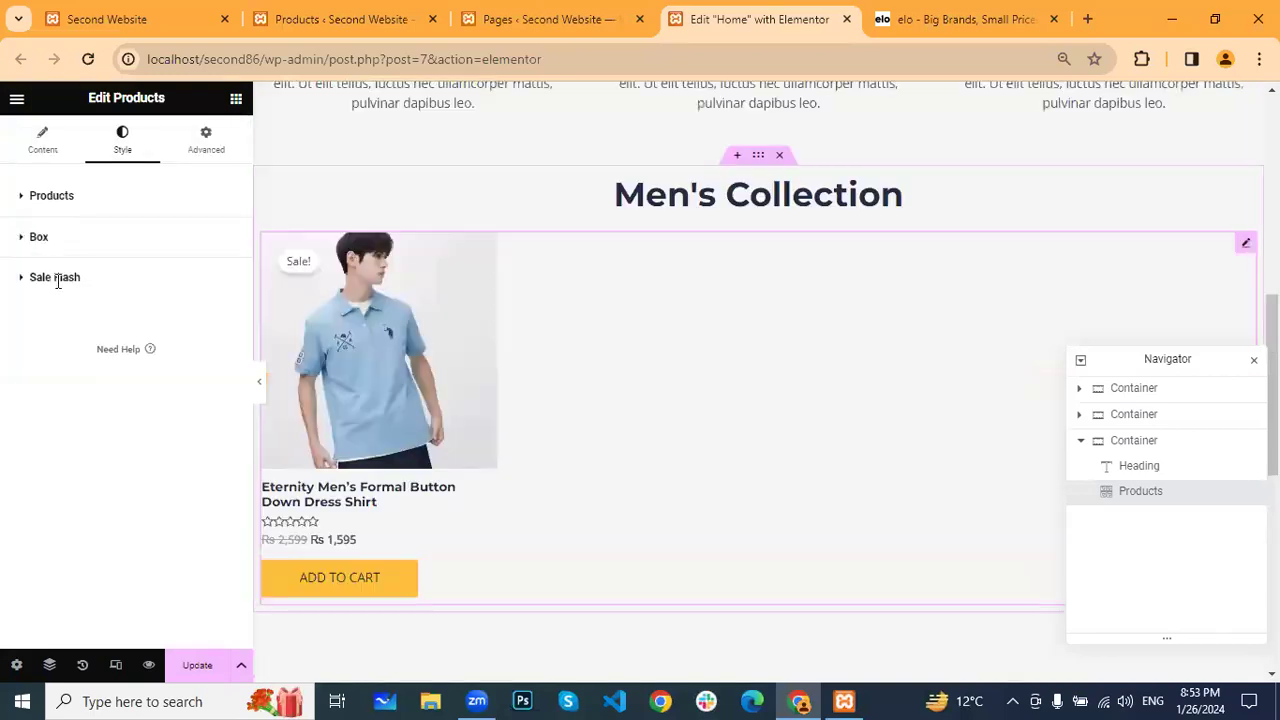
pyautogui.click(57, 279)
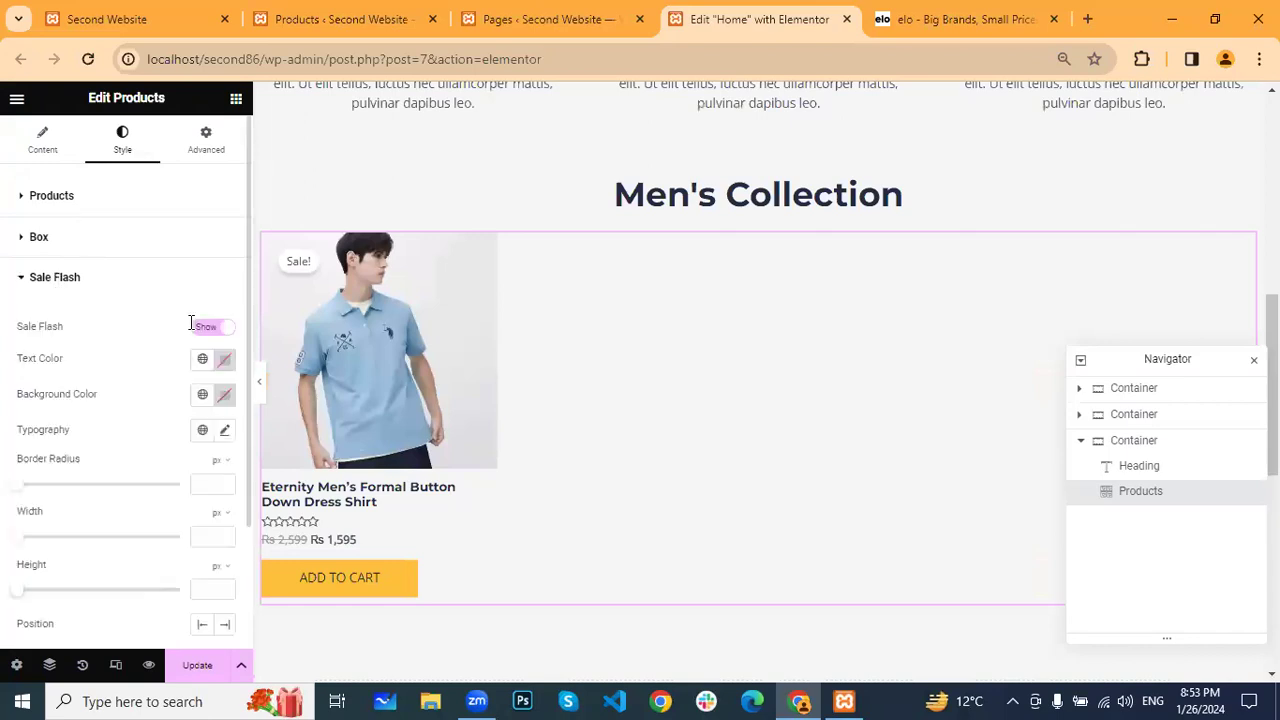
pyautogui.click(192, 325)
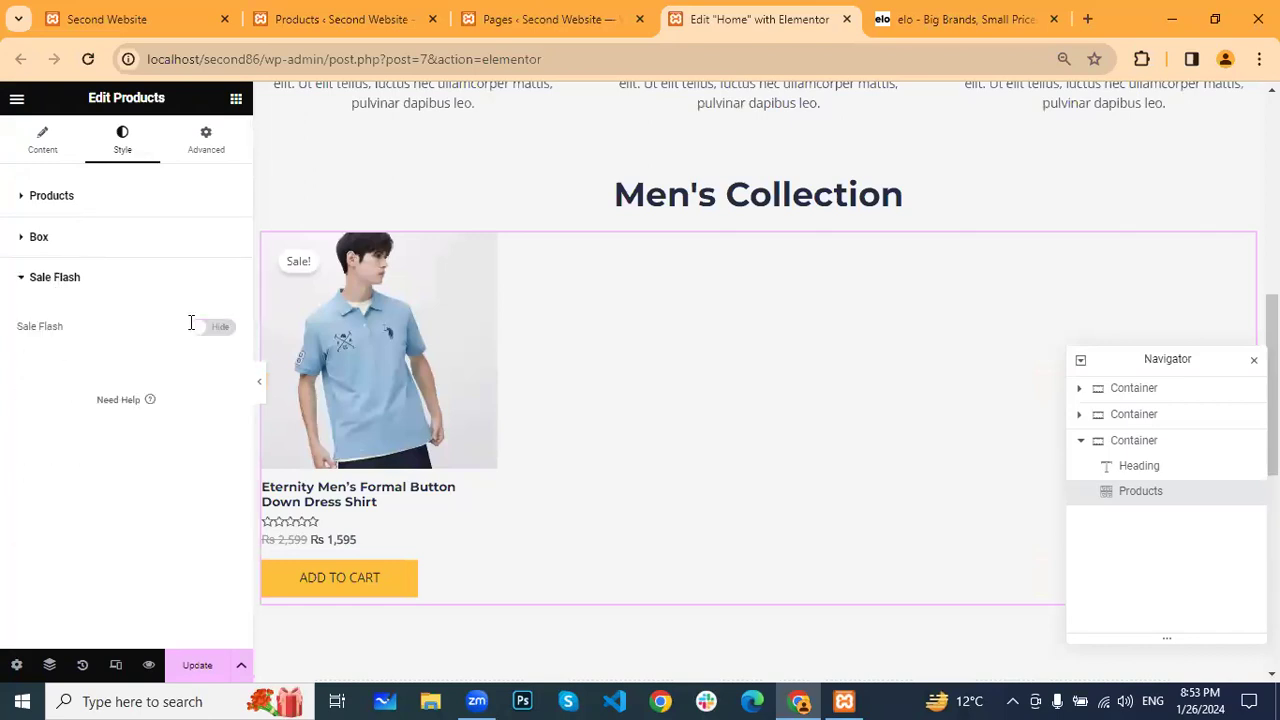
pyautogui.click(208, 329)
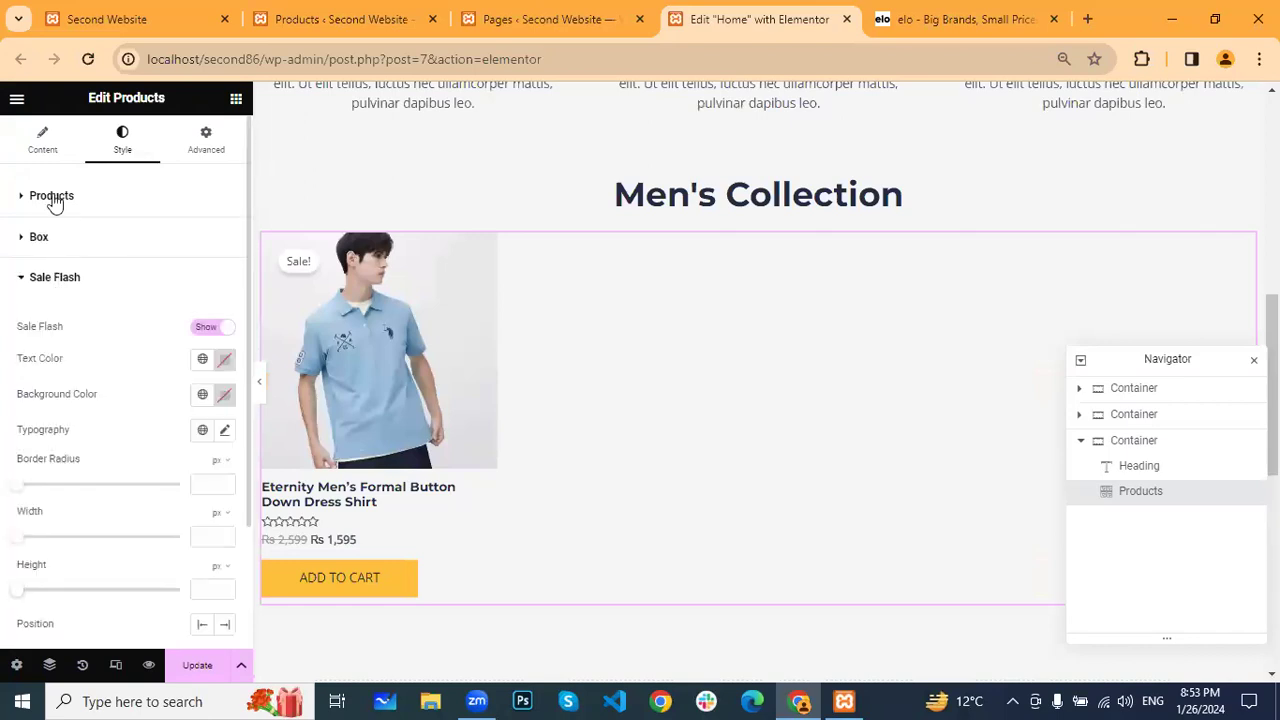
# Set the normal-state background color of the products' Add to Cart button to a medium blue, about #6382CA
pyautogui.click(122, 237)
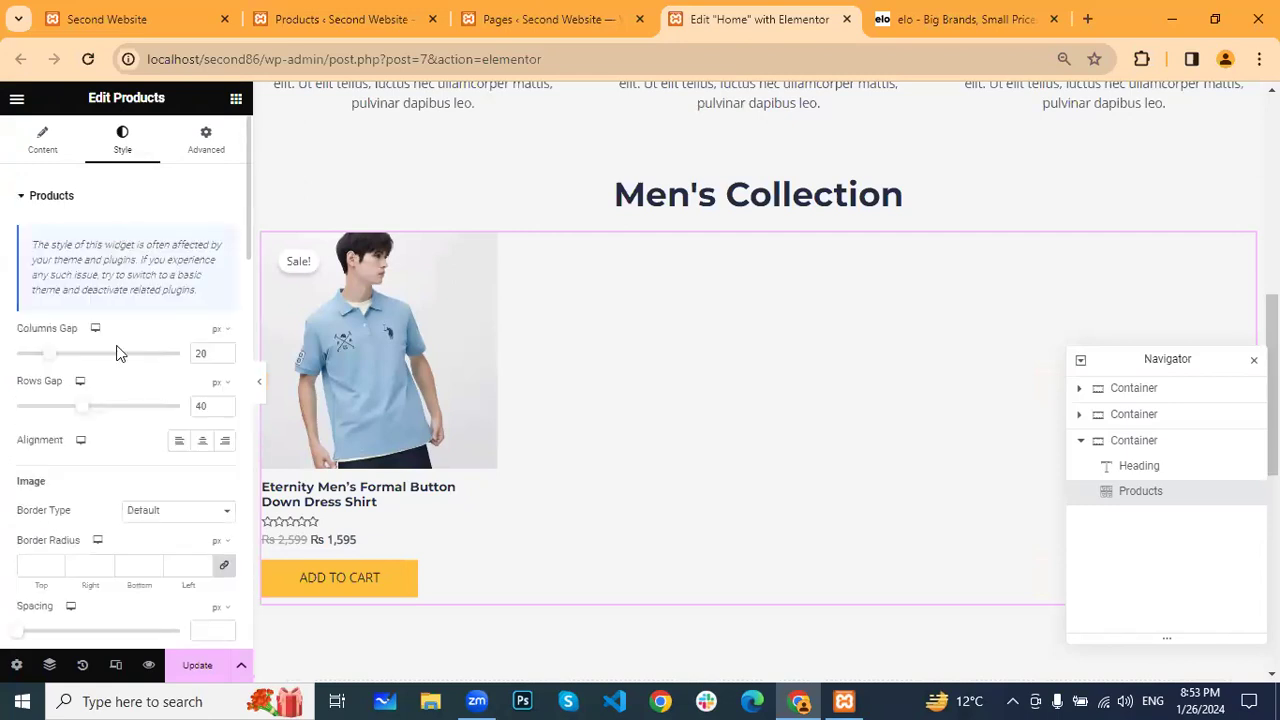
pyautogui.scroll(-4, 118, 350)
pyautogui.scroll(-5, 118, 352)
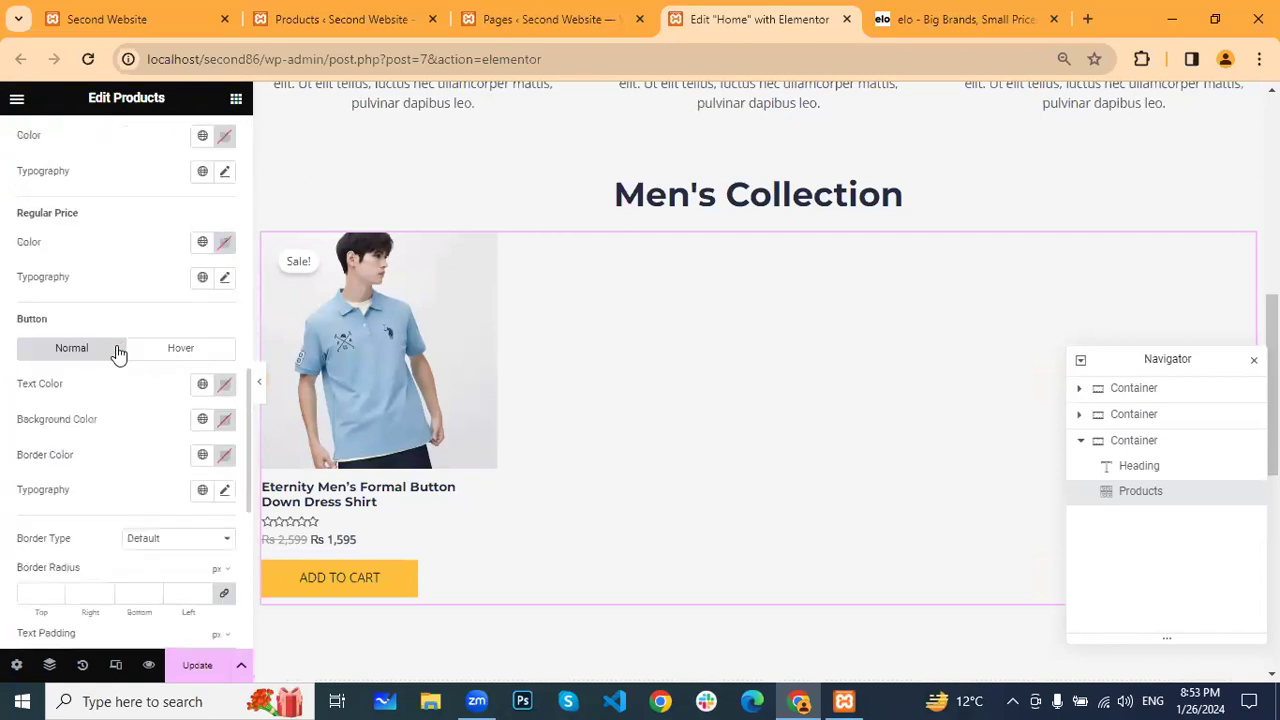
pyautogui.scroll(-1, 117, 354)
pyautogui.scroll(1, 63, 251)
pyautogui.scroll(-1, 43, 379)
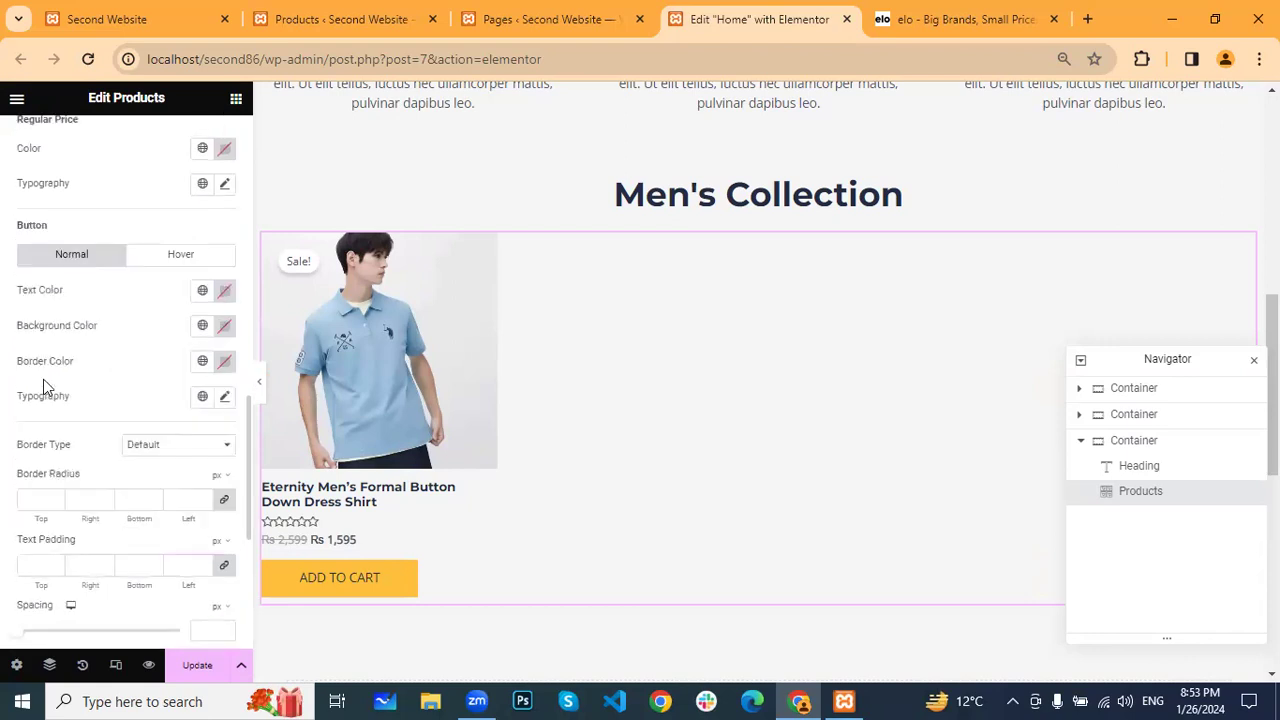
pyautogui.click(224, 326)
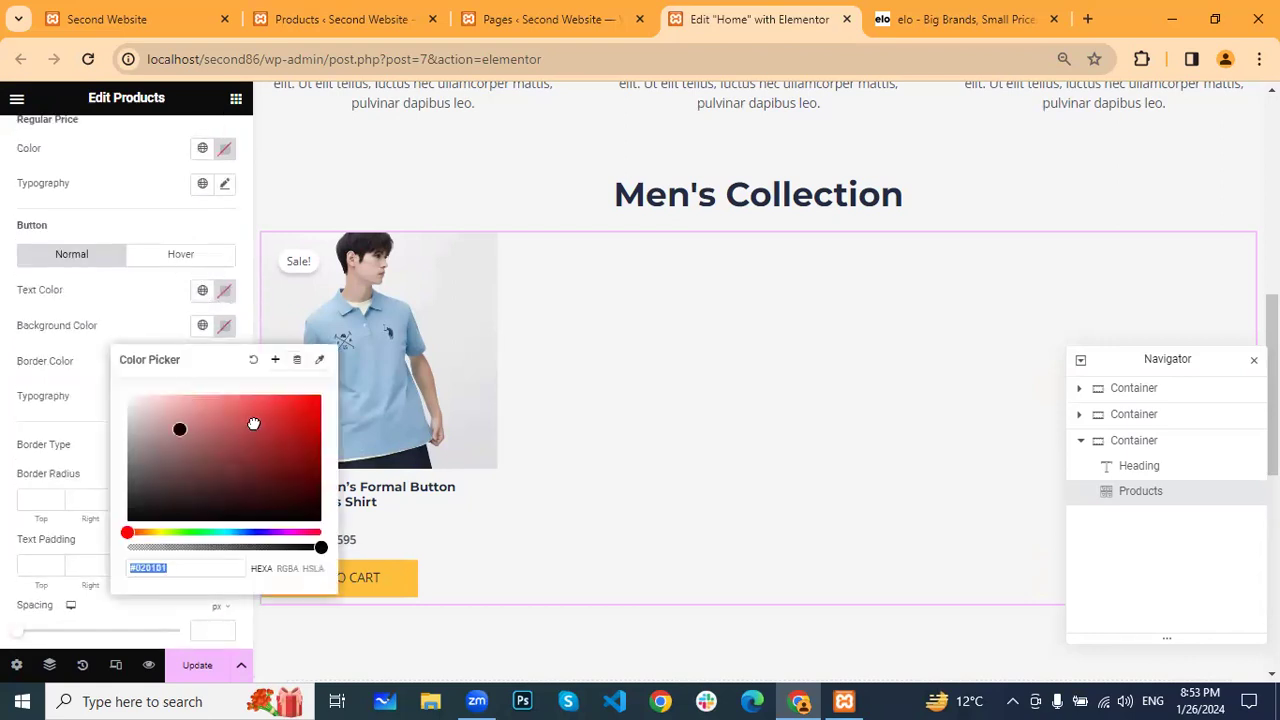
pyautogui.write('#E11515')
pyautogui.moveTo(254, 424)
pyautogui.mouseDown()
pyautogui.moveTo(320, 398)
pyautogui.moveTo(258, 394)
pyautogui.moveTo(272, 394)
pyautogui.moveTo(291, 464)
pyautogui.moveTo(214, 449)
pyautogui.moveTo(225, 422)
pyautogui.mouseUp()
pyautogui.moveTo(127, 533); pyautogui.dragTo(250, 533)
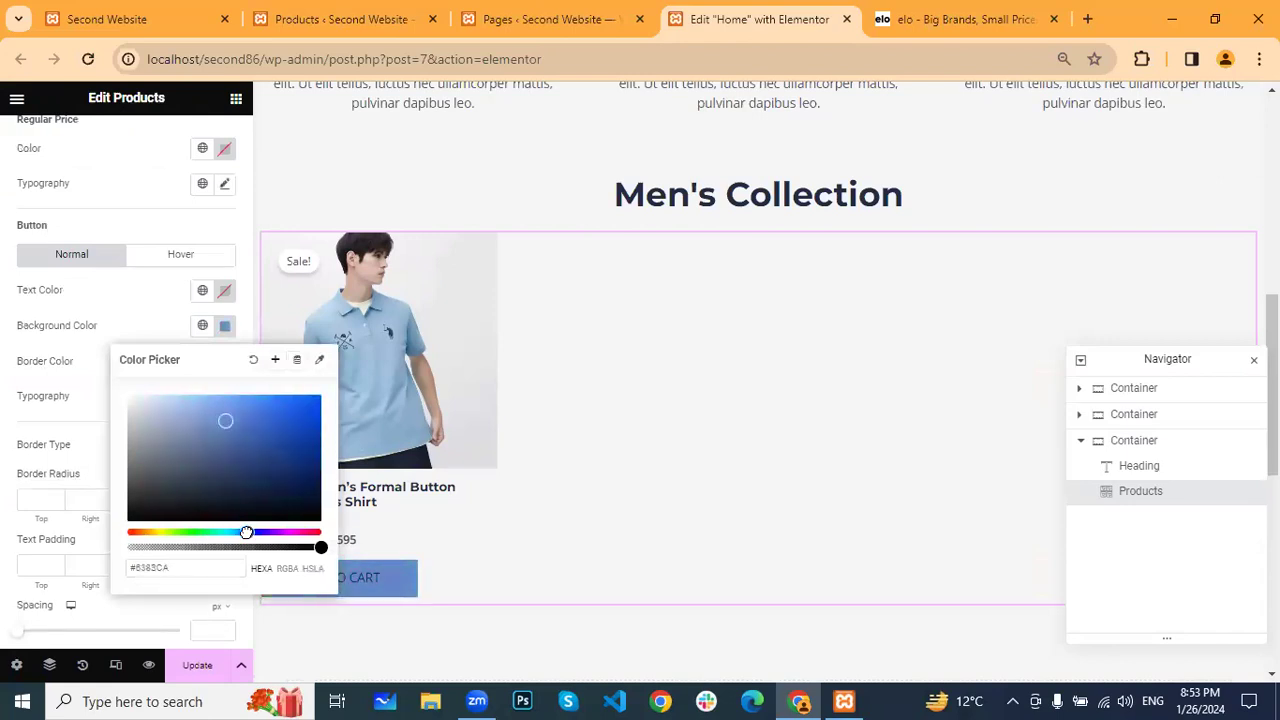
pyautogui.click(11, 400)
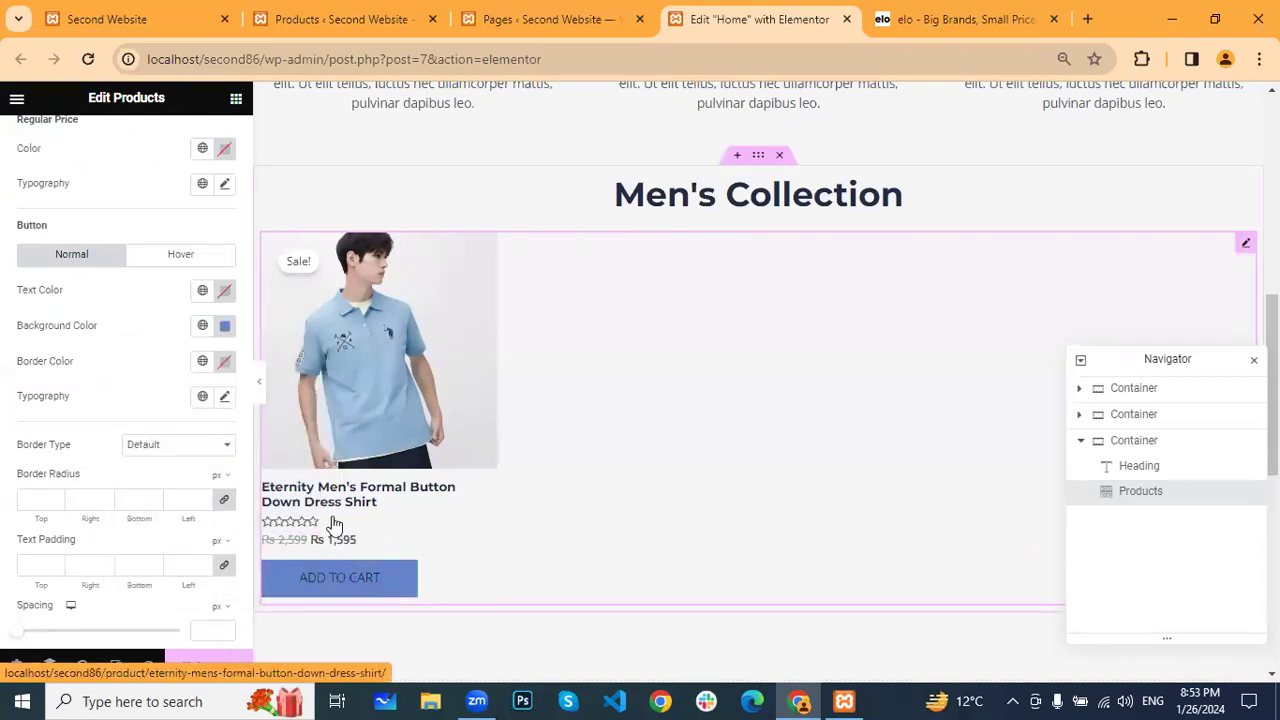
# Hide the rating stars in the product listing by setting their star size to 0 em
pyautogui.scroll(-2, 161, 371)
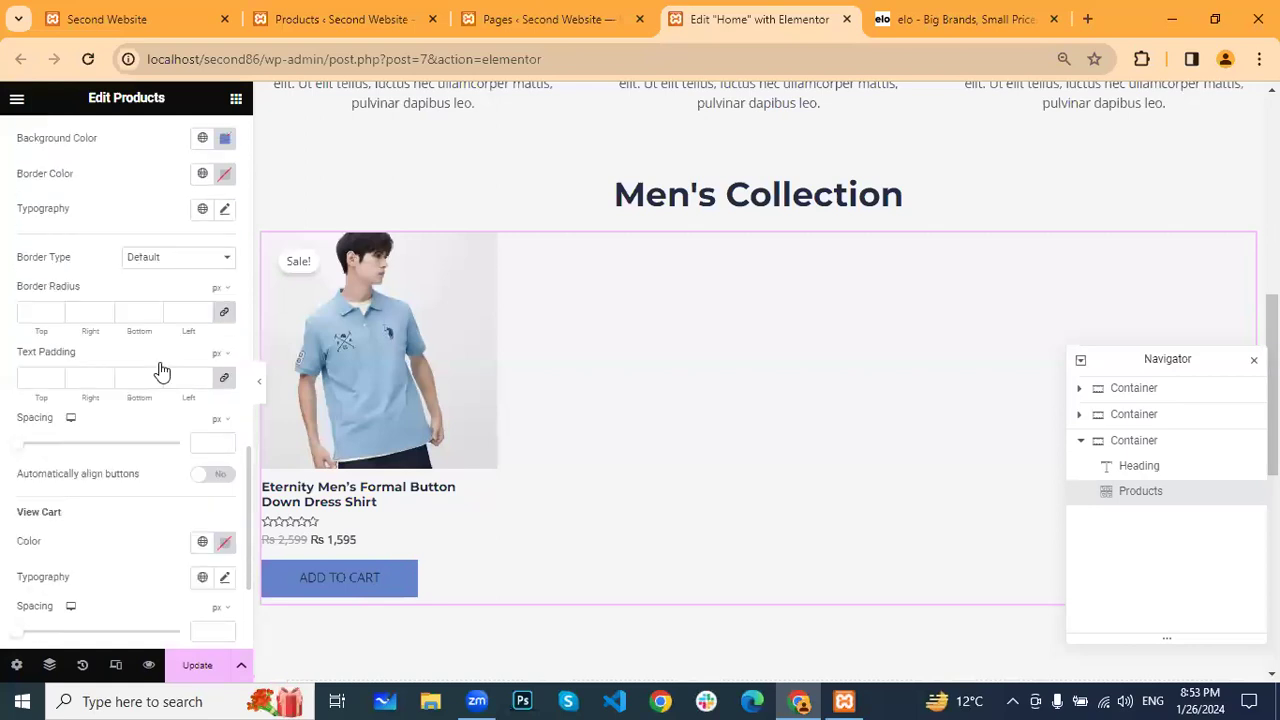
pyautogui.scroll(-5, 162, 369)
pyautogui.scroll(5, 124, 336)
pyautogui.scroll(-1, 372, 545)
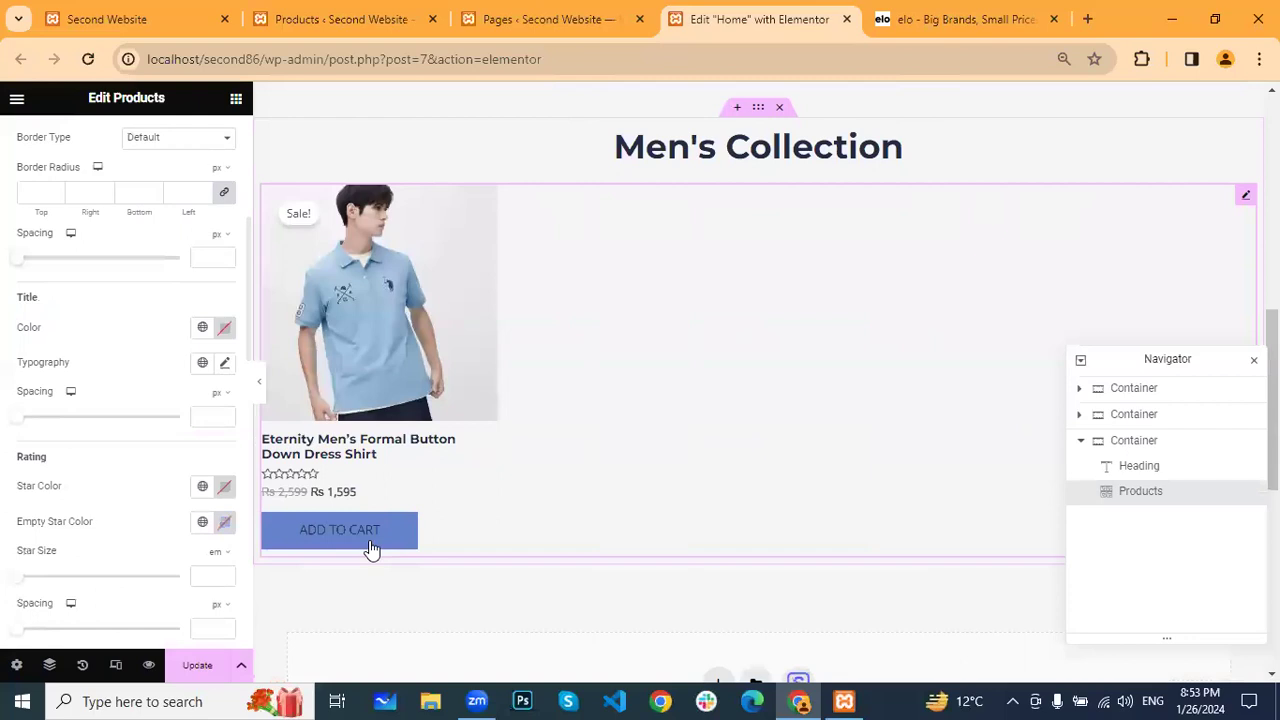
pyautogui.scroll(-1, 372, 548)
pyautogui.scroll(-1, 118, 500)
pyautogui.click(215, 487)
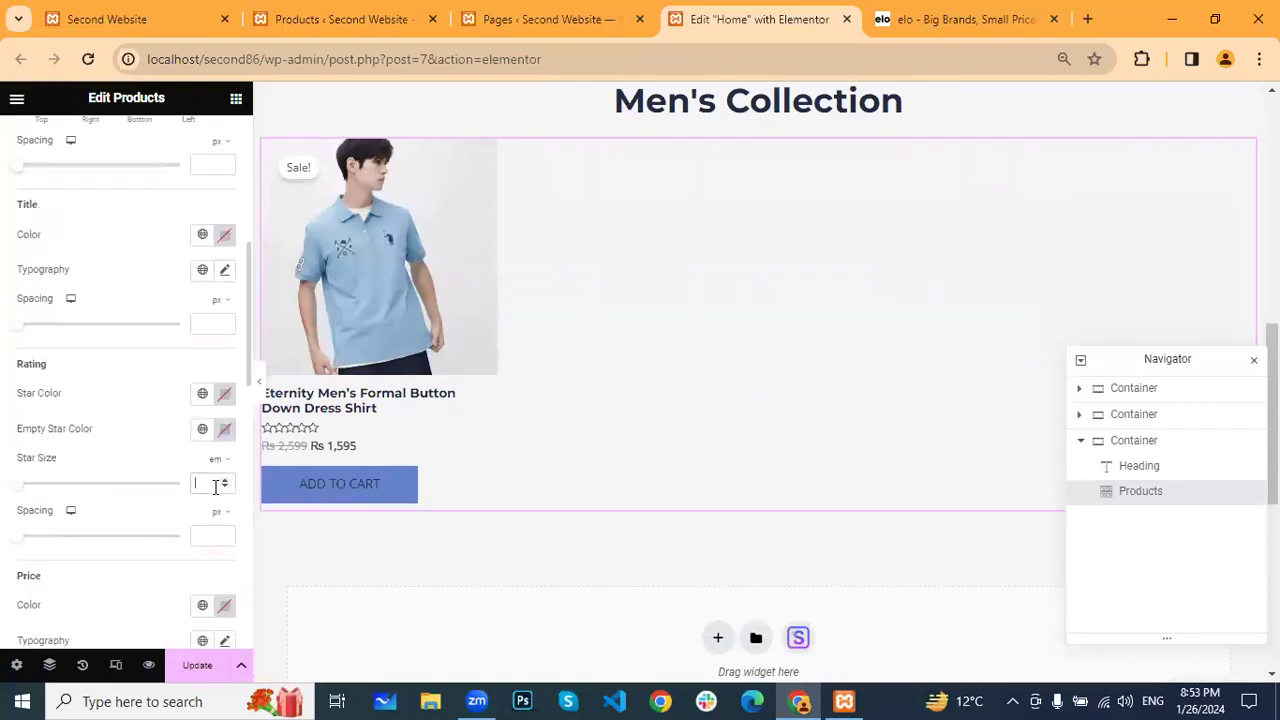
pyautogui.write('0')
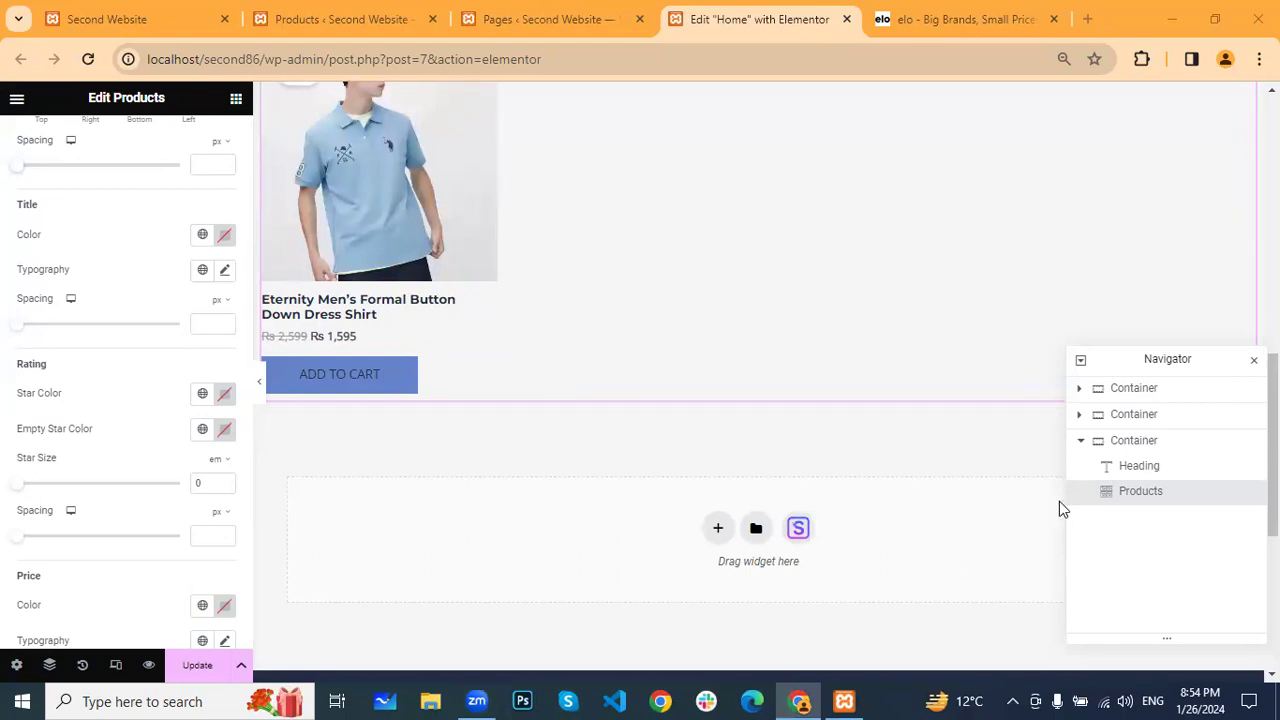
# Update the home page, reload the live site, and reveal the Men category's submenu in the header menu
pyautogui.click(197, 665)
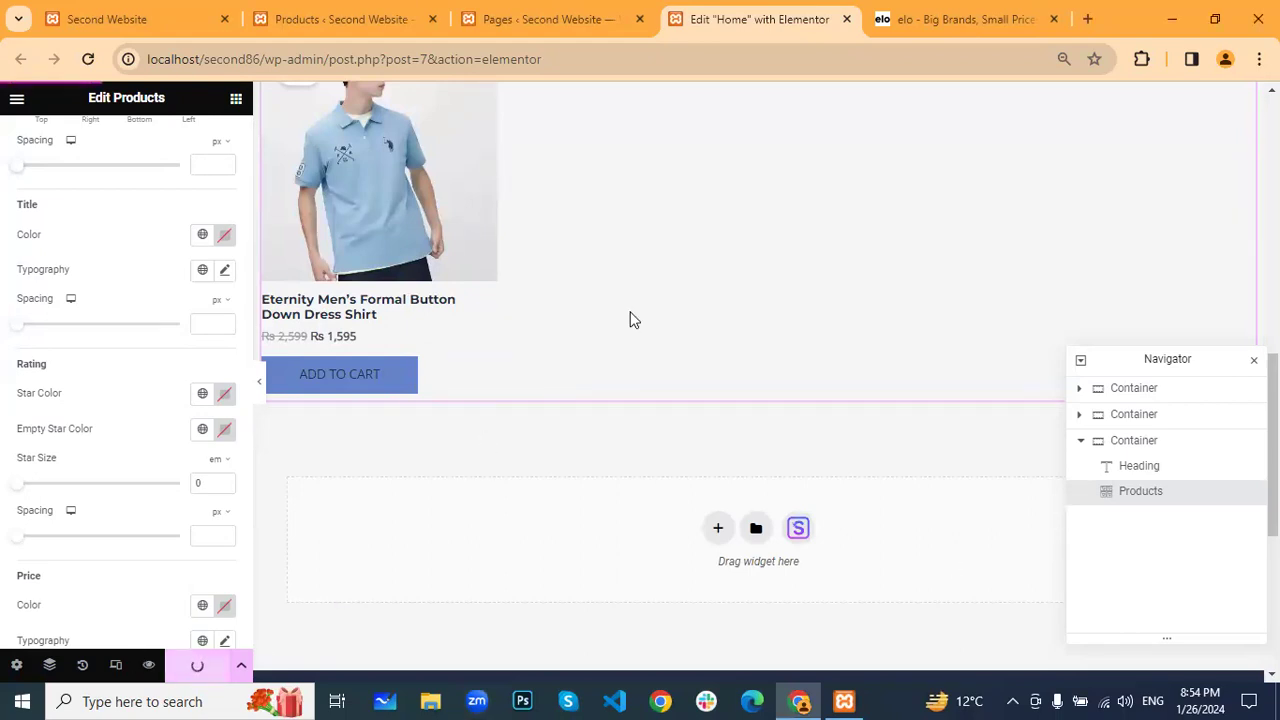
pyautogui.scroll(2, 640, 322)
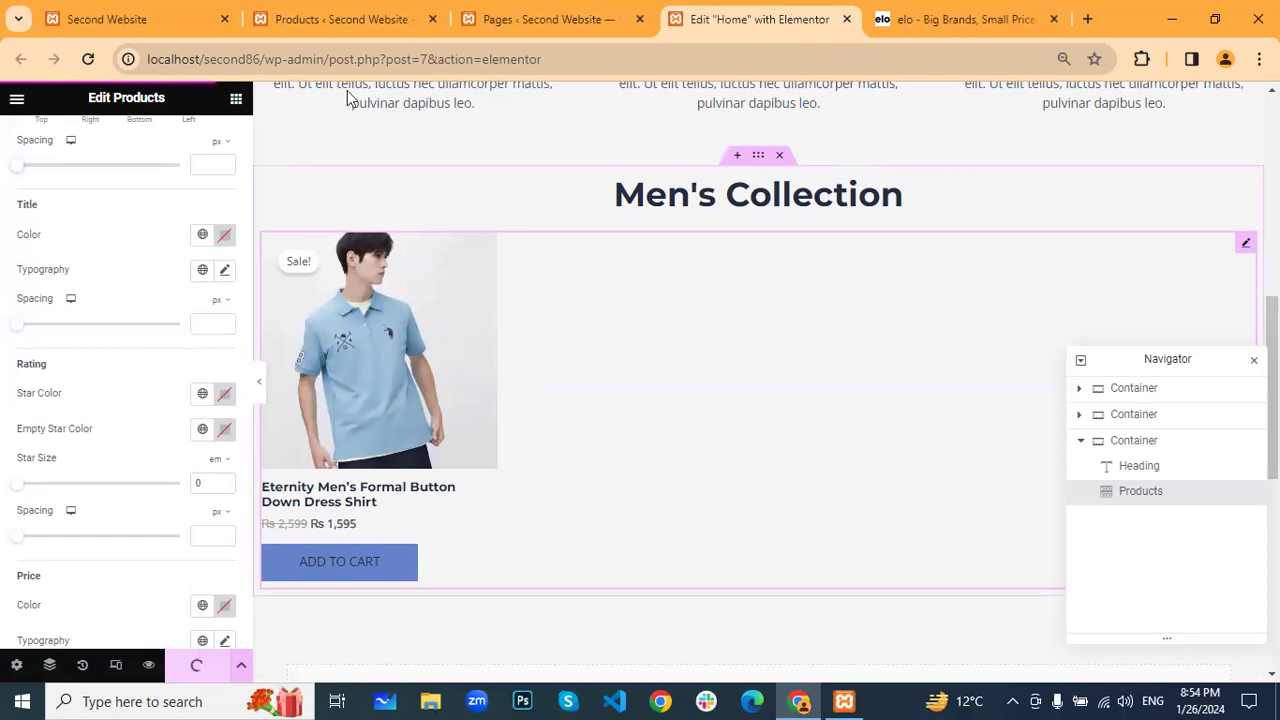
pyautogui.click(132, 19)
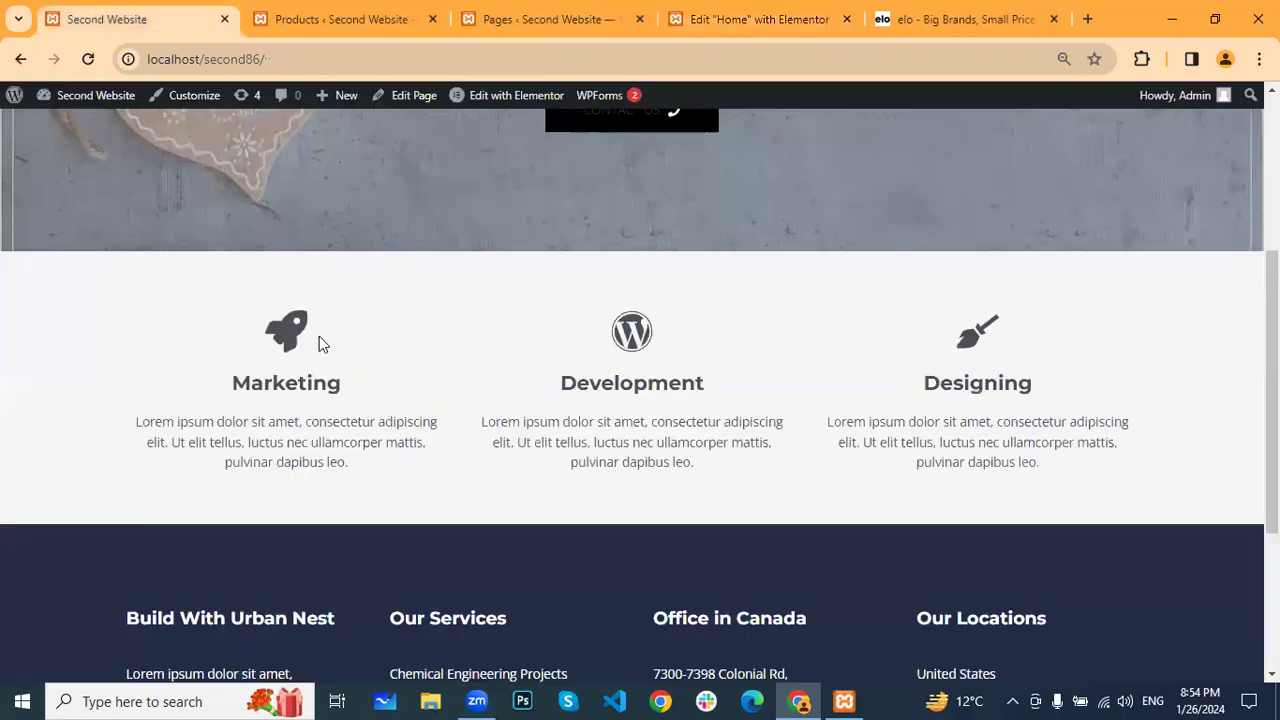
pyautogui.click(88, 59)
pyautogui.scroll(1, 852, 376)
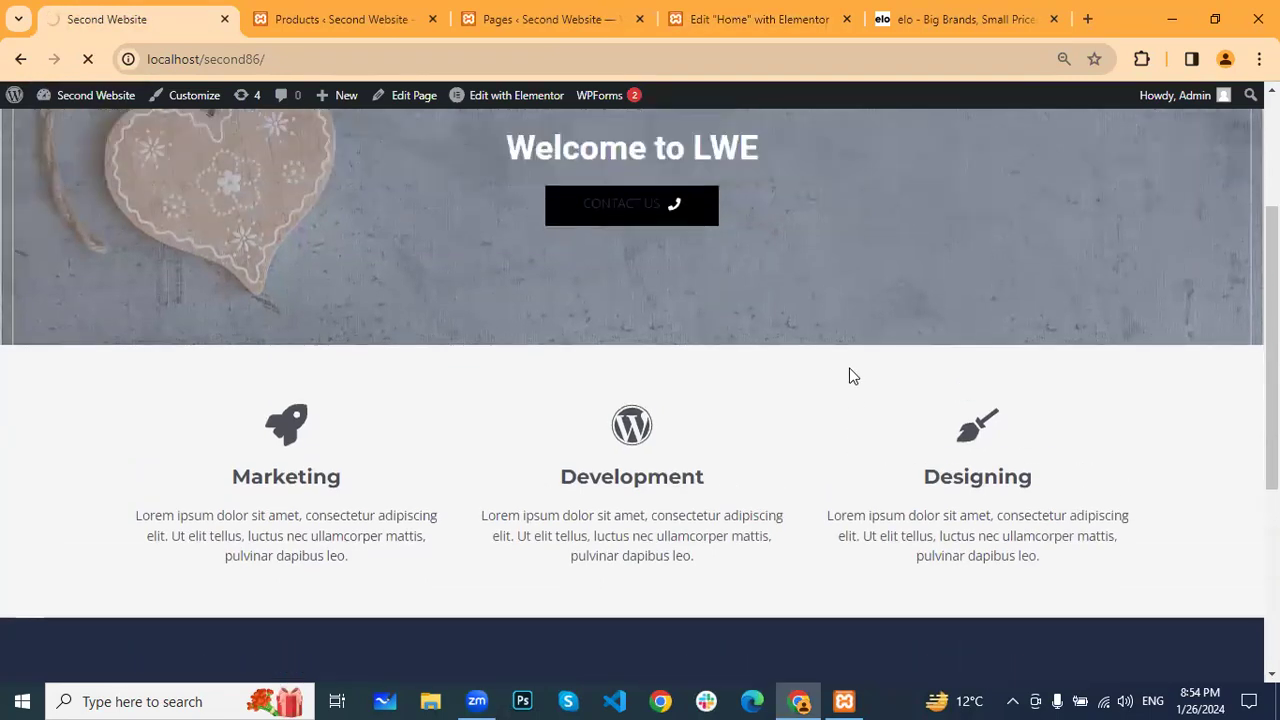
pyautogui.scroll(2, 852, 376)
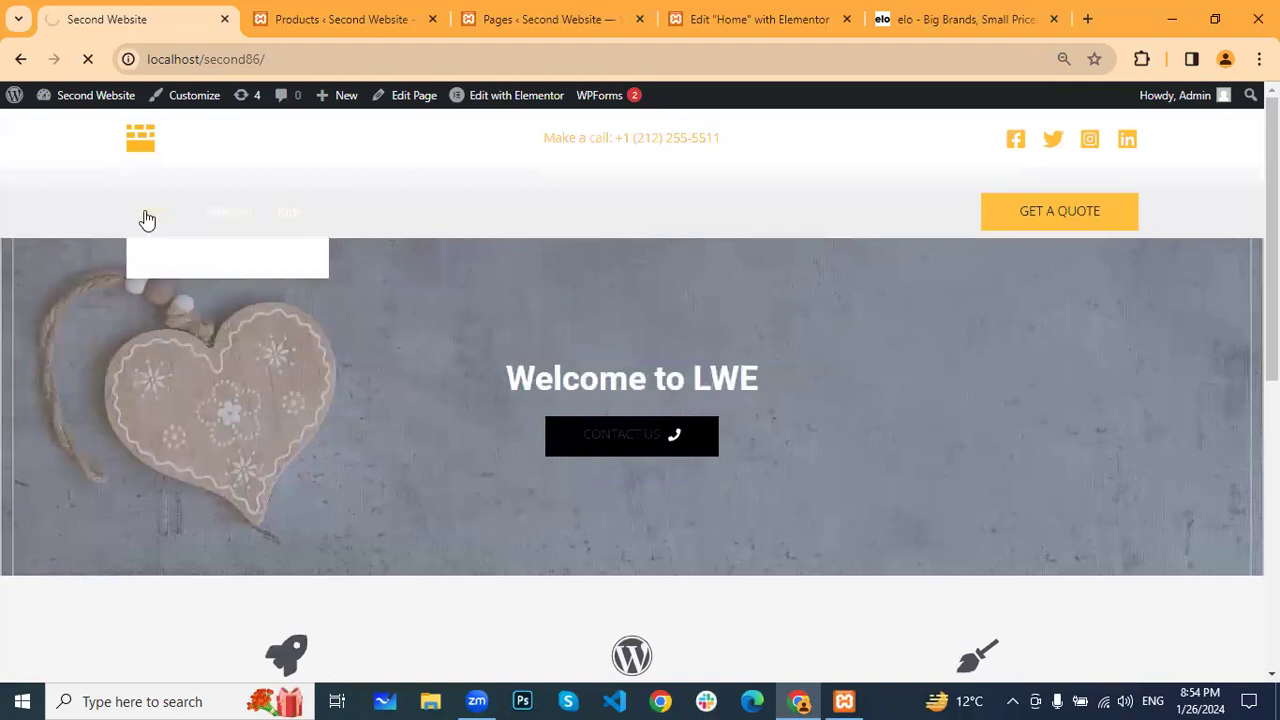
pyautogui.moveTo(150, 212)
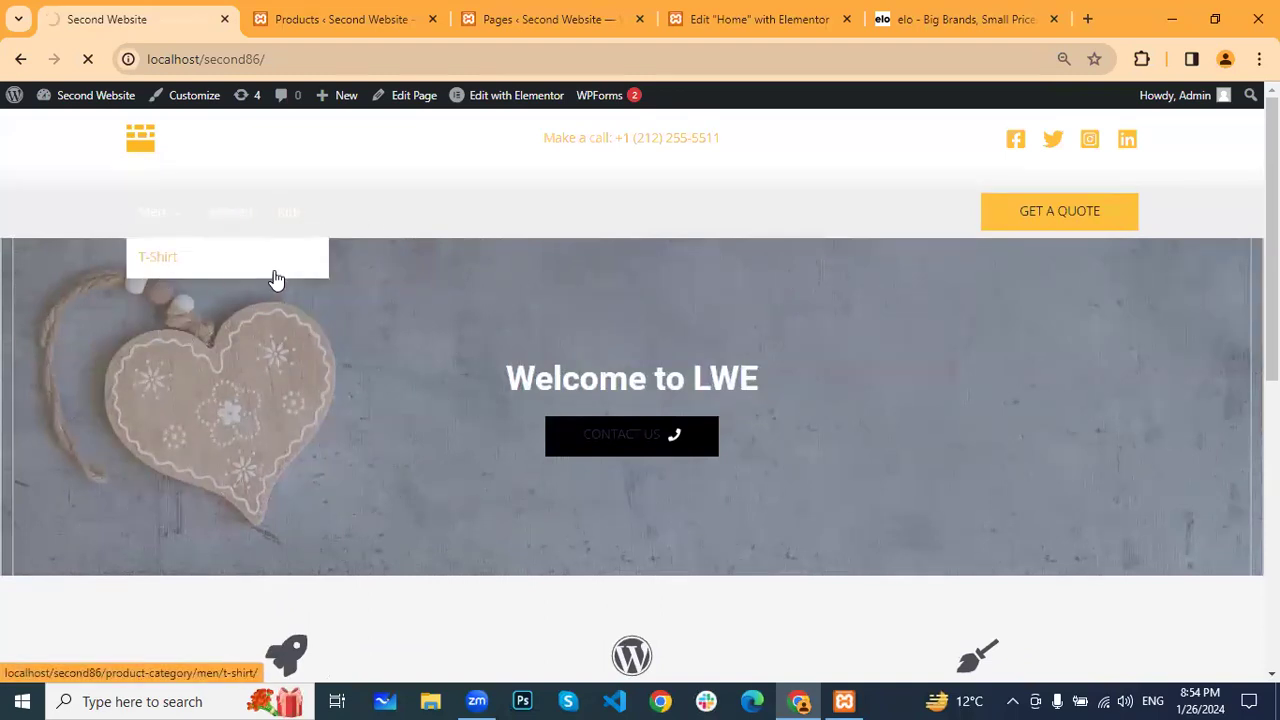
# Review the Men's Collection section on the live home page and open the T-Shirt category from the Men submenu
pyautogui.scroll(-1, 506, 351)
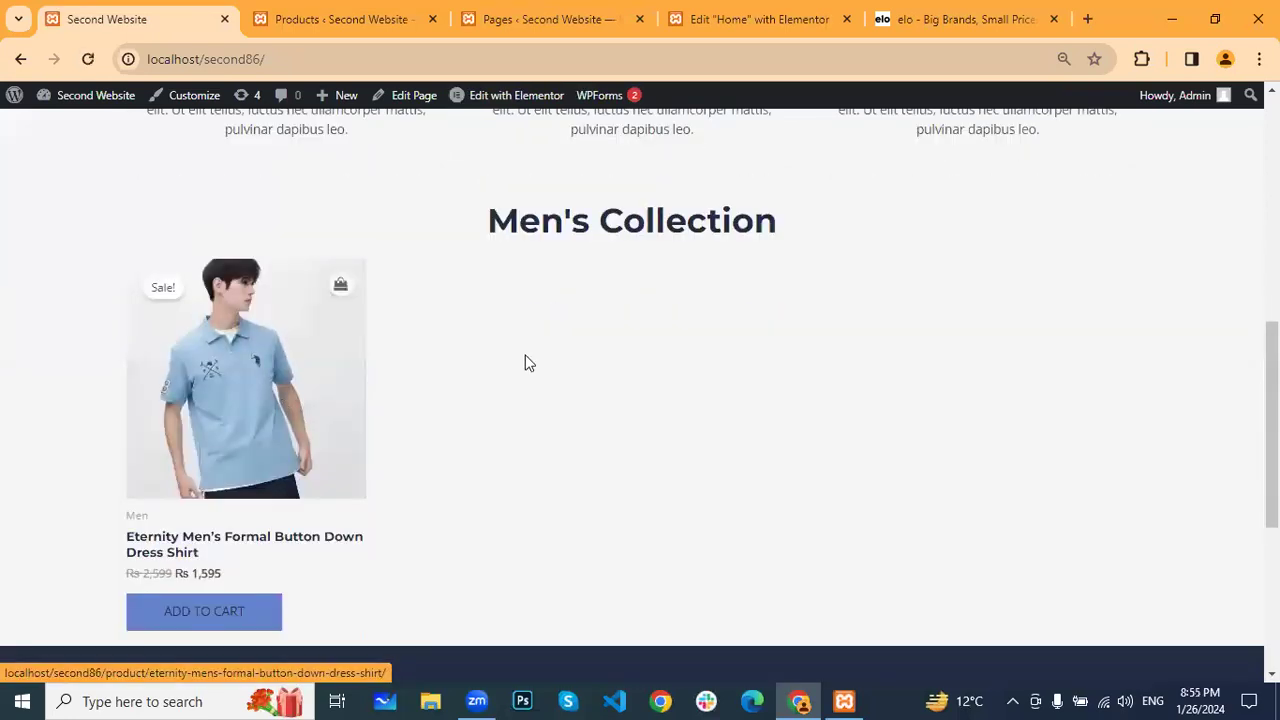
pyautogui.scroll(6, 523, 363)
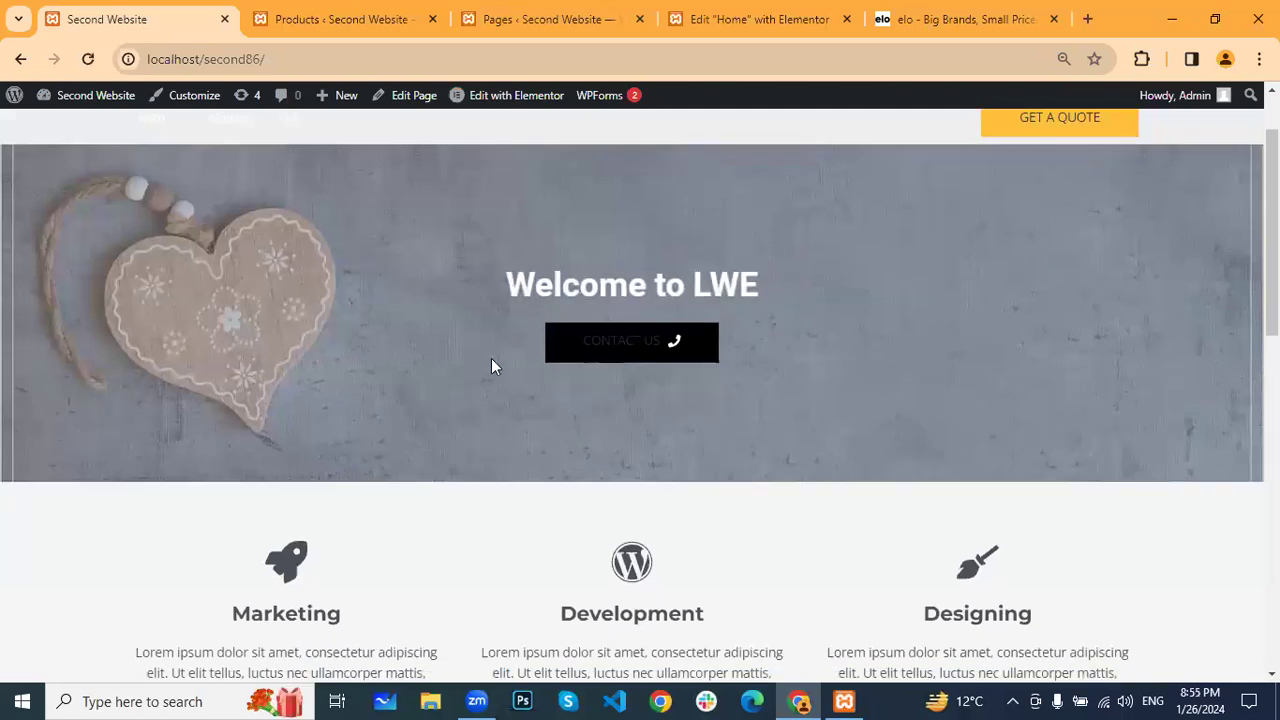
pyautogui.scroll(-4, 647, 435)
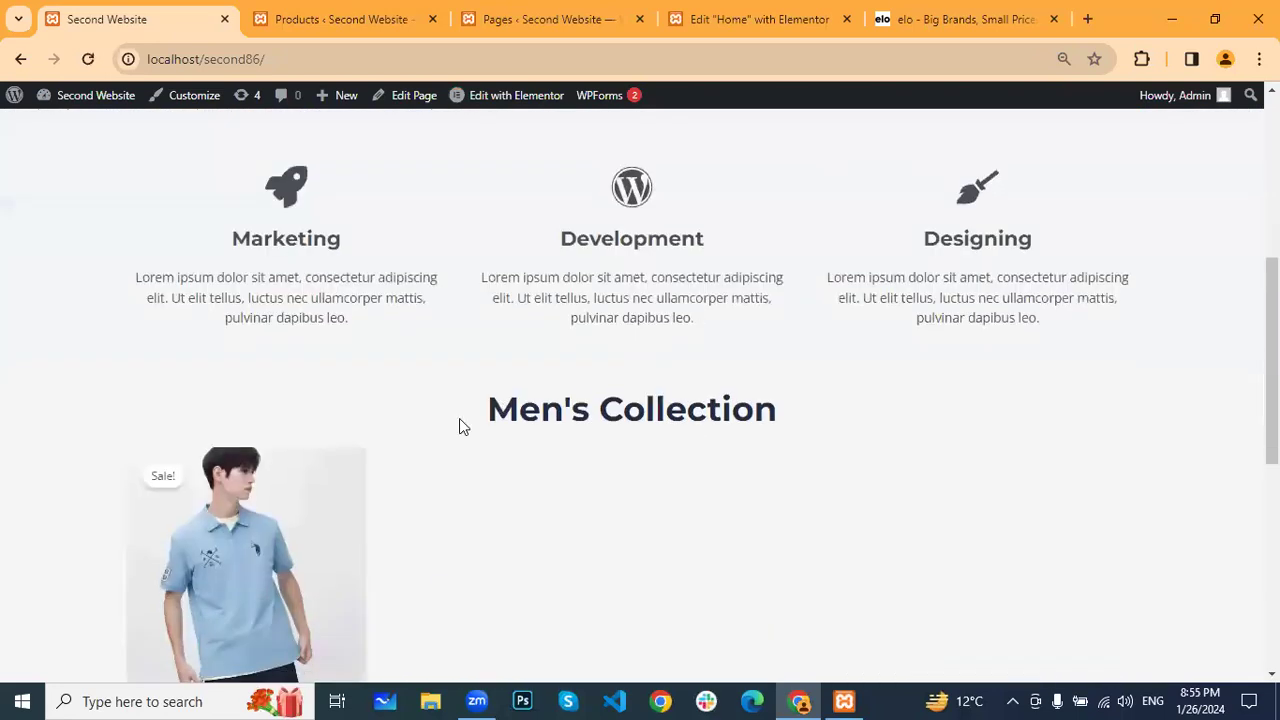
pyautogui.scroll(-2, 594, 452)
pyautogui.scroll(6, 351, 314)
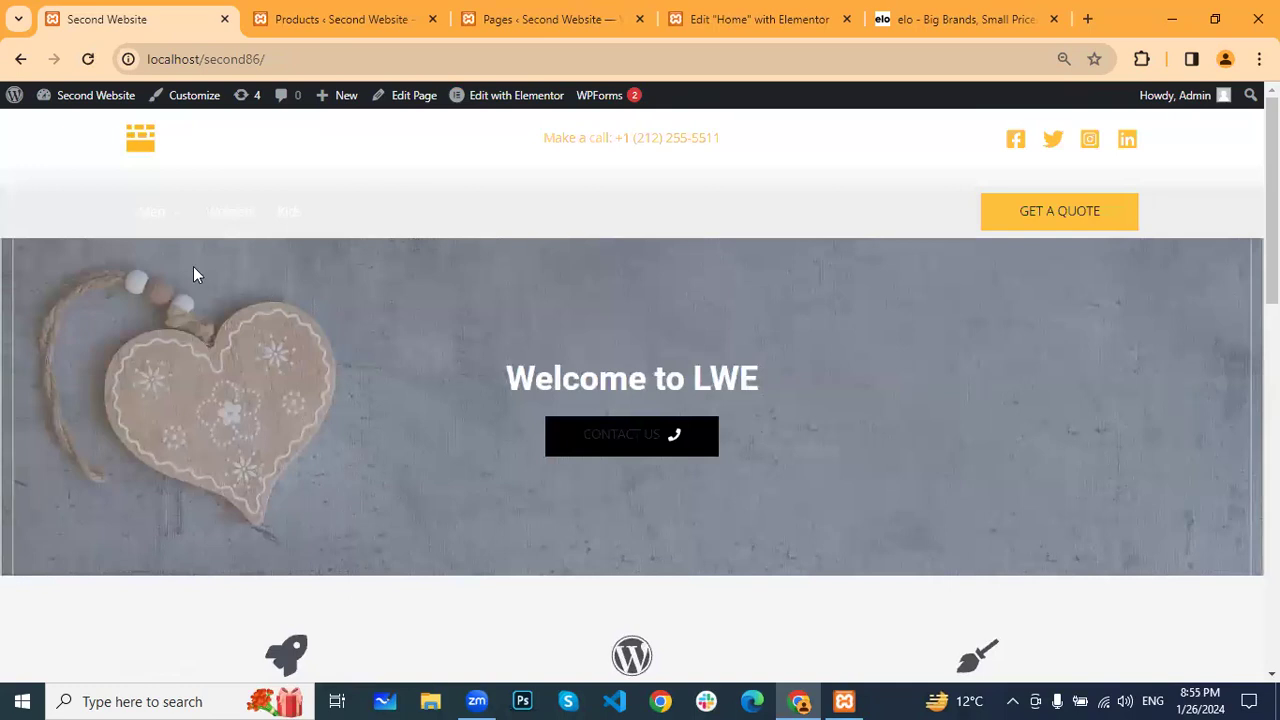
pyautogui.moveTo(170, 215)
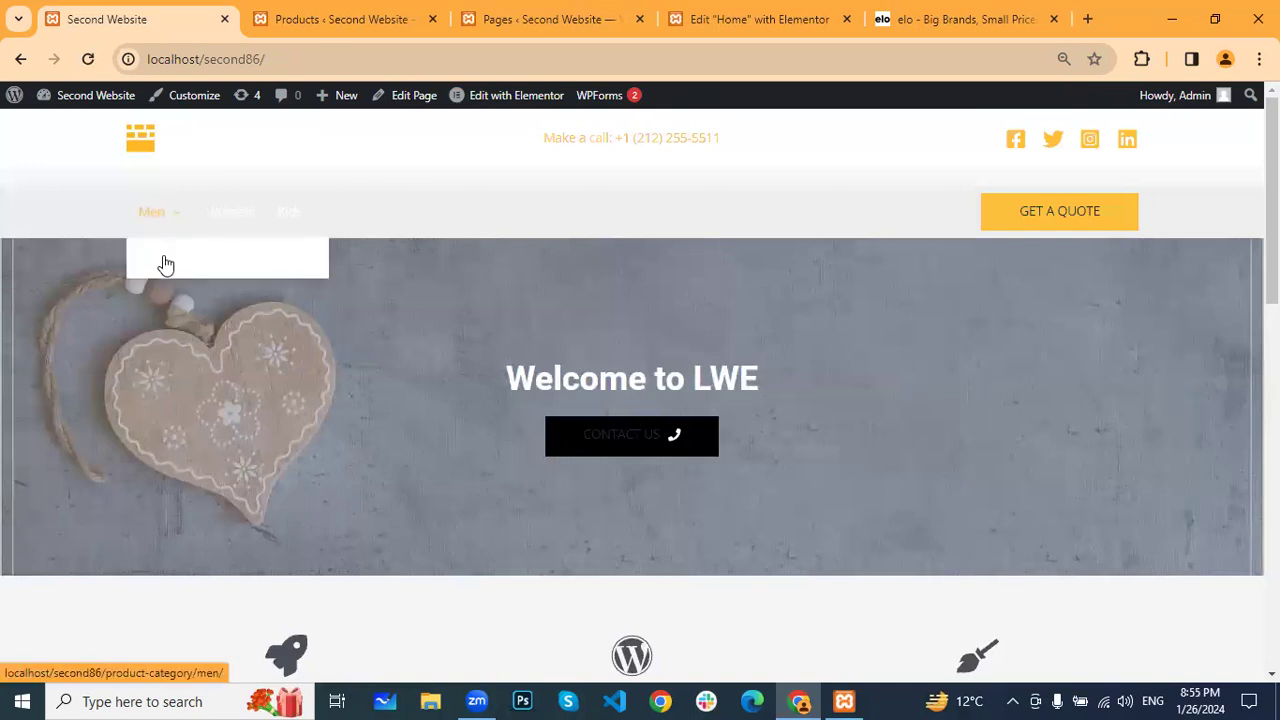
pyautogui.click(165, 261)
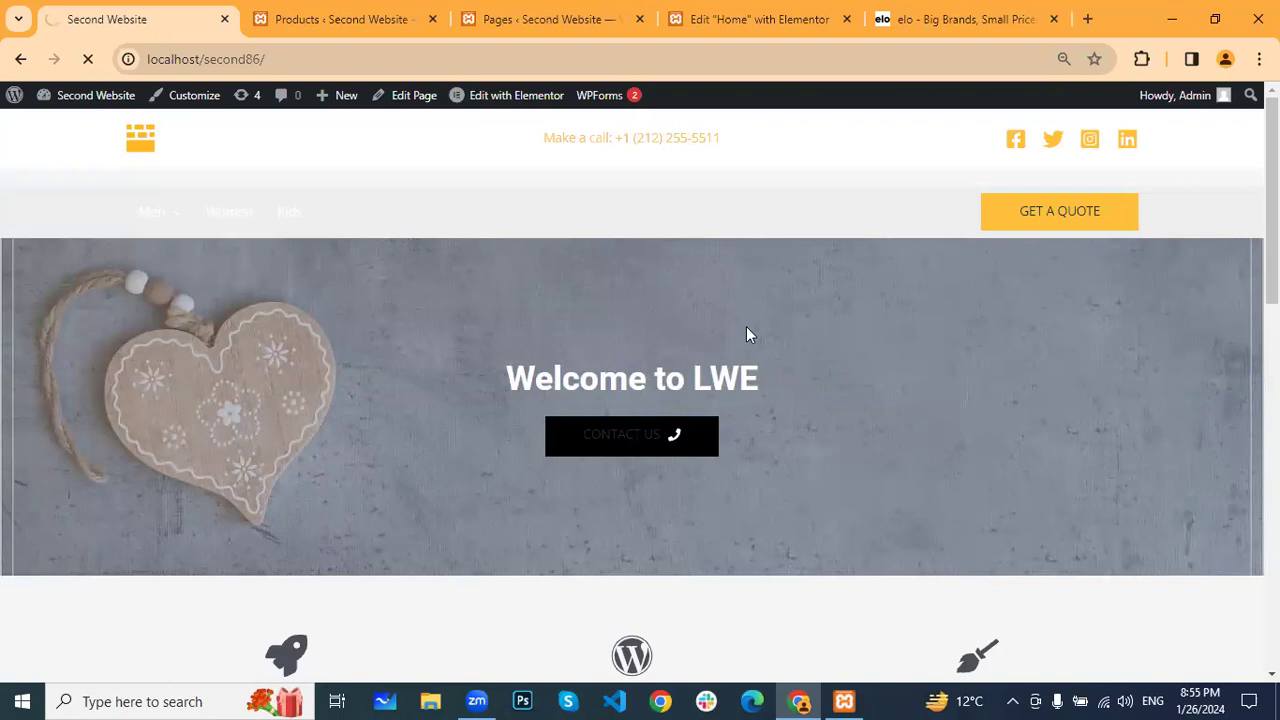
# Examine the T-Shirt category page's product listing and check its sorting options without changing the default sorting
pyautogui.scroll(-2, 517, 340)
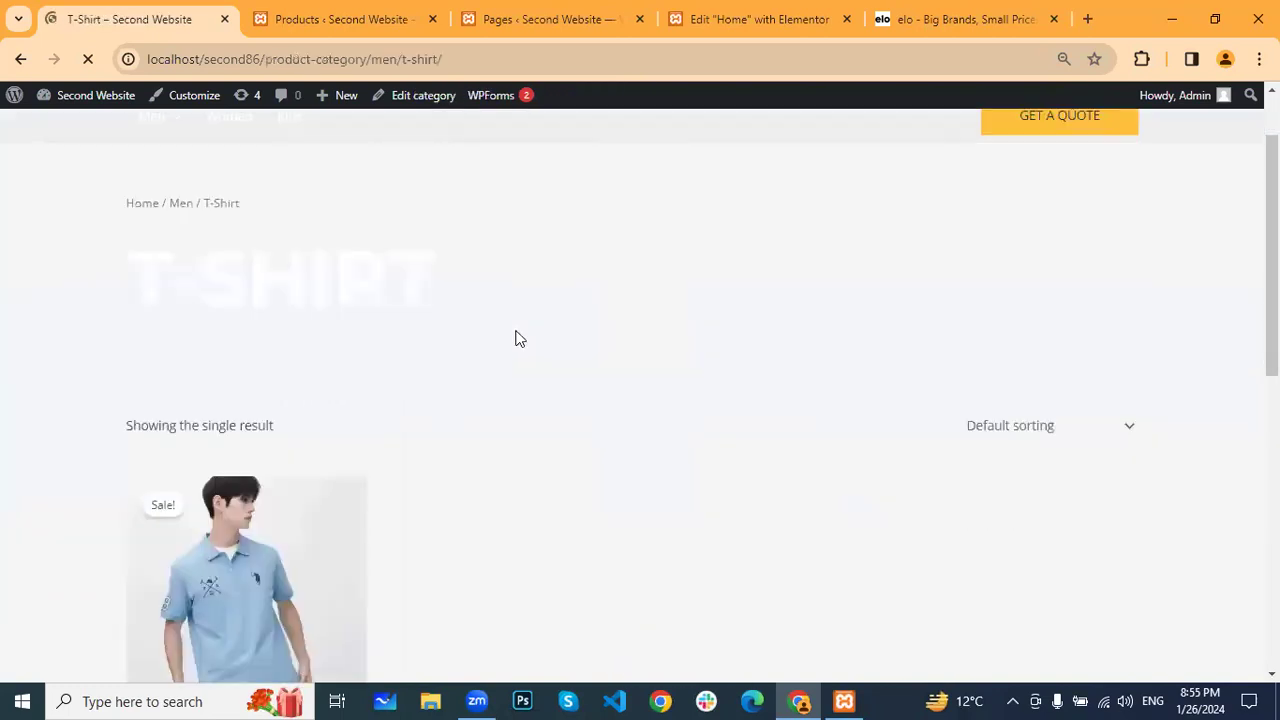
pyautogui.scroll(-2, 311, 283)
pyautogui.scroll(3, 600, 327)
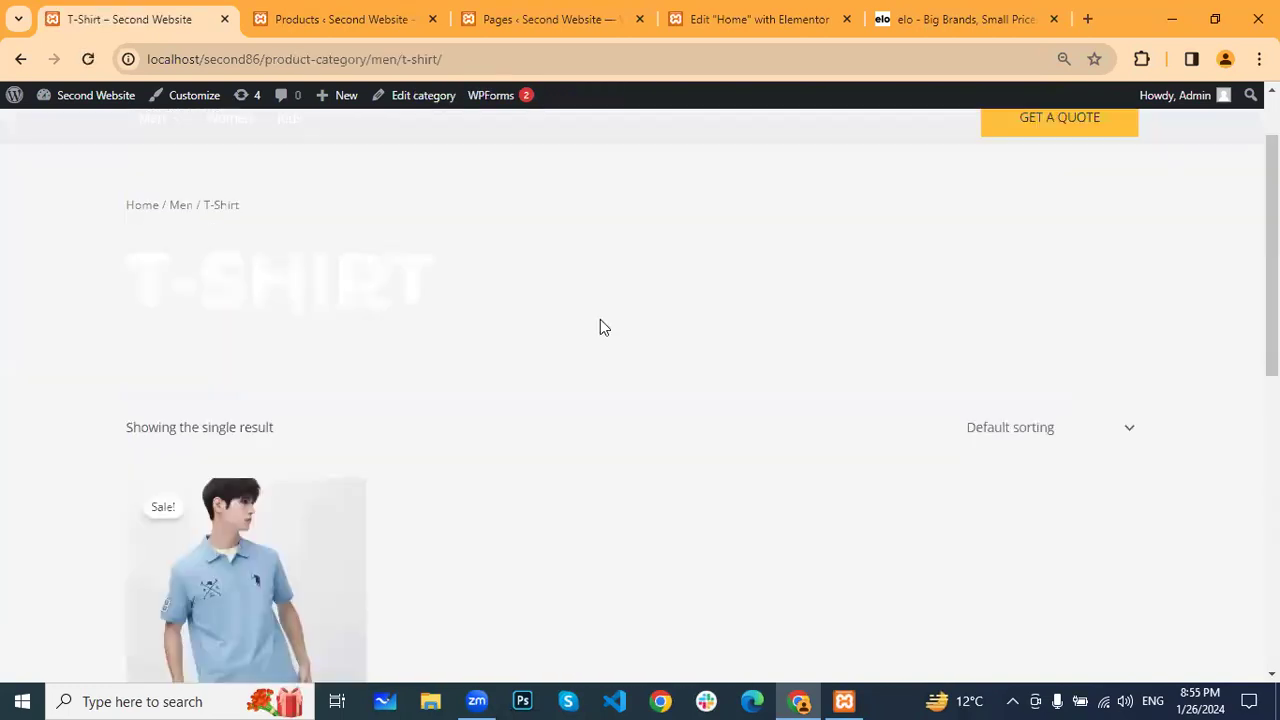
pyautogui.scroll(-3, 625, 330)
pyautogui.scroll(-1, 315, 454)
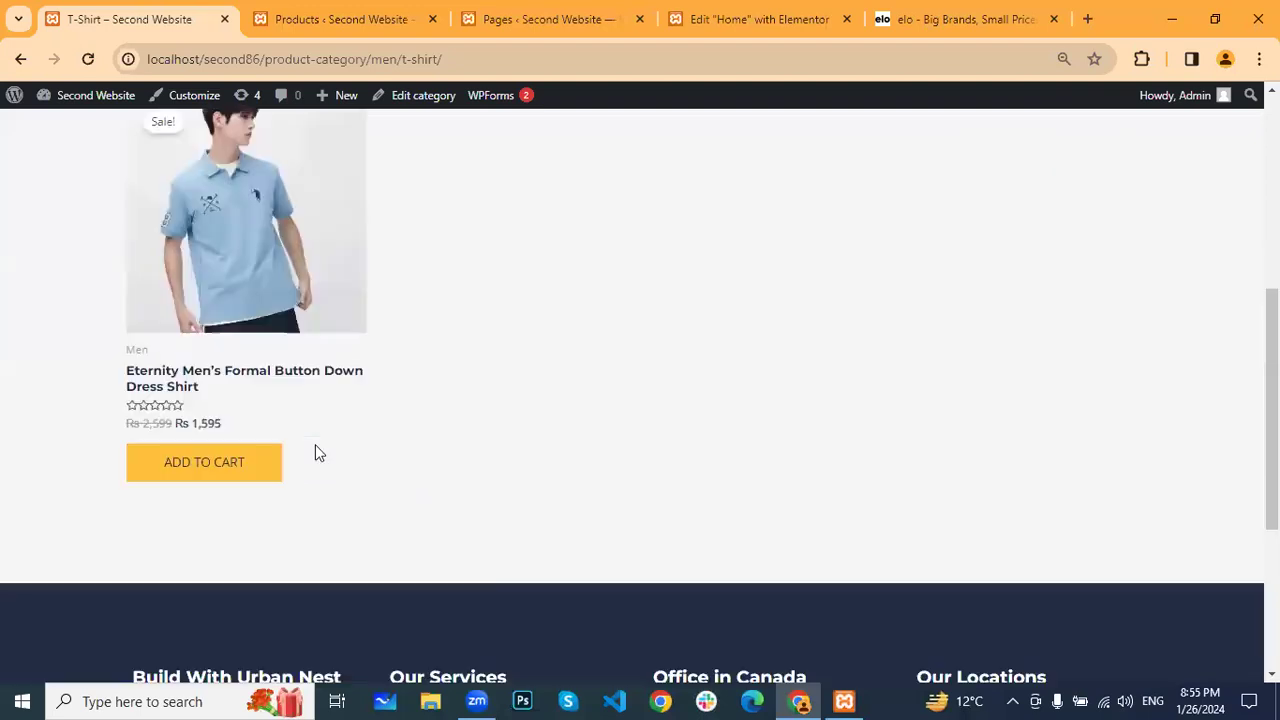
pyautogui.scroll(-2, 315, 451)
pyautogui.scroll(3, 611, 314)
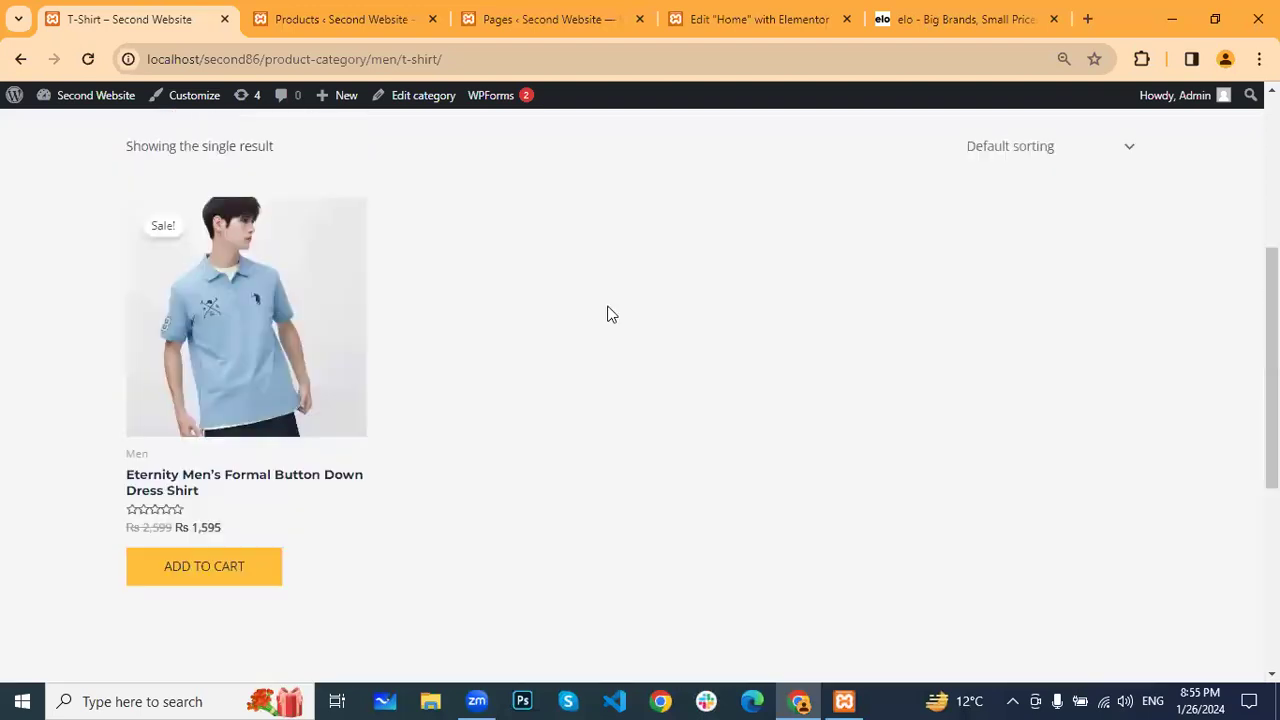
pyautogui.click(1132, 148)
pyautogui.press('Escape')
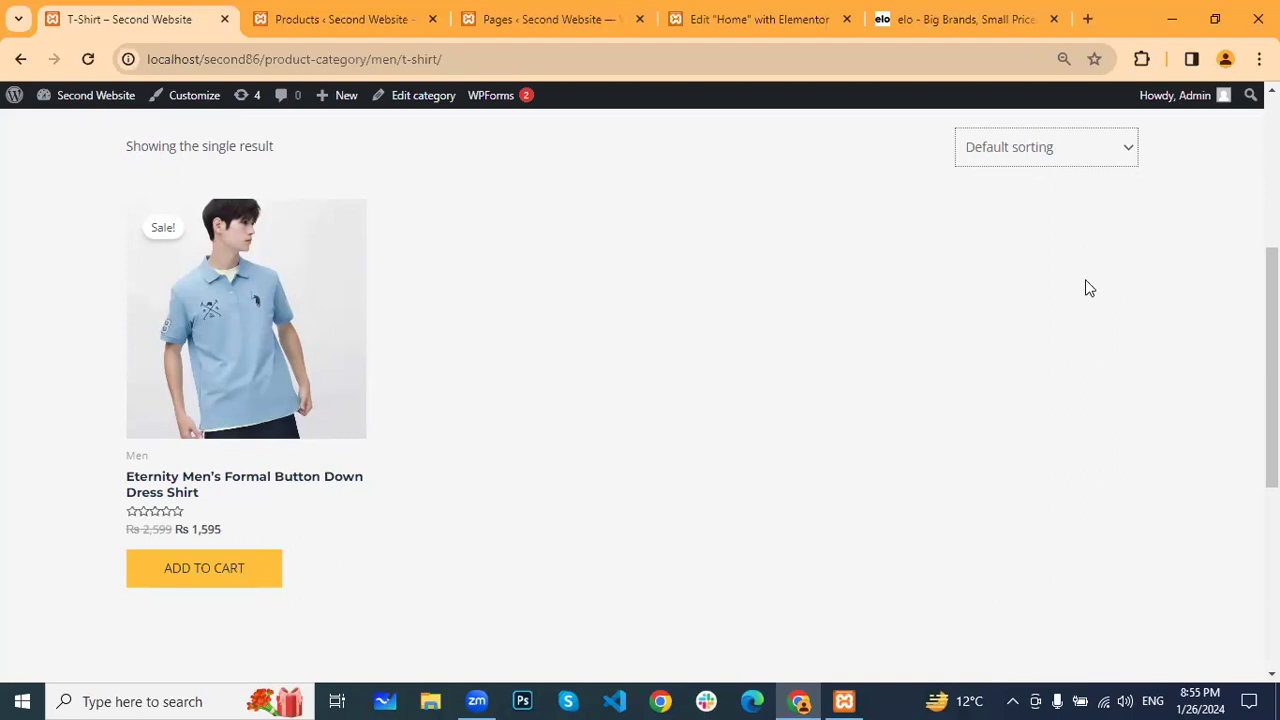
pyautogui.scroll(1, 501, 405)
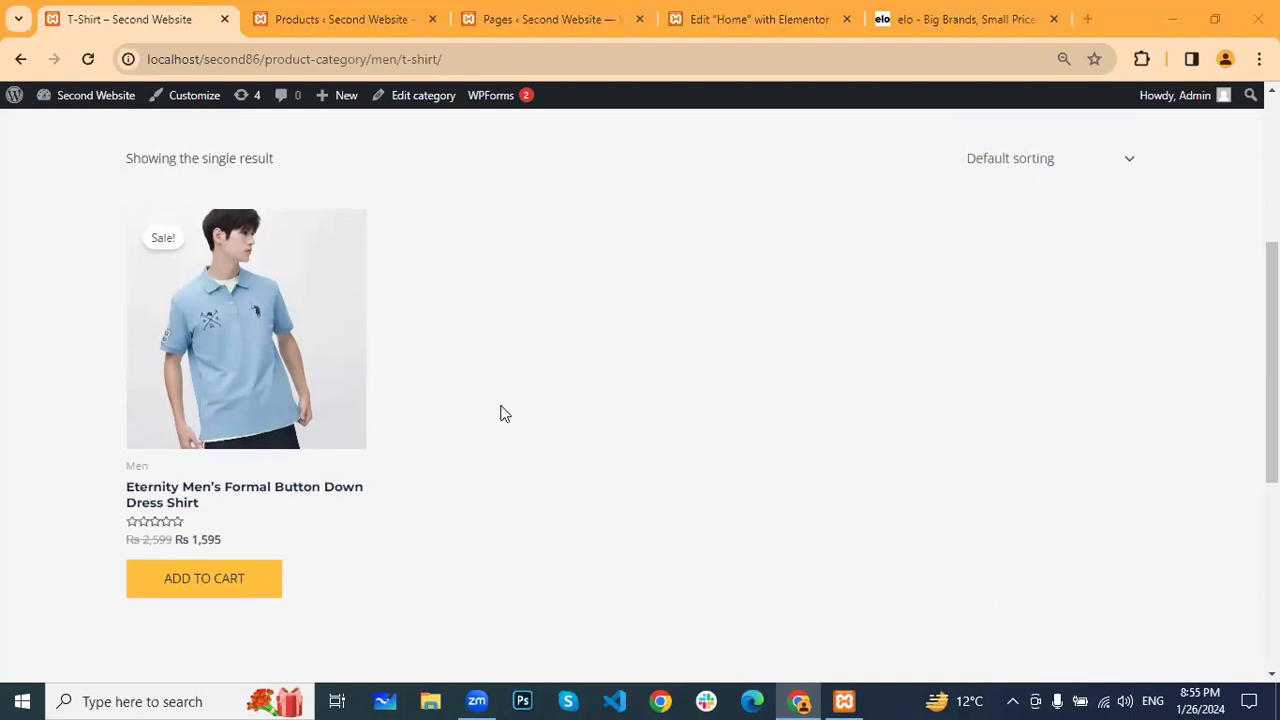
pyautogui.scroll(3, 503, 413)
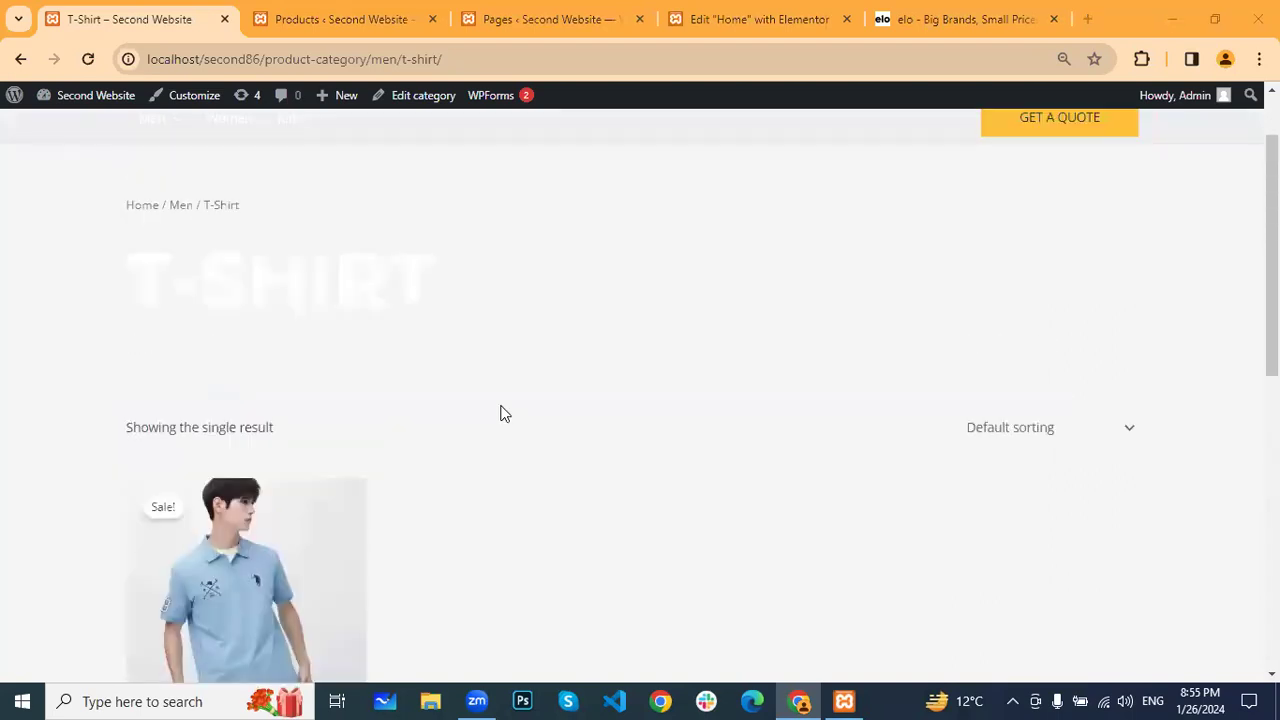